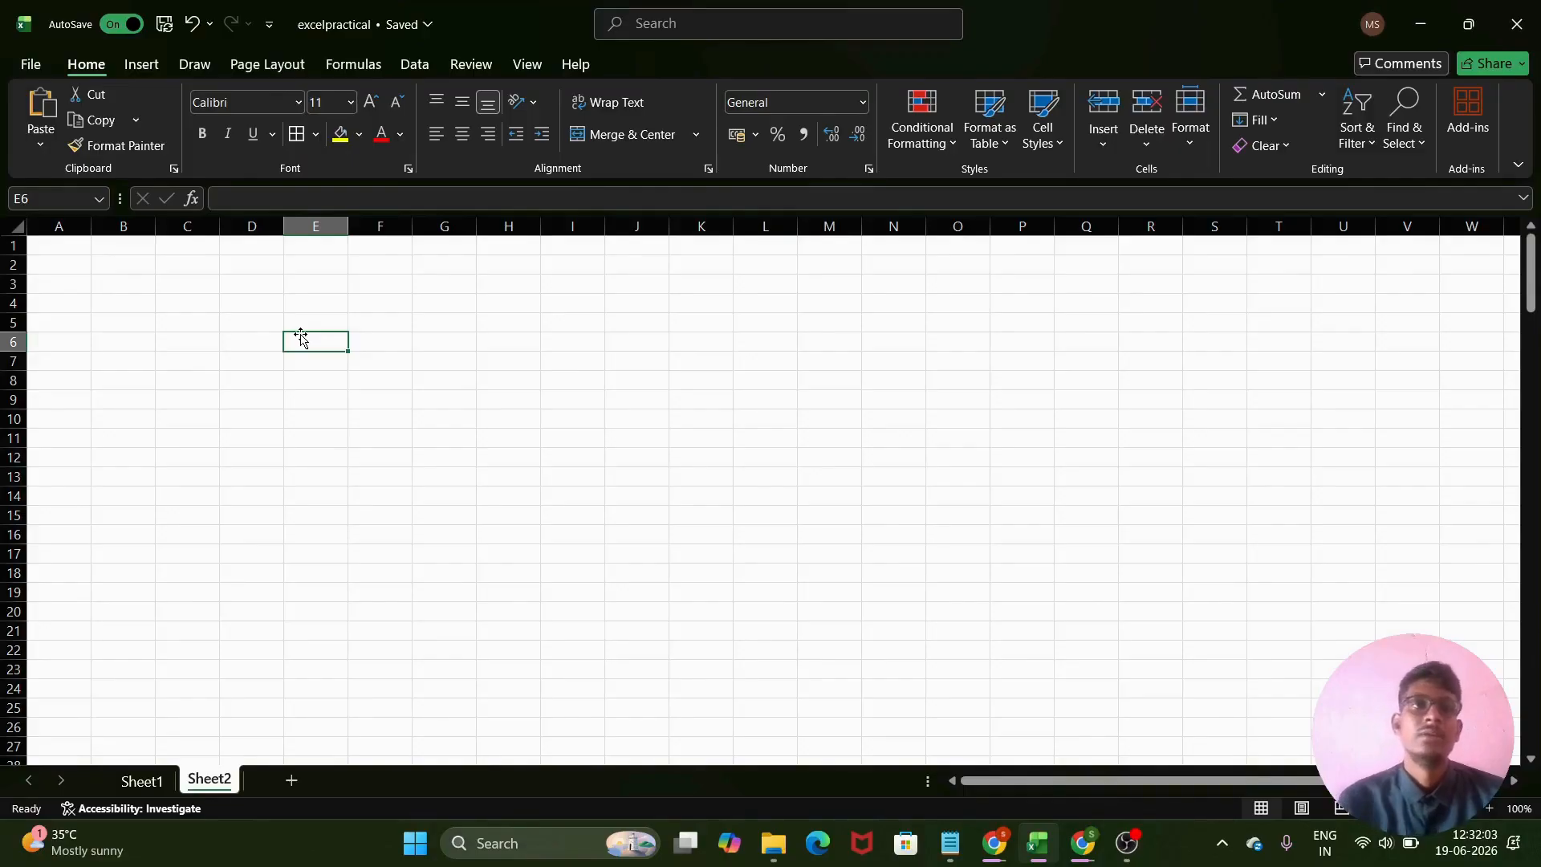
# - Enter 1 in cell B5 and fill it down through B19
pyautogui.click(123, 323)
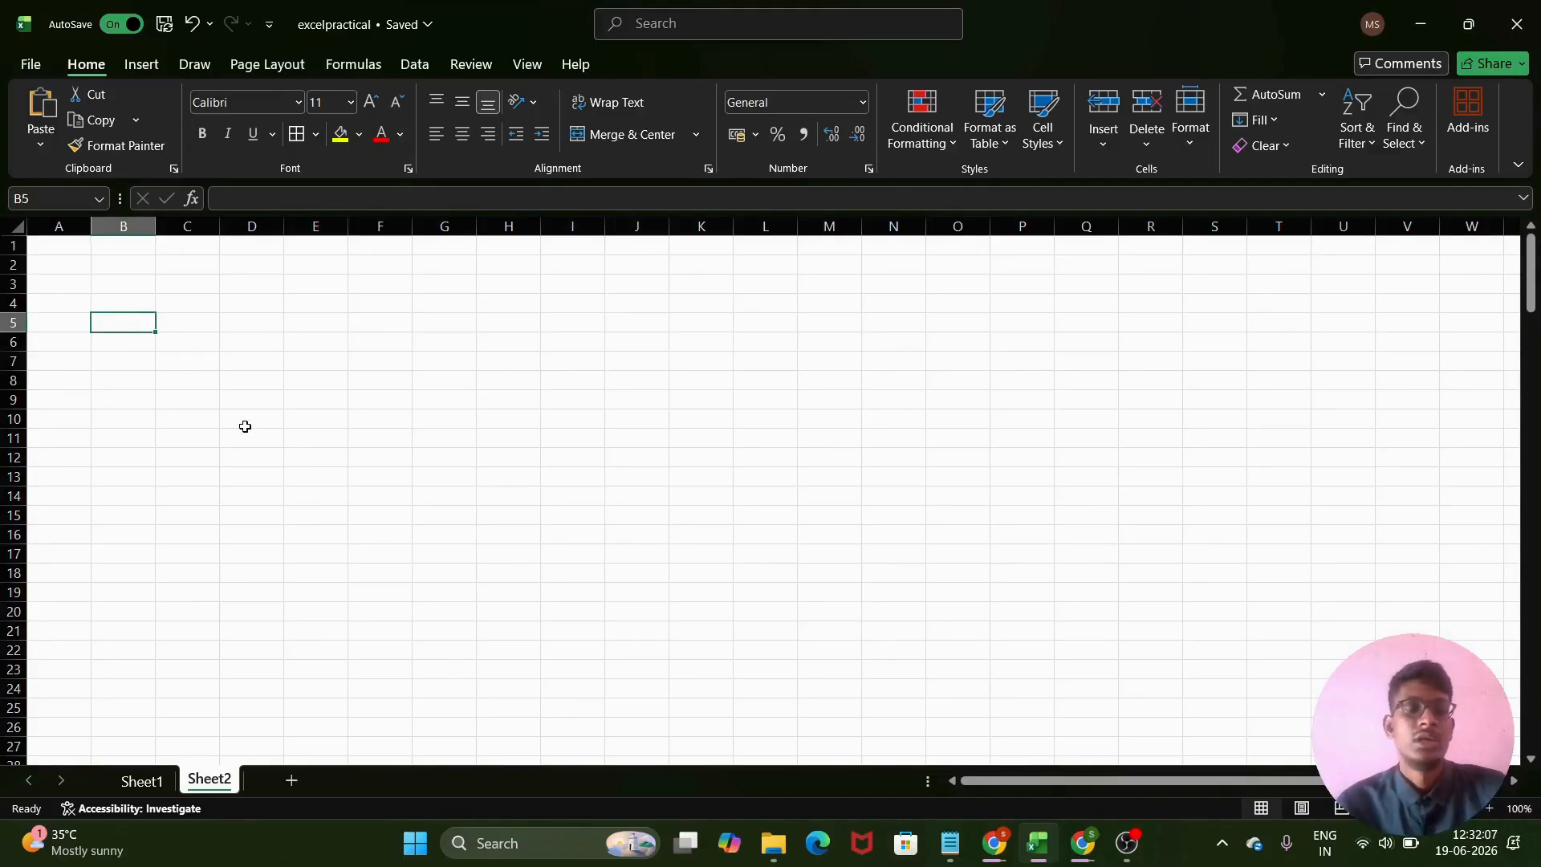
pyautogui.write('1')
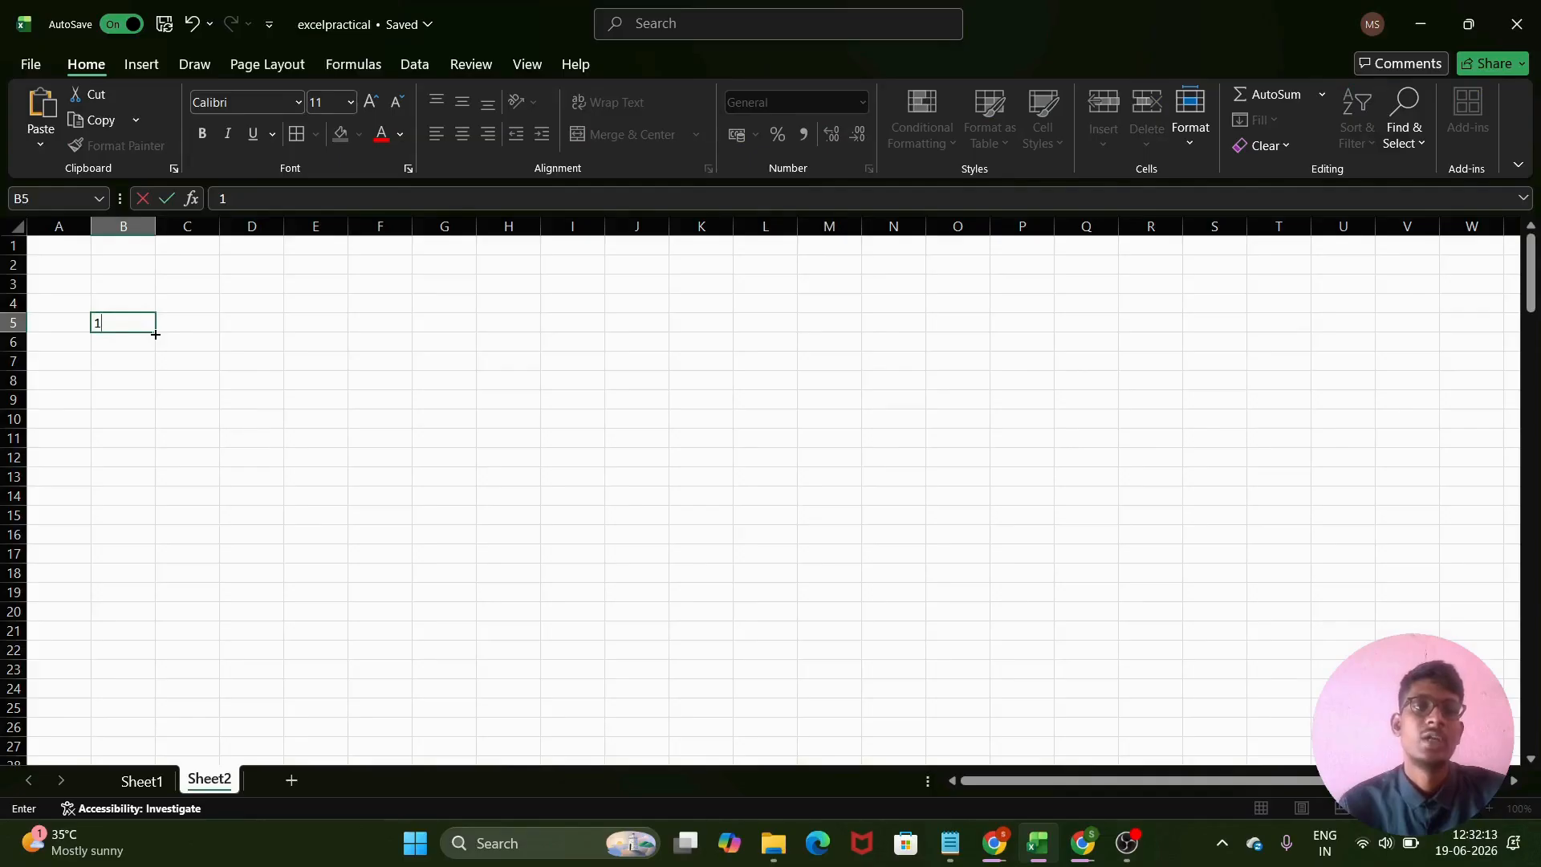
pyautogui.moveTo(154, 334); pyautogui.dragTo(142, 594)
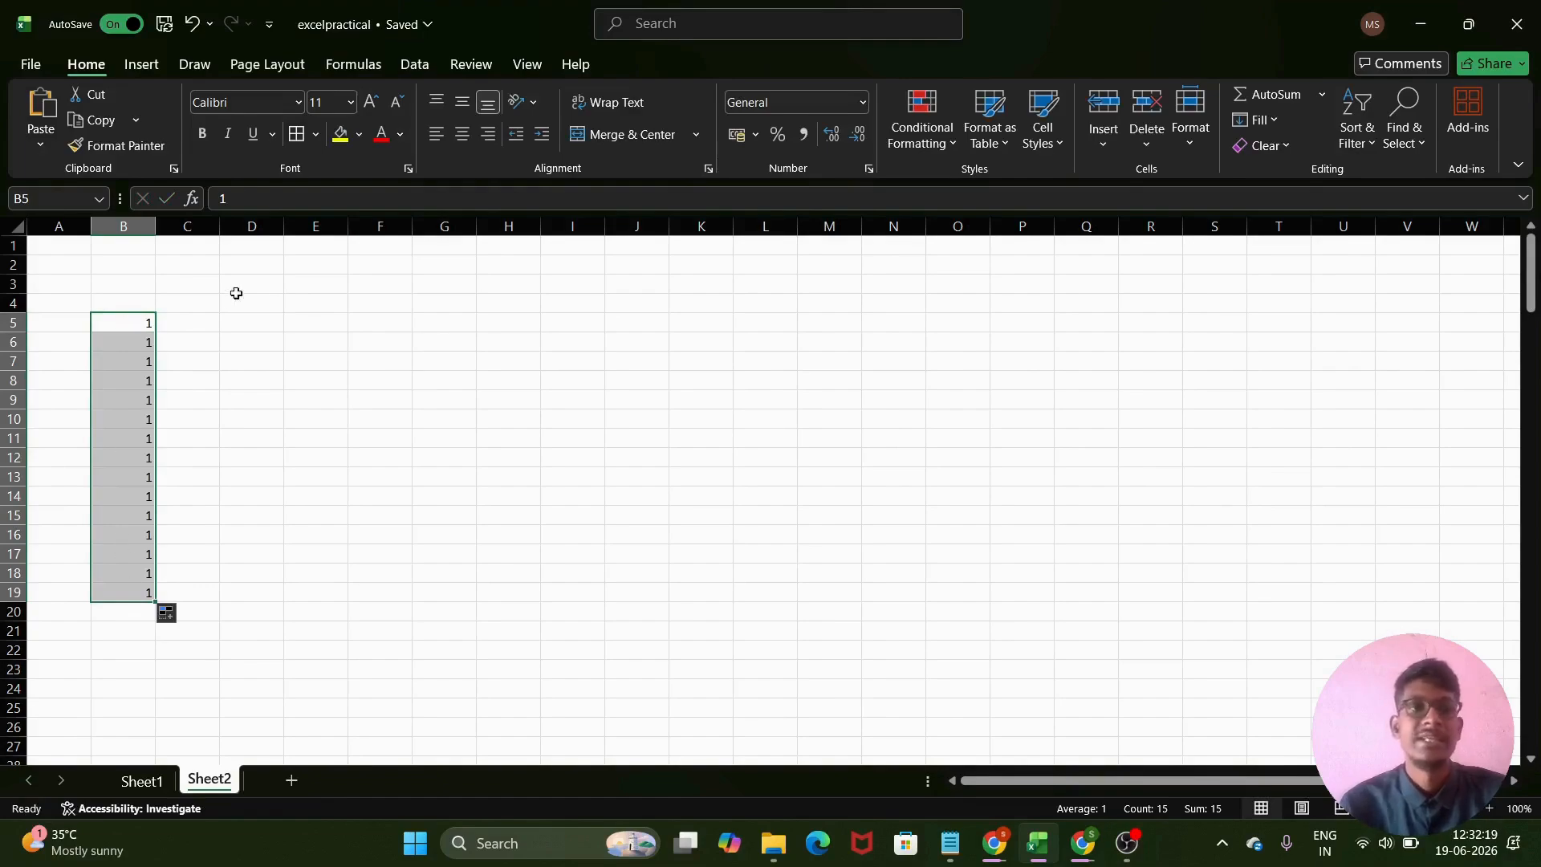
# - Enter 2 in cell C5 and fill it down through C19
pyautogui.click(193, 325)
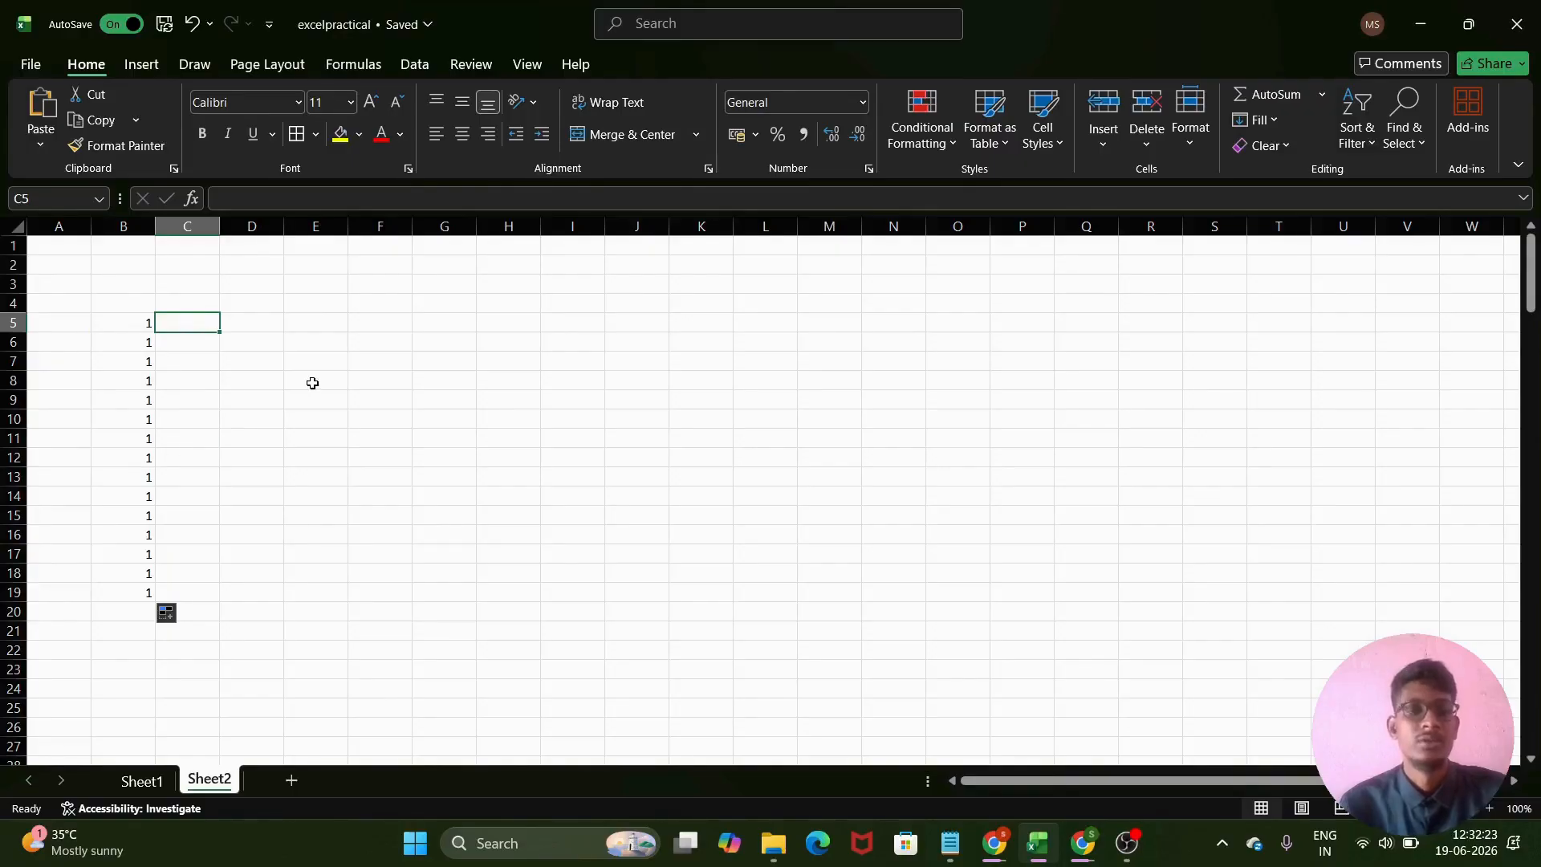
pyautogui.write('2')
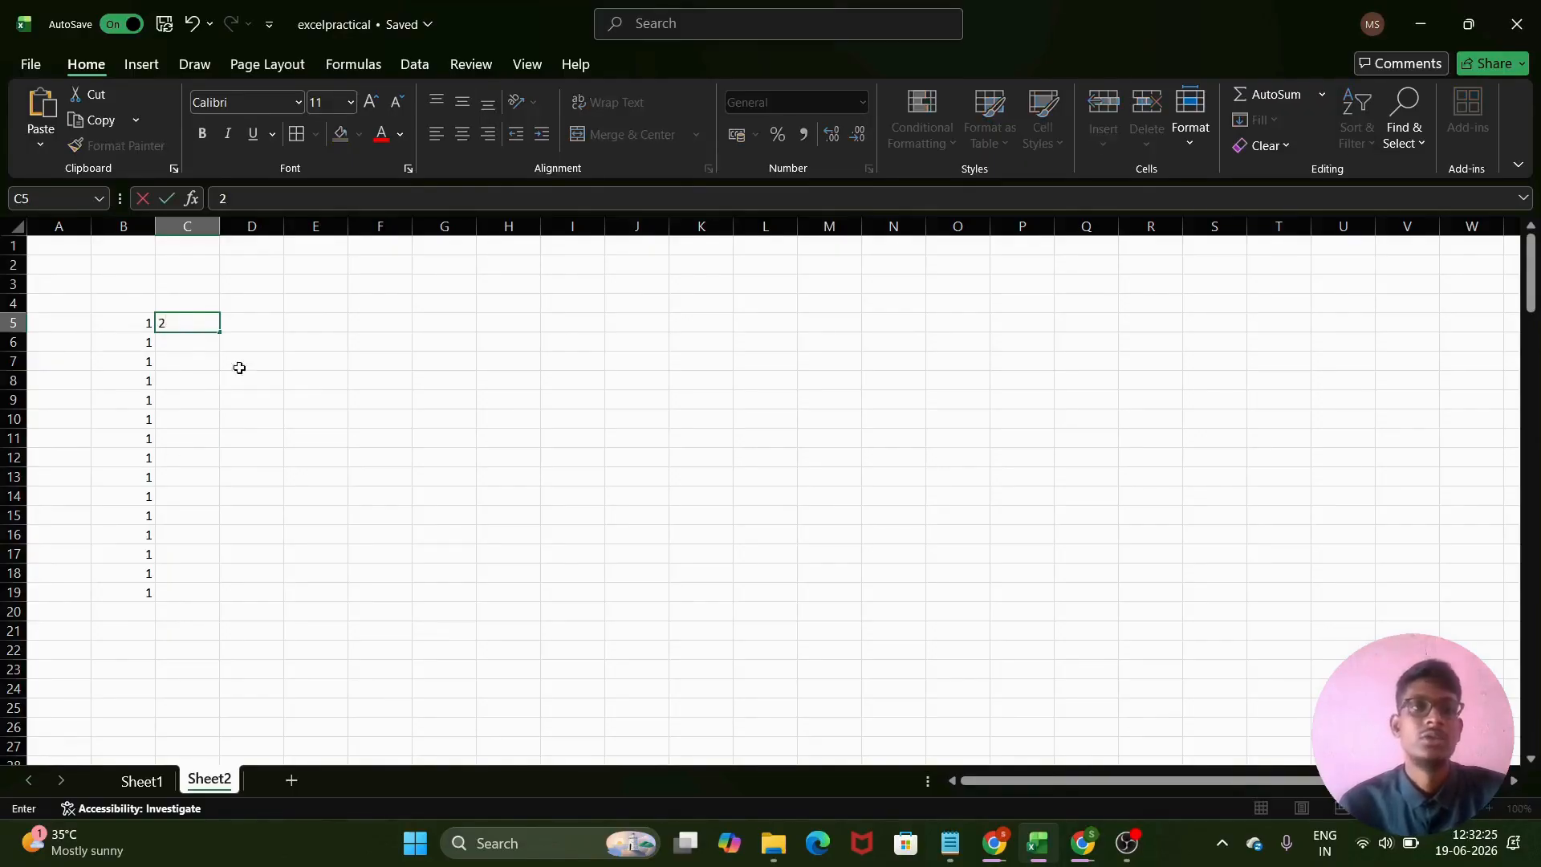
pyautogui.click(179, 343)
pyautogui.click(177, 323)
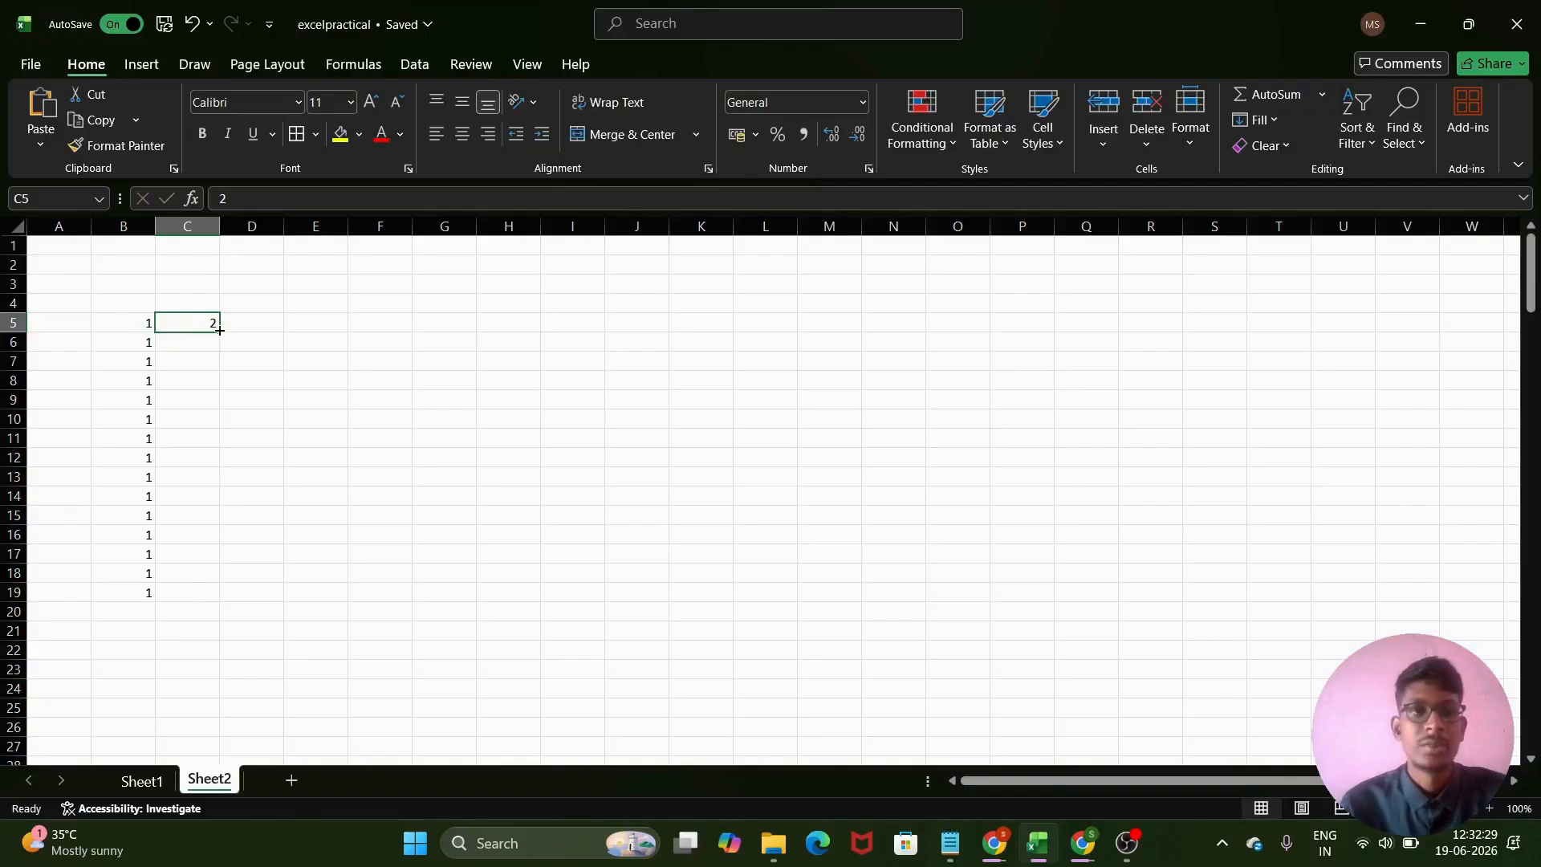
pyautogui.moveTo(219, 330); pyautogui.dragTo(204, 592)
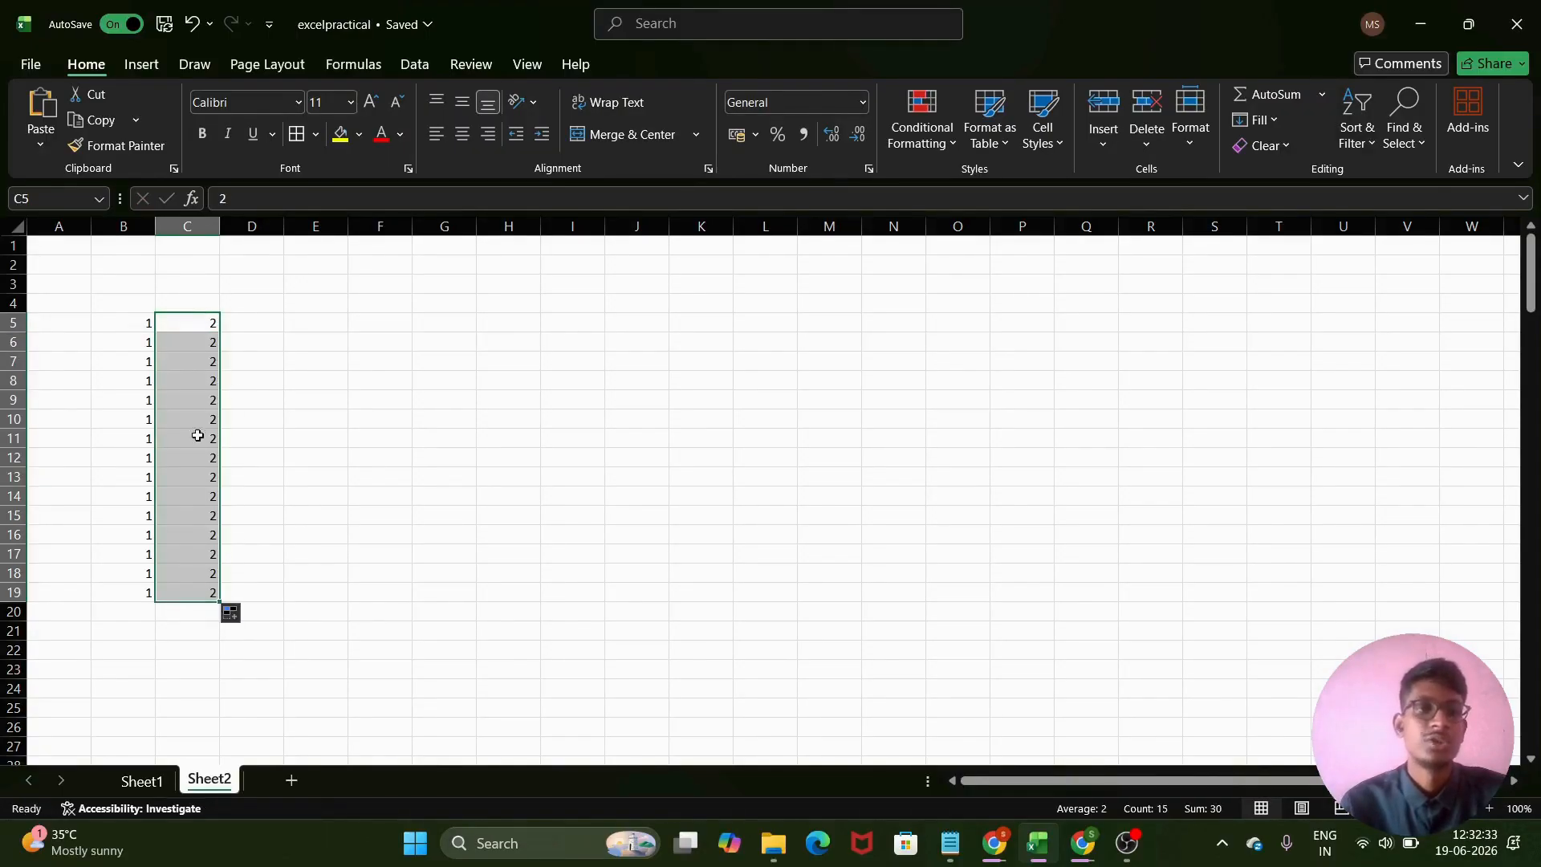
# - Enter 3 in cell D5 and fill it down through D19
pyautogui.click(241, 318)
pyautogui.write('3')
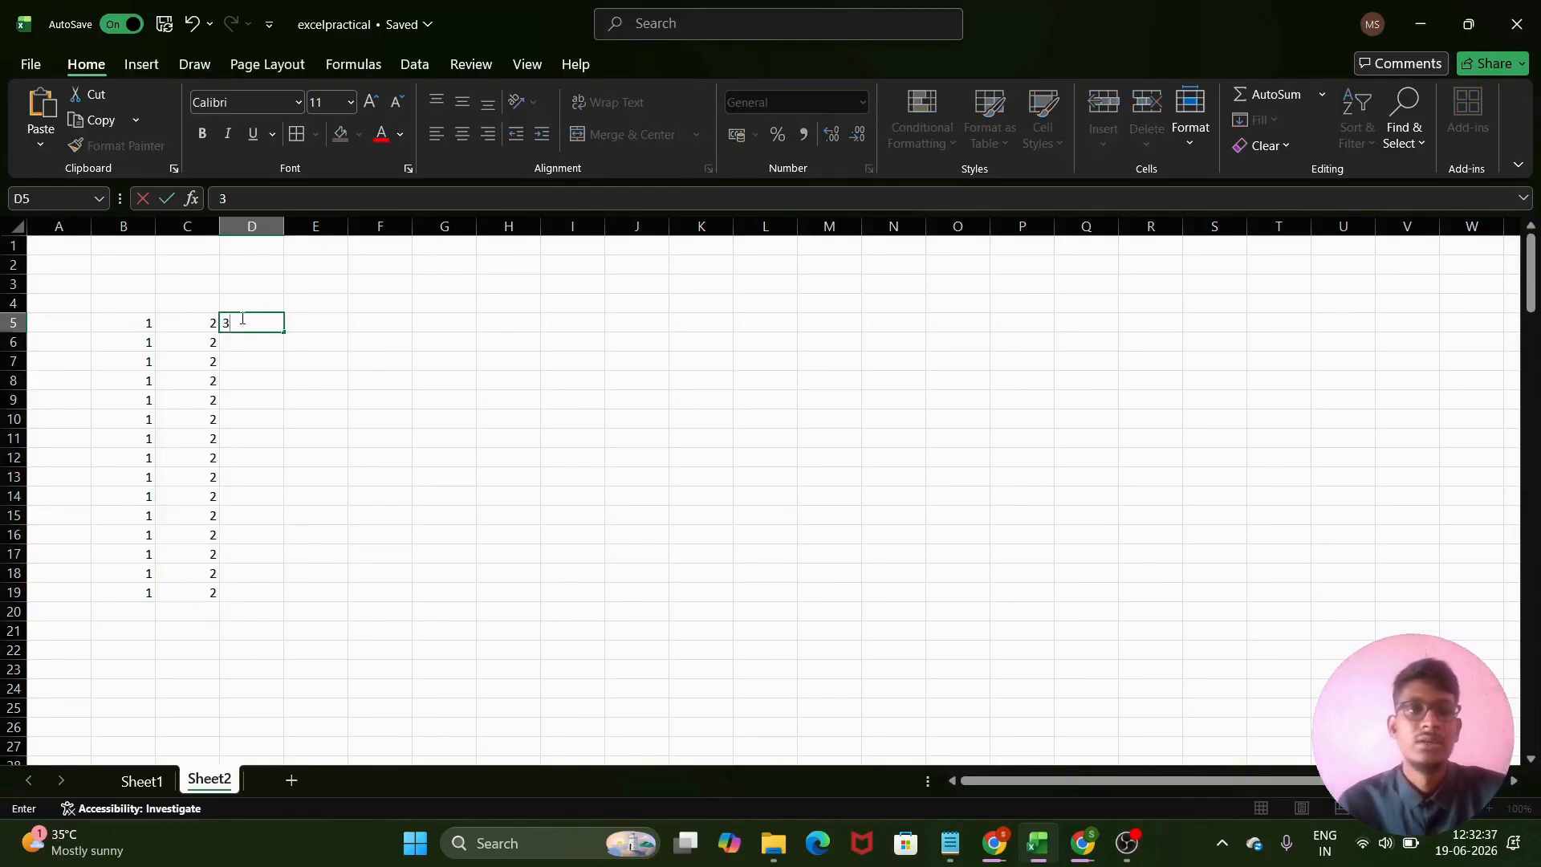
pyautogui.click(318, 379)
pyautogui.click(268, 323)
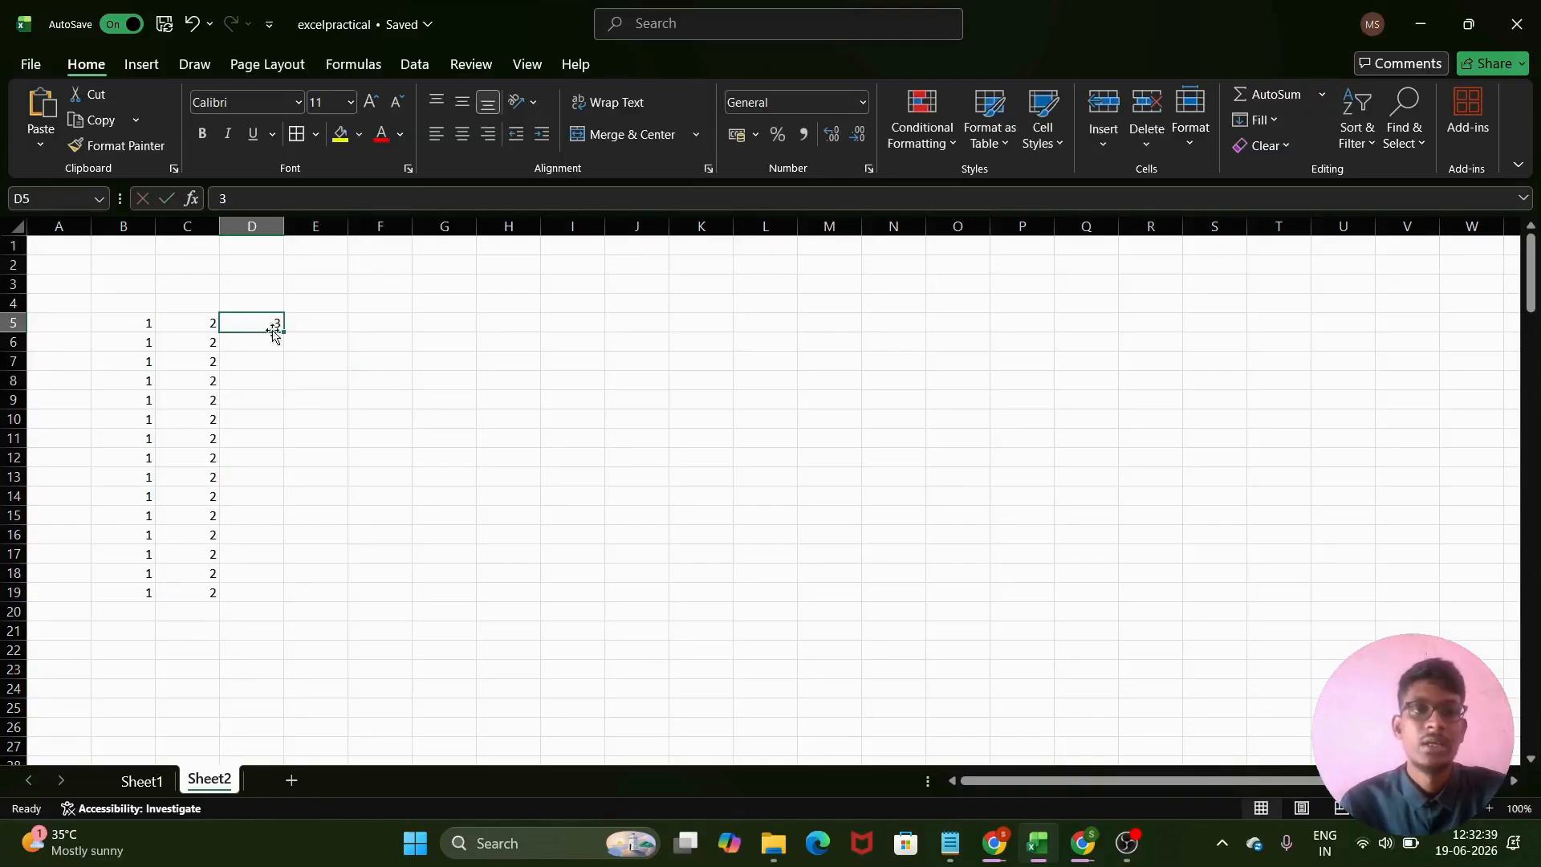
pyautogui.moveTo(282, 333); pyautogui.dragTo(280, 610)
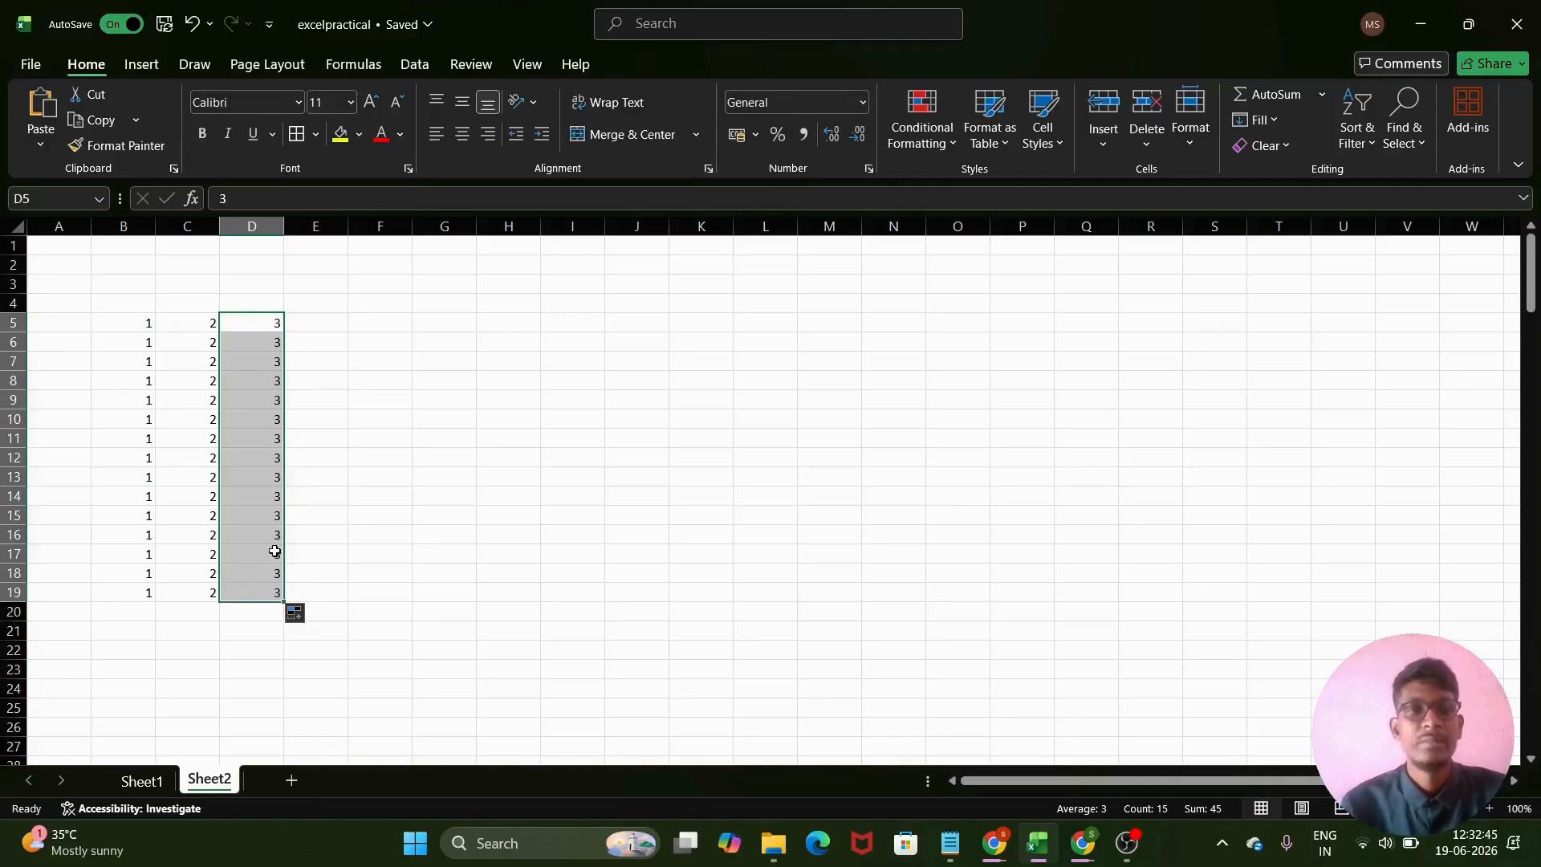
# - Enter 1 and 2 in cells E5 and E6, and extend the series down to 15 in E19
pyautogui.click(325, 321)
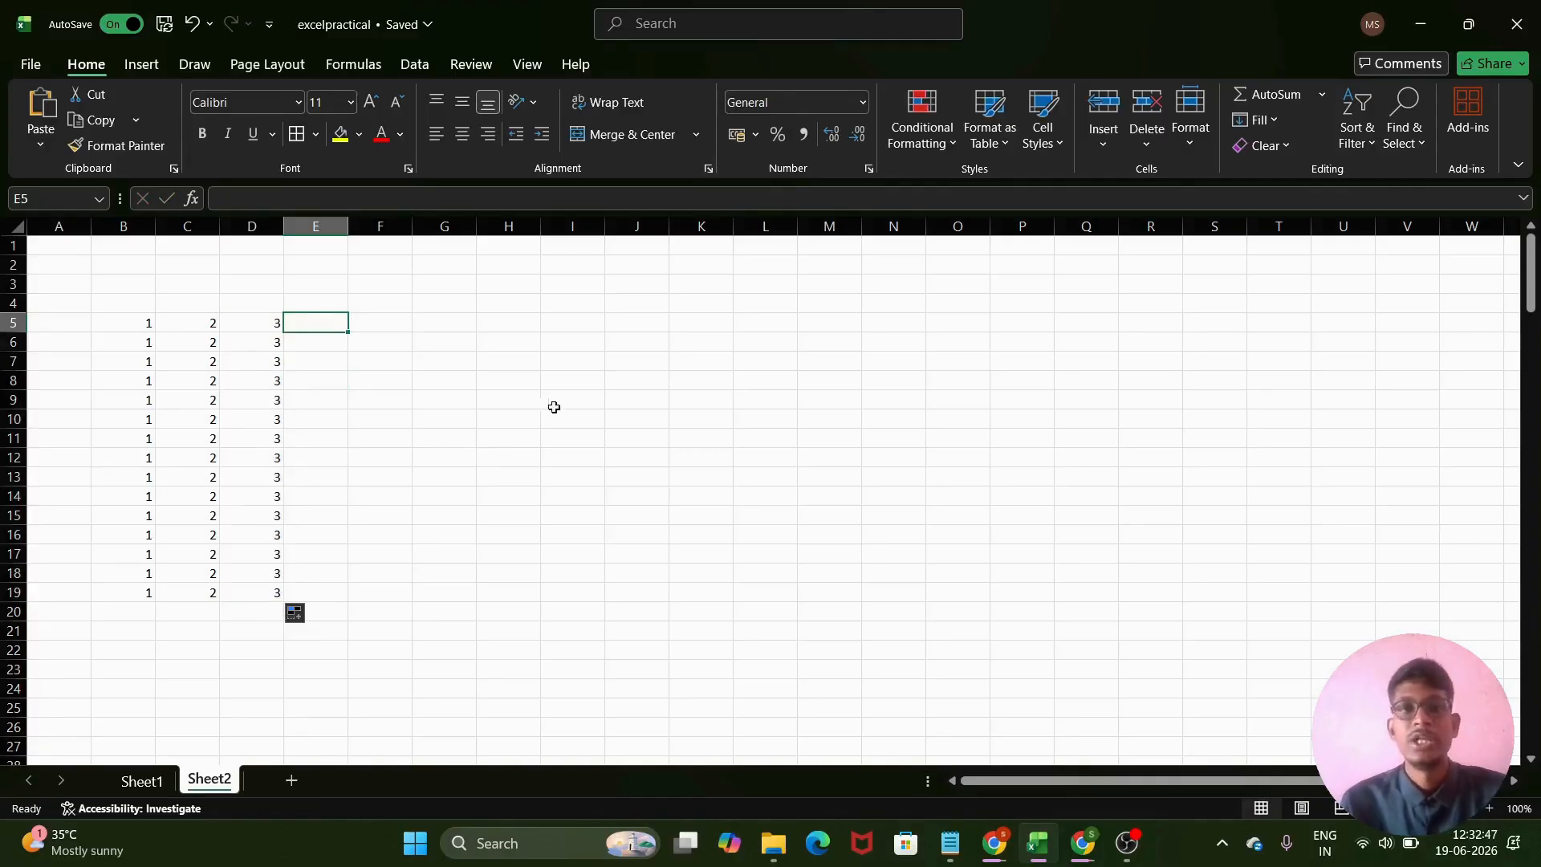
pyautogui.write('1')
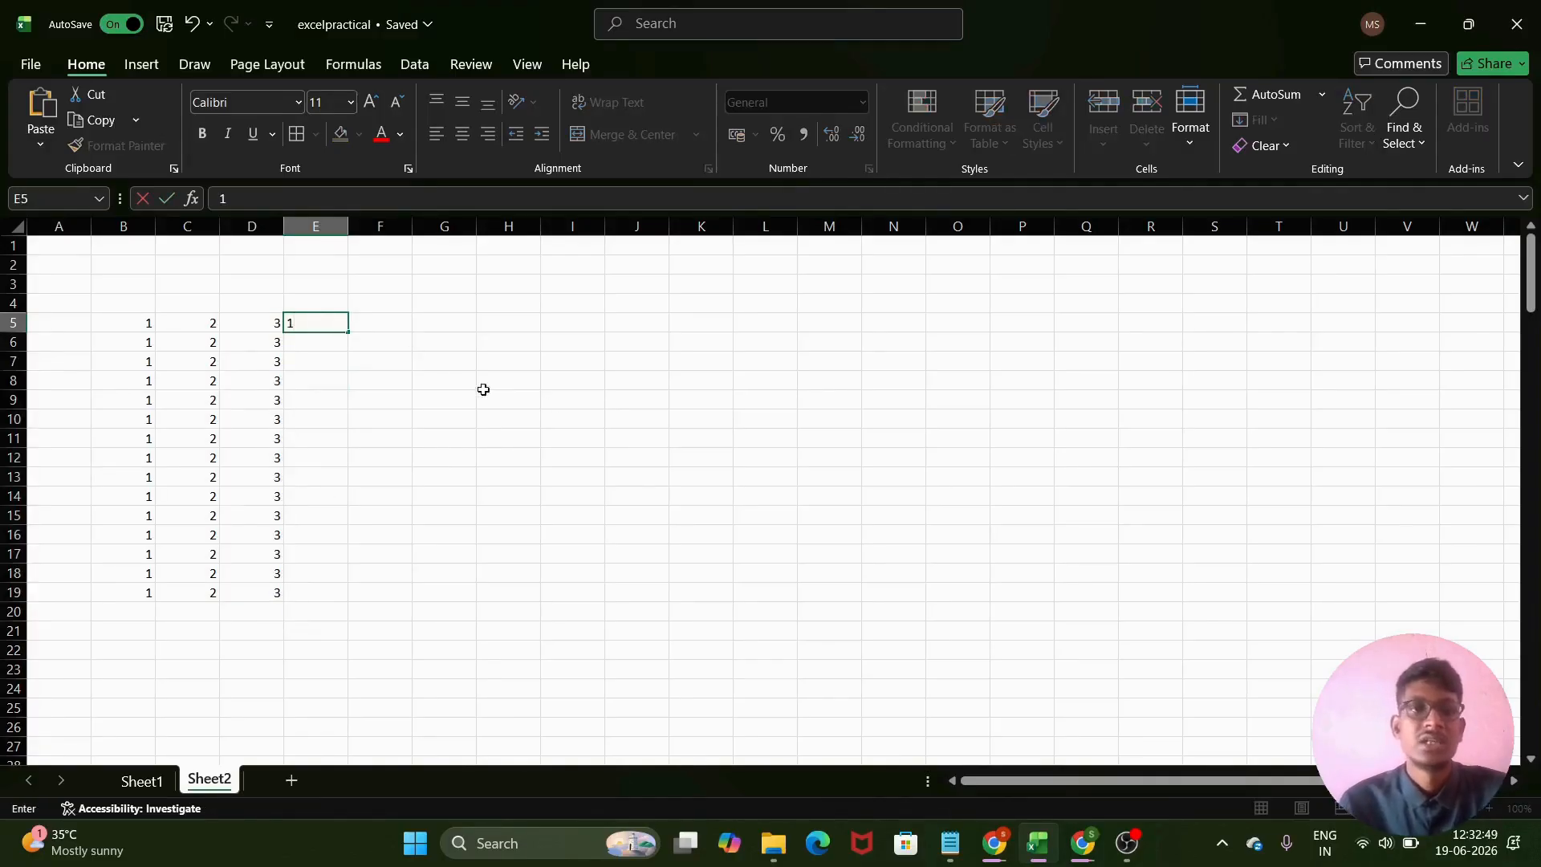
pyautogui.press('Return')
pyautogui.write('2')
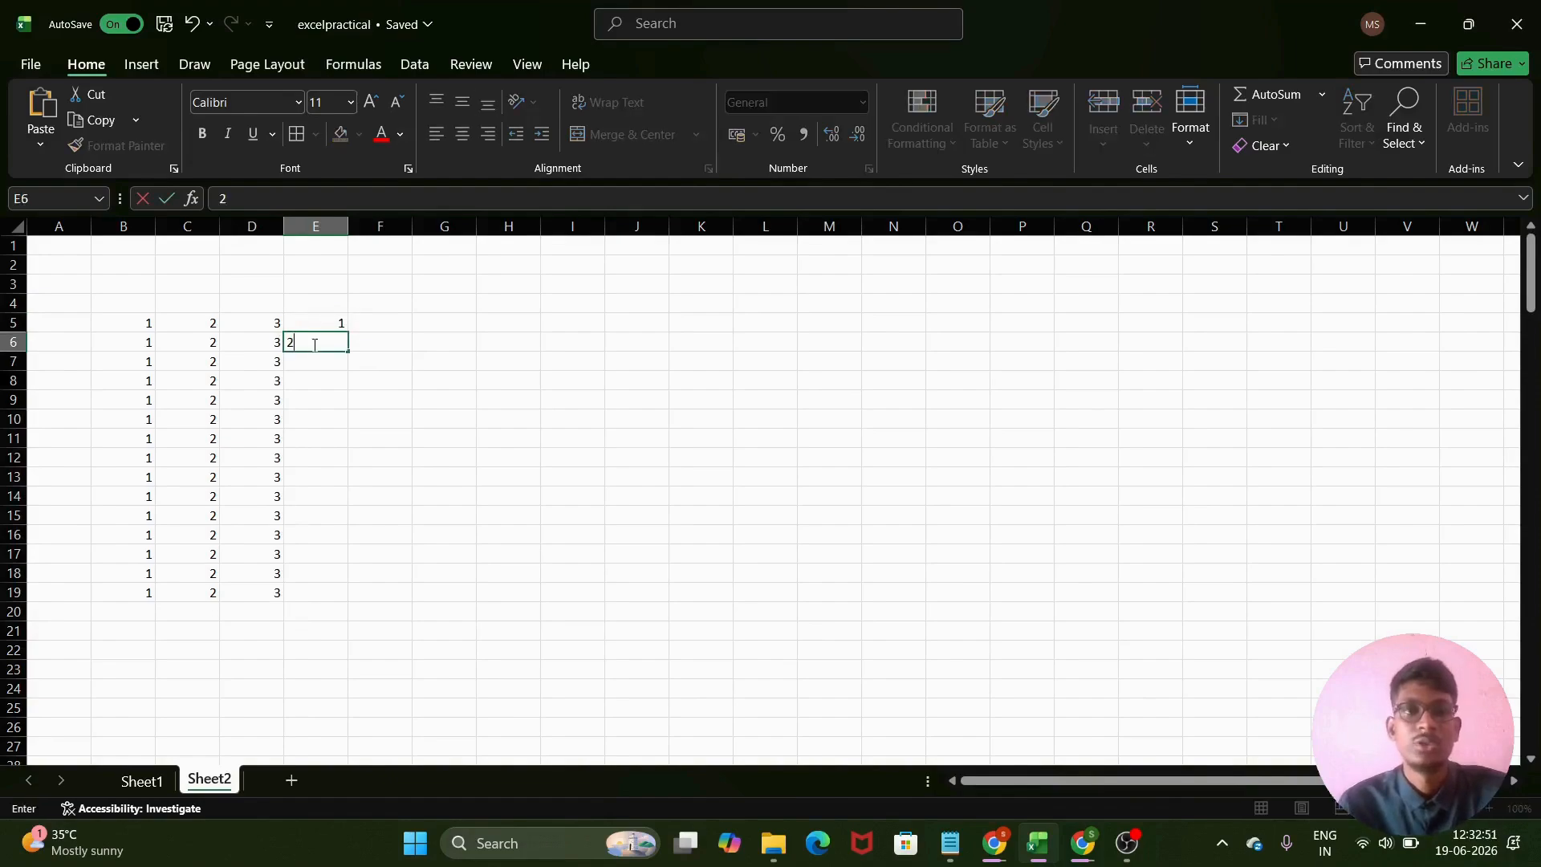
pyautogui.click(368, 340)
pyautogui.moveTo(317, 322); pyautogui.dragTo(321, 342)
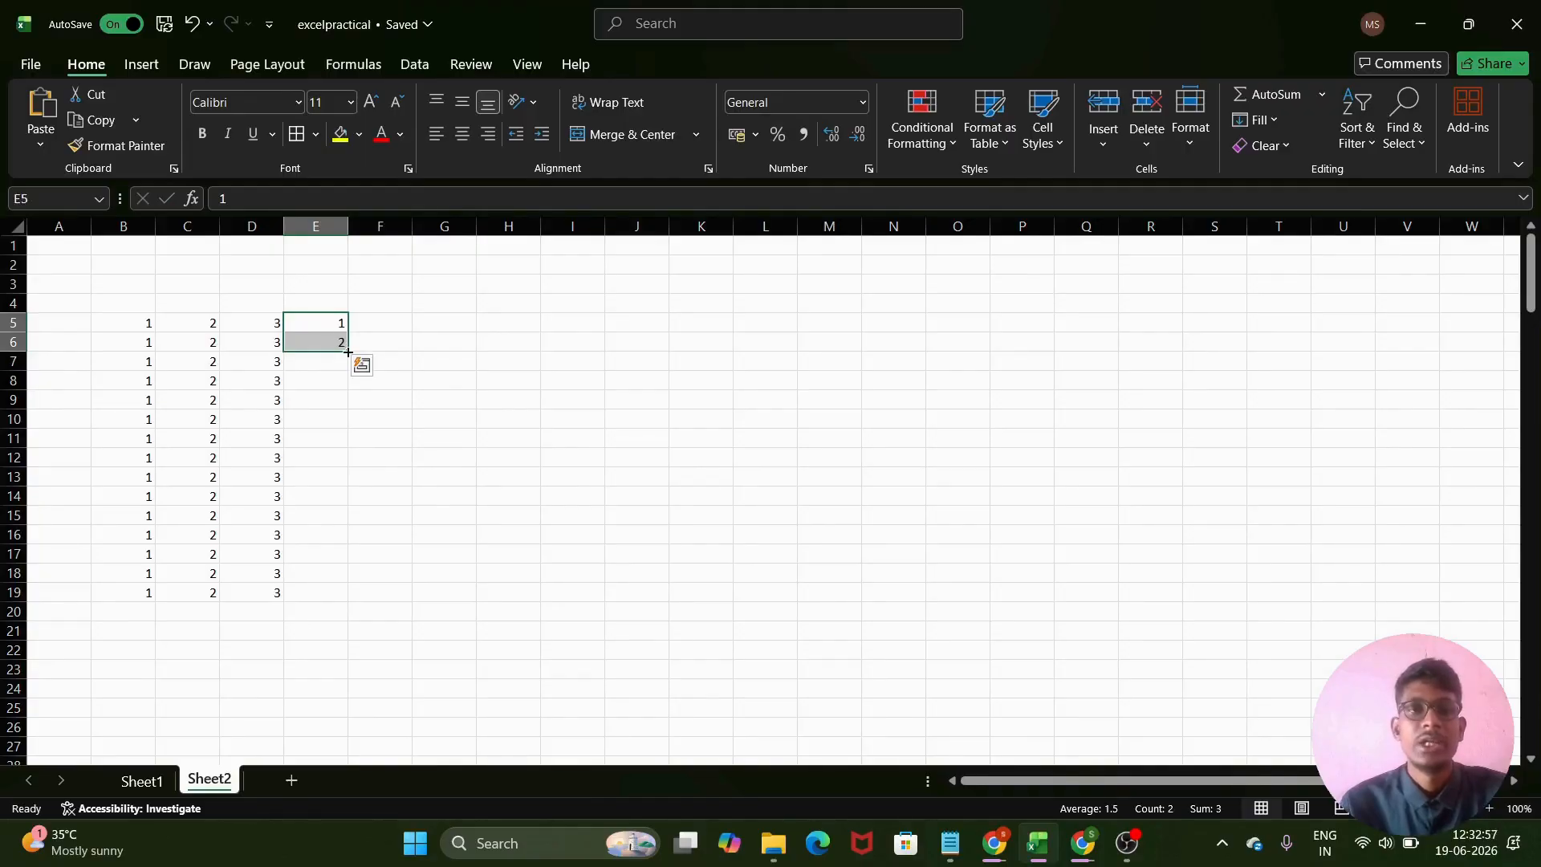
pyautogui.moveTo(347, 352); pyautogui.dragTo(341, 599)
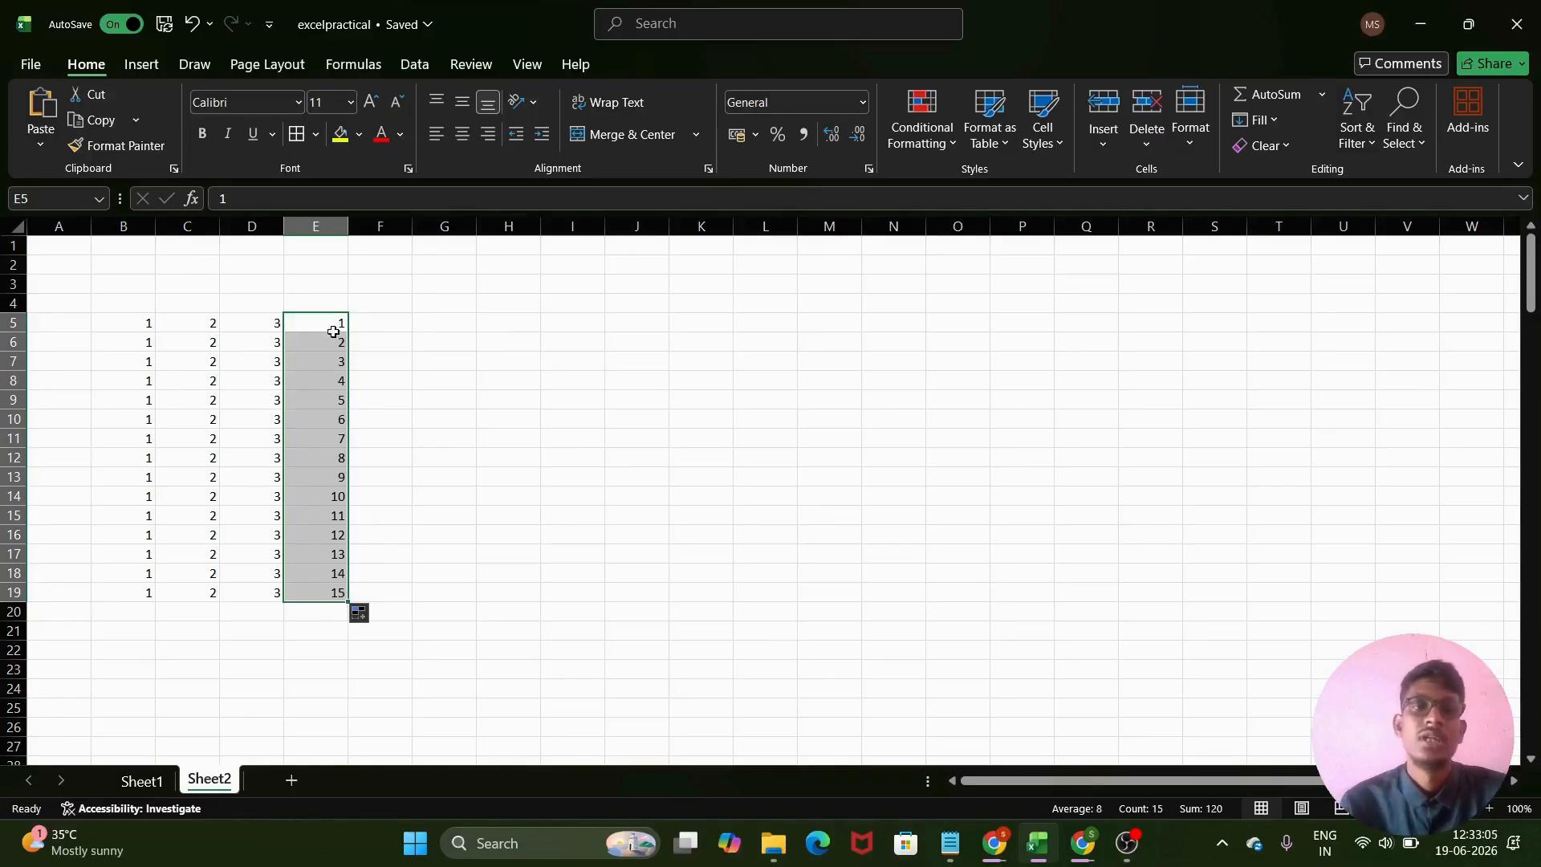
# - Enter 2 and 3 in cells F5 and F6, and extend the series down to 16 in F19
pyautogui.click(394, 321)
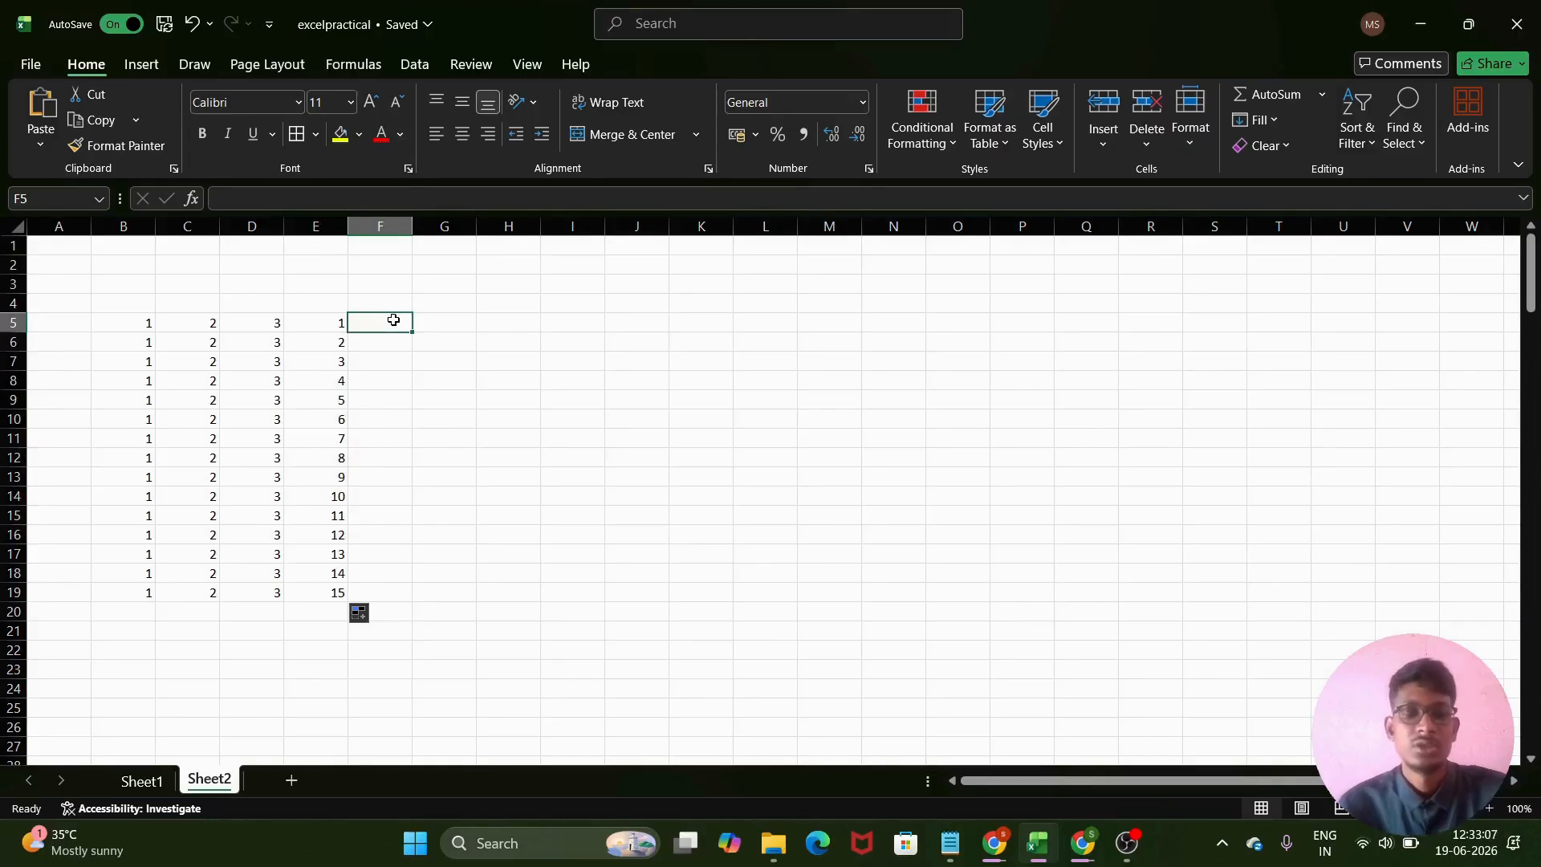
pyautogui.write('2')
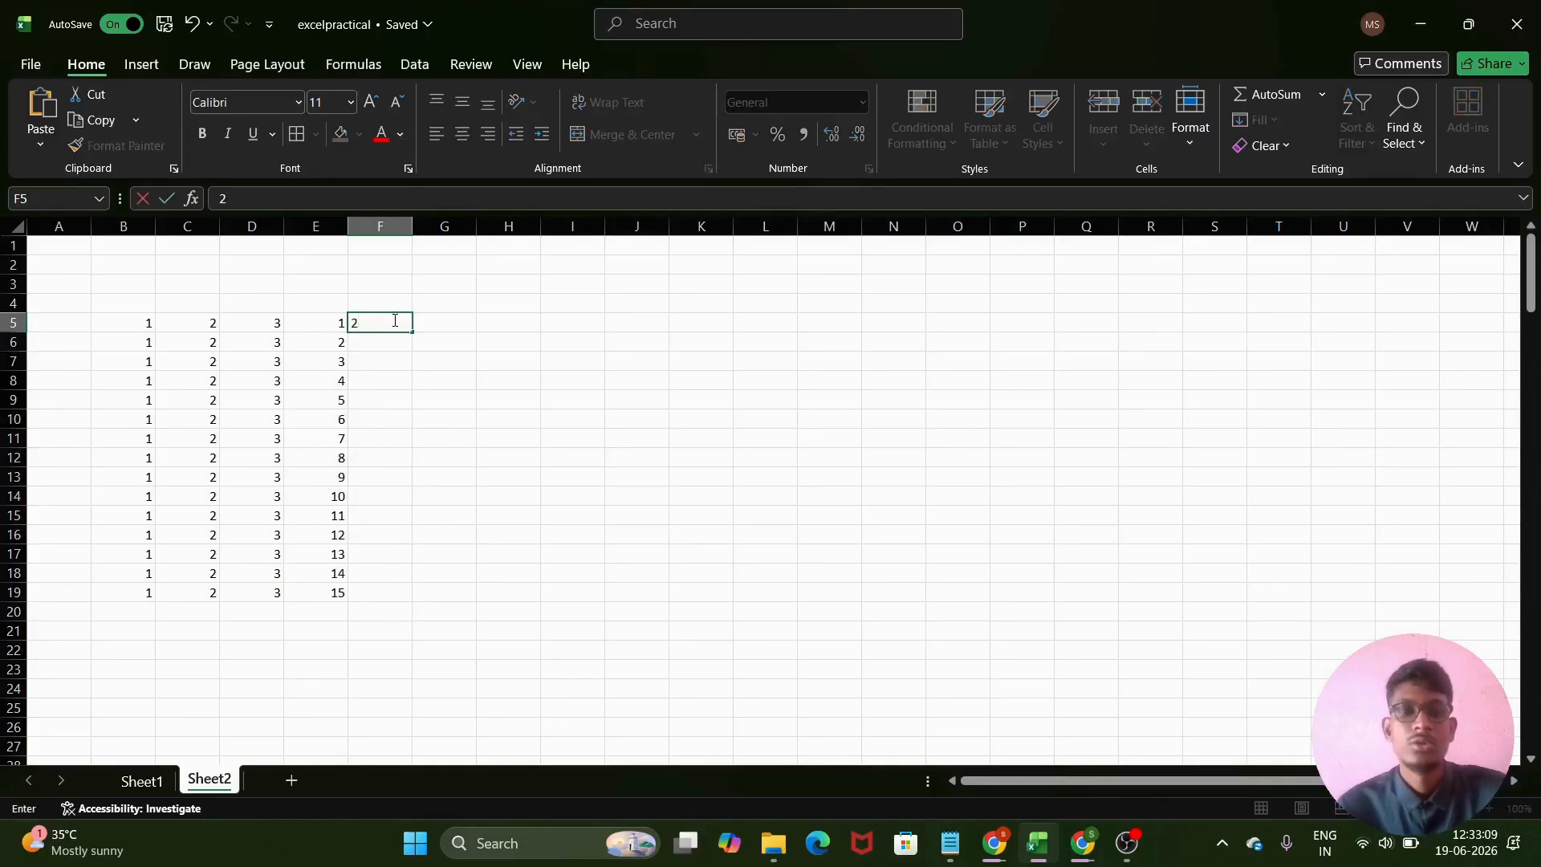
pyautogui.press('Return')
pyautogui.write('3')
pyautogui.click(389, 375)
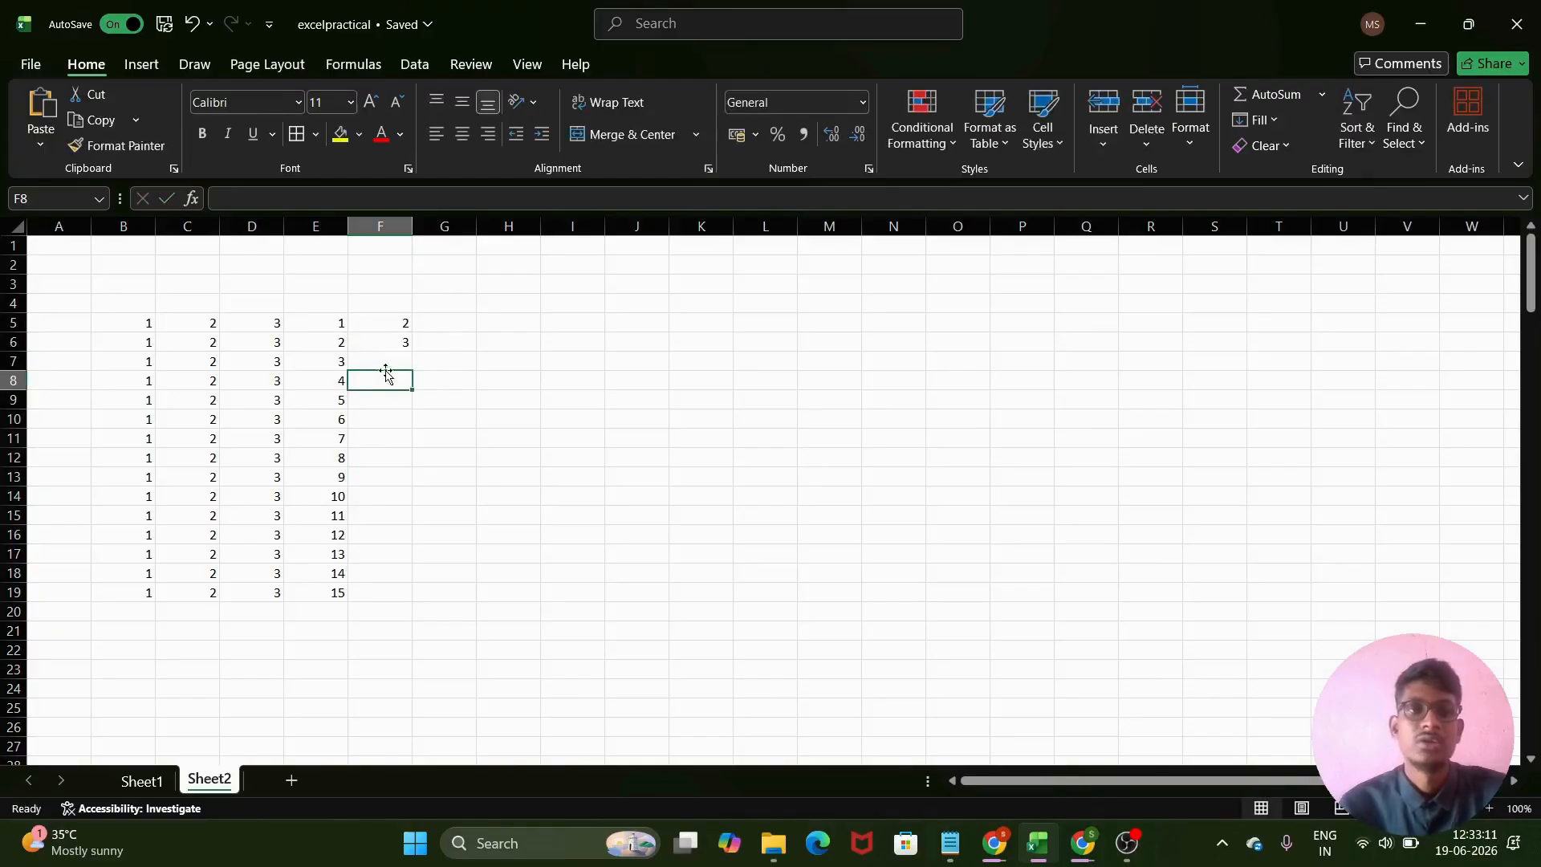
pyautogui.moveTo(360, 318); pyautogui.dragTo(376, 342)
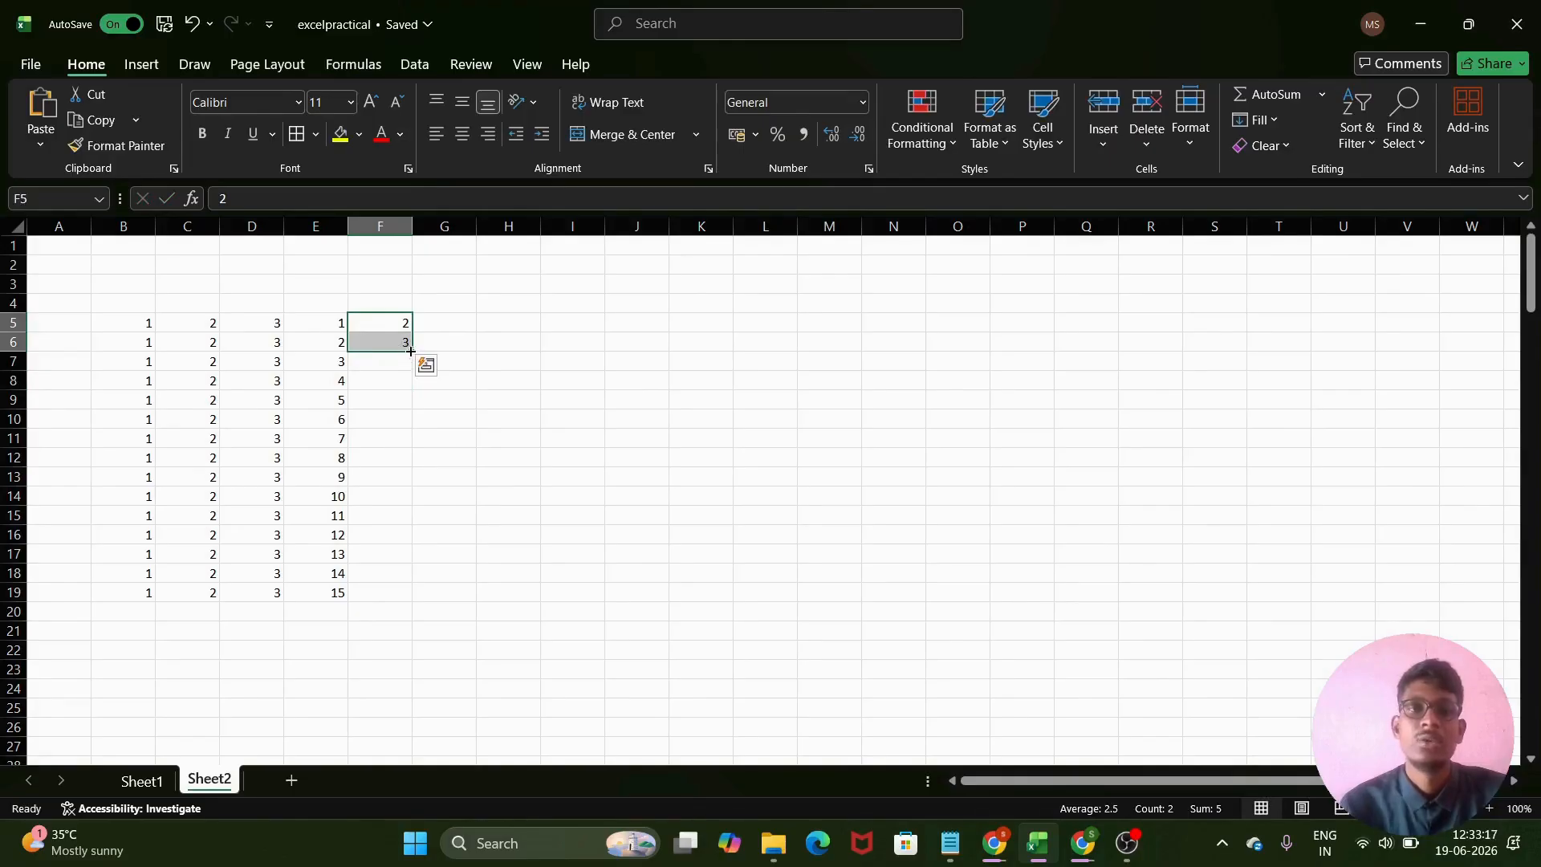
pyautogui.moveTo(410, 351); pyautogui.dragTo(404, 599)
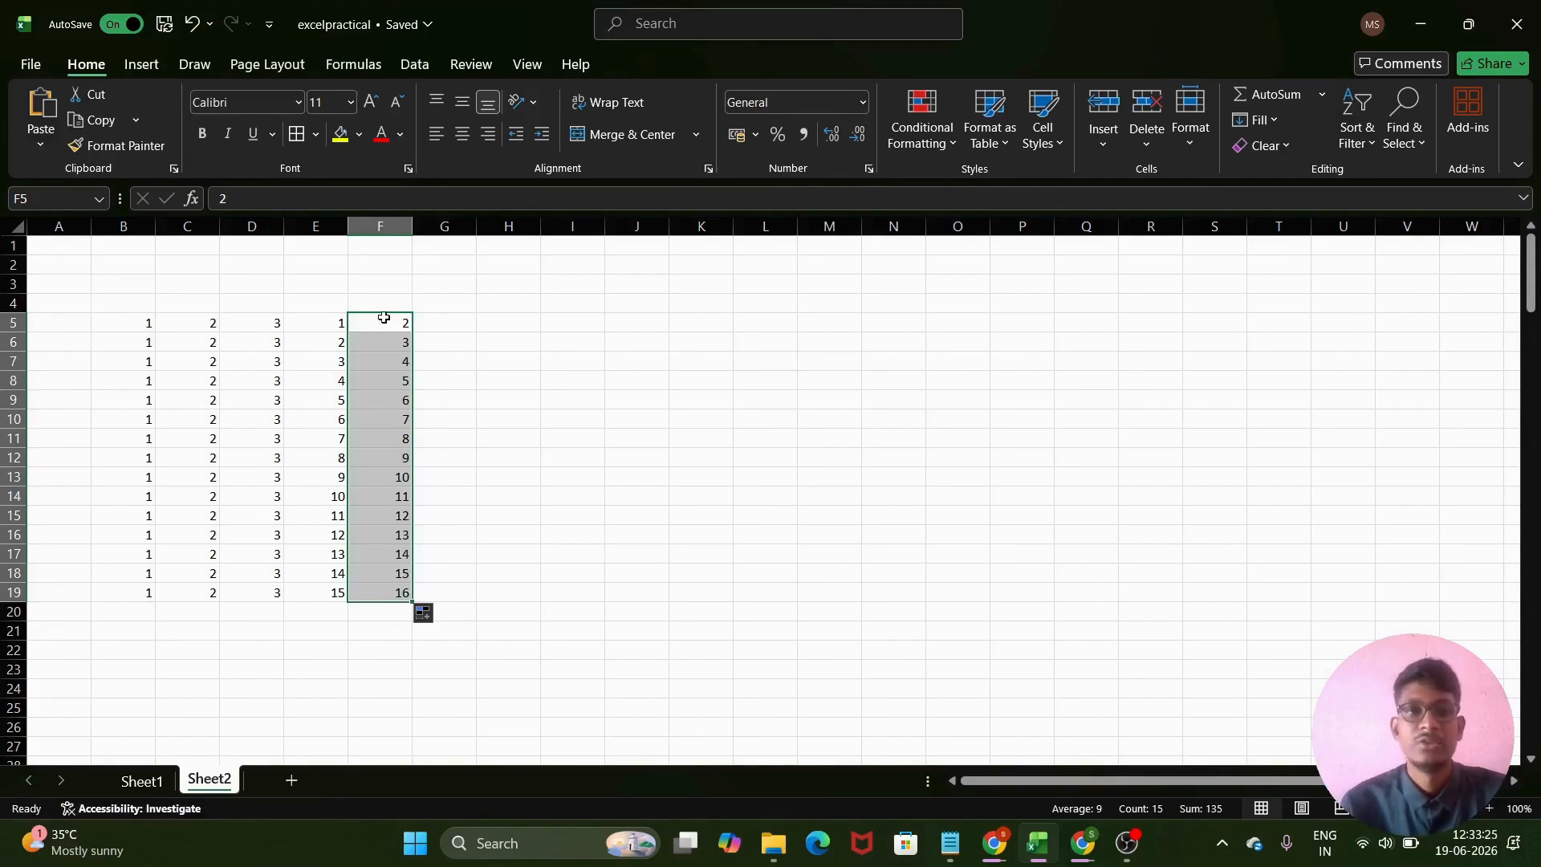
# - Enter 2 and 4 in cells G5 and G6, and extend the even-number series down to 30 in G19
pyautogui.click(437, 322)
pyautogui.write('2')
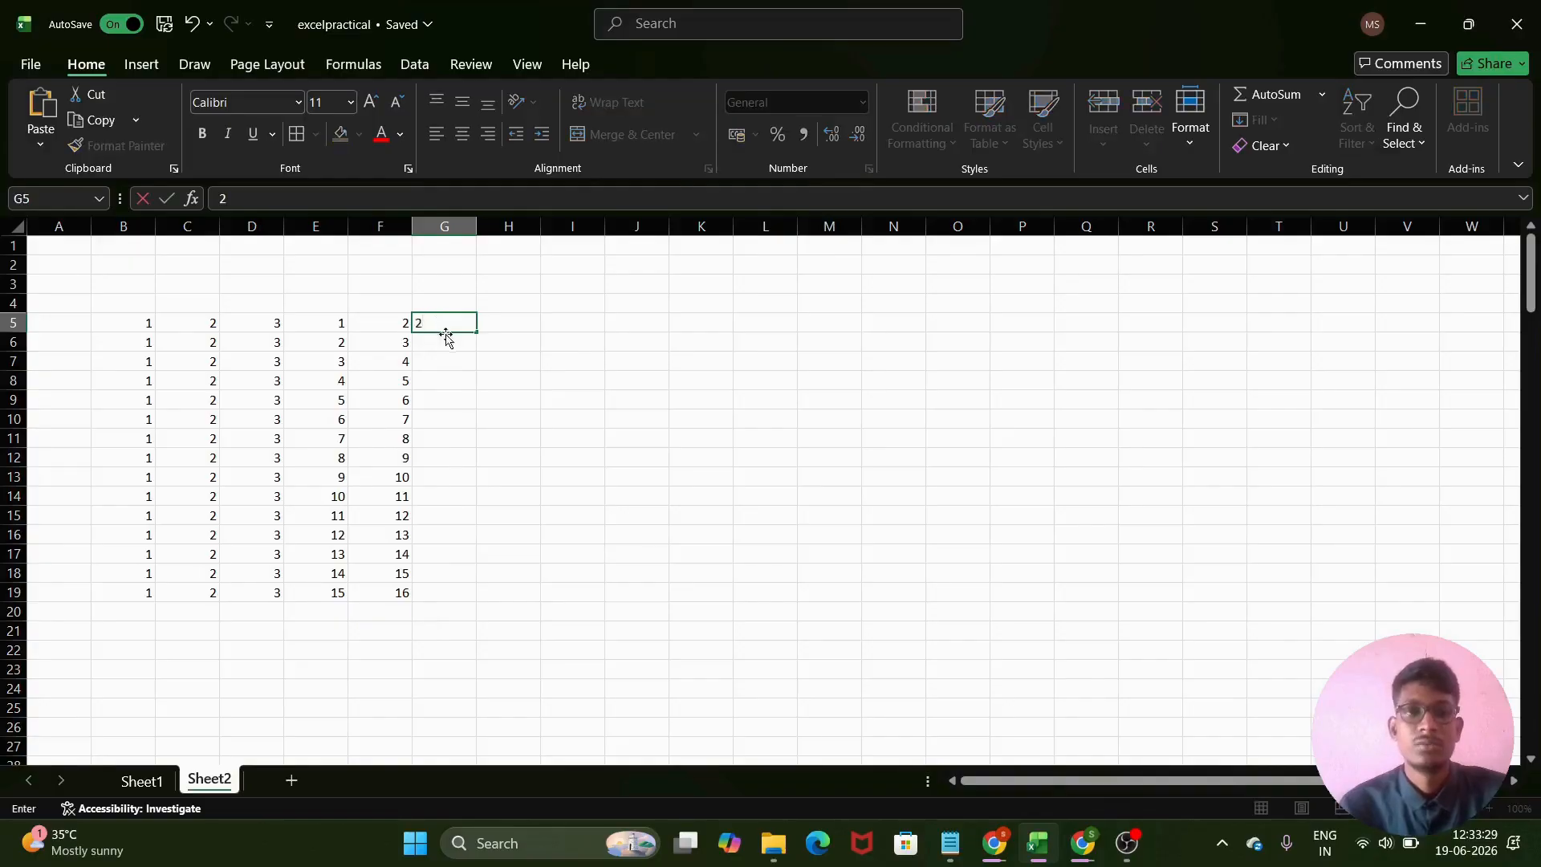
pyautogui.press('Return')
pyautogui.write('4')
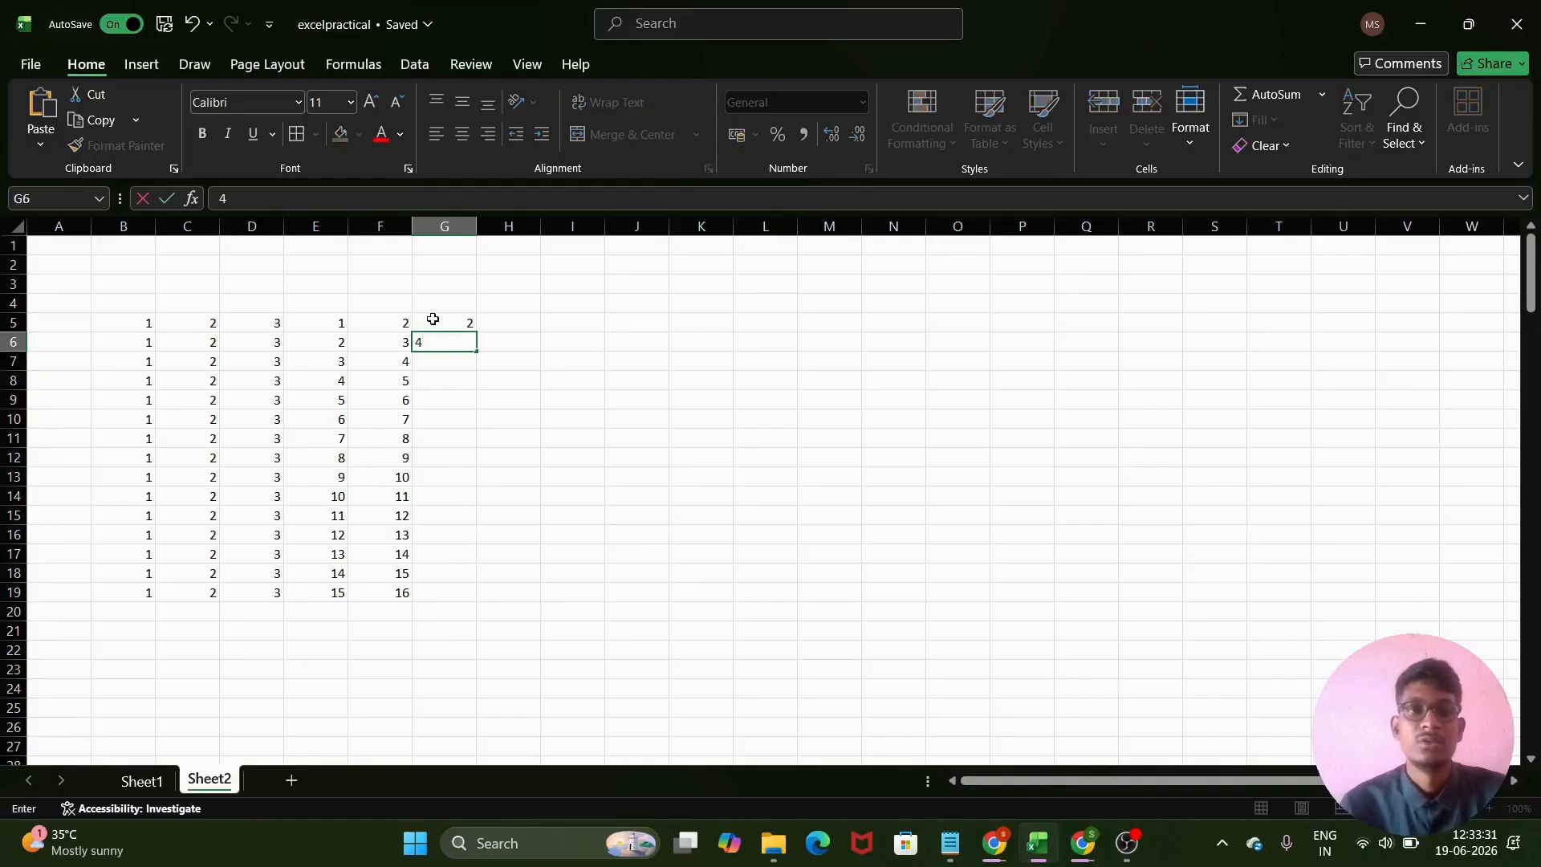
pyautogui.moveTo(433, 316); pyautogui.dragTo(448, 351)
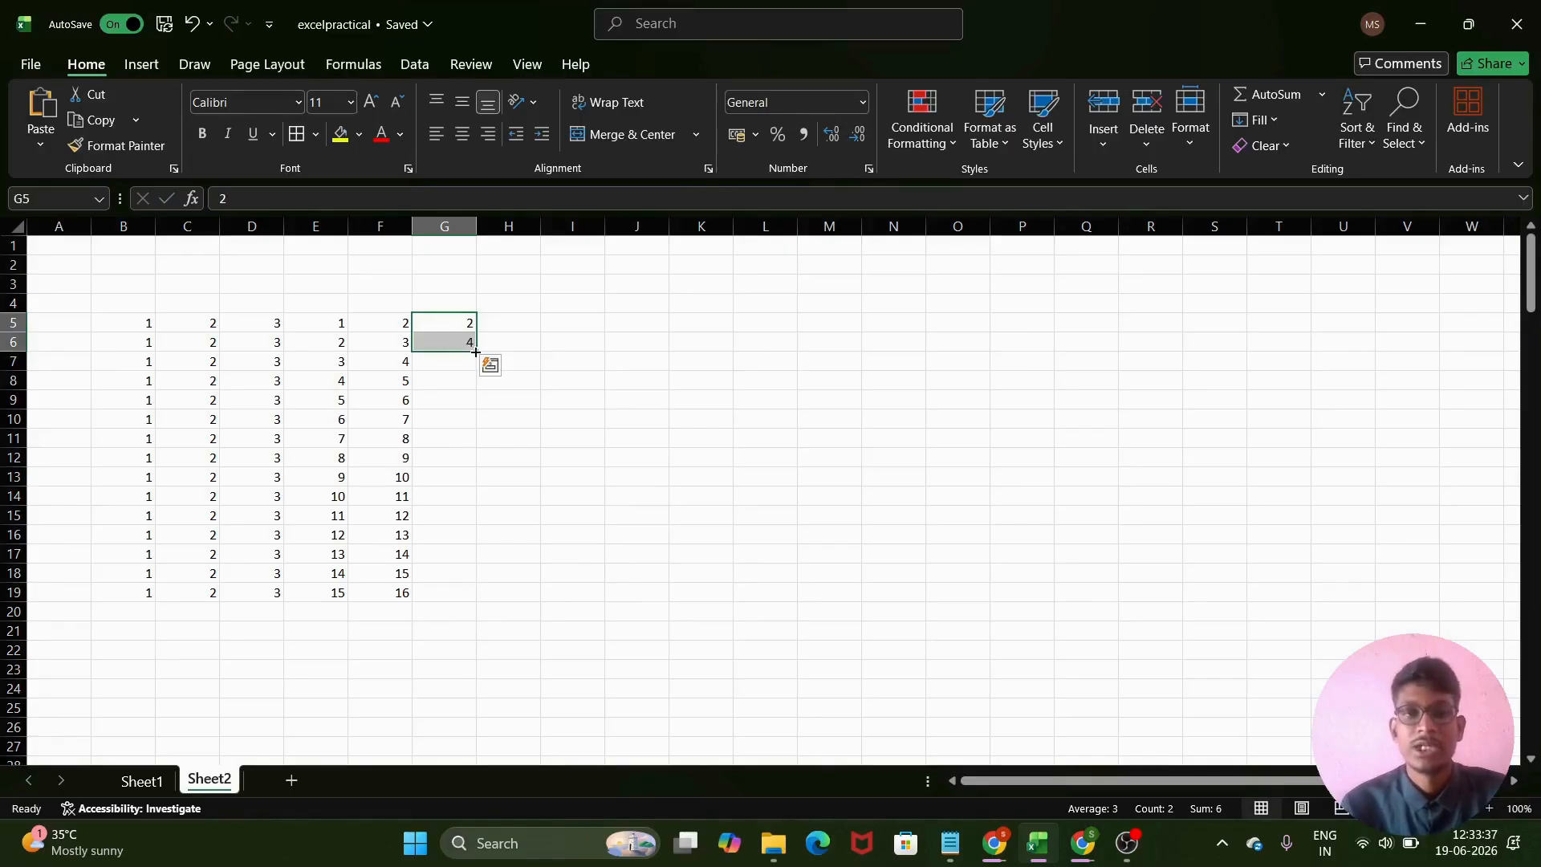
pyautogui.moveTo(476, 352); pyautogui.dragTo(447, 607)
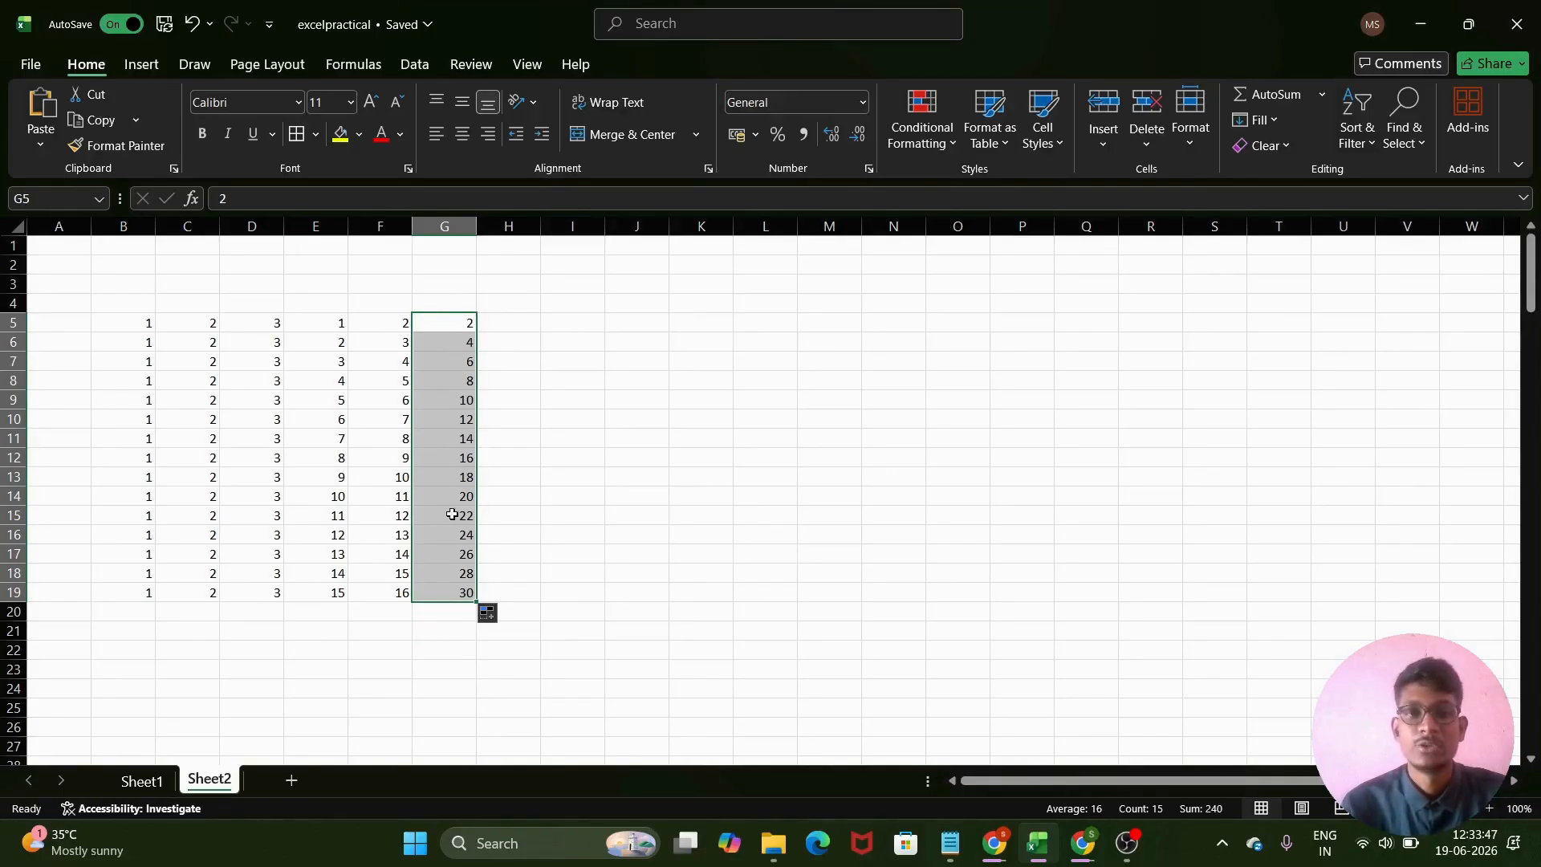
# - Enter 3 and 6 in cells H5 and H6, and extend the multiples of 3 down to 45 in H19
pyautogui.click(517, 321)
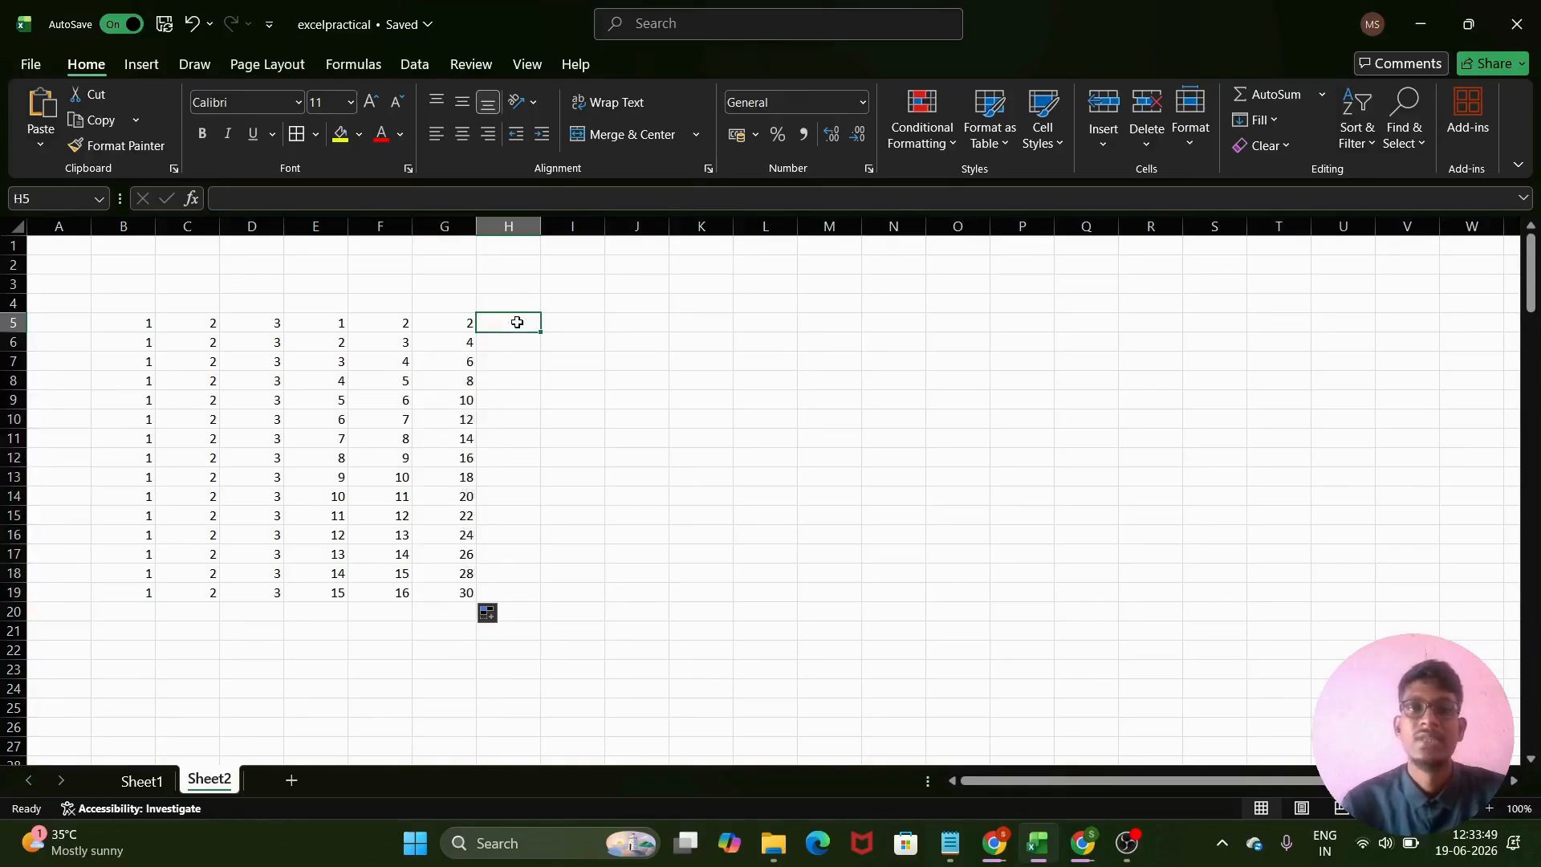
pyautogui.write('3')
pyautogui.click(517, 345)
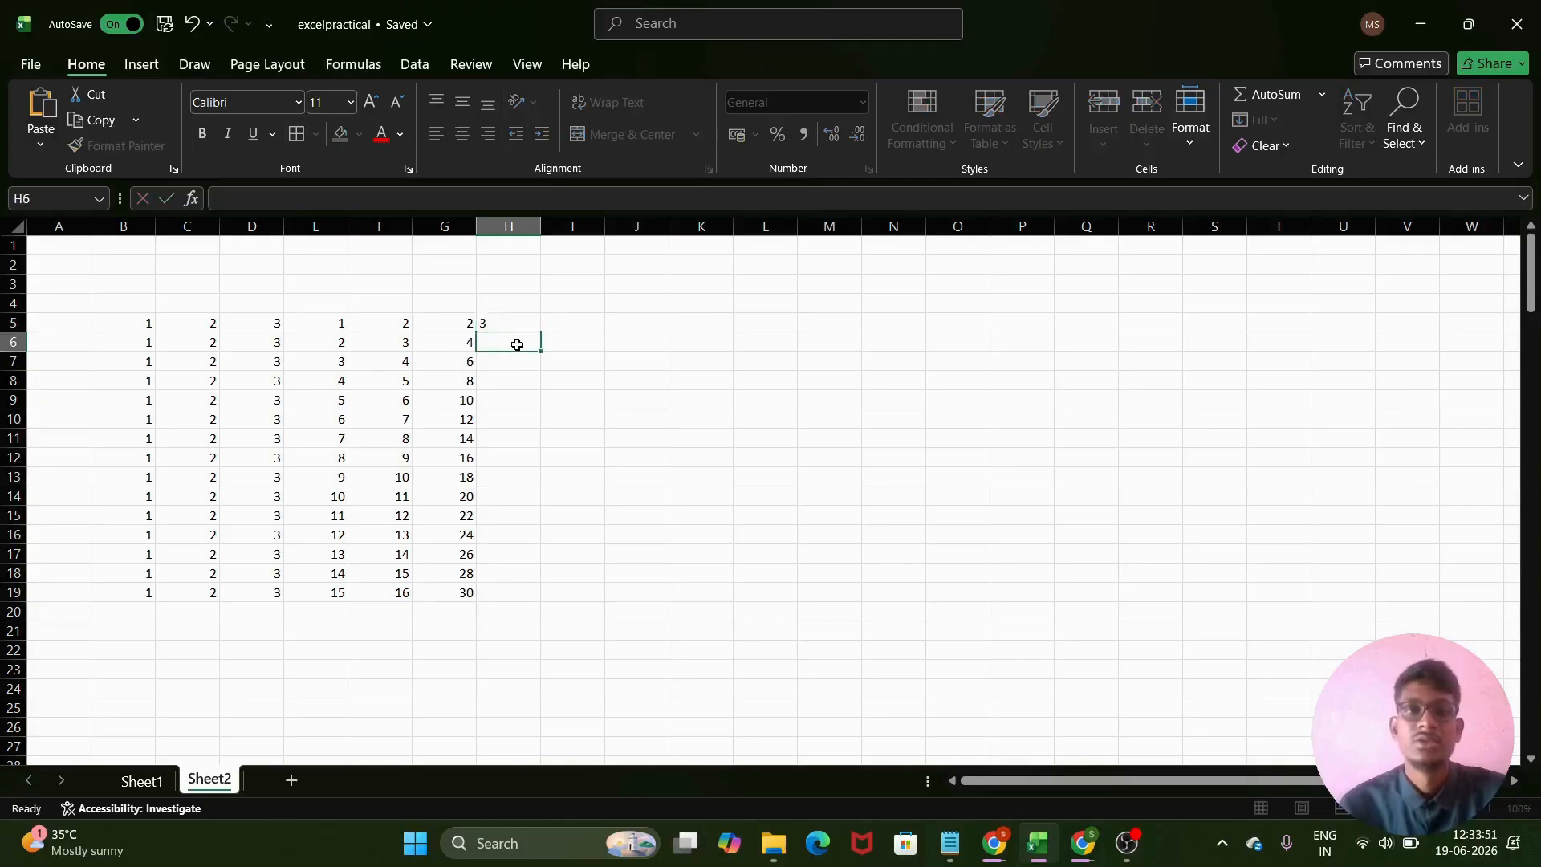
pyautogui.write('6')
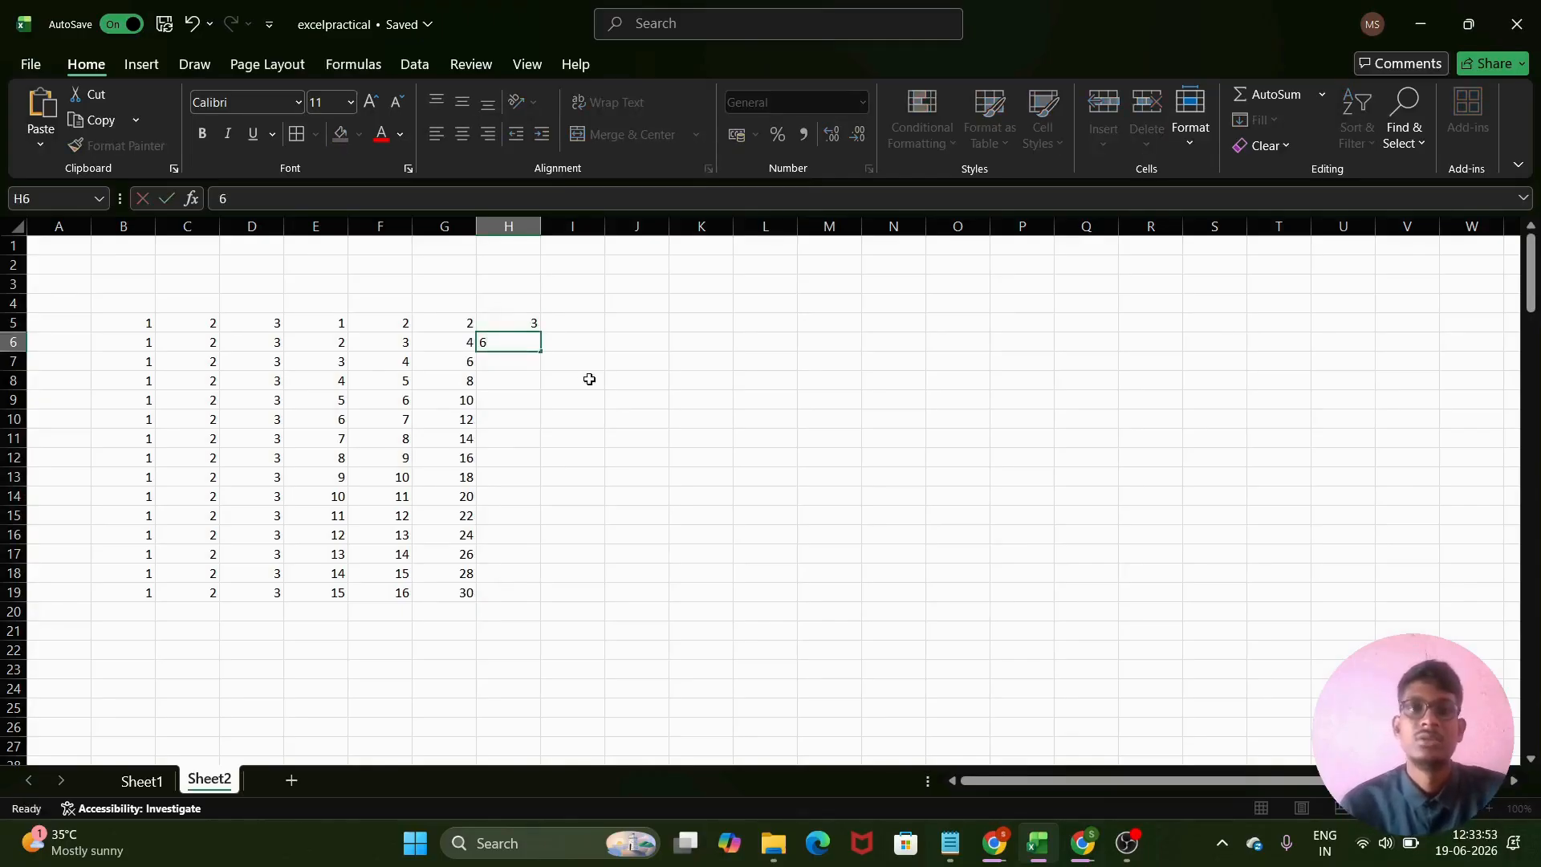
pyautogui.click(589, 379)
pyautogui.moveTo(506, 321); pyautogui.dragTo(492, 592)
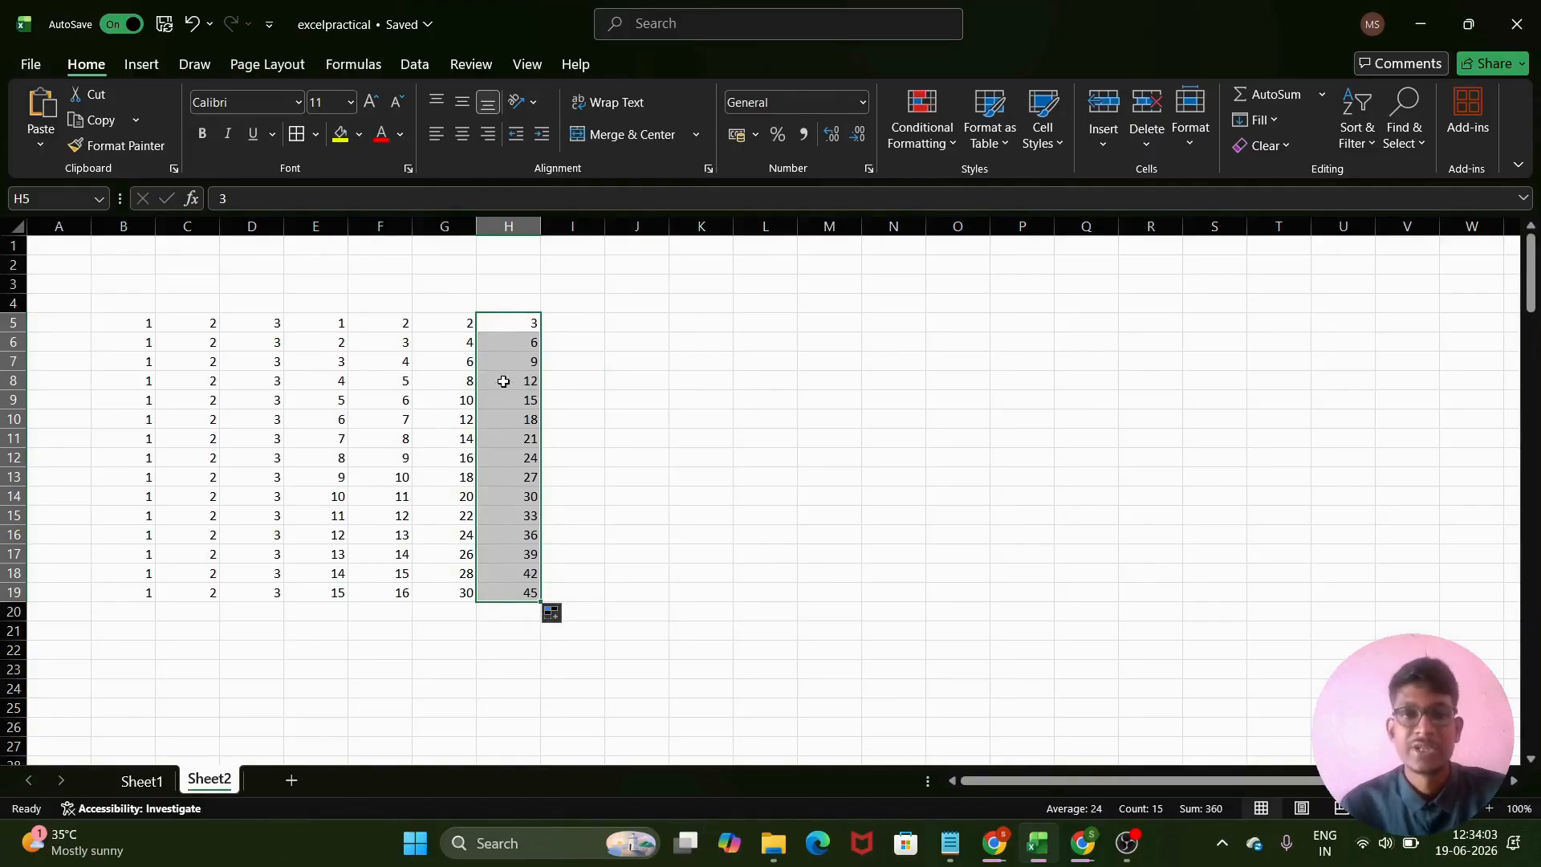
# - Enter 10 in cell I5 and 9 in cell I6 as the start of a descending series
pyautogui.click(560, 322)
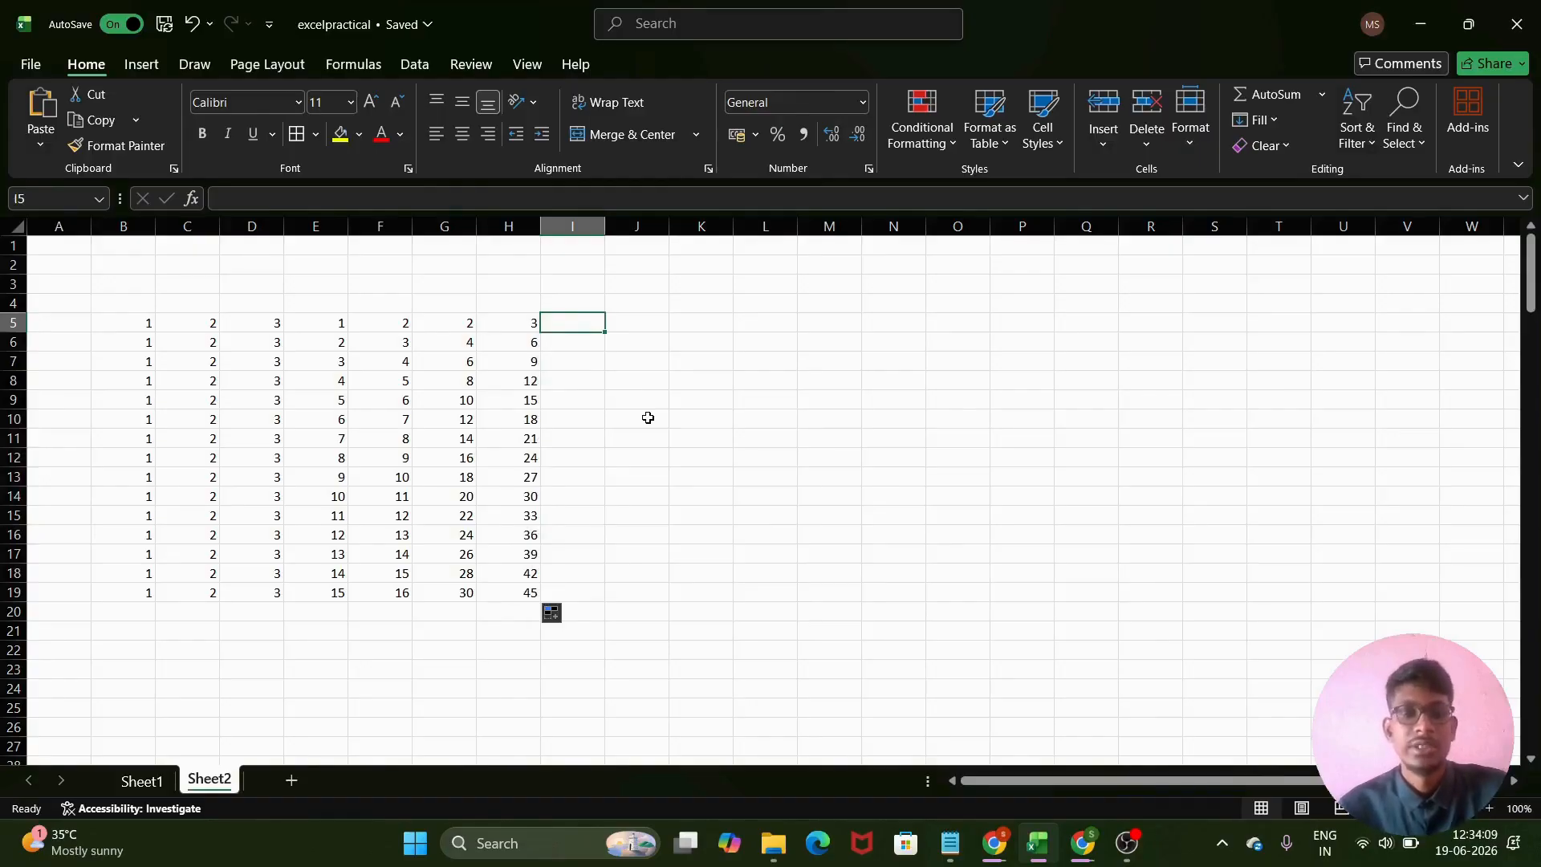
pyautogui.write('10')
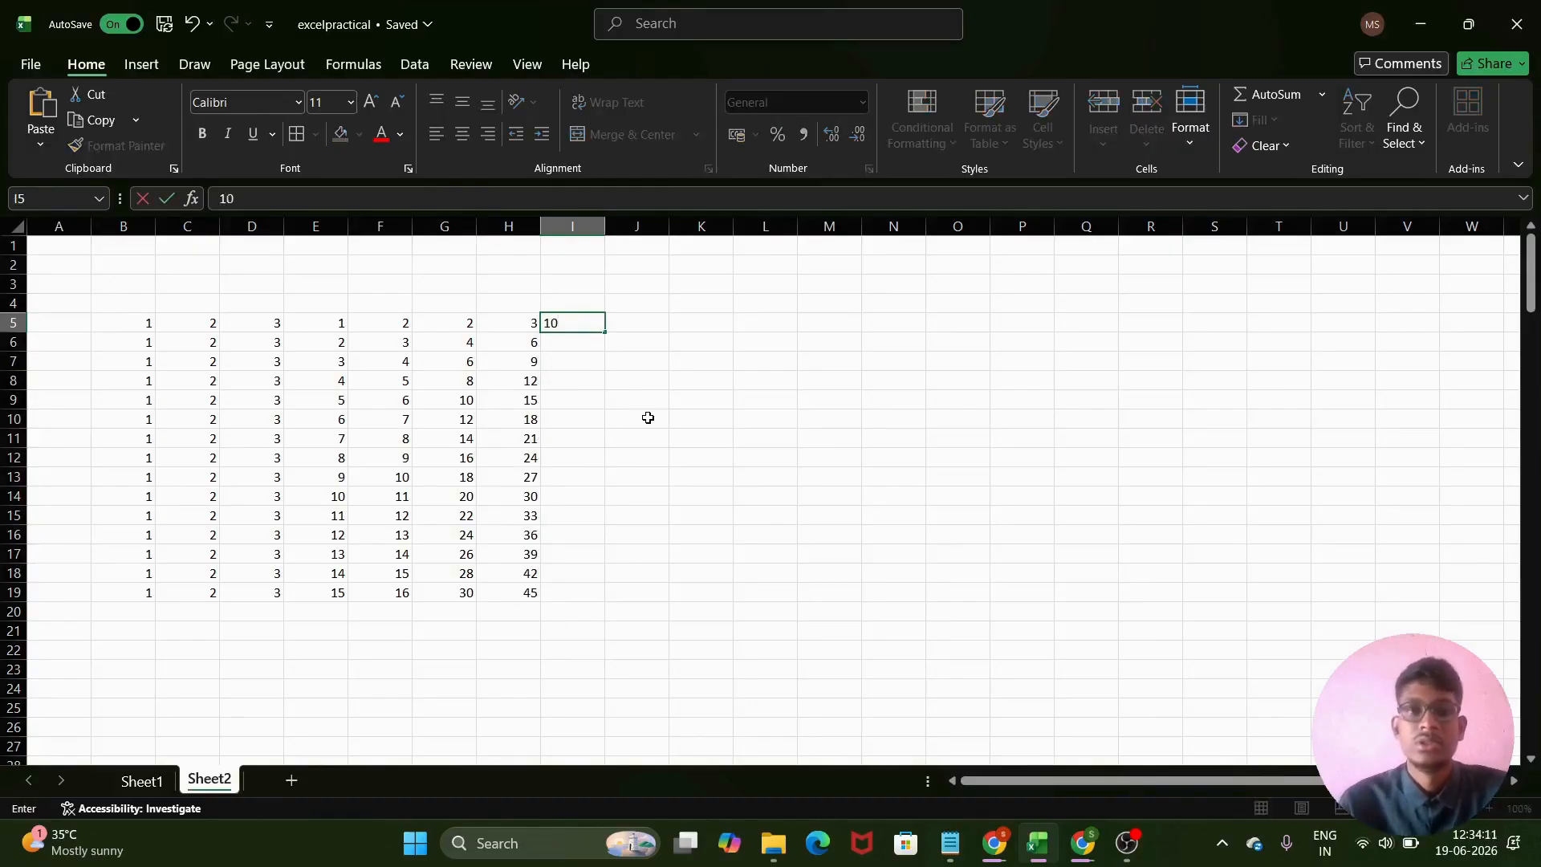
pyautogui.click(566, 347)
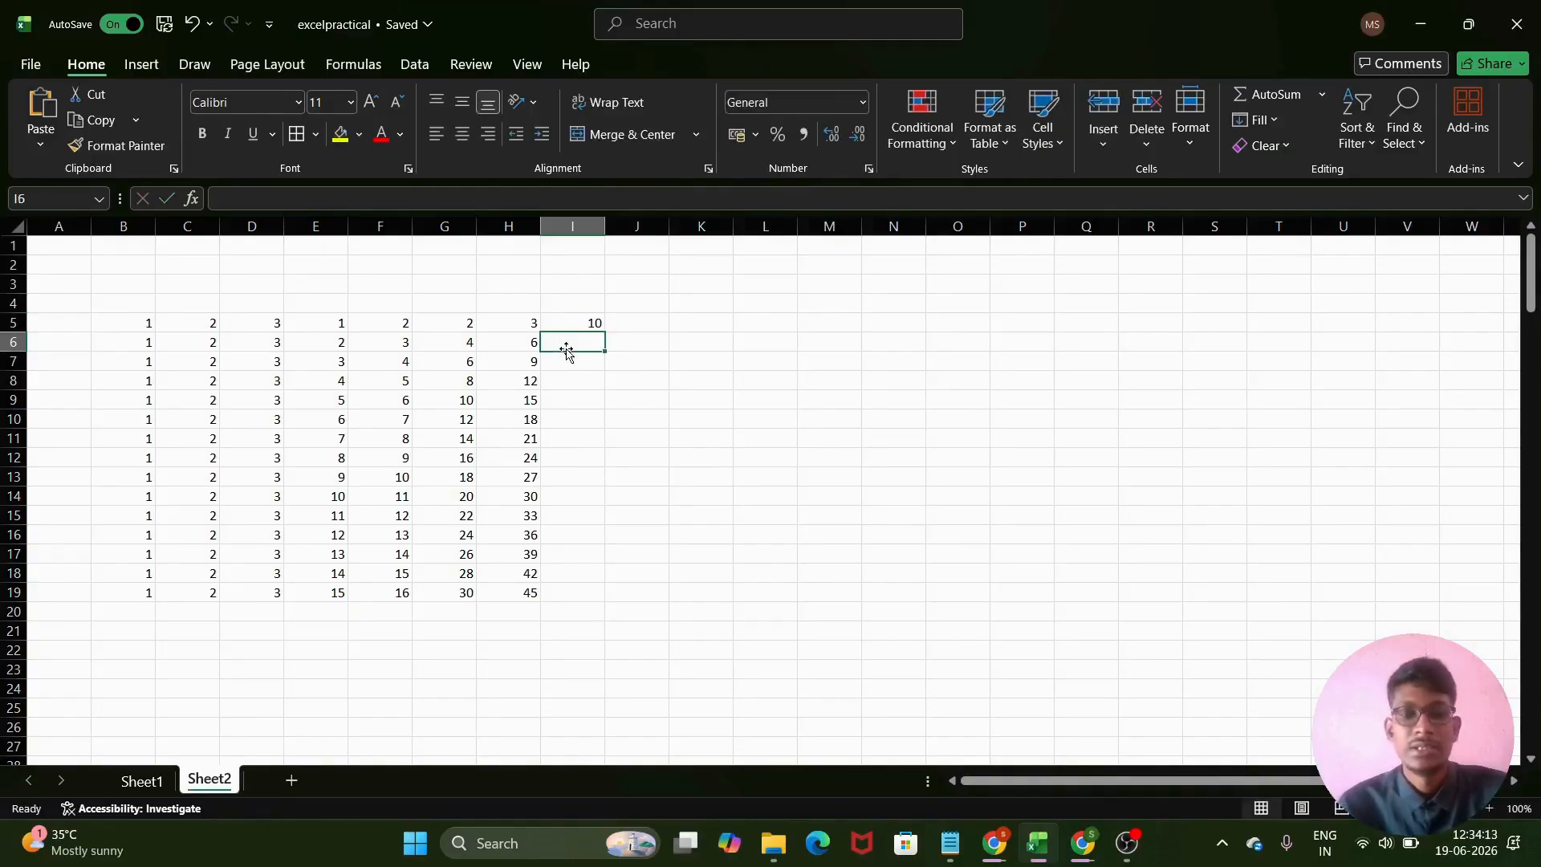
pyautogui.write('9')
pyautogui.click(643, 361)
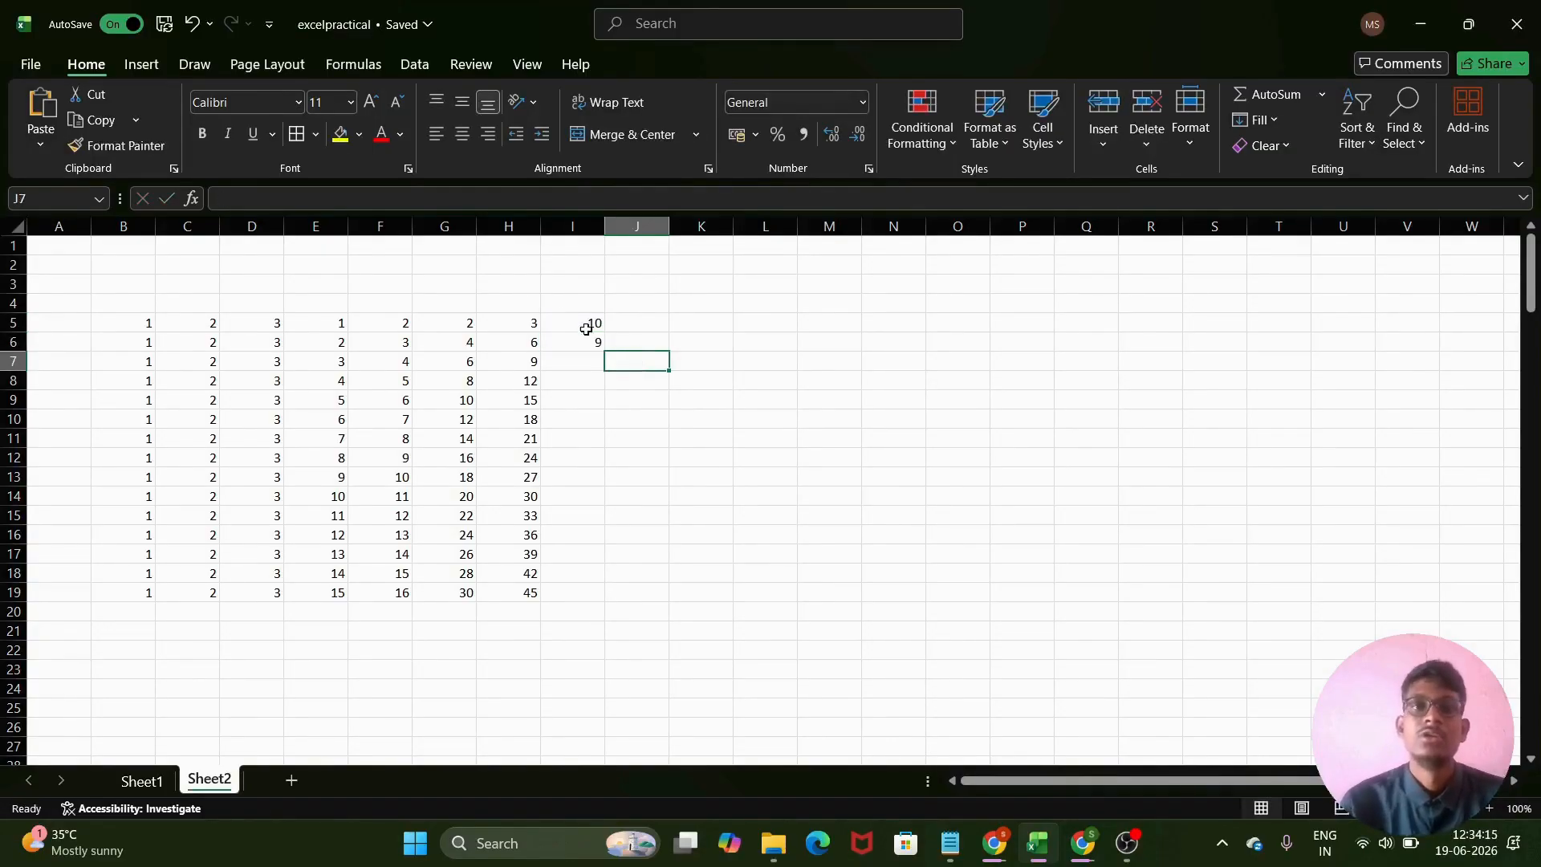
pyautogui.moveTo(575, 323); pyautogui.dragTo(581, 343)
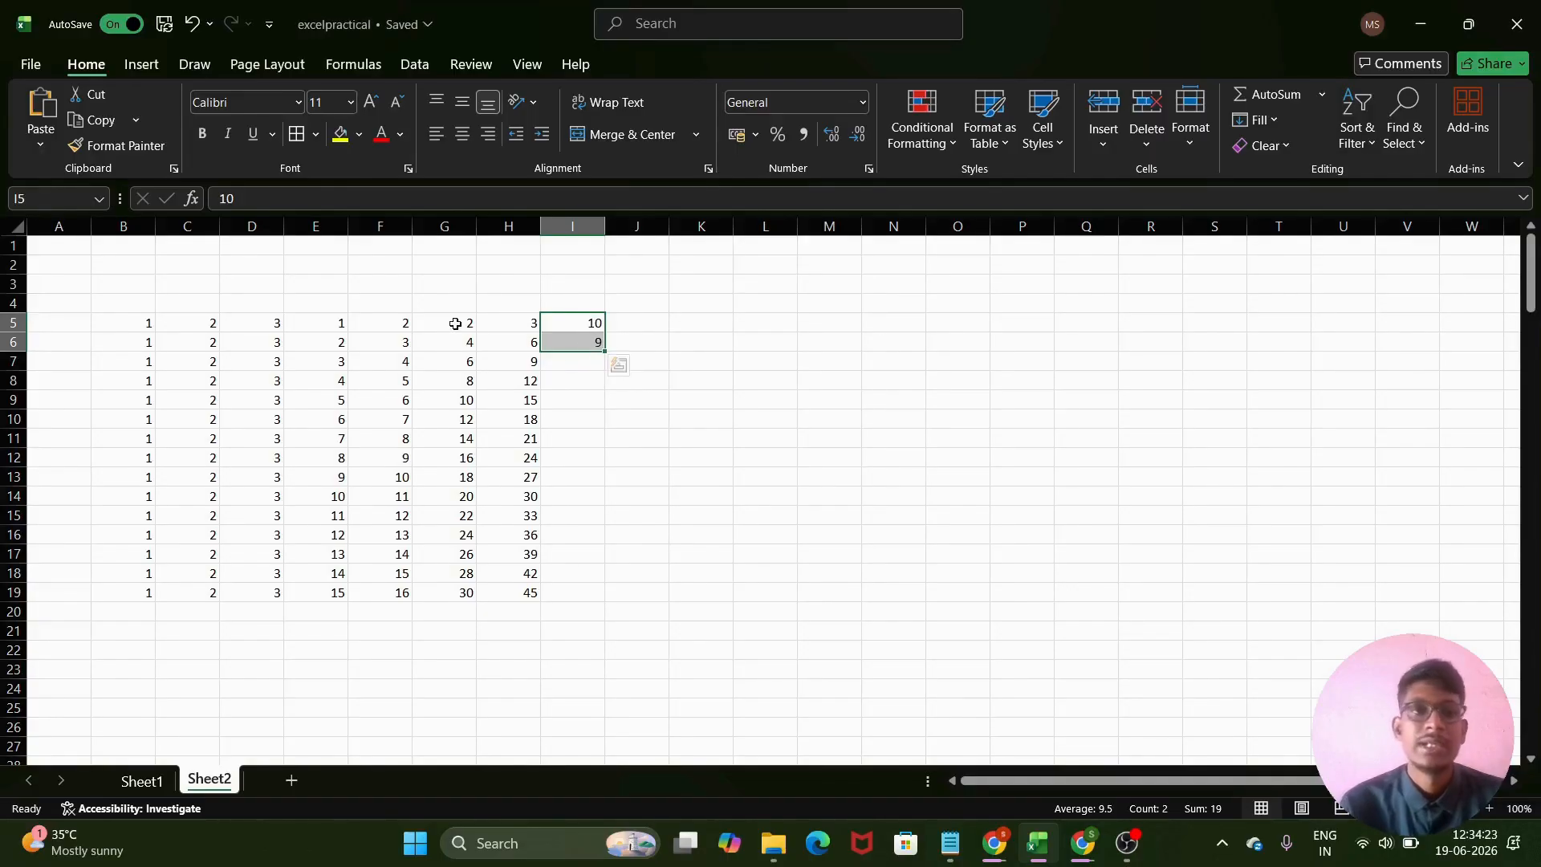
pyautogui.moveTo(313, 320); pyautogui.dragTo(331, 344)
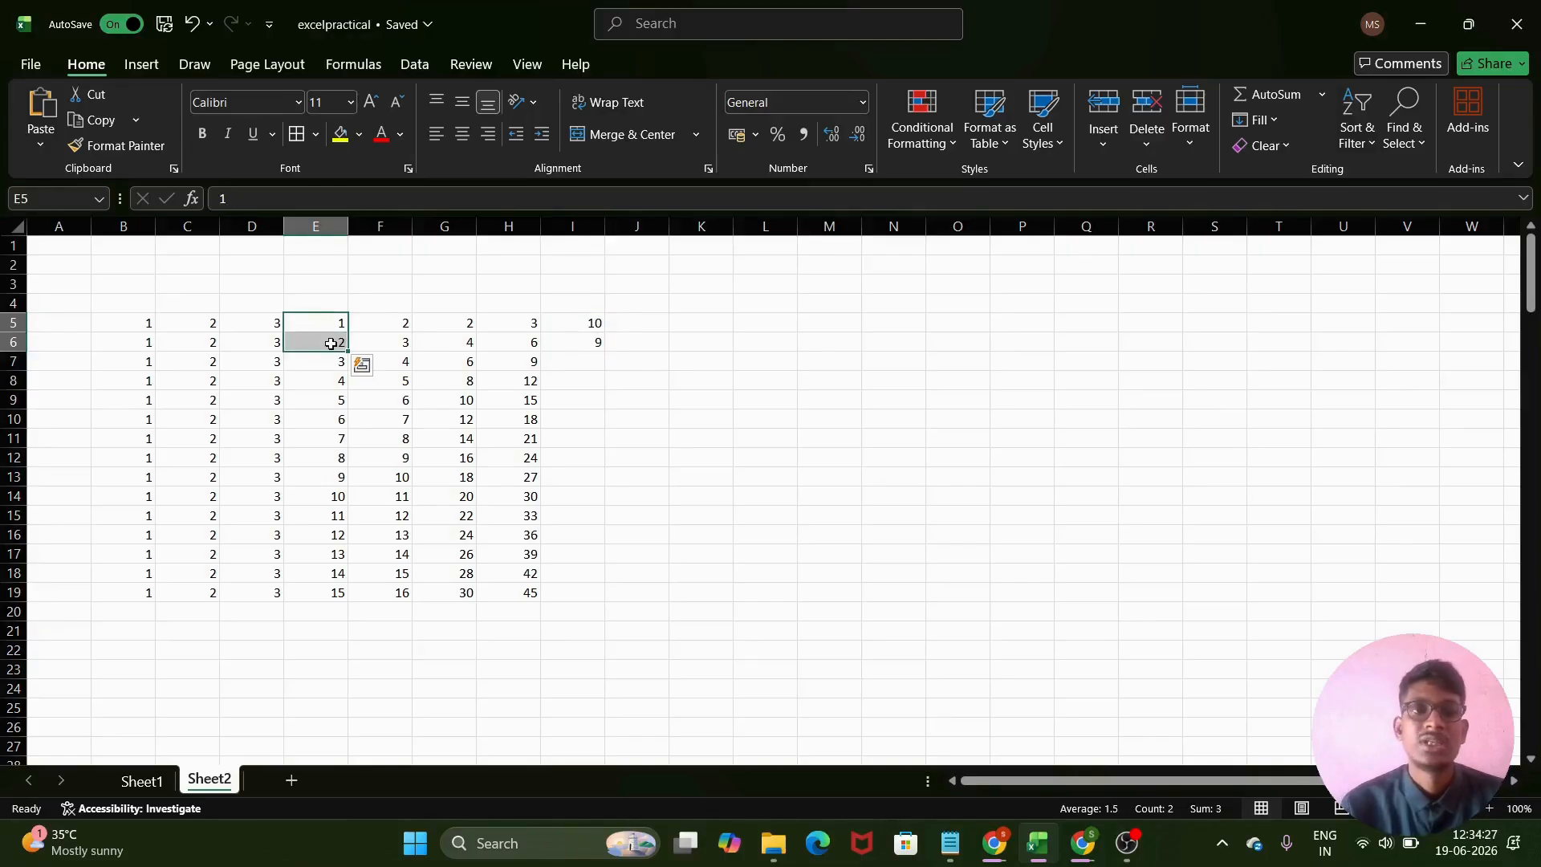
pyautogui.click(569, 327)
pyautogui.click(574, 343)
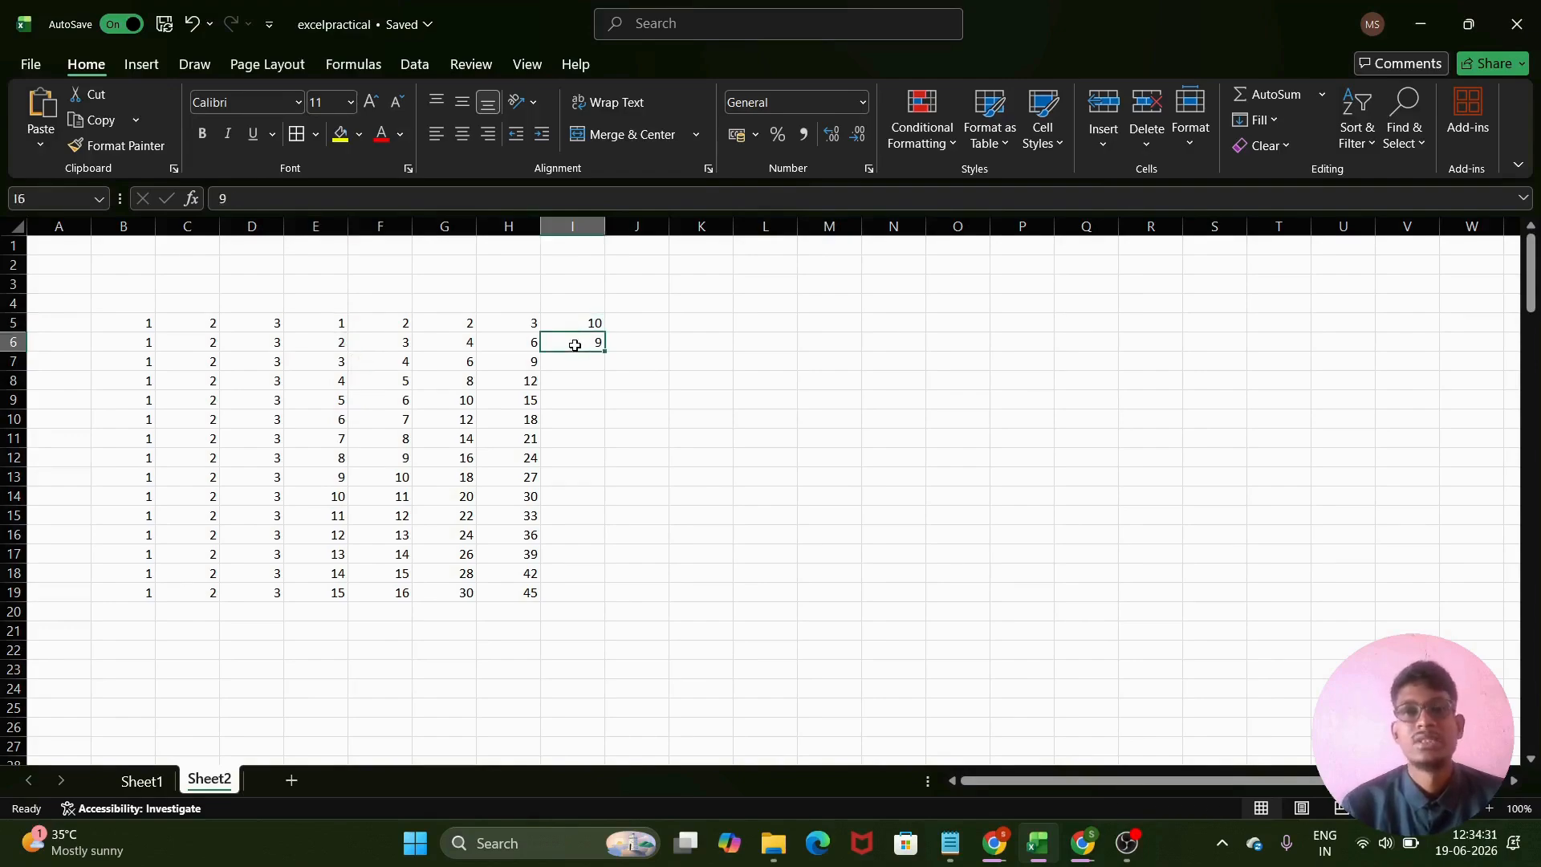
# - Extend the descending series starting with 10 and 9 in I5:I6 down to 1 in I14
pyautogui.click(560, 319)
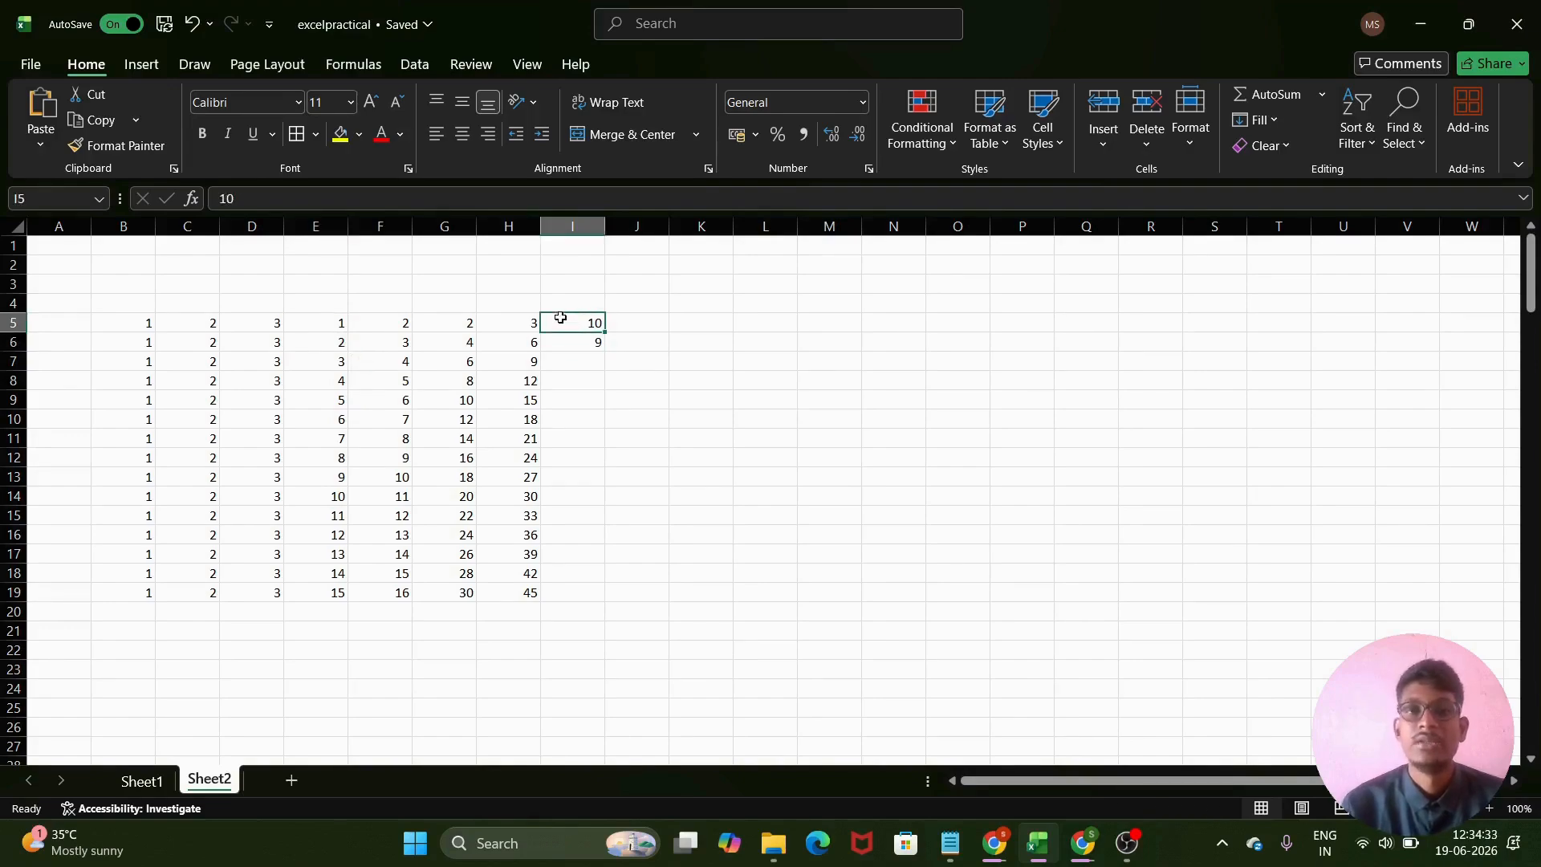
pyautogui.moveTo(560, 318); pyautogui.dragTo(578, 506)
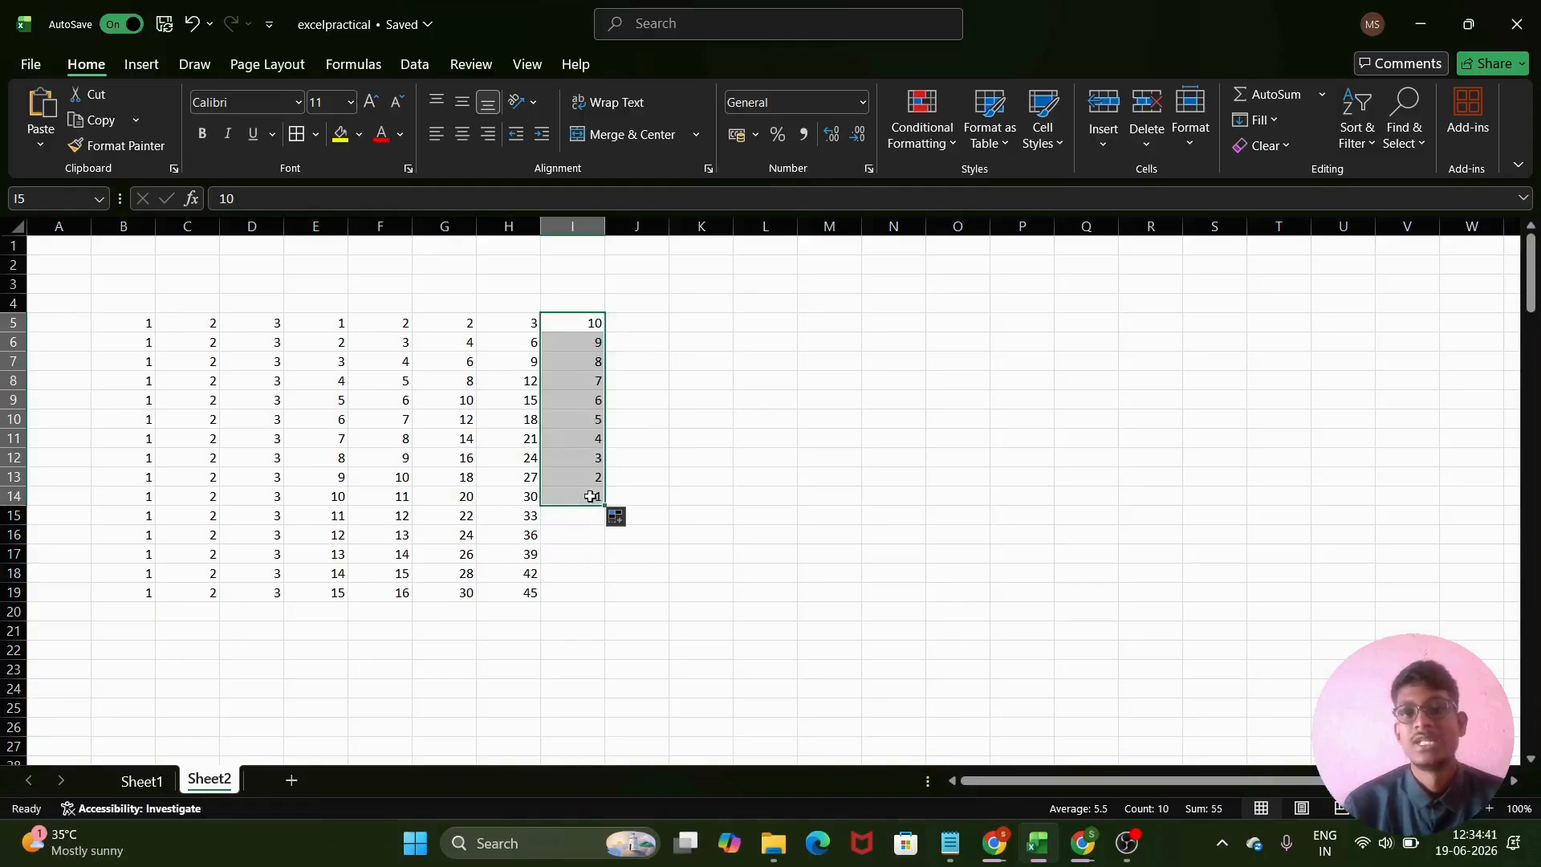
# - Enter 10 and 8 in cells J5 and J6, and extend the descending series down to -2 in J11
pyautogui.click(621, 328)
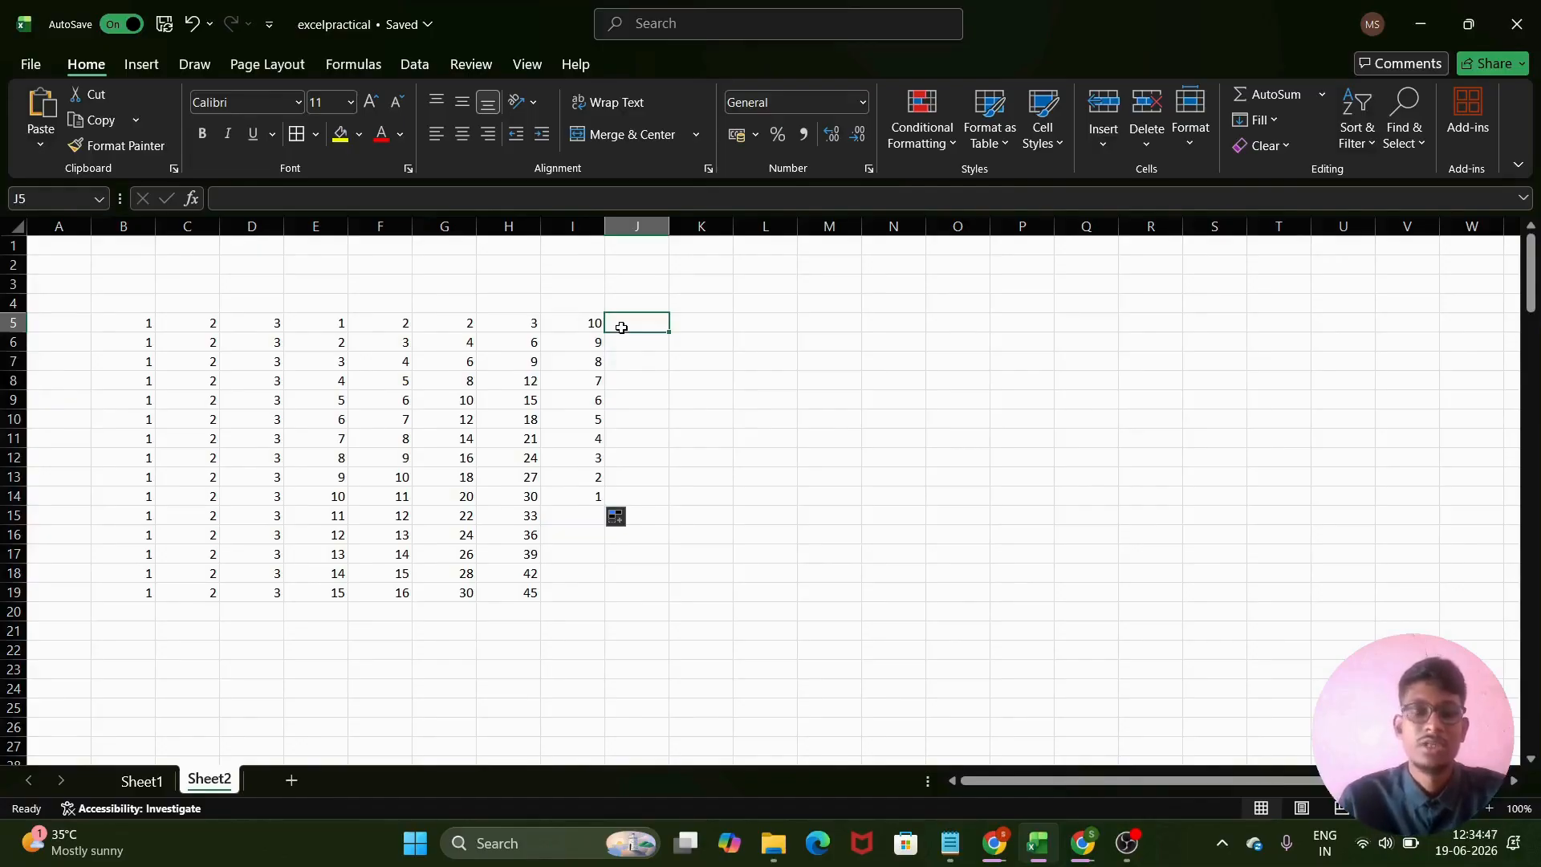
pyautogui.write('10')
pyautogui.click(640, 352)
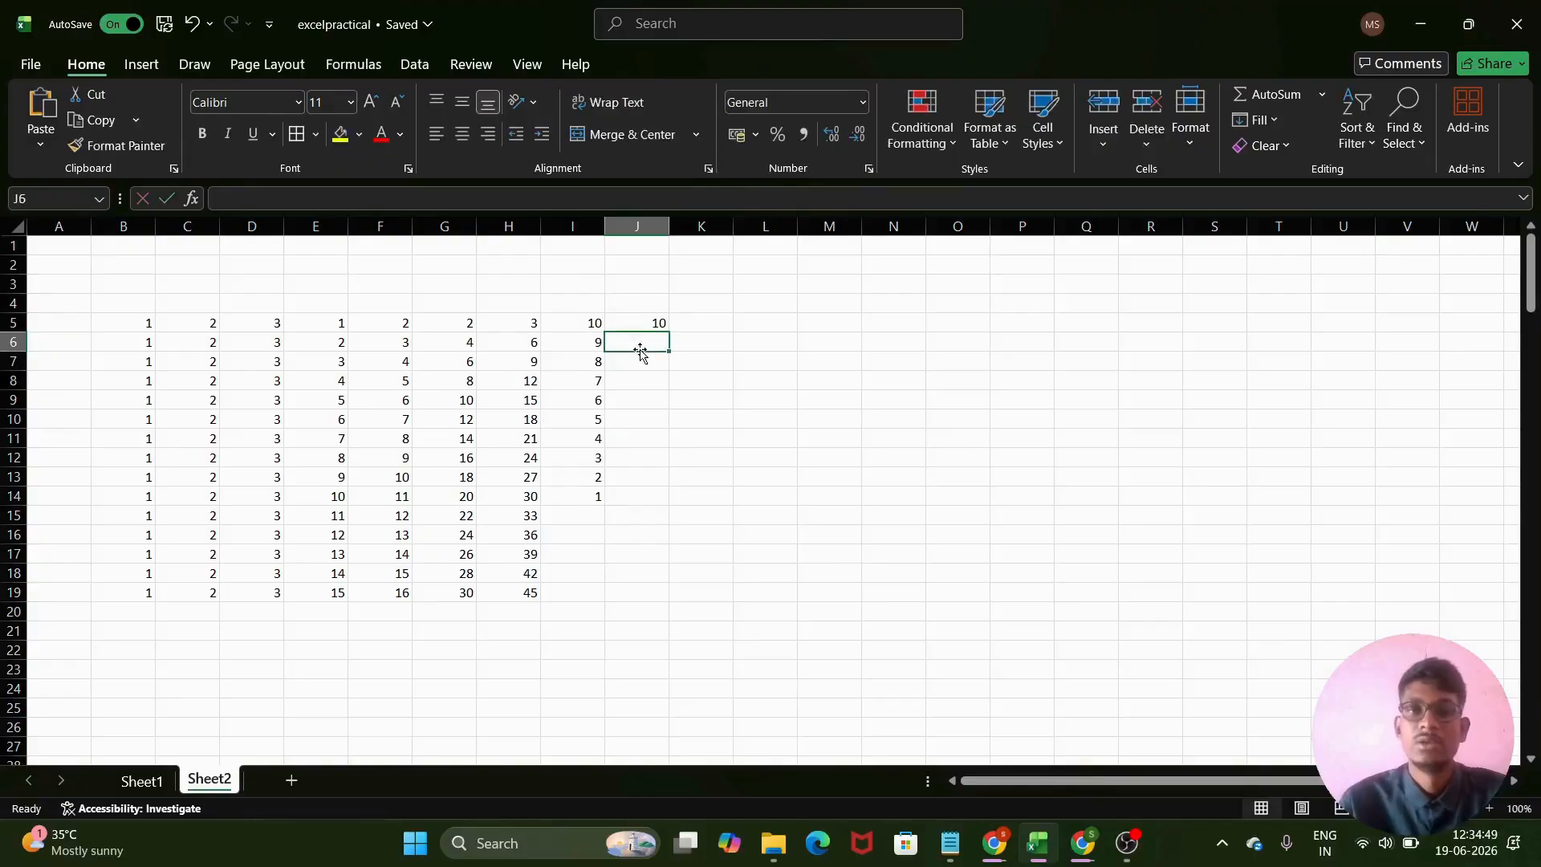
pyautogui.write('8')
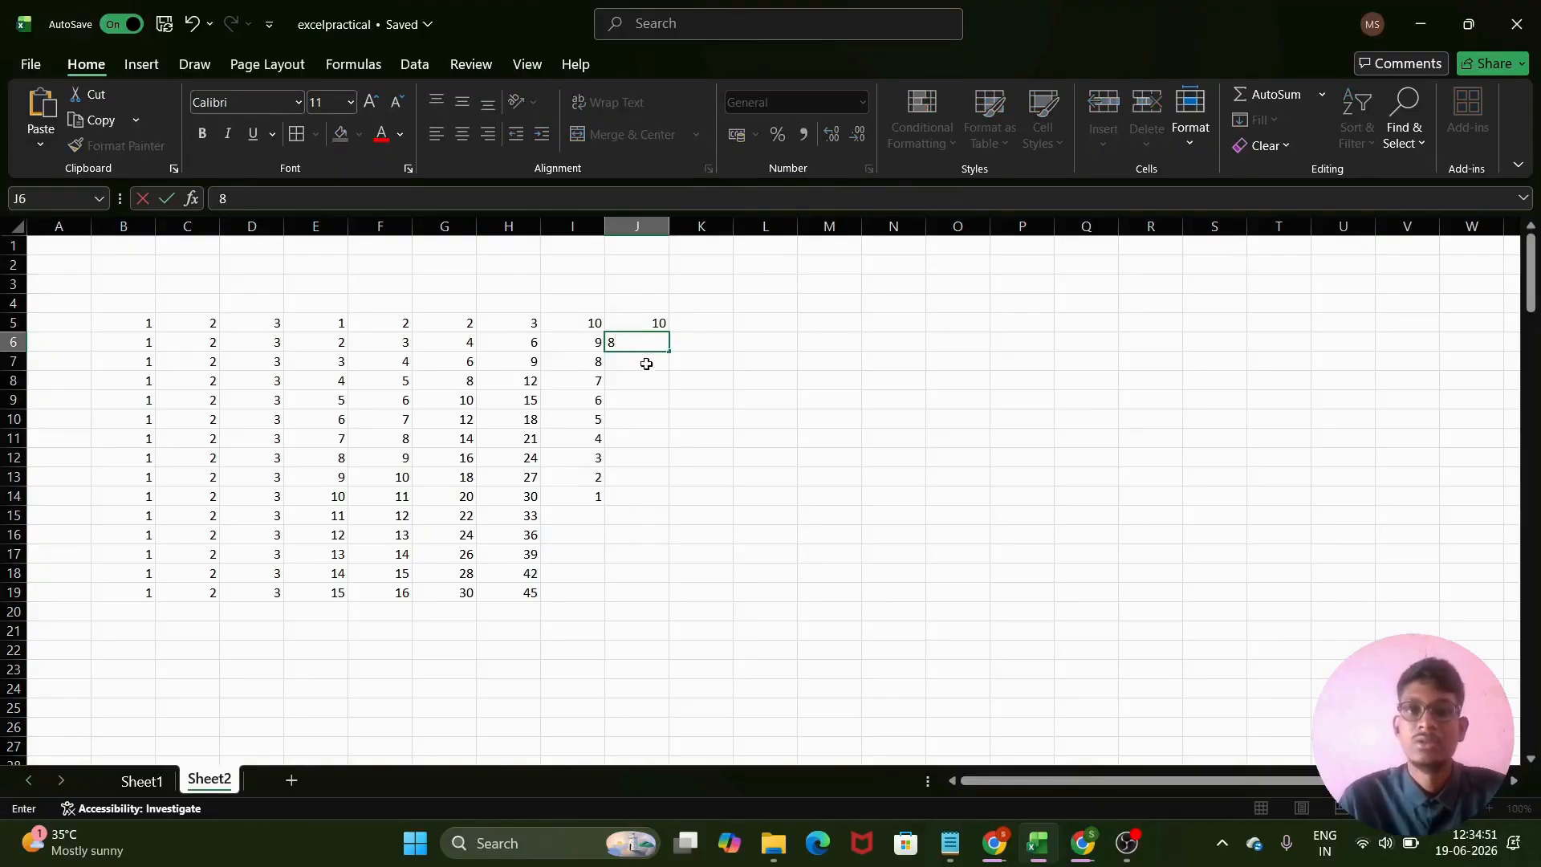
pyautogui.click(646, 364)
pyautogui.moveTo(613, 321)
pyautogui.mouseDown()
pyautogui.moveTo(671, 359)
pyautogui.moveTo(678, 438)
pyautogui.moveTo(659, 454)
pyautogui.mouseUp()
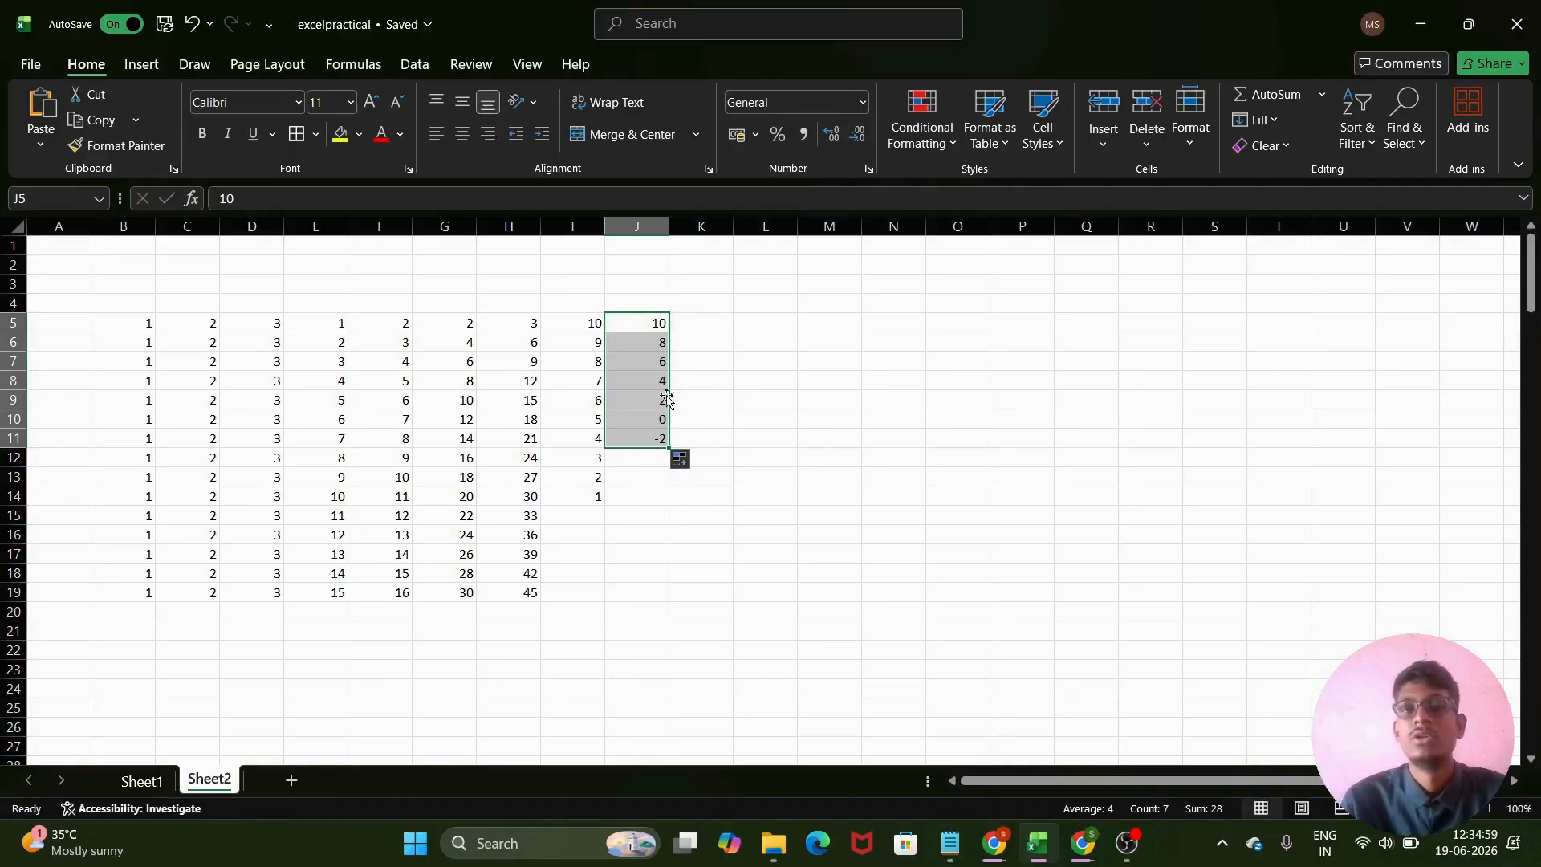
# - Enter 20 and 25 in cells K5 and K6, and extend the series down to 80 in K17
pyautogui.click(678, 321)
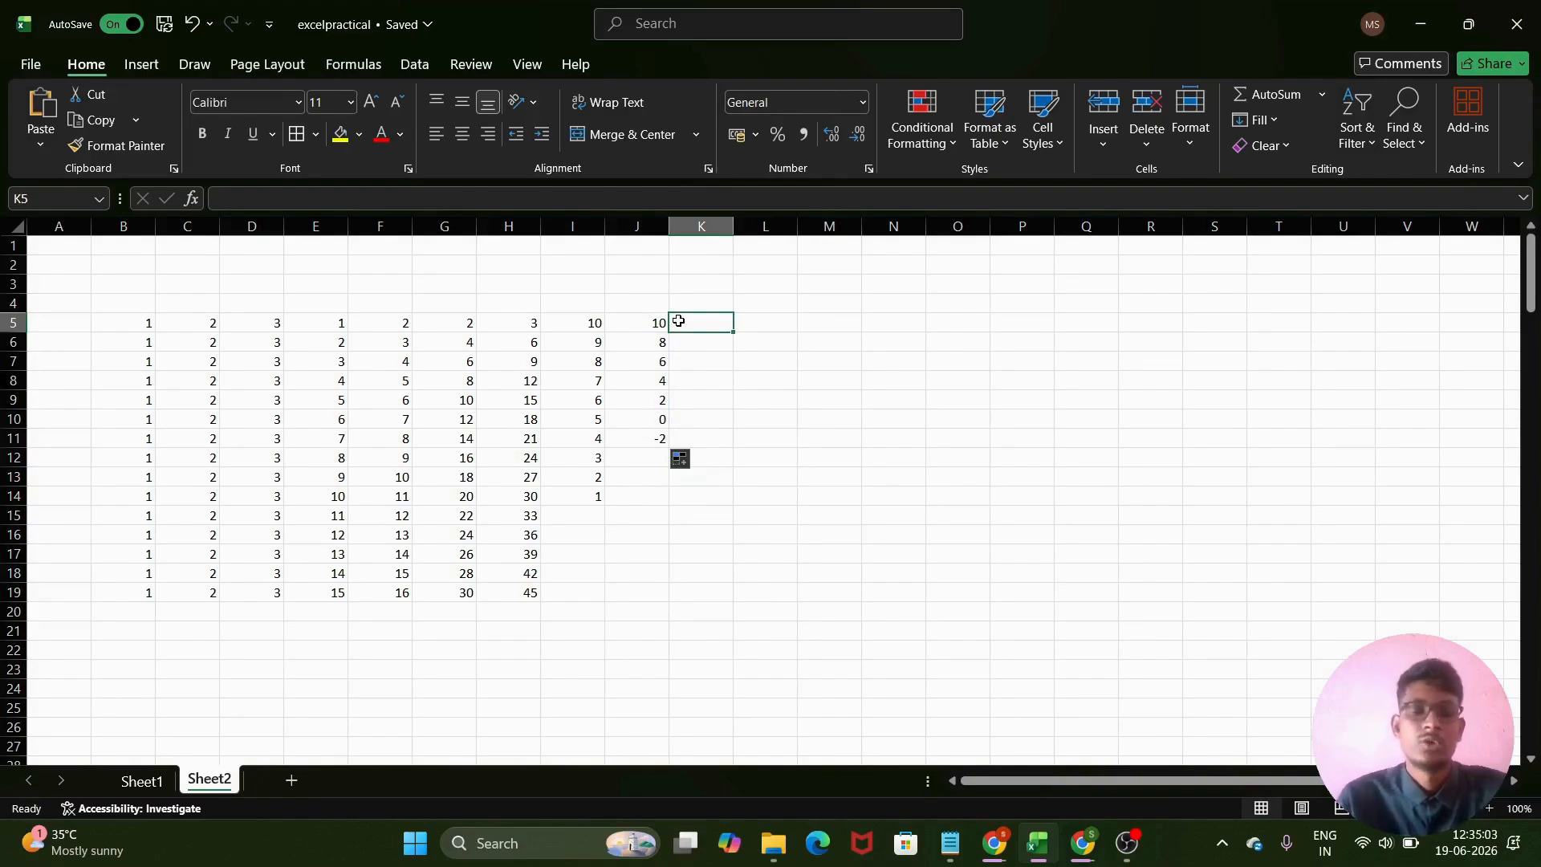
pyautogui.write('20')
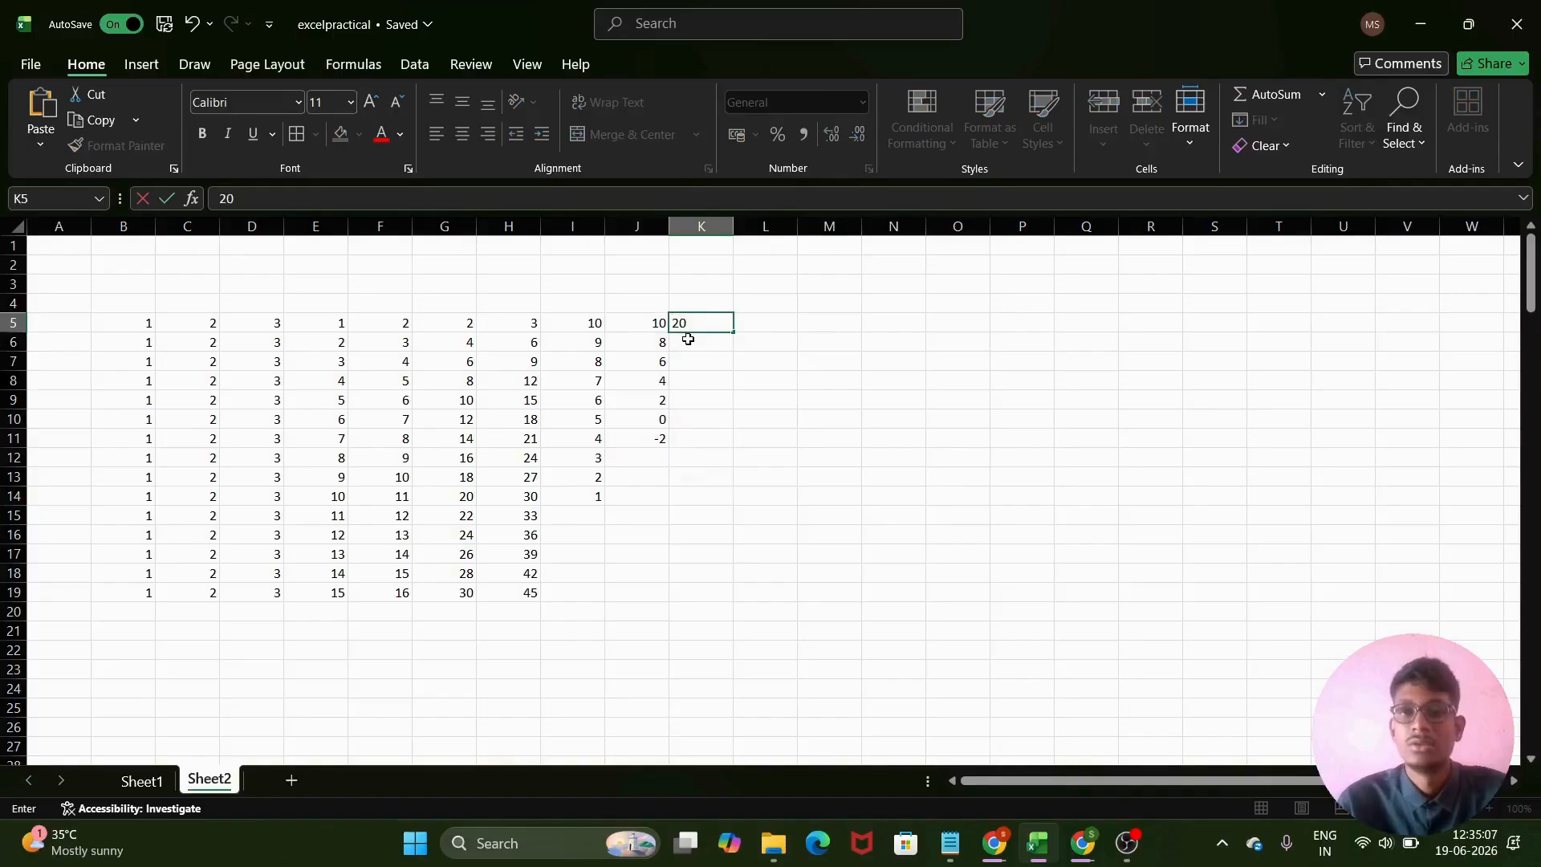
pyautogui.press('Return')
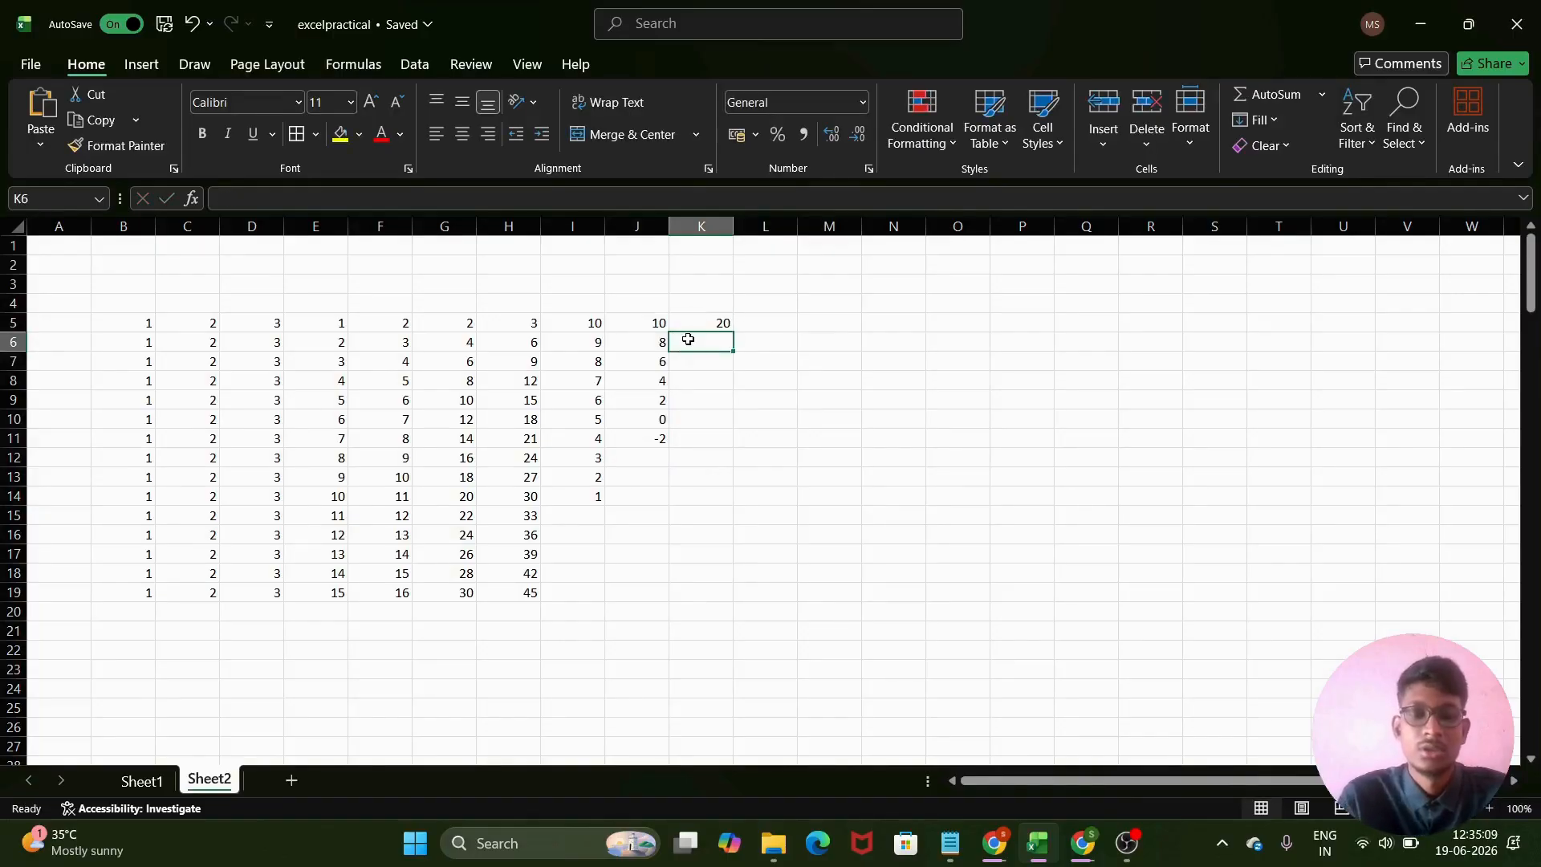
pyautogui.write('2')
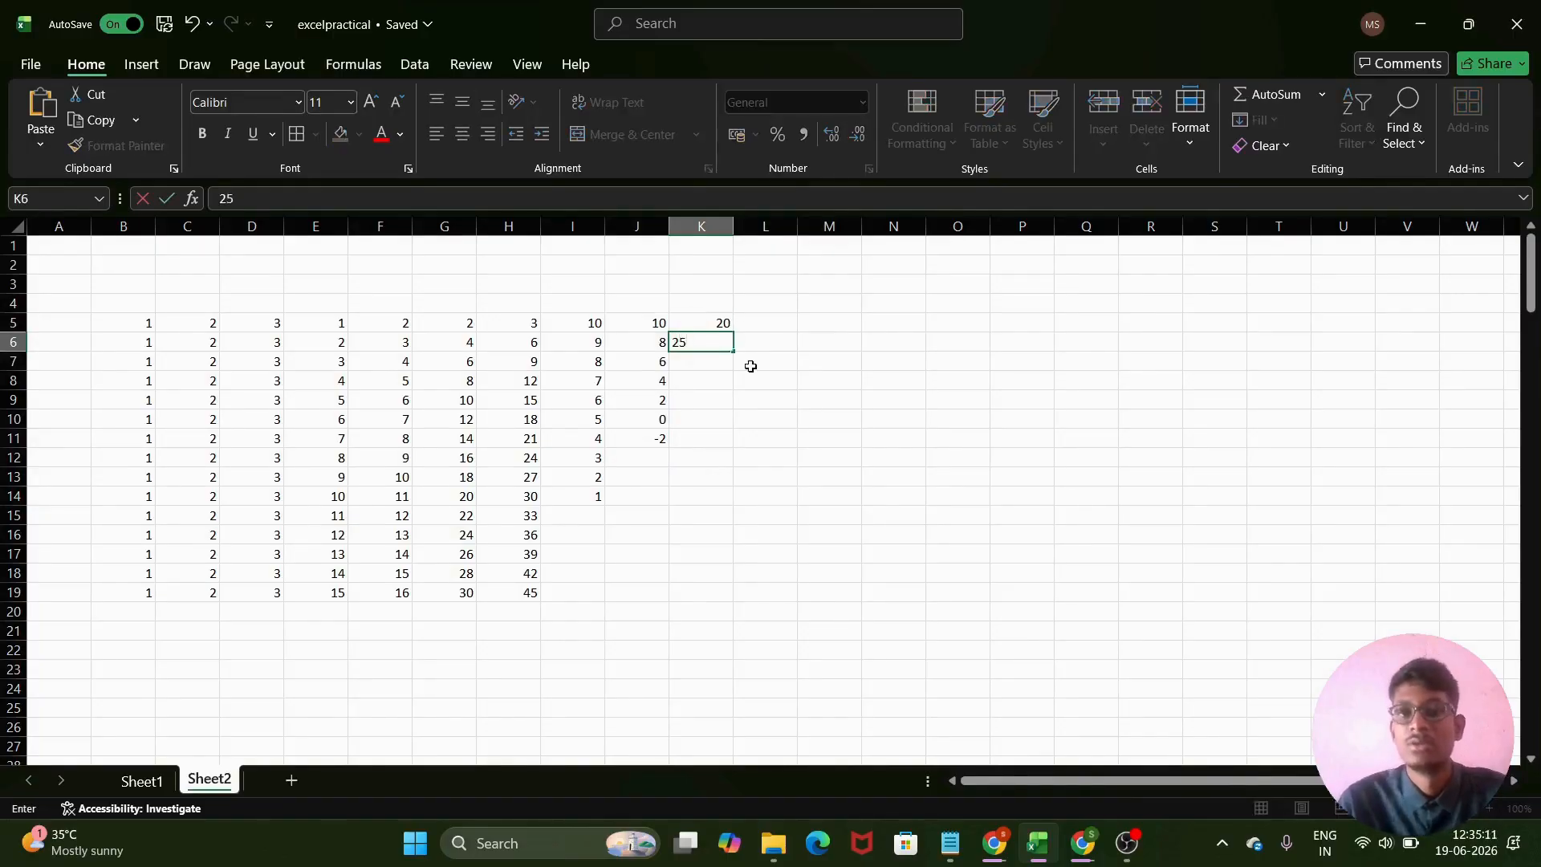
pyautogui.write('5')
pyautogui.click(751, 366)
pyautogui.moveTo(698, 323); pyautogui.dragTo(703, 558)
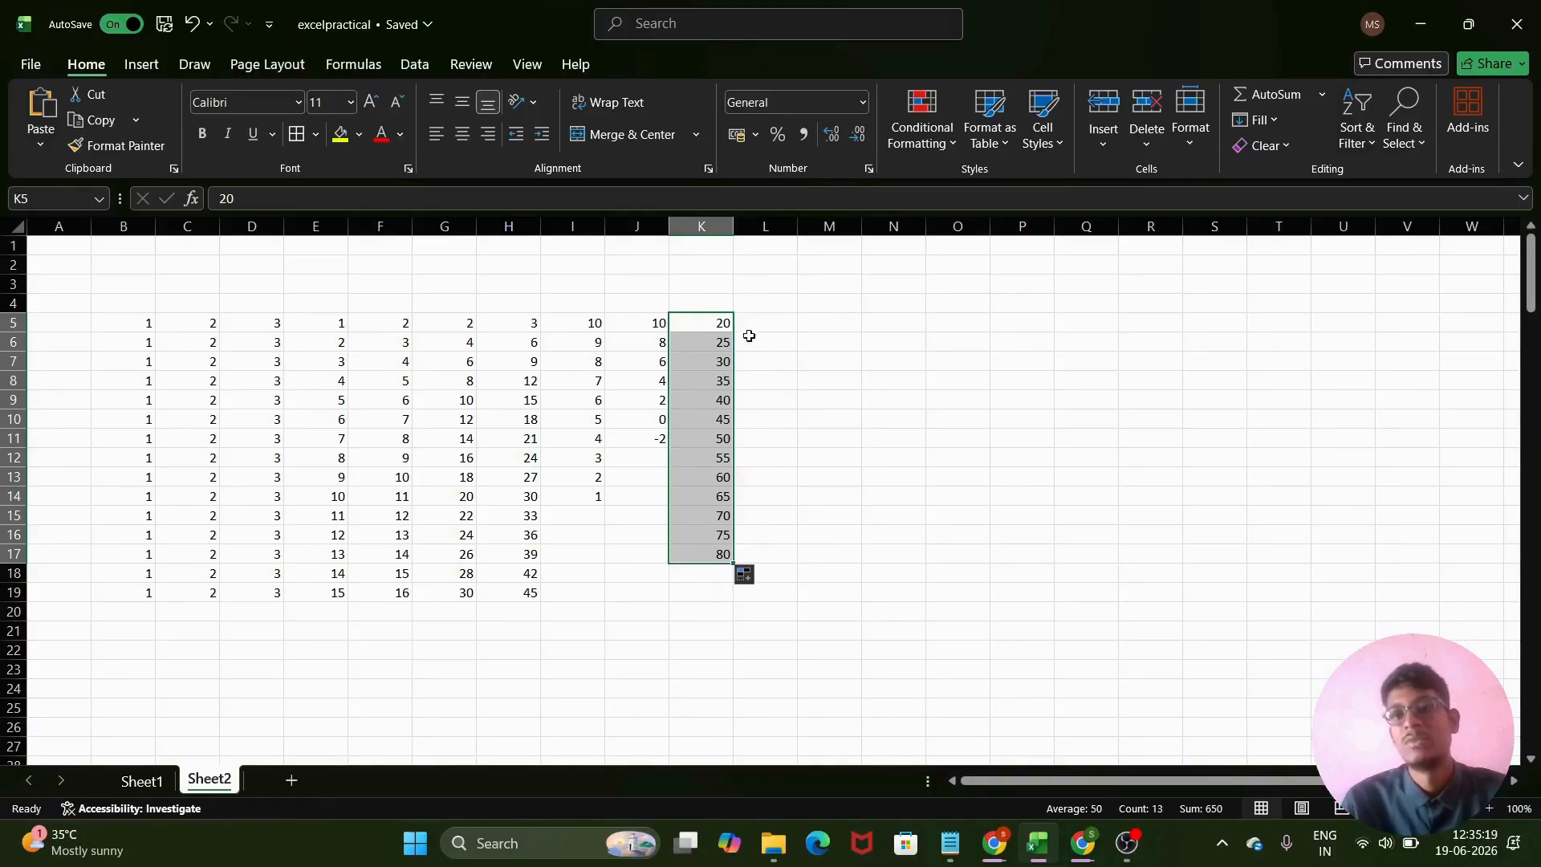
# - Enter monday in cell L5 and fill the full weekday names down to Wednesday in L14
pyautogui.click(747, 324)
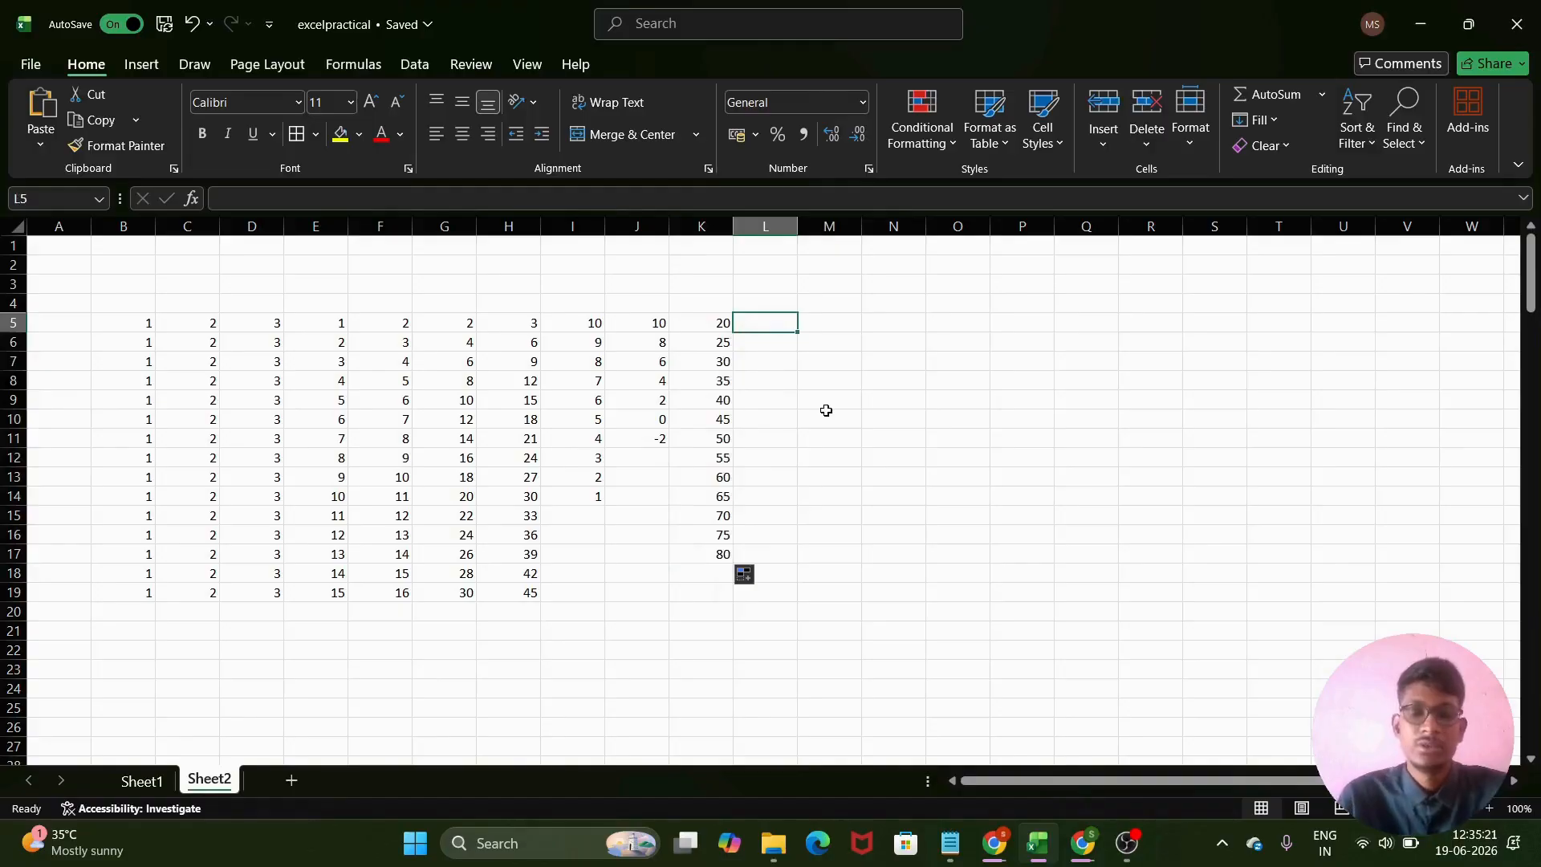
pyautogui.write('monday')
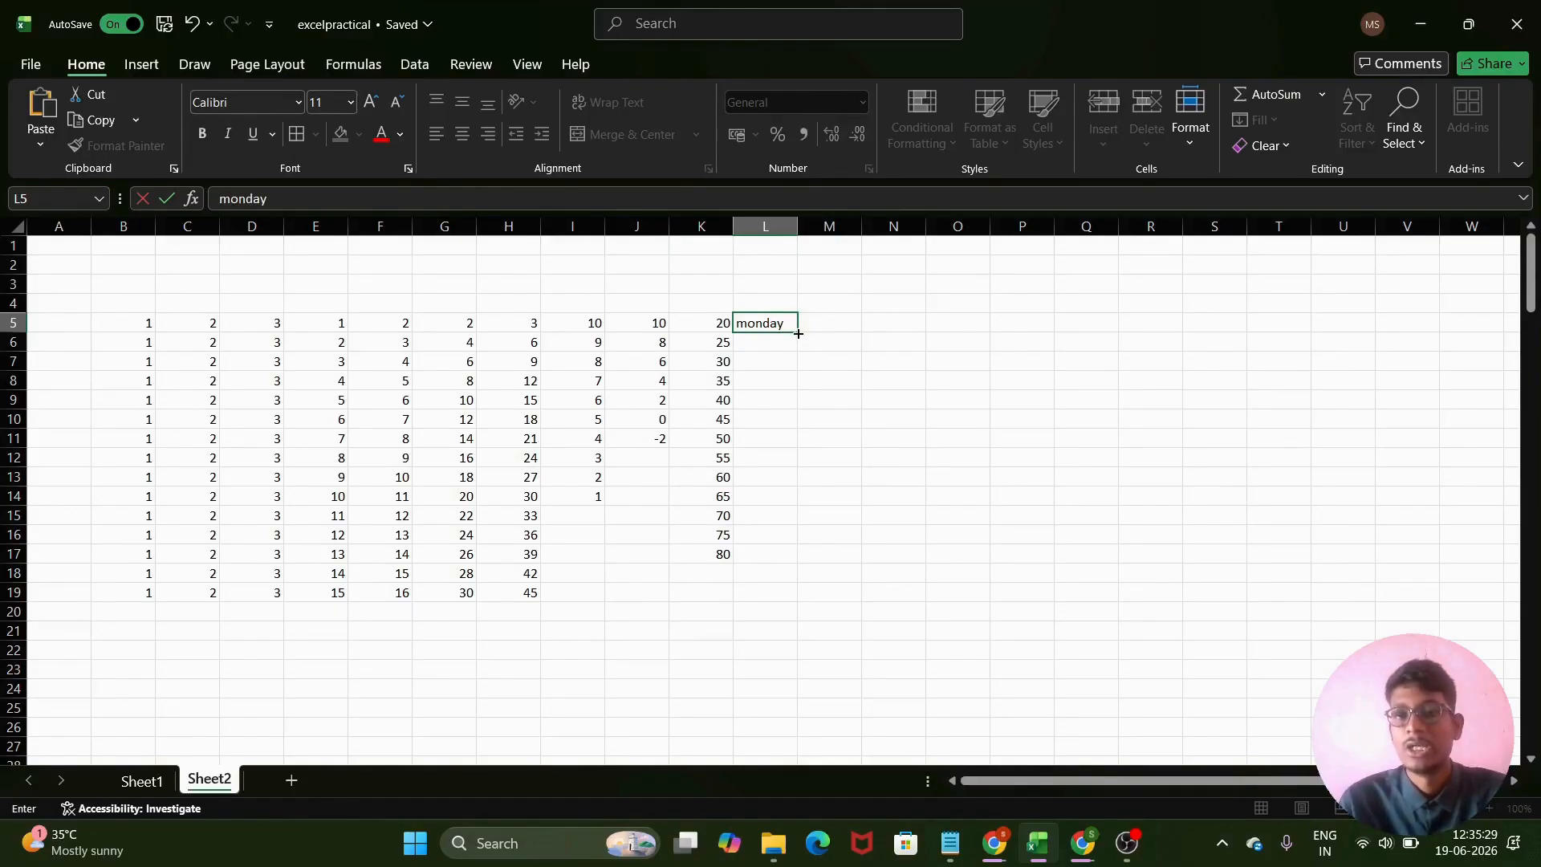
pyautogui.moveTo(798, 332); pyautogui.dragTo(794, 502)
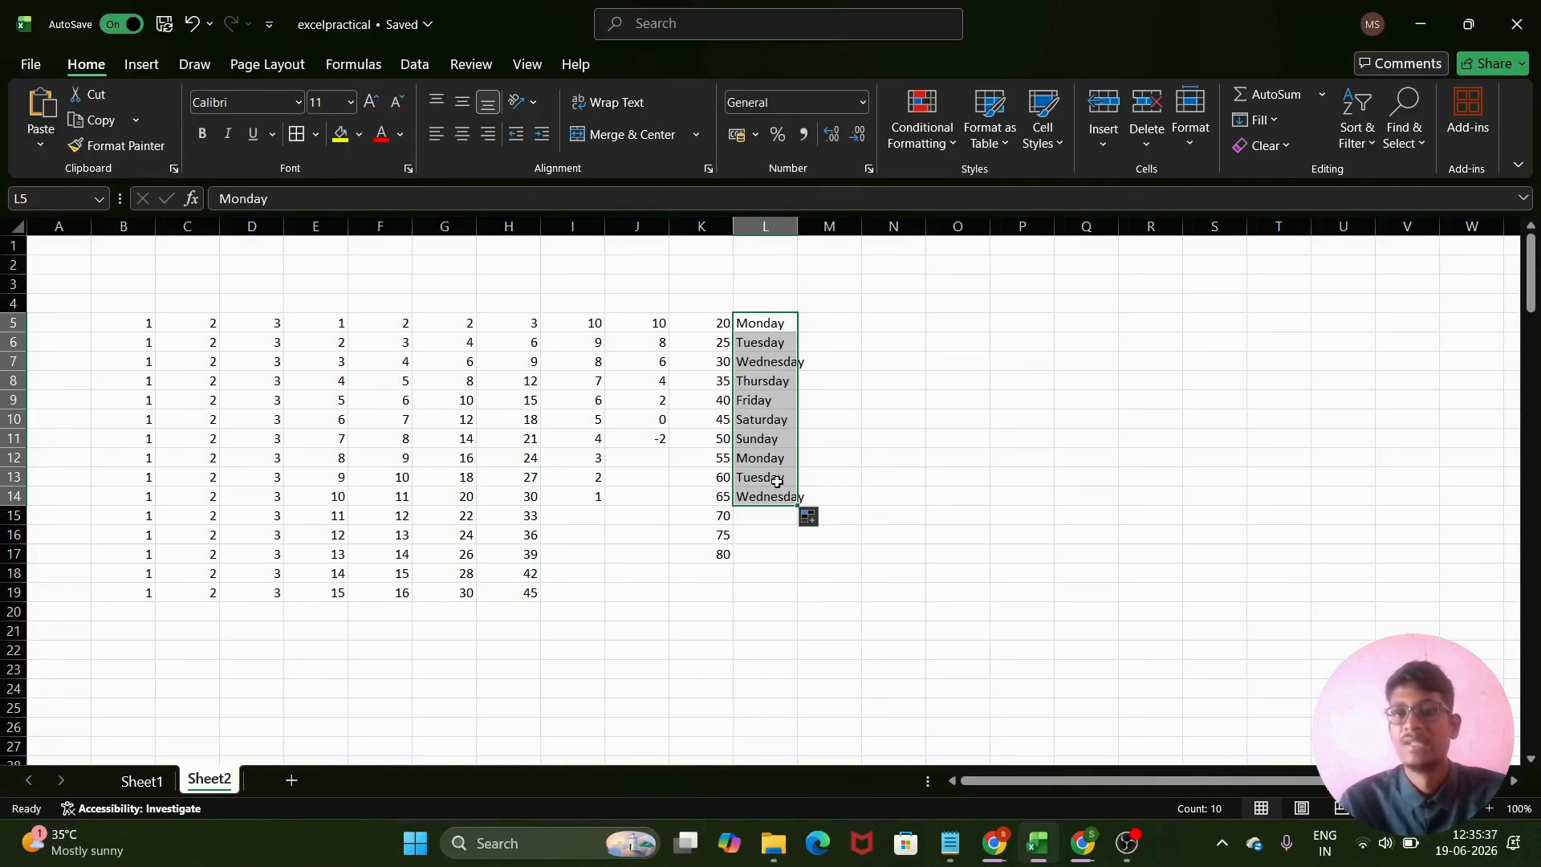
# - Fill abbreviated weekday names down columns M and N to row 17, starting with mon in M5 and wed in N5
pyautogui.click(813, 327)
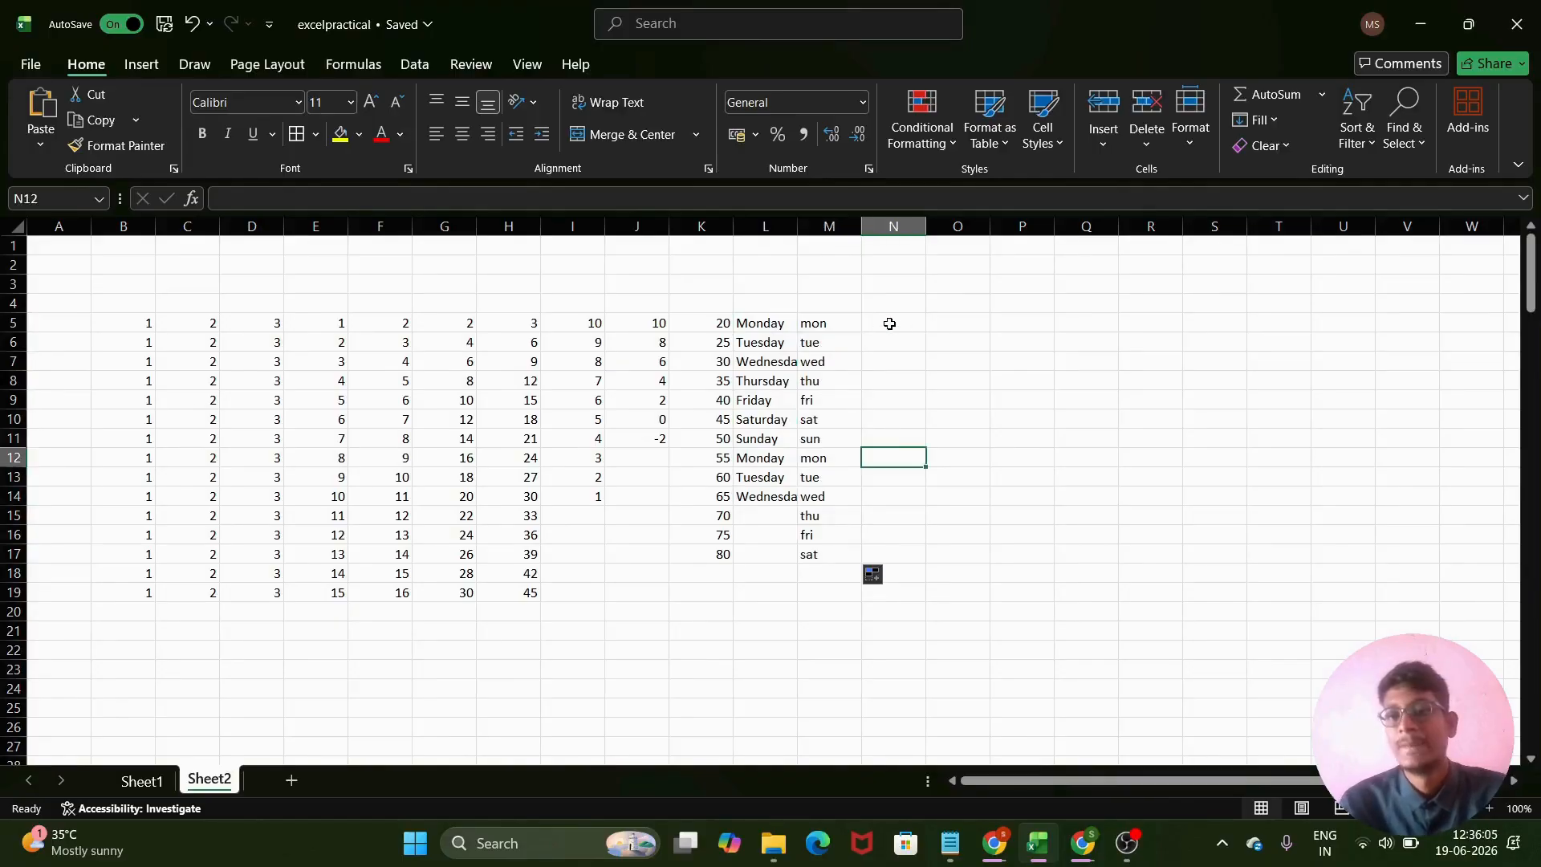
pyautogui.click(890, 323)
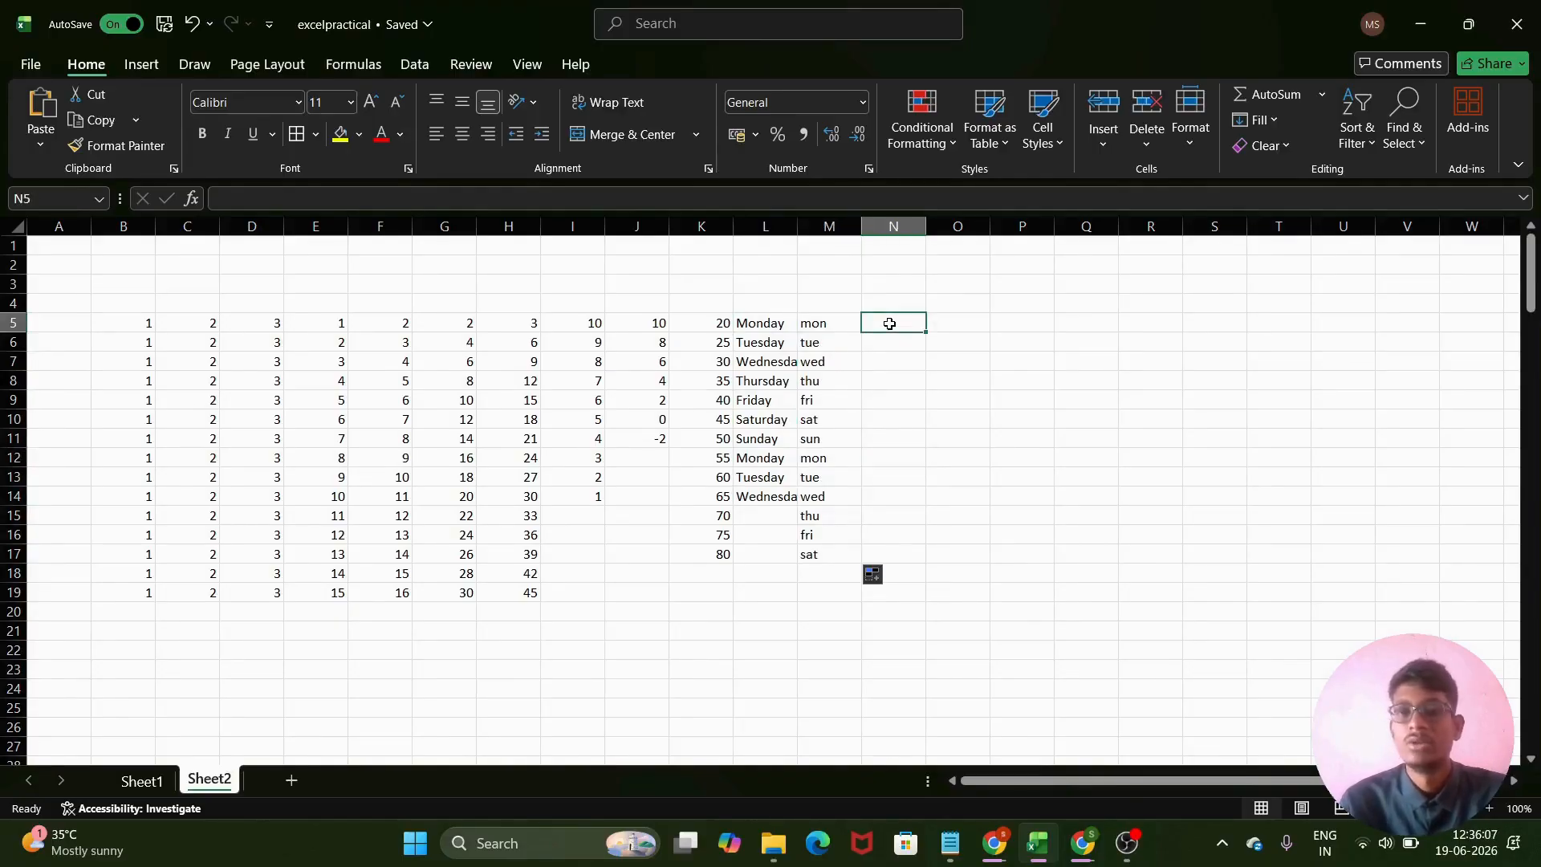
pyautogui.write('wed')
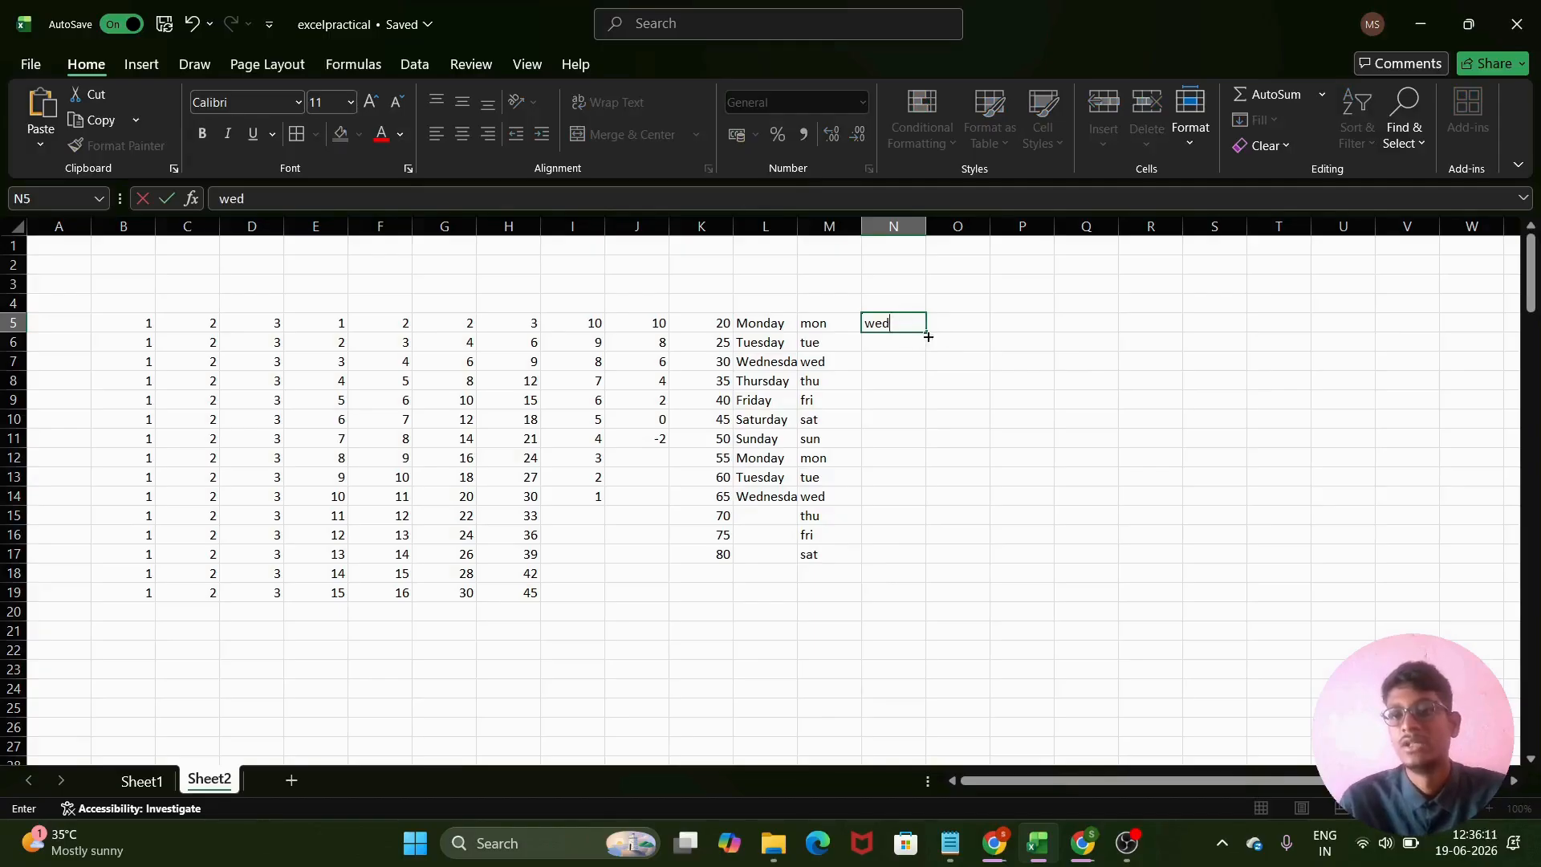
pyautogui.moveTo(926, 333); pyautogui.dragTo(914, 559)
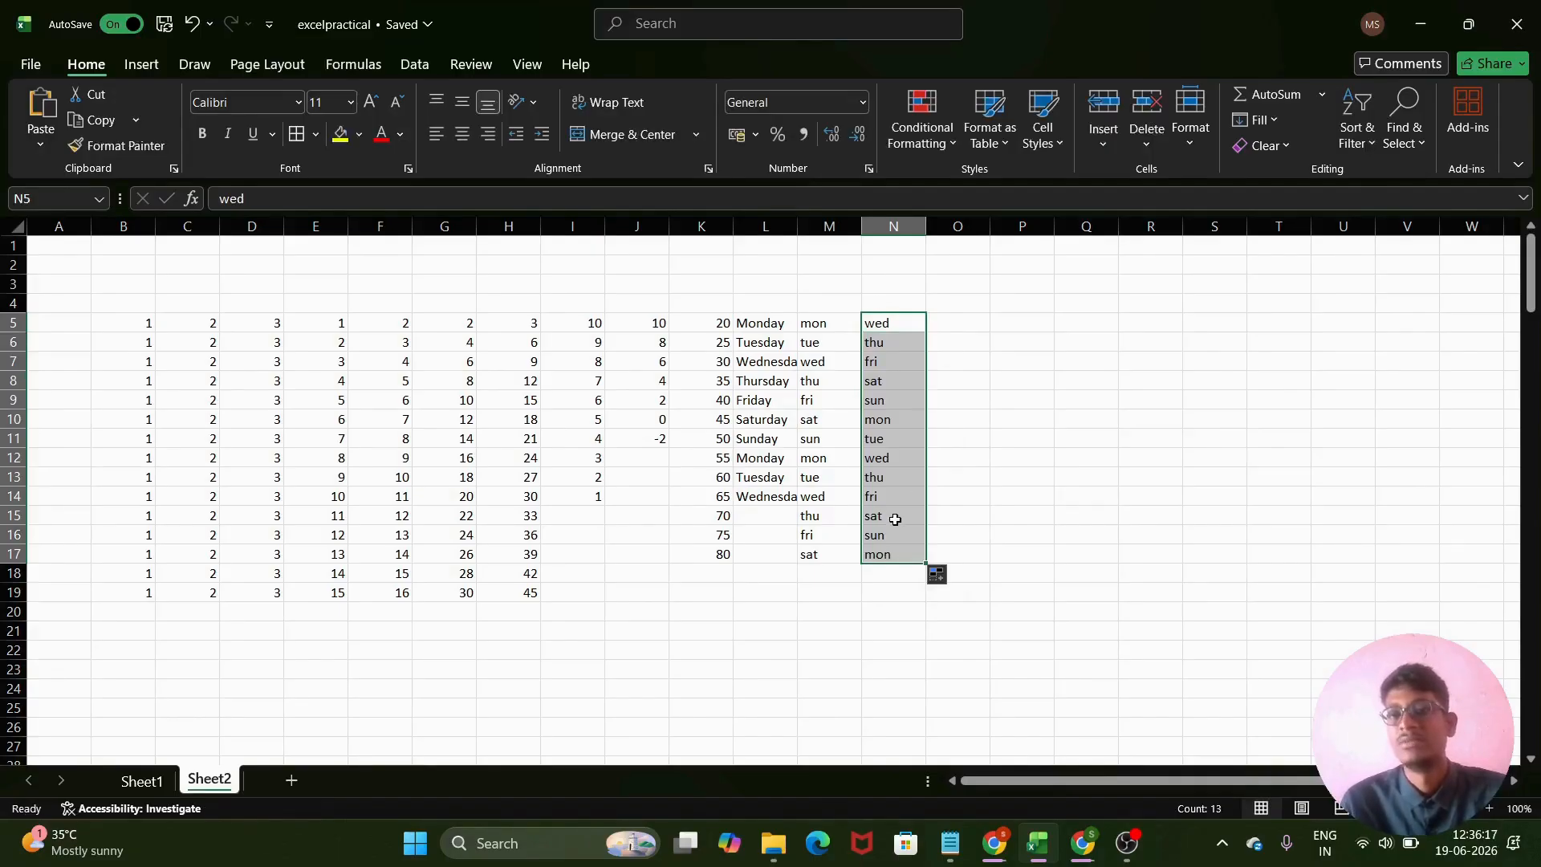
# - Enter june in cell O5 and fill the full month names down to june in O17
pyautogui.hscroll(2, 988, 457)
pyautogui.hscroll(1, 987, 458)
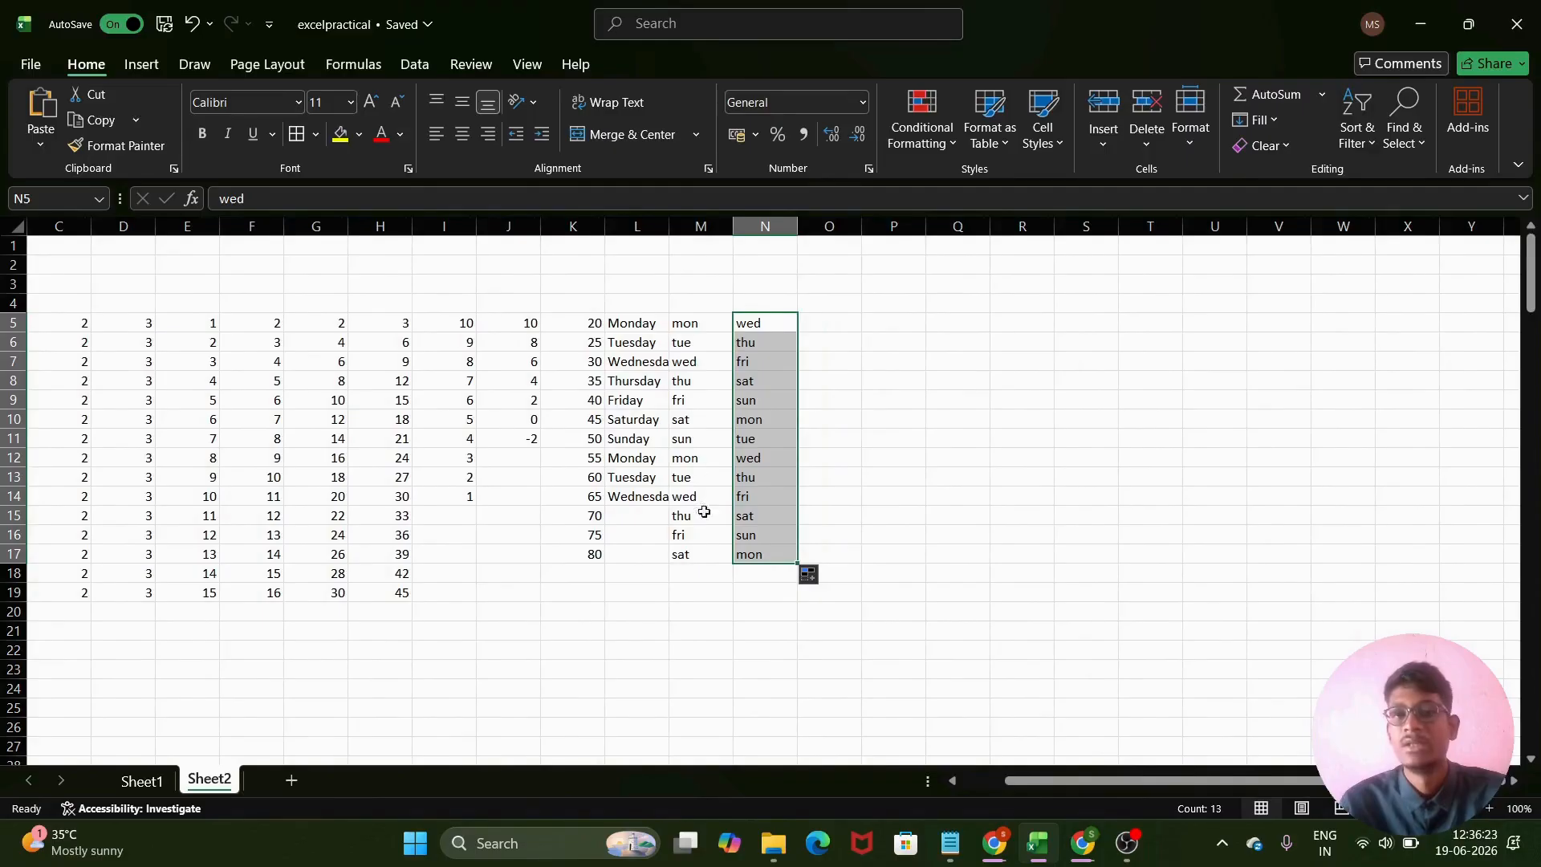
pyautogui.hscroll(2, 759, 430)
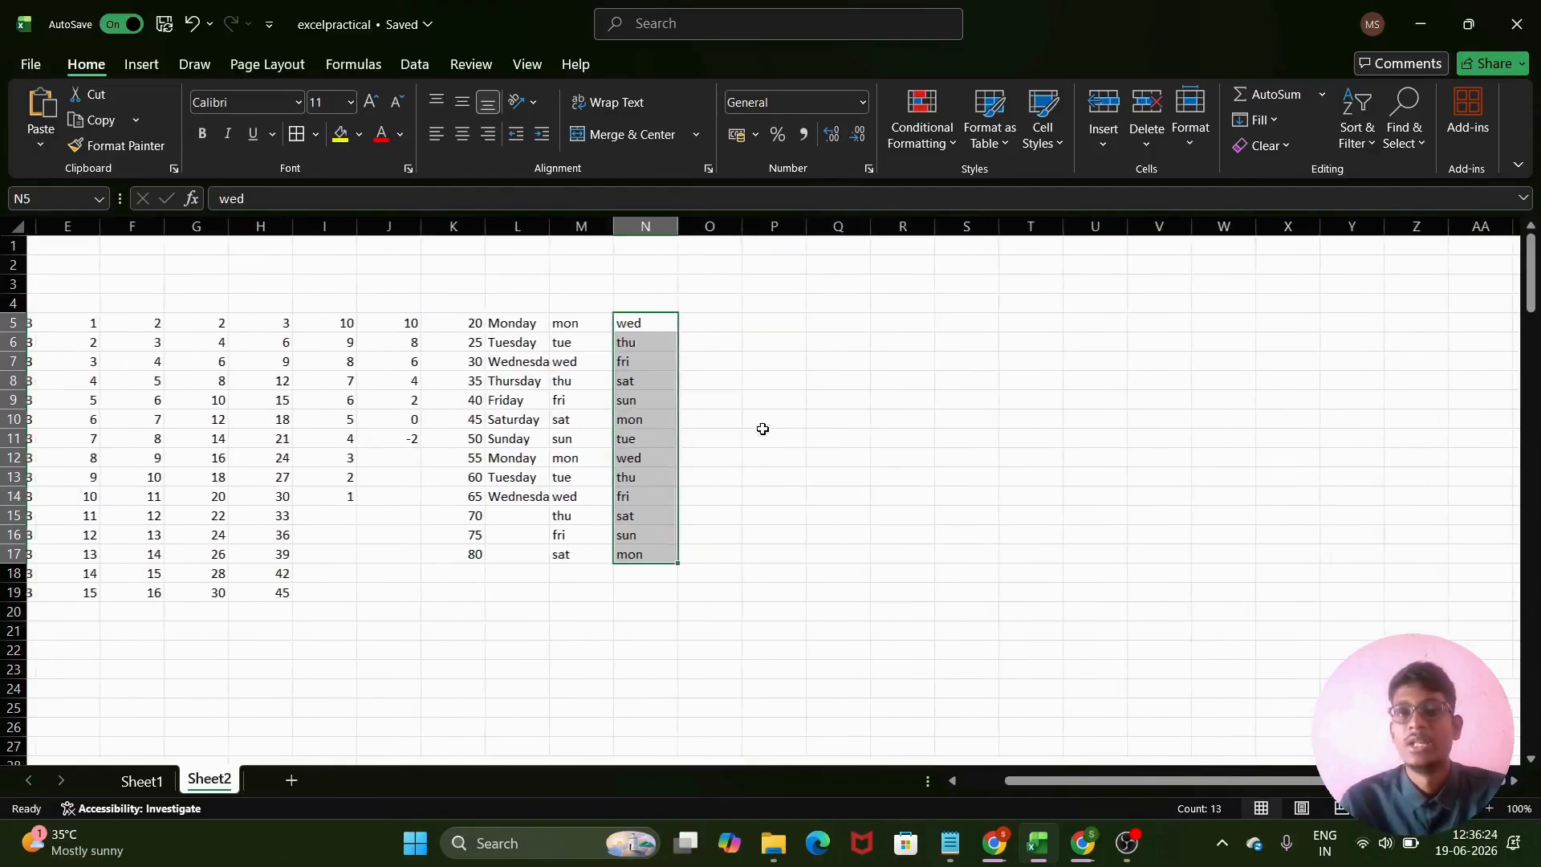
pyautogui.click(697, 319)
pyautogui.write('ap')
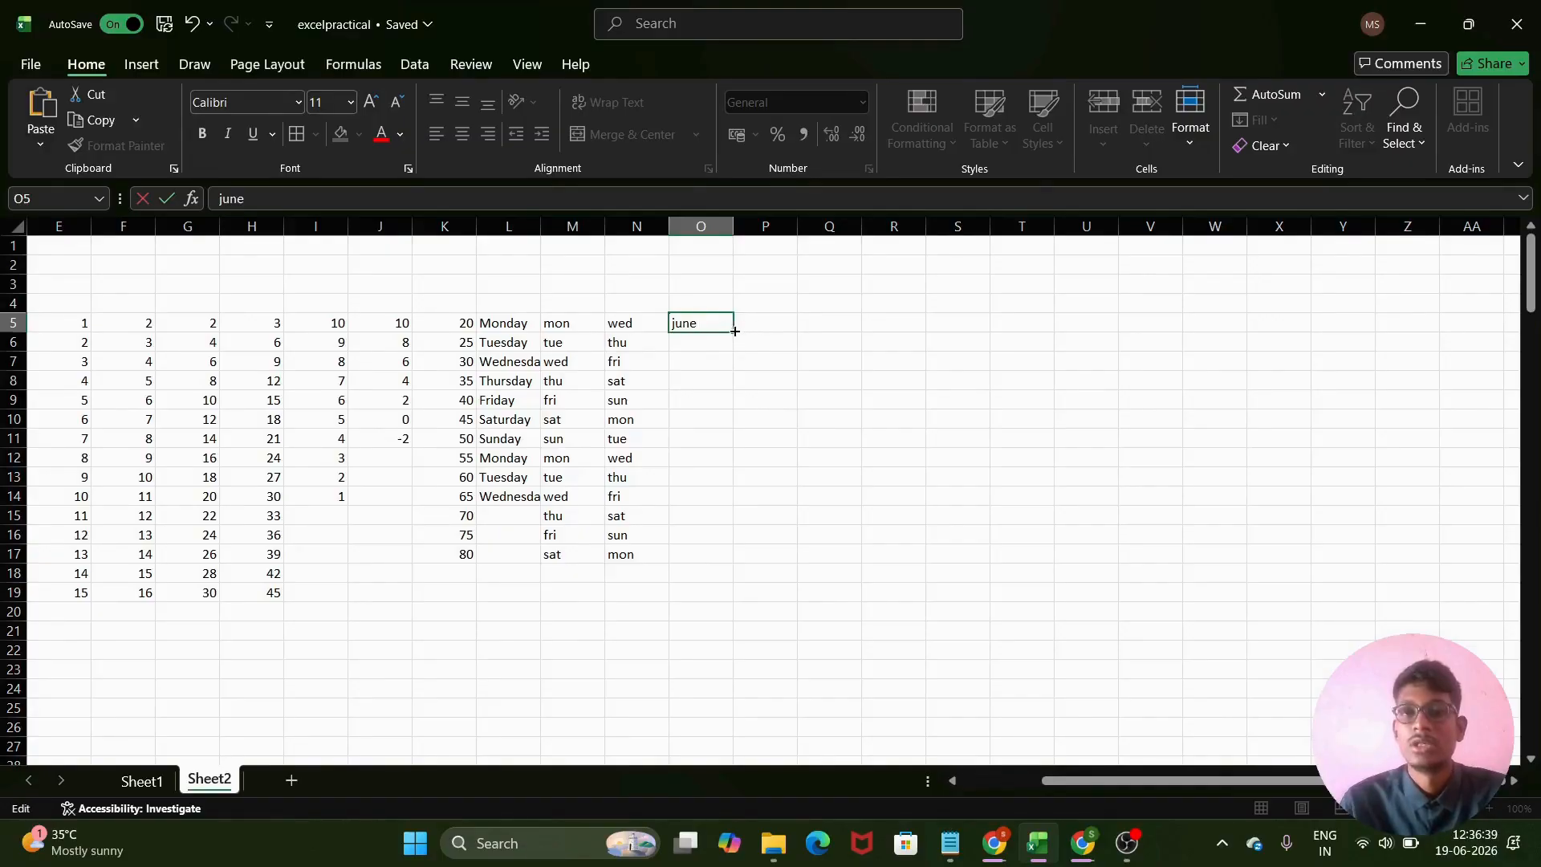
pyautogui.moveTo(733, 331); pyautogui.dragTo(721, 567)
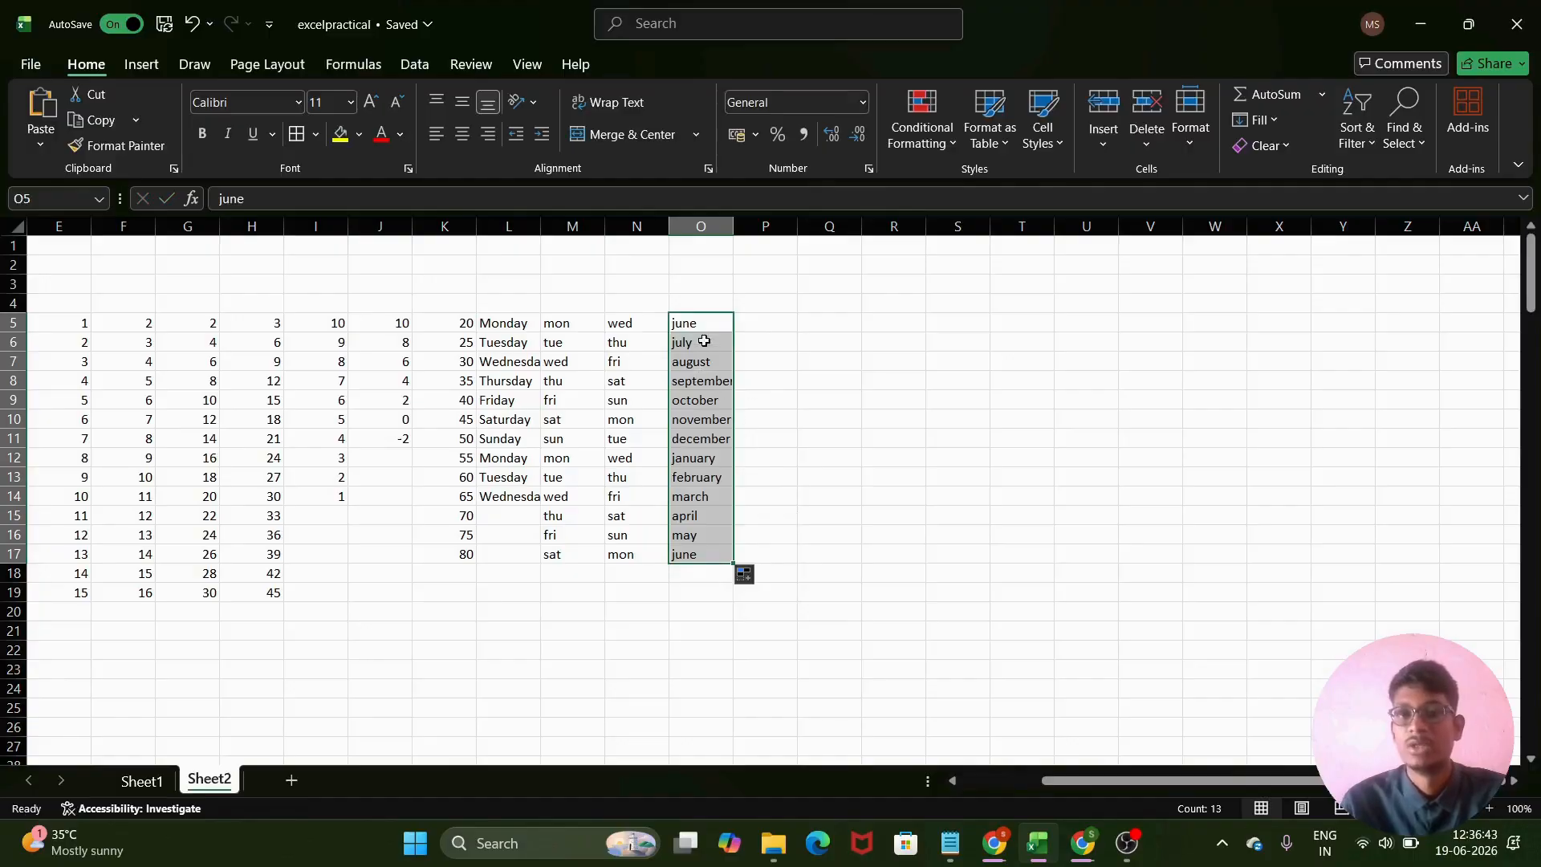
# - Enter jan in cell P5 and fill the abbreviated month names down to dec in P16
pyautogui.click(761, 323)
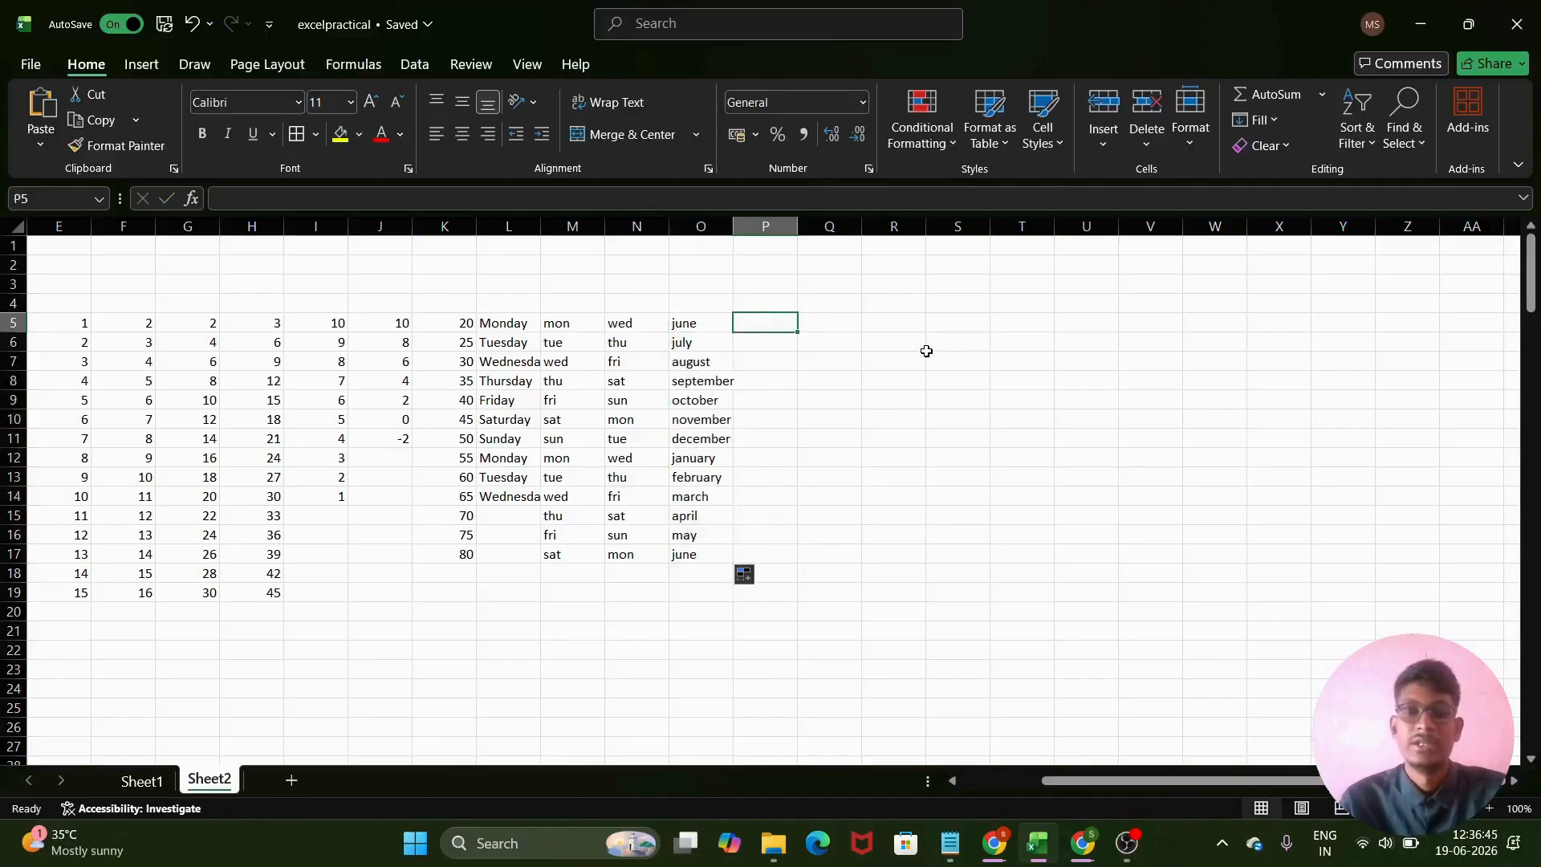
pyautogui.write('janb')
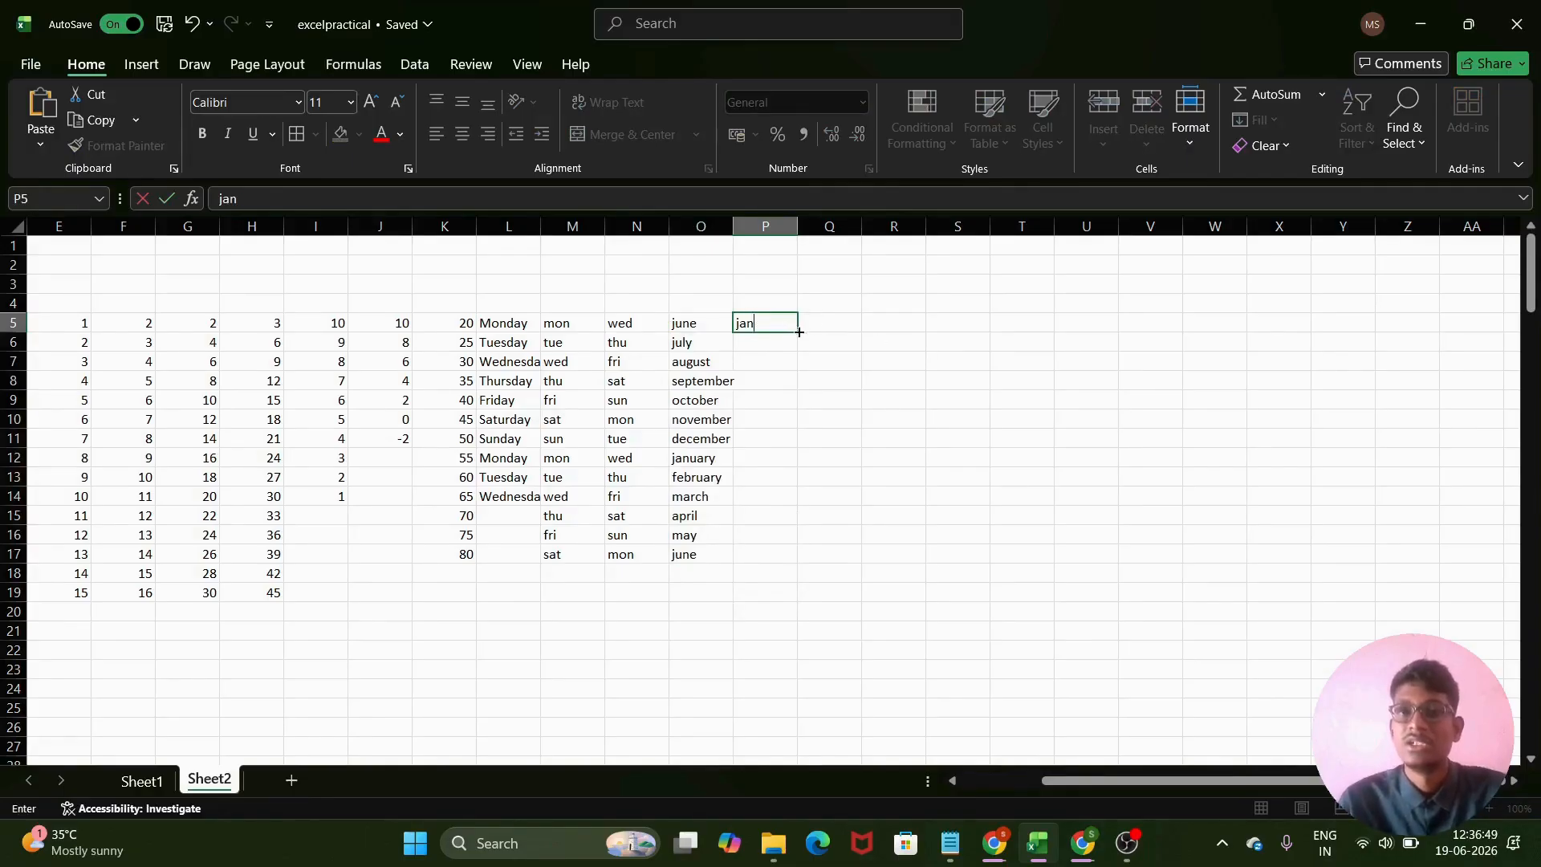
pyautogui.moveTo(800, 331); pyautogui.dragTo(785, 546)
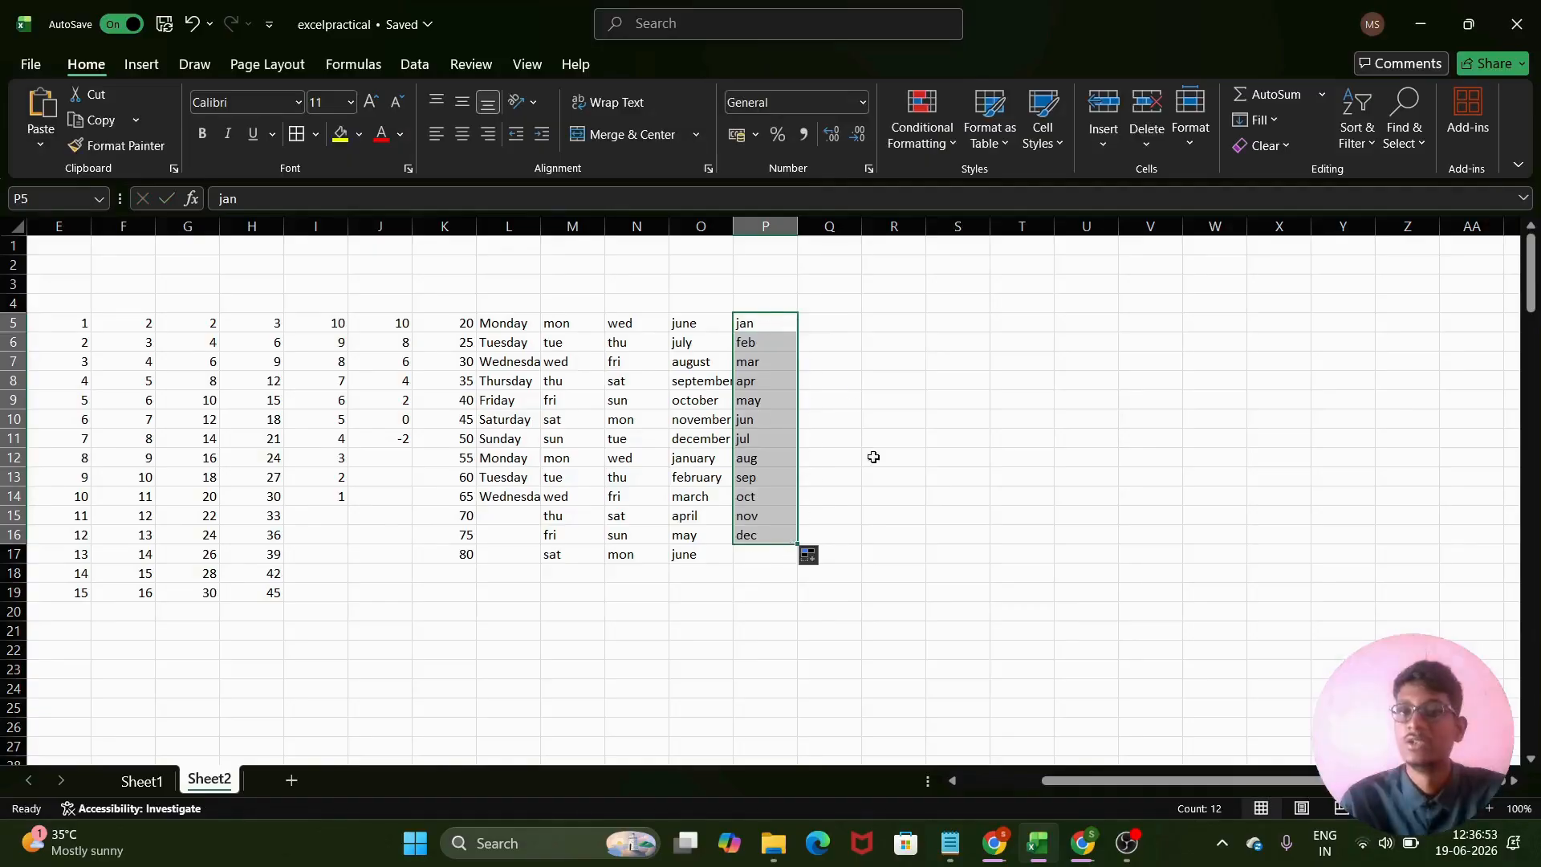
pyautogui.click(762, 330)
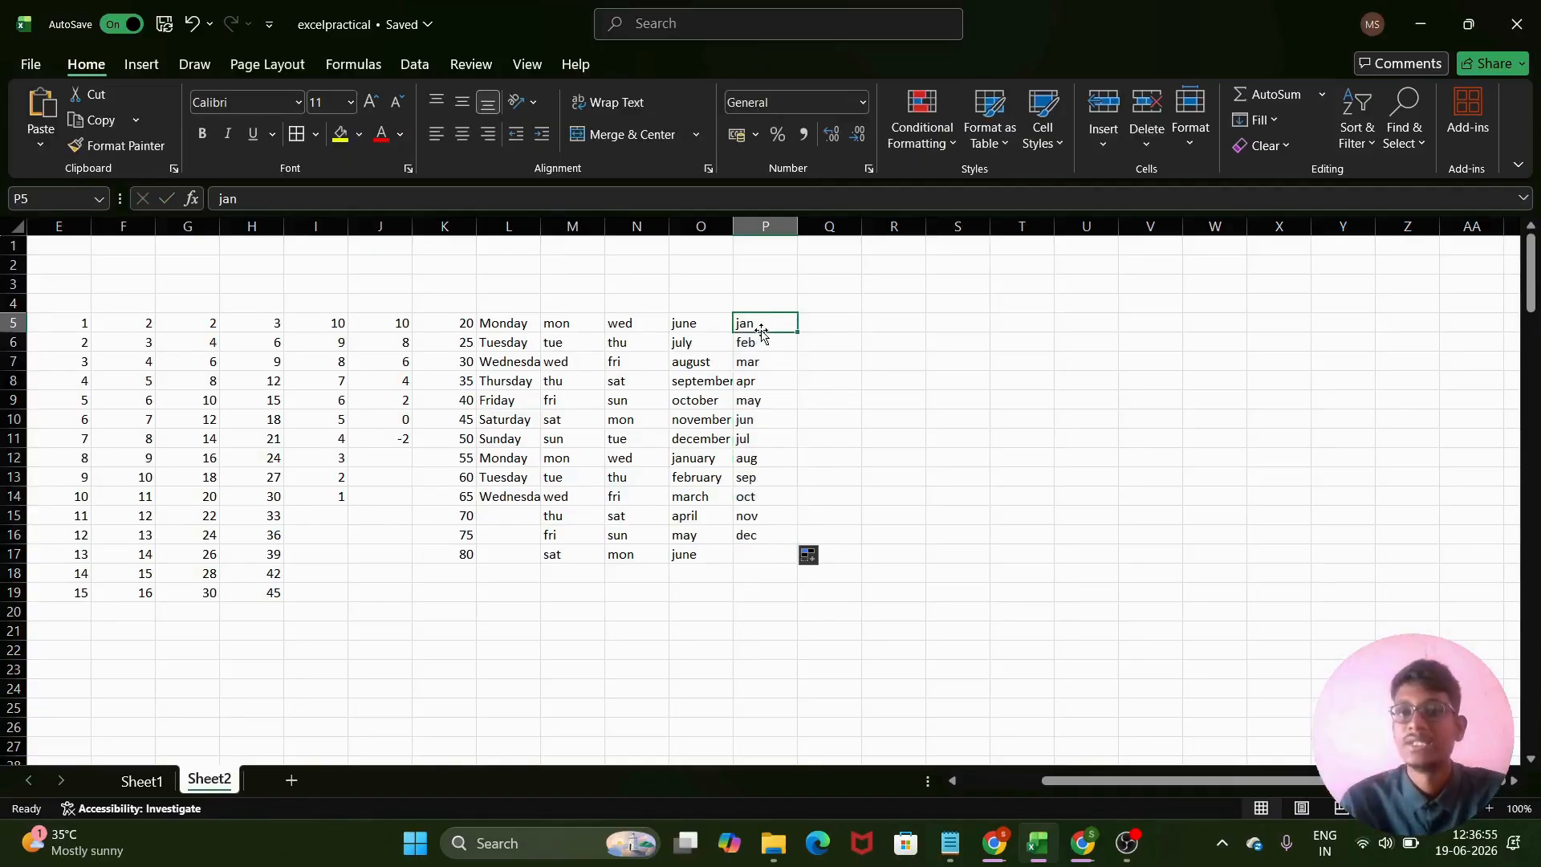
pyautogui.click(686, 322)
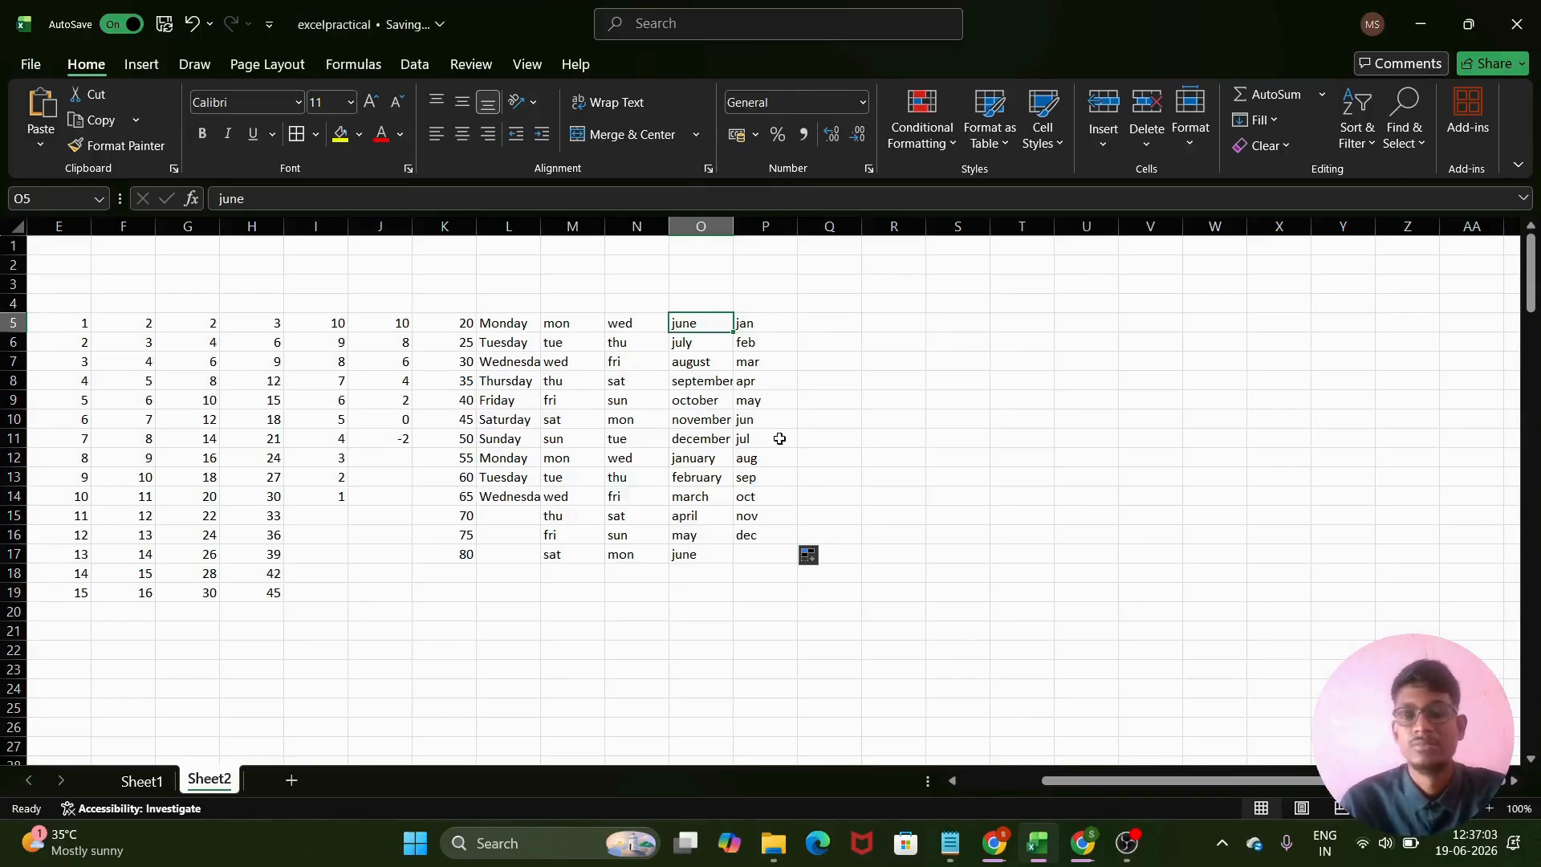
pyautogui.moveTo(842, 317); pyautogui.dragTo(1239, 322)
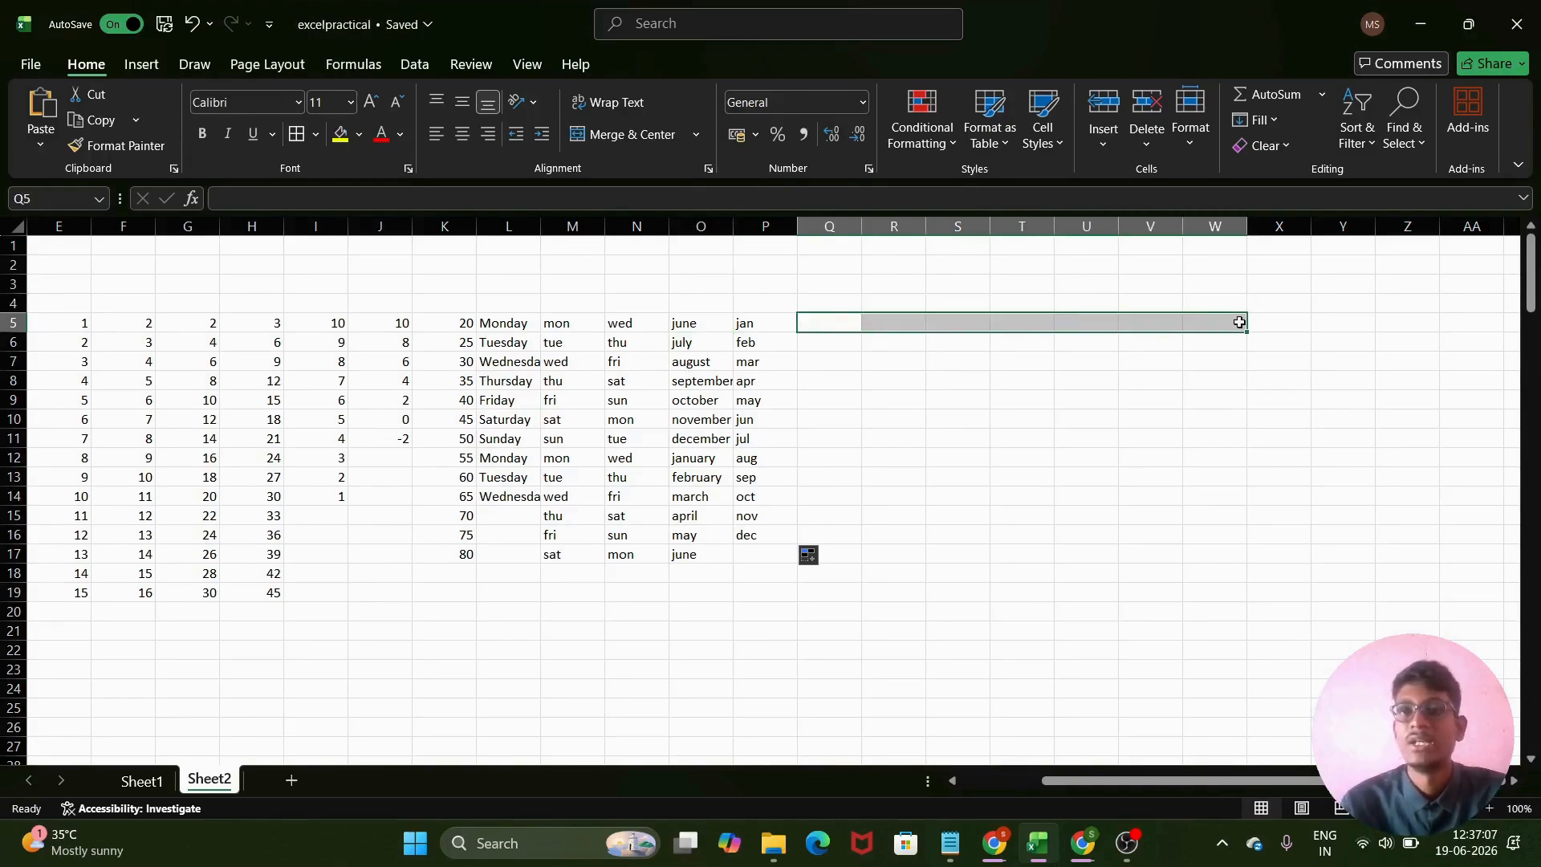
pyautogui.click(1077, 379)
# - Enter may in cell Q5 and fill the full month names across row 5 to november in W5
pyautogui.click(841, 319)
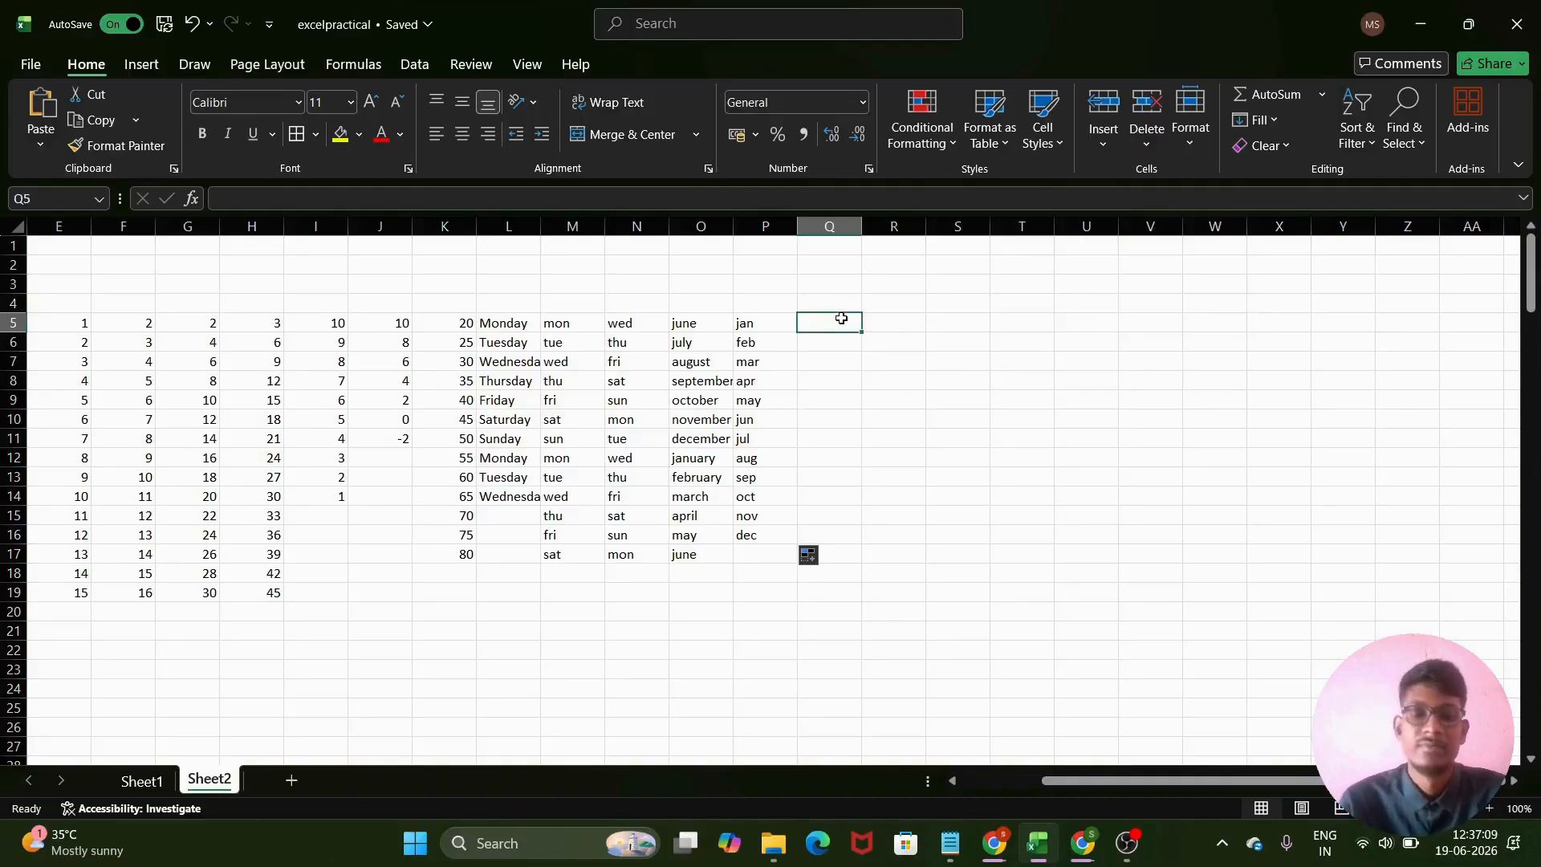
pyautogui.write('ap')
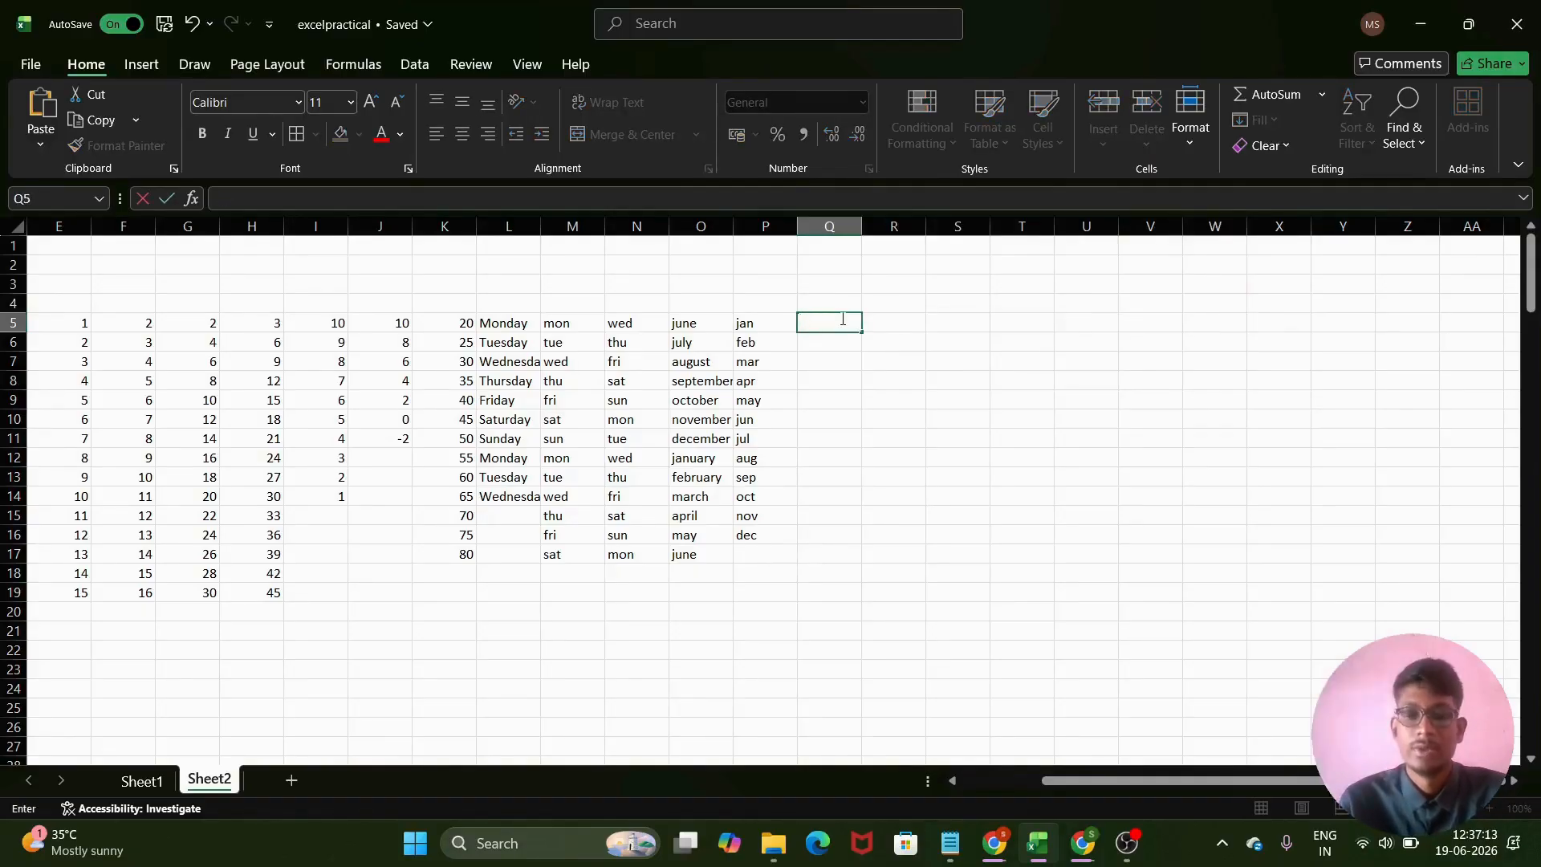
pyautogui.write('may')
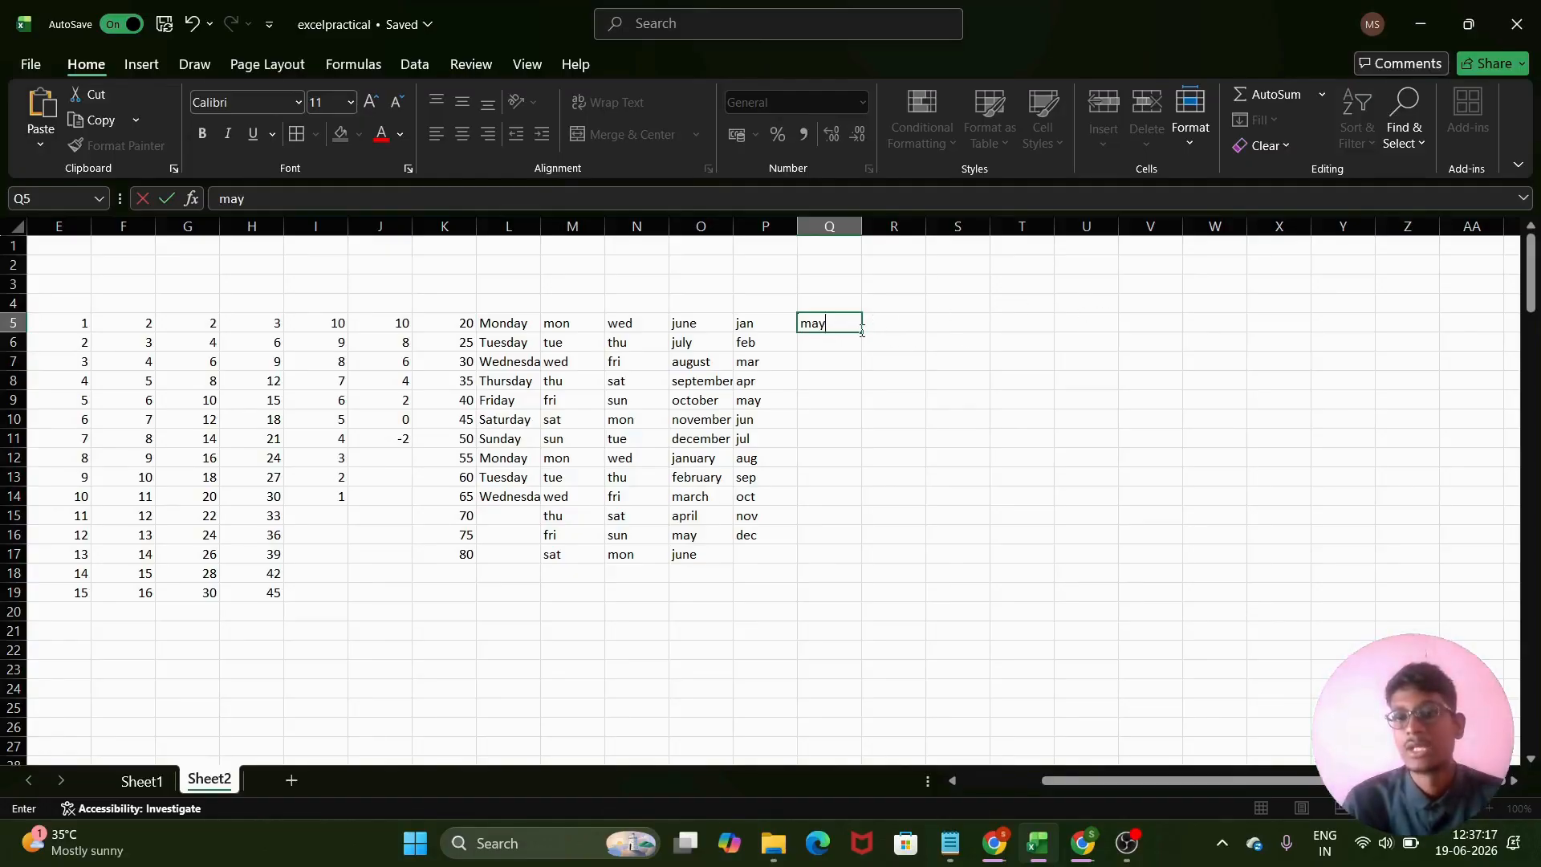
pyautogui.moveTo(862, 332); pyautogui.dragTo(1238, 333)
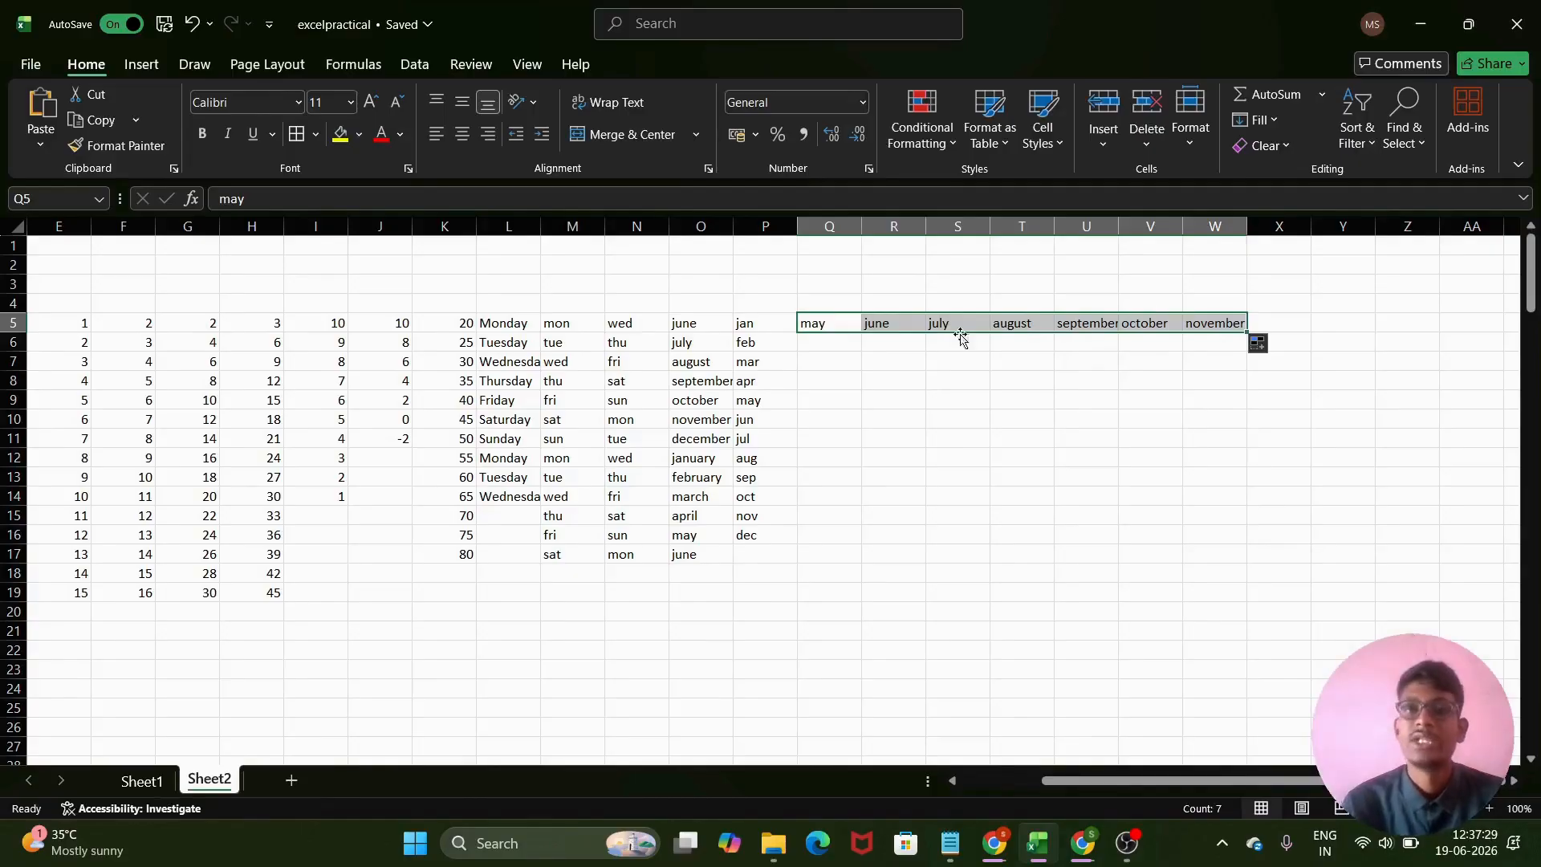
# - Enter apr in cell Q7 and fill the abbreviated month names across row 7 to oct in W7
pyautogui.click(822, 364)
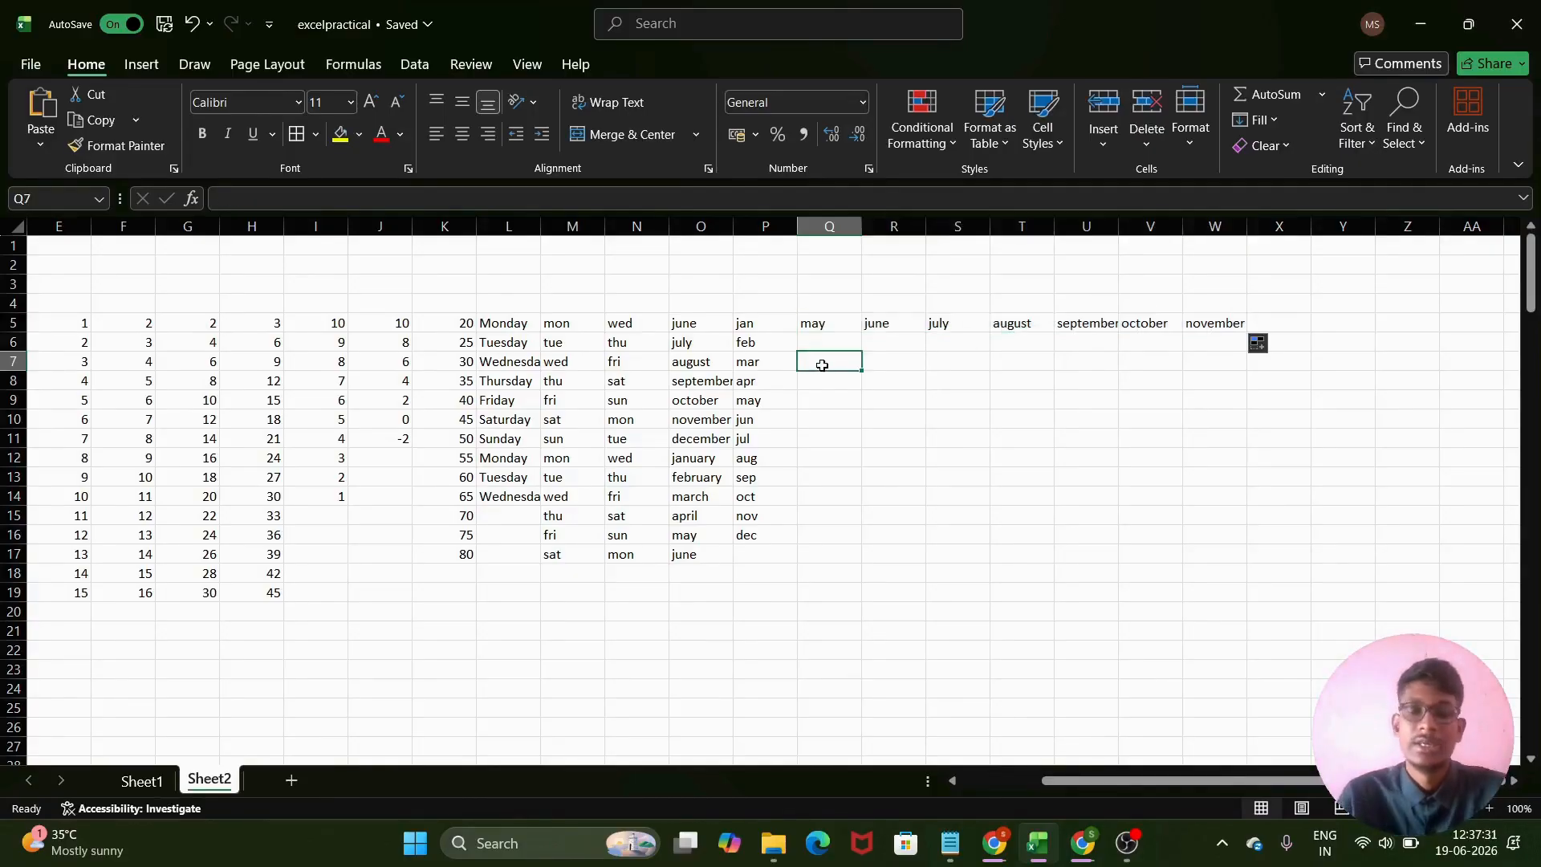
pyautogui.write('apr')
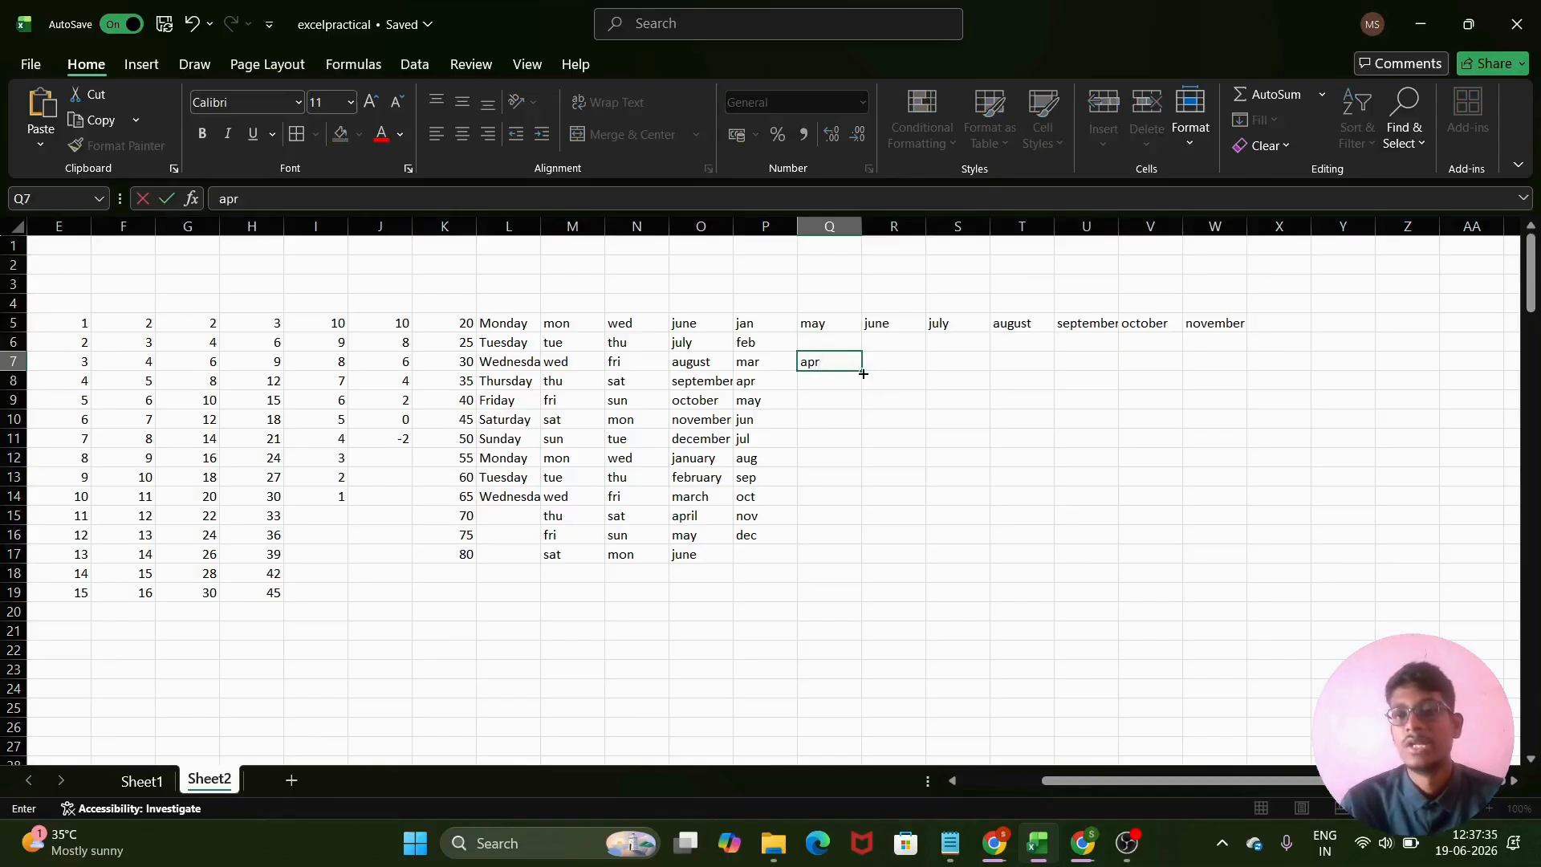
pyautogui.moveTo(860, 372); pyautogui.dragTo(1240, 371)
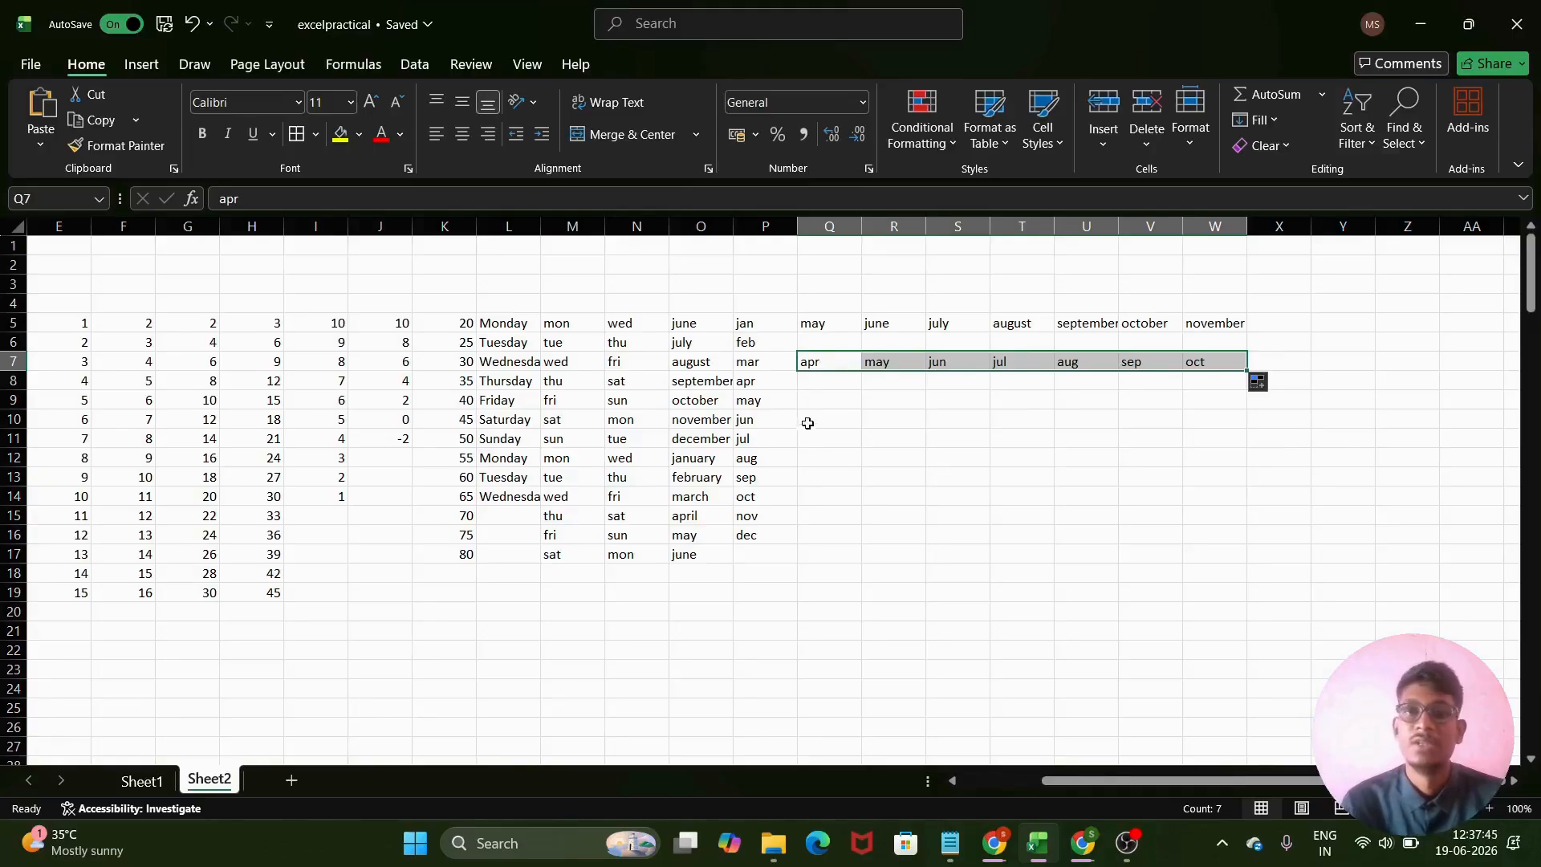
# - Enter 1 in Q10 and 2 in R10, and fill the ascending series across row 10 to 7 in W10
pyautogui.click(802, 418)
pyautogui.write('1')
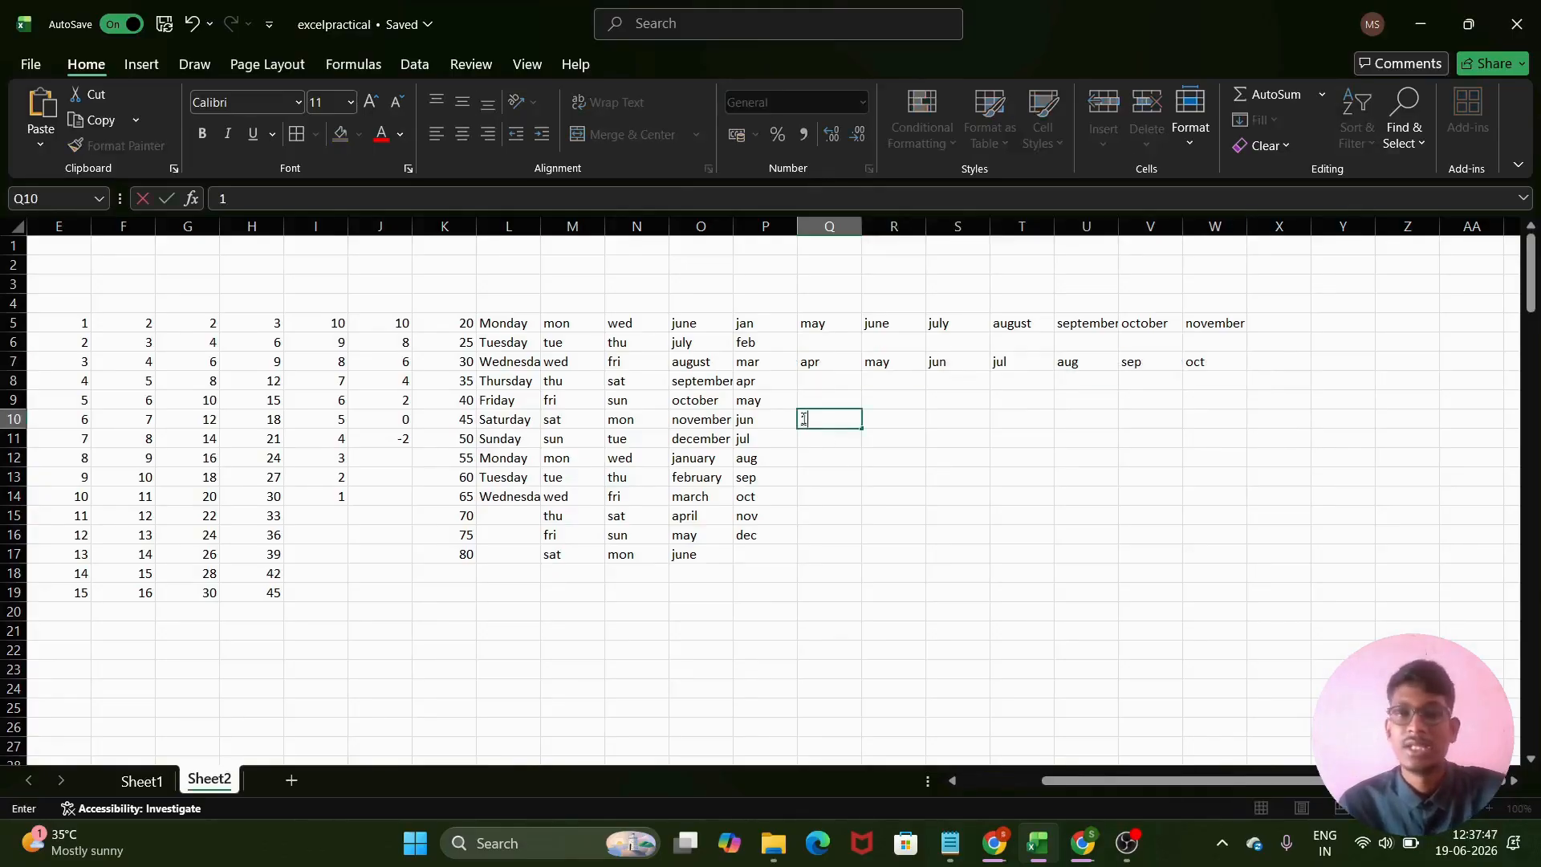
pyautogui.click(871, 423)
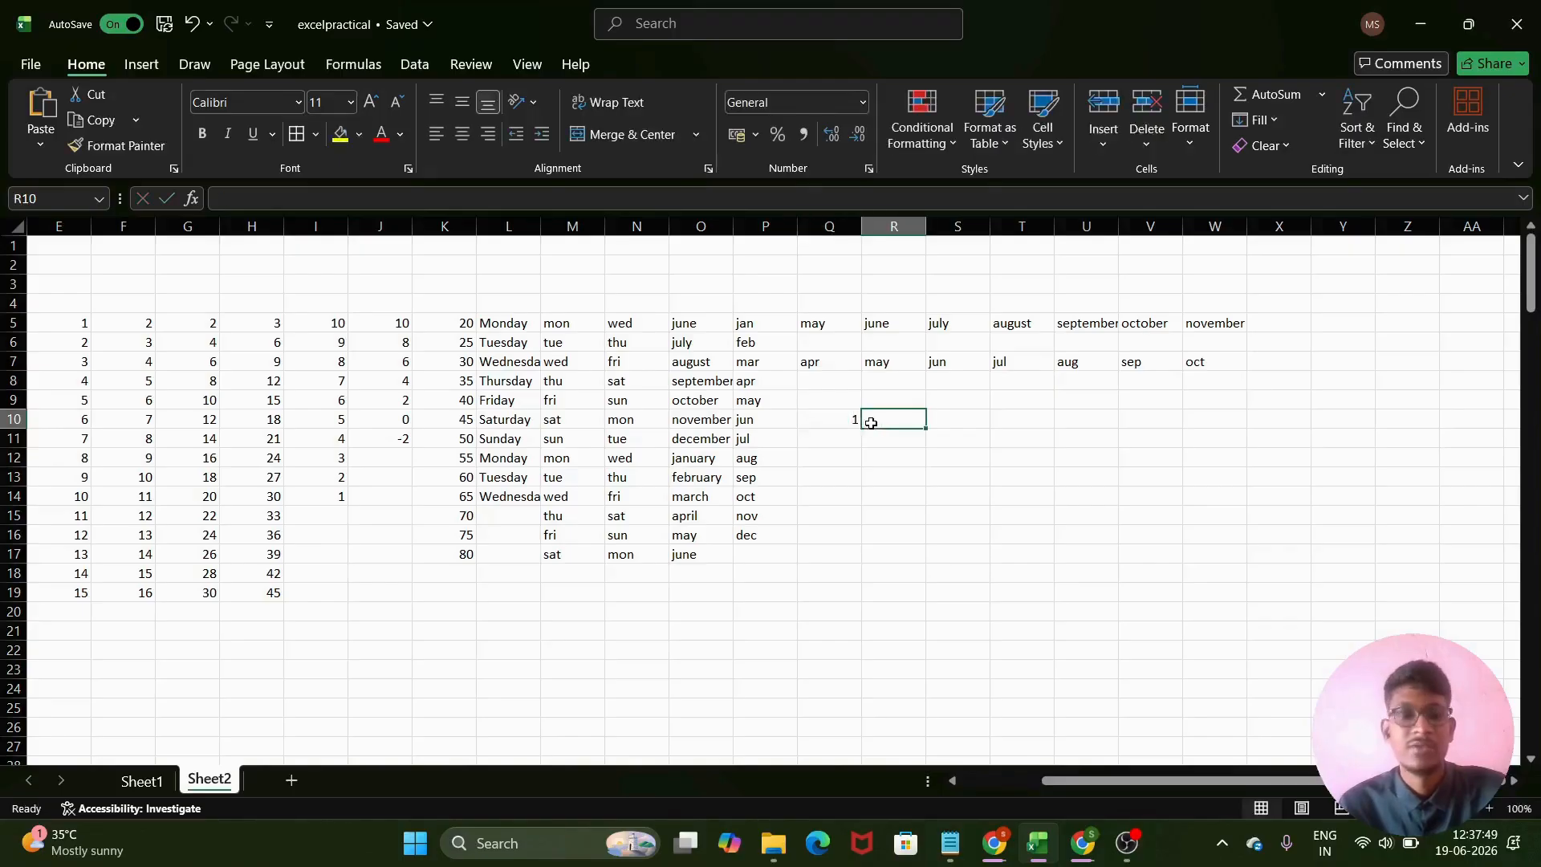
pyautogui.write('2')
pyautogui.click(957, 456)
pyautogui.click(837, 418)
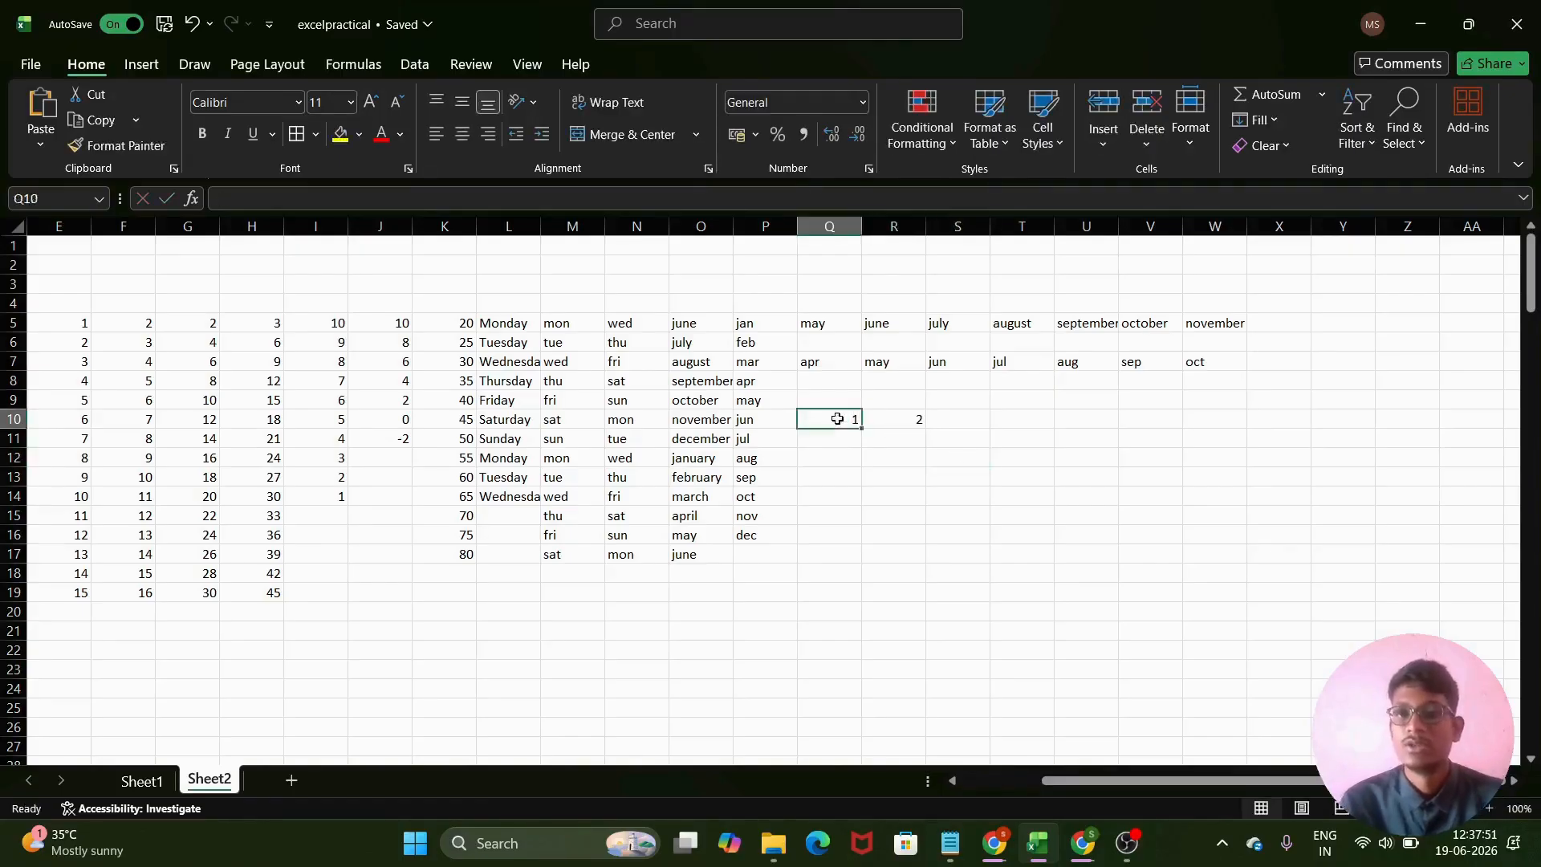
pyautogui.moveTo(837, 418); pyautogui.dragTo(1255, 438)
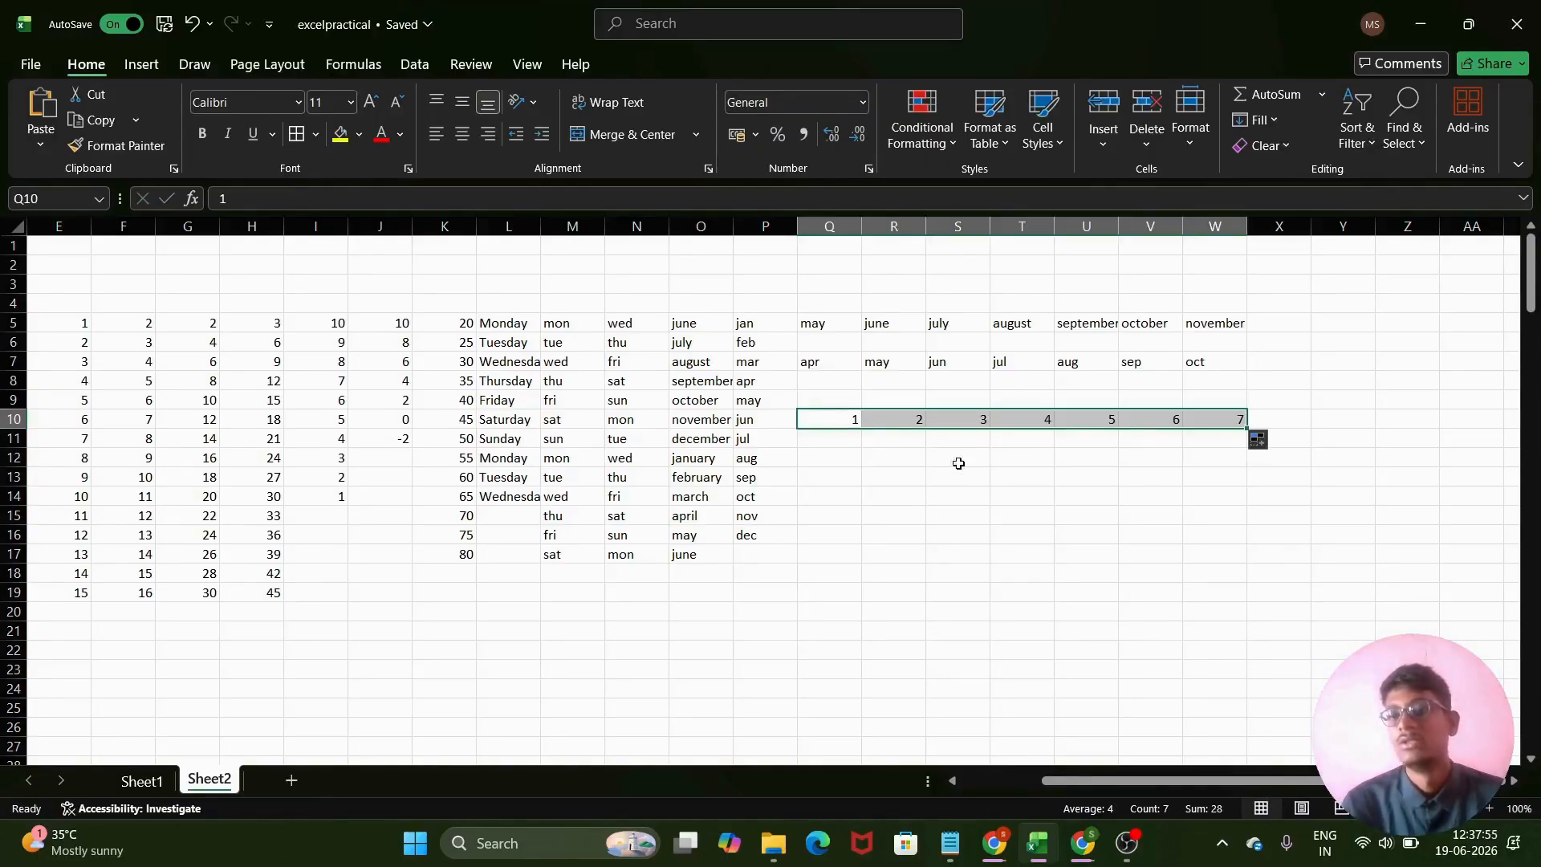
# - Enter 1 in cell Q12 and fill the repeated number across row 12 to W12
pyautogui.click(828, 464)
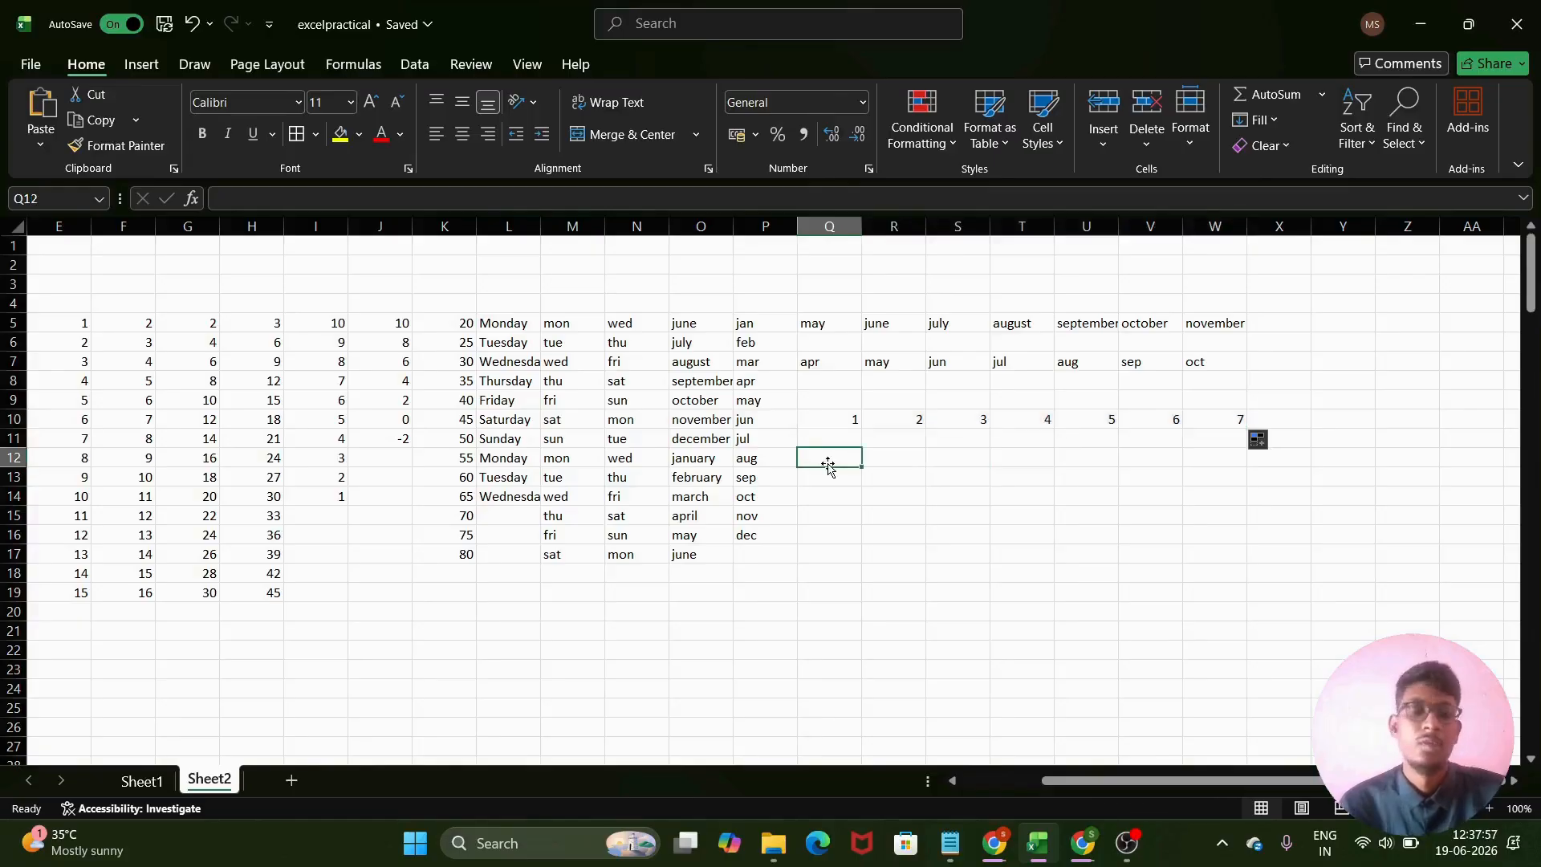
pyautogui.write('1')
pyautogui.click(901, 491)
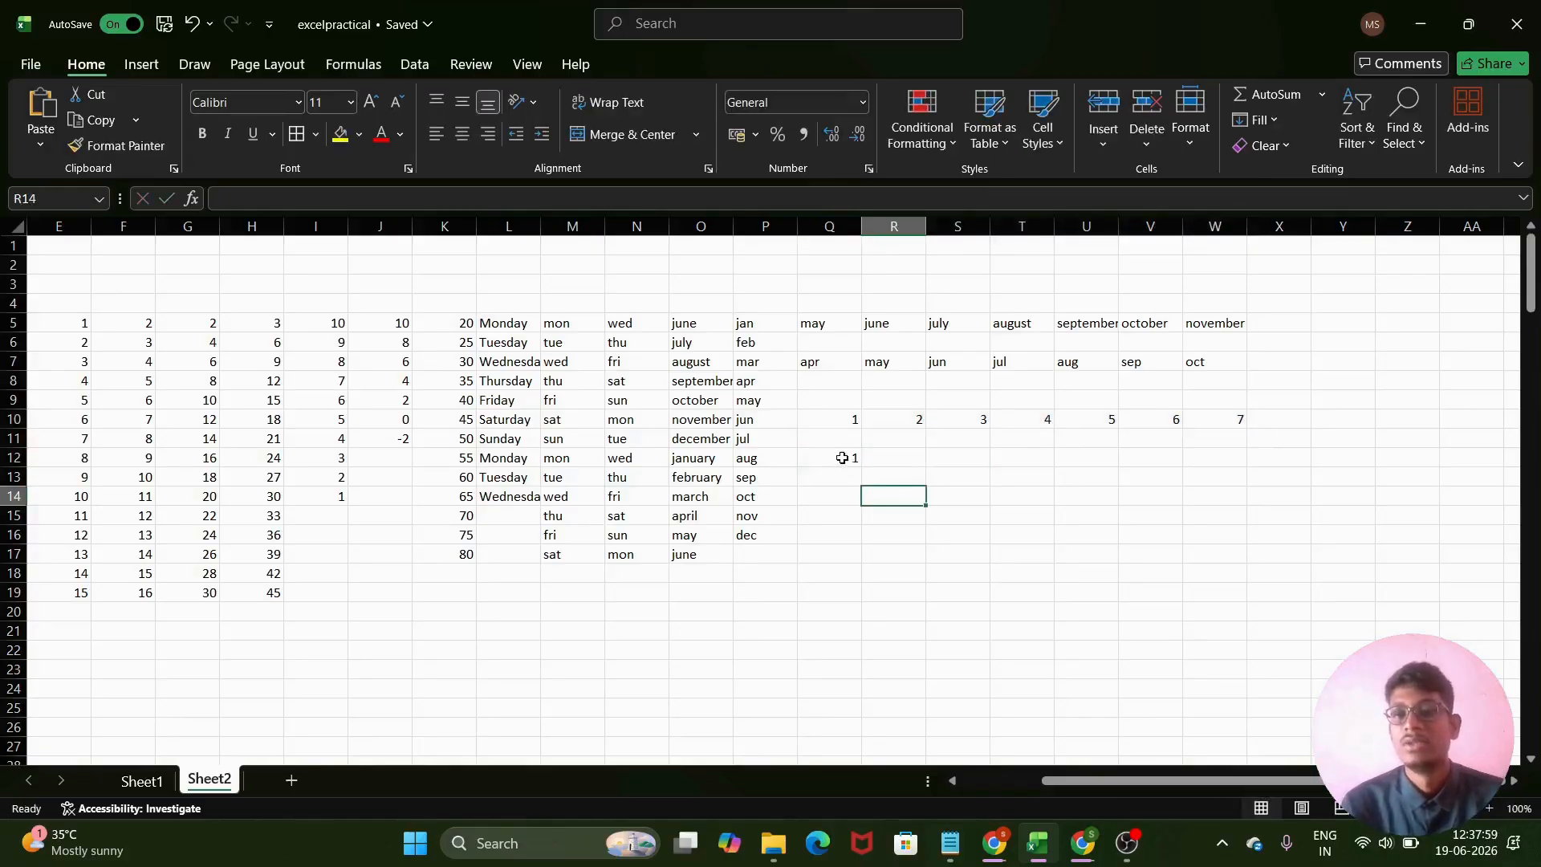
pyautogui.click(847, 458)
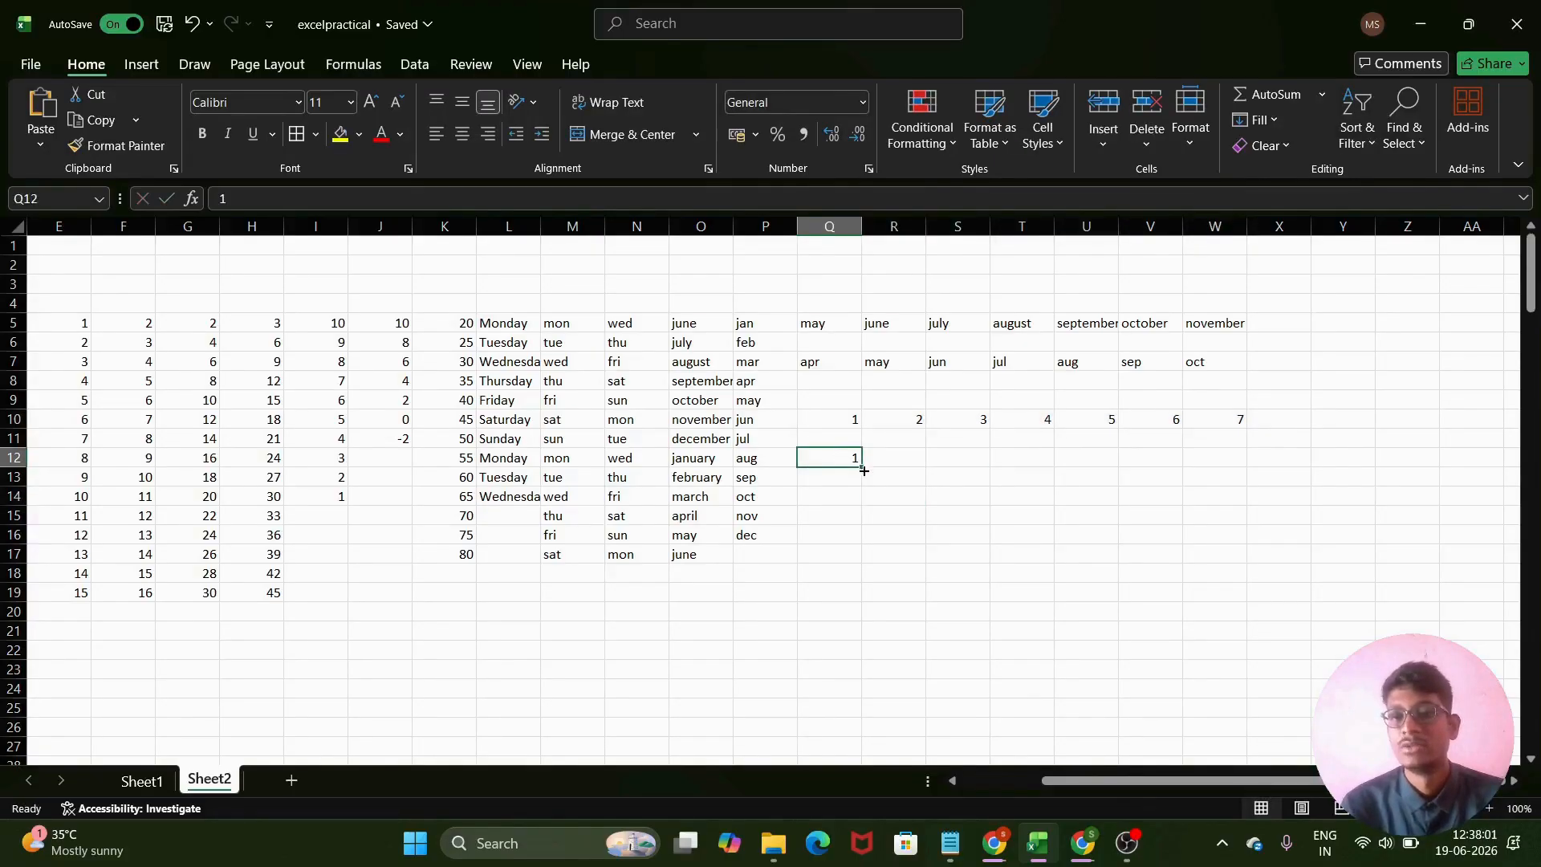
pyautogui.moveTo(861, 467); pyautogui.dragTo(1204, 476)
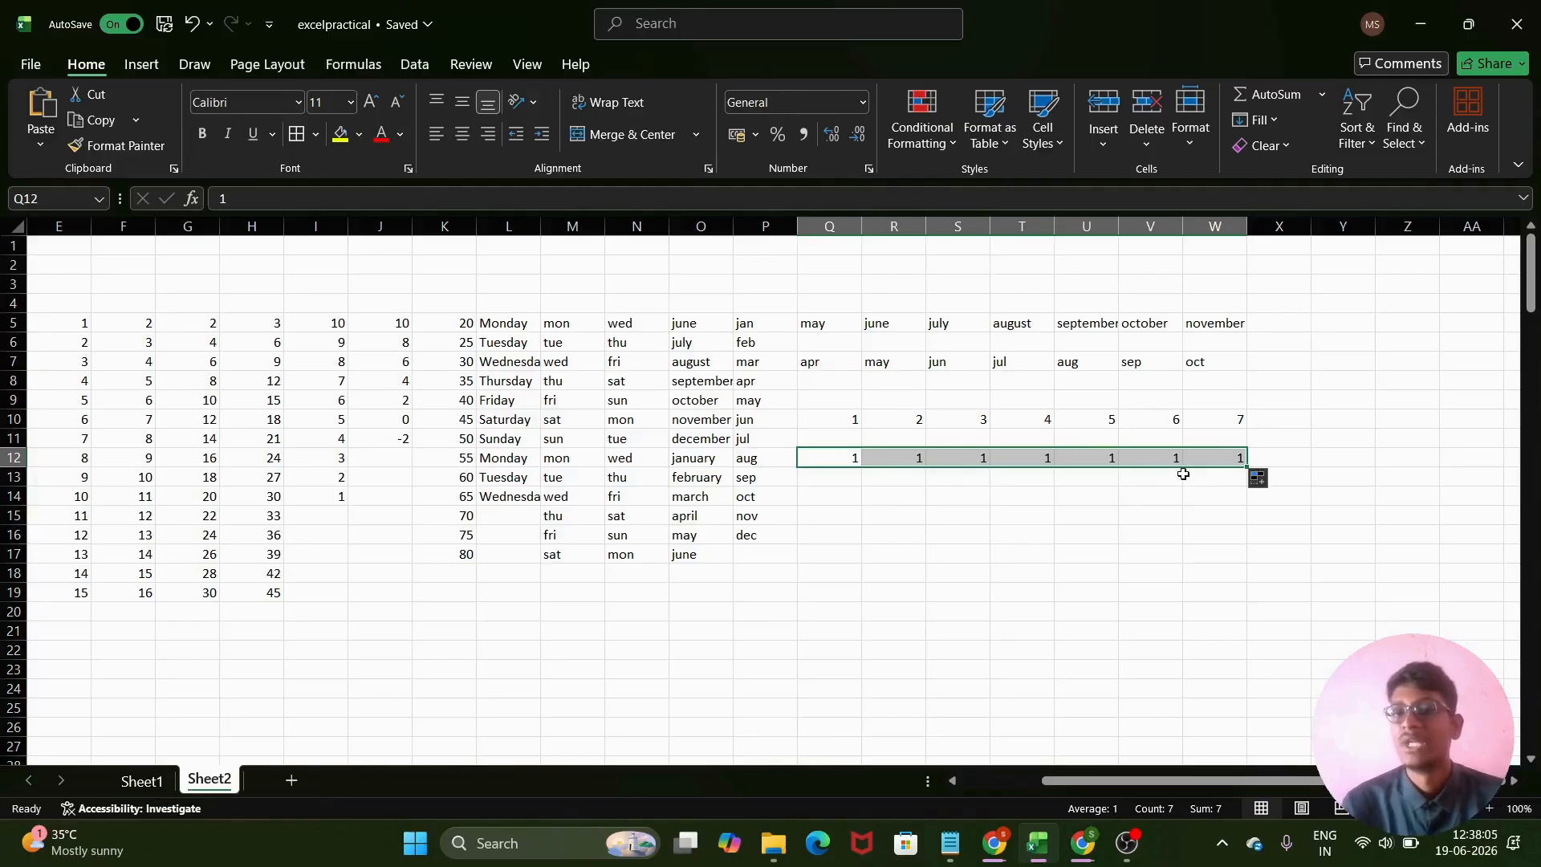
# - Enter 3 in Q14 and 6 in R14, and fill the multiples of 3 across row 14 to 21 in W14
pyautogui.click(829, 496)
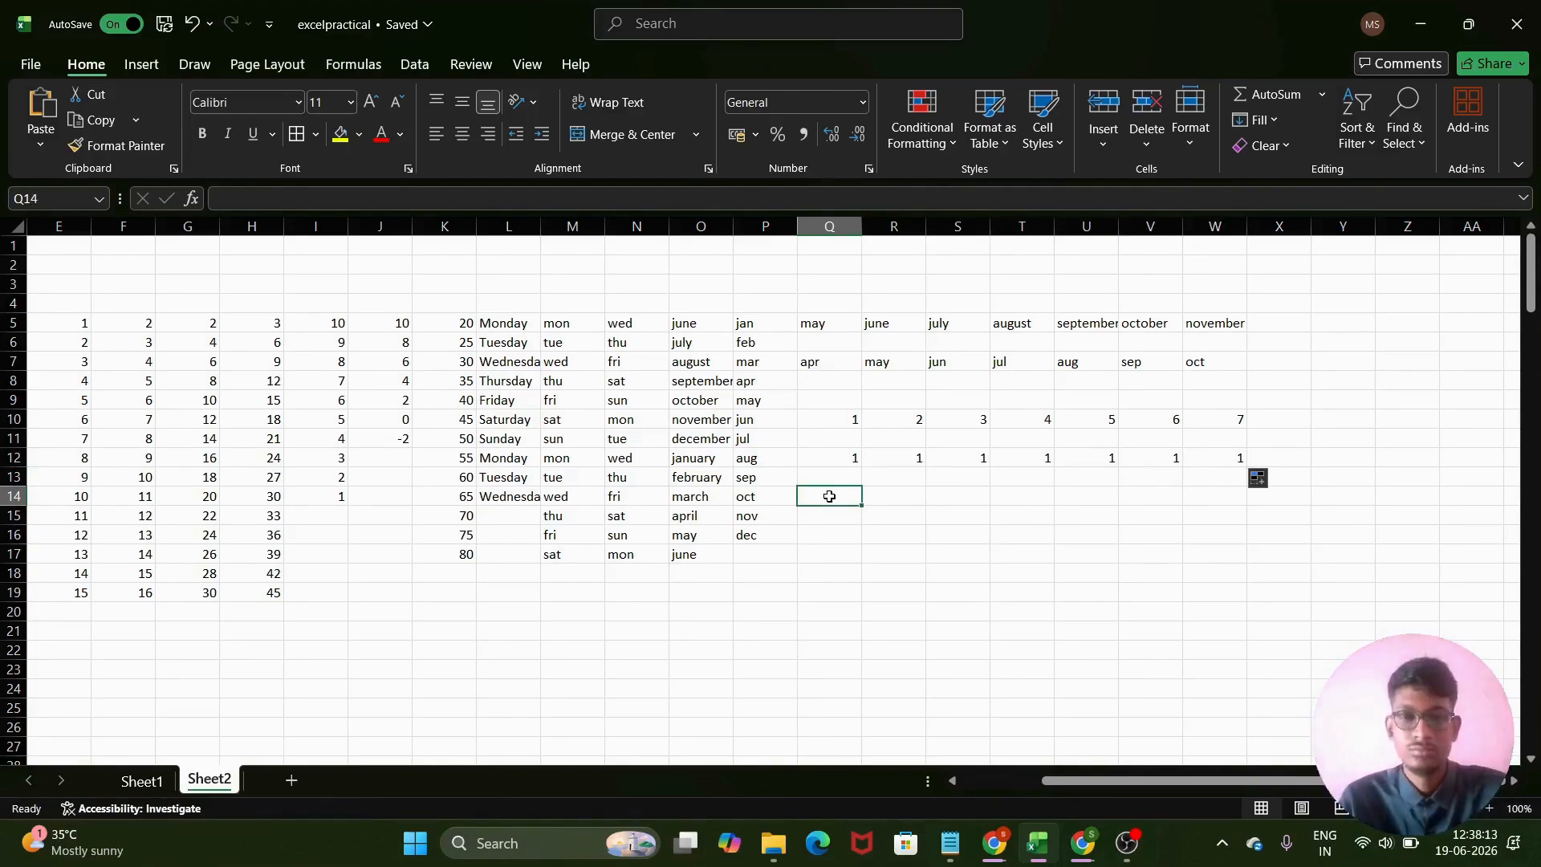
pyautogui.write('3')
pyautogui.click(895, 501)
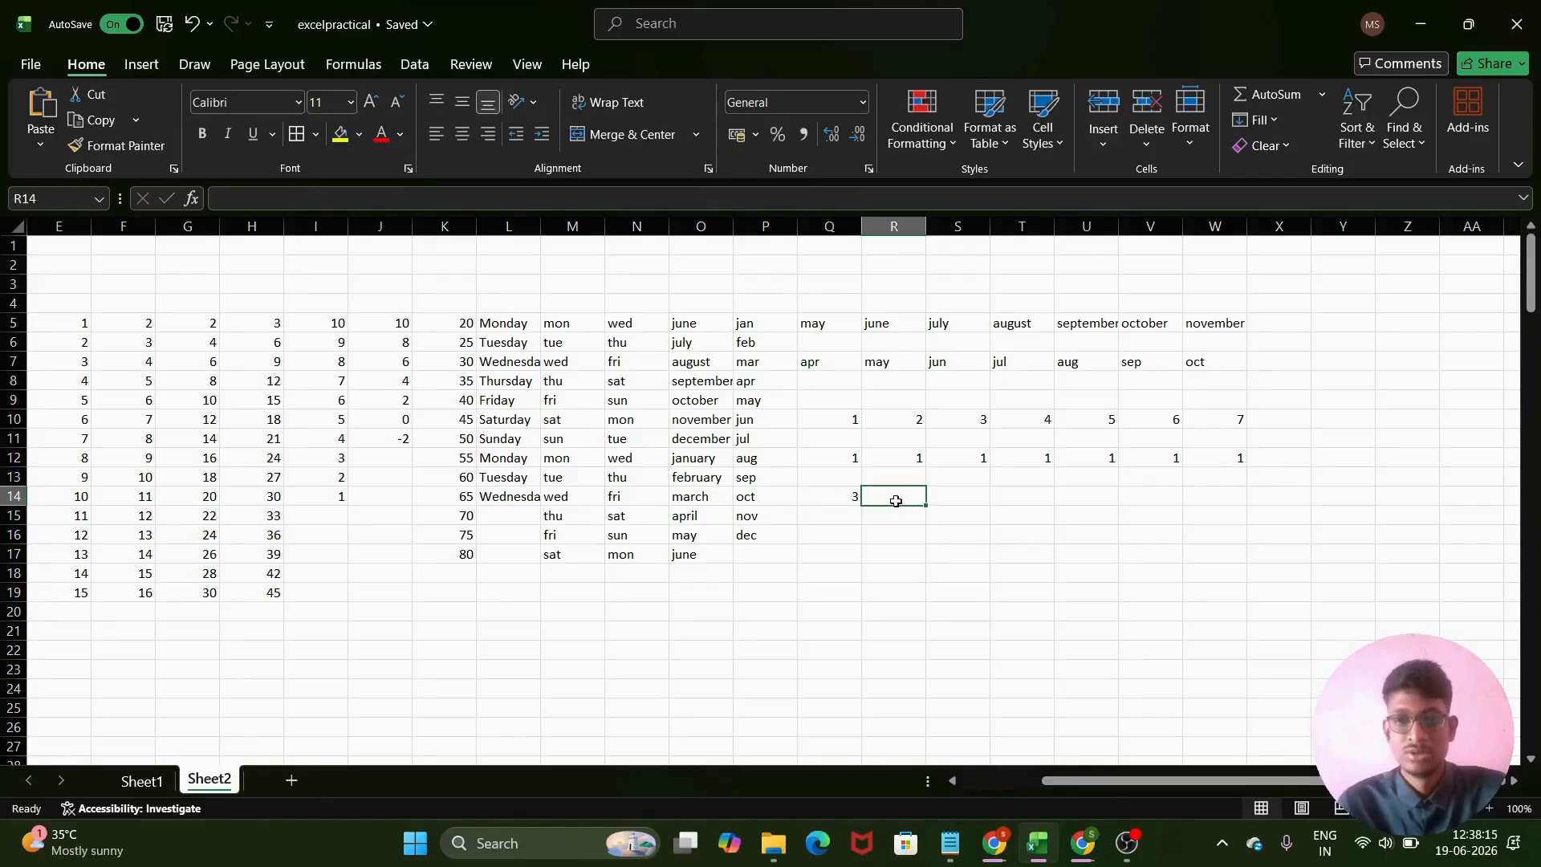
pyautogui.write('6')
pyautogui.click(935, 518)
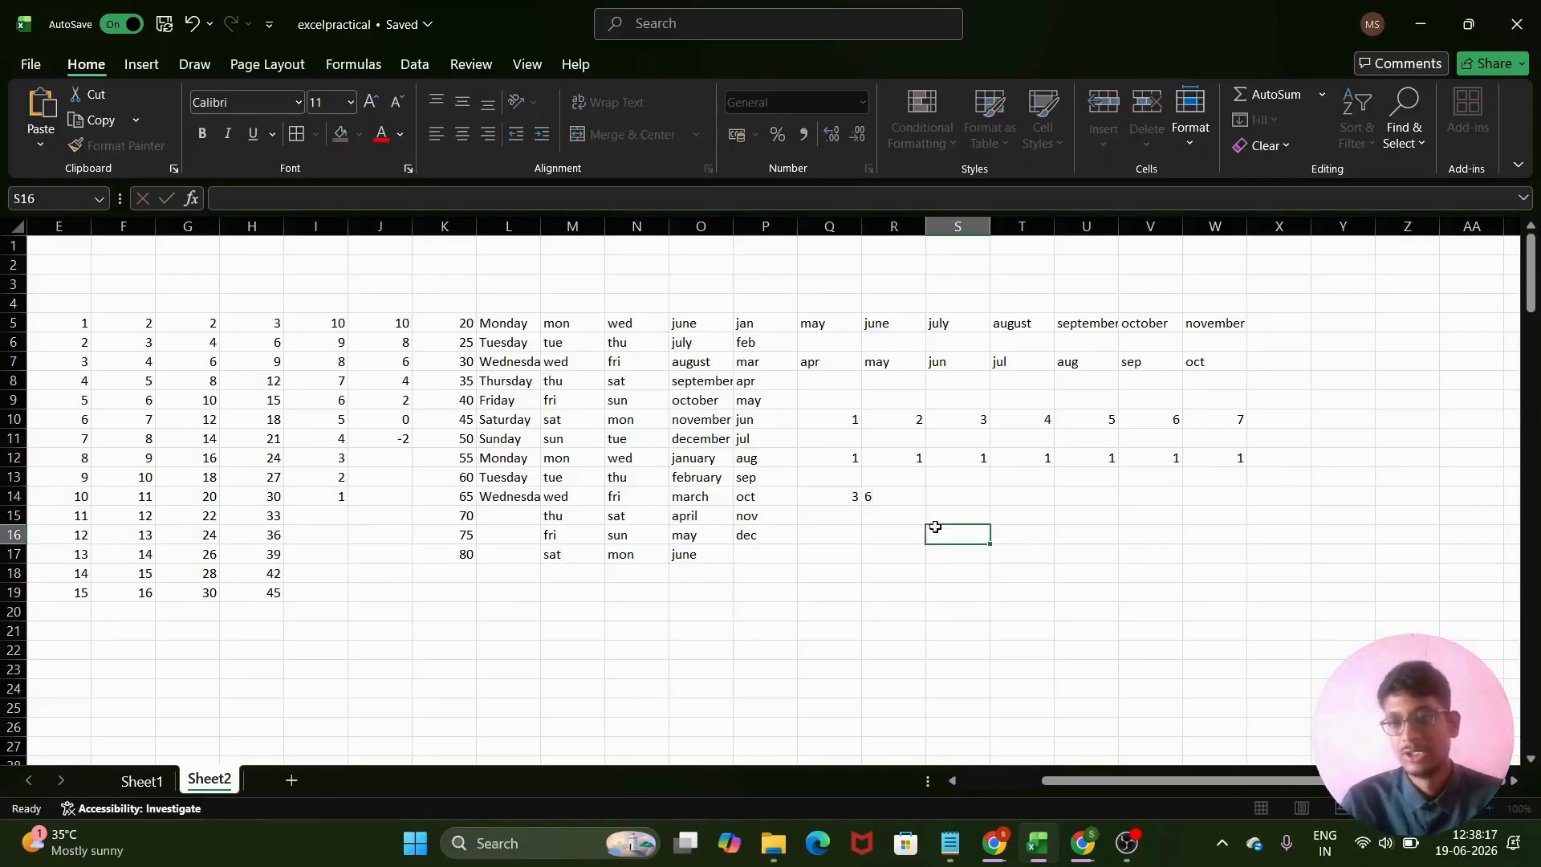
pyautogui.click(856, 500)
pyautogui.moveTo(856, 500); pyautogui.dragTo(1244, 514)
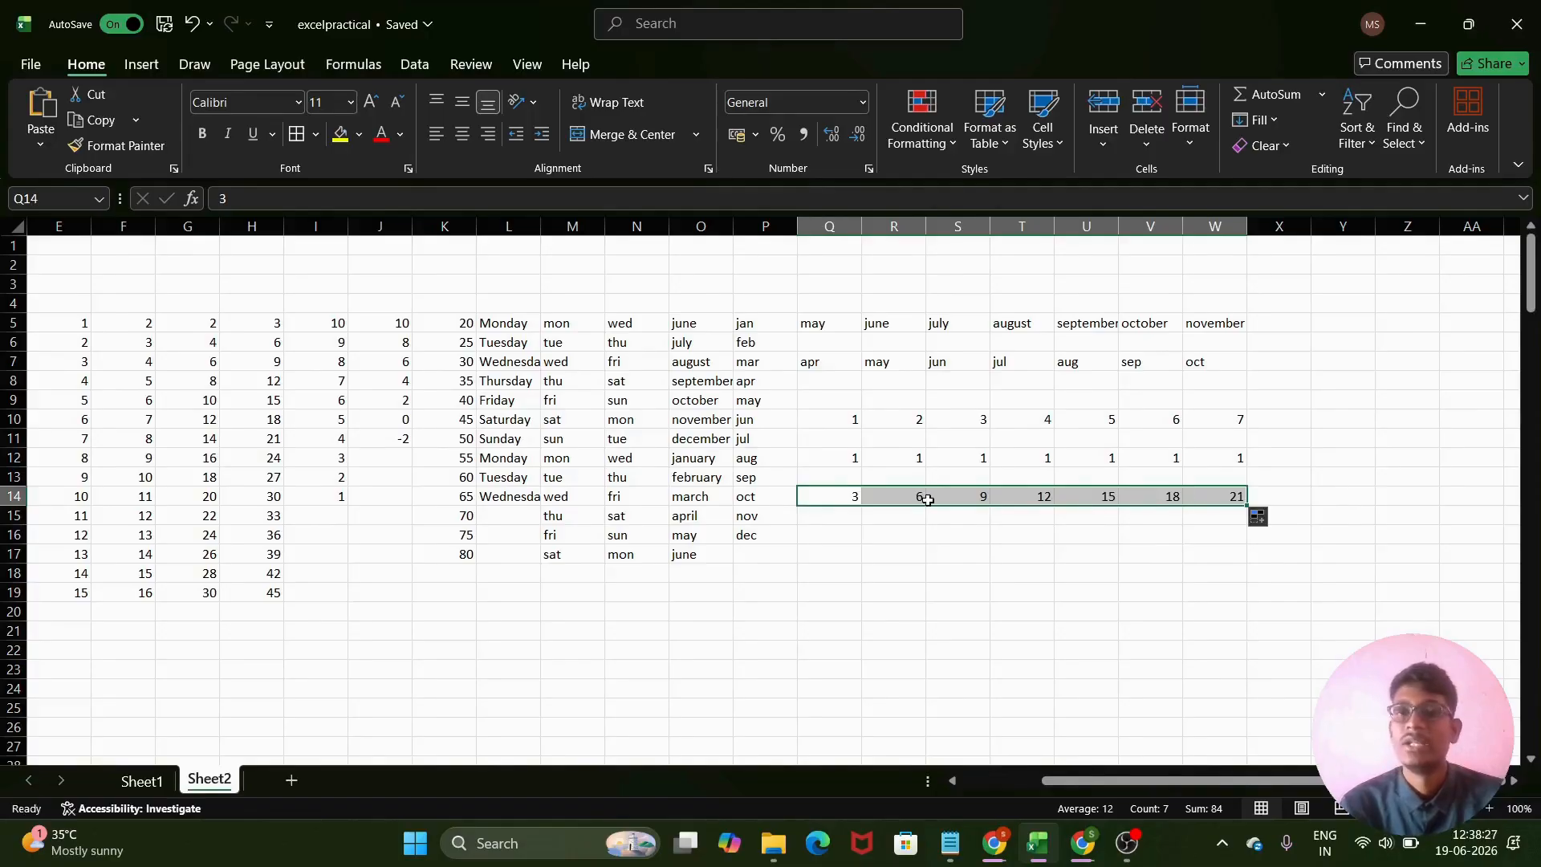
# - Enter 10 in Q16 and 9 in R16, and fill the descending series across row 16 to 4 in W16
pyautogui.click(819, 536)
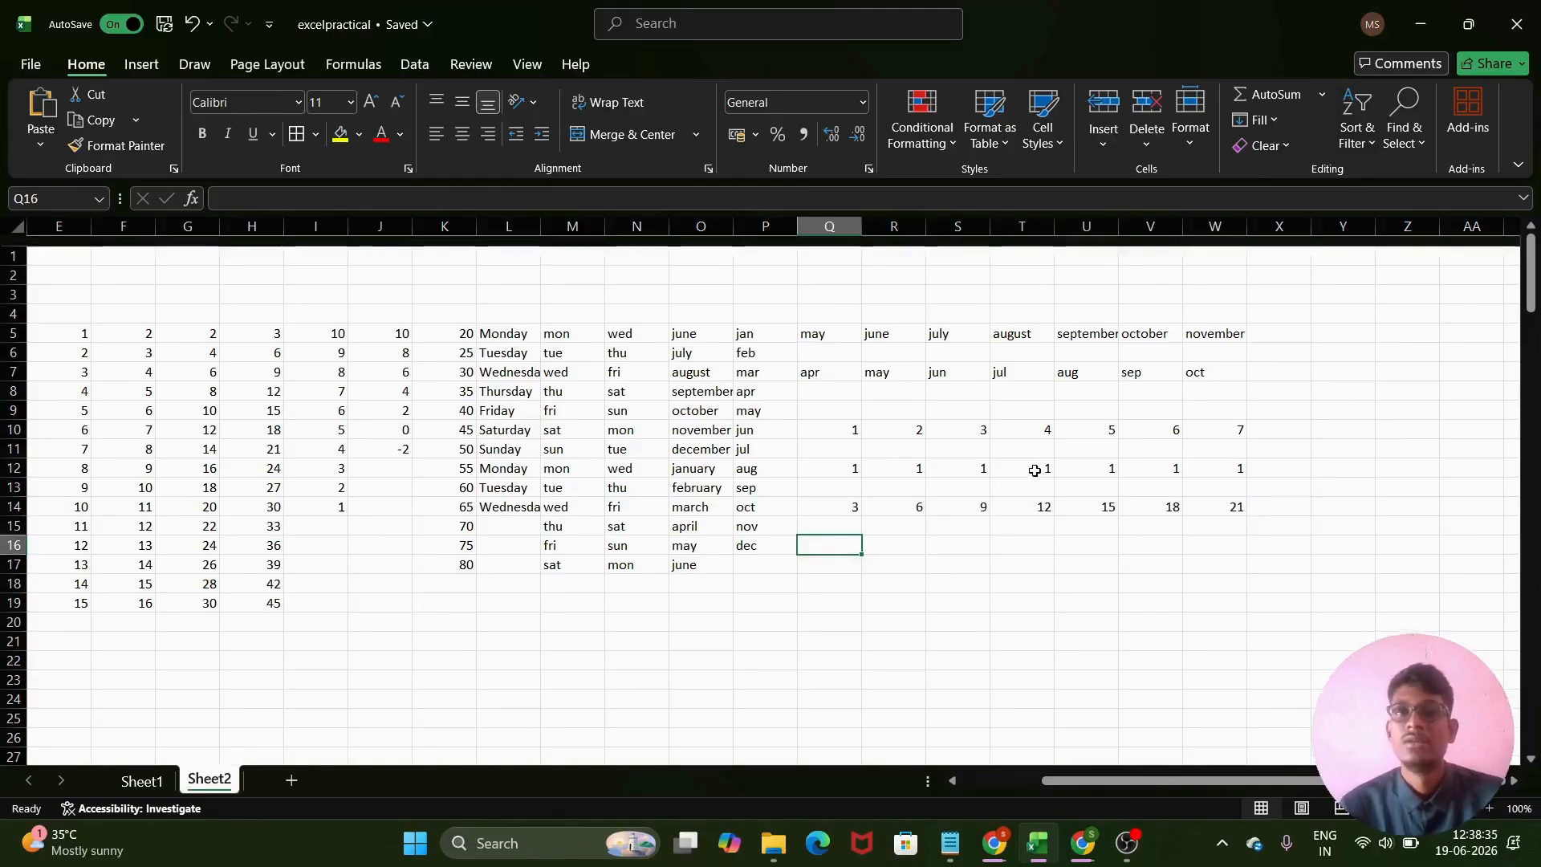
pyautogui.click(1126, 537)
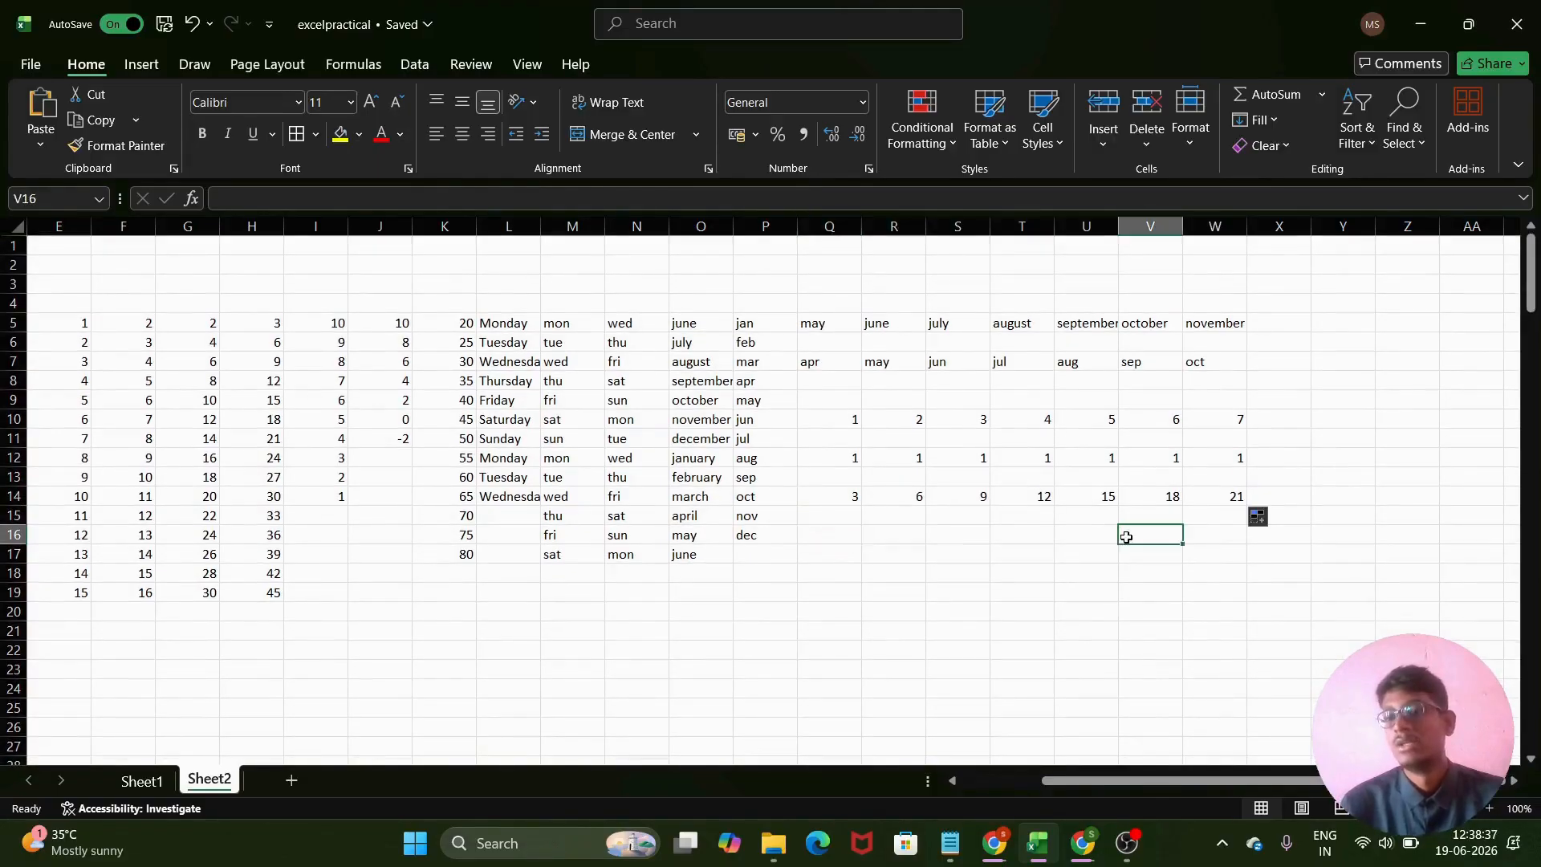
pyautogui.click(1284, 424)
pyautogui.click(840, 537)
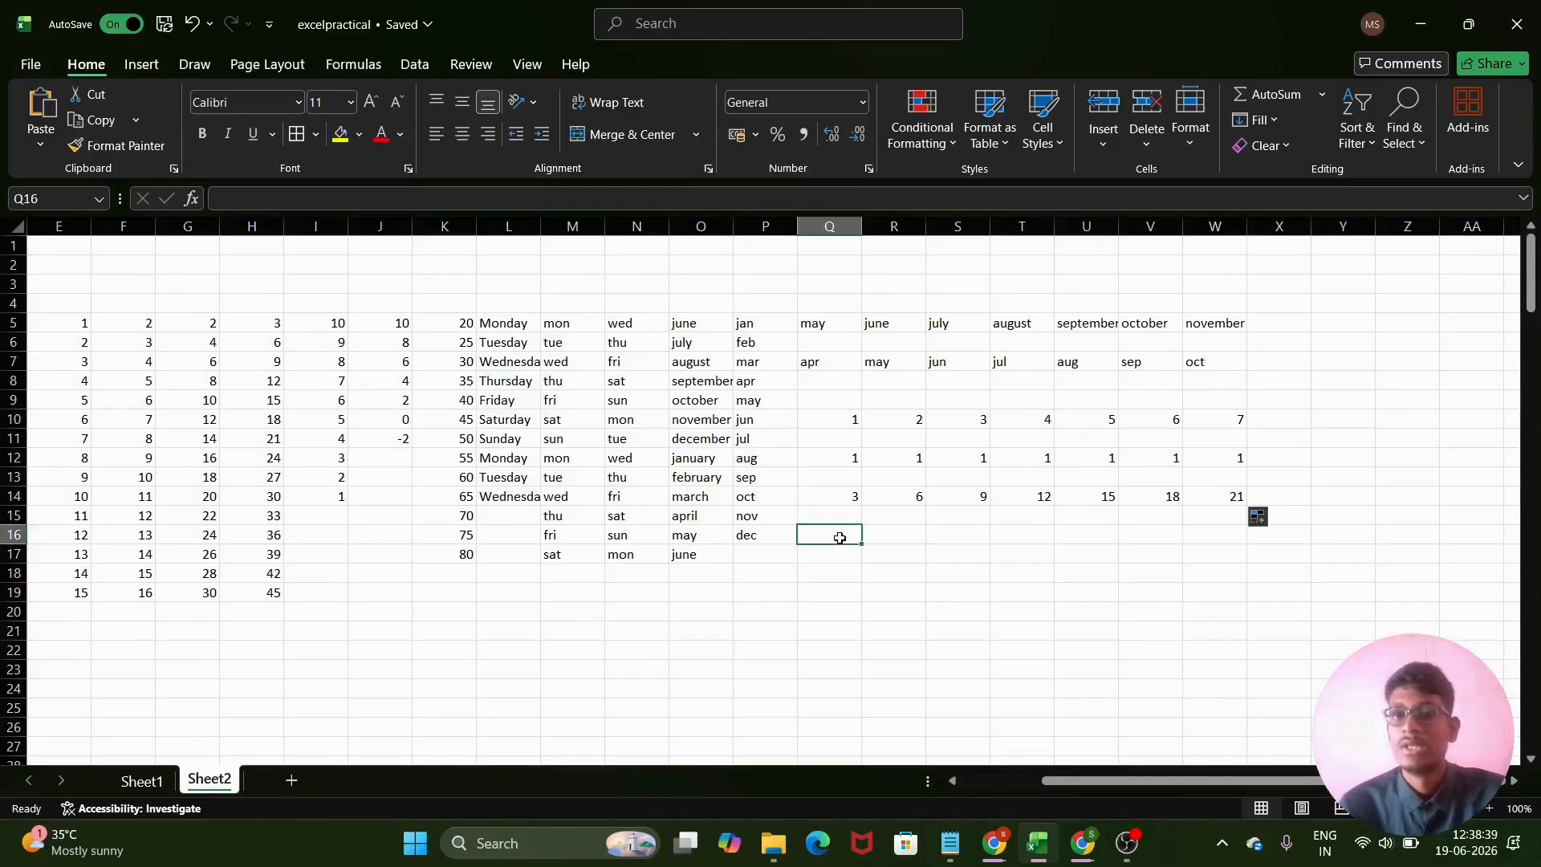
pyautogui.write('10')
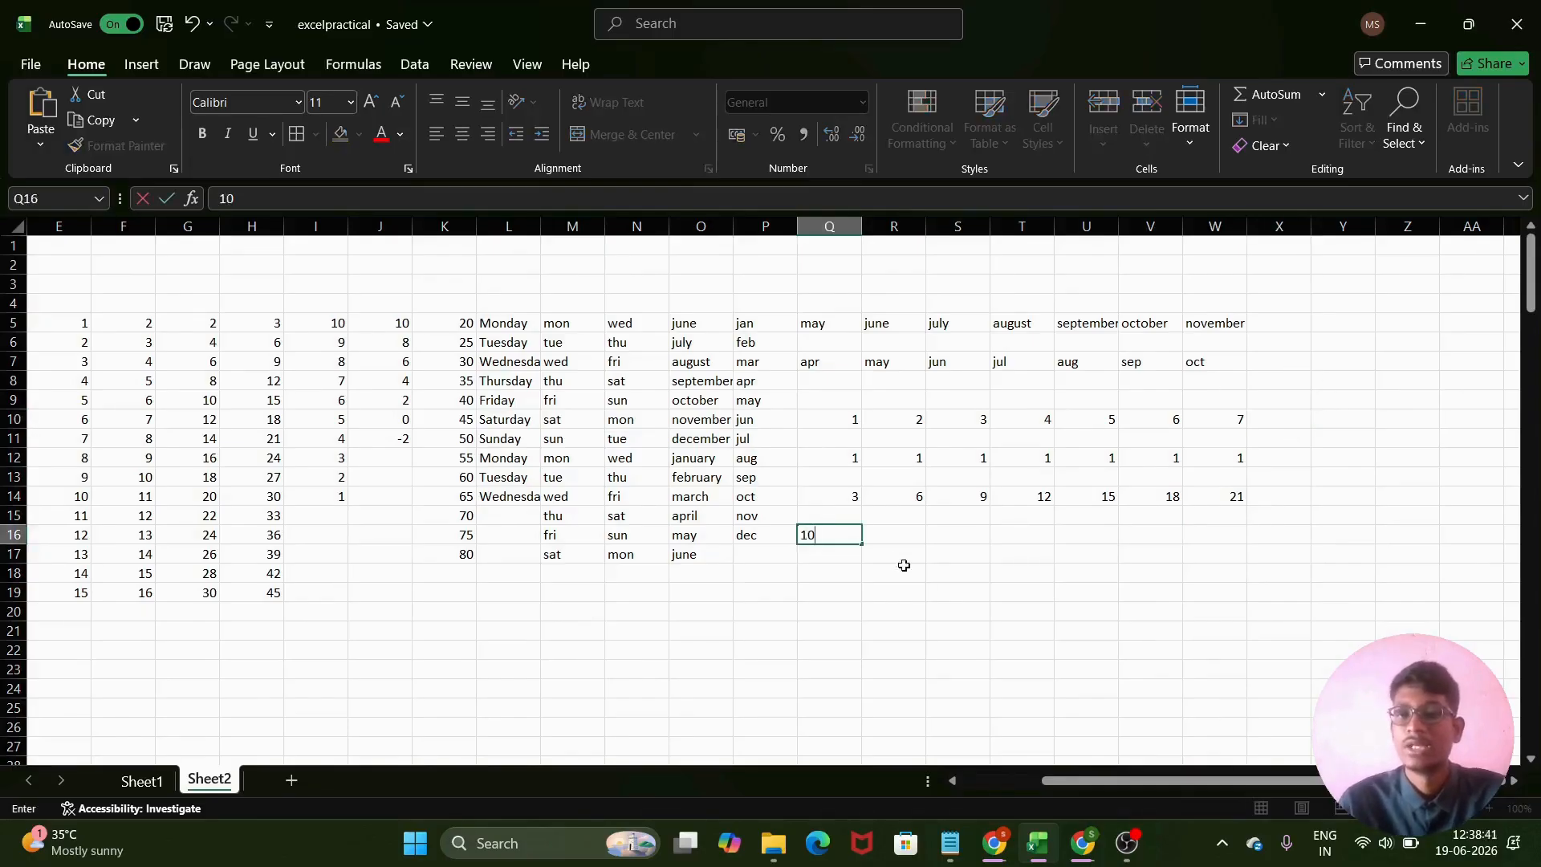
pyautogui.click(884, 535)
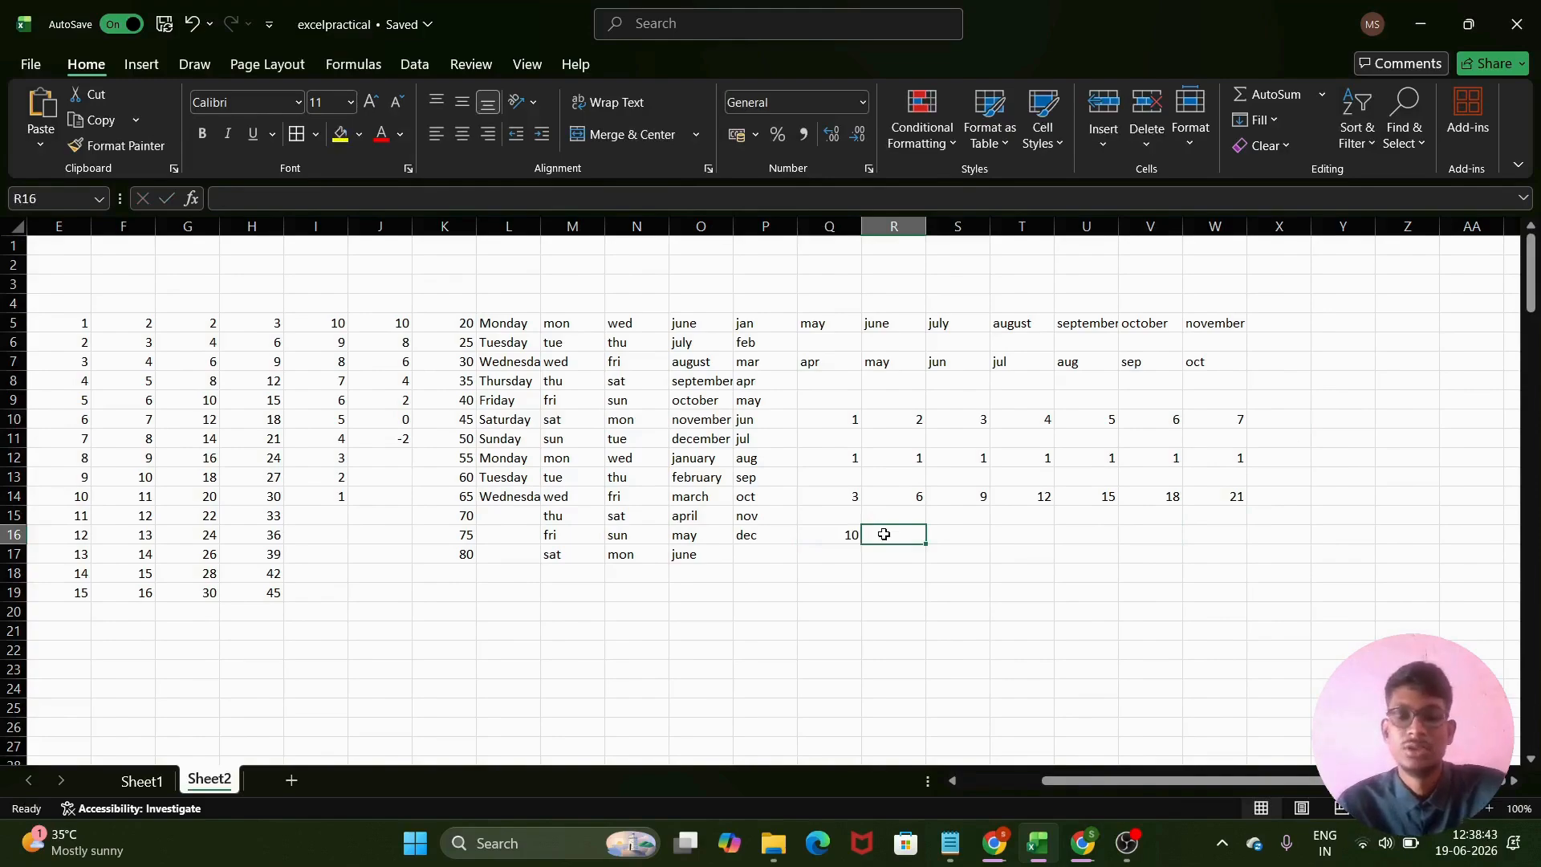
pyautogui.write('9')
pyautogui.click(944, 587)
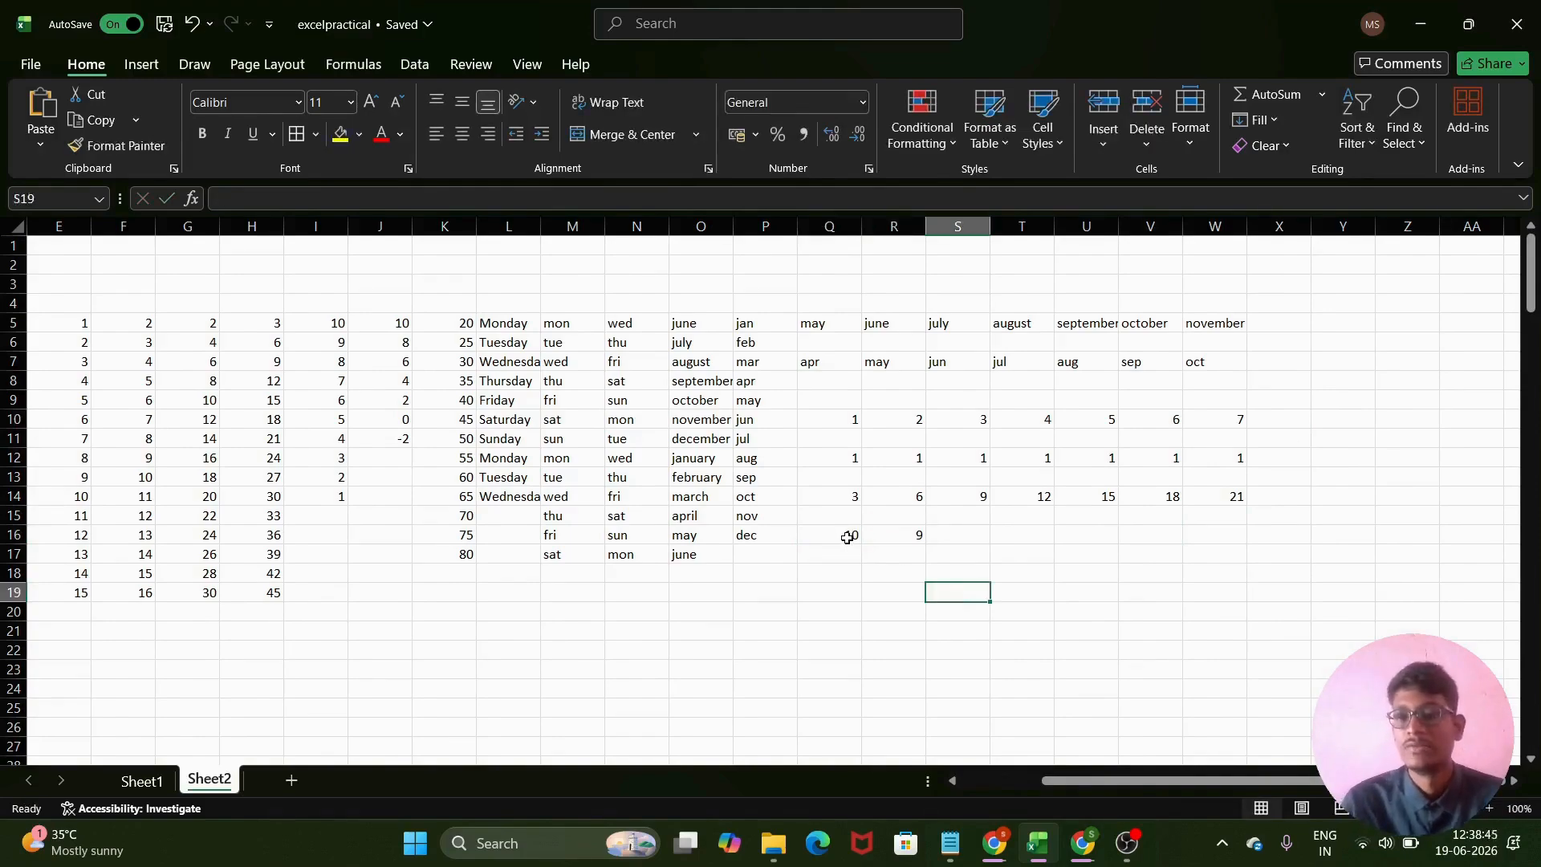
pyautogui.moveTo(848, 537); pyautogui.dragTo(1261, 508)
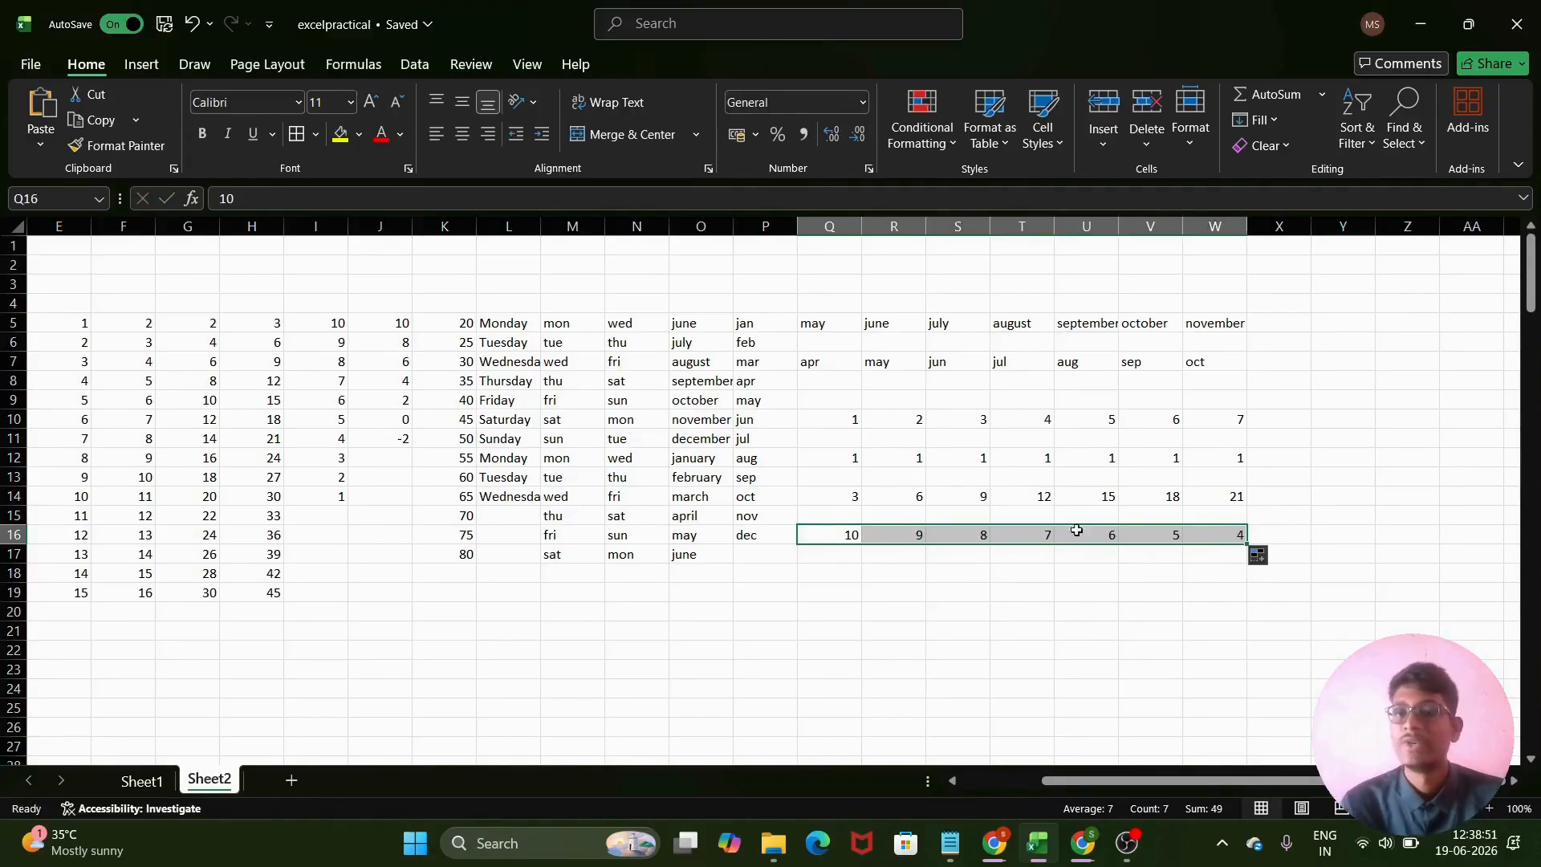
pyautogui.click(951, 593)
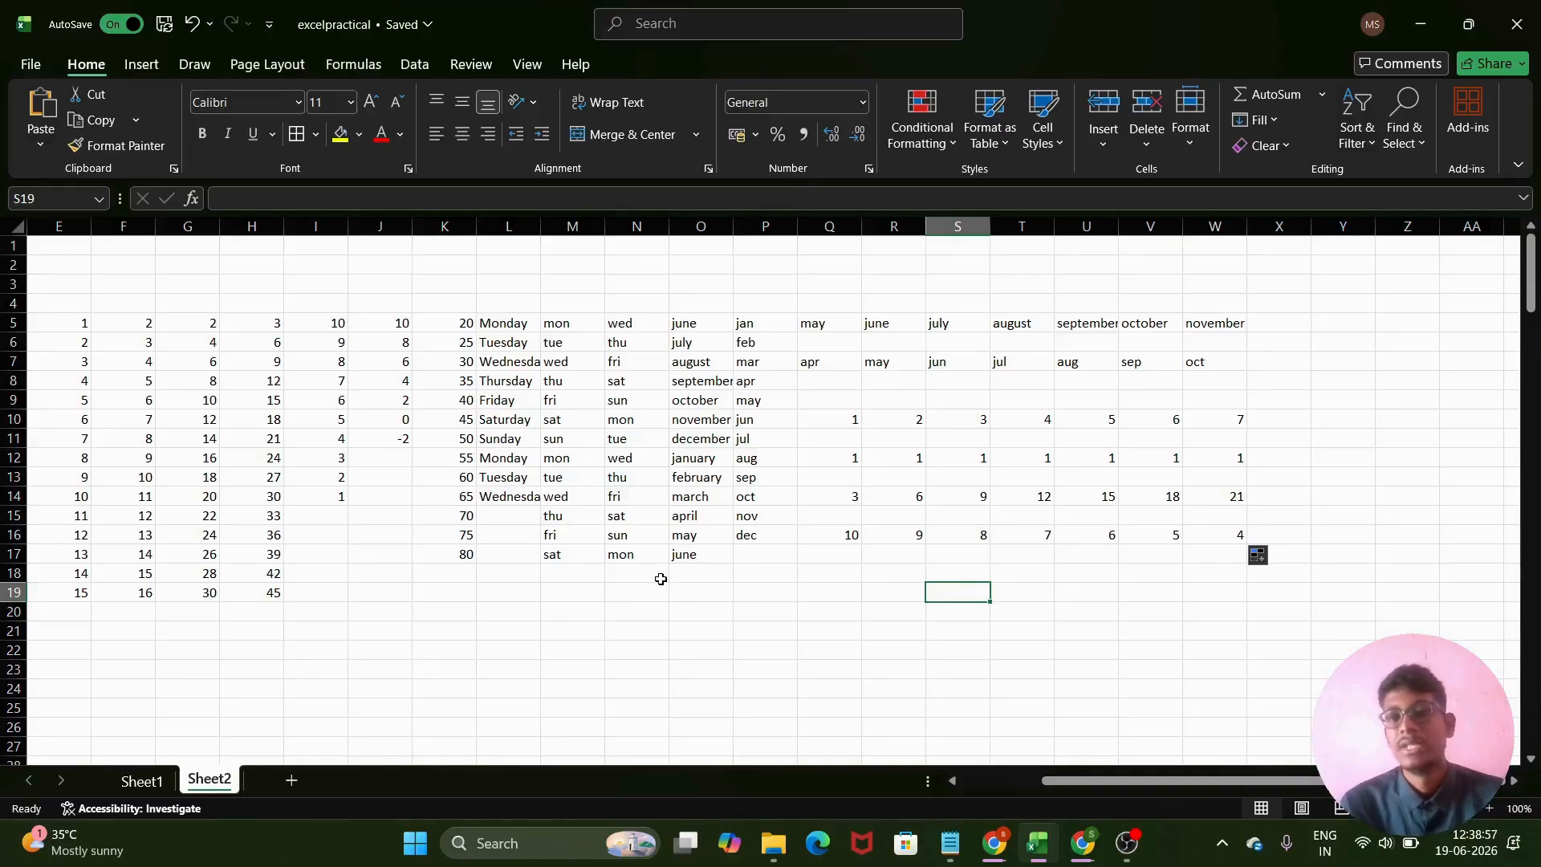
# - Enter 1 in E22 and 2 in E23, and fill the series down column E to 14 in E35
pyautogui.scroll(-1, 661, 579)
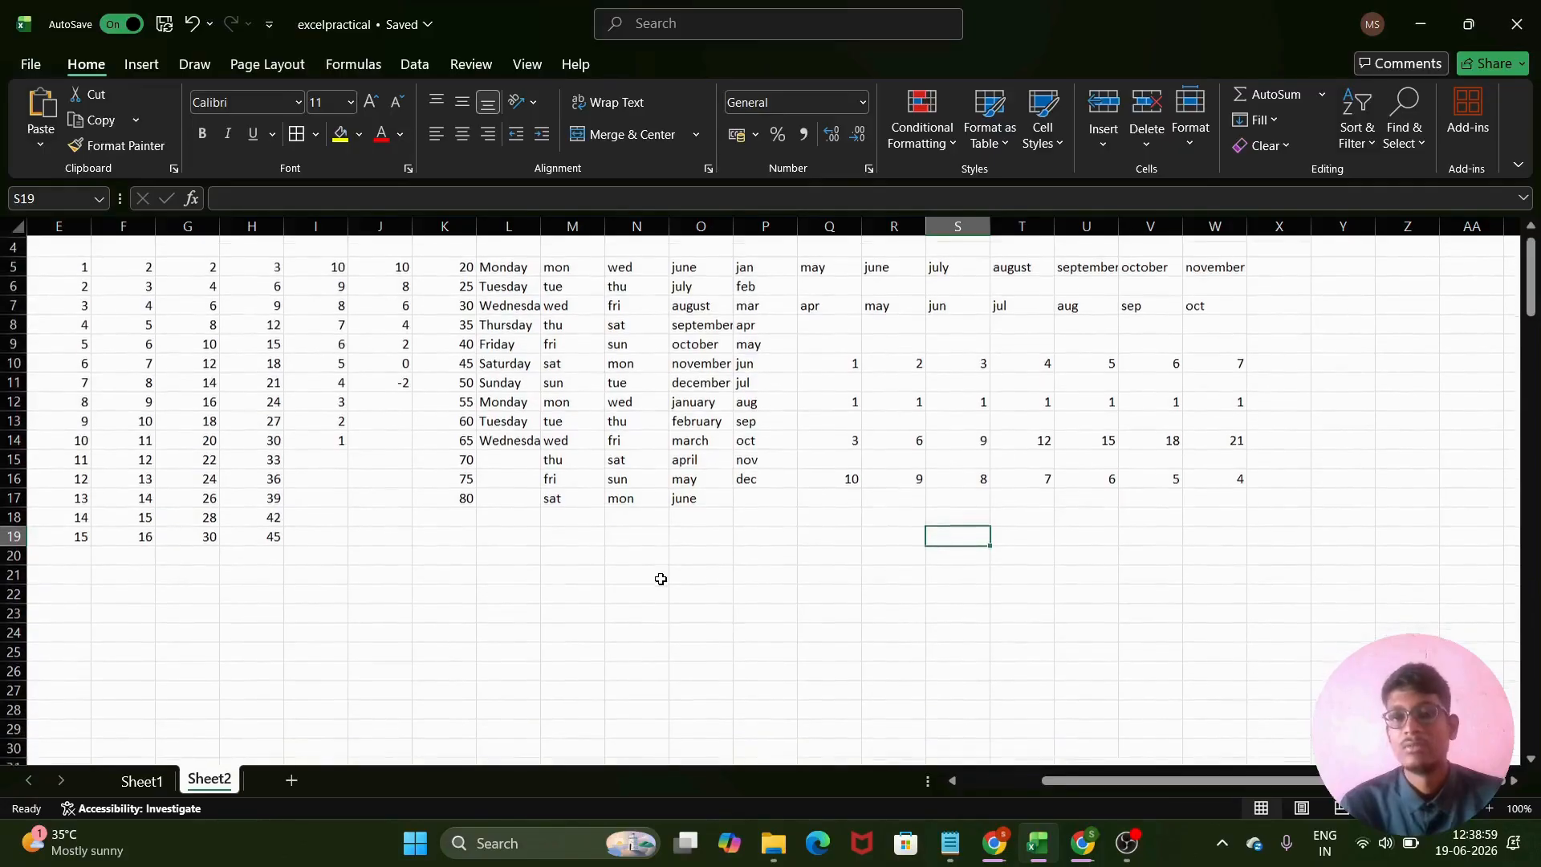
pyautogui.scroll(1, 754, 513)
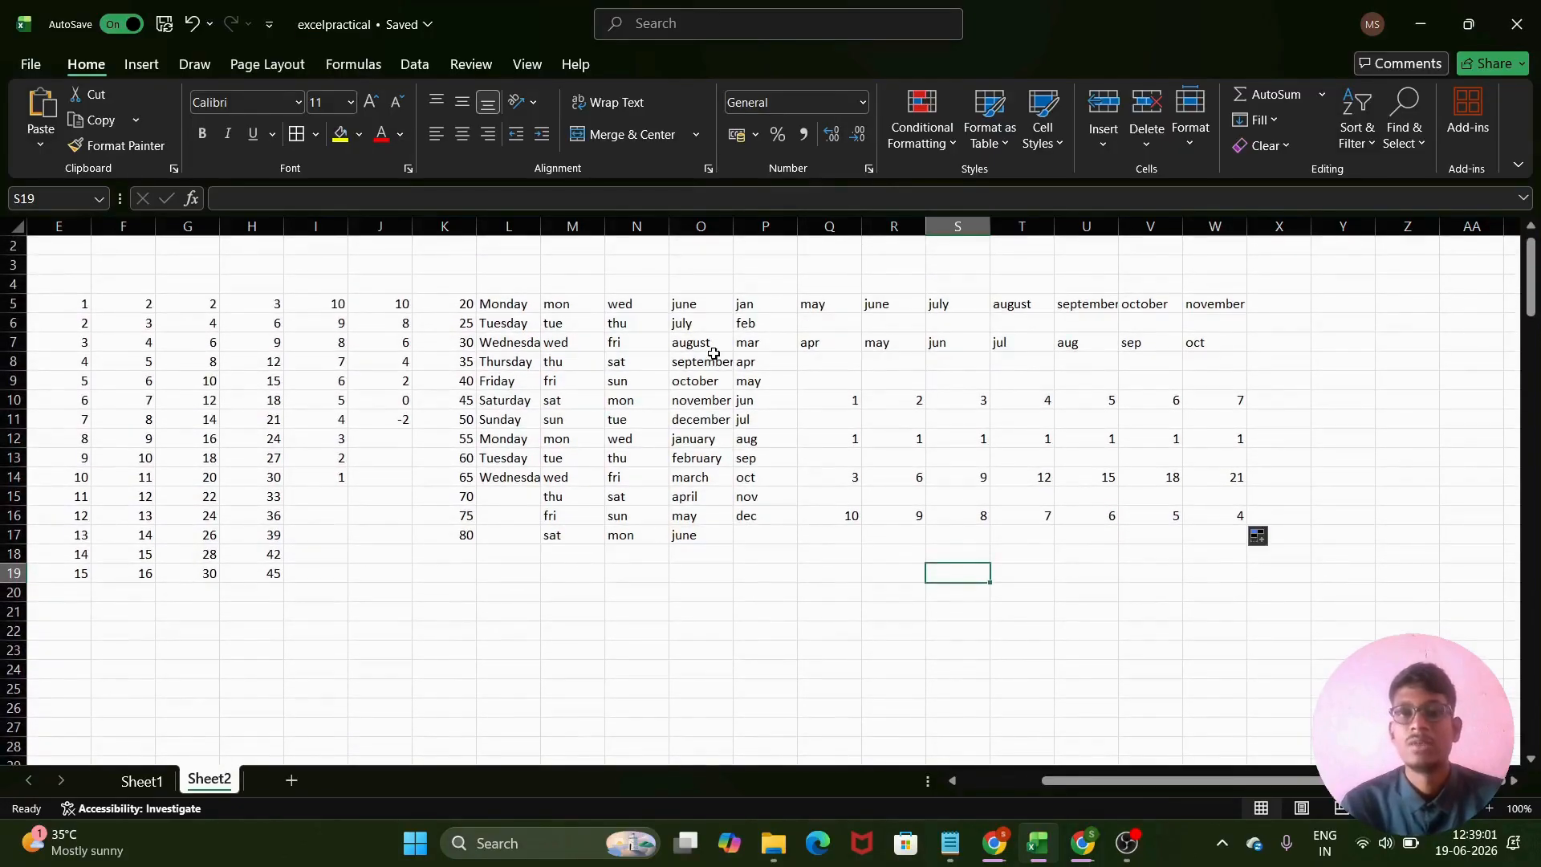
pyautogui.scroll(-4, 699, 610)
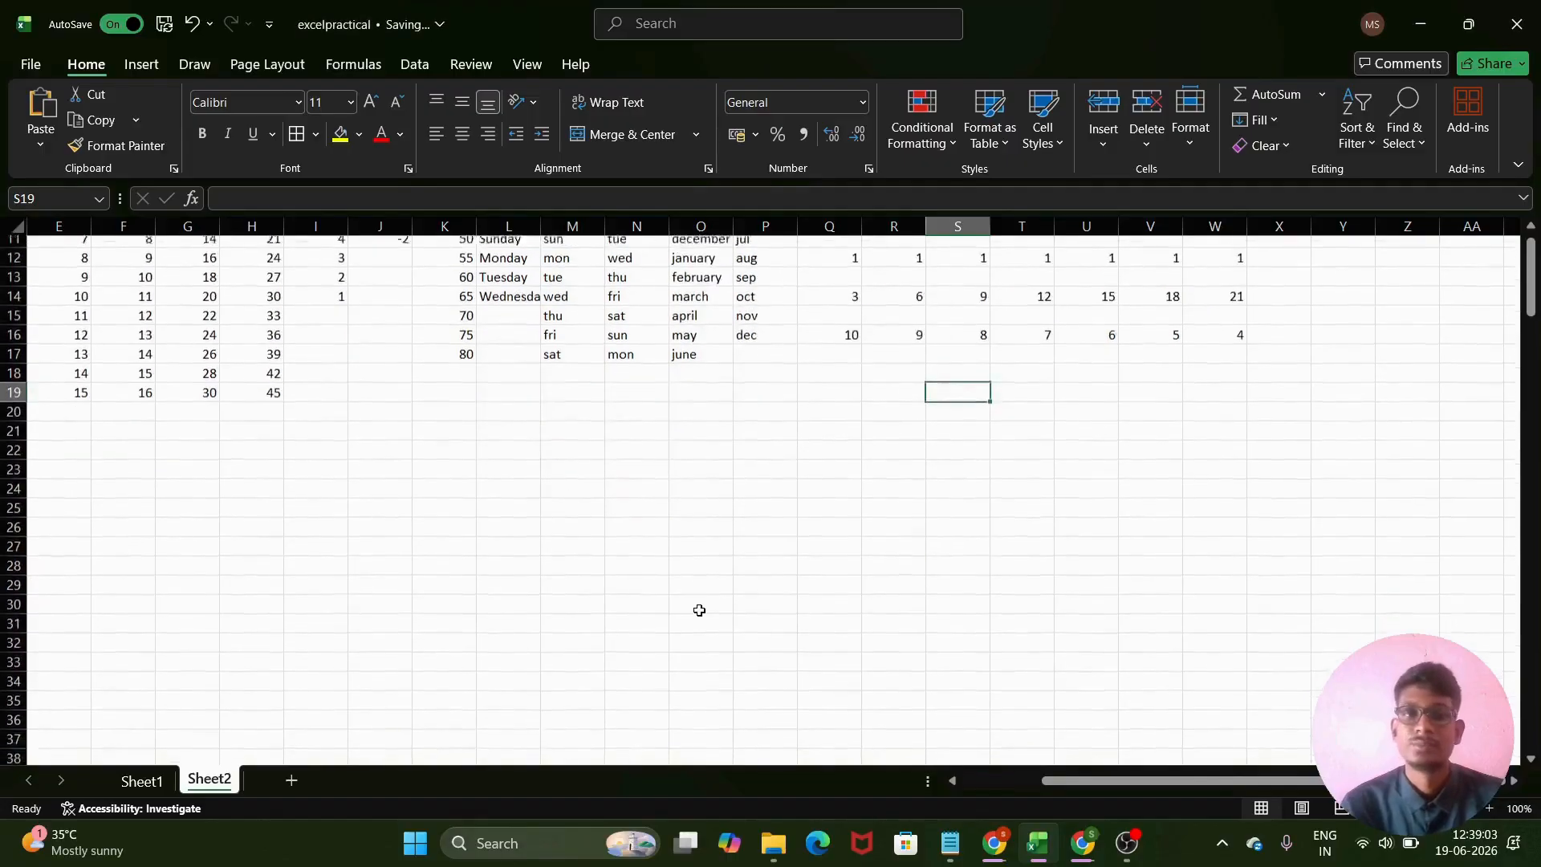
pyautogui.scroll(-3, 699, 610)
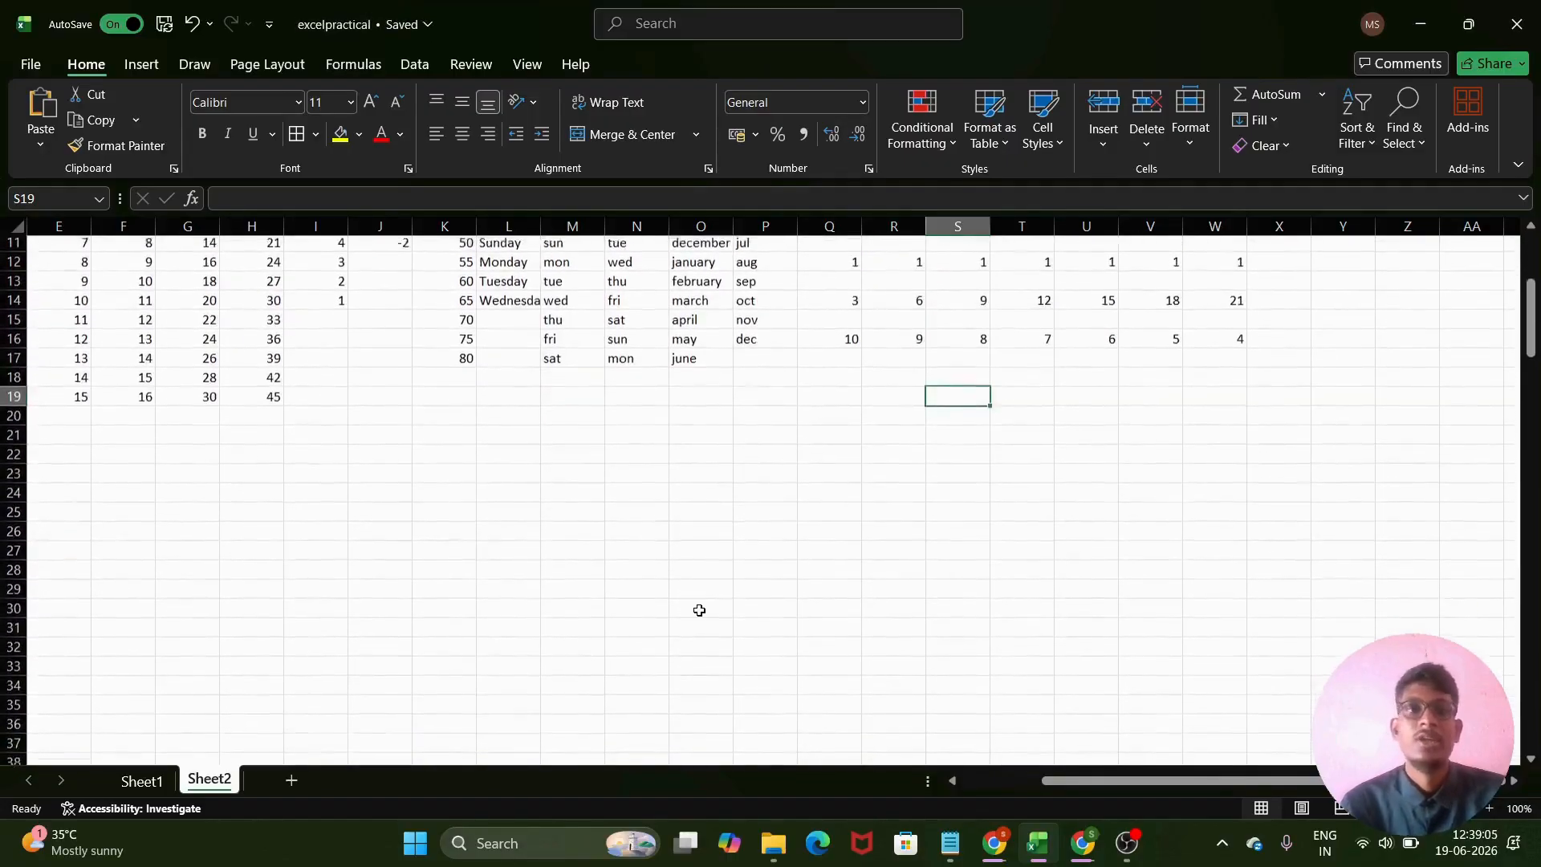
pyautogui.click(80, 382)
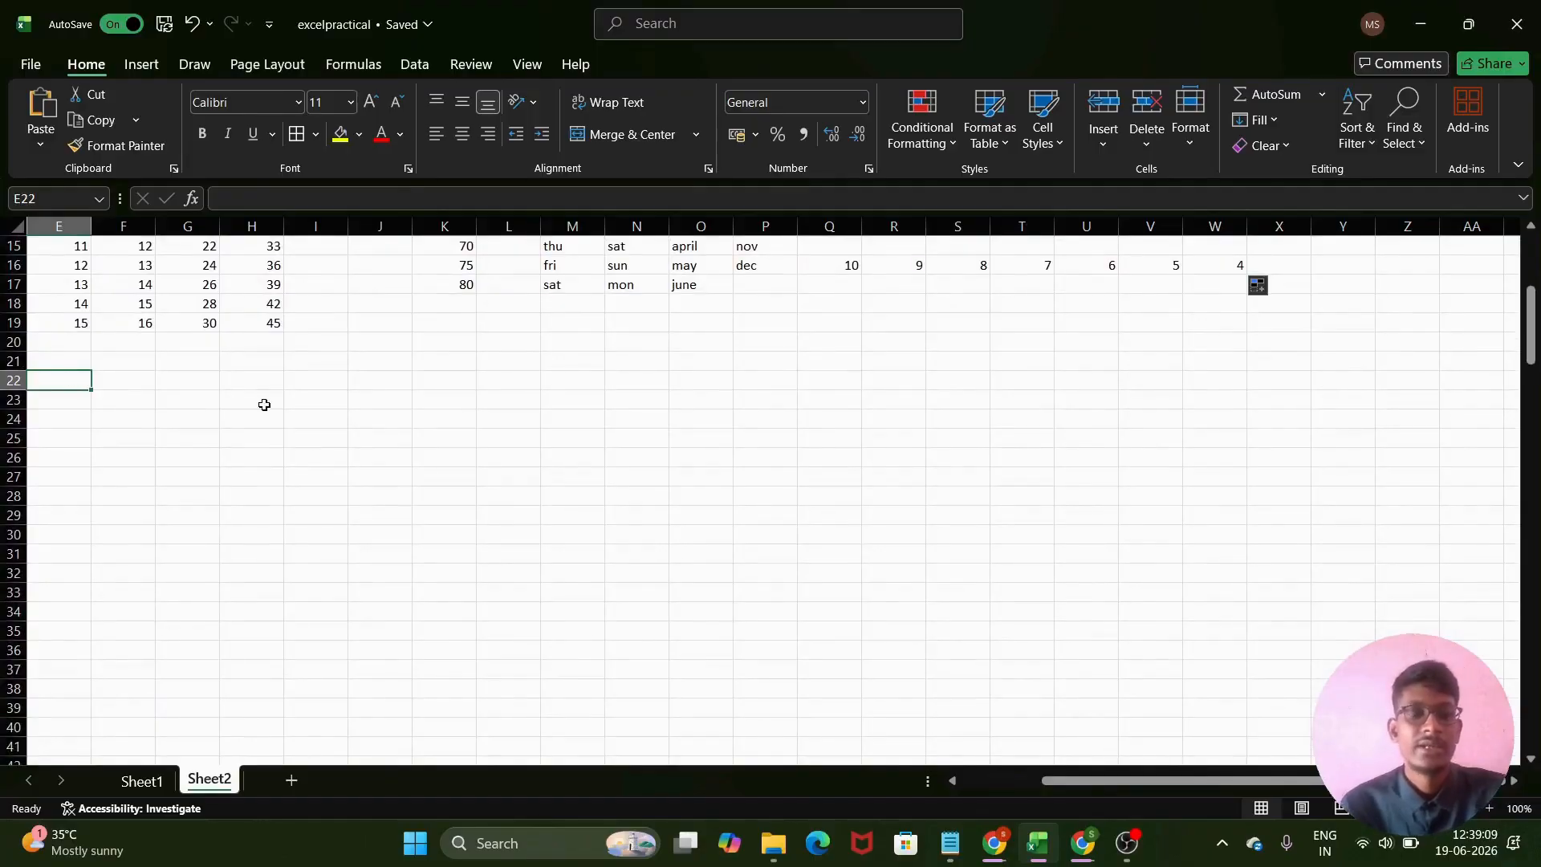
pyautogui.write('1')
pyautogui.click(133, 382)
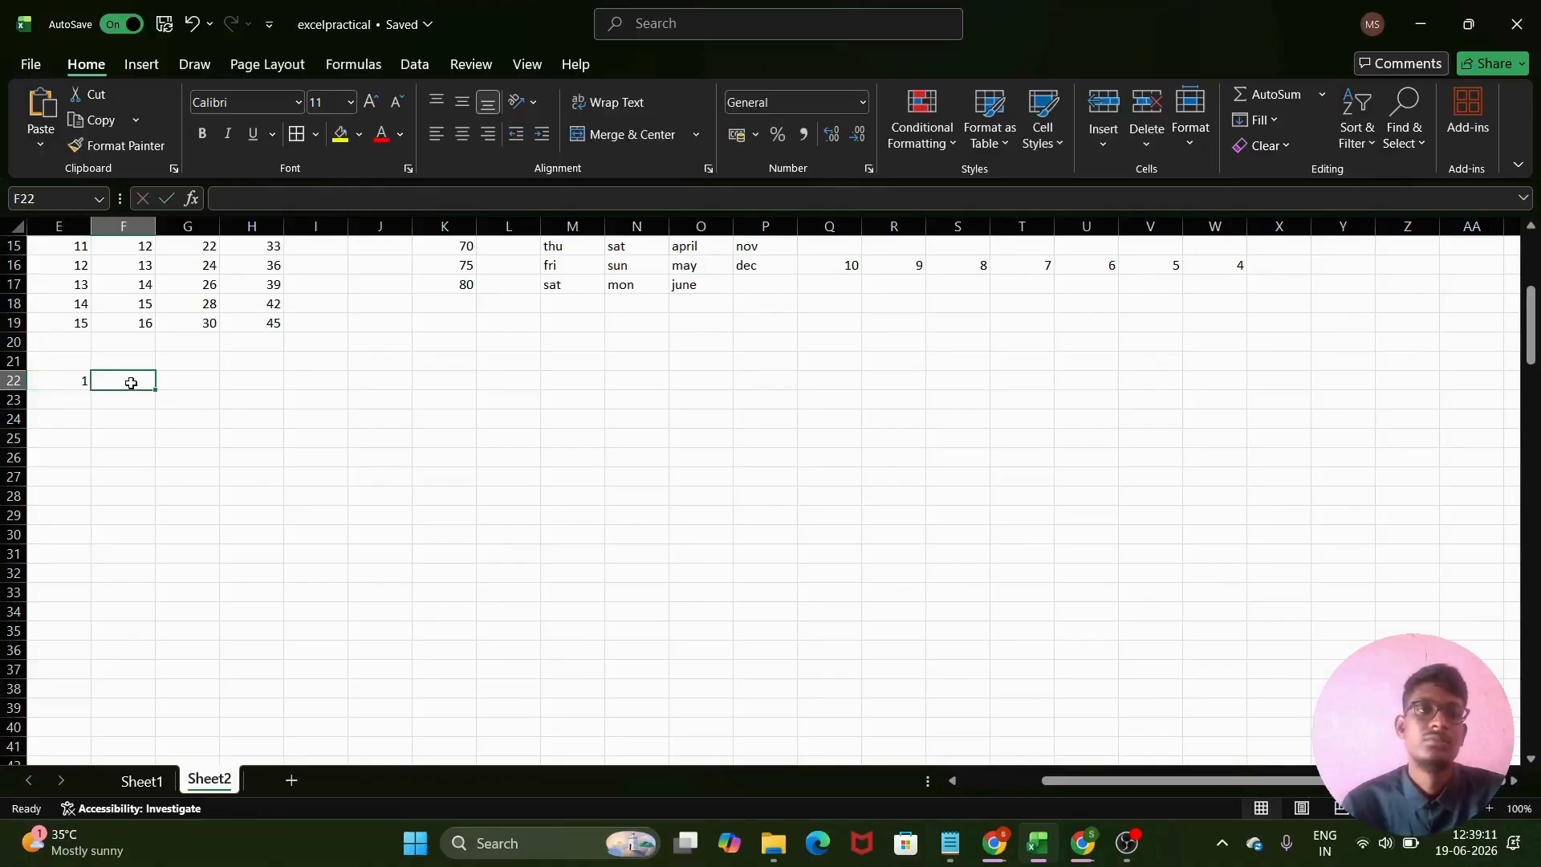
pyautogui.click(80, 380)
pyautogui.click(78, 404)
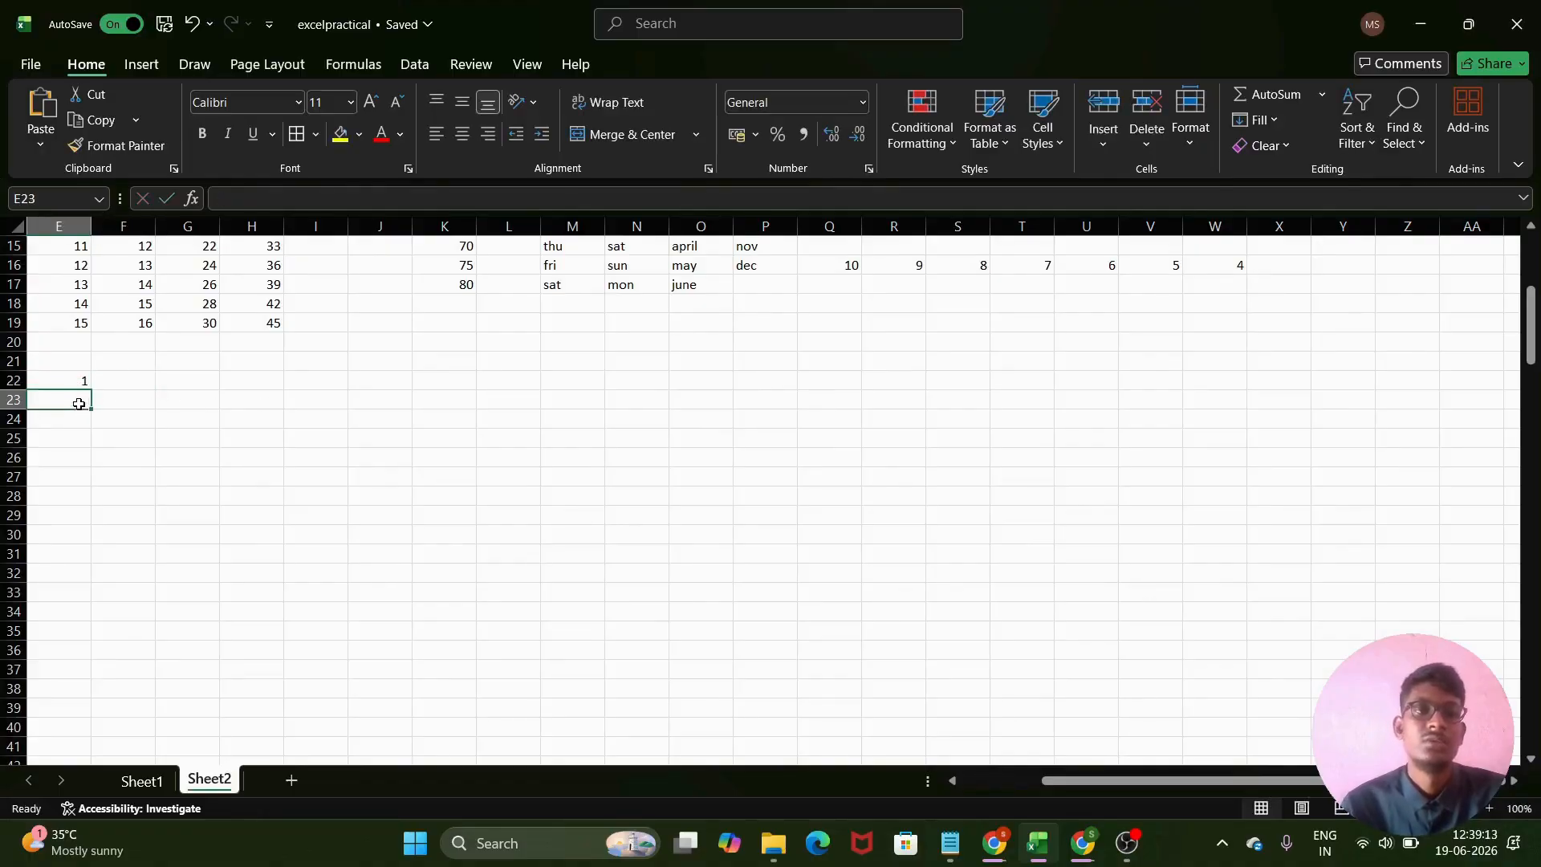
pyautogui.write('2')
pyautogui.click(88, 417)
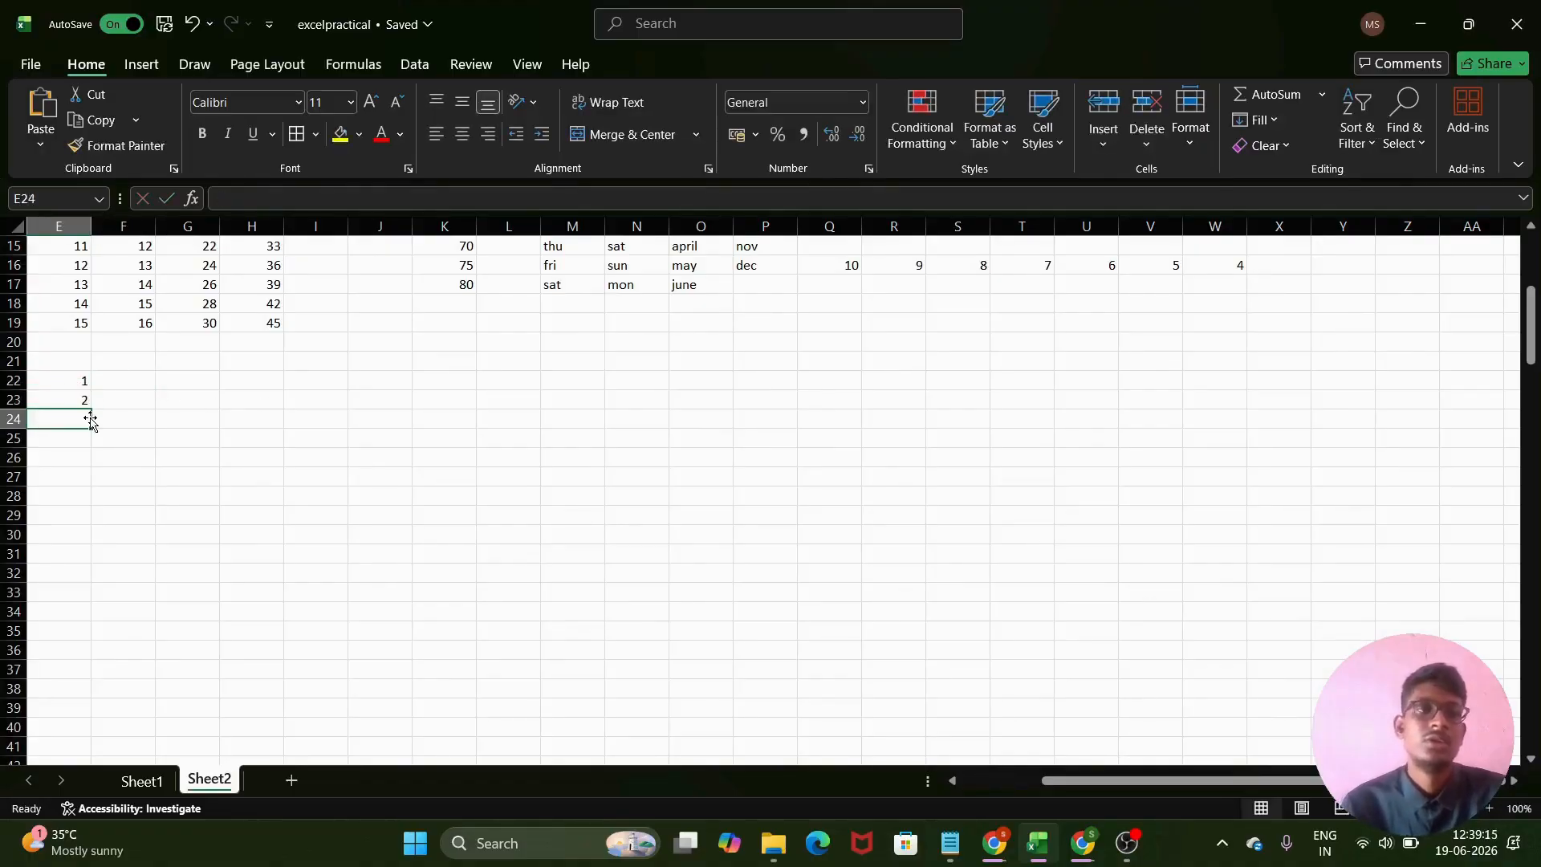
pyautogui.click(67, 386)
pyautogui.click(68, 392)
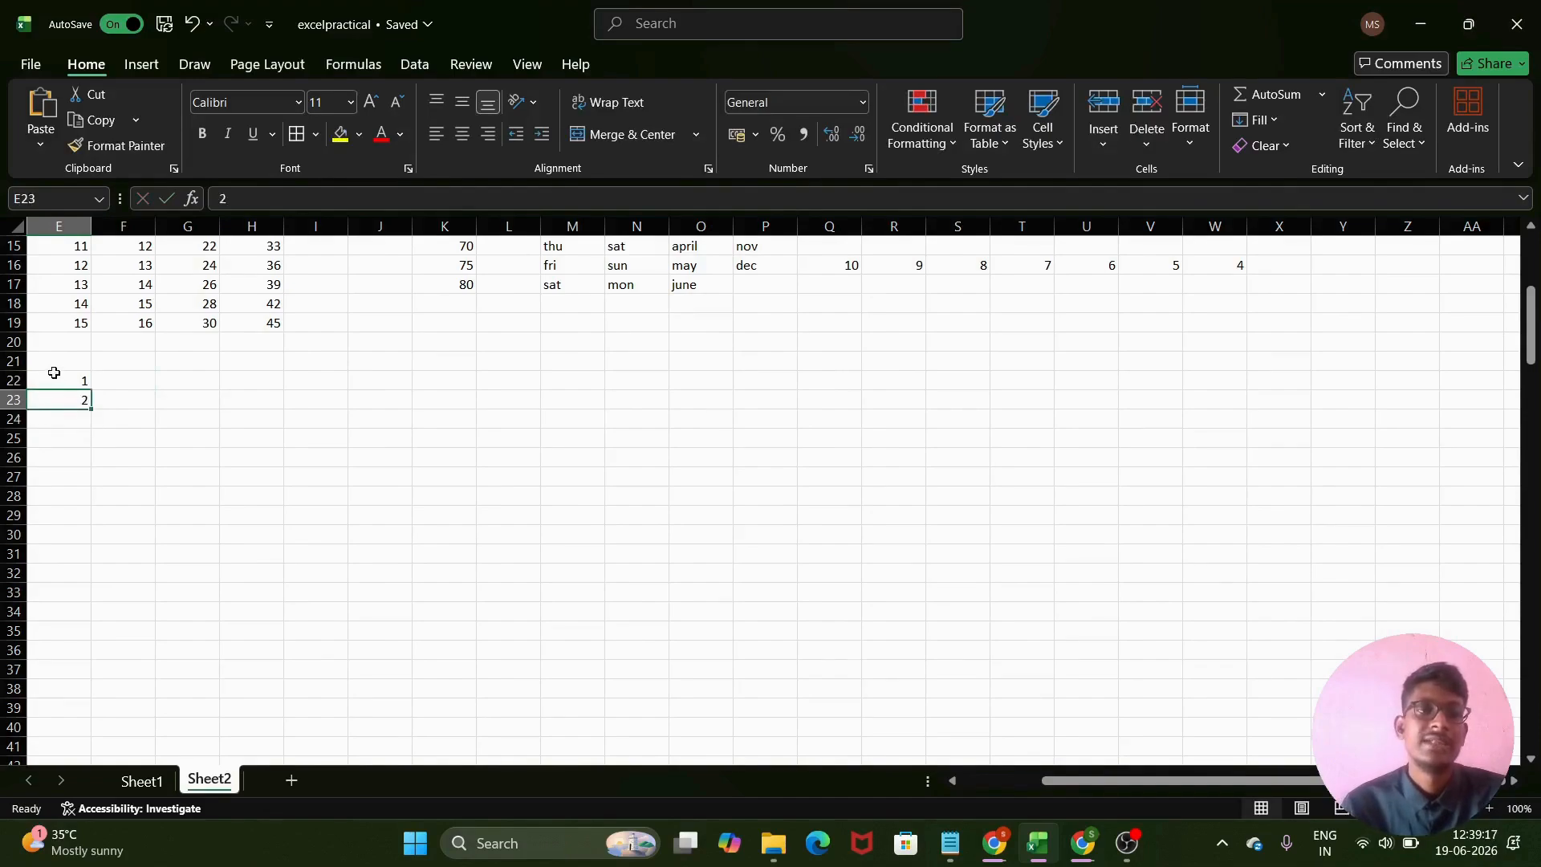
pyautogui.moveTo(55, 375); pyautogui.dragTo(56, 631)
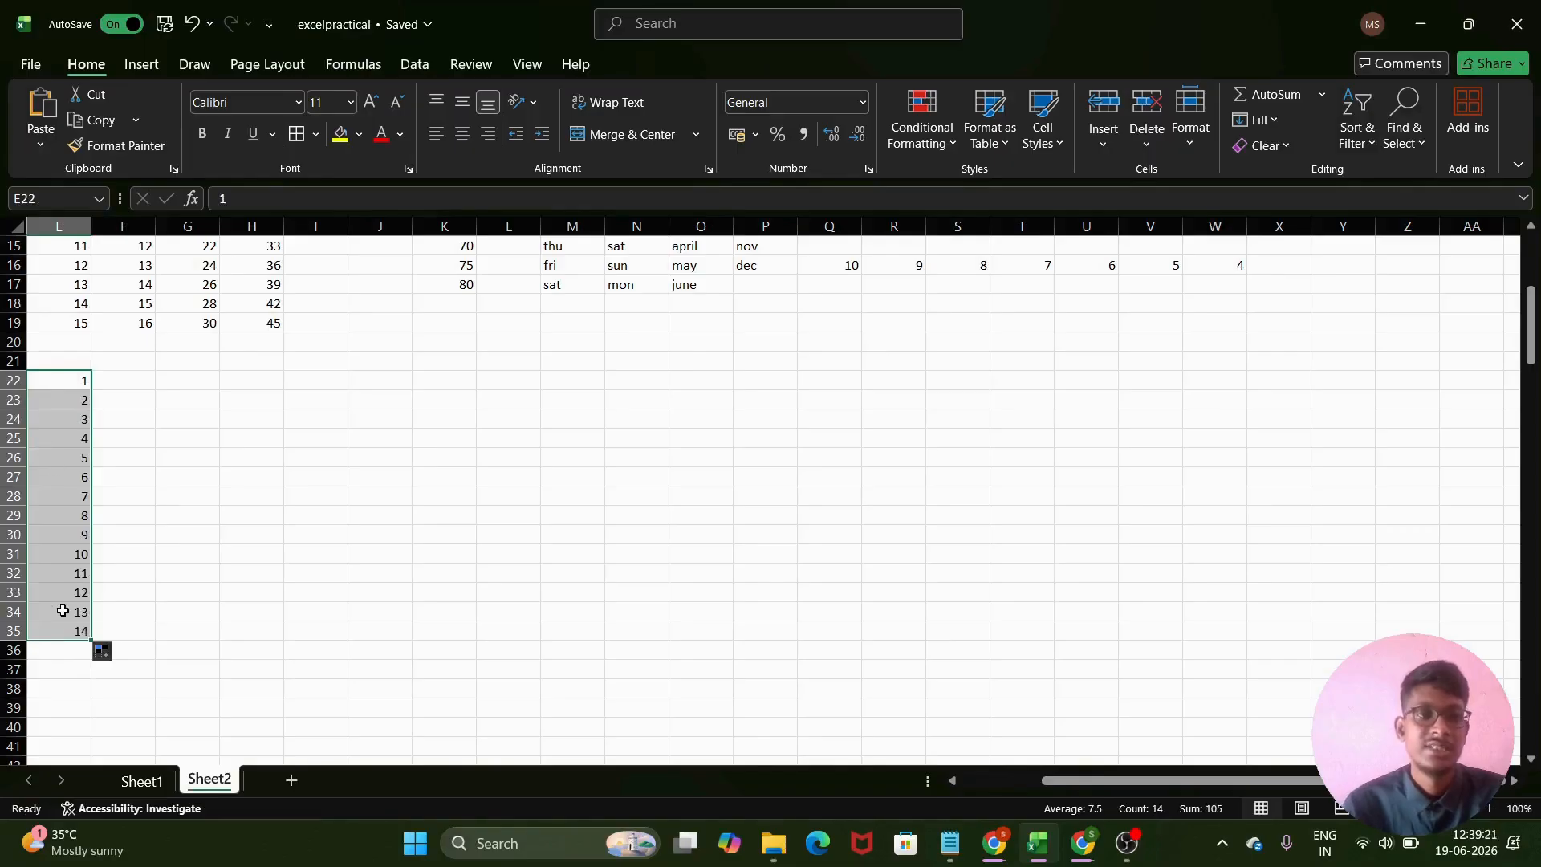
# - Enter =SEQUENCE(20) in G22 to generate the numbers 1 to 20 down column G, and select the generated range
pyautogui.click(169, 382)
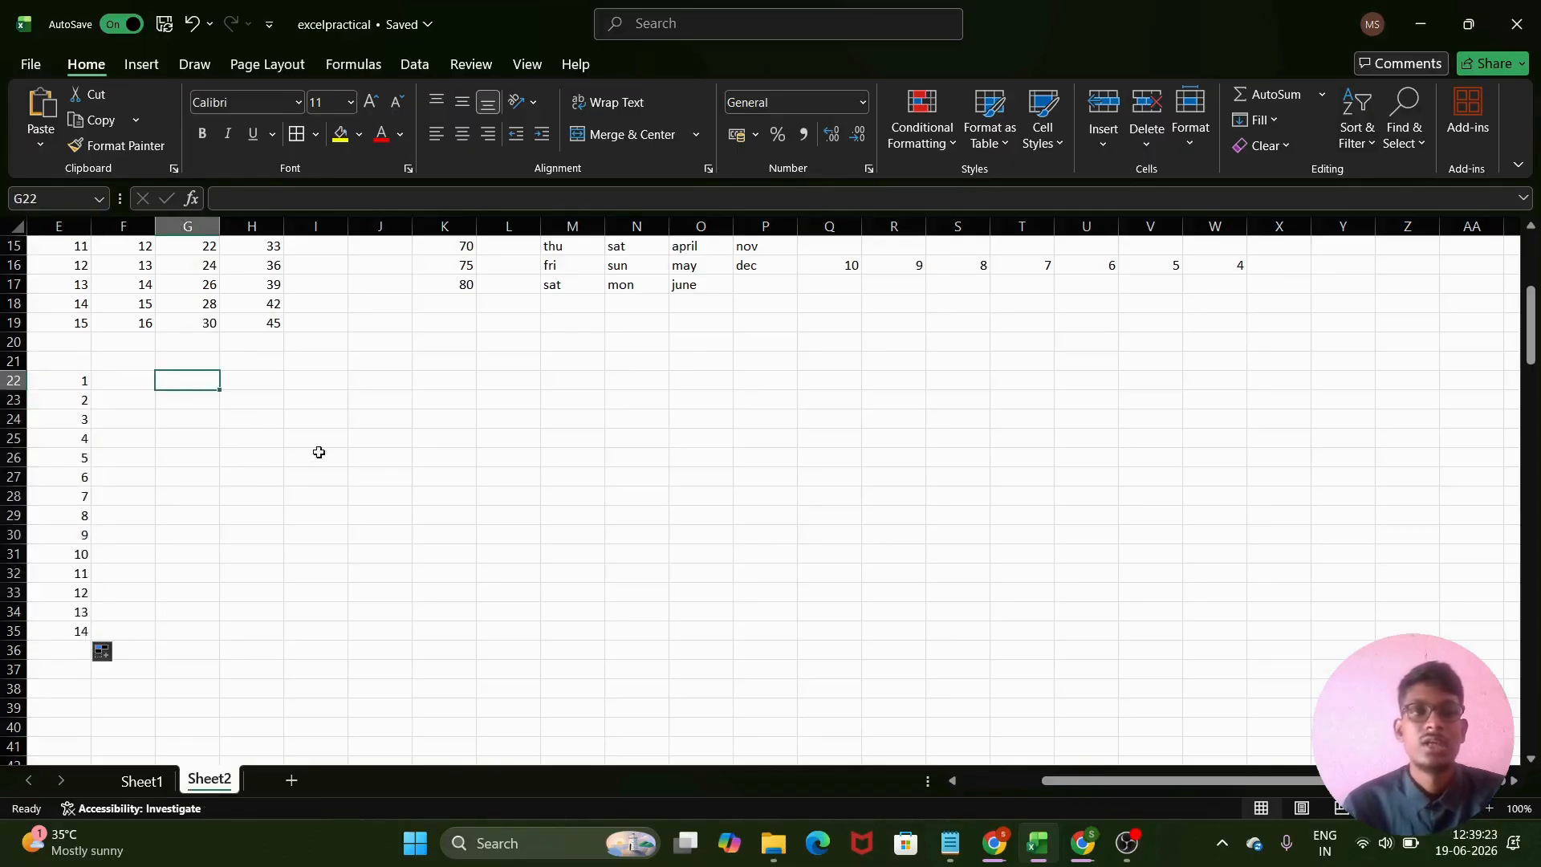
pyautogui.write('=')
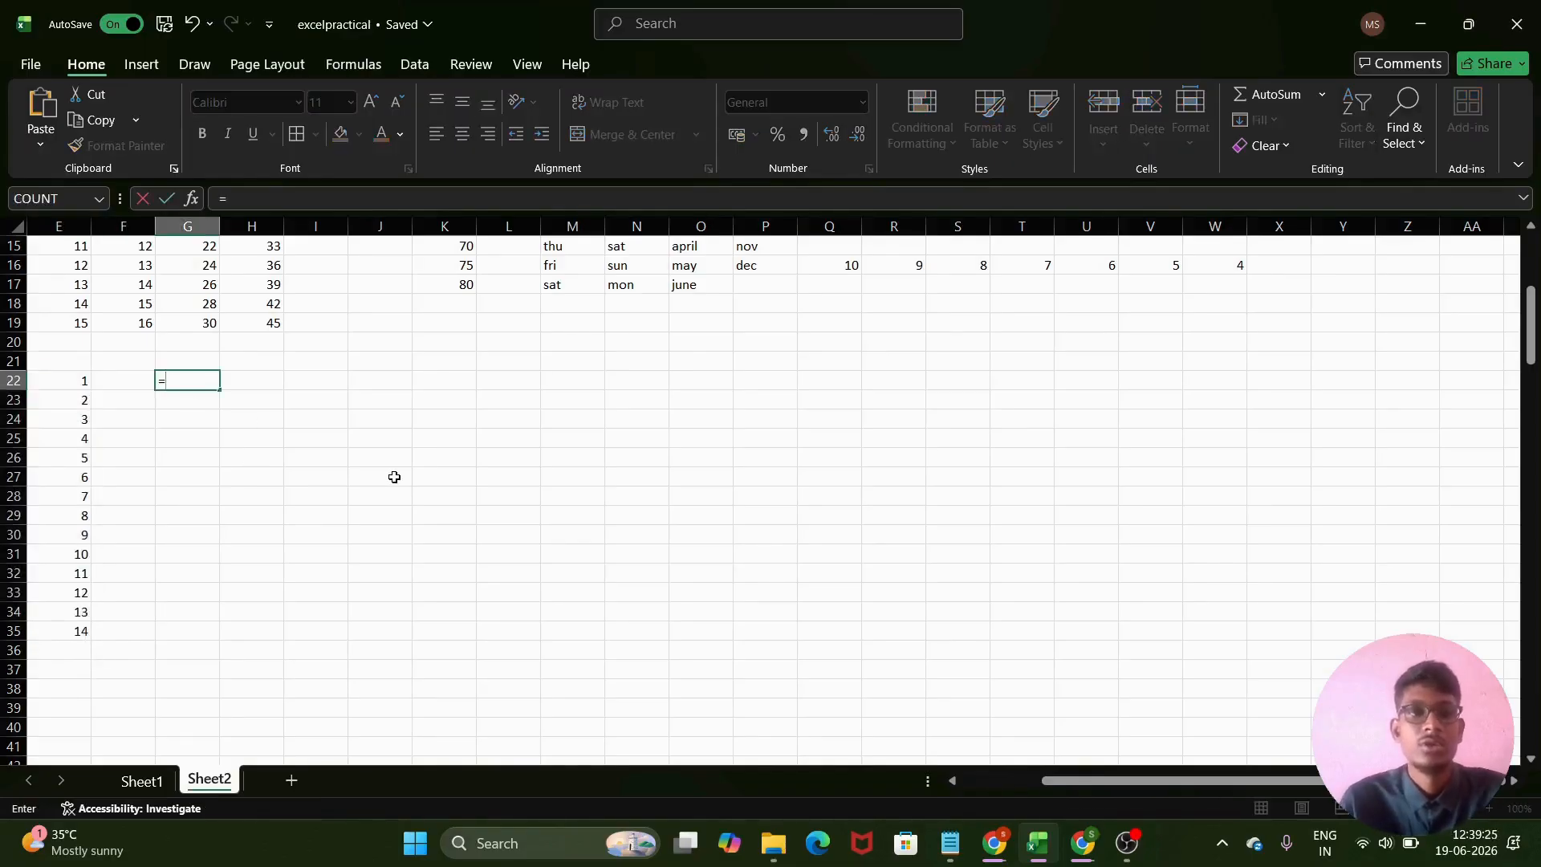
pyautogui.write('se')
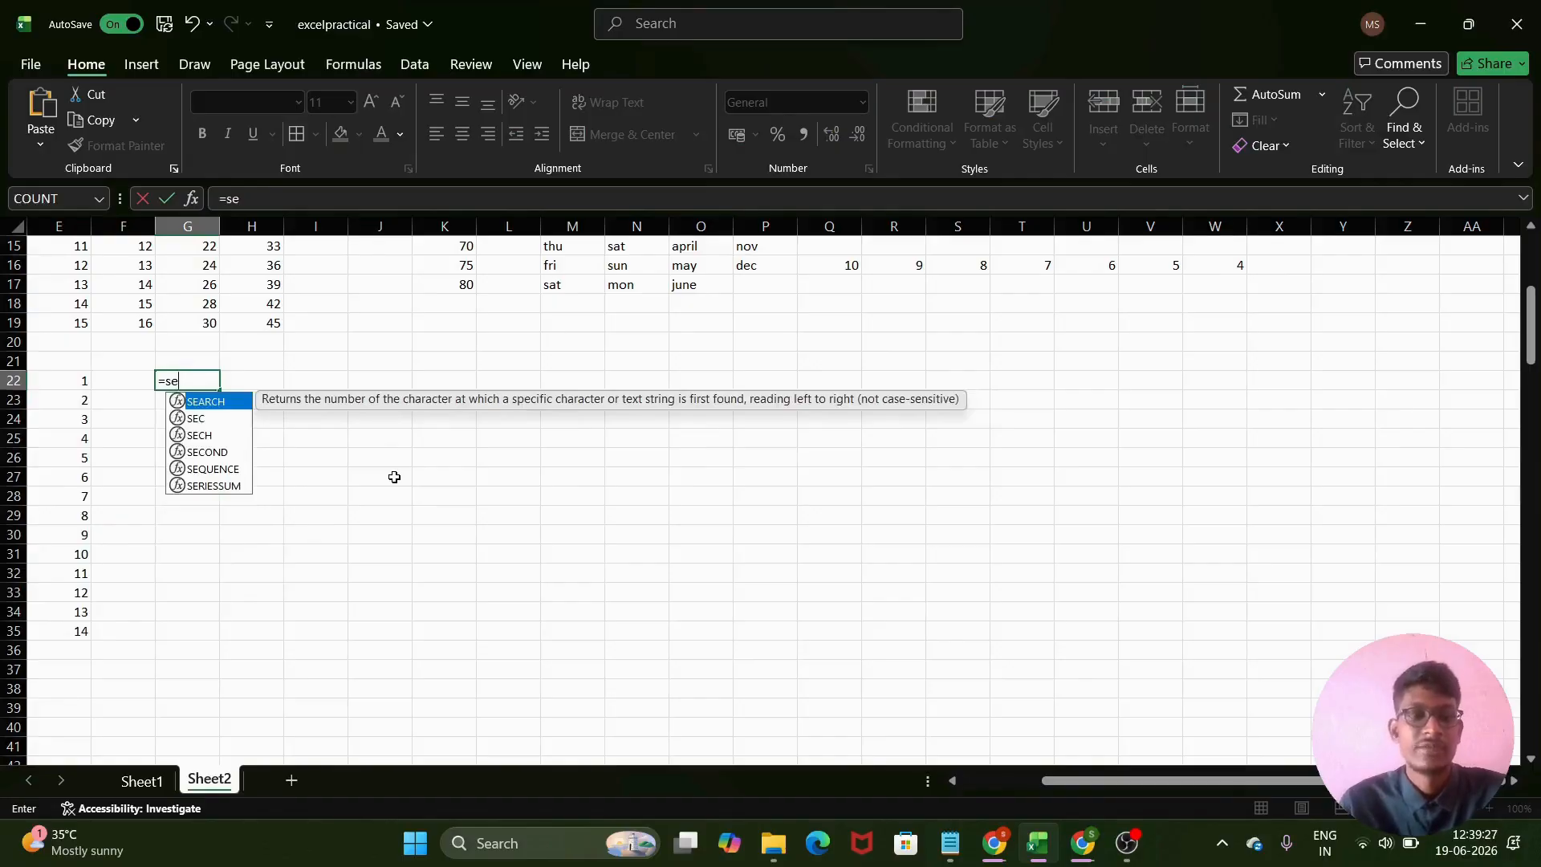
pyautogui.write('q')
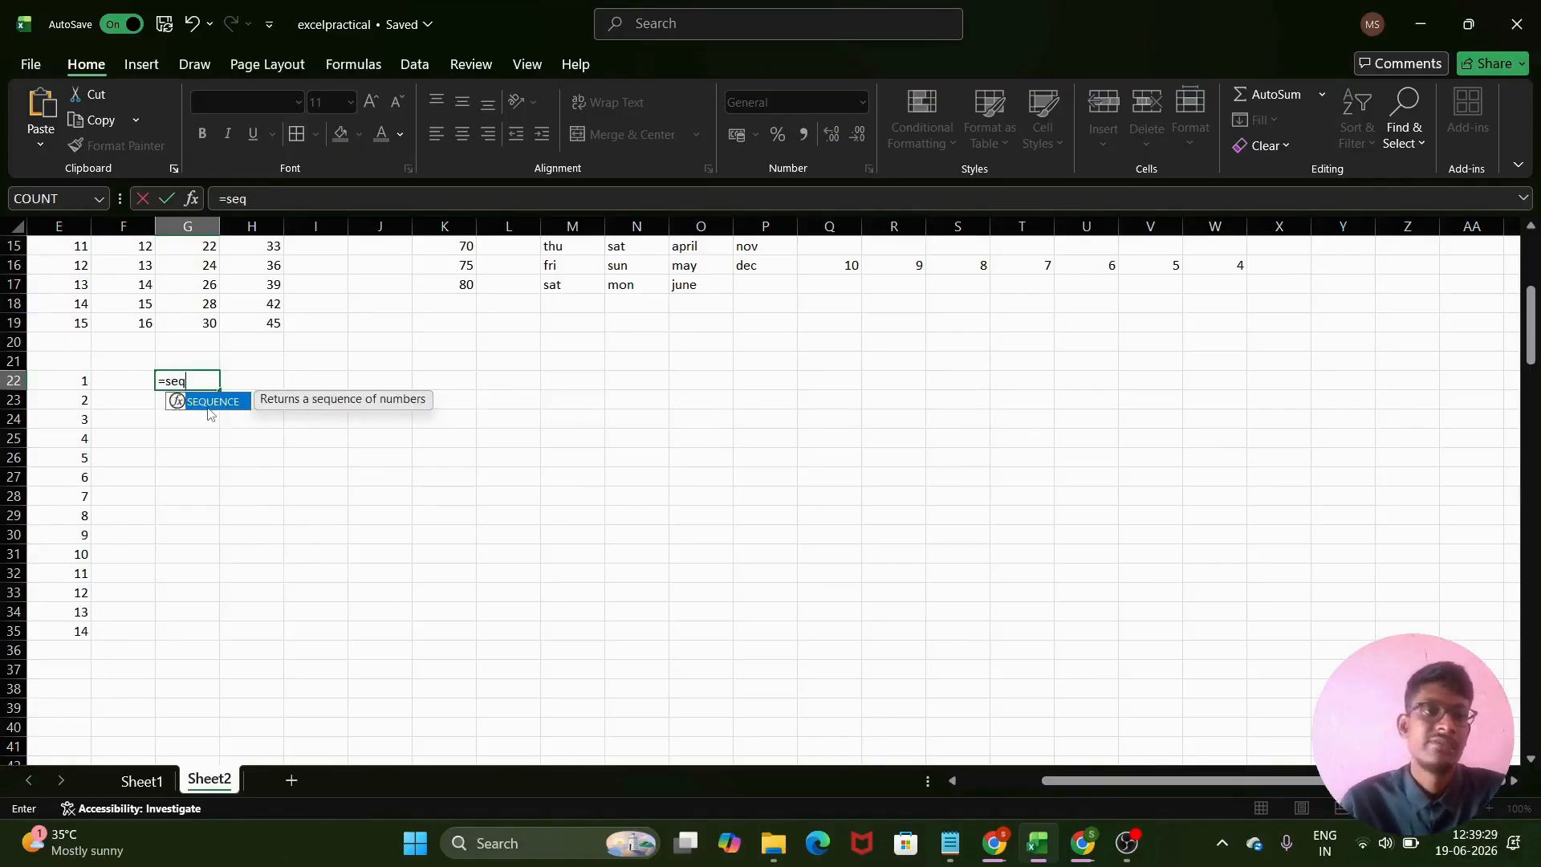
pyautogui.doubleClick(201, 404)
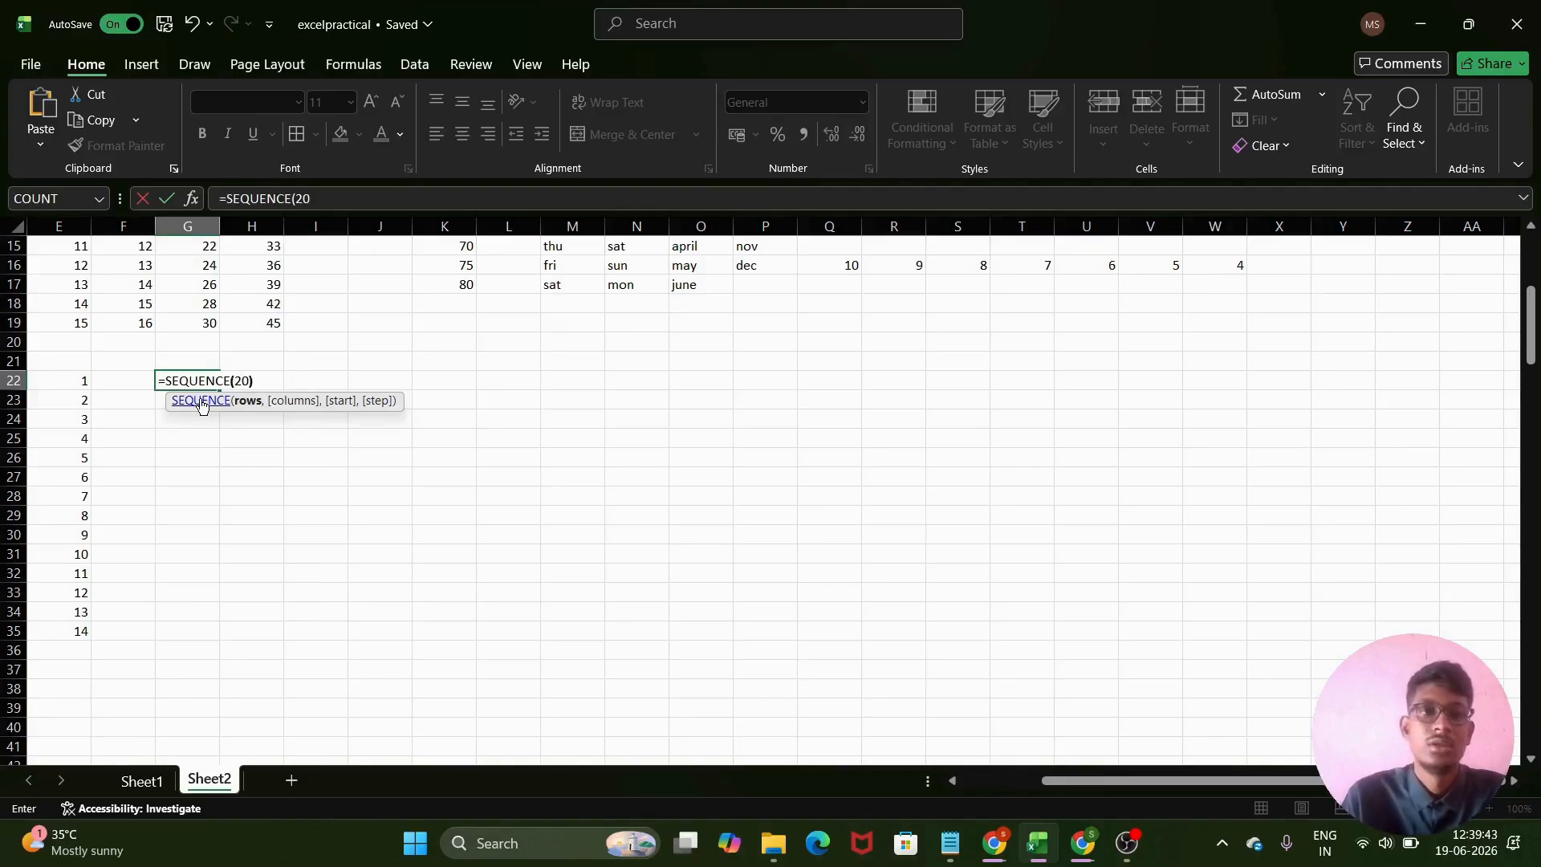
pyautogui.press('Return')
pyautogui.scroll(-1, 258, 487)
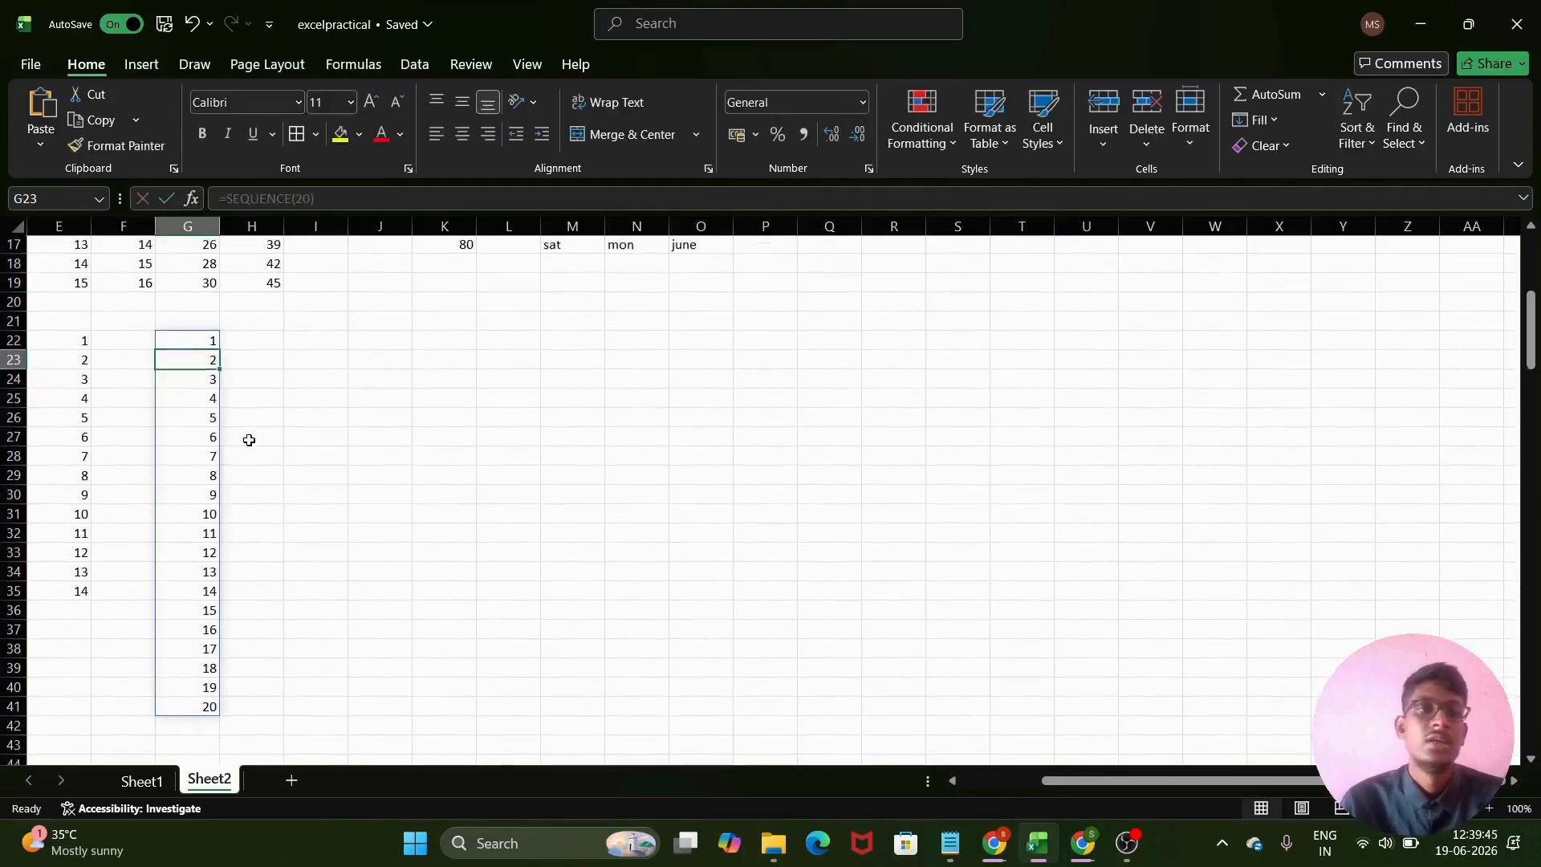
pyautogui.click(241, 417)
pyautogui.moveTo(199, 340); pyautogui.dragTo(200, 361)
pyautogui.moveTo(209, 445); pyautogui.dragTo(185, 702)
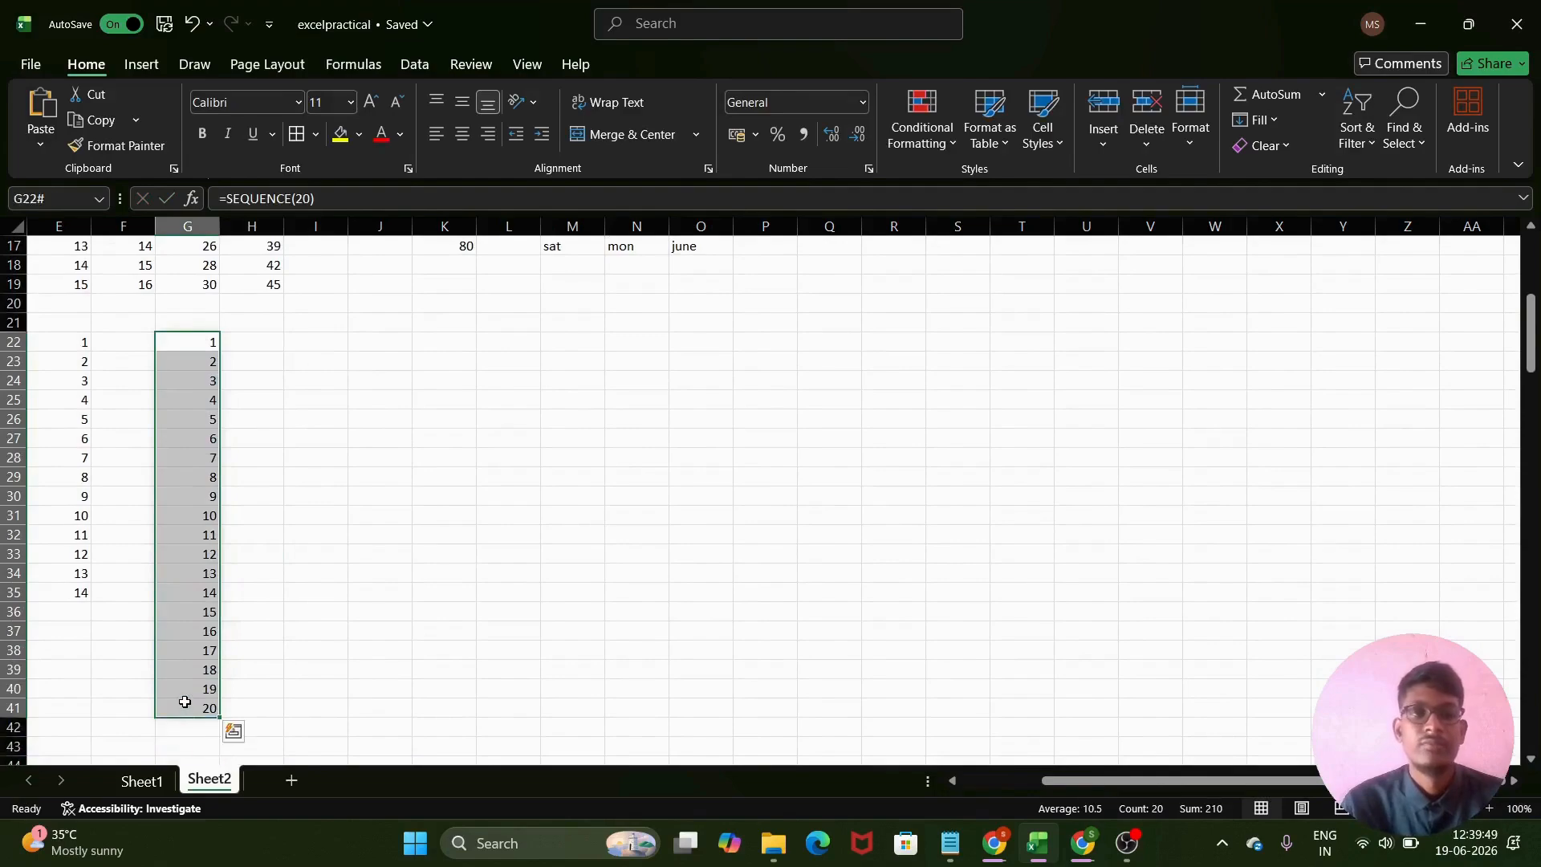
# - Enter =SEQUENCE(10) in I22 to generate the numbers 1 to 10 down column I
pyautogui.click(295, 343)
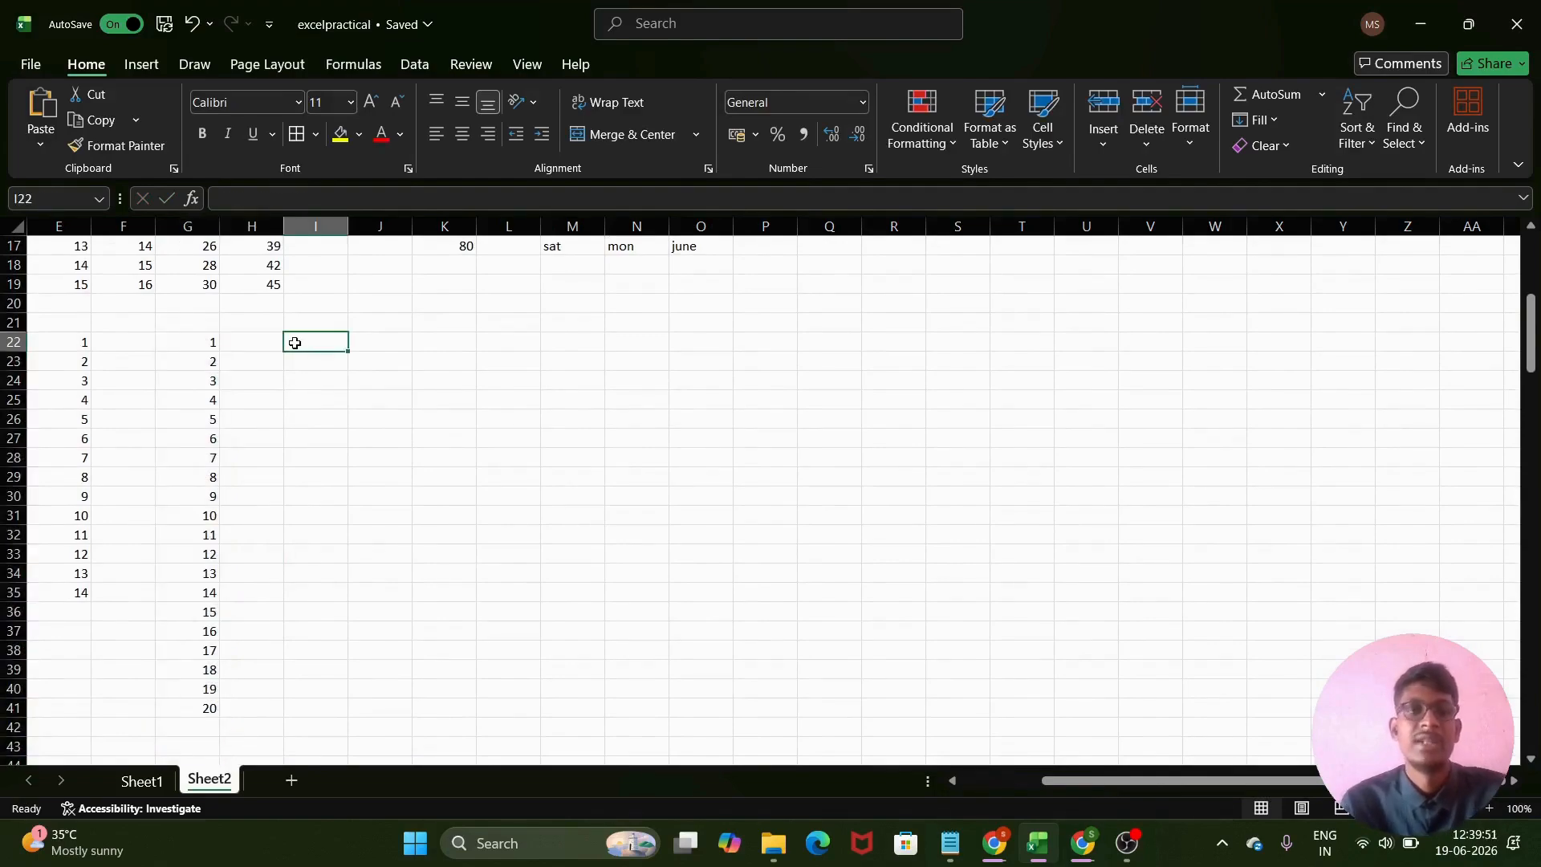
pyautogui.write('=se')
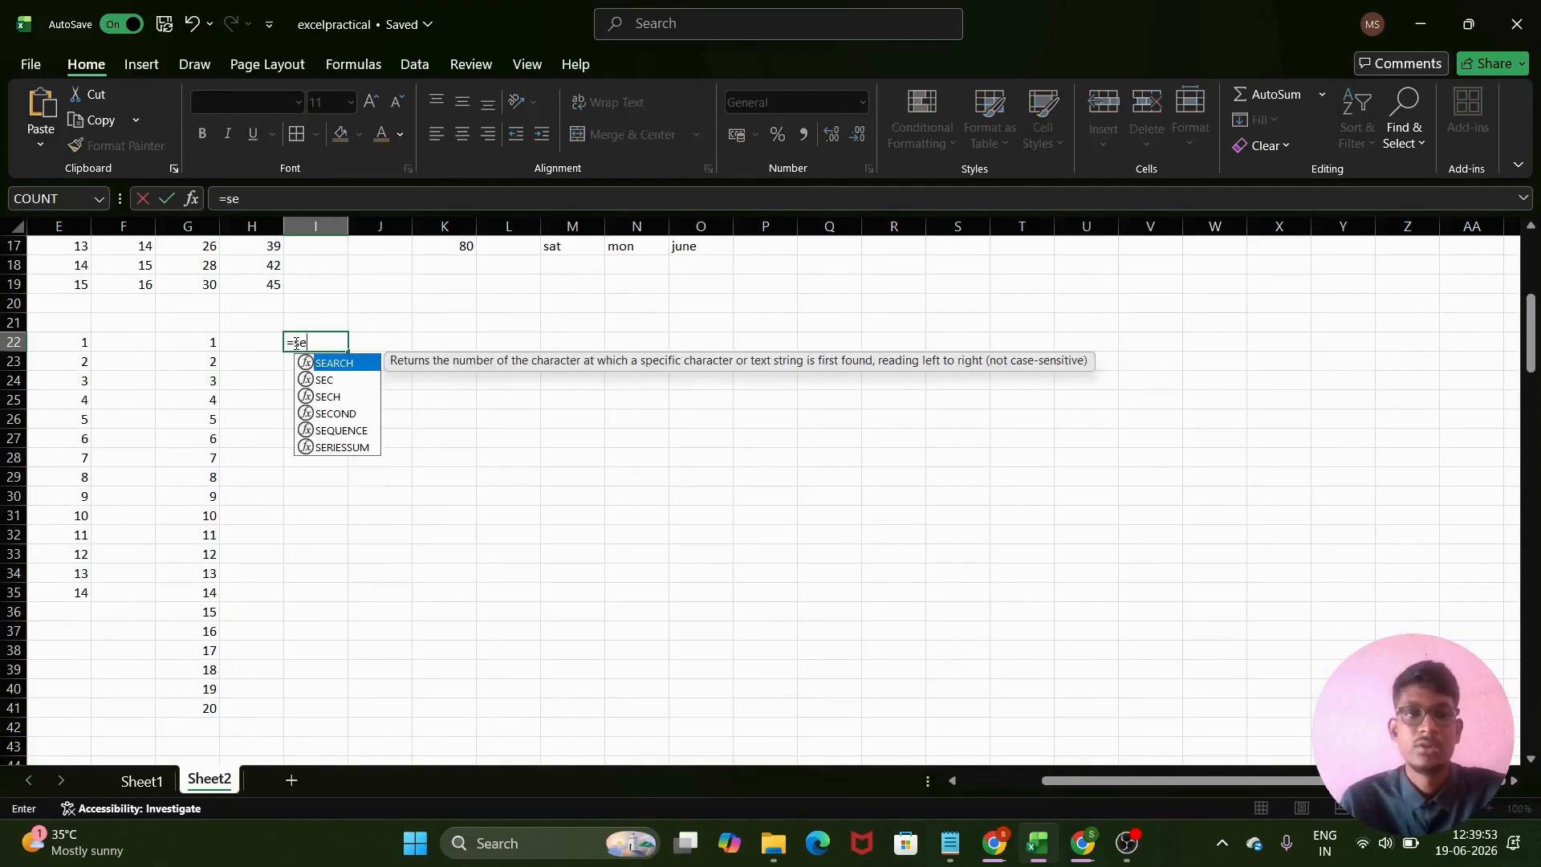
pyautogui.click(343, 431)
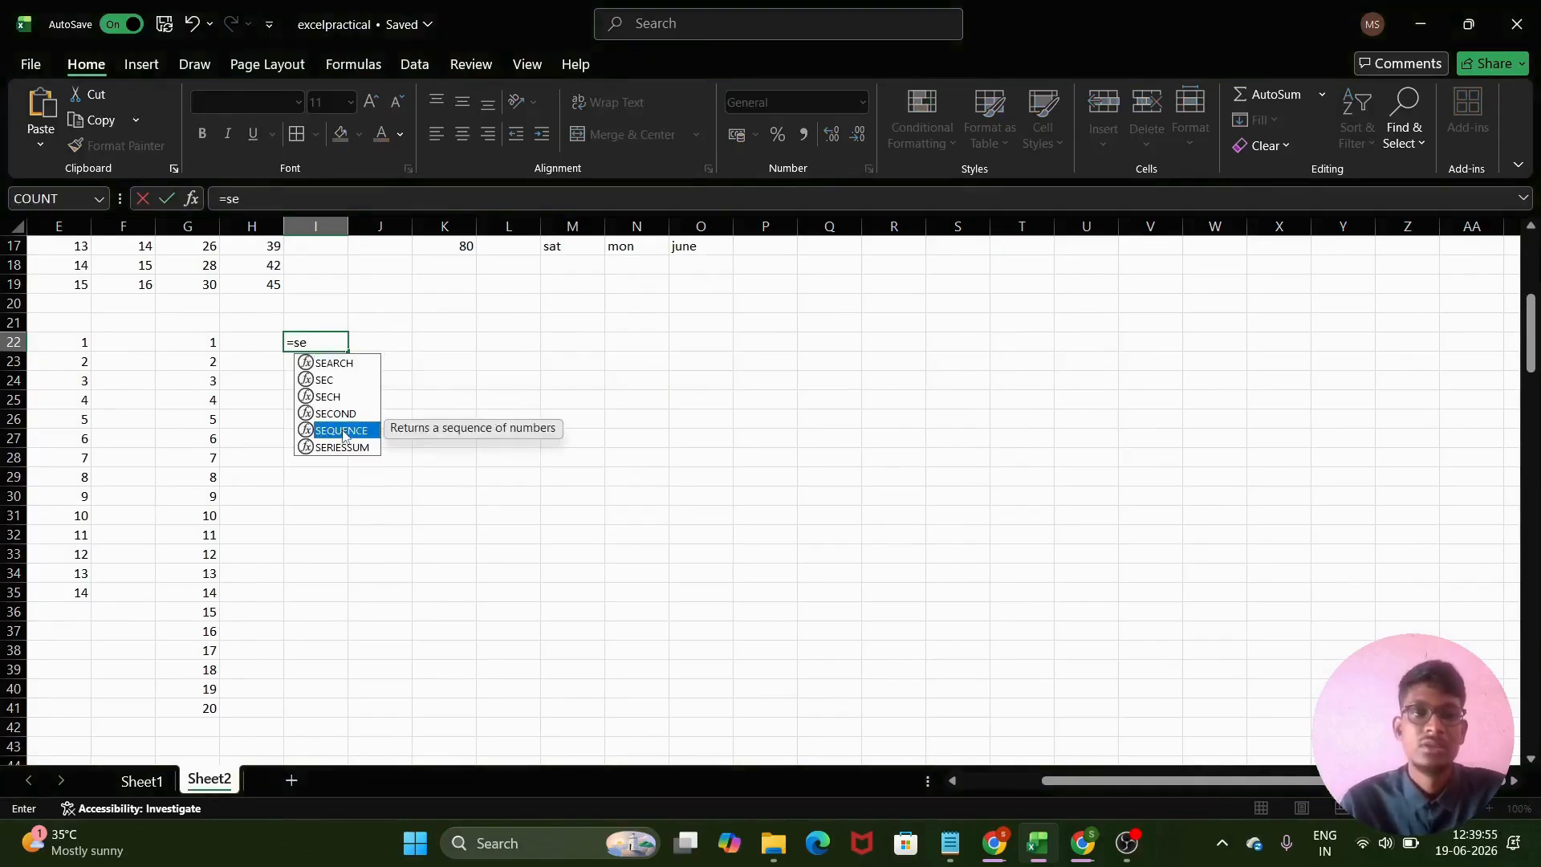
pyautogui.doubleClick(342, 430)
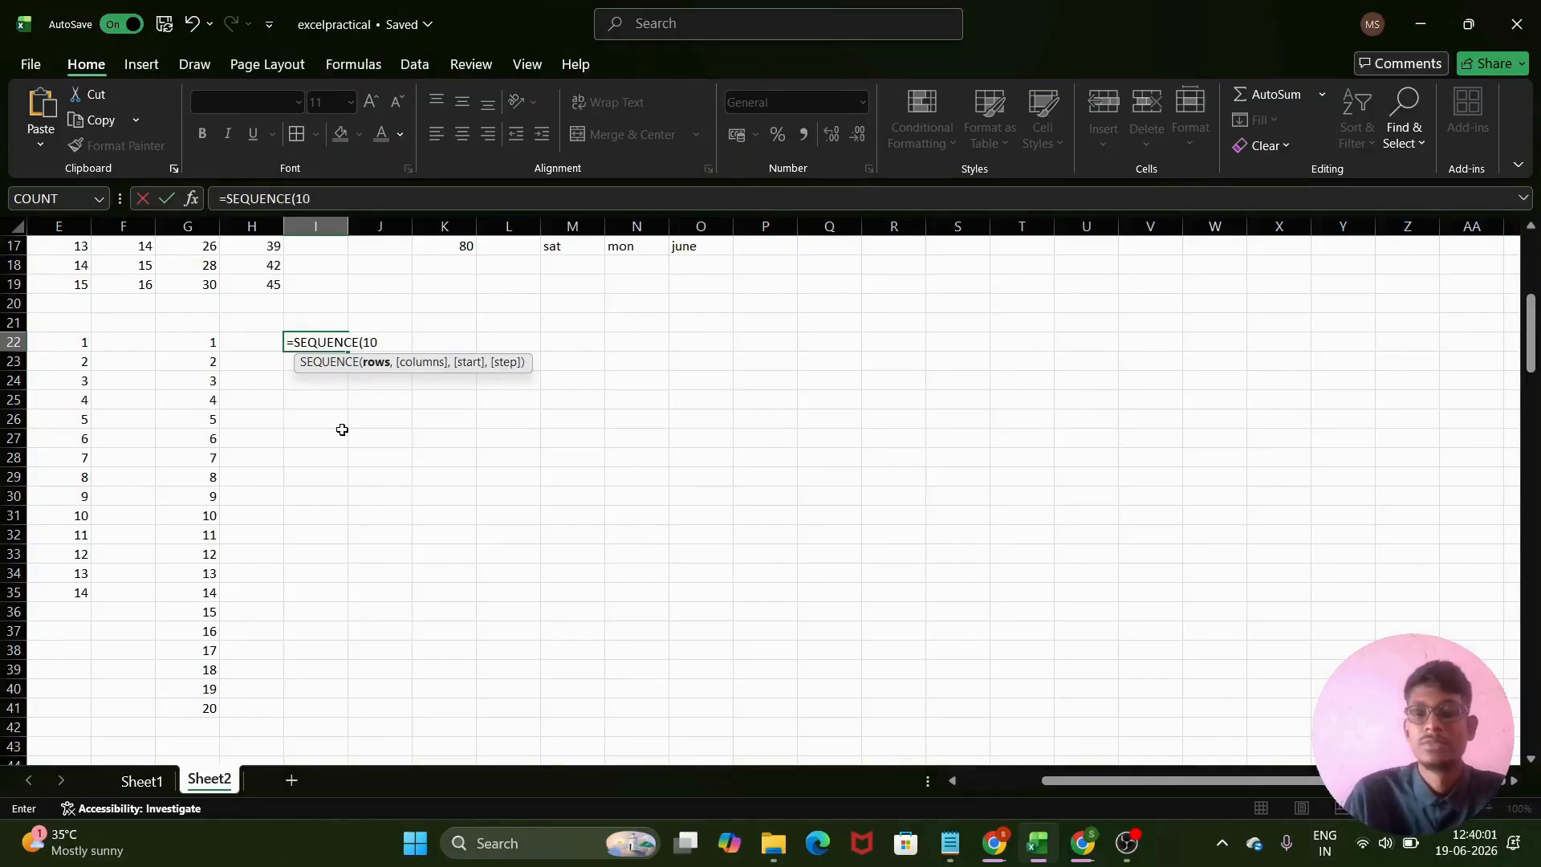
pyautogui.write('10)')
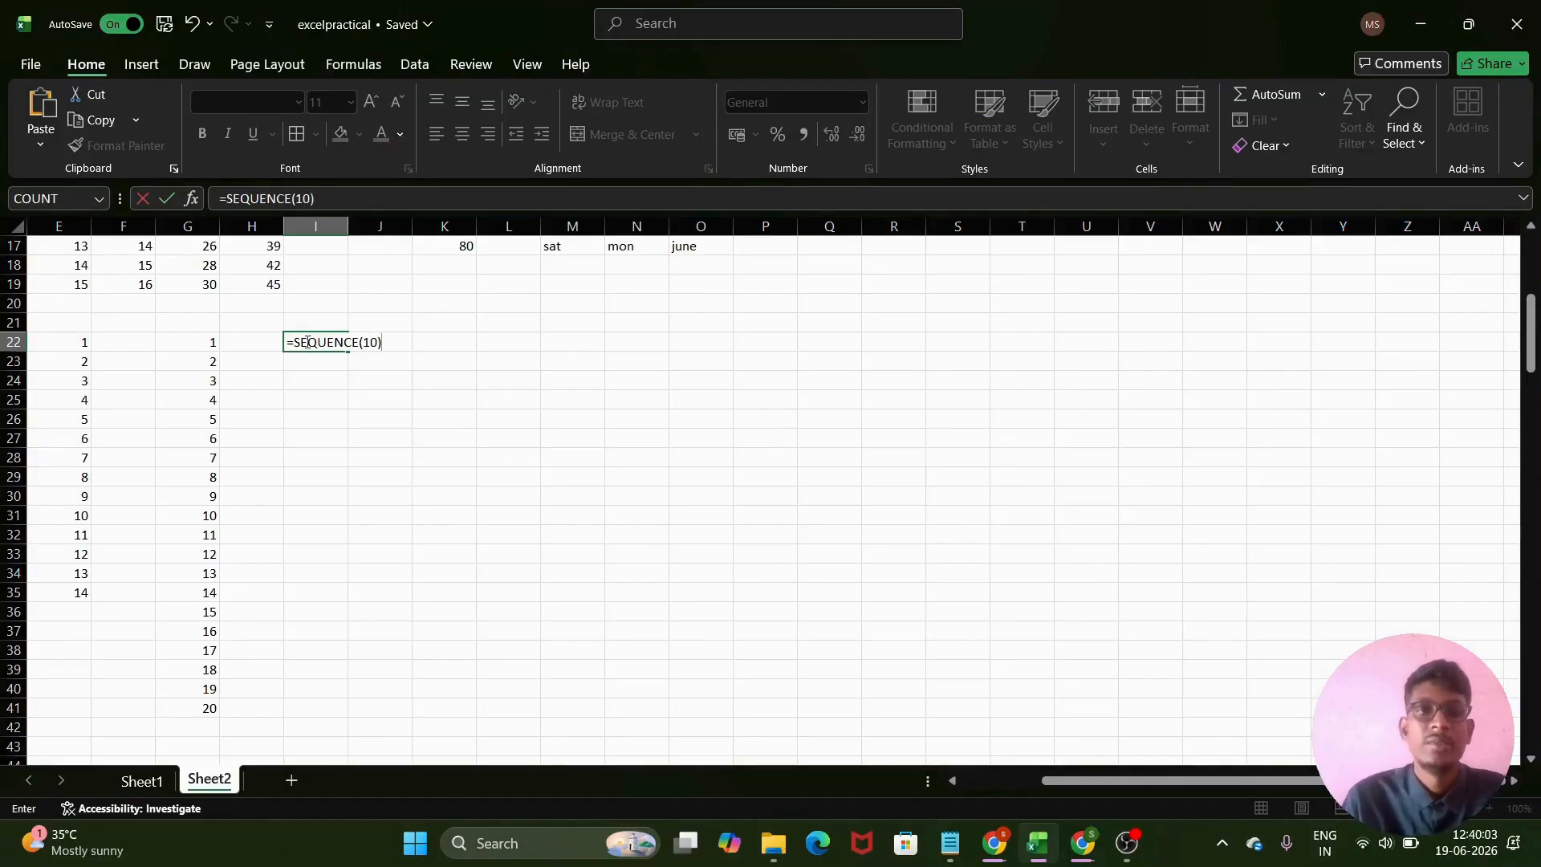
pyautogui.click(378, 342)
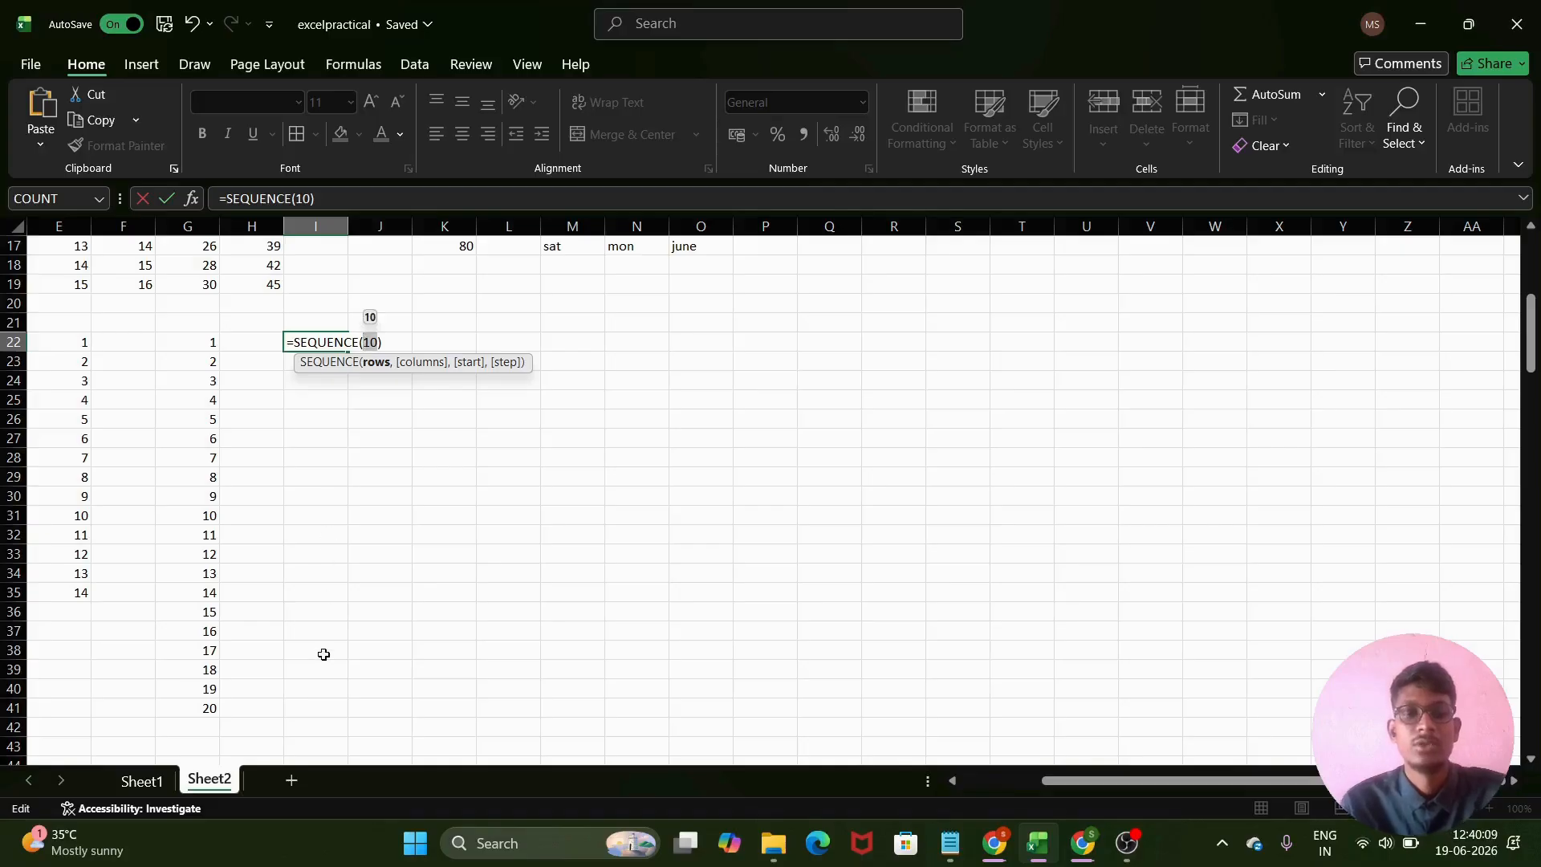
pyautogui.press('XF86AudioLowerVolume')
pyautogui.press('XF86AudioLowerVolume')
pyautogui.press('XF86AudioLowerVolume')
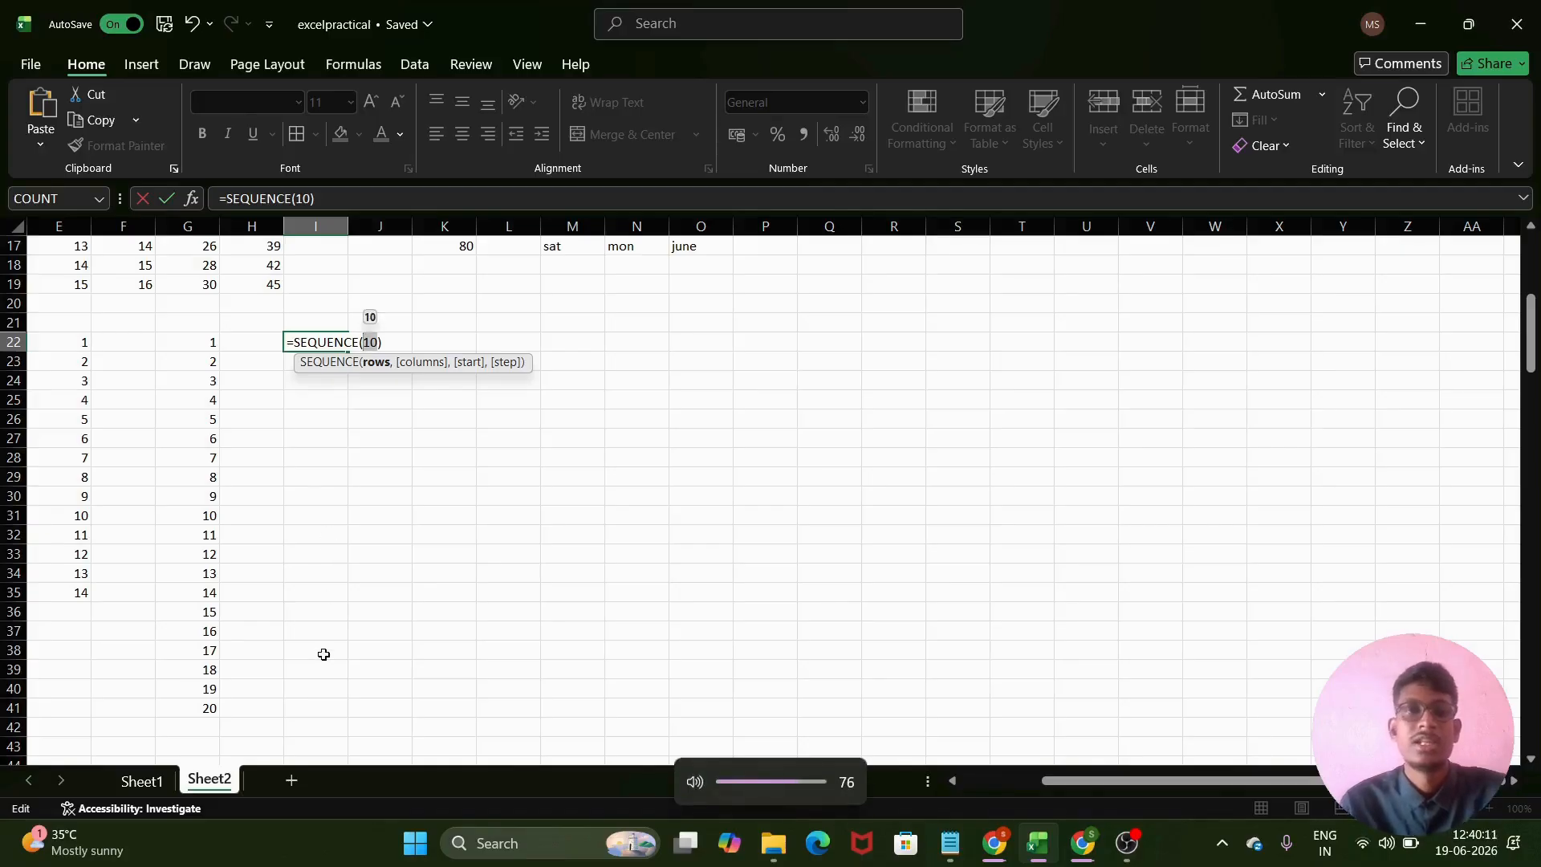
pyautogui.press('XF86AudioRaiseVolume')
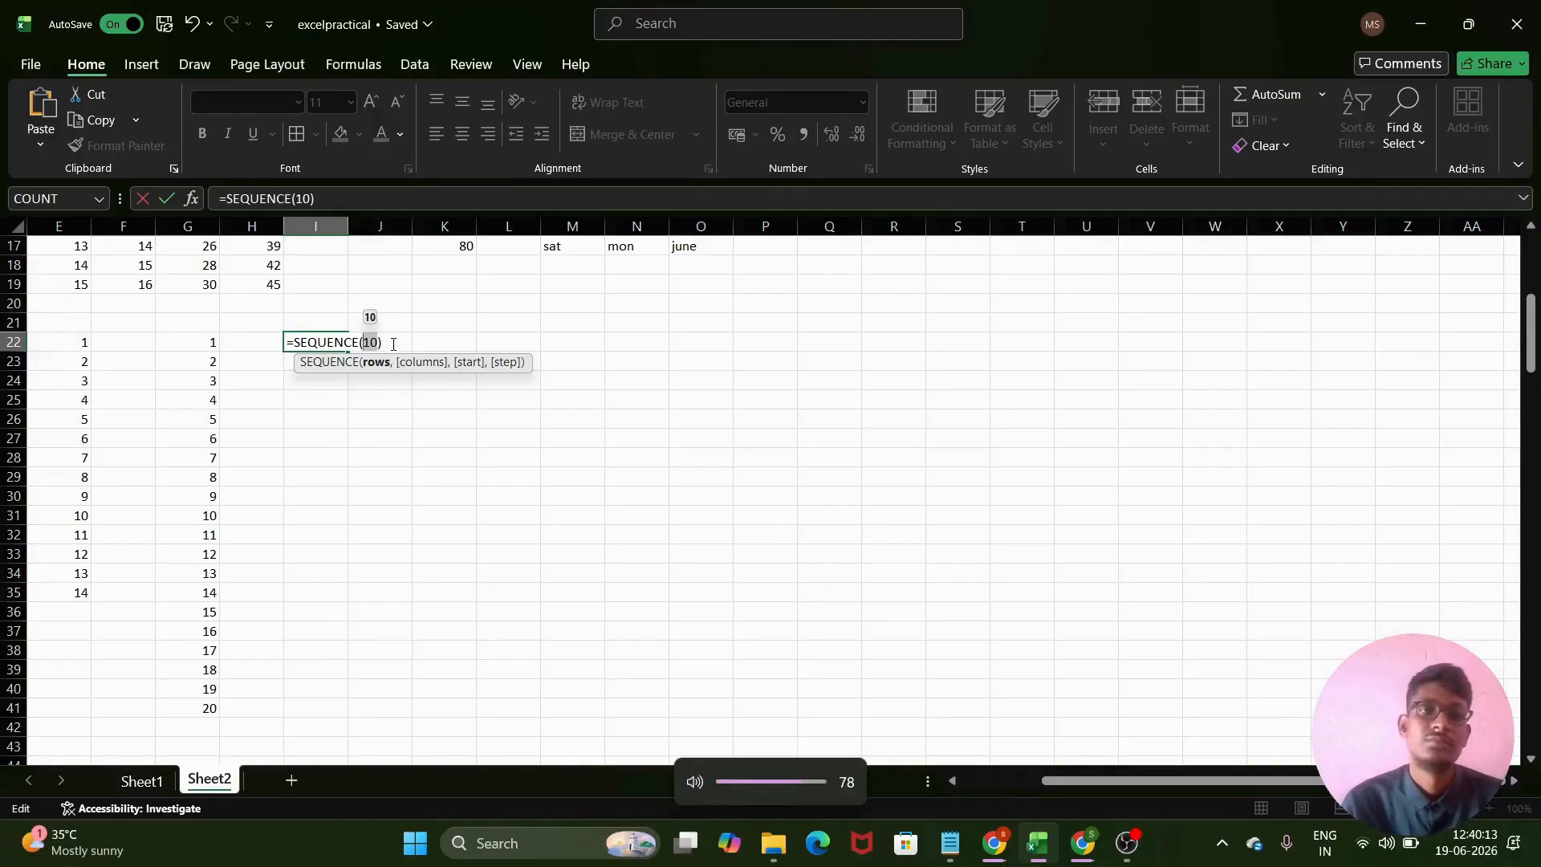
pyautogui.press('Return')
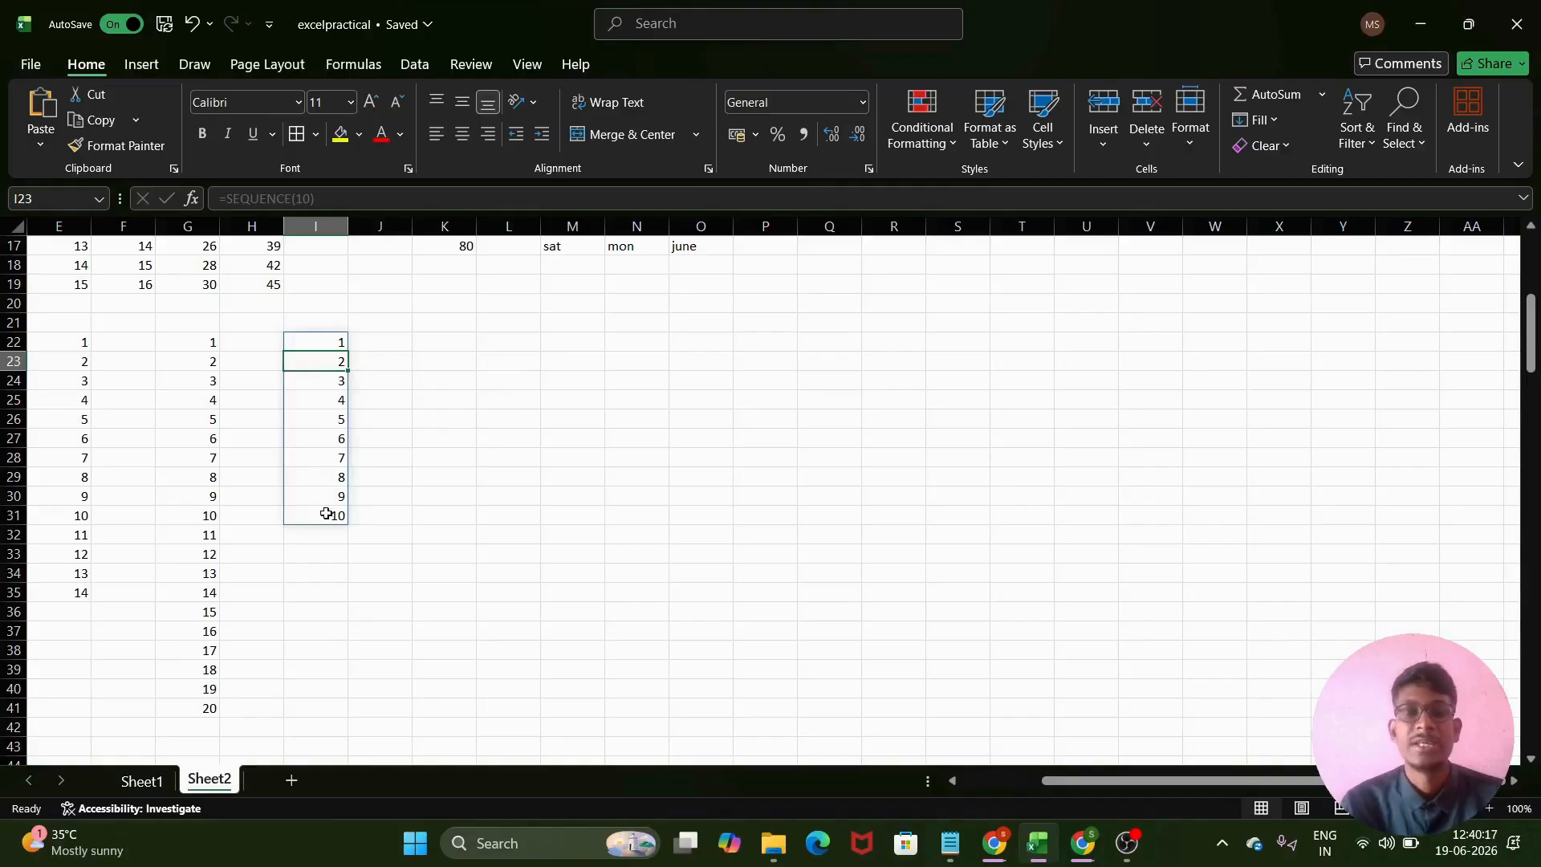
pyautogui.click(394, 347)
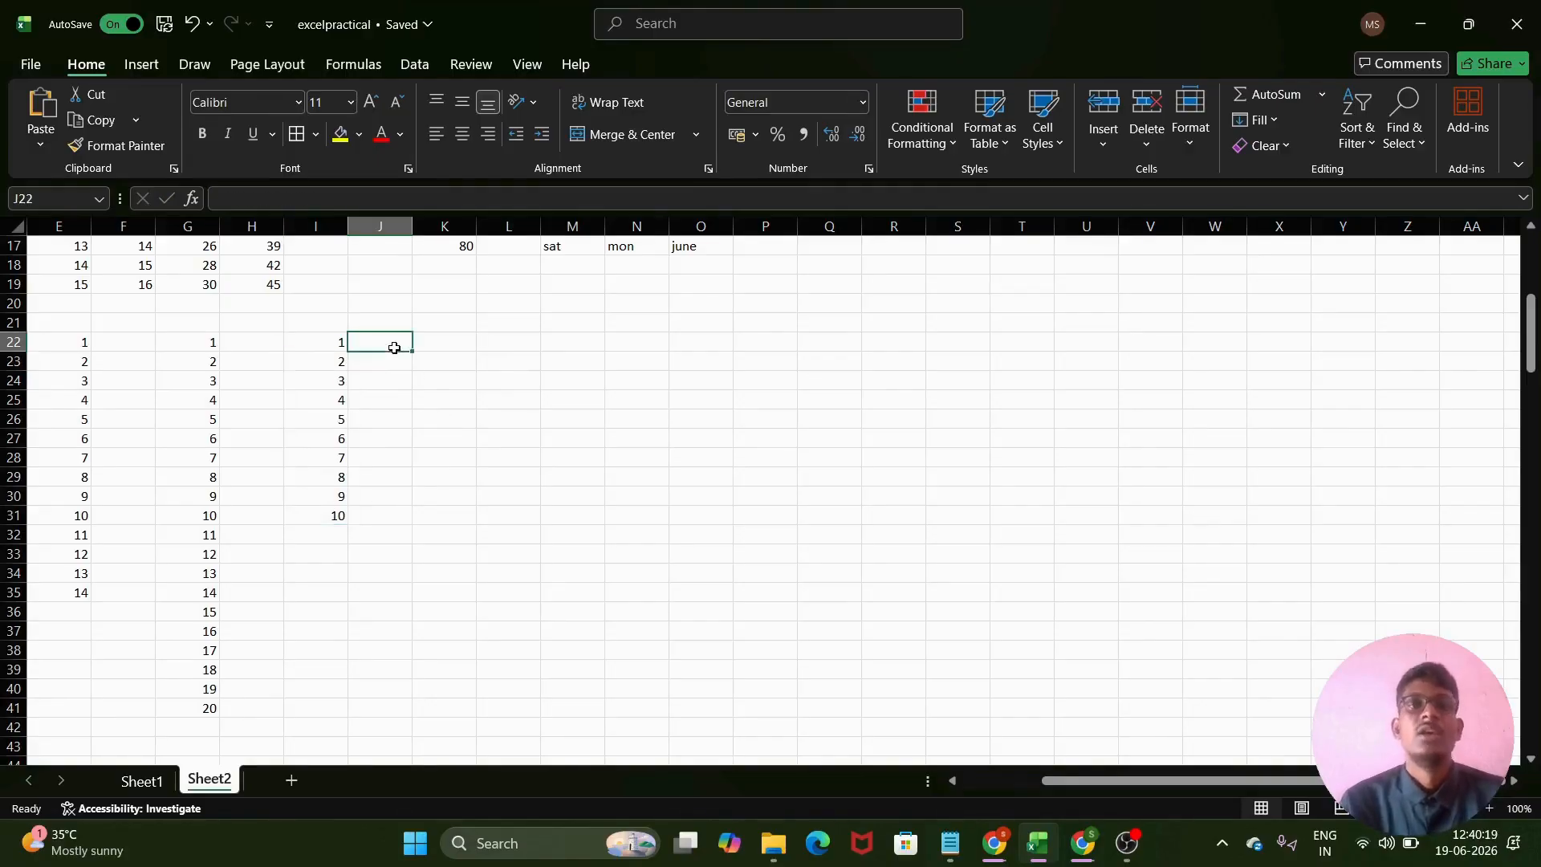
pyautogui.click(438, 345)
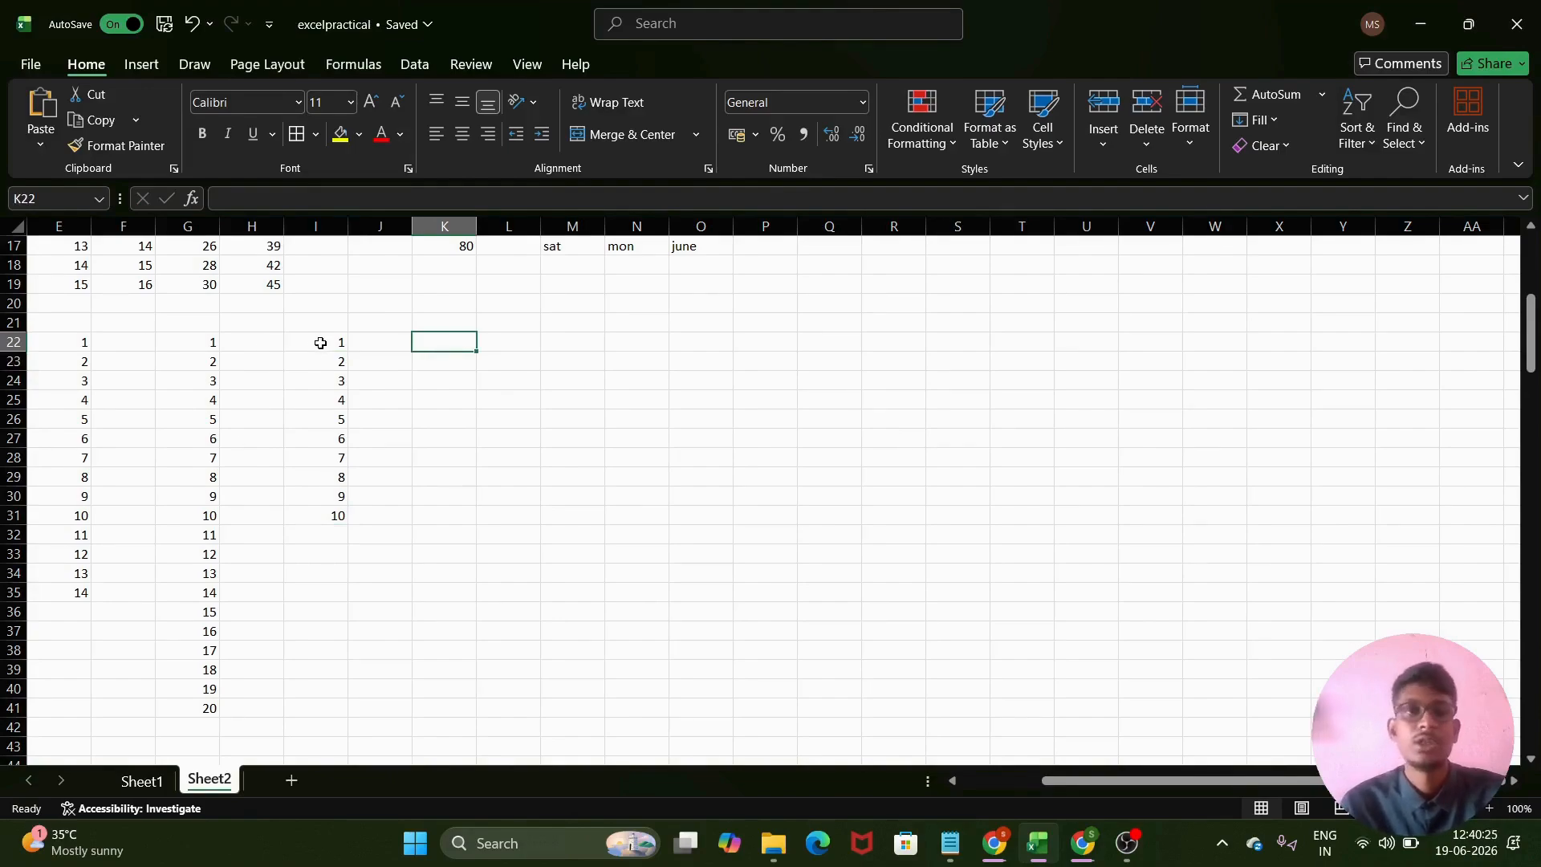
# - Convert the student data in B128:I138 into a table with headers
pyautogui.click(452, 422)
pyautogui.scroll(-20, 453, 422)
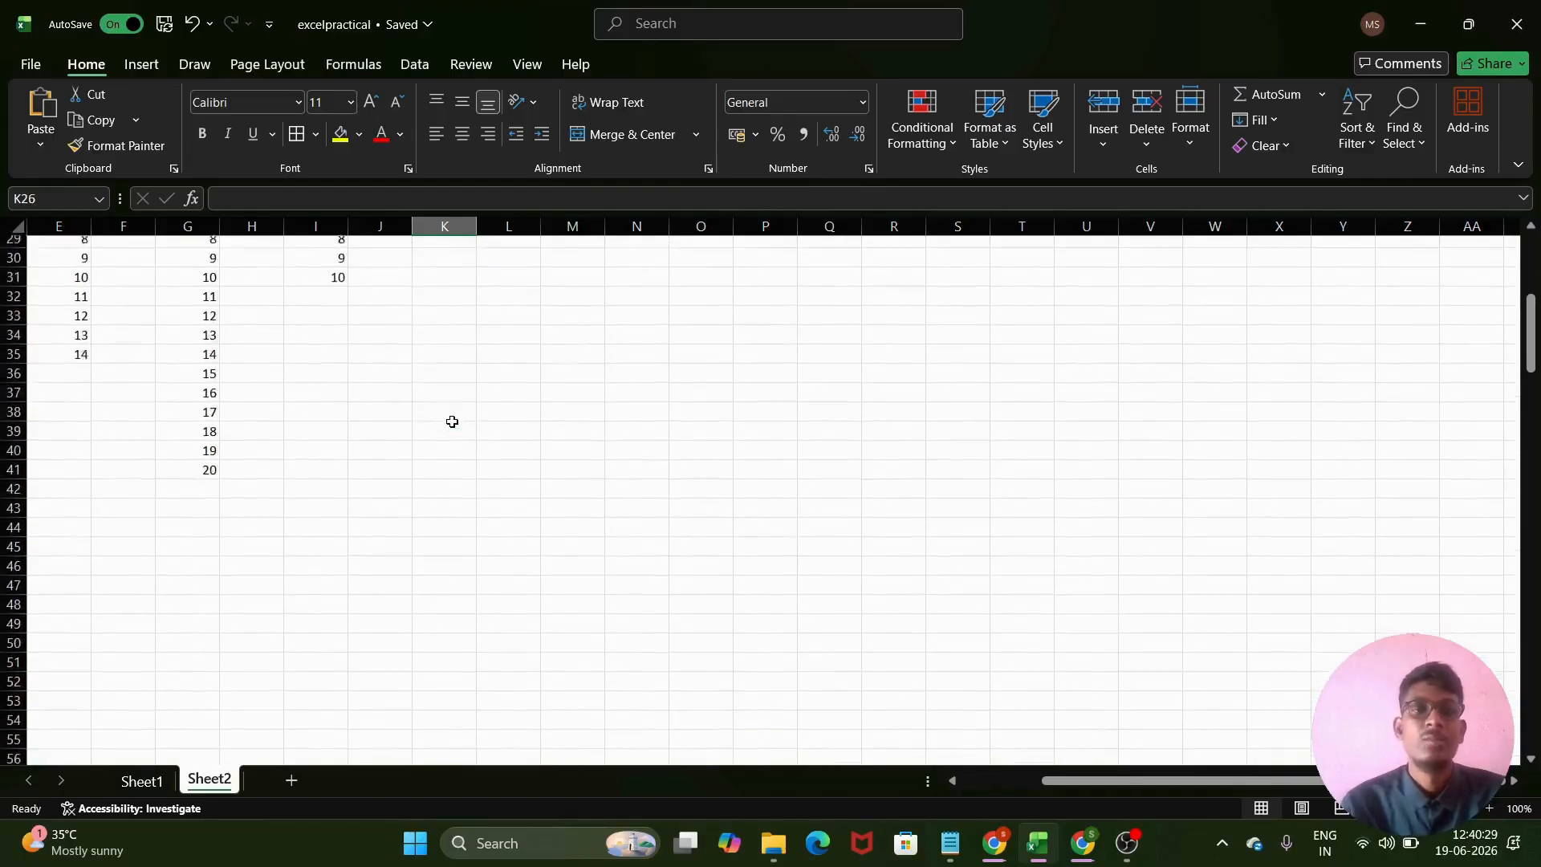
pyautogui.scroll(1, 452, 423)
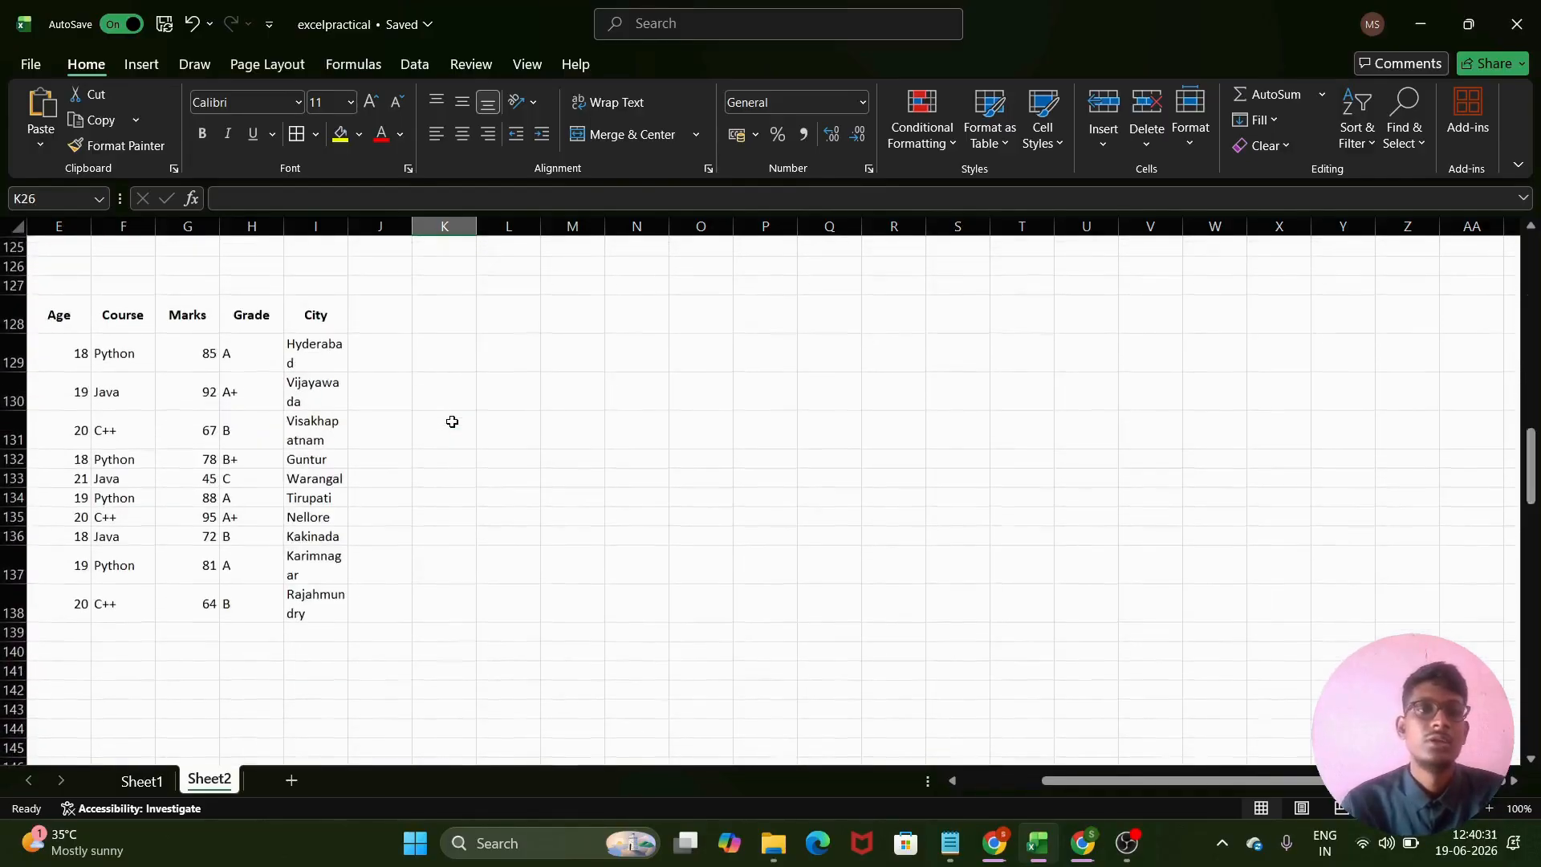
pyautogui.hscroll(-4, 148, 406)
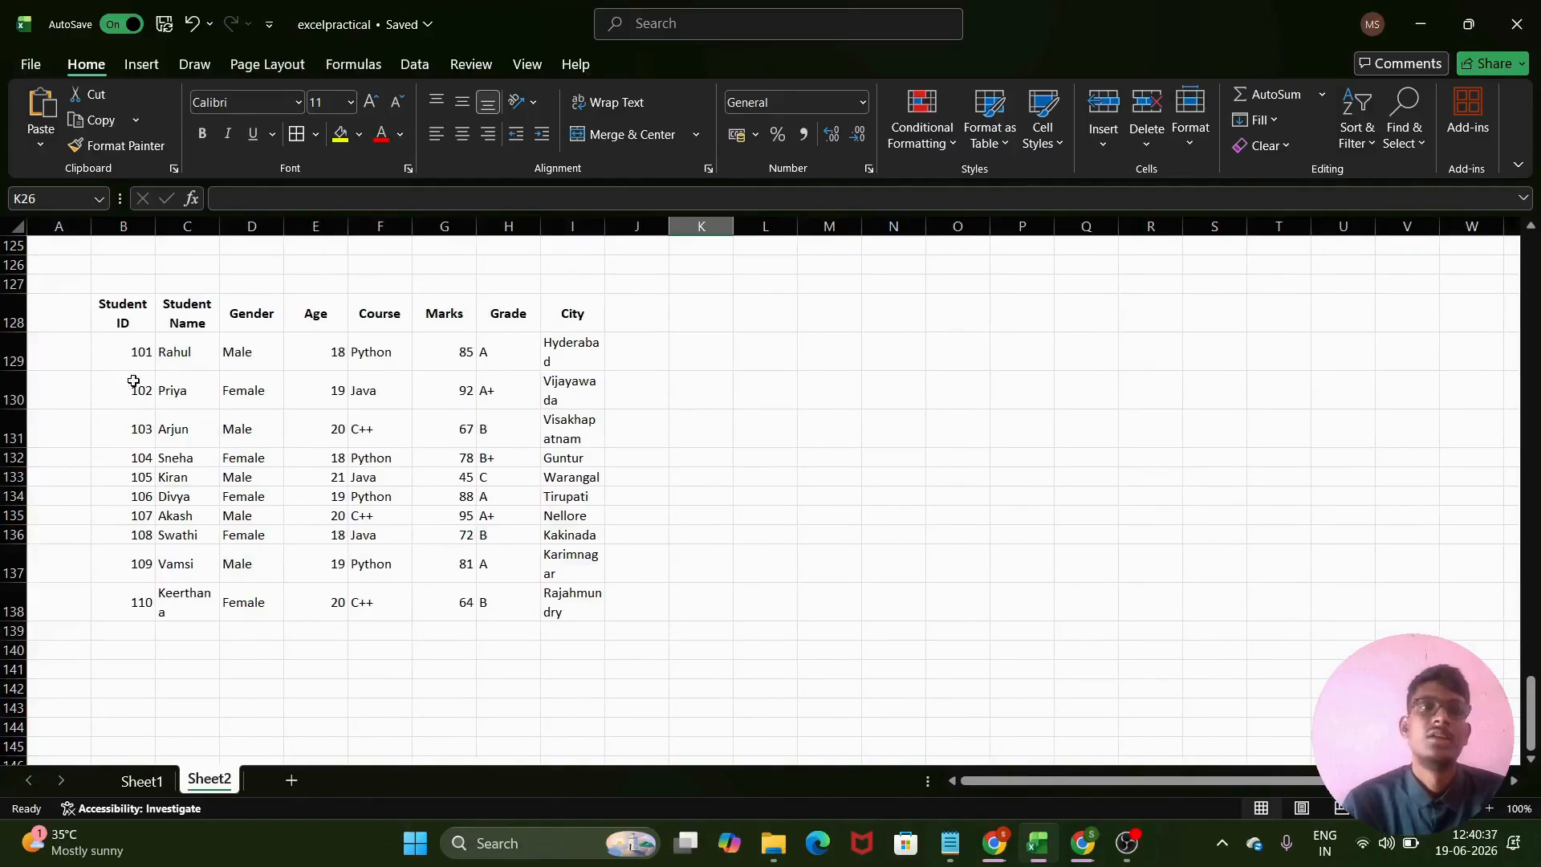
pyautogui.moveTo(112, 300); pyautogui.dragTo(555, 613)
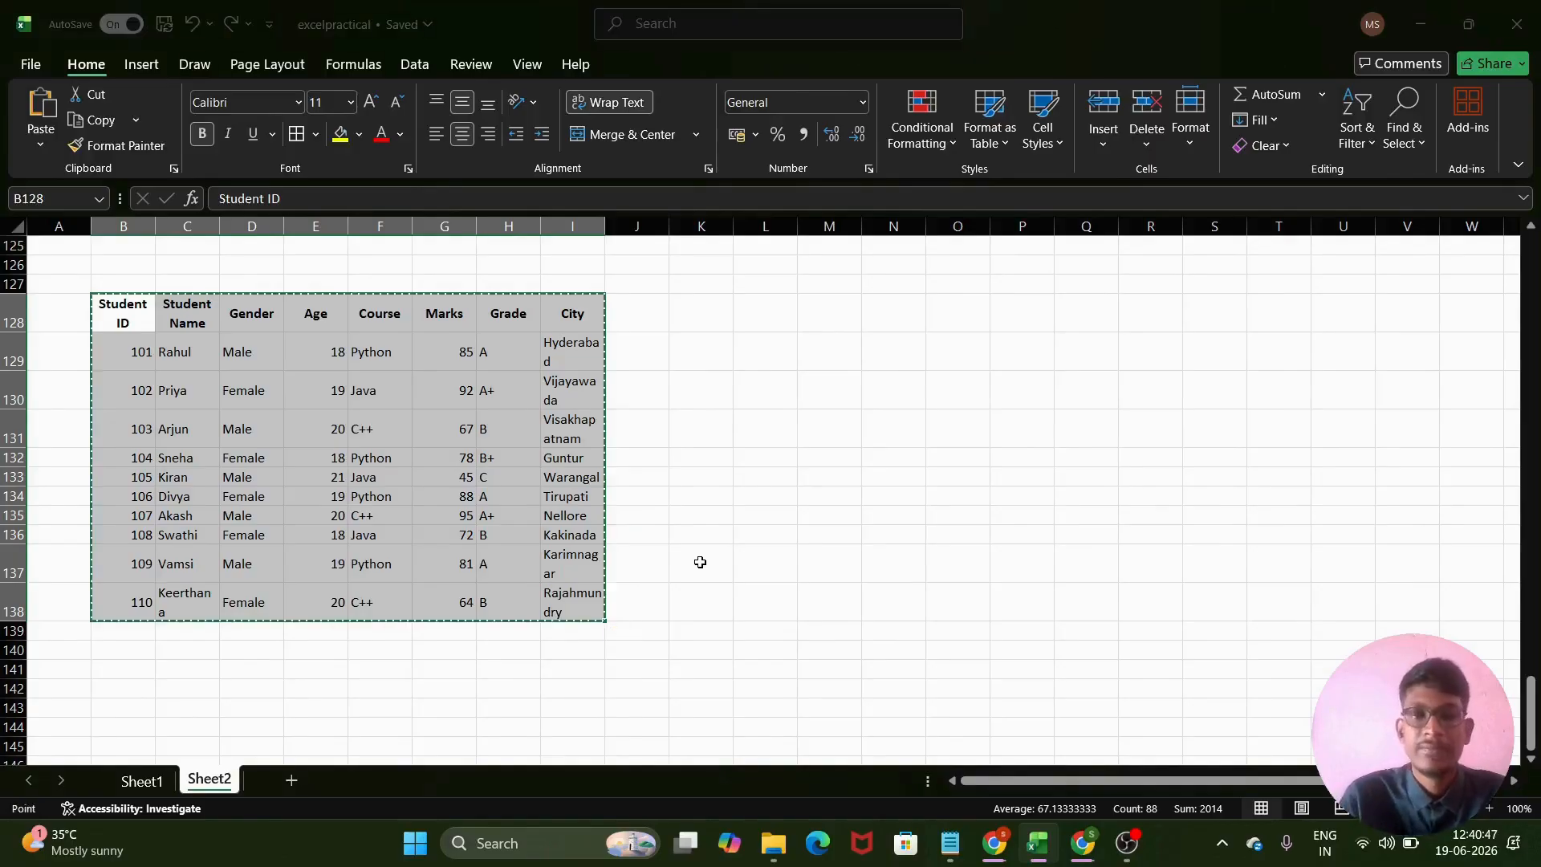
pyautogui.hotkey('ctrl', 't')
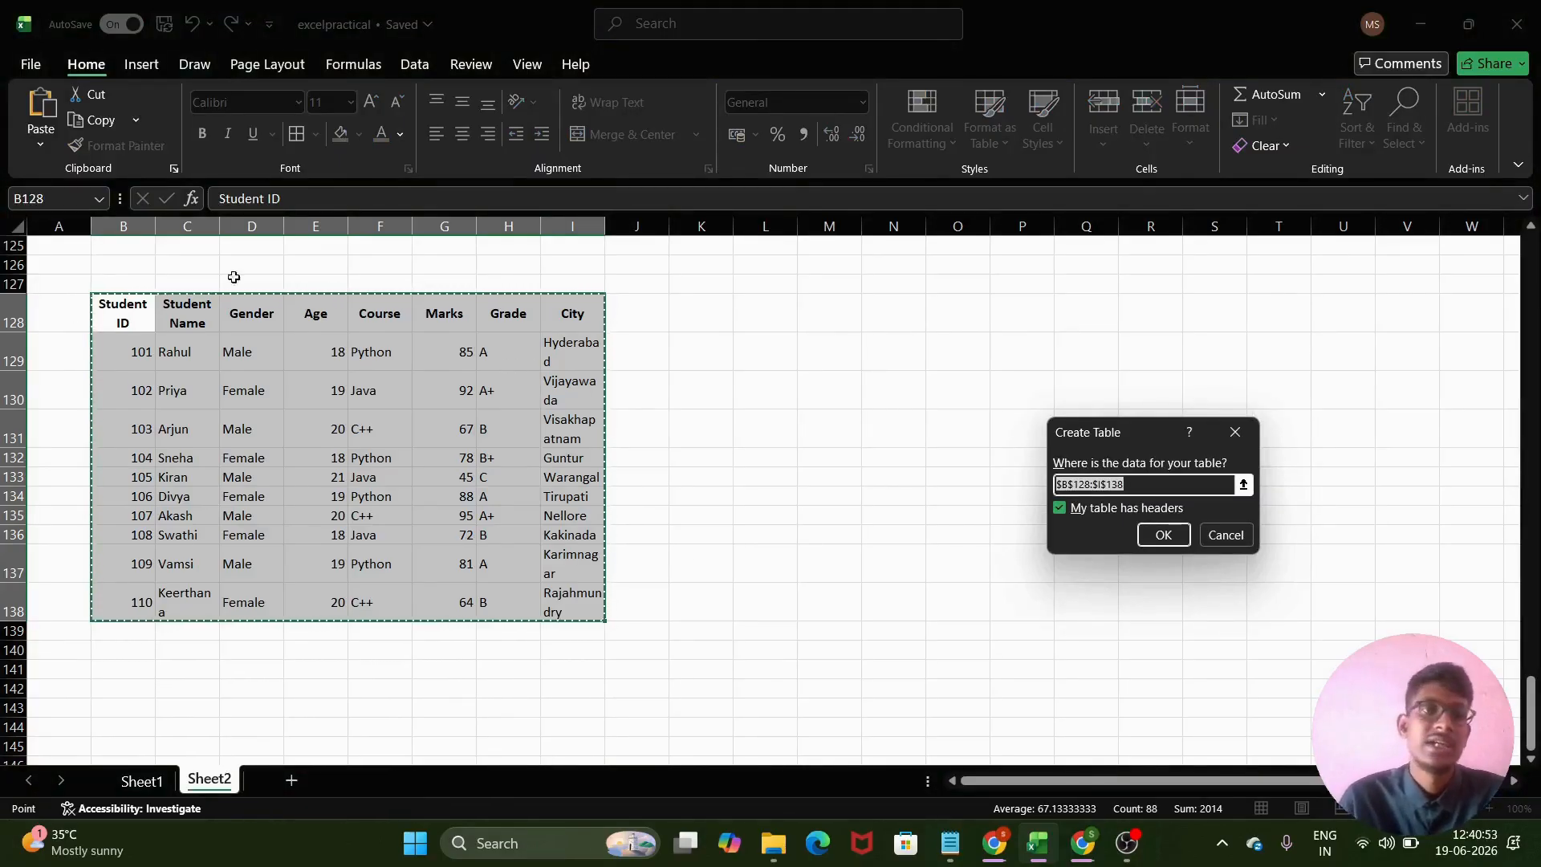
pyautogui.click(1163, 534)
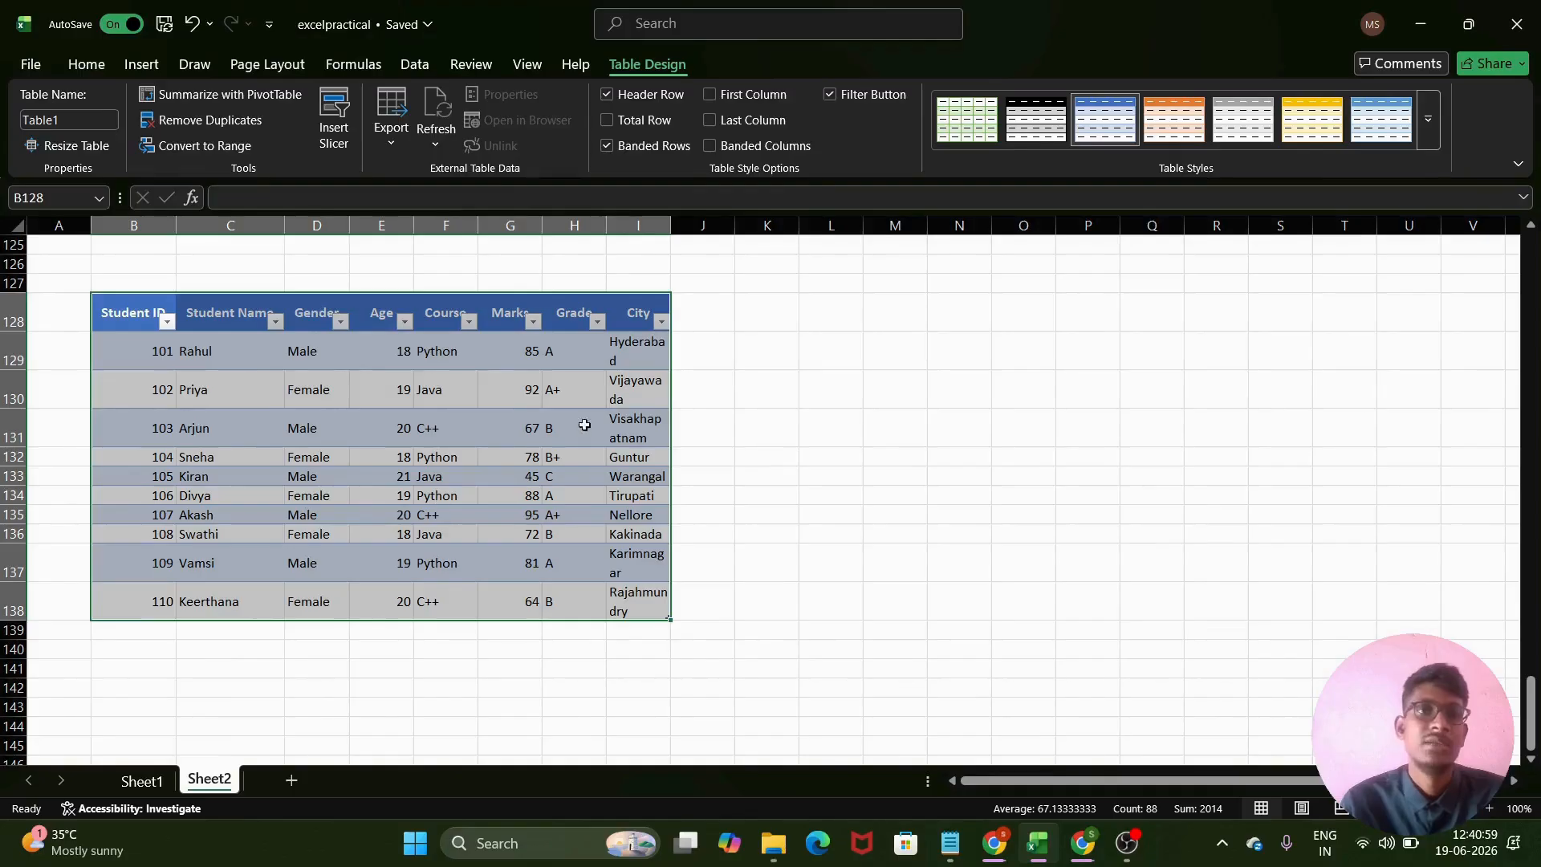
pyautogui.click(747, 438)
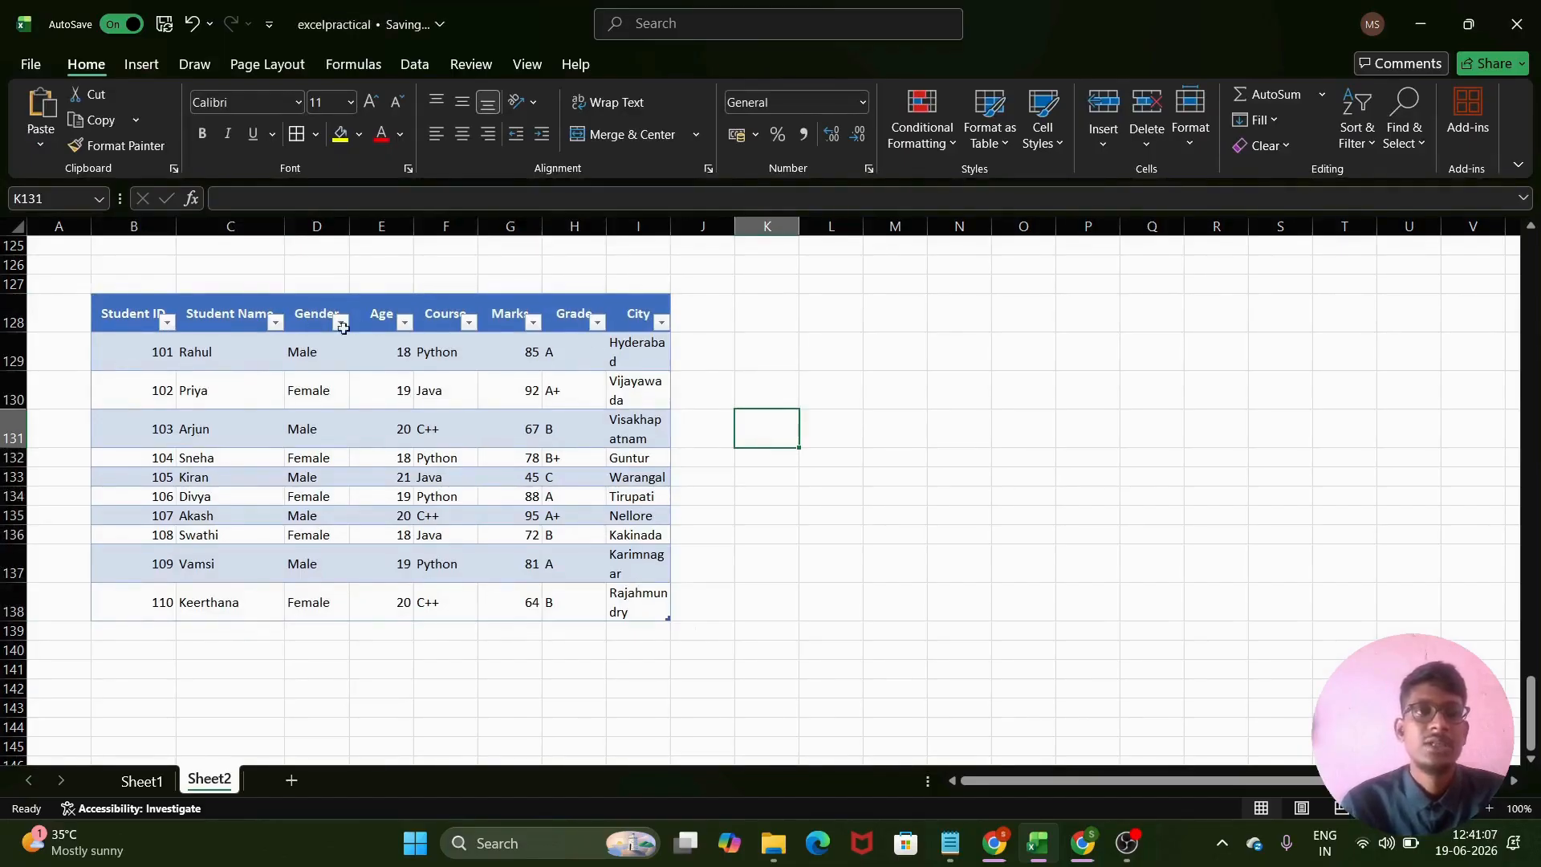
# - Sort the student table by Student ID from smallest to largest, followed by Age from smallest to largest
pyautogui.click(167, 325)
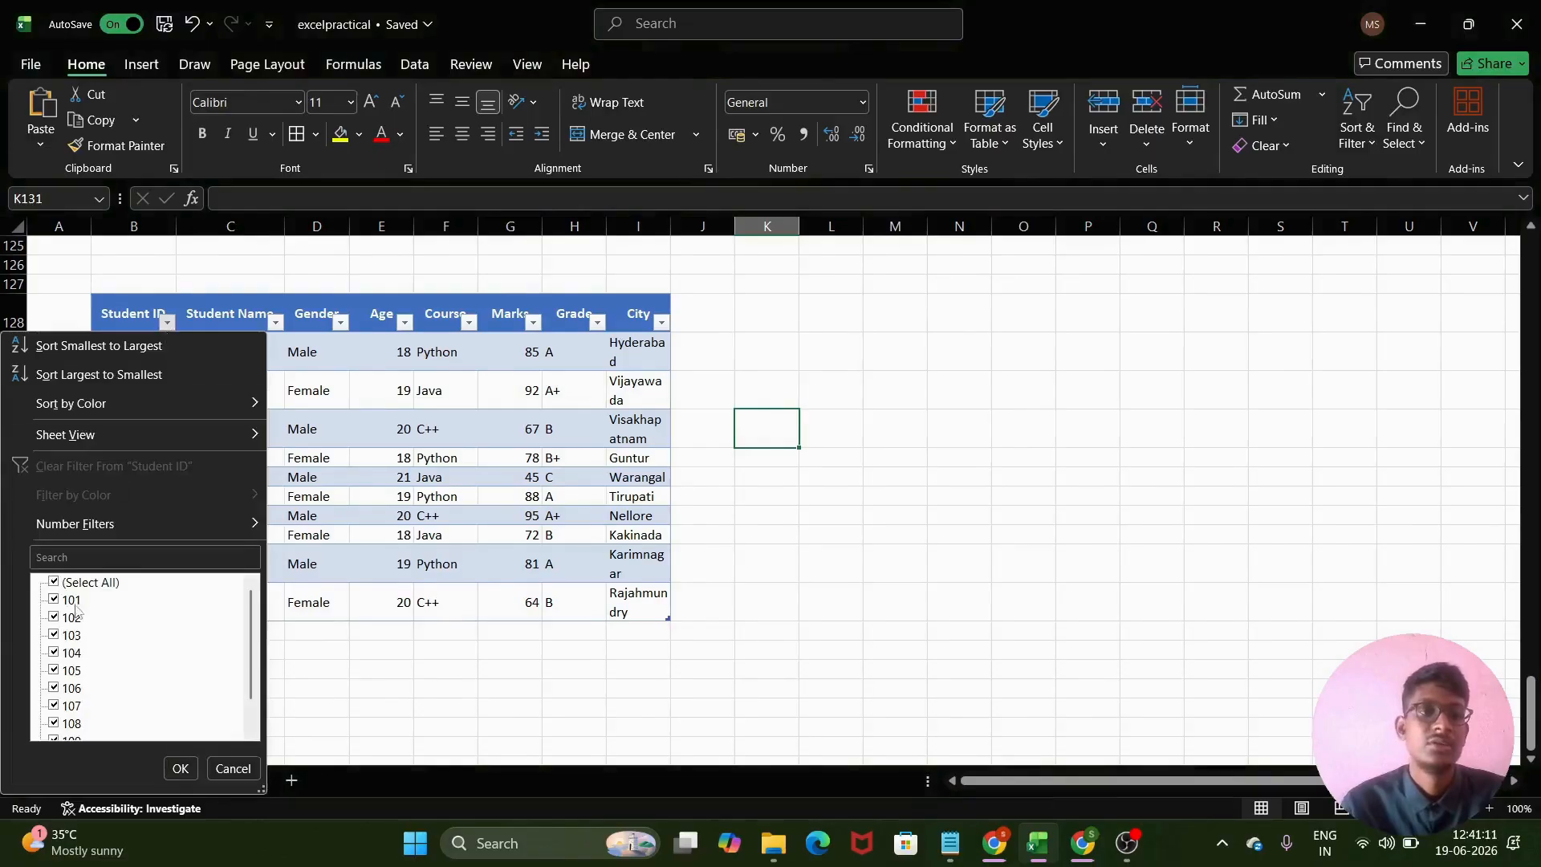
pyautogui.click(67, 353)
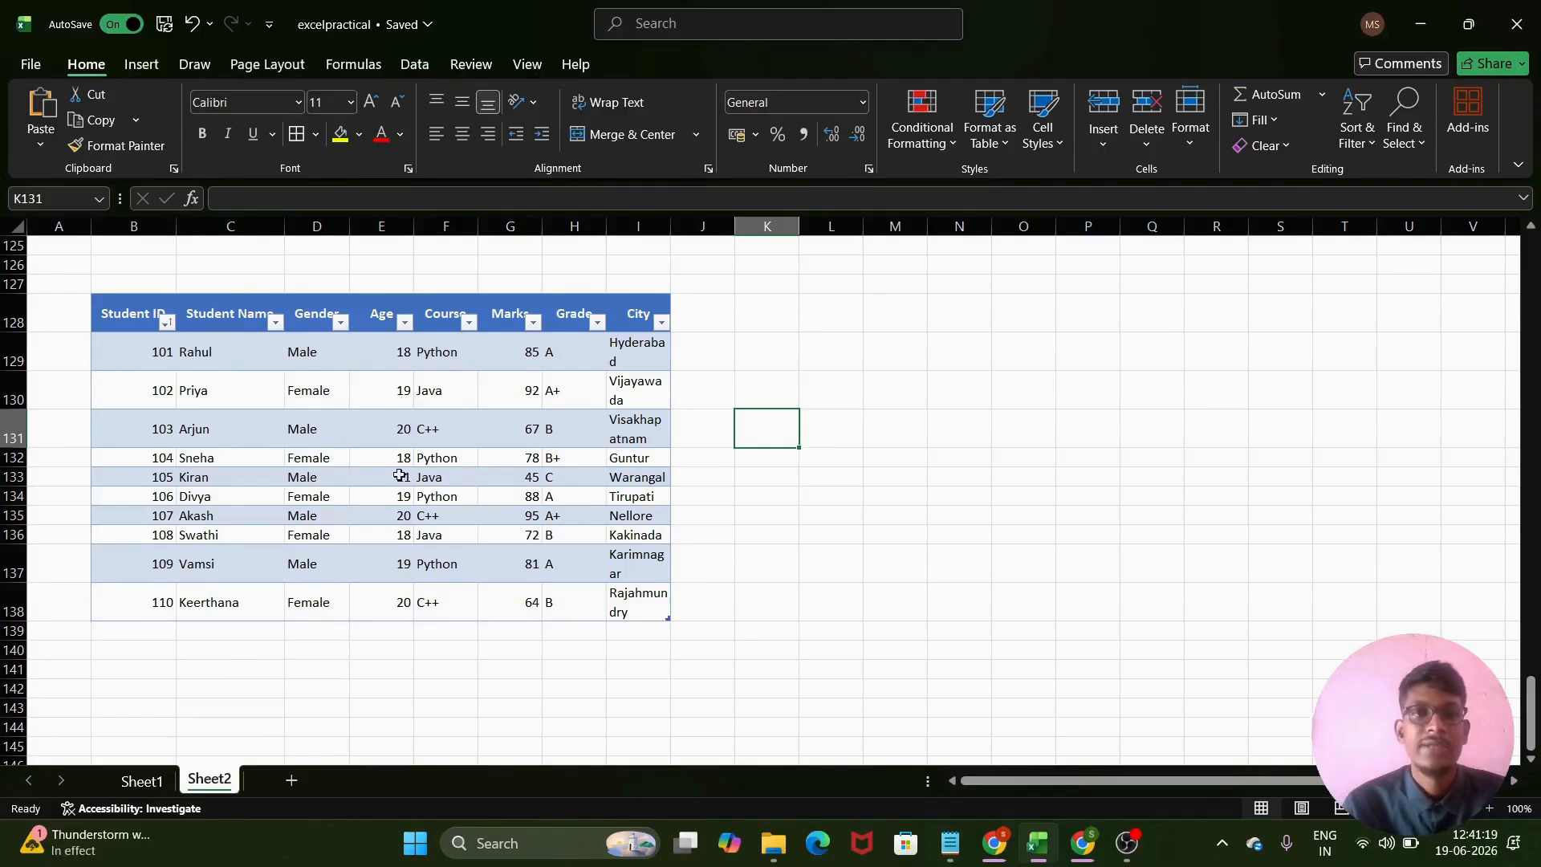
pyautogui.click(404, 322)
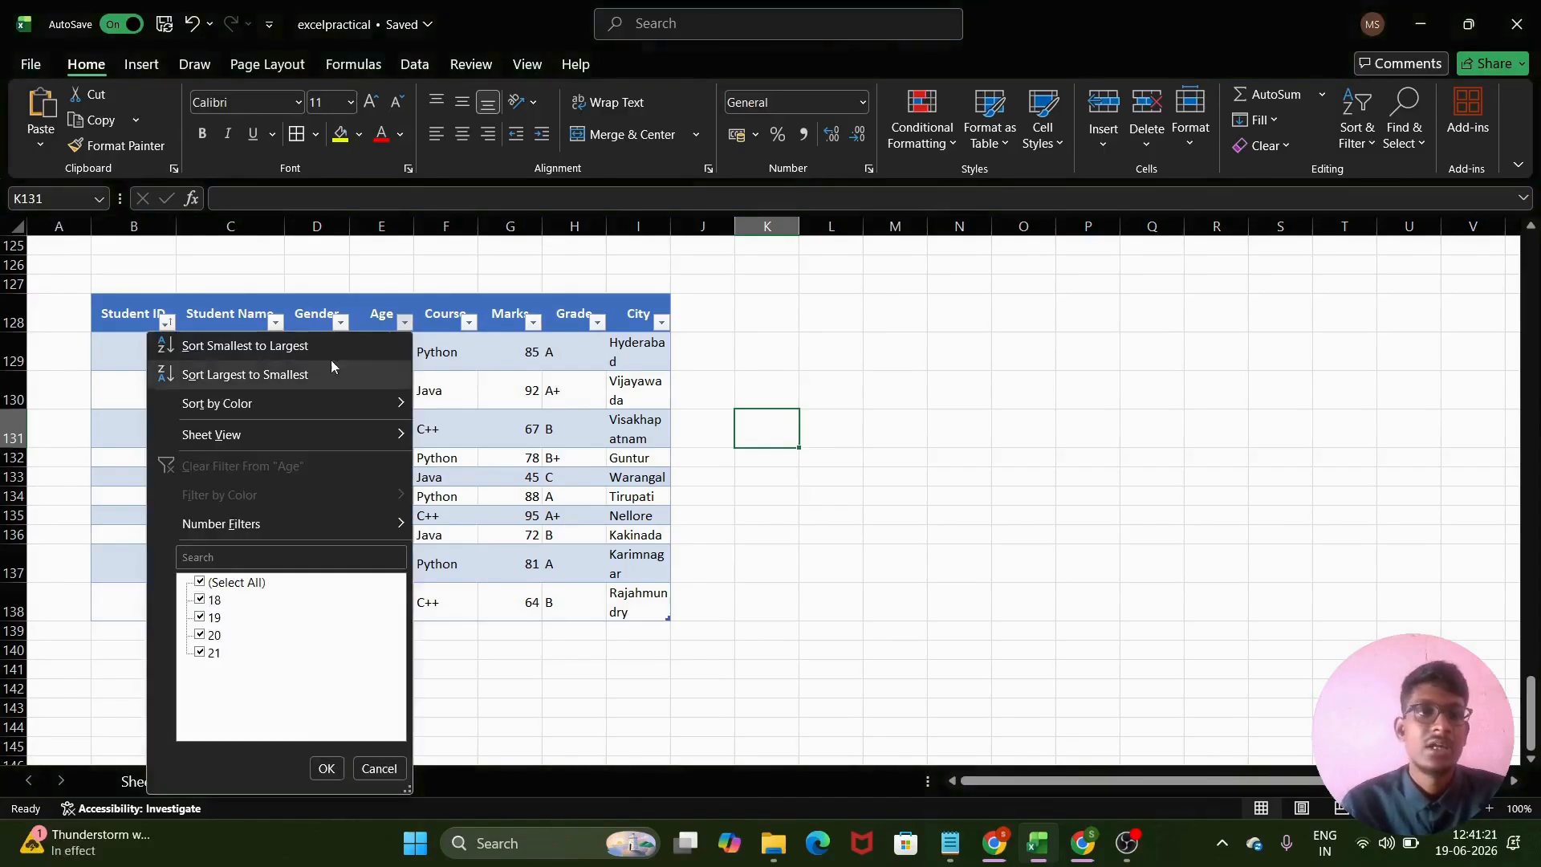
pyautogui.click(294, 349)
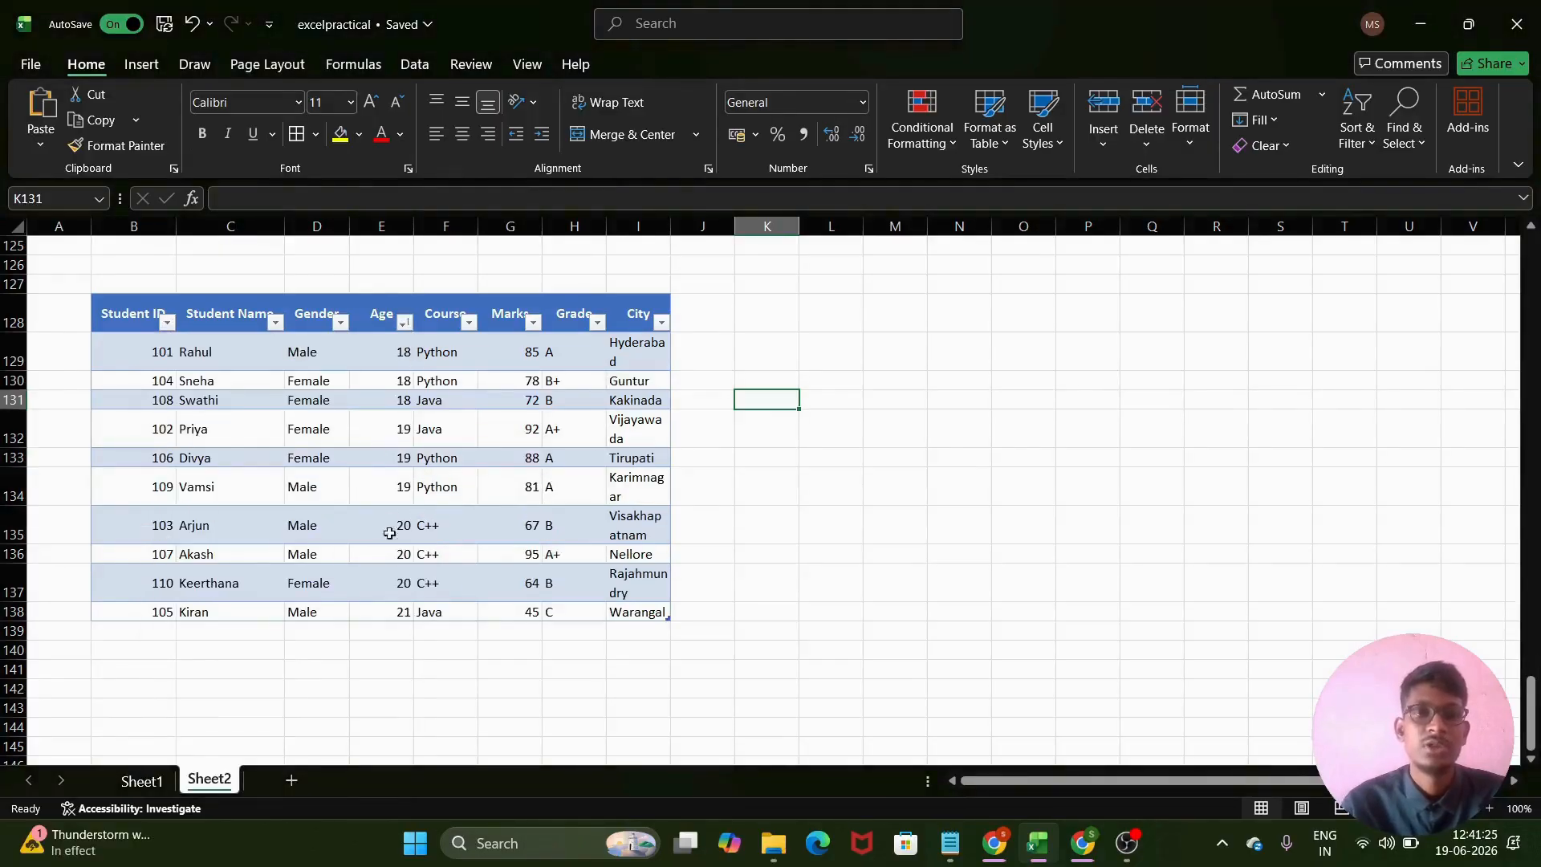
# - Sort the student table by Age from largest to smallest
pyautogui.click(402, 325)
pyautogui.press('Escape')
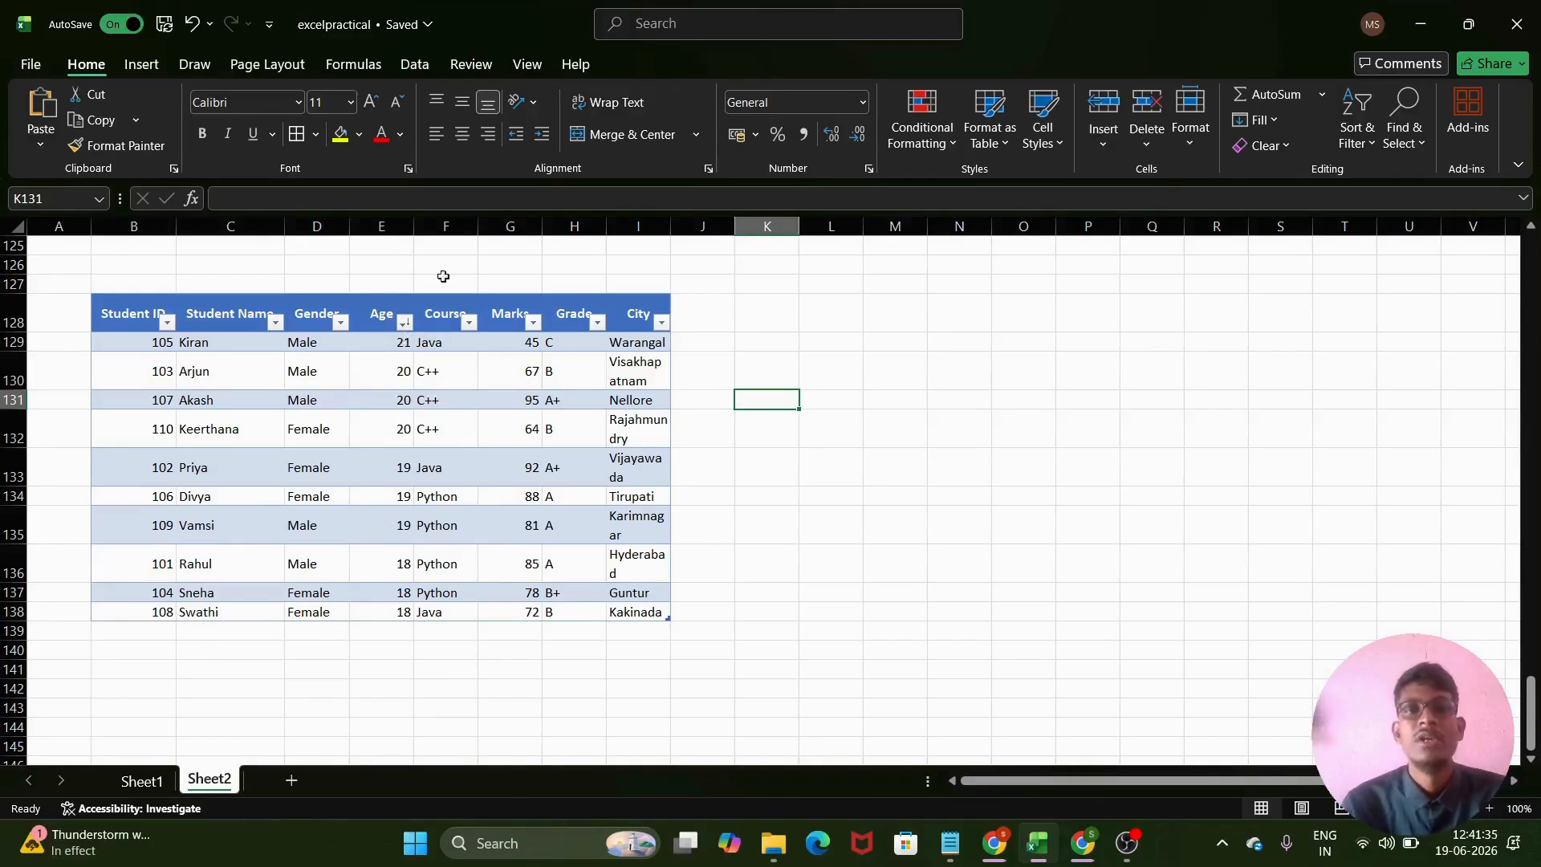
pyautogui.click(404, 323)
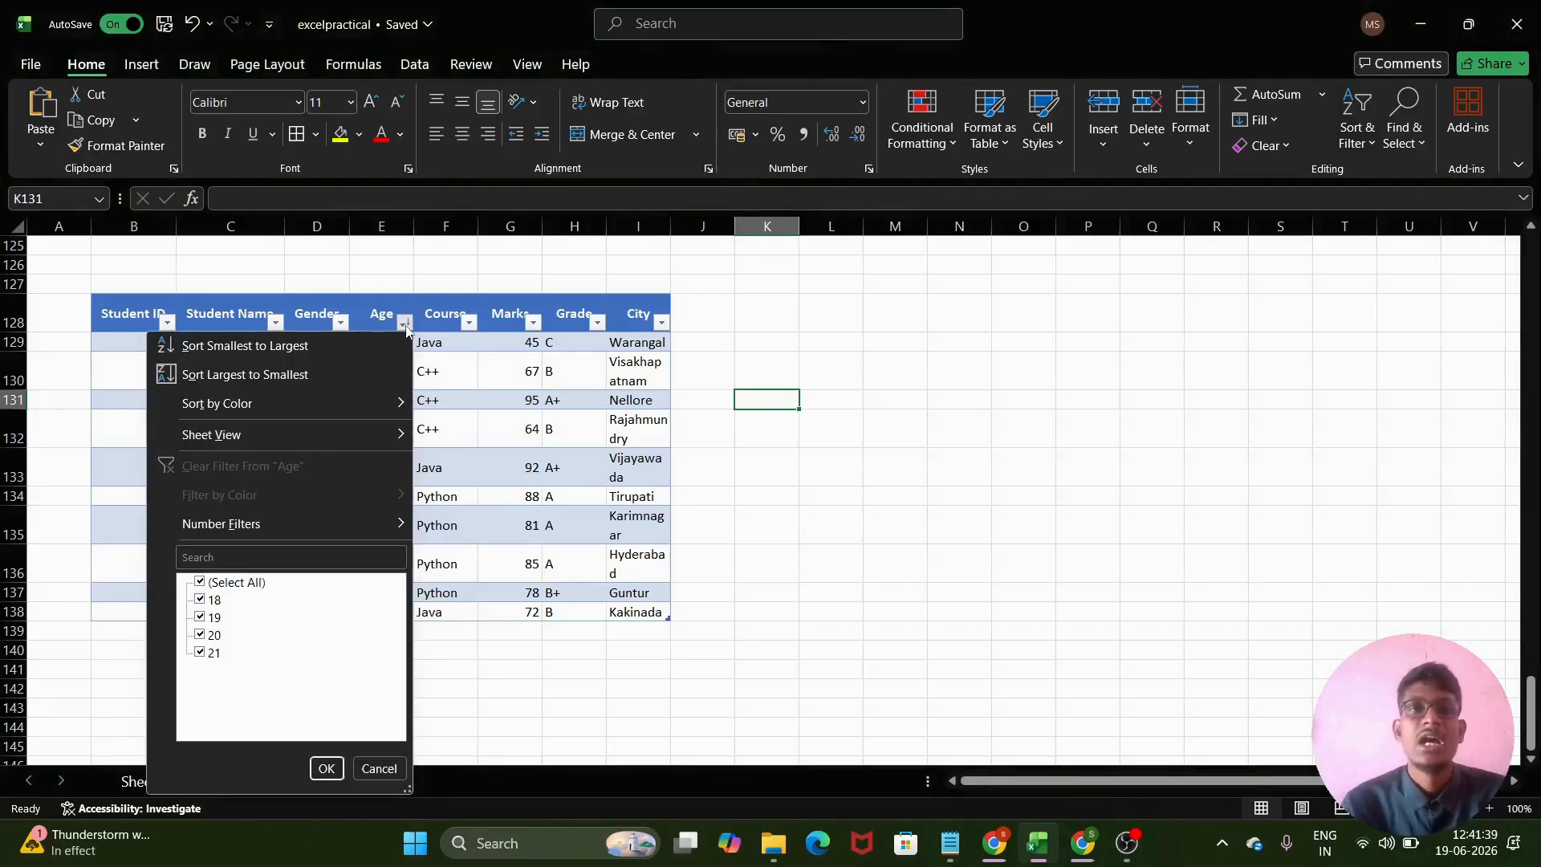
pyautogui.press('o')
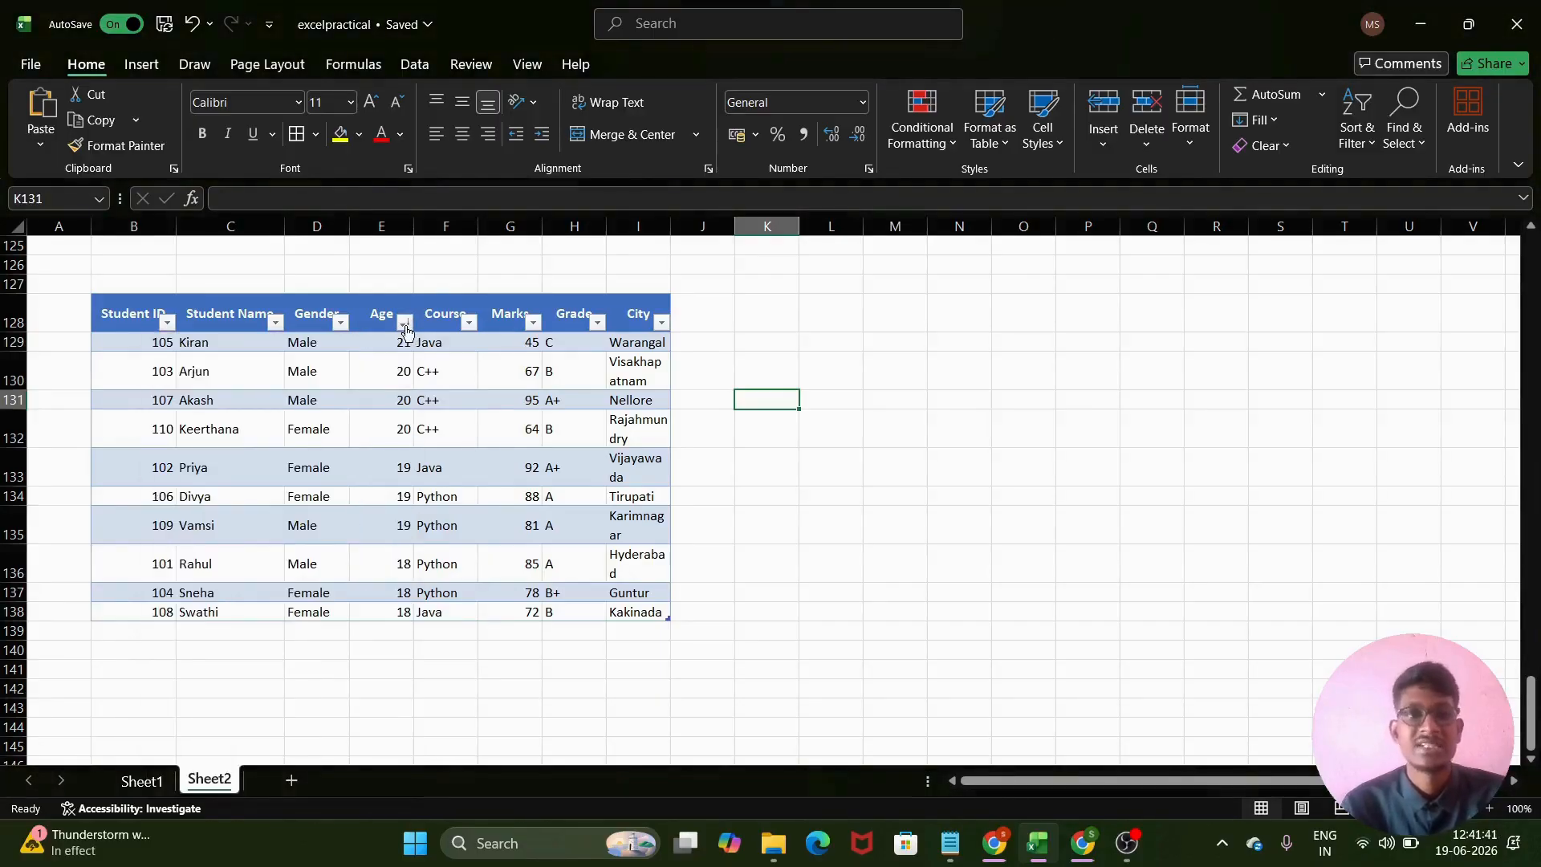
pyautogui.click(408, 260)
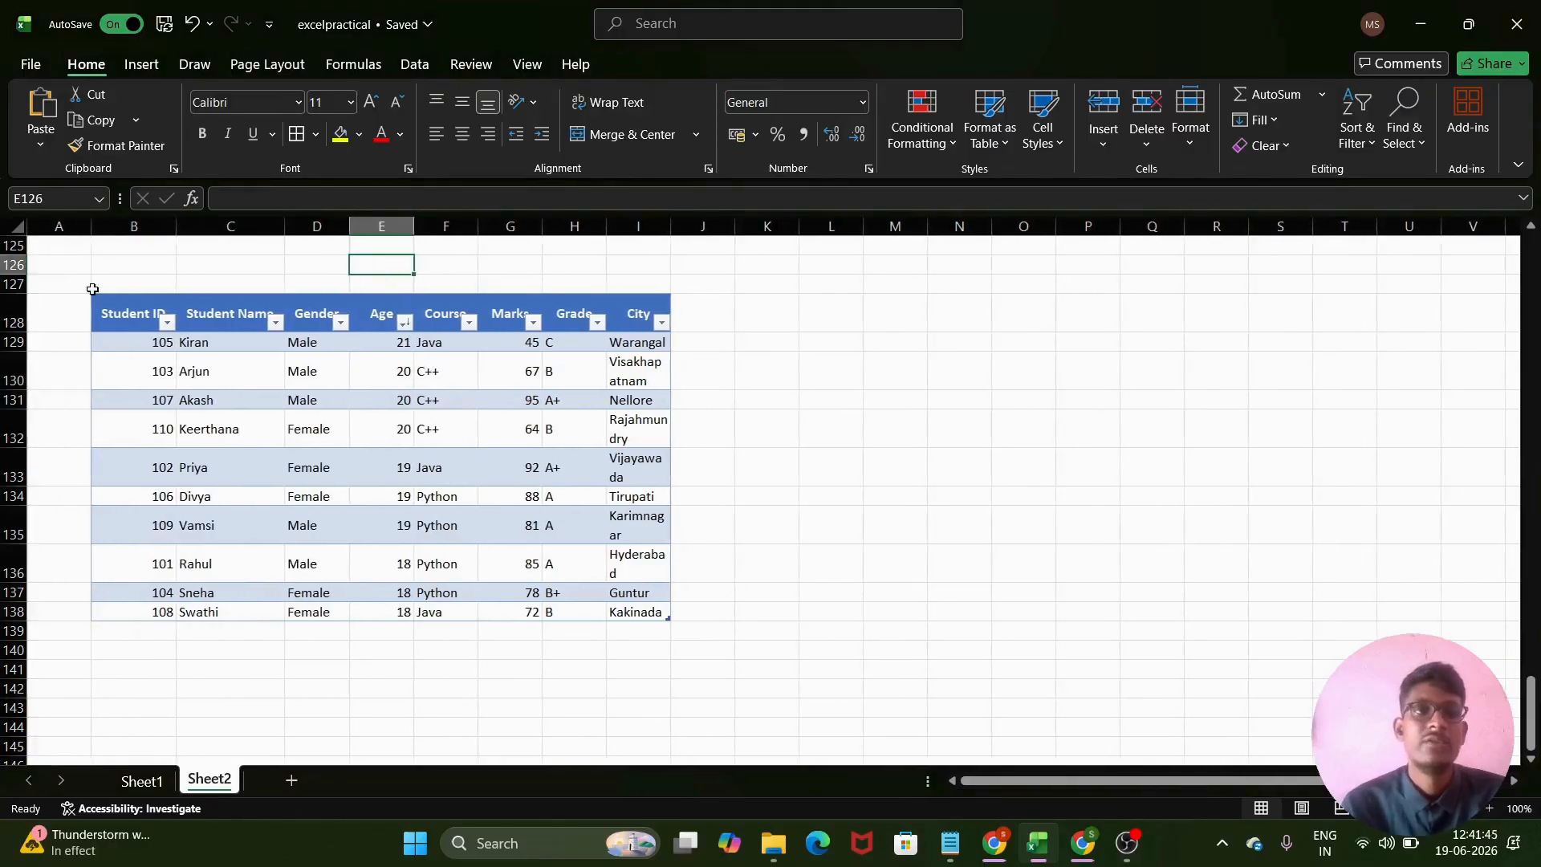
# - Select the student table's header row and remove its filter buttons
pyautogui.moveTo(95, 275); pyautogui.dragTo(653, 650)
pyautogui.click(114, 313)
pyautogui.moveTo(114, 313); pyautogui.dragTo(648, 314)
pyautogui.hotkey('ctrl', 'shift', 'l')
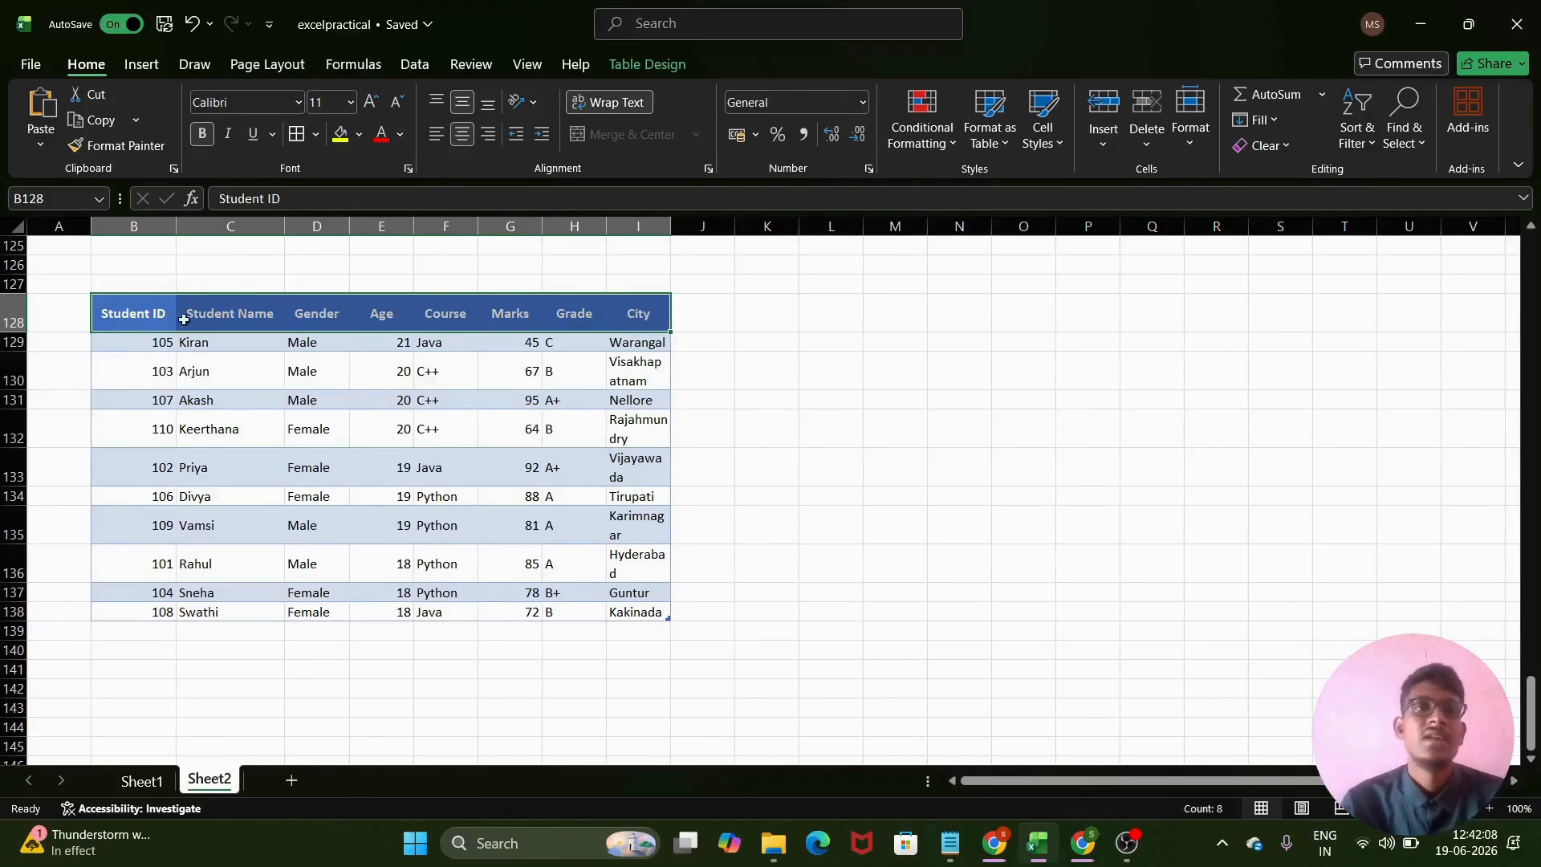
pyautogui.click(727, 313)
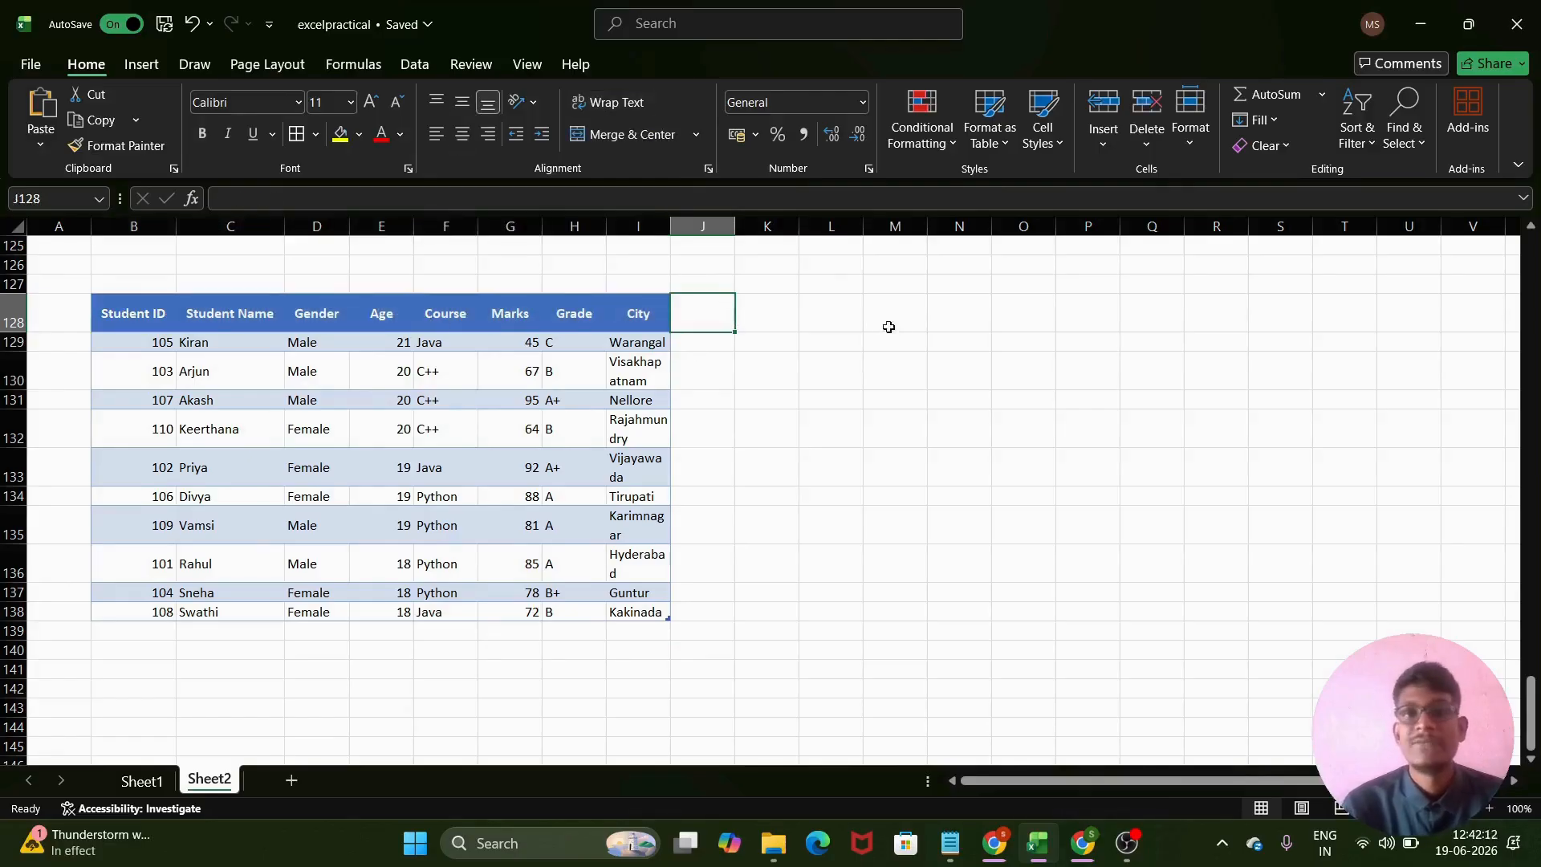
# - Enter the note "ctrl+shift+L" in cell K128 beside the student table's header row
pyautogui.click(773, 320)
pyautogui.write('ctrl')
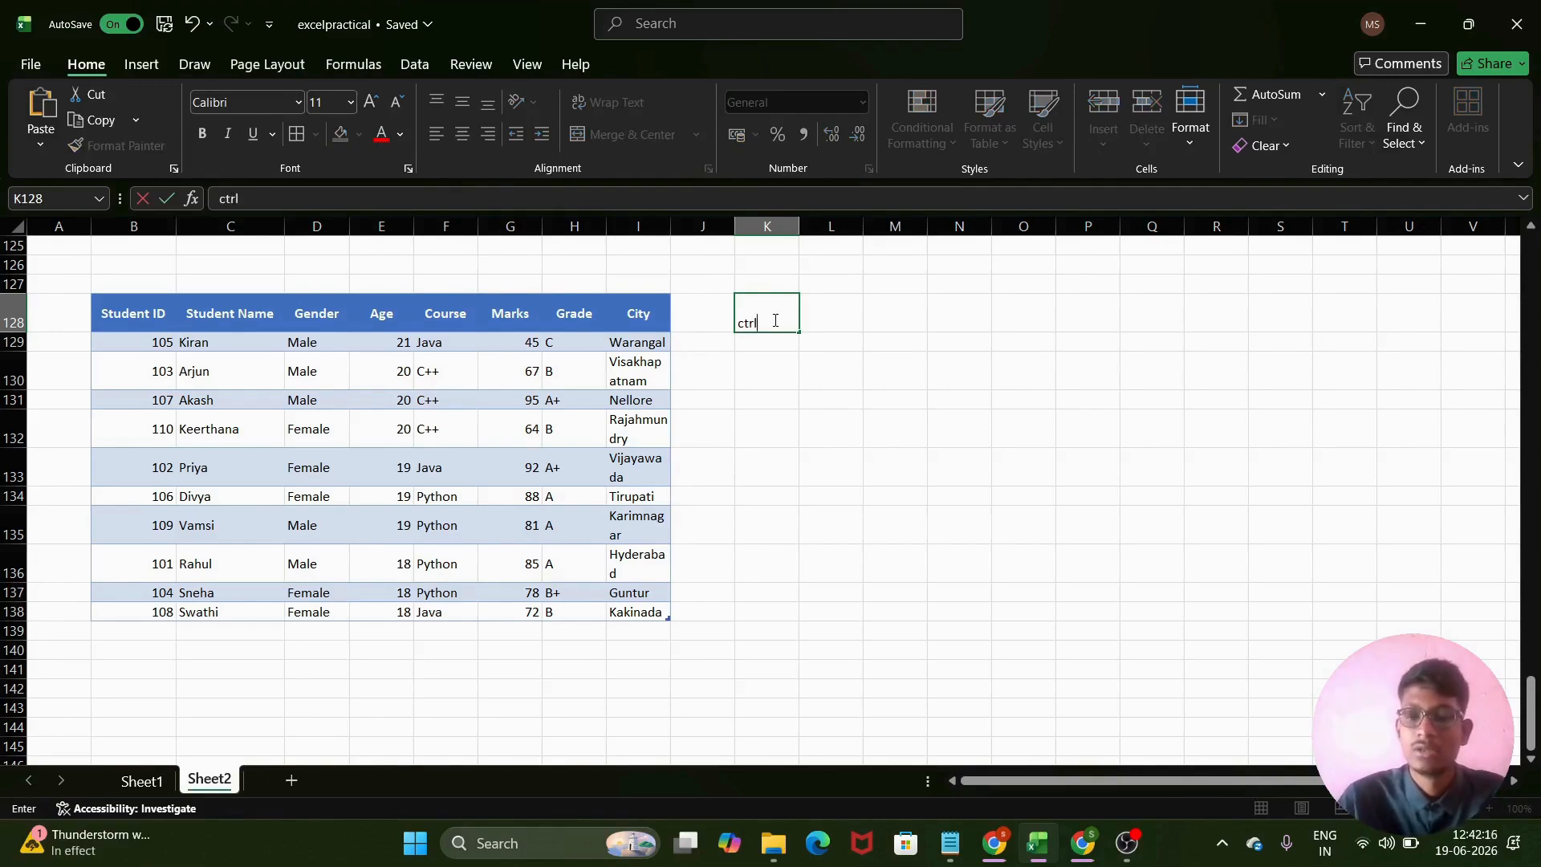
pyautogui.write('+shift+L')
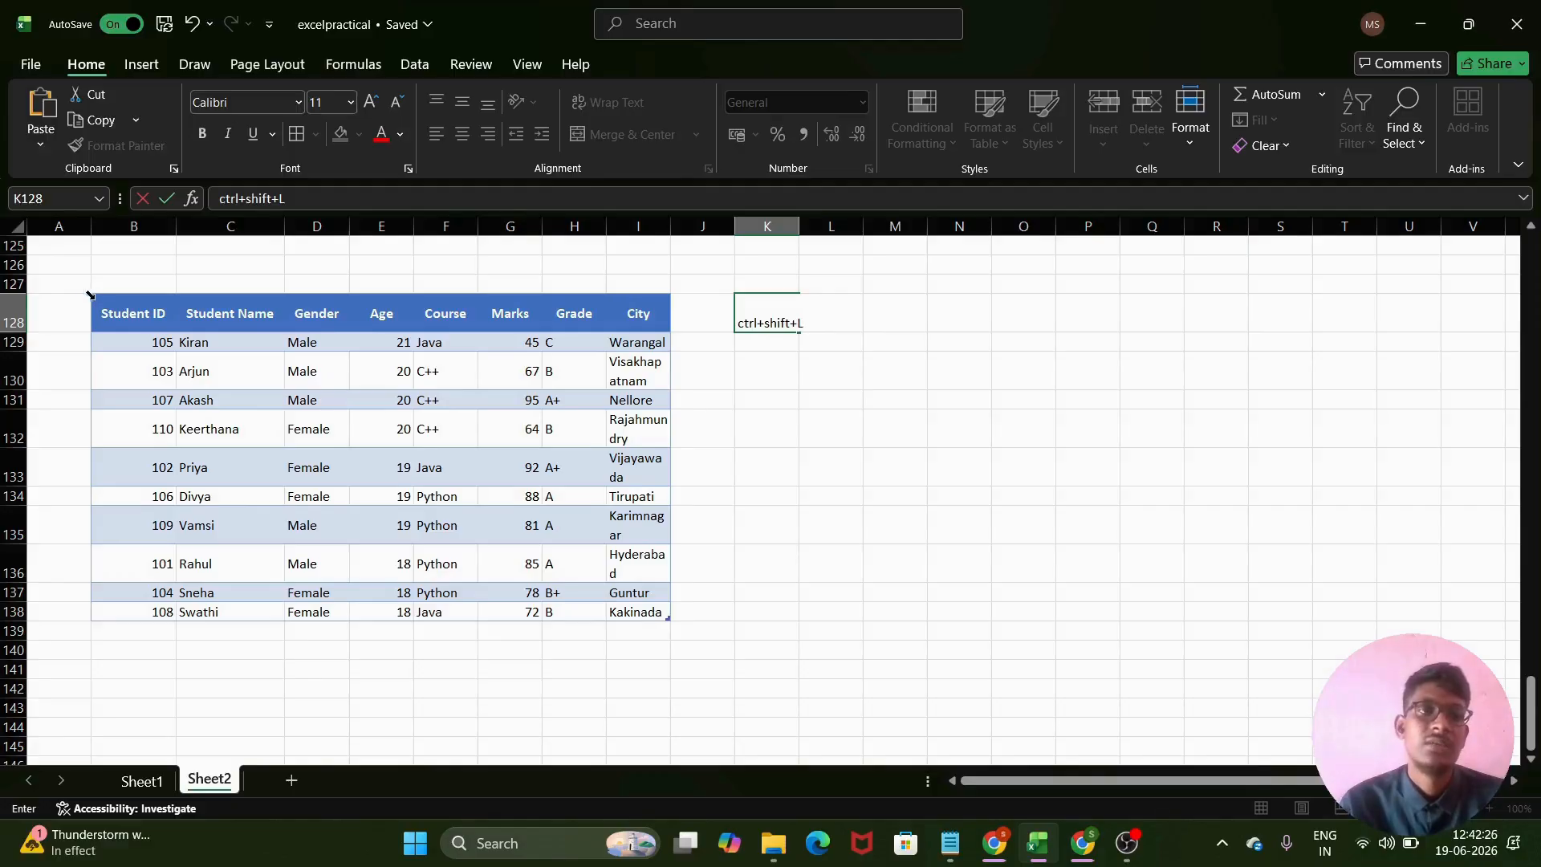
pyautogui.moveTo(80, 305); pyautogui.dragTo(648, 308)
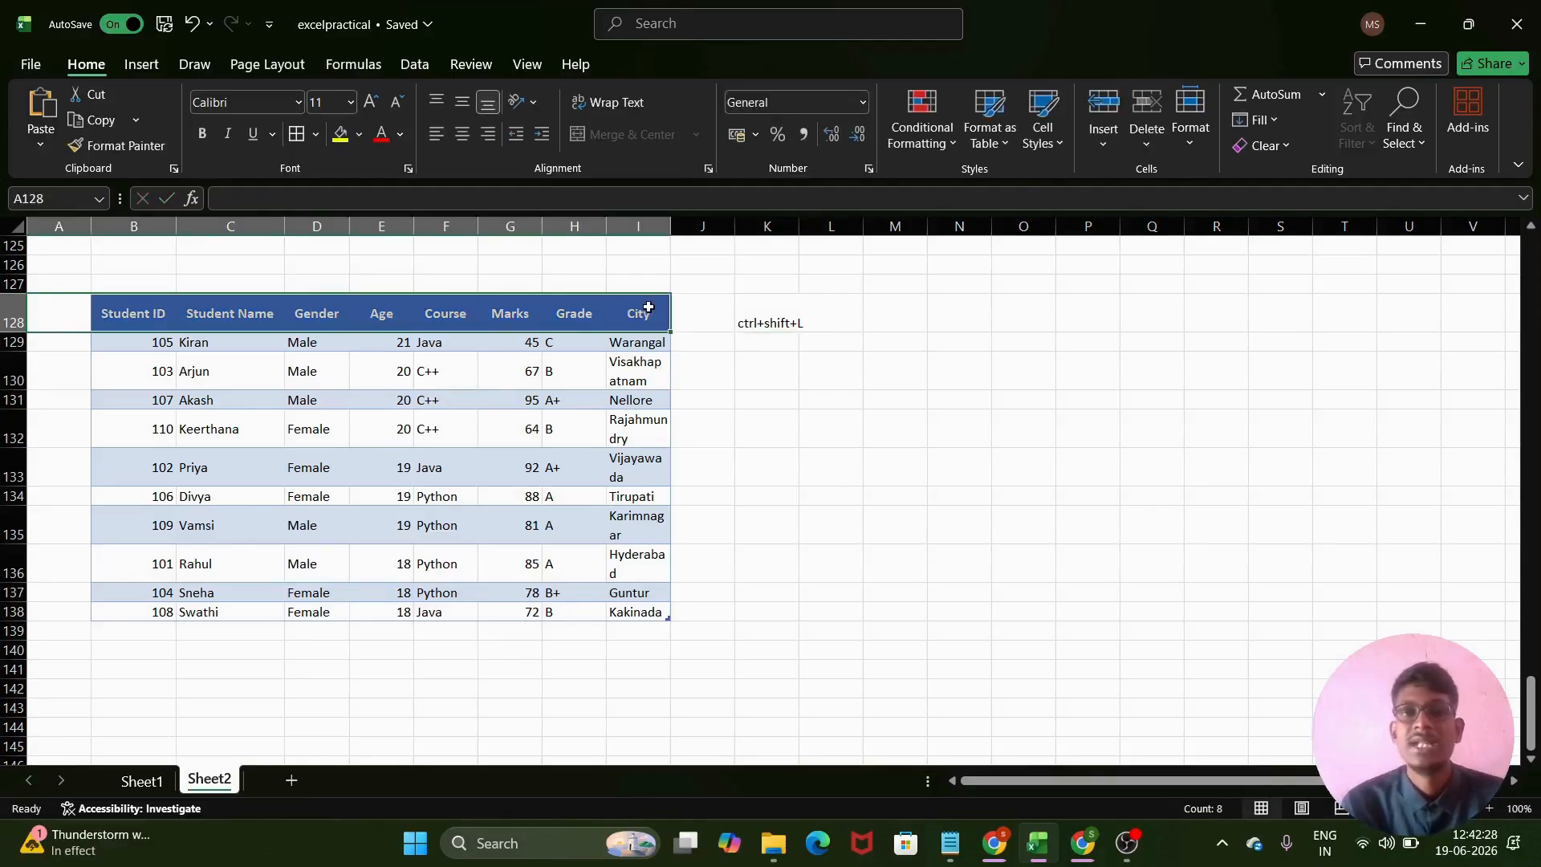
pyautogui.click(823, 396)
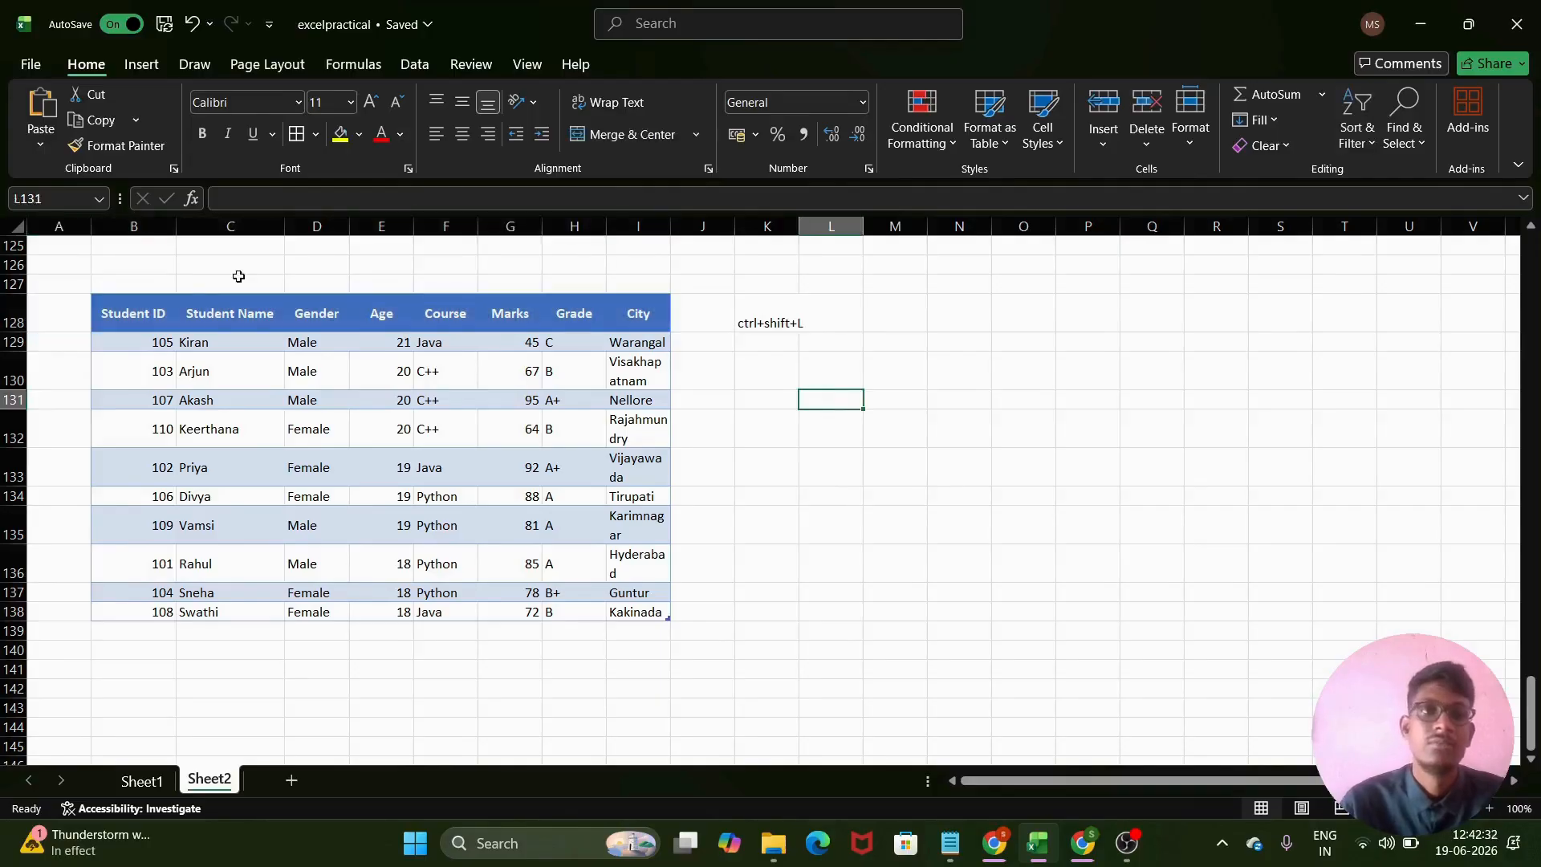
# - Turn on the filter buttons for the student table's header row B128:I128 and check the Marks column's filter options
pyautogui.click(125, 308)
pyautogui.moveTo(125, 308); pyautogui.dragTo(666, 297)
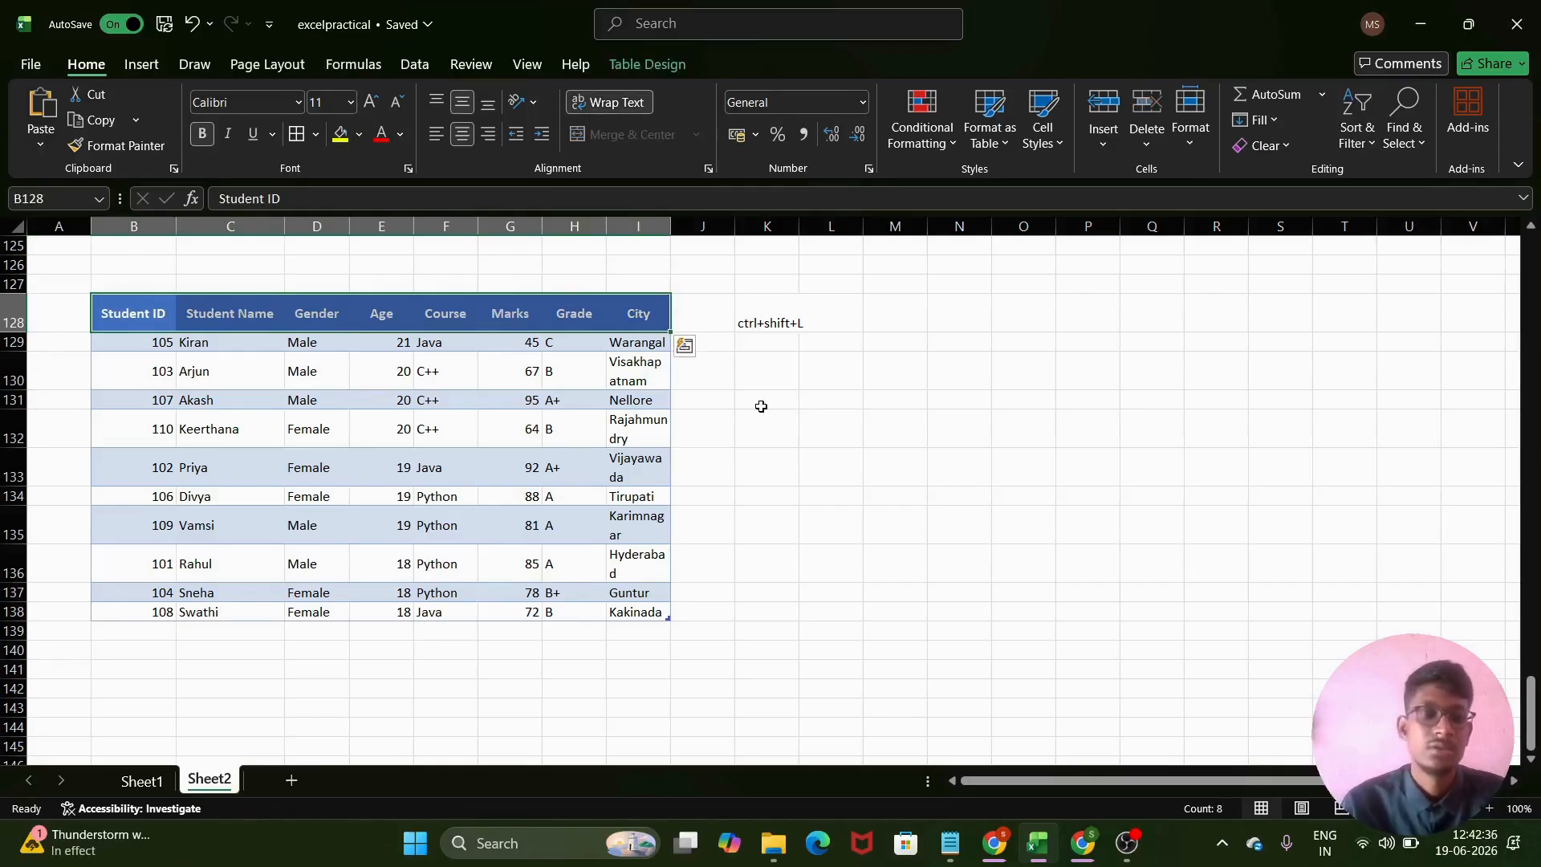
pyautogui.hotkey('ctrl', 'shift', 'l')
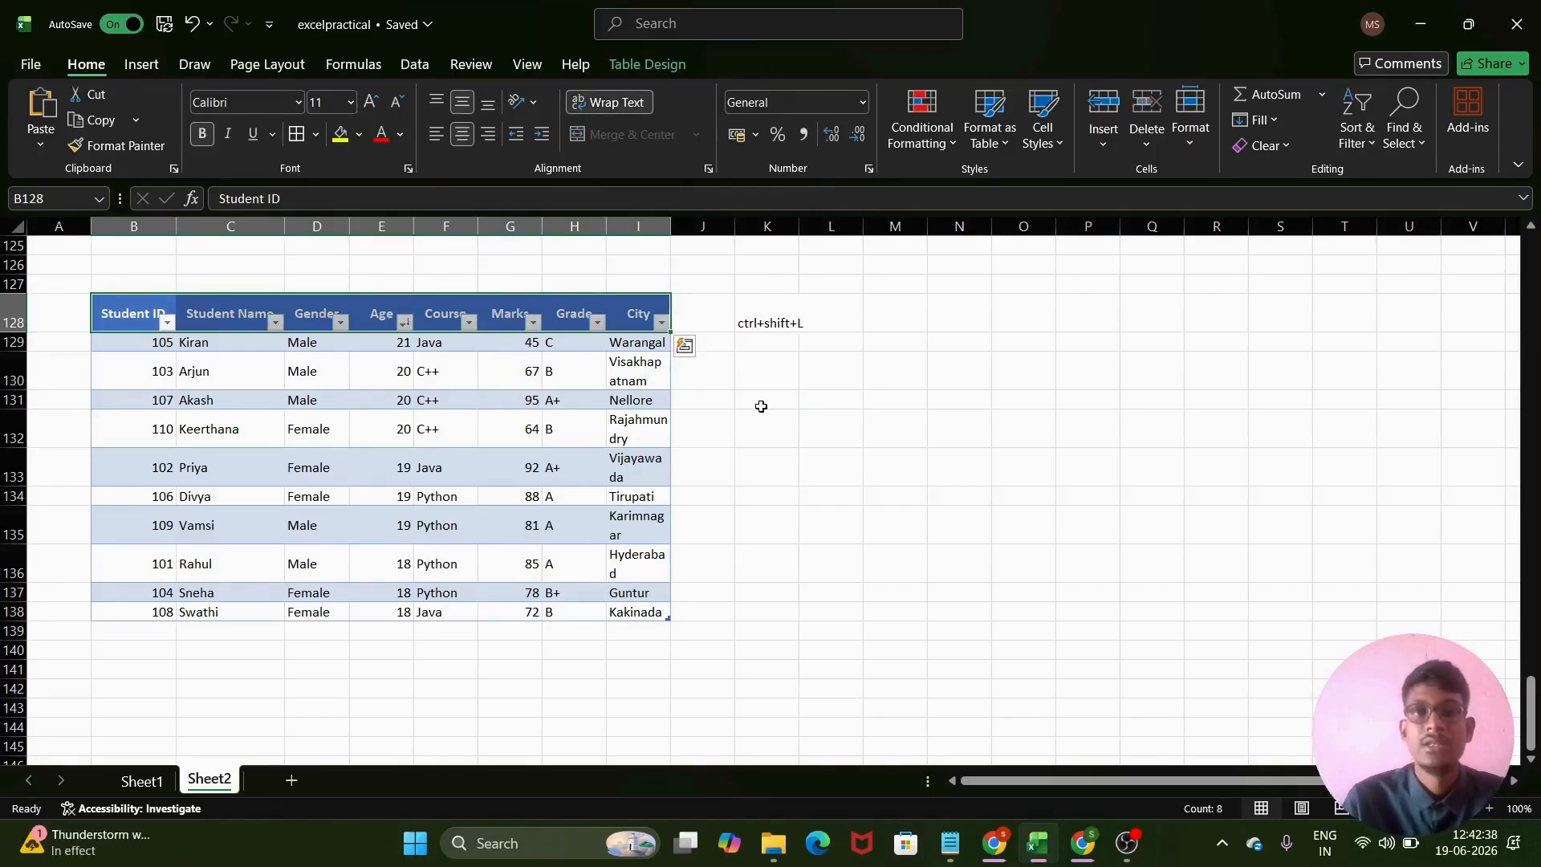
pyautogui.click(534, 322)
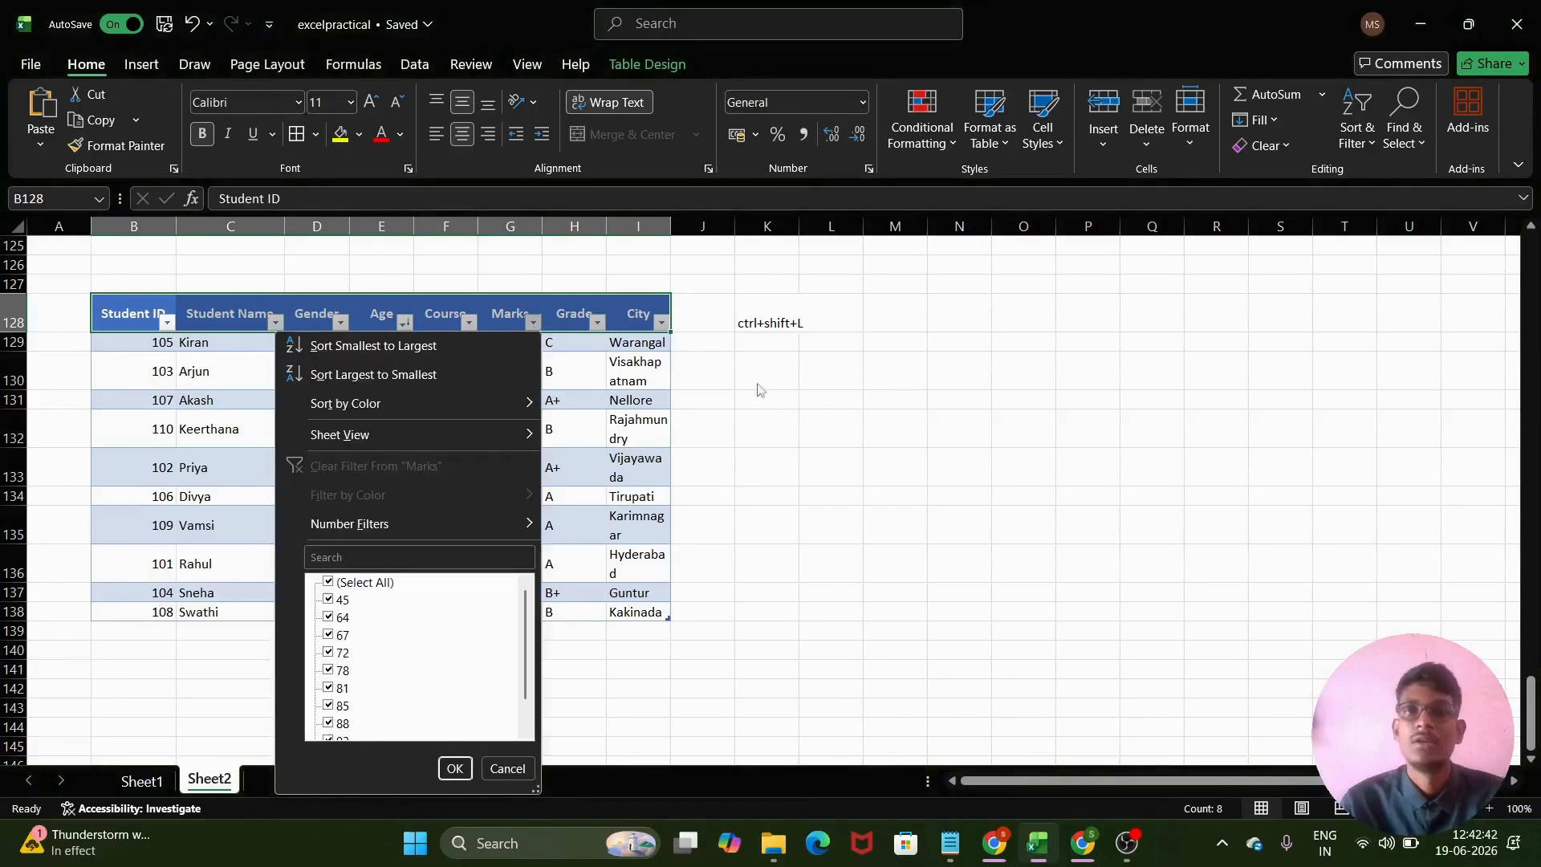
pyautogui.press('Escape')
pyautogui.click(279, 274)
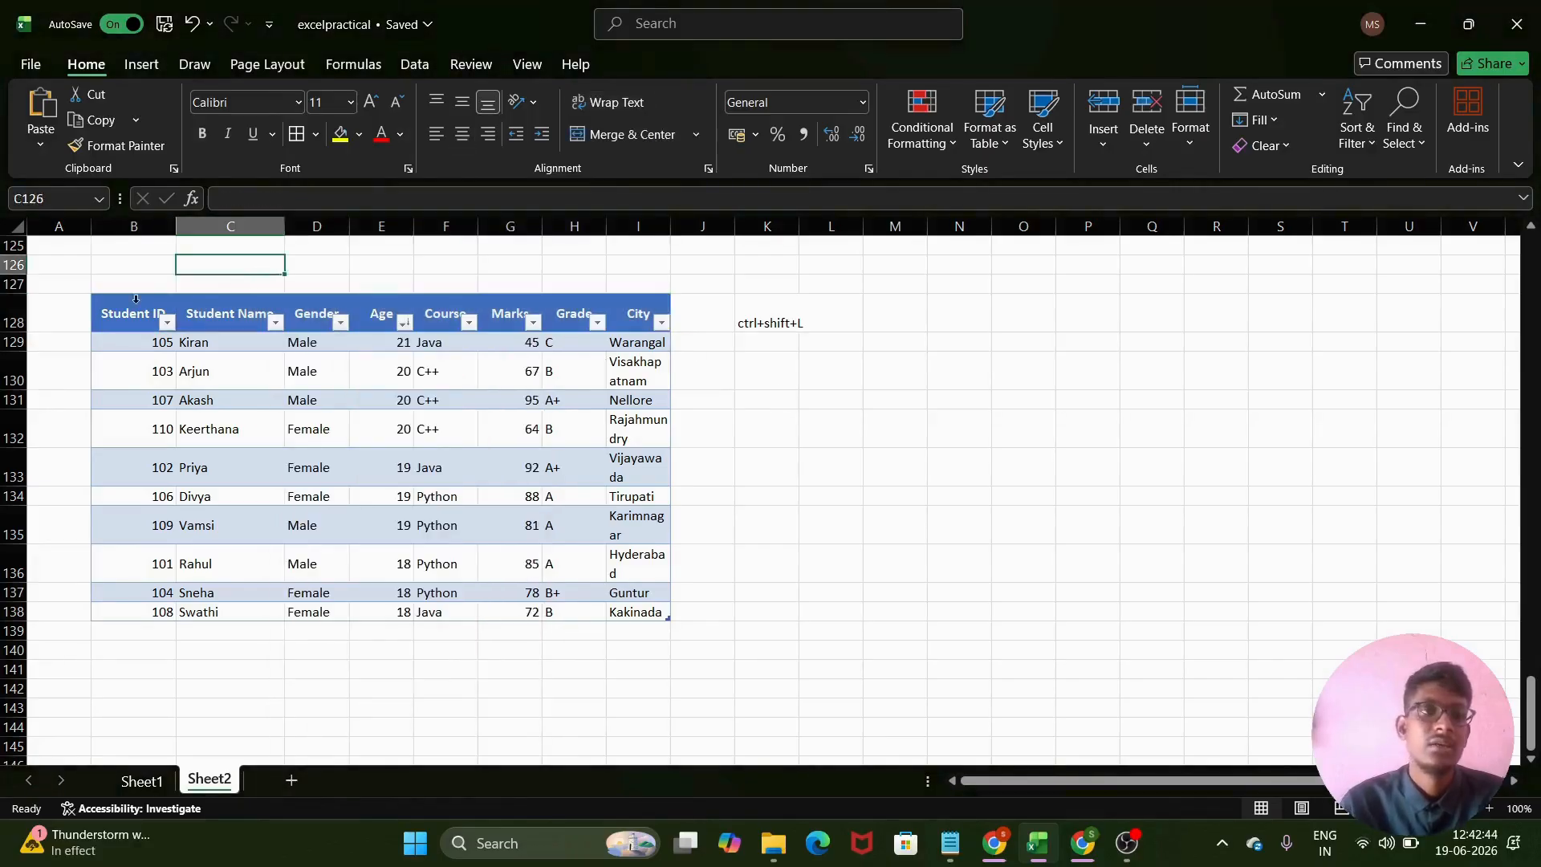
# - Select header cells B128:I128 again and turn the student table's filter buttons off
pyautogui.moveTo(104, 309); pyautogui.dragTo(506, 310)
pyautogui.moveTo(640, 325); pyautogui.dragTo(642, 325)
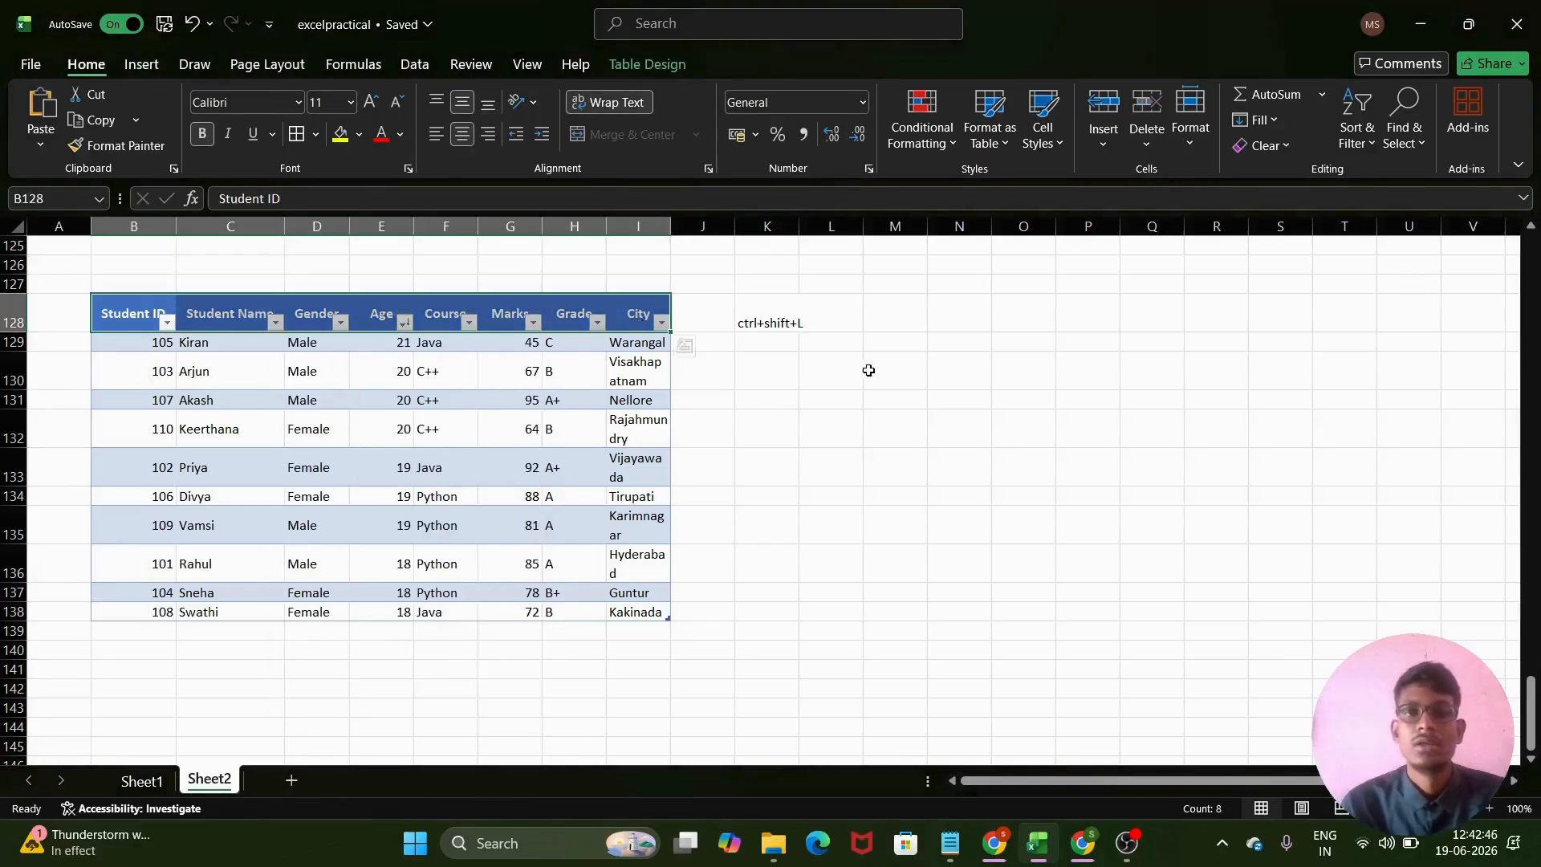
pyautogui.hotkey('ctrl', 'shift', 'l')
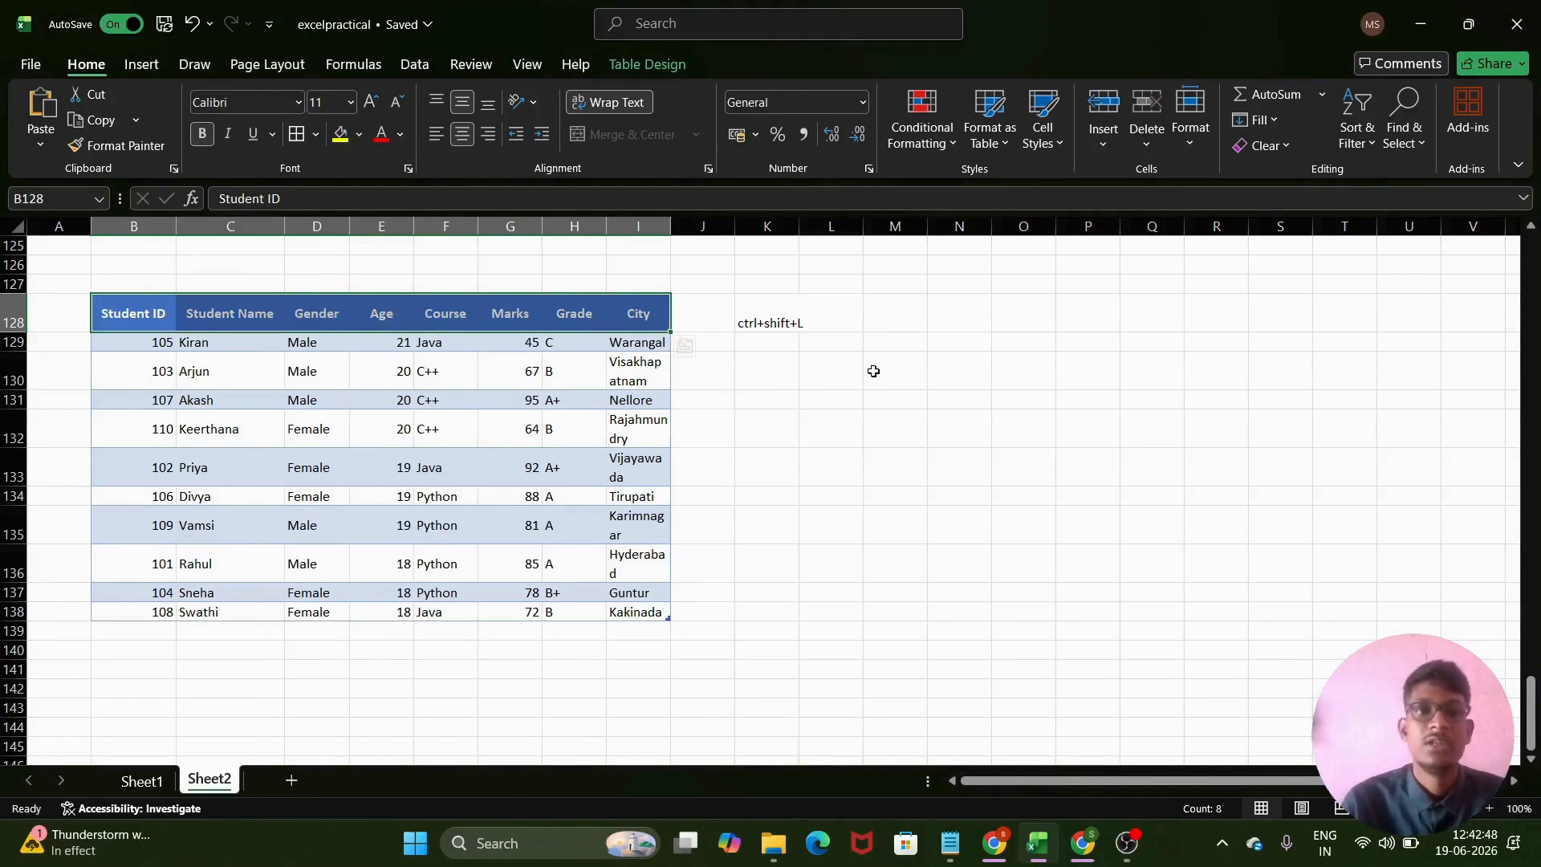
pyautogui.click(739, 387)
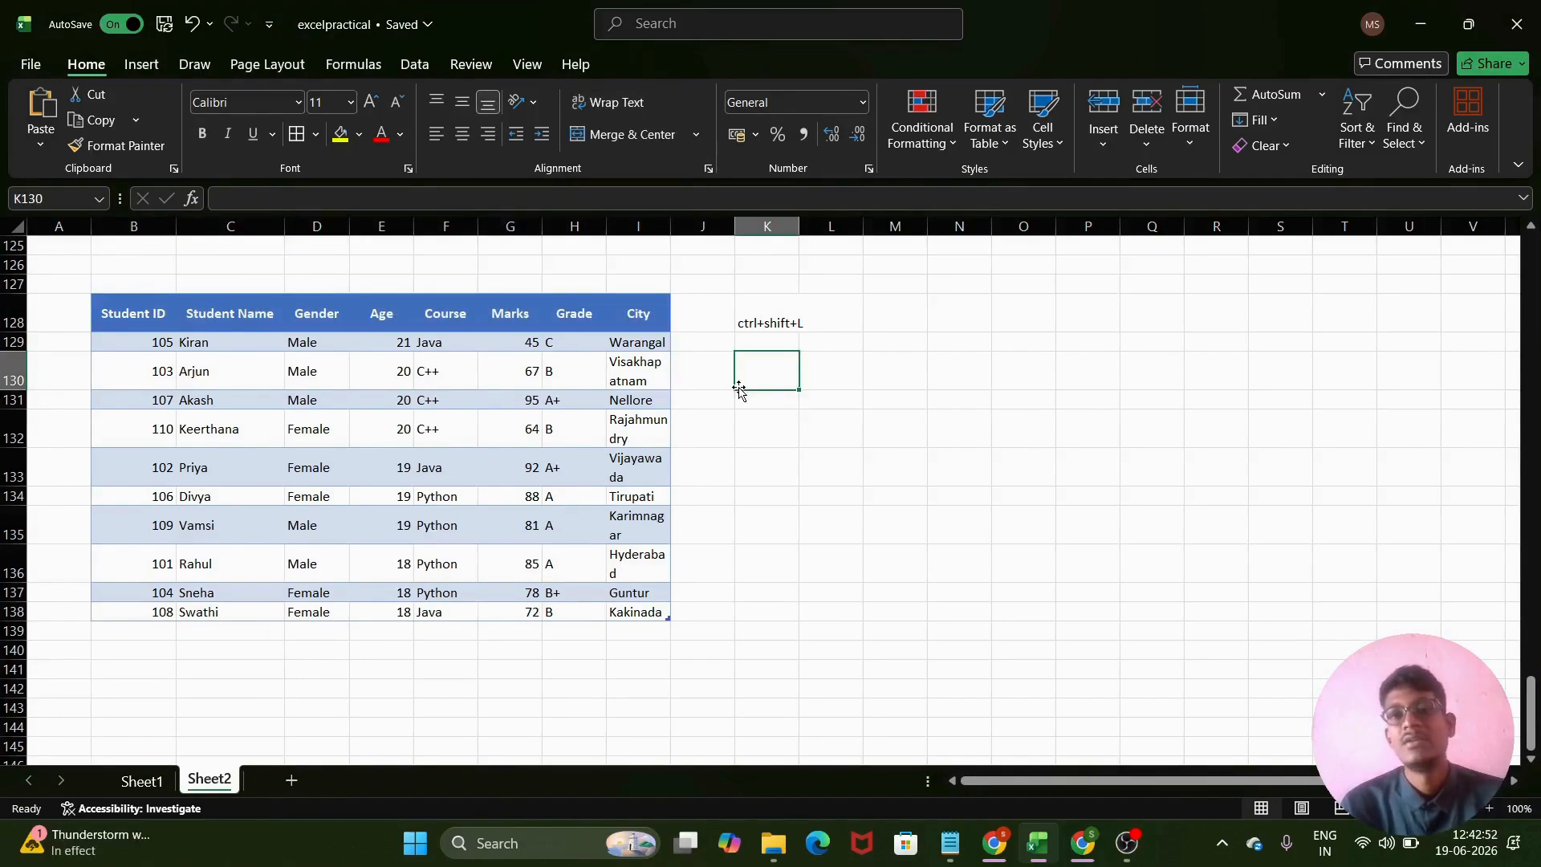
pyautogui.click(763, 325)
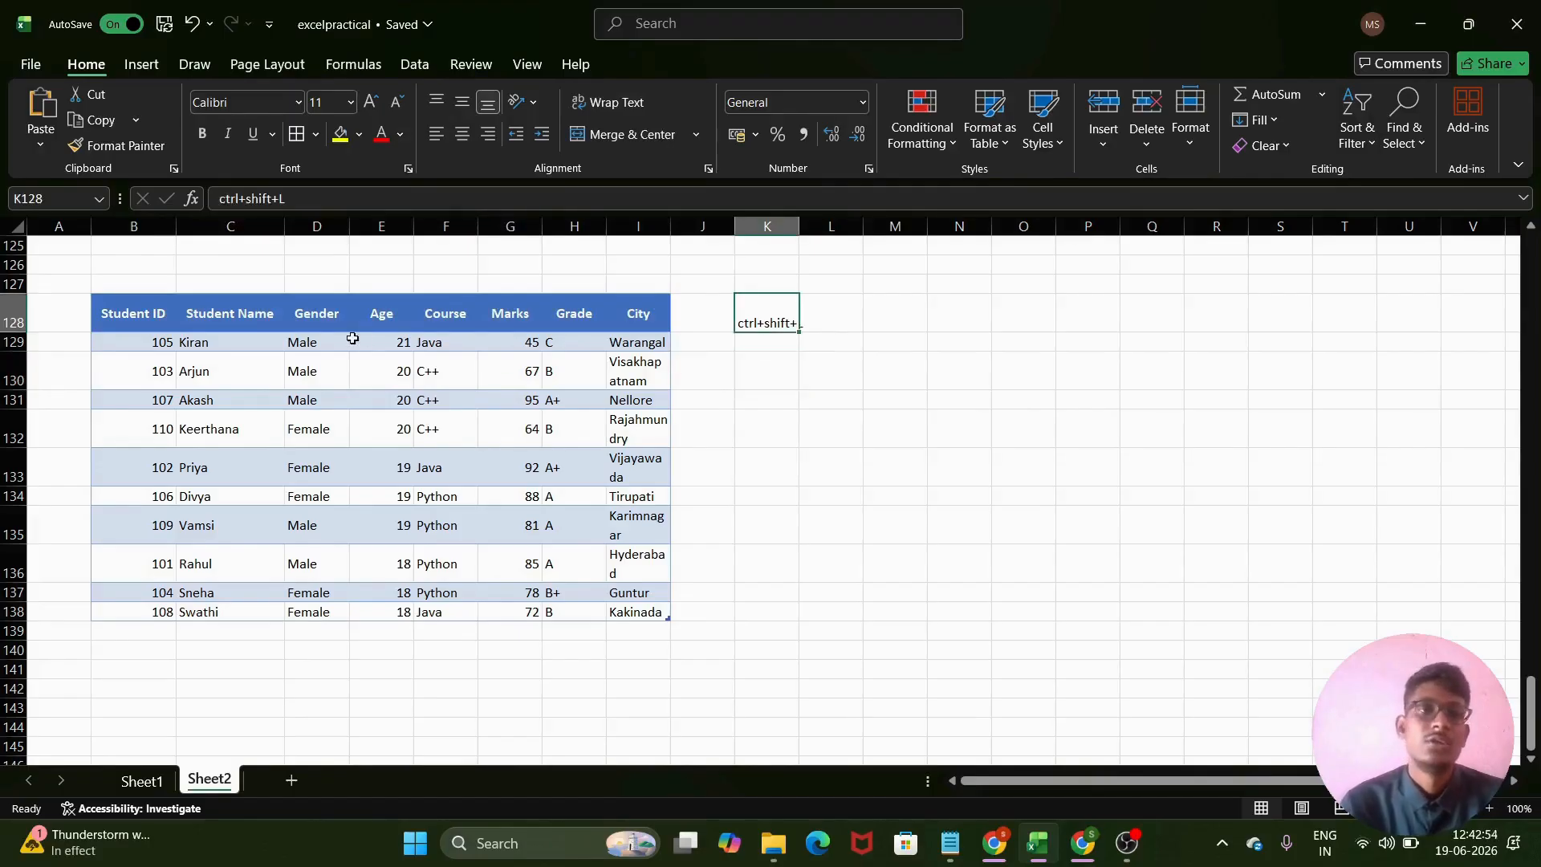
pyautogui.click(717, 479)
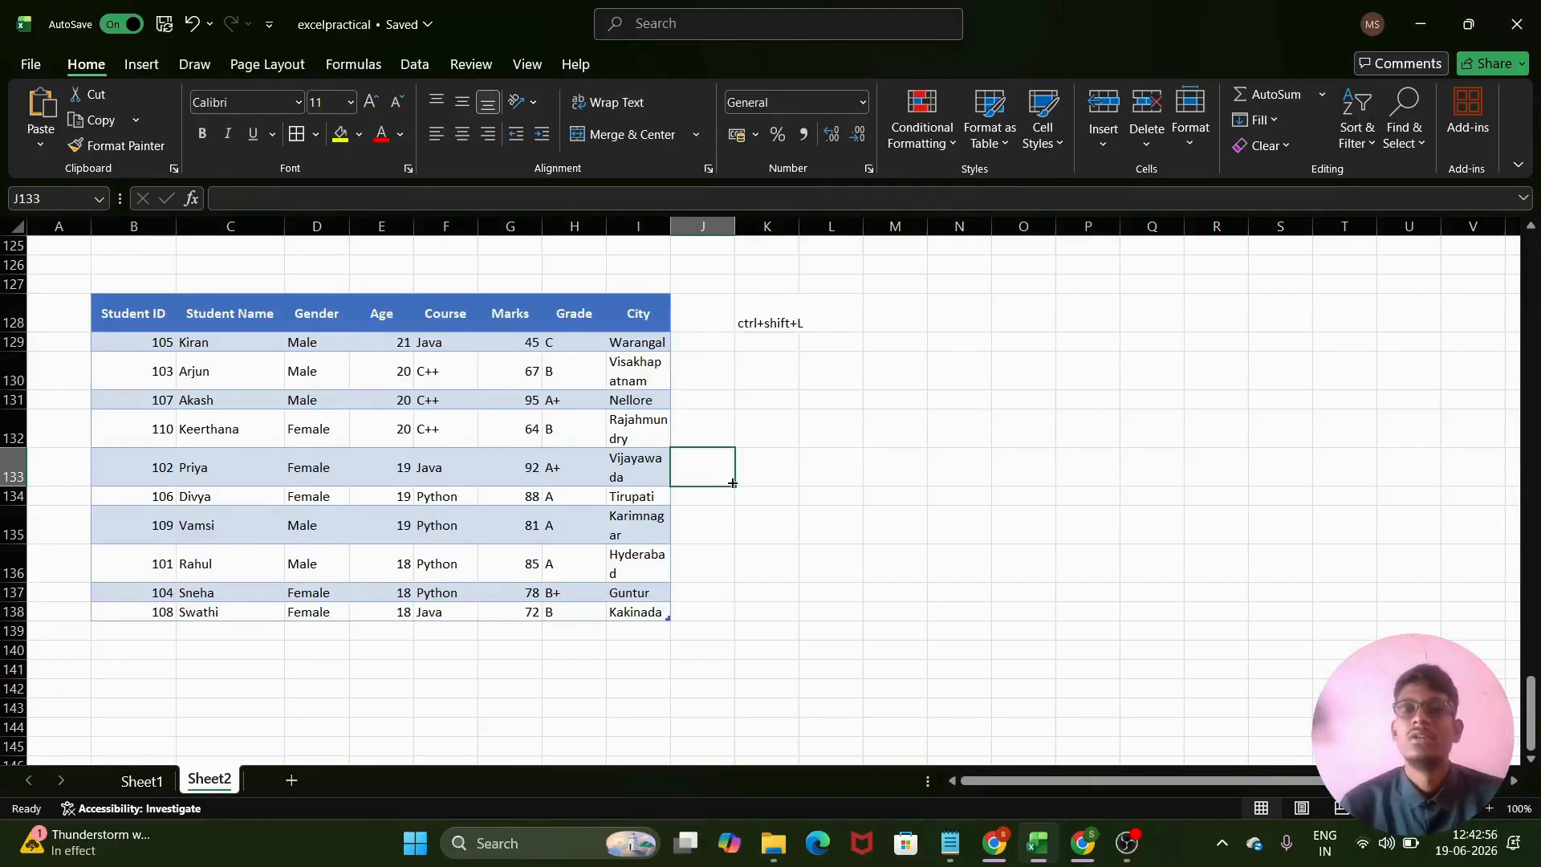
pyautogui.click(244, 324)
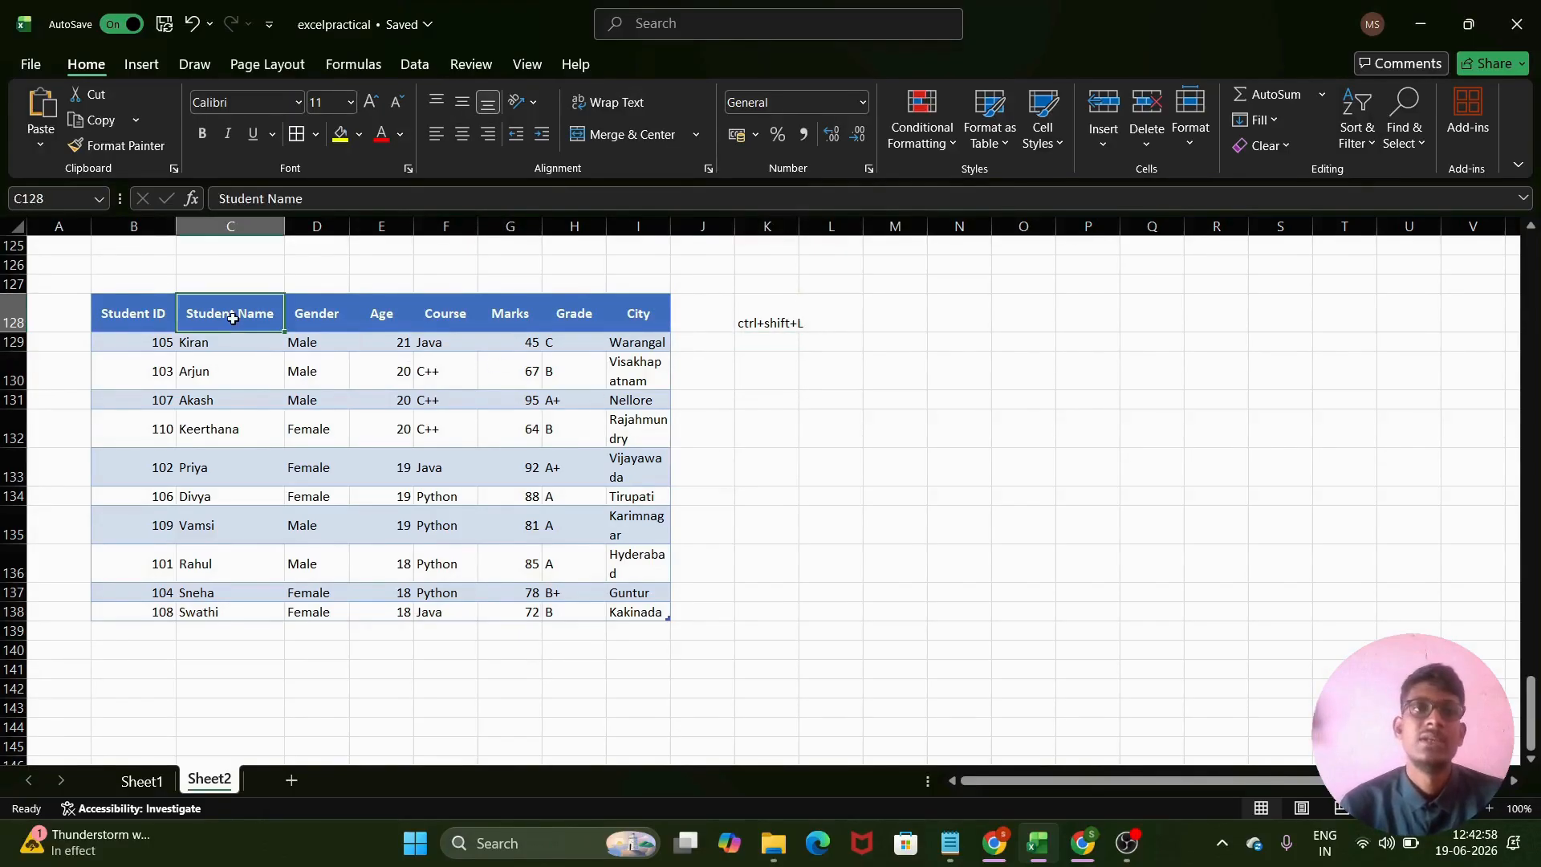
pyautogui.moveTo(128, 319); pyautogui.dragTo(664, 610)
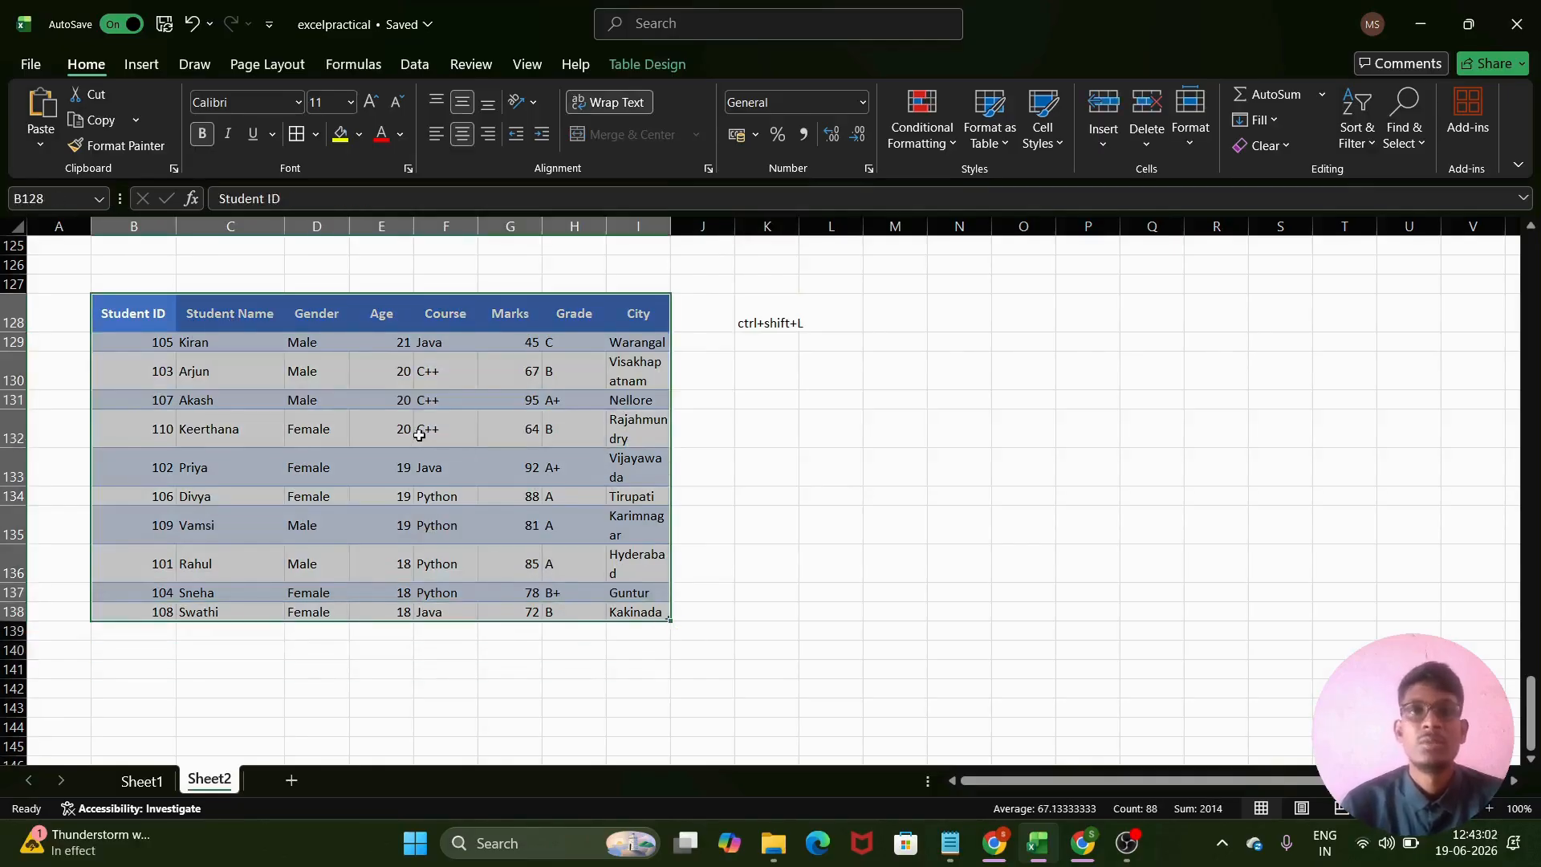
# - Apply the medium table style with a black header and grey banded rows to the student table
pyautogui.click(557, 400)
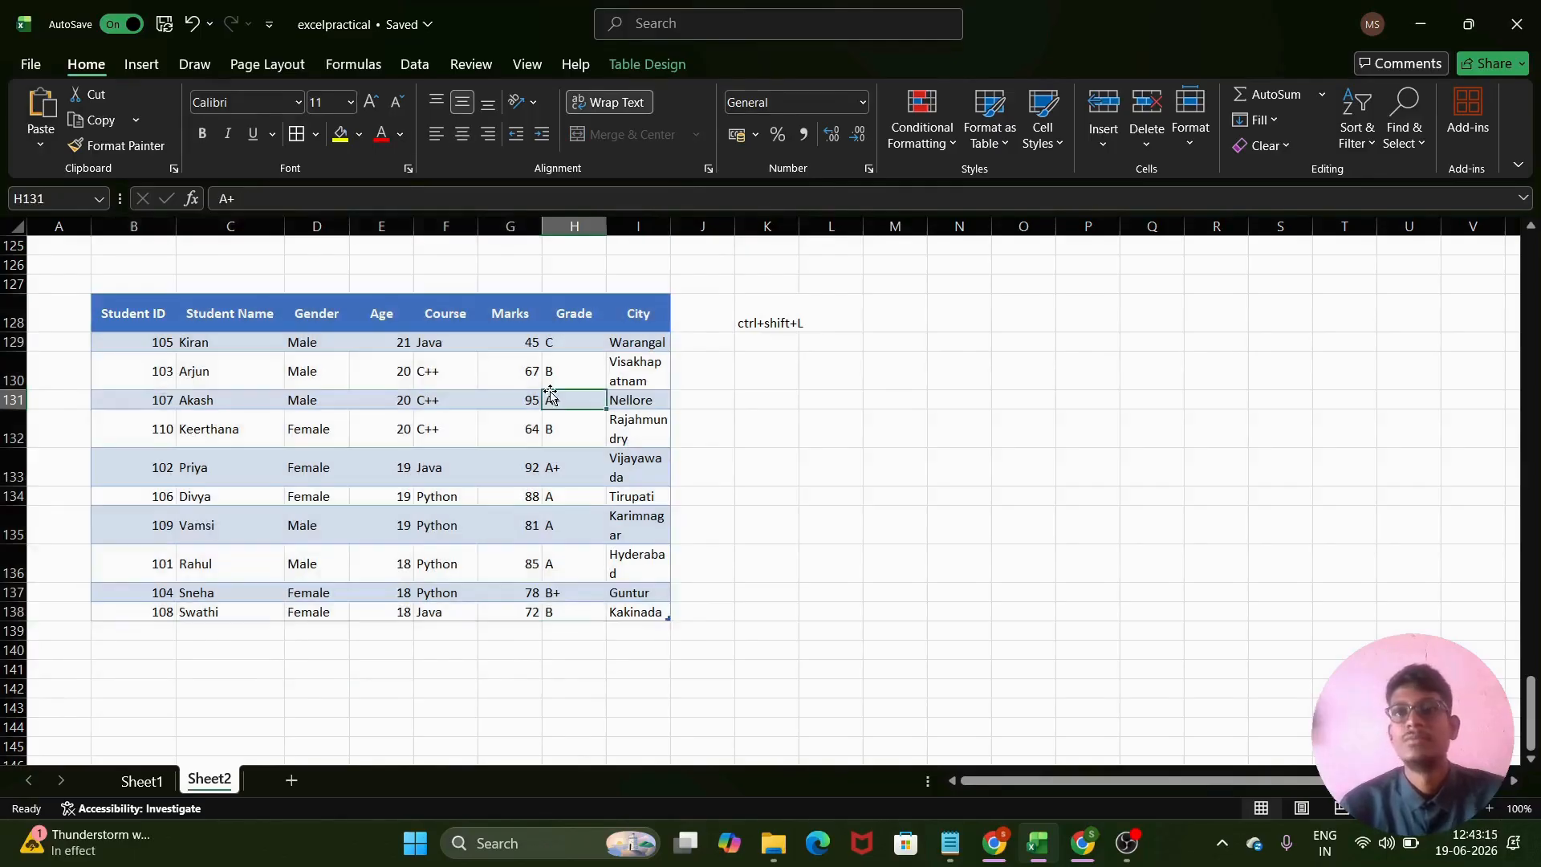
pyautogui.click(980, 150)
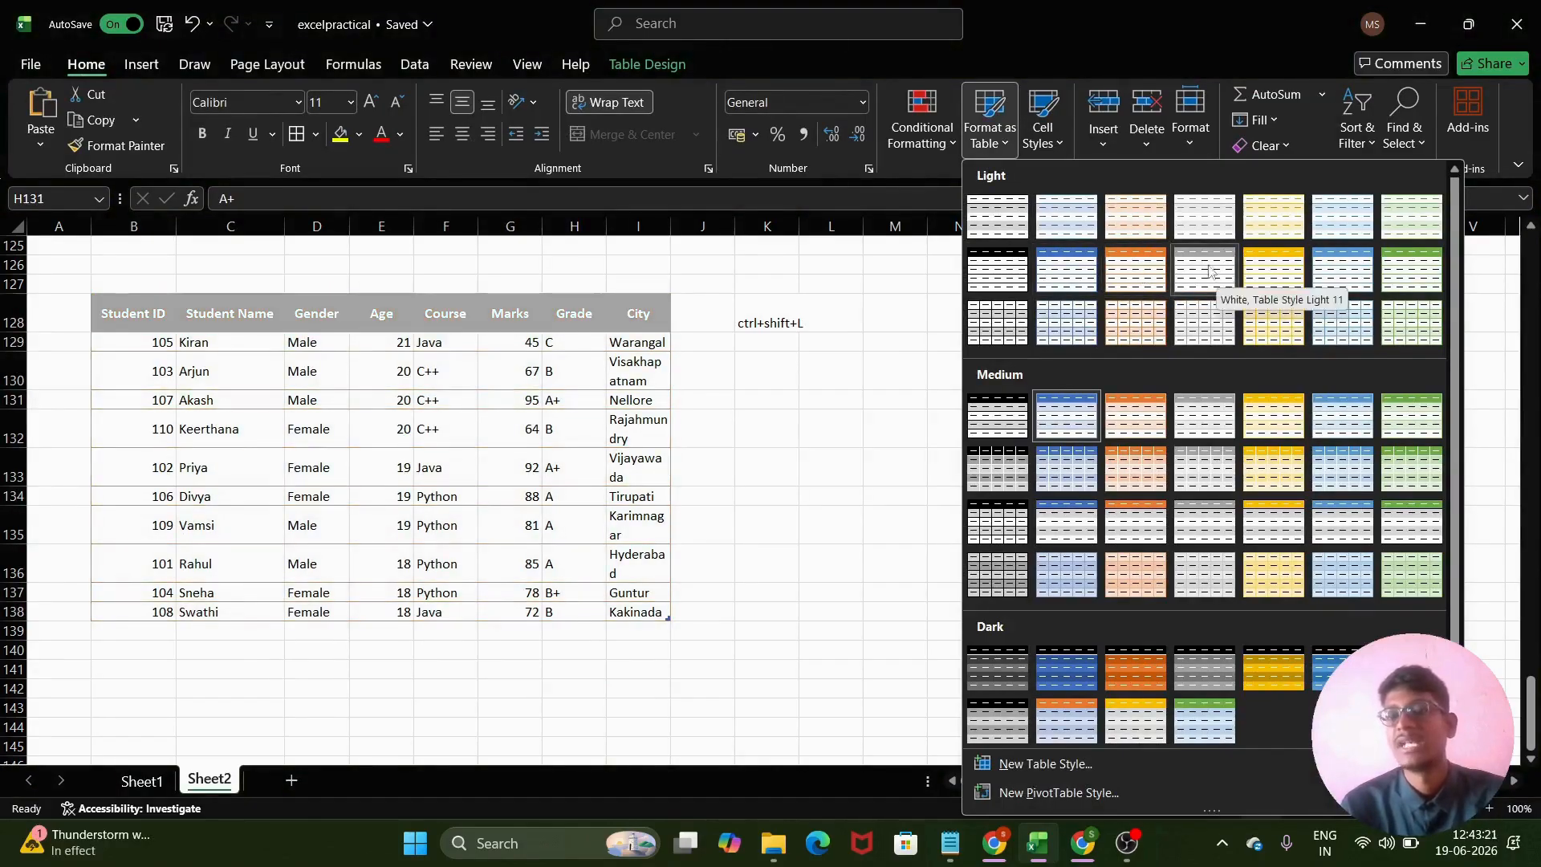
pyautogui.click(1008, 409)
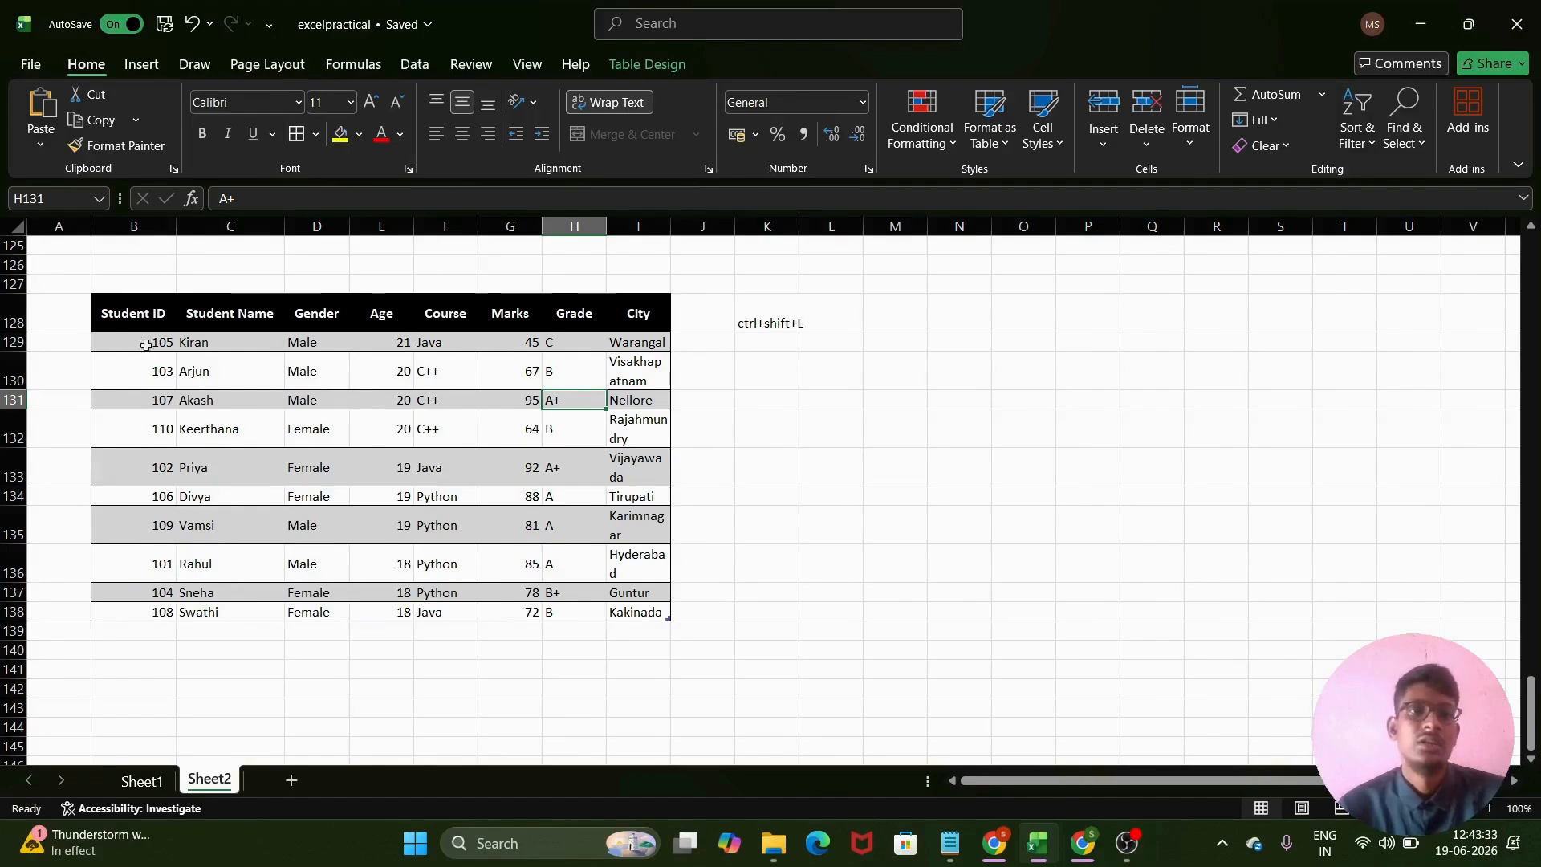
# - Highlight Age values in E129:E138 greater than 20 with Light Red Fill with Dark Red Text using conditional formatting
pyautogui.moveTo(378, 342); pyautogui.dragTo(380, 610)
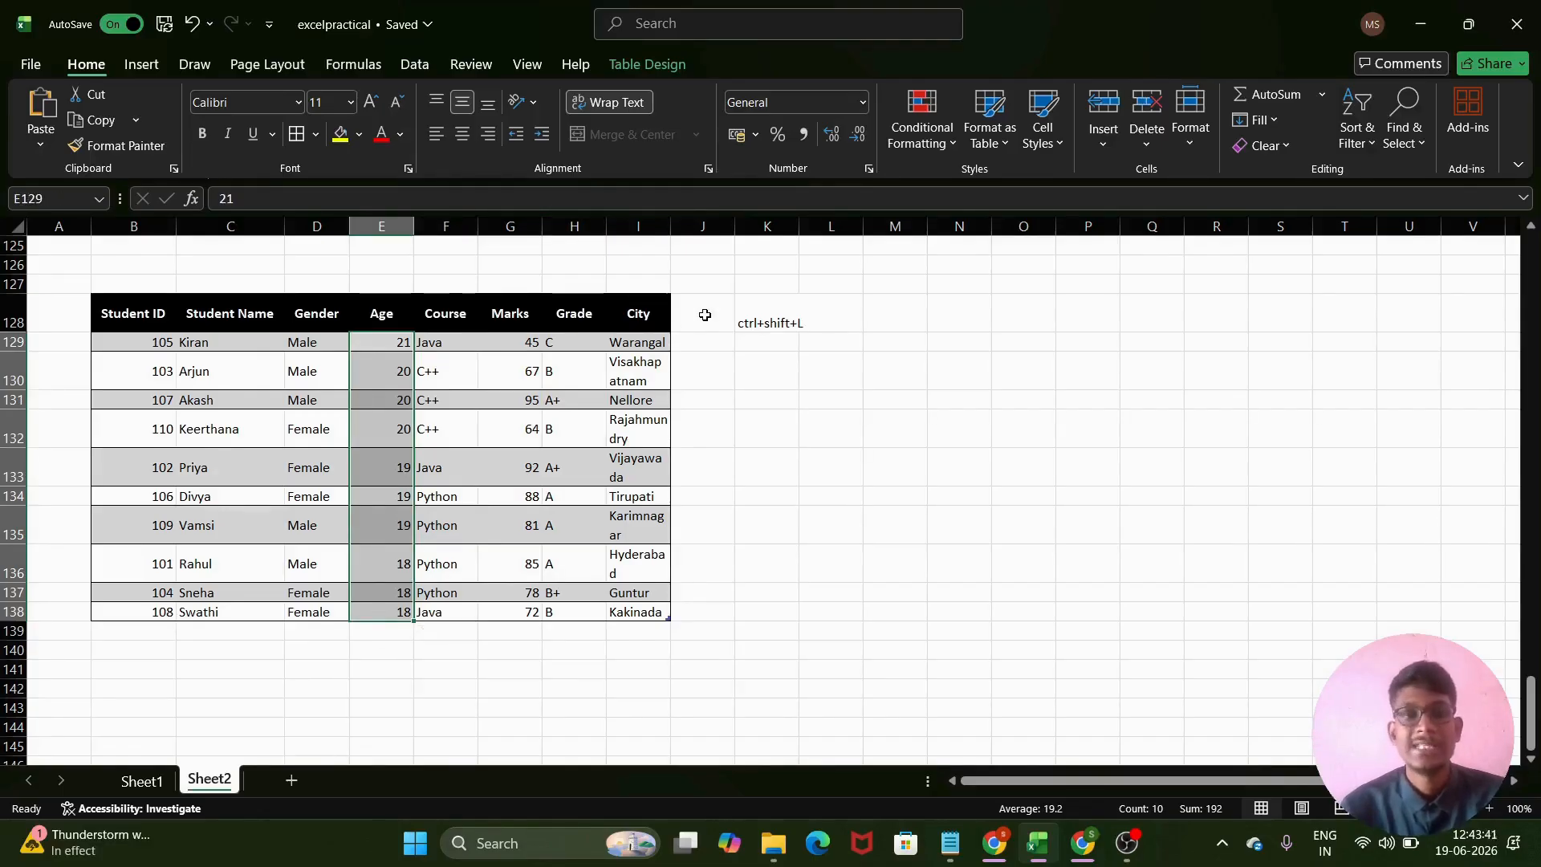
pyautogui.click(949, 143)
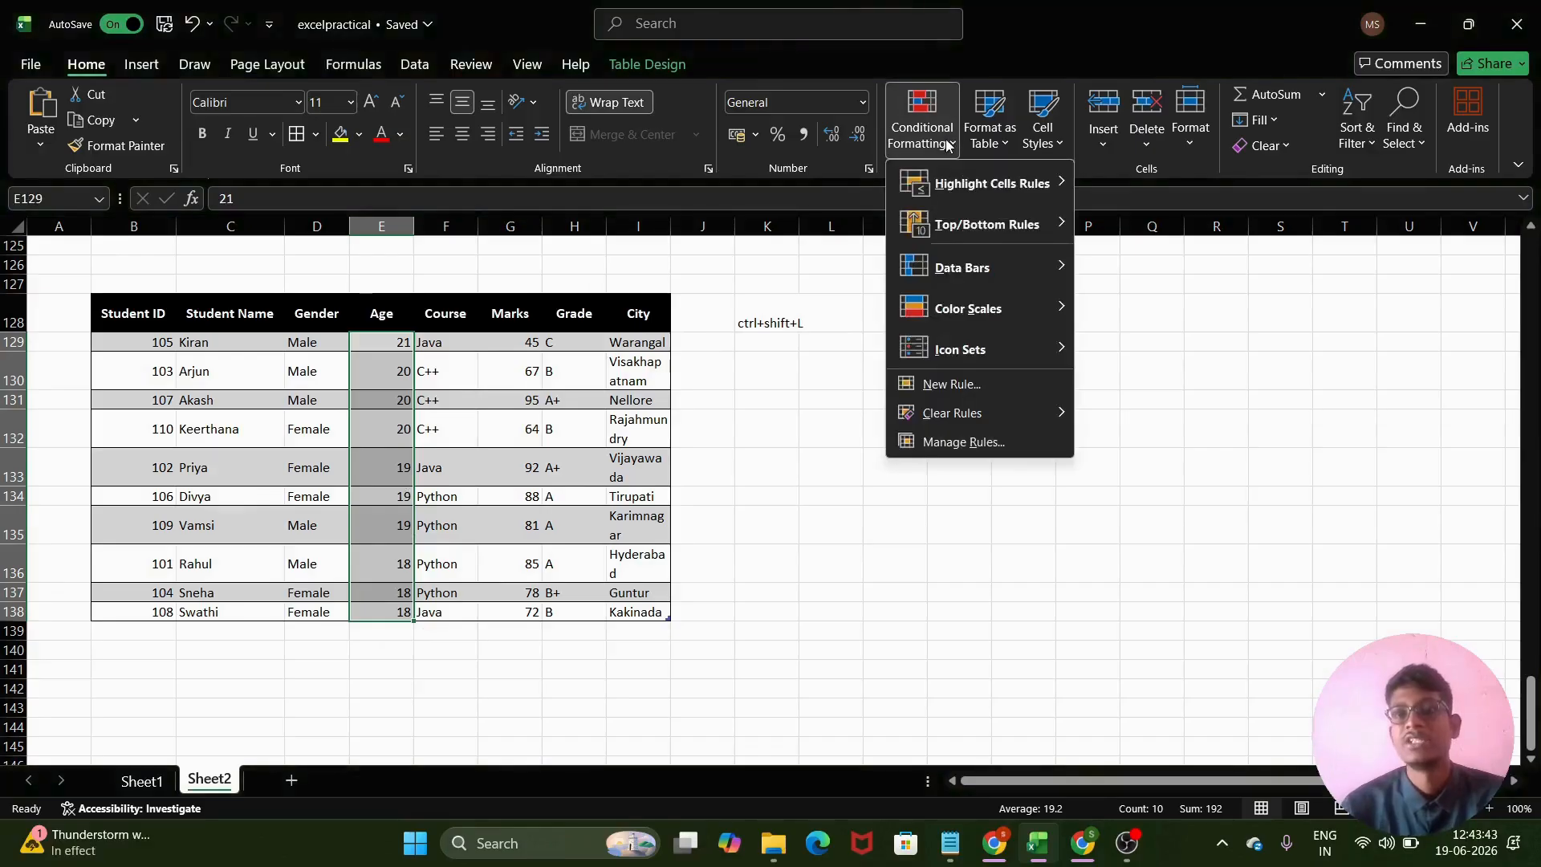
pyautogui.moveTo(988, 196)
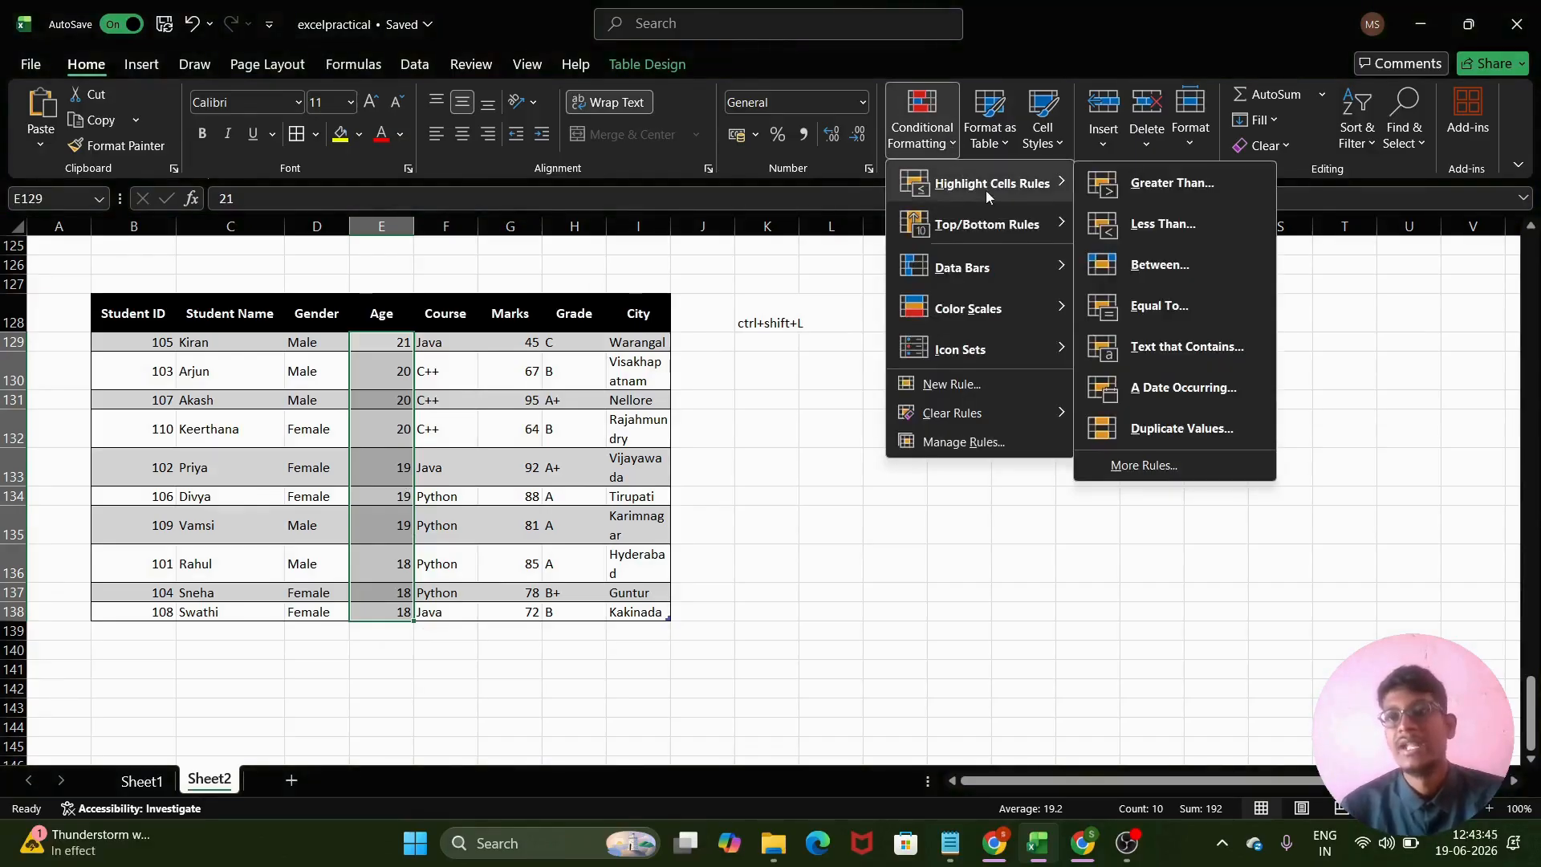
pyautogui.click(1132, 186)
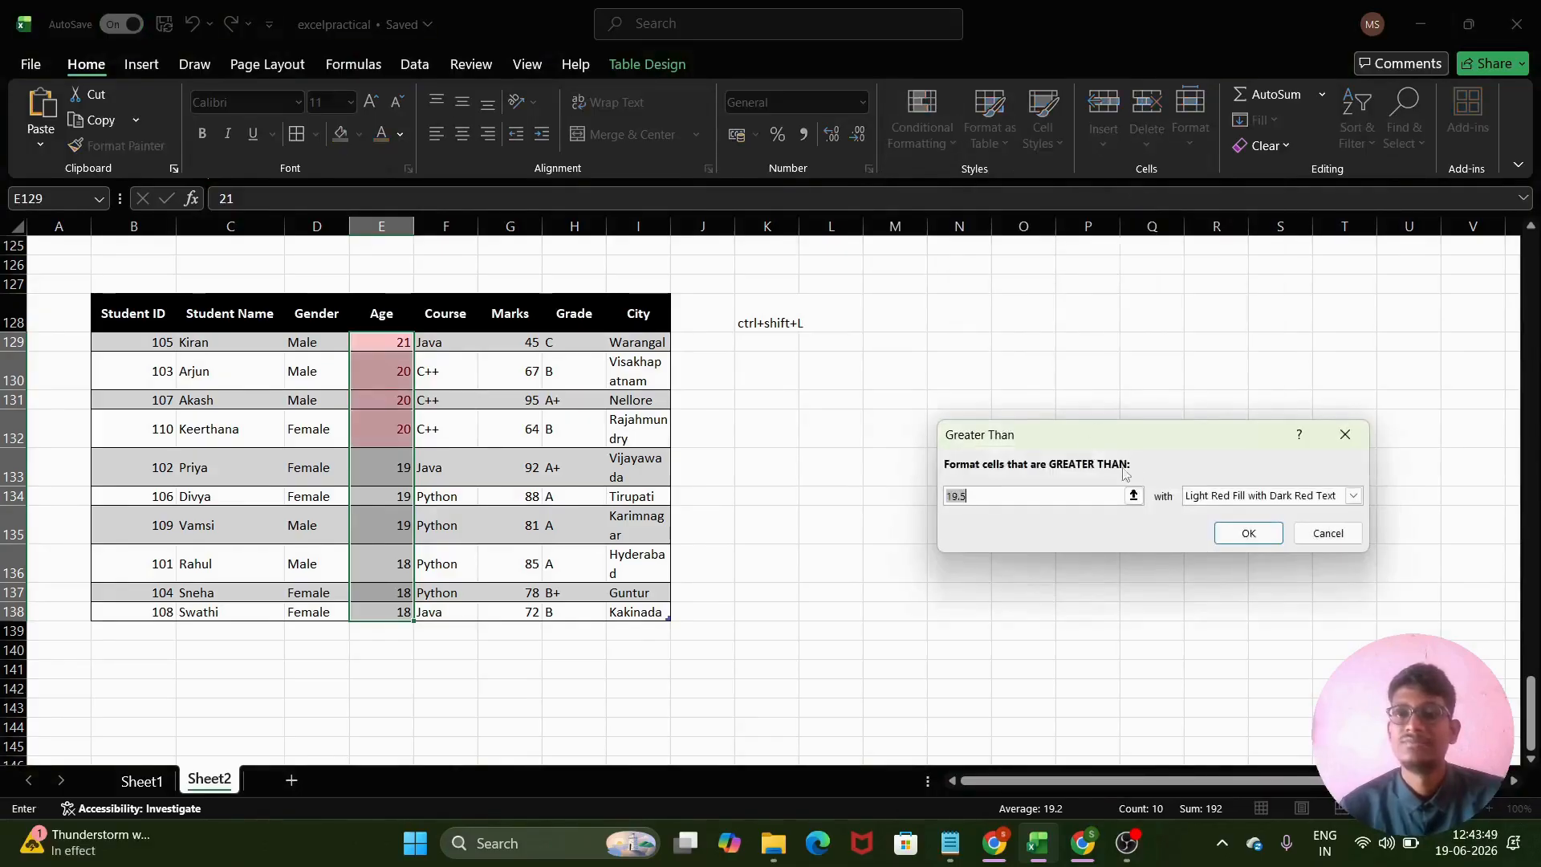
pyautogui.press('BackSpace')
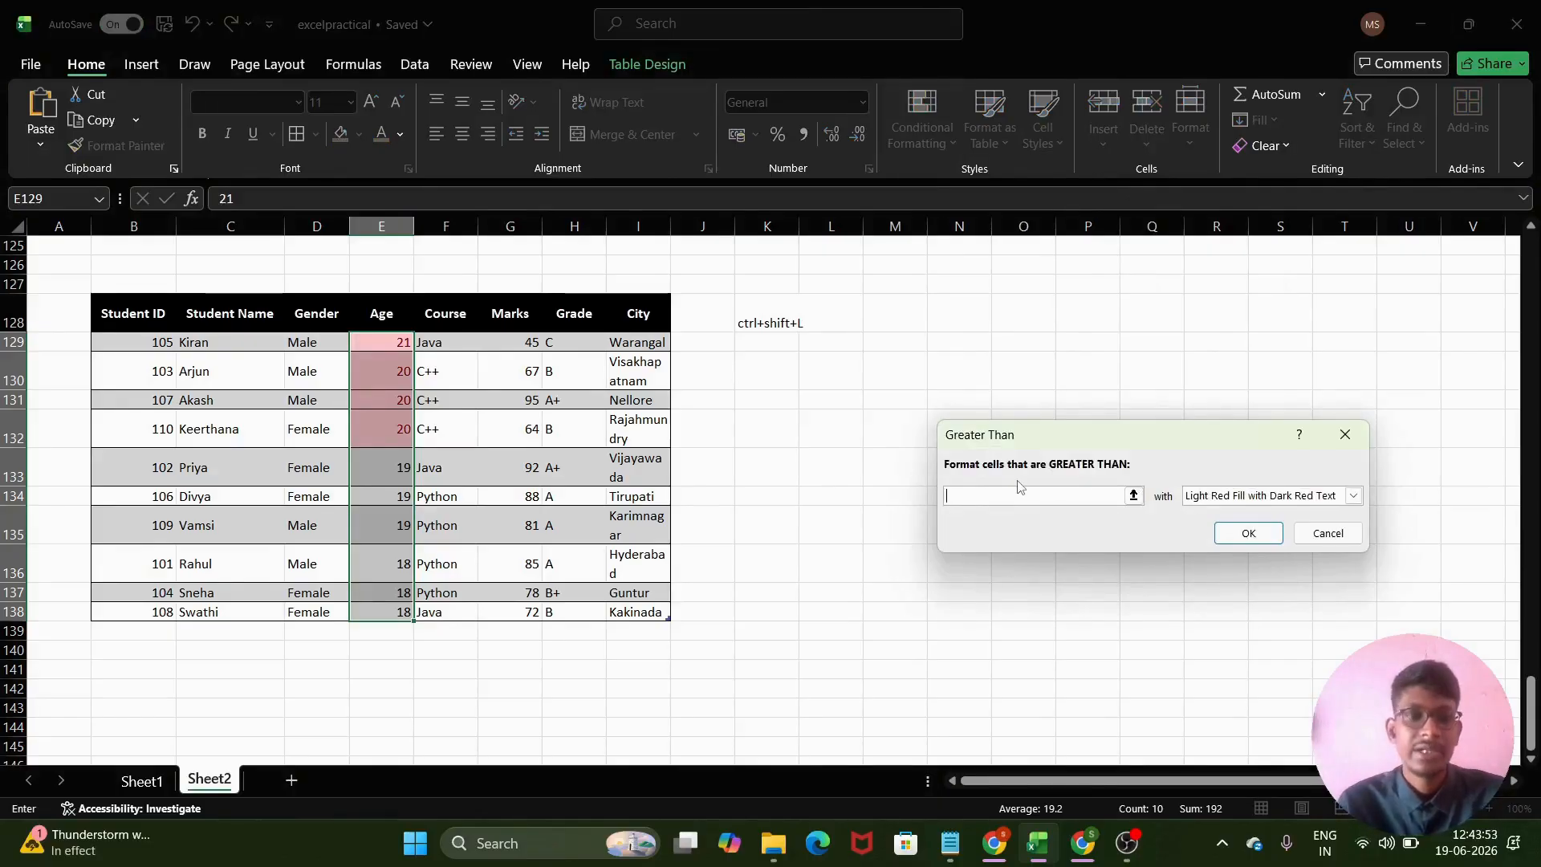
pyautogui.write('20')
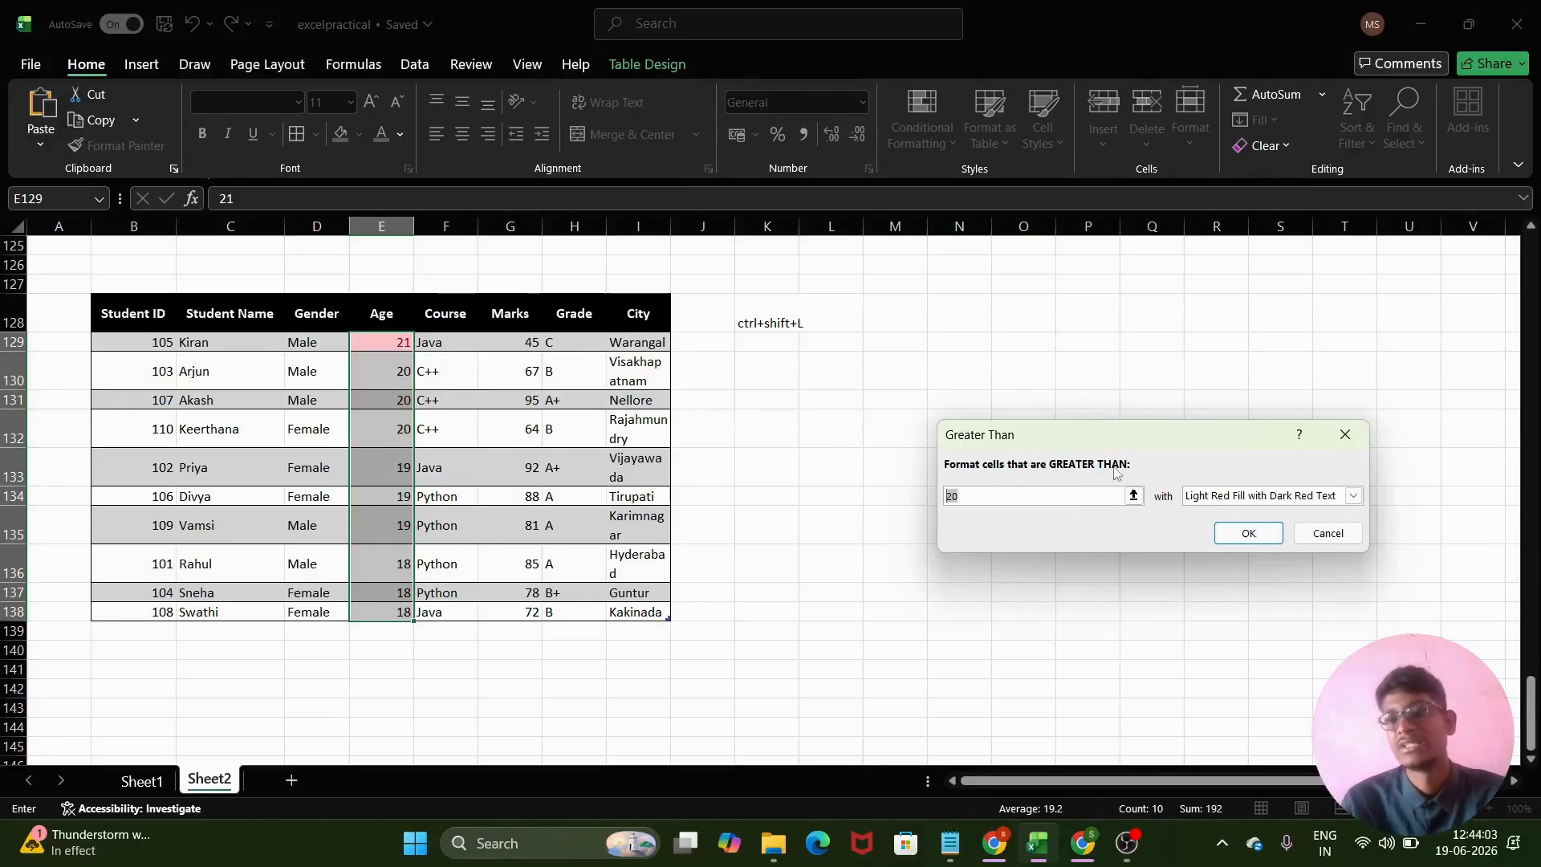
pyautogui.click(1251, 535)
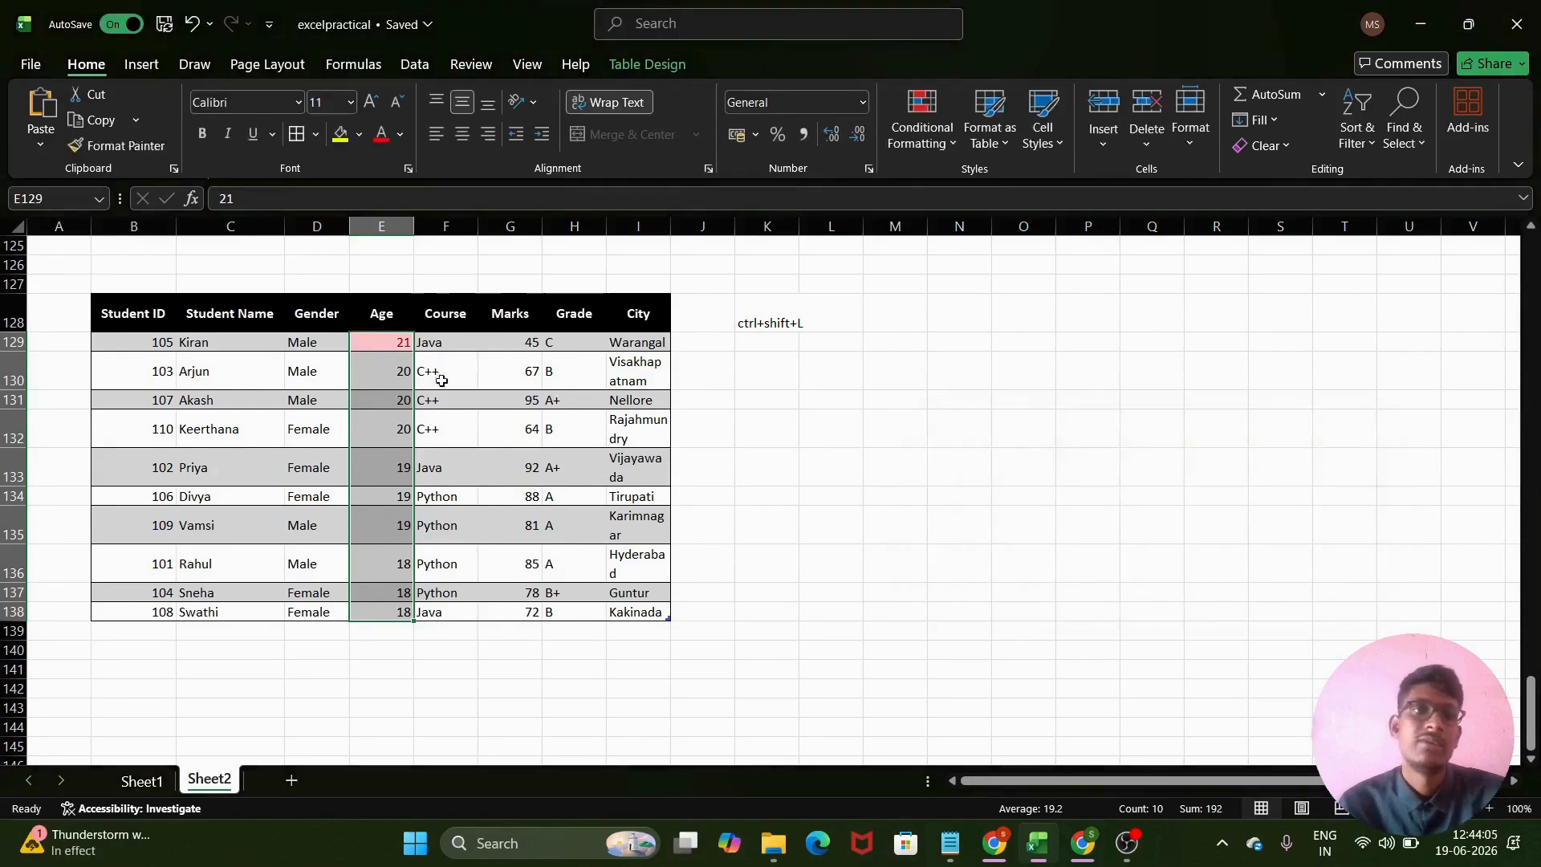
# - Add a conditional formatting rule to E129:E138 that highlights ages less than 19 with Yellow Fill with Dark Yellow Text
pyautogui.click(387, 348)
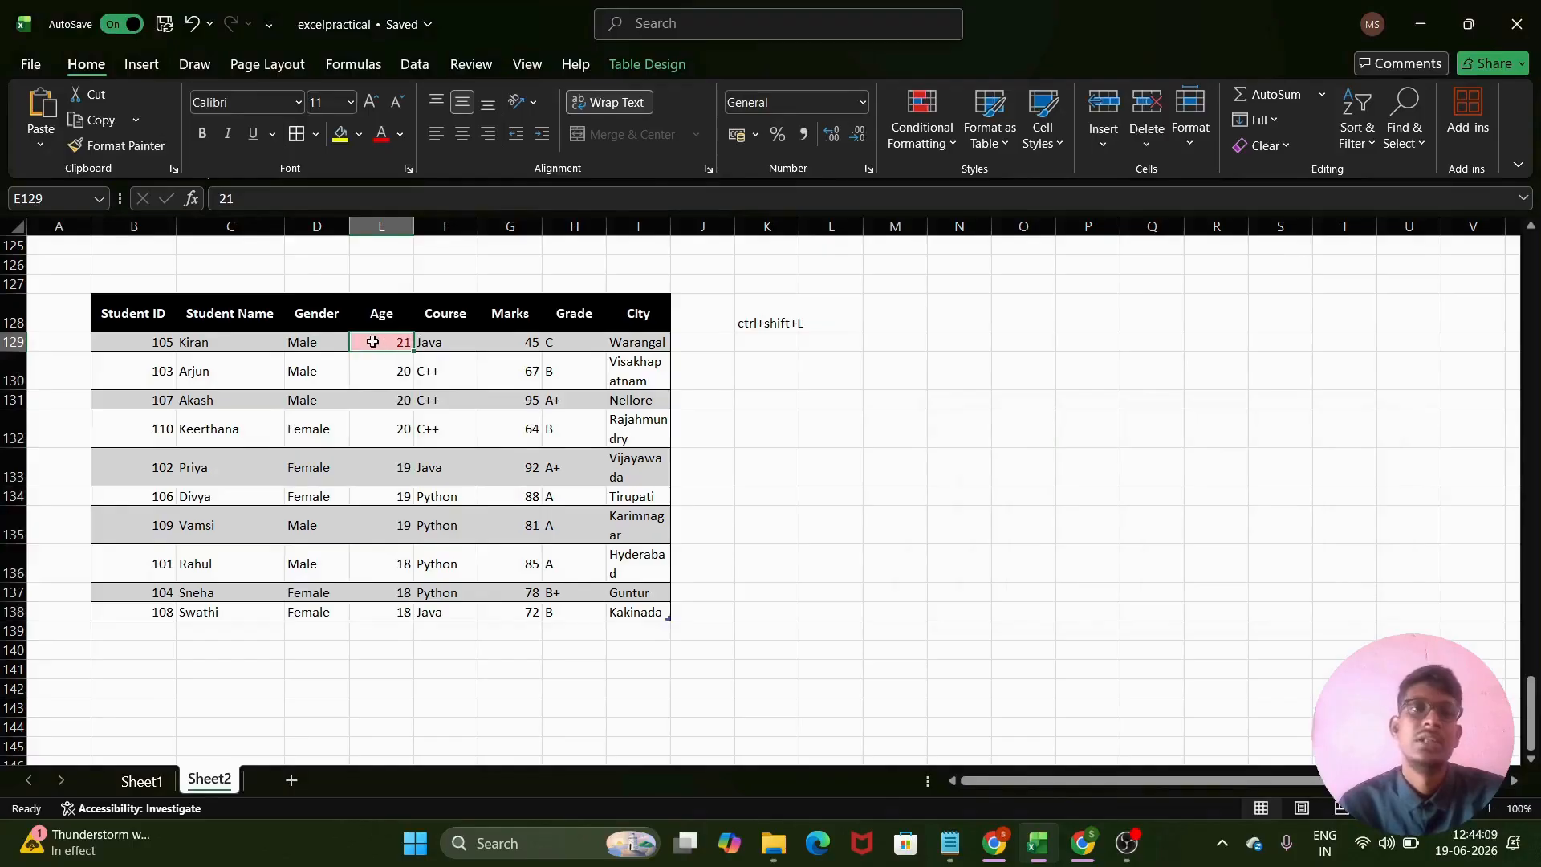
pyautogui.moveTo(374, 344); pyautogui.dragTo(375, 617)
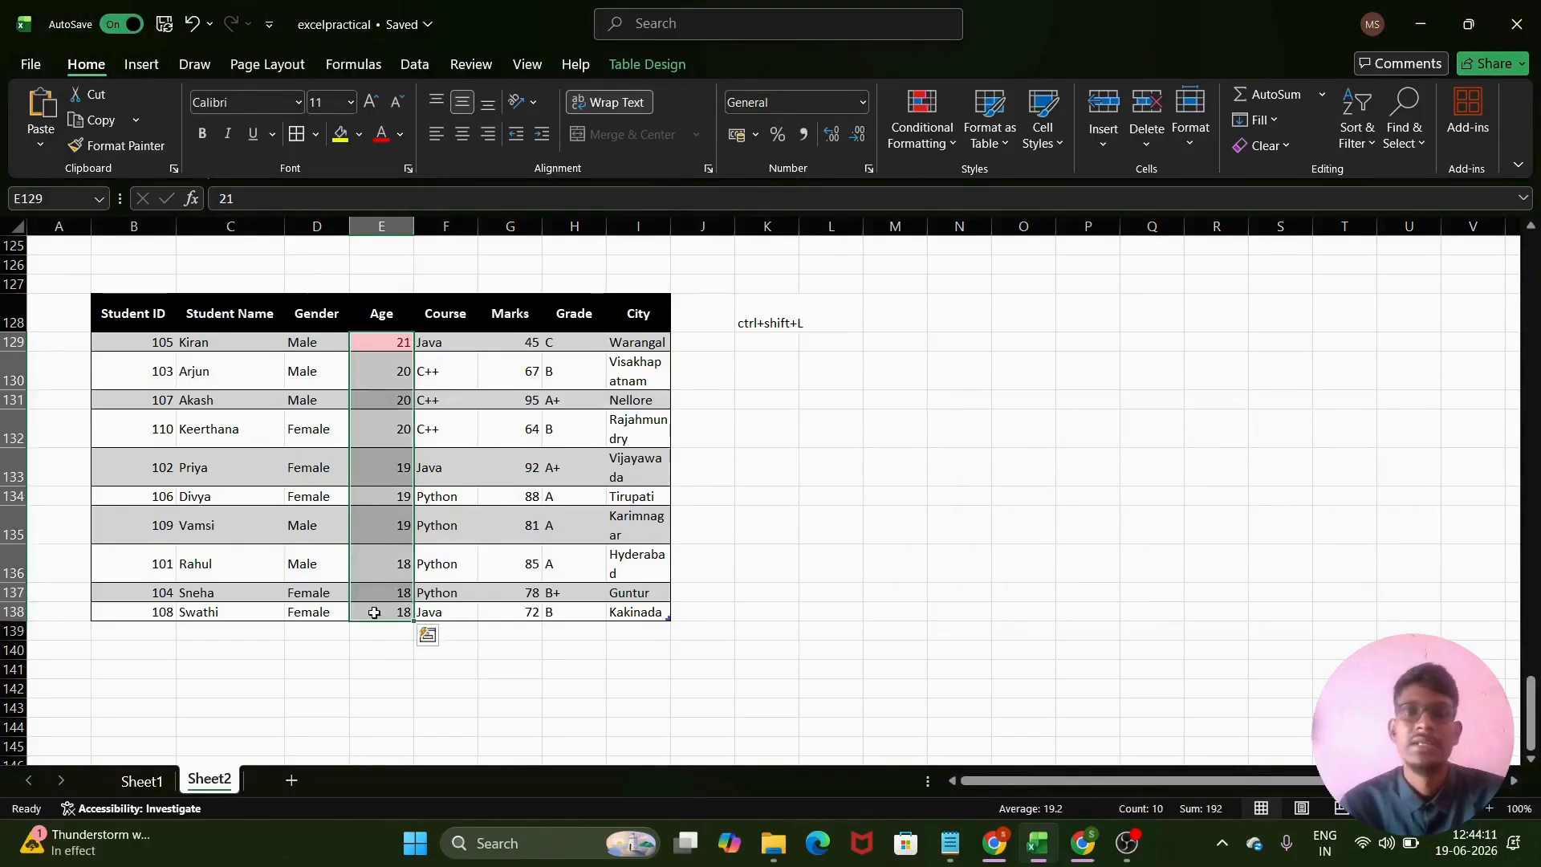
pyautogui.click(914, 131)
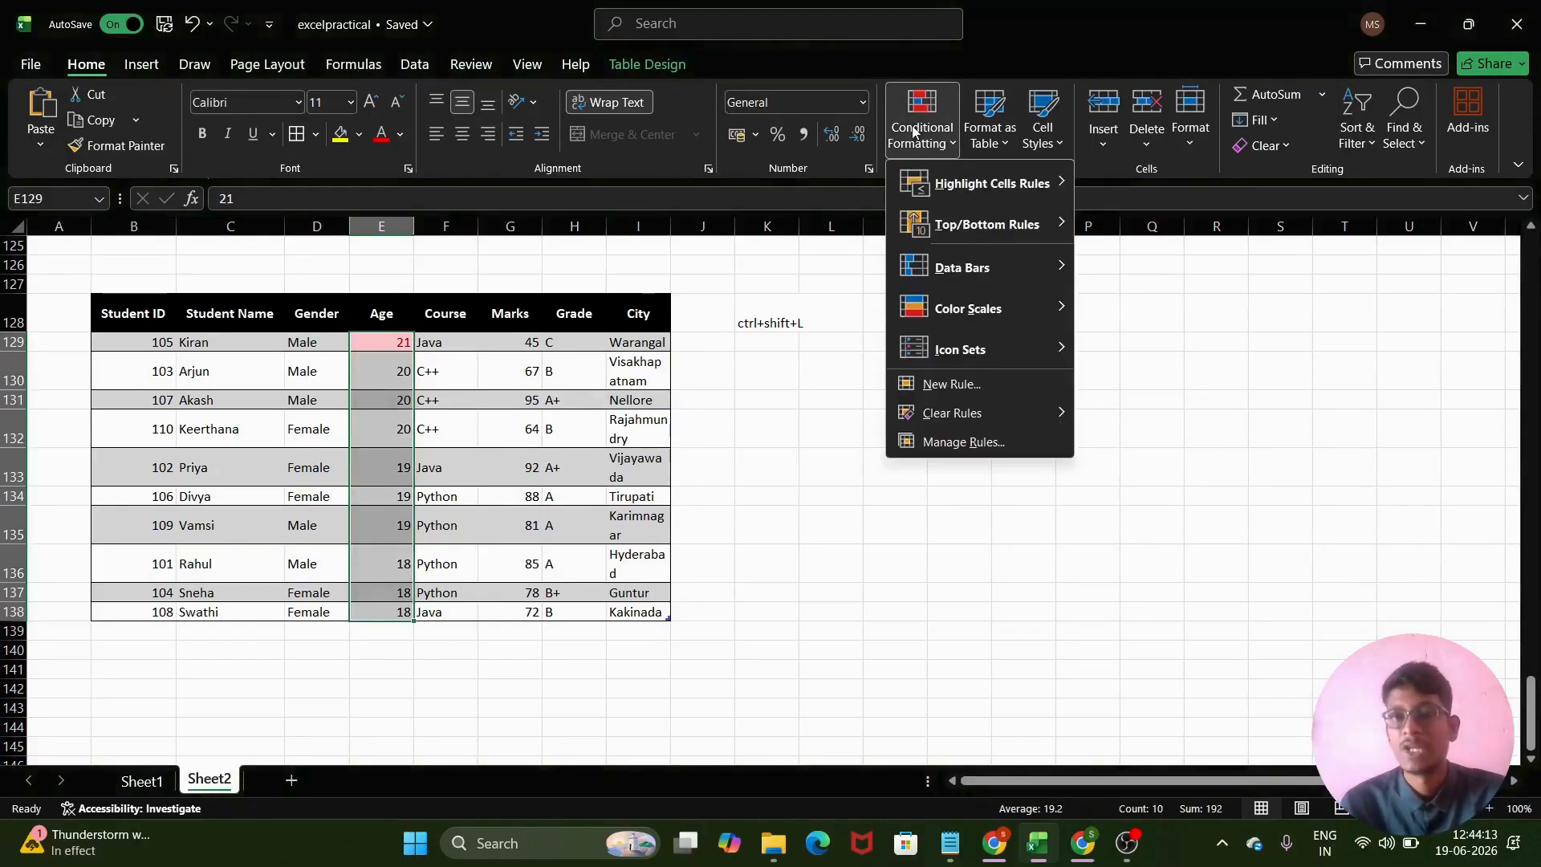
pyautogui.moveTo(983, 182)
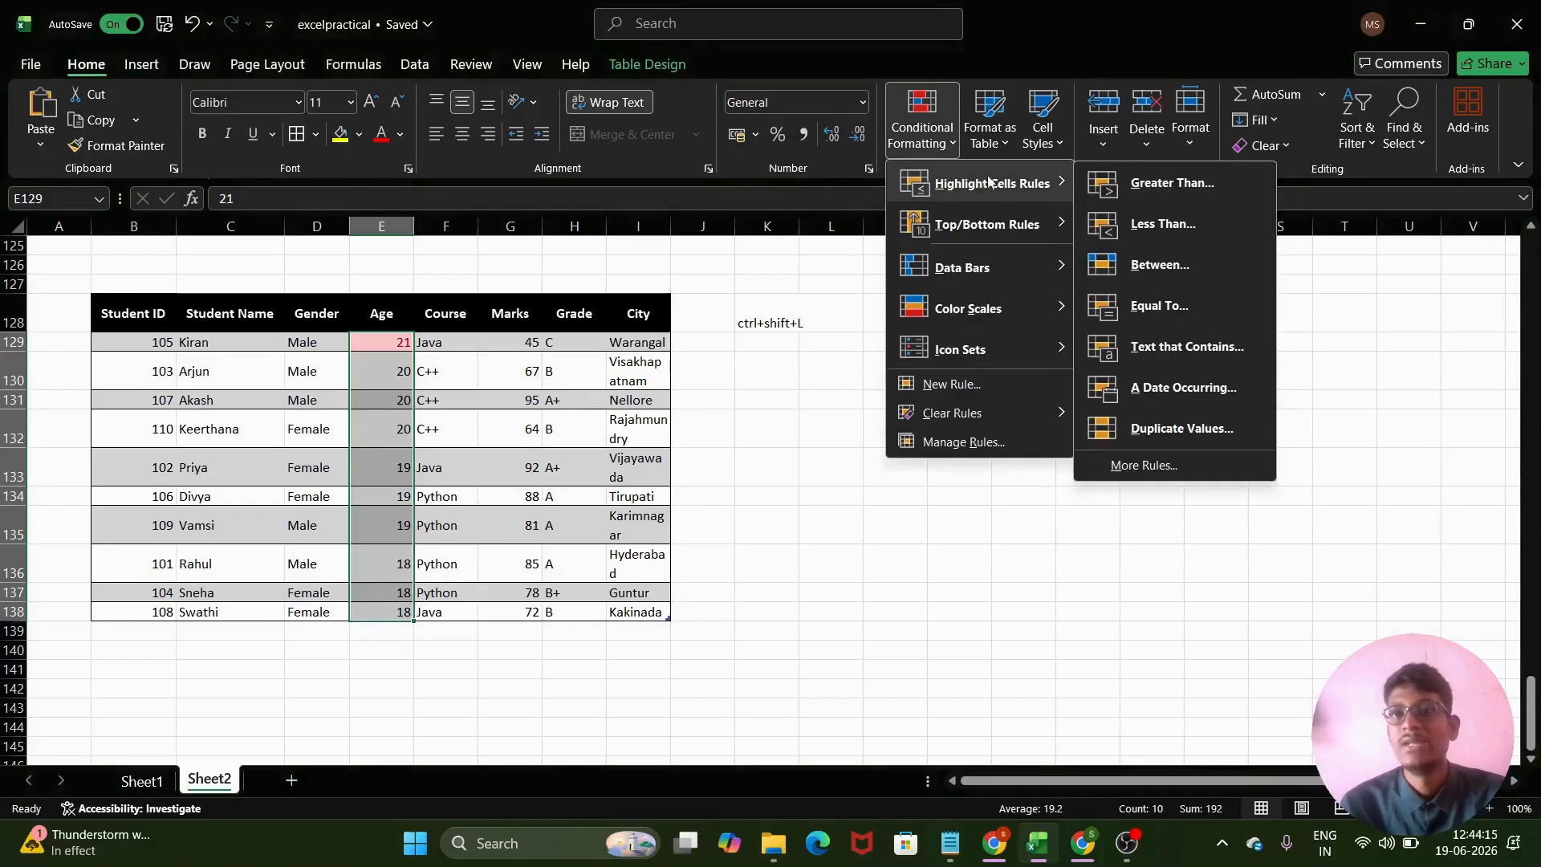
pyautogui.click(1154, 224)
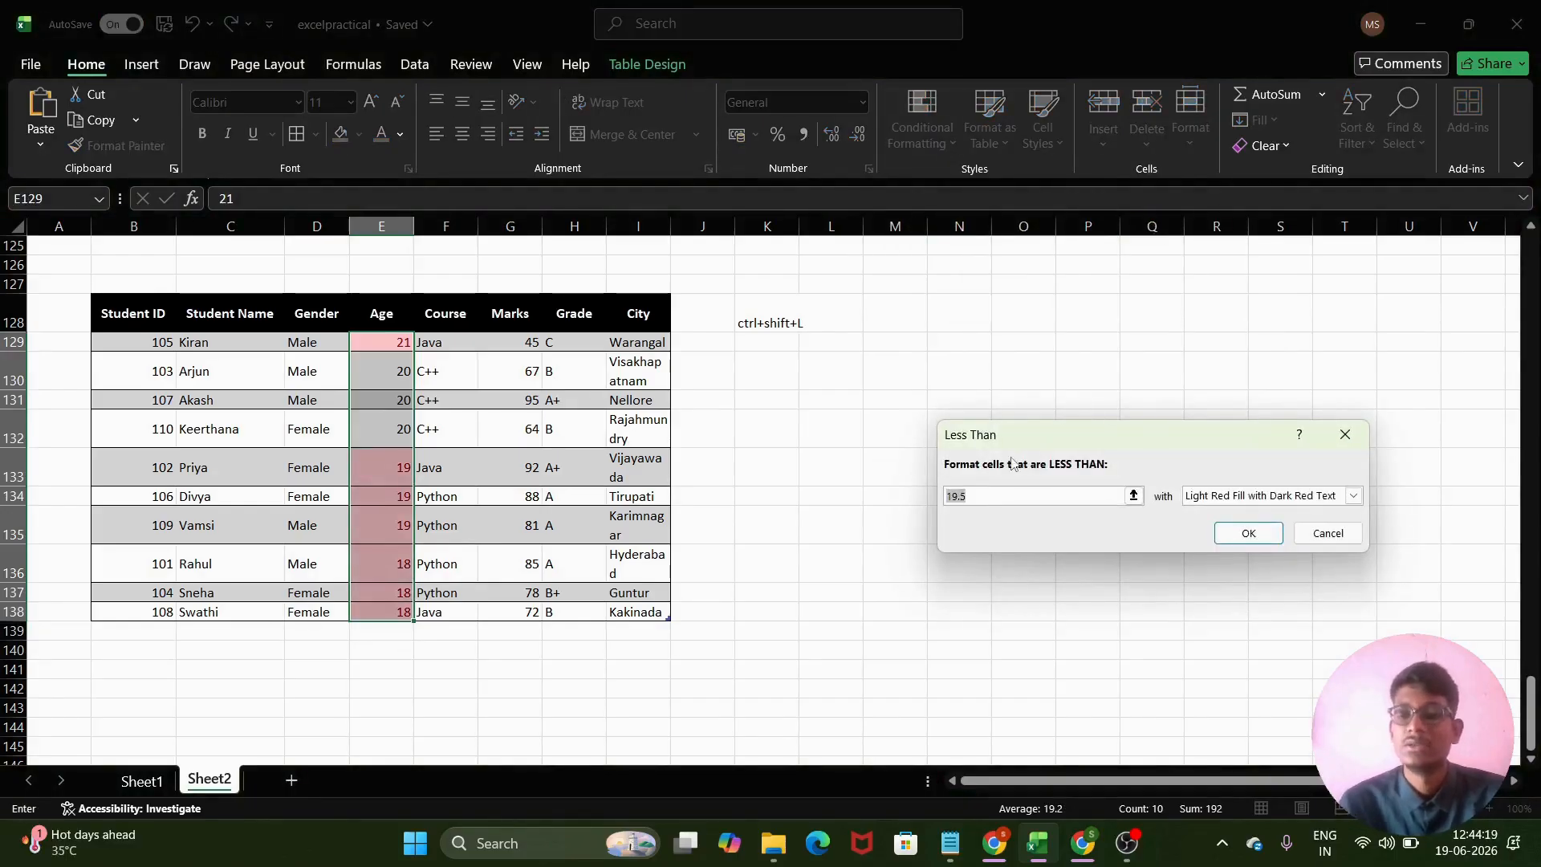
pyautogui.press('BackSpace')
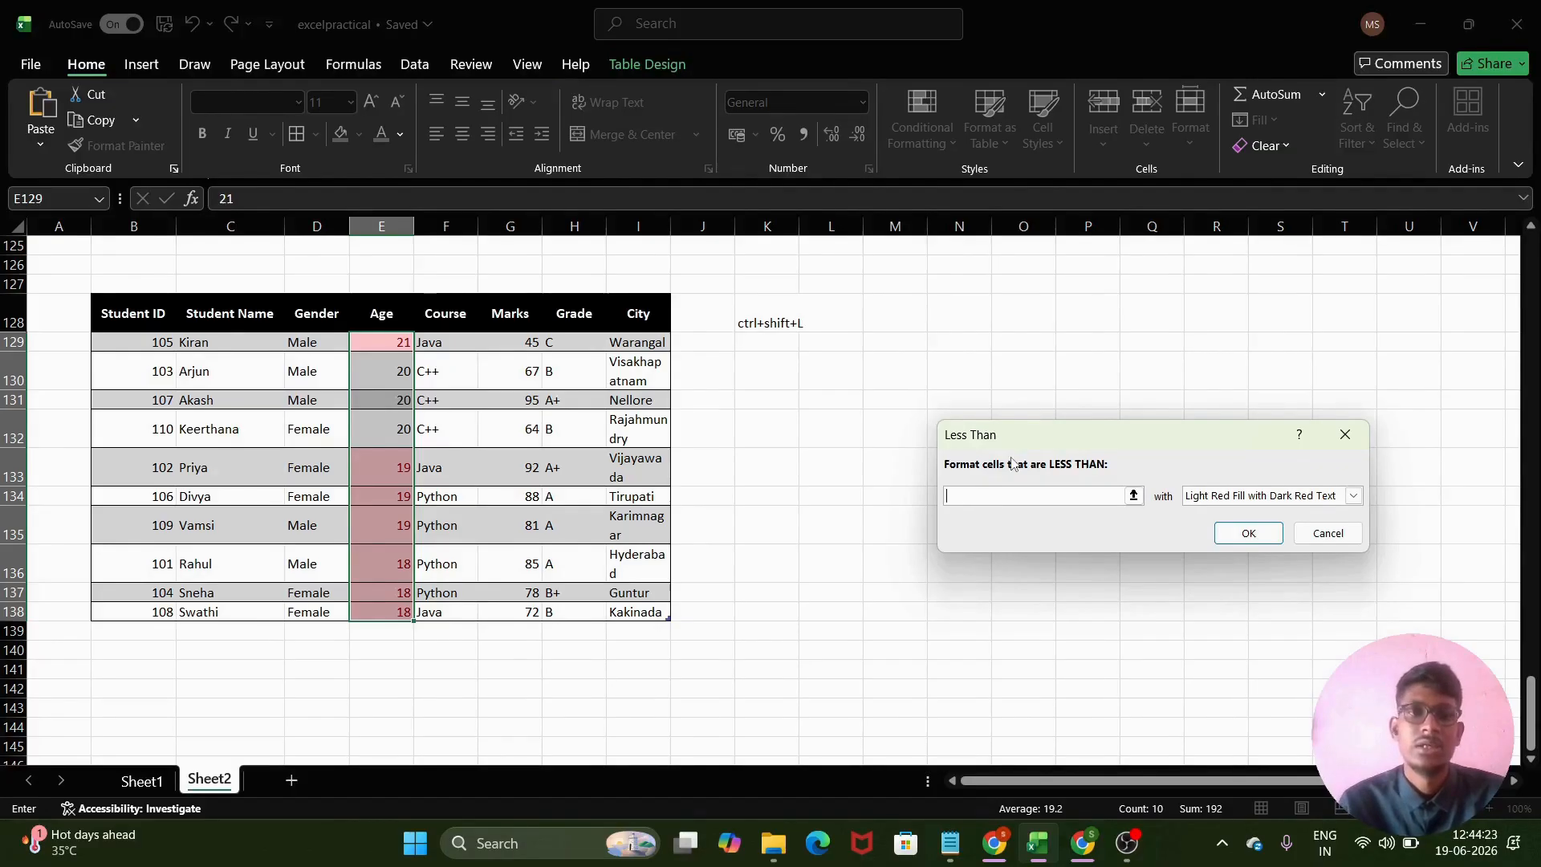
pyautogui.write('19')
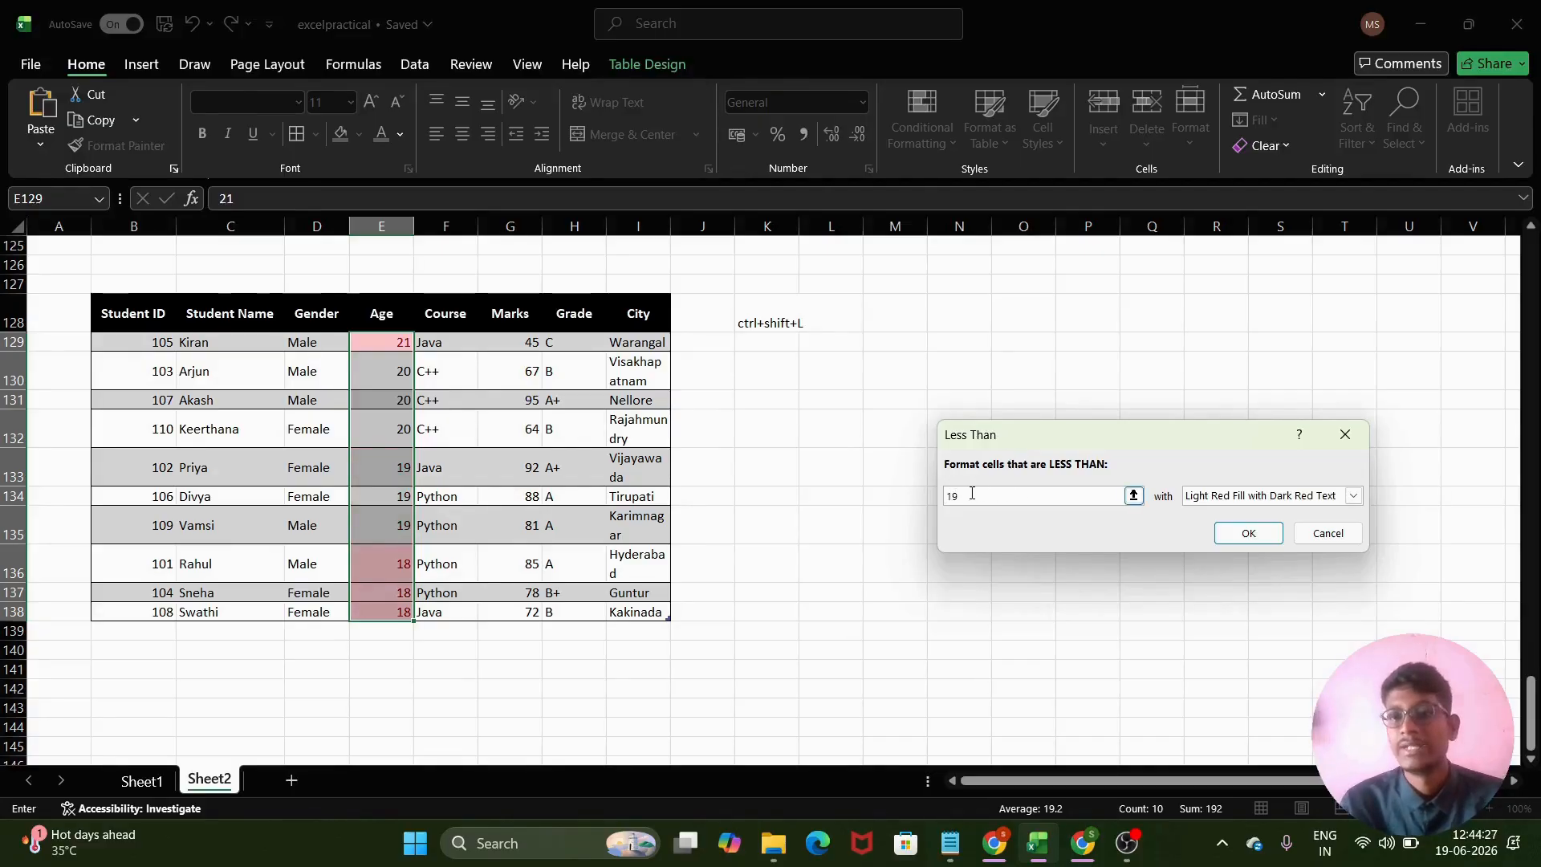
pyautogui.click(1353, 495)
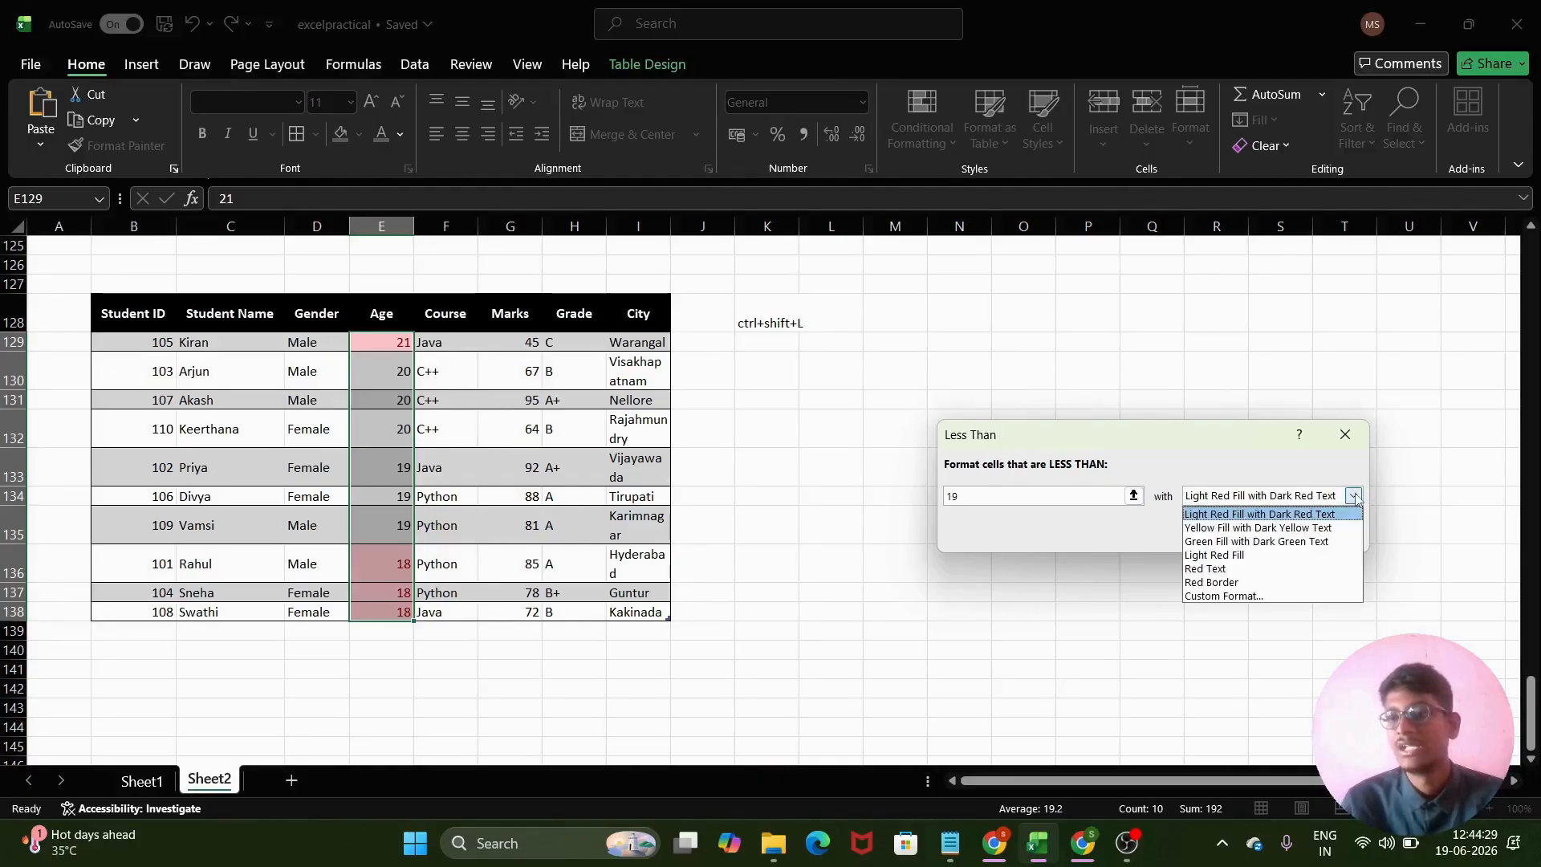
pyautogui.click(1226, 527)
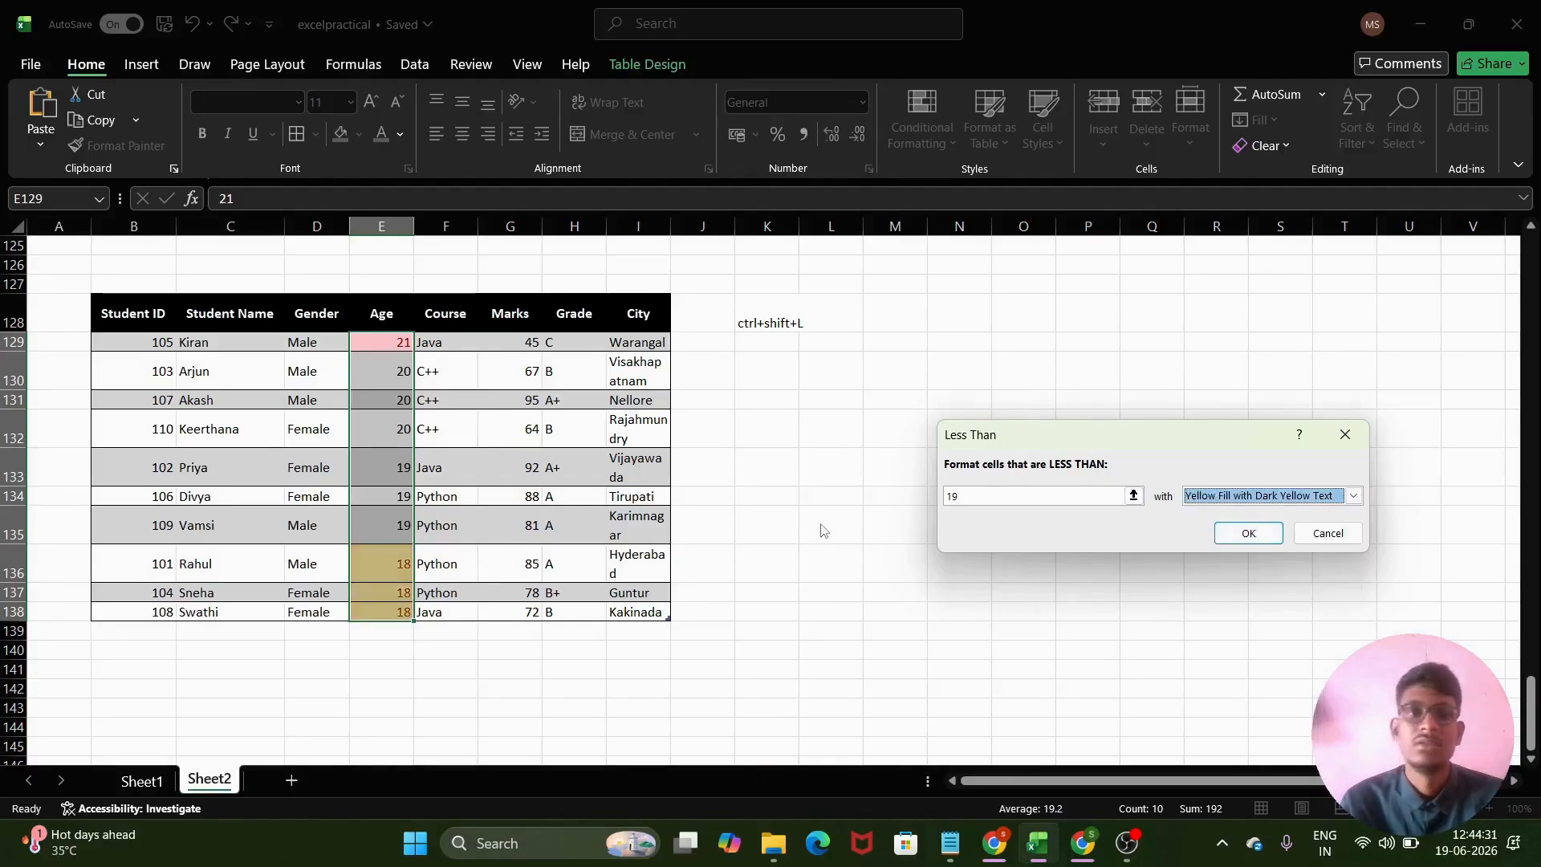
pyautogui.click(1249, 533)
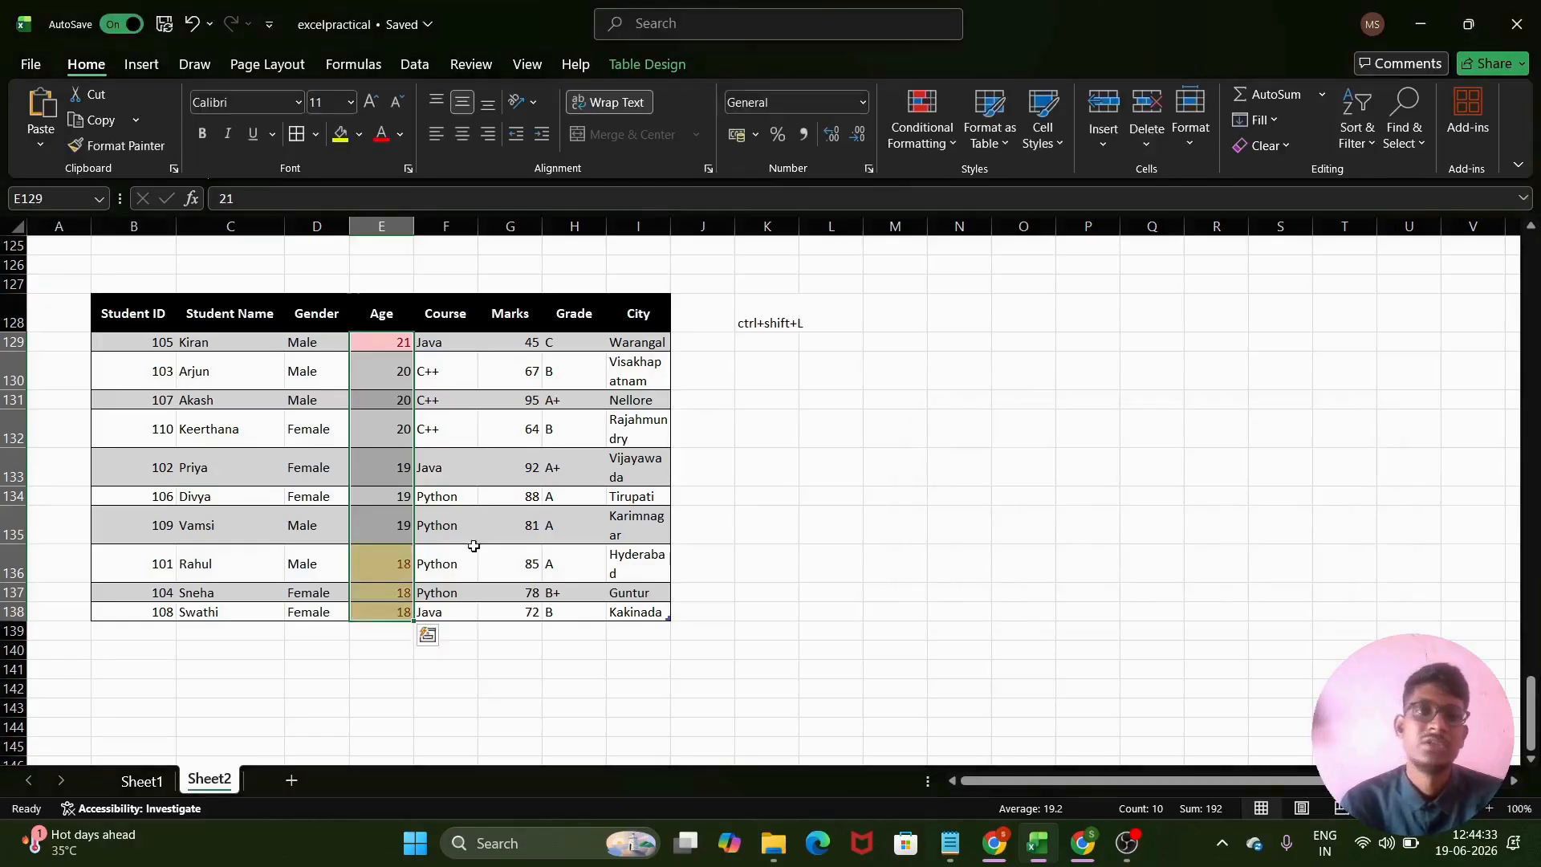
pyautogui.click(768, 530)
pyautogui.moveTo(384, 554); pyautogui.dragTo(402, 612)
pyautogui.click(747, 524)
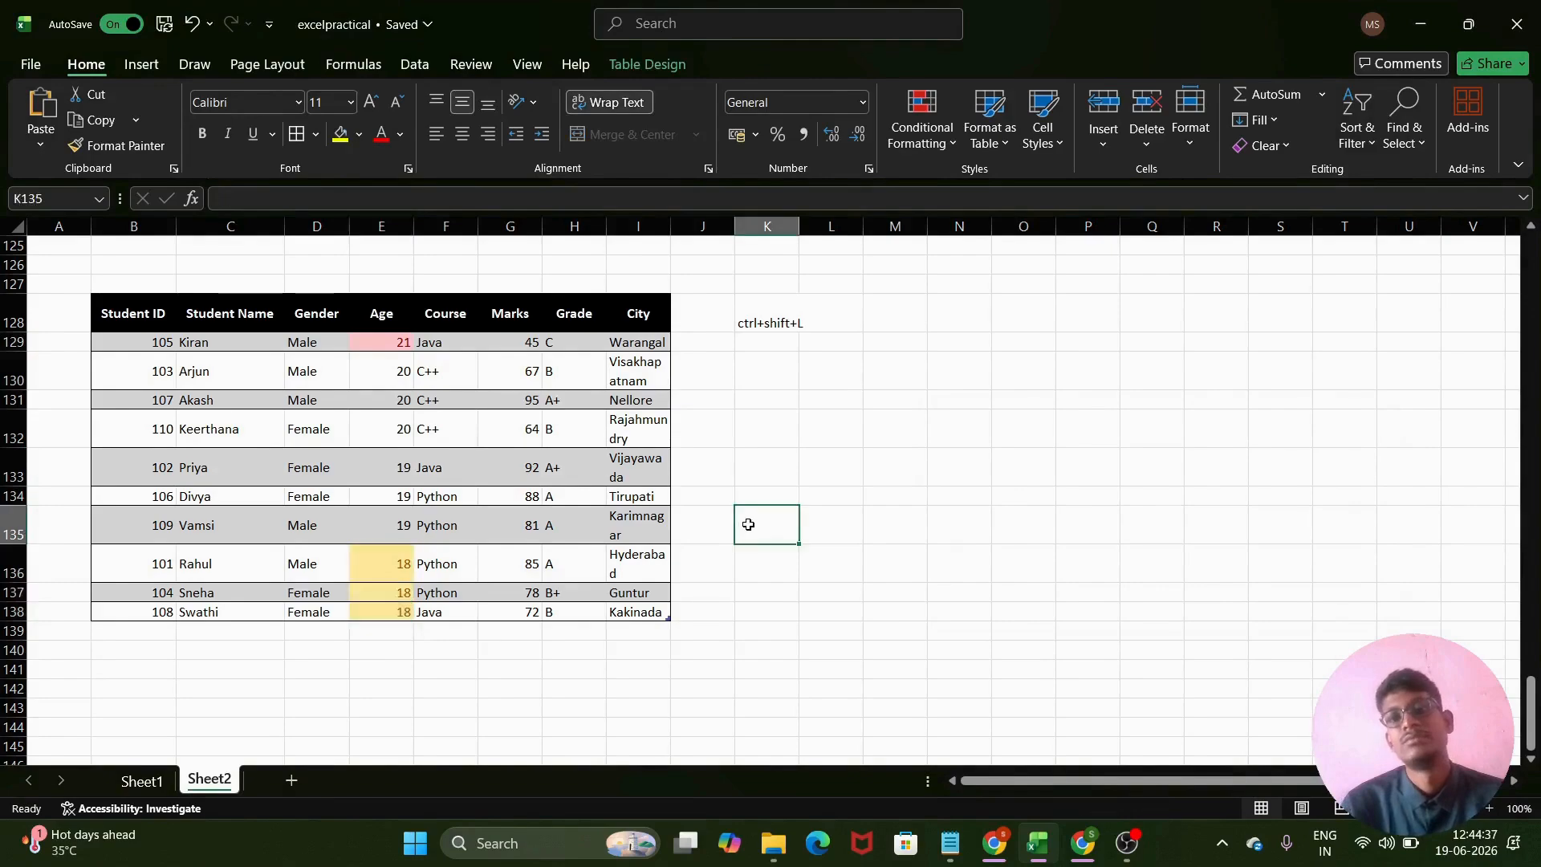
pyautogui.scroll(-2, 748, 524)
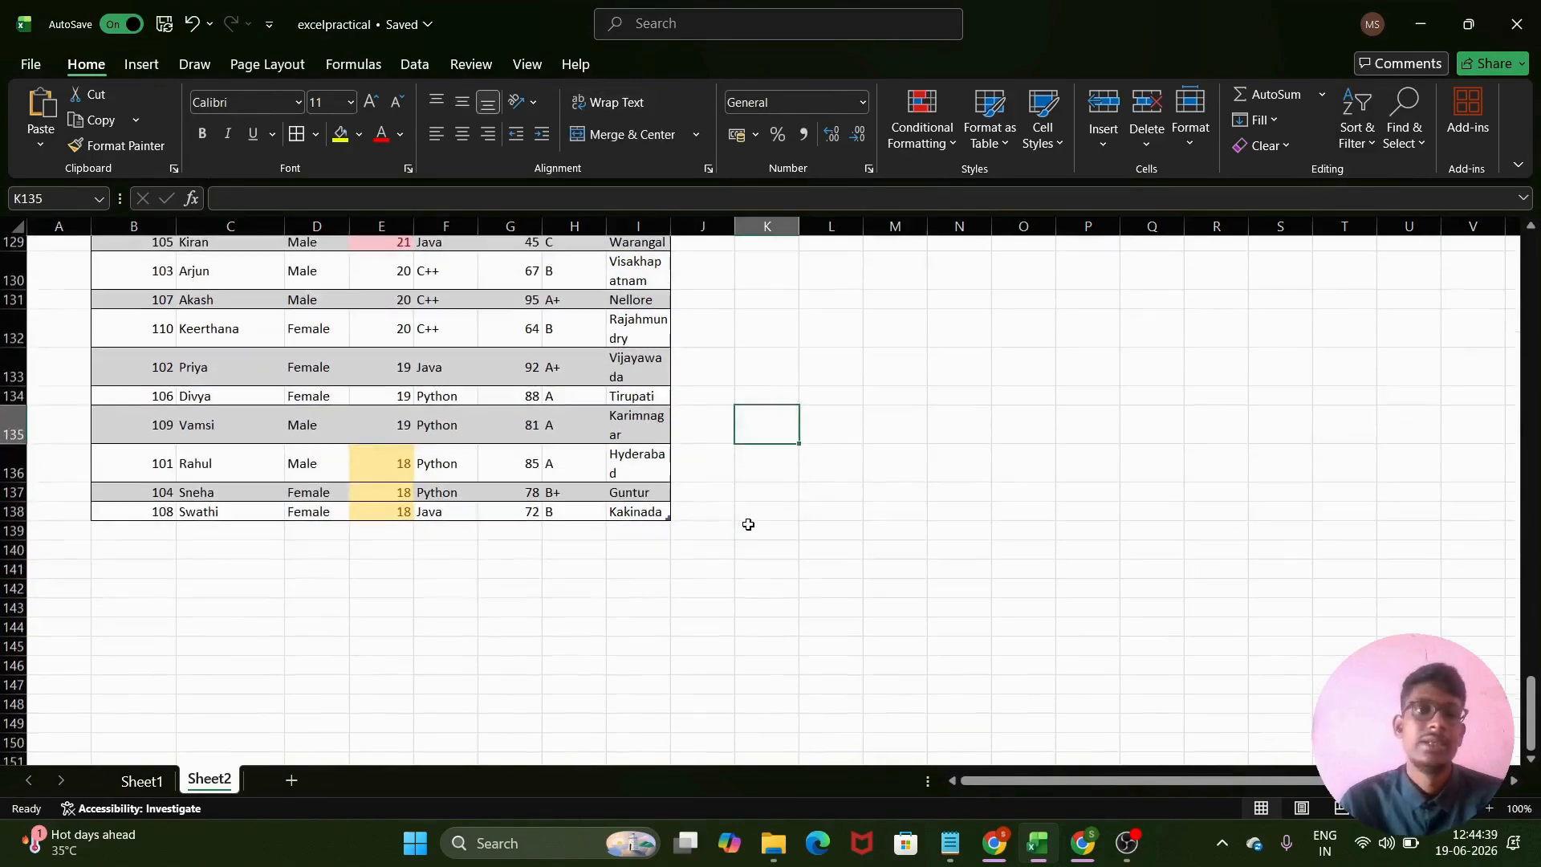
pyautogui.scroll(3, 748, 524)
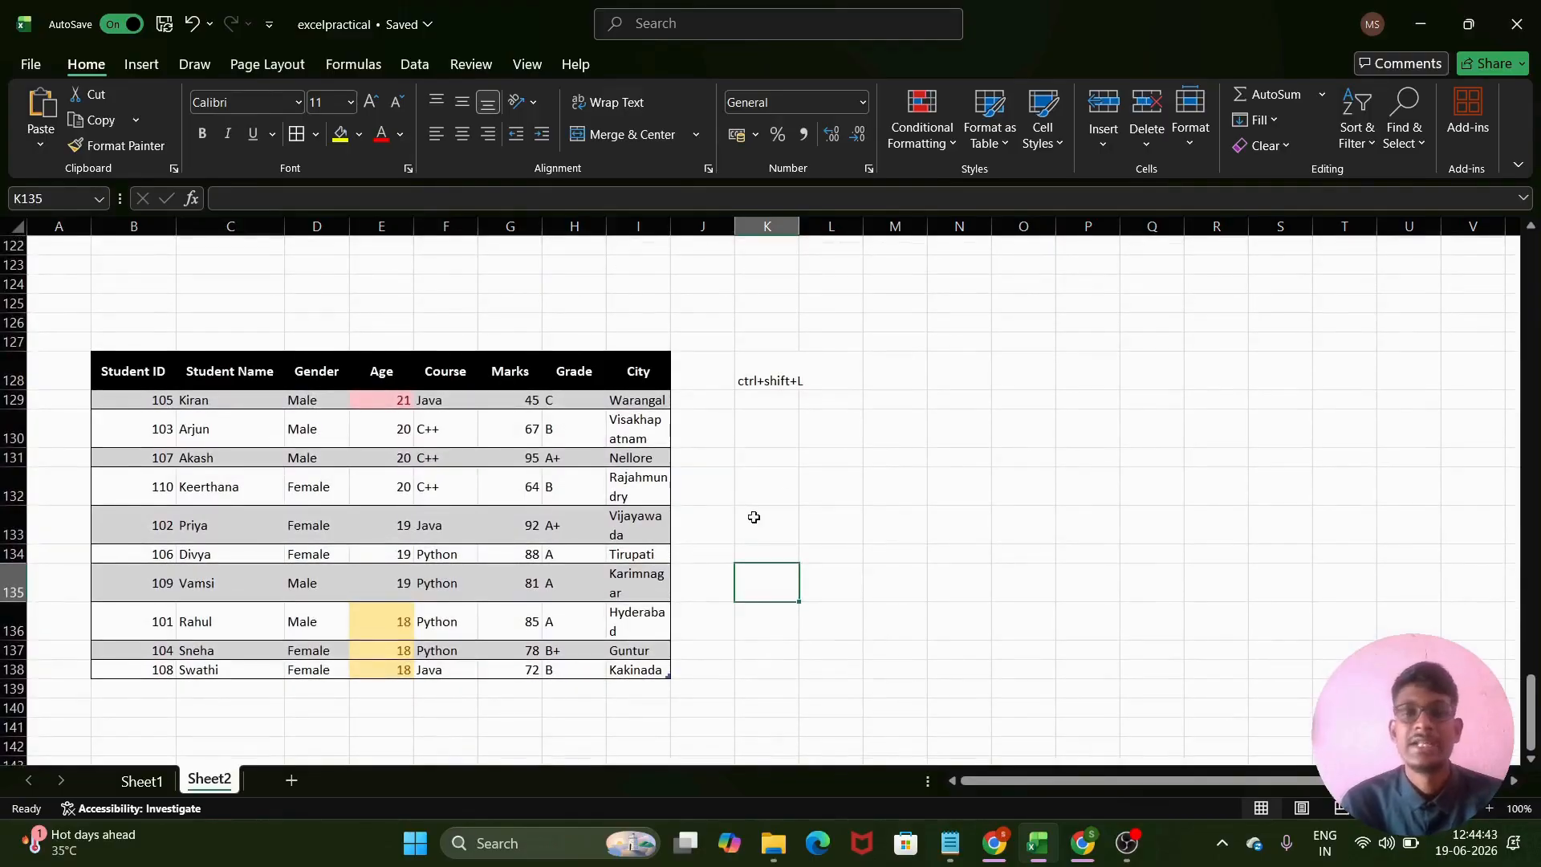
pyautogui.scroll(-1, 785, 475)
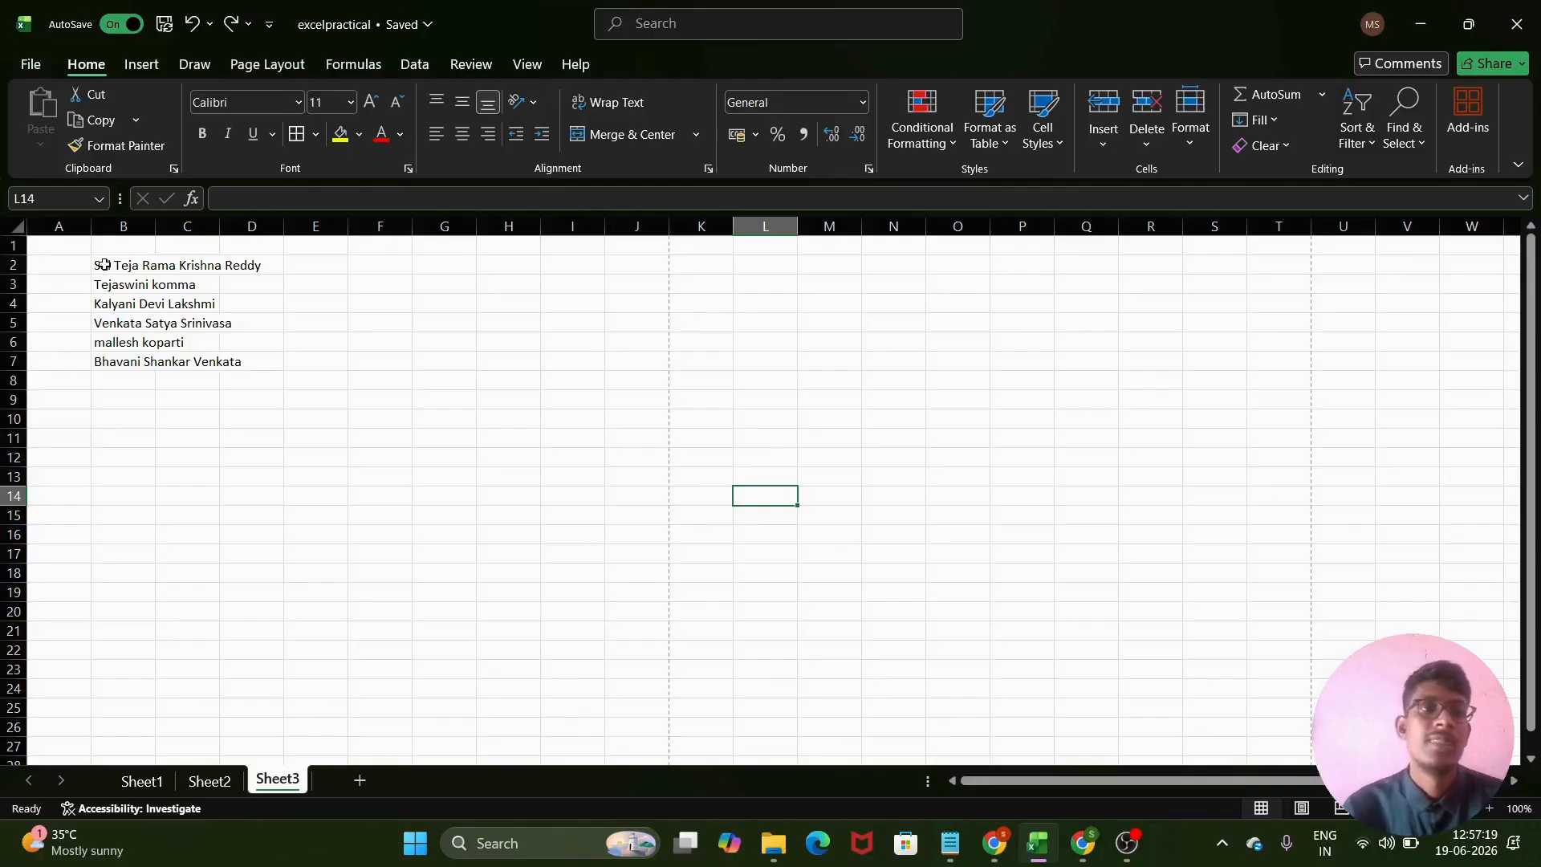
# - Move the name list in B2:D7 on Sheet3 to D2:F7 and back to its original cells
pyautogui.moveTo(103, 265); pyautogui.dragTo(248, 370)
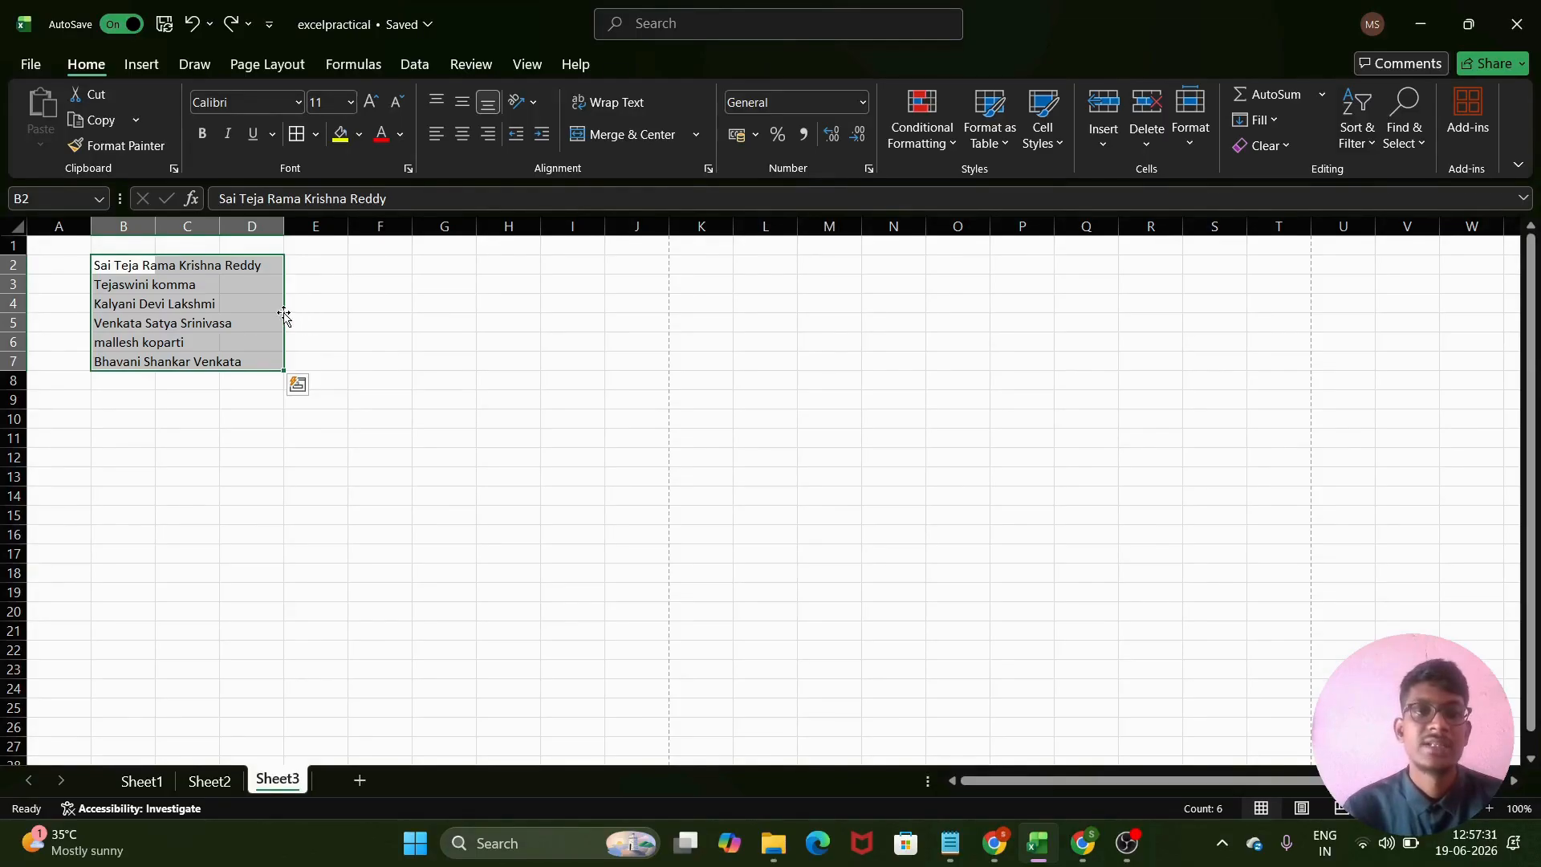
pyautogui.moveTo(287, 313); pyautogui.dragTo(406, 312)
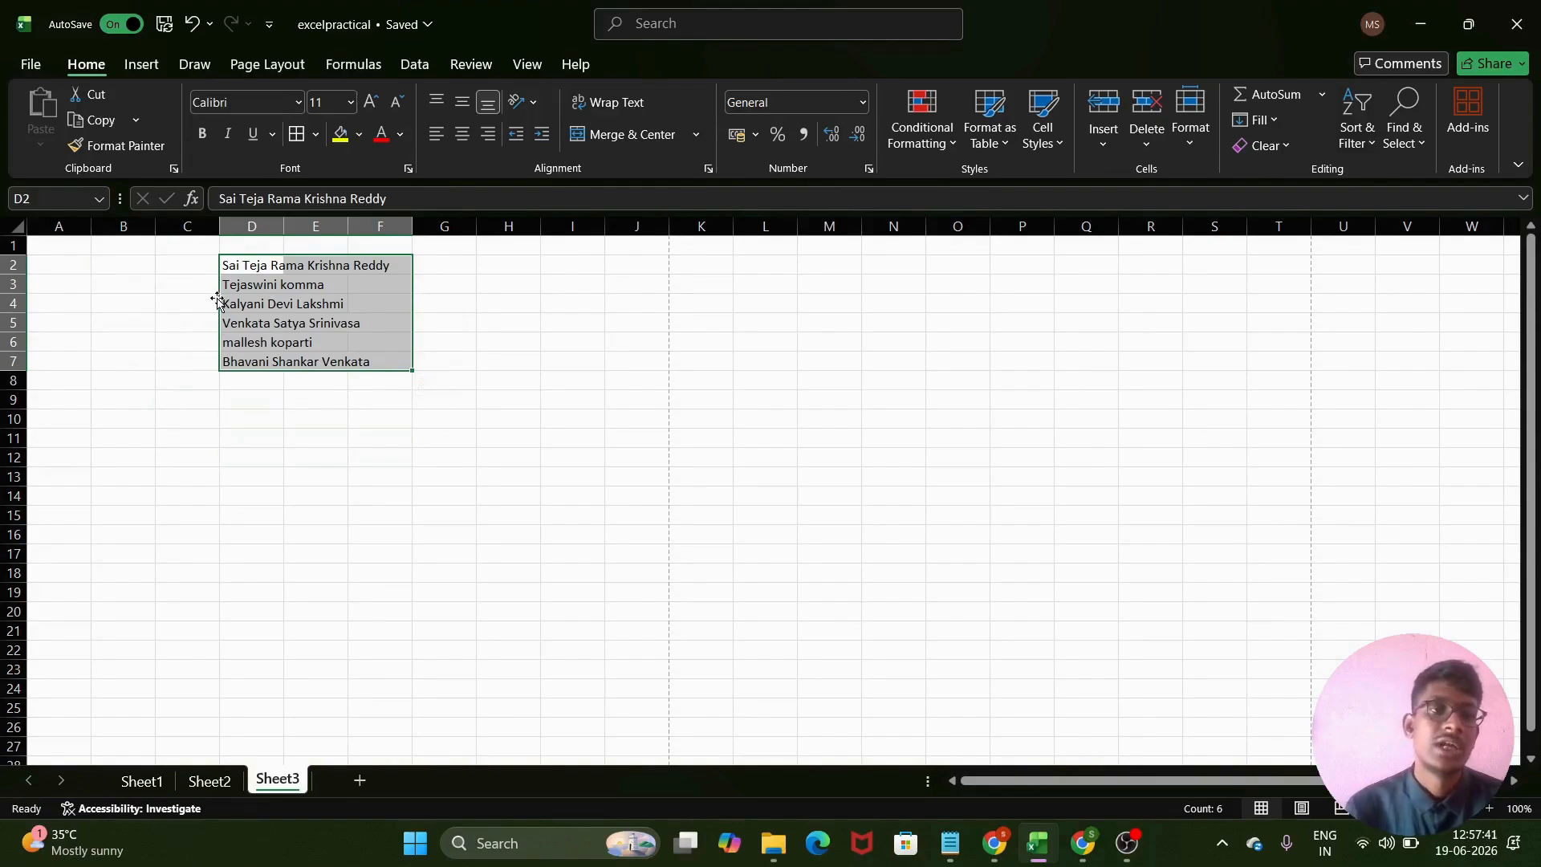
pyautogui.moveTo(217, 304); pyautogui.dragTo(132, 305)
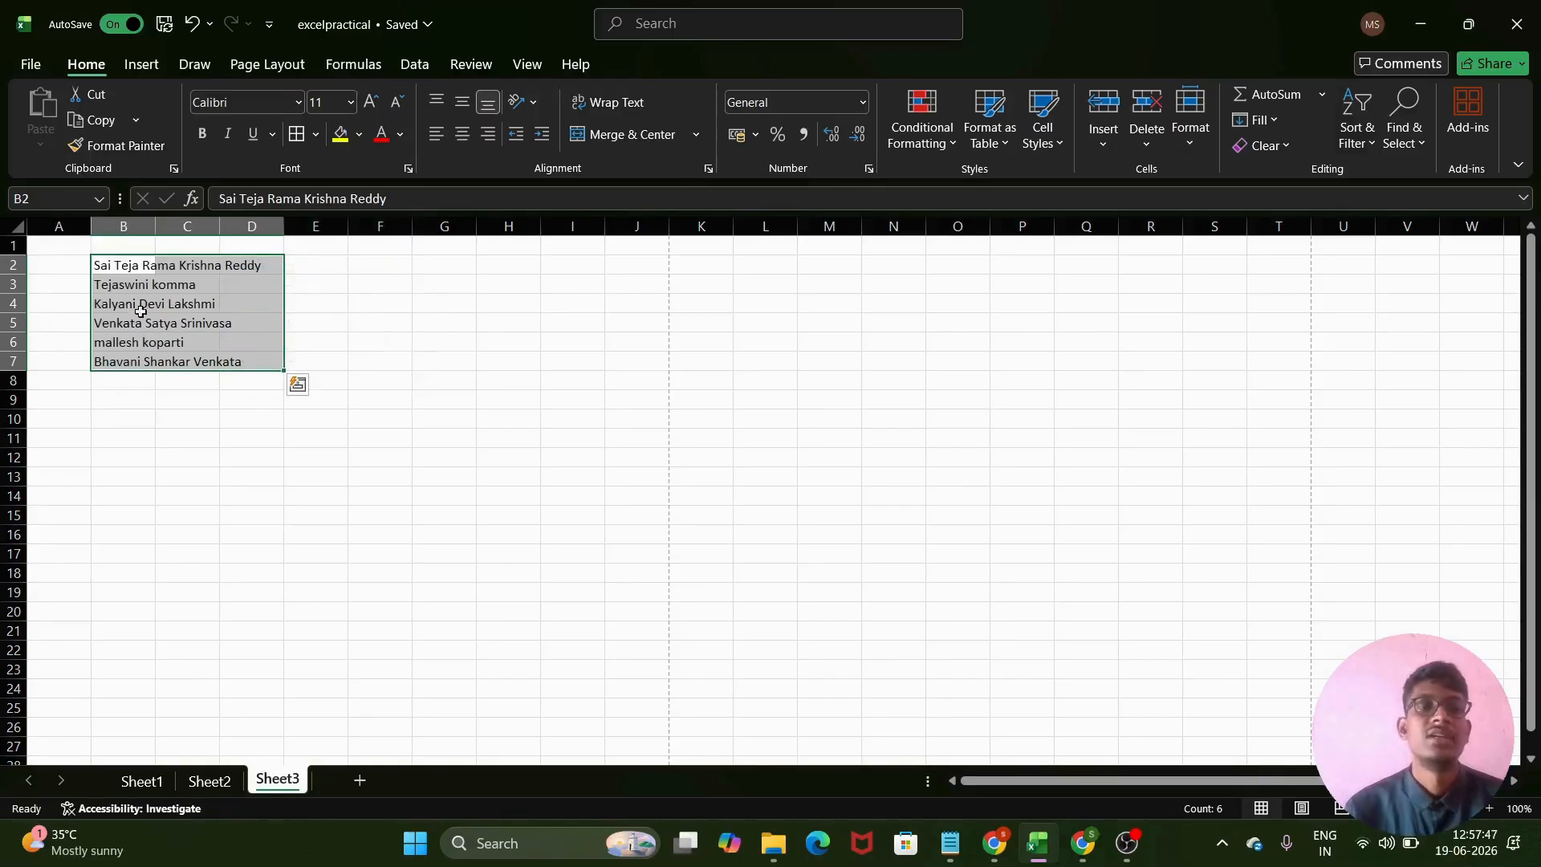
# - Move the name list from B2:D7 to C2:E7 and select the moved block
pyautogui.moveTo(285, 314); pyautogui.dragTo(319, 313)
pyautogui.click(296, 416)
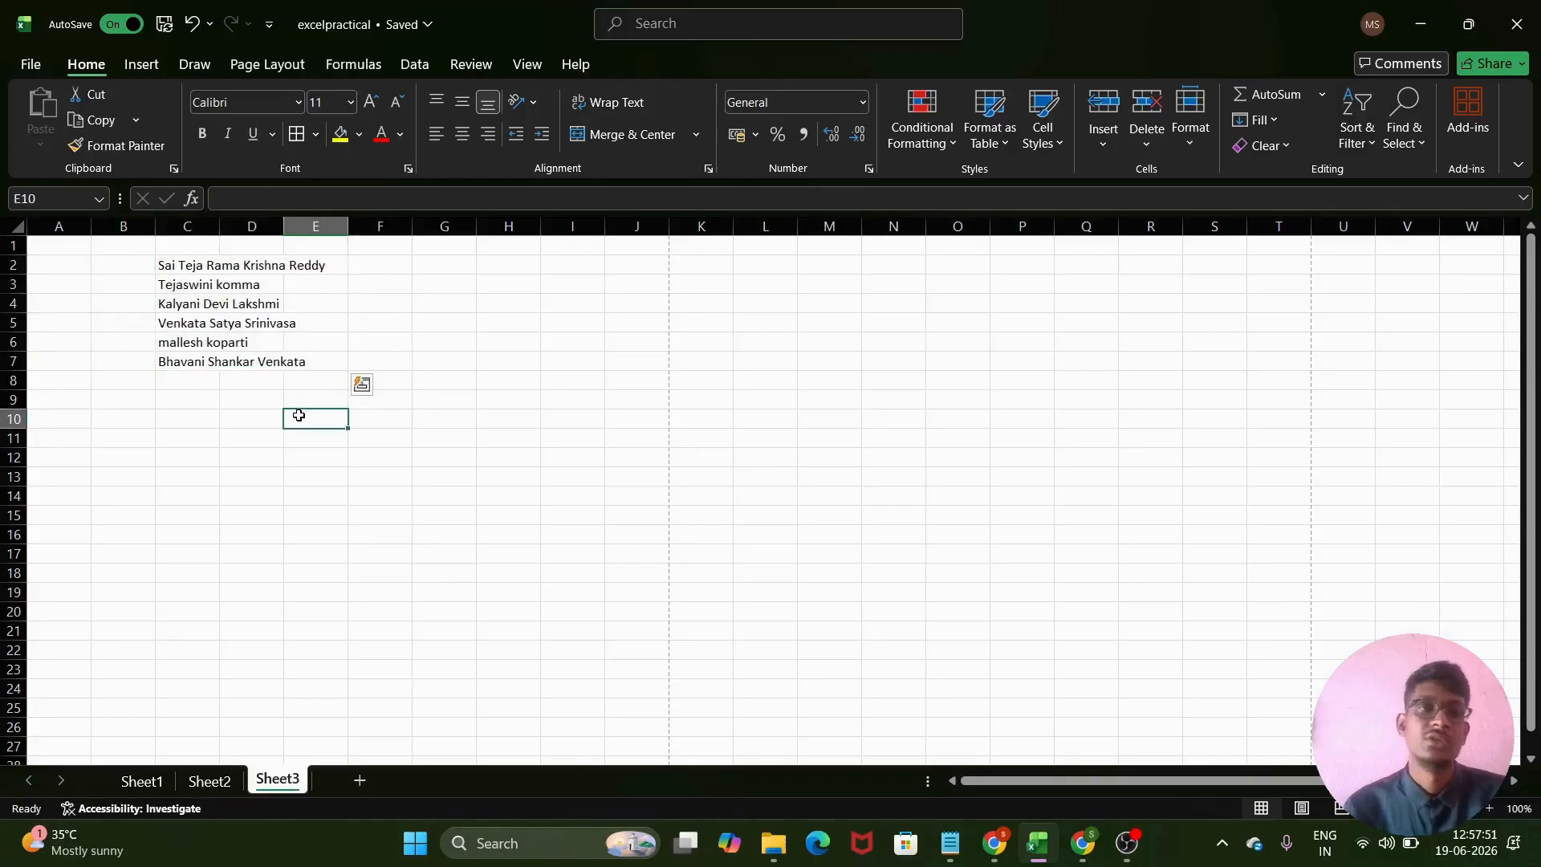
pyautogui.moveTo(159, 263); pyautogui.dragTo(302, 360)
pyautogui.click(144, 245)
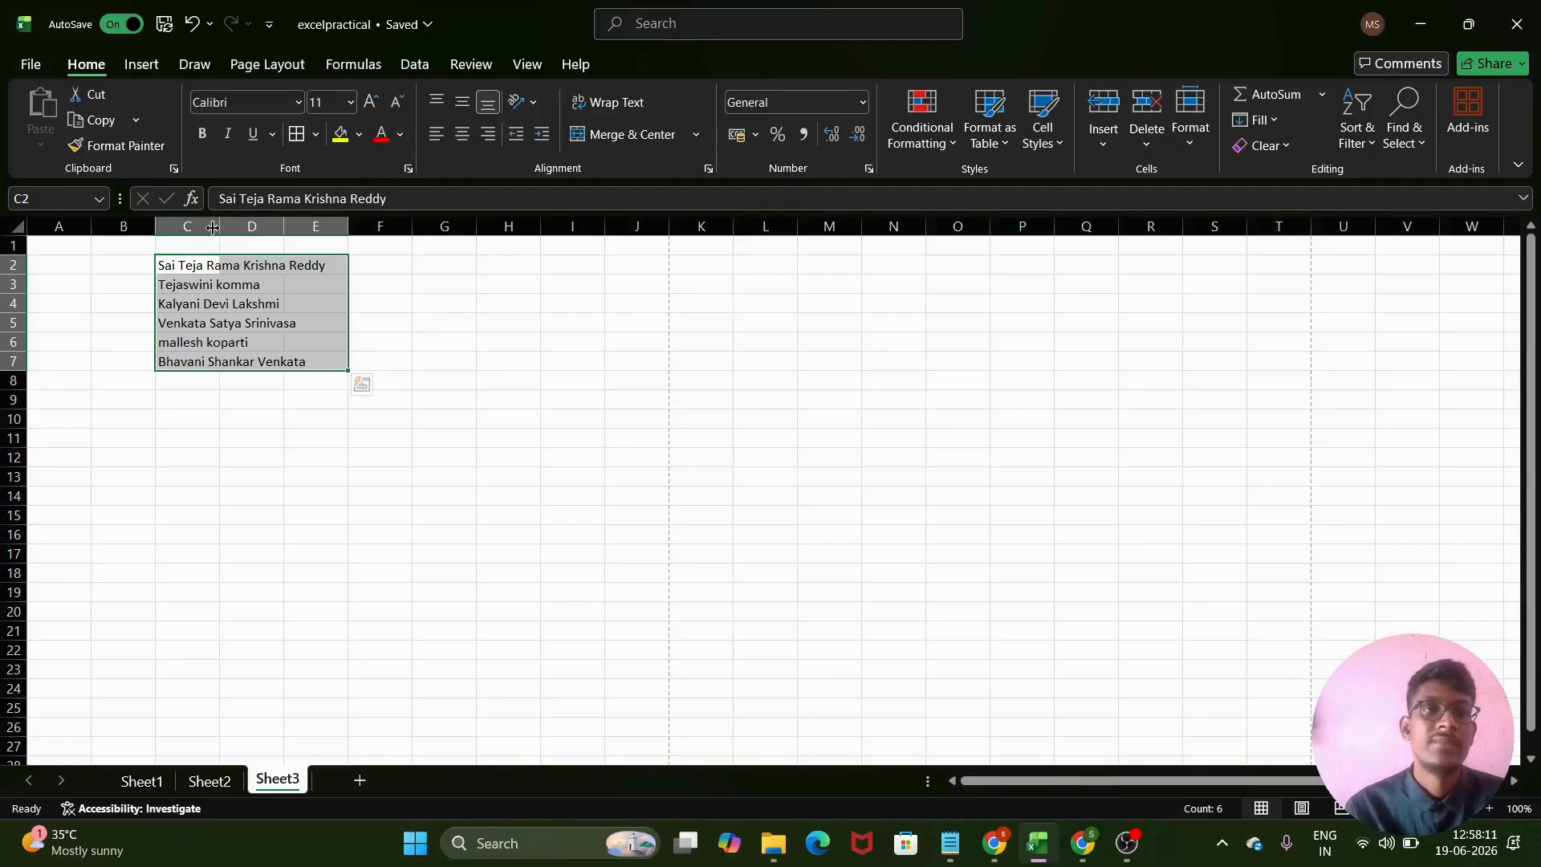
# - Widen column C manually to fit the full names, and undo the width change
pyautogui.moveTo(217, 228); pyautogui.dragTo(345, 227)
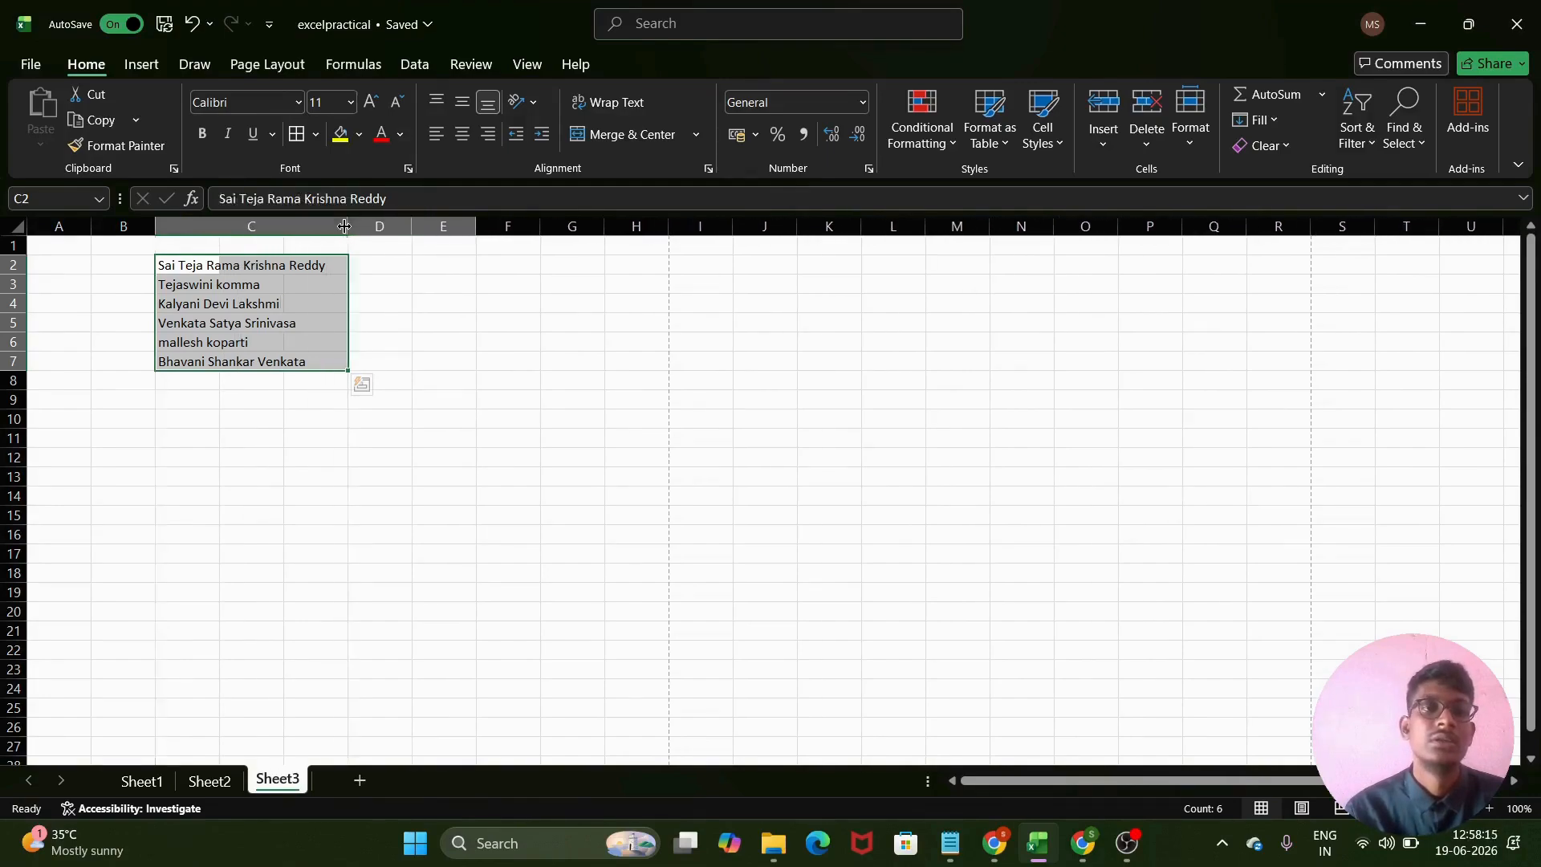
pyautogui.click(335, 345)
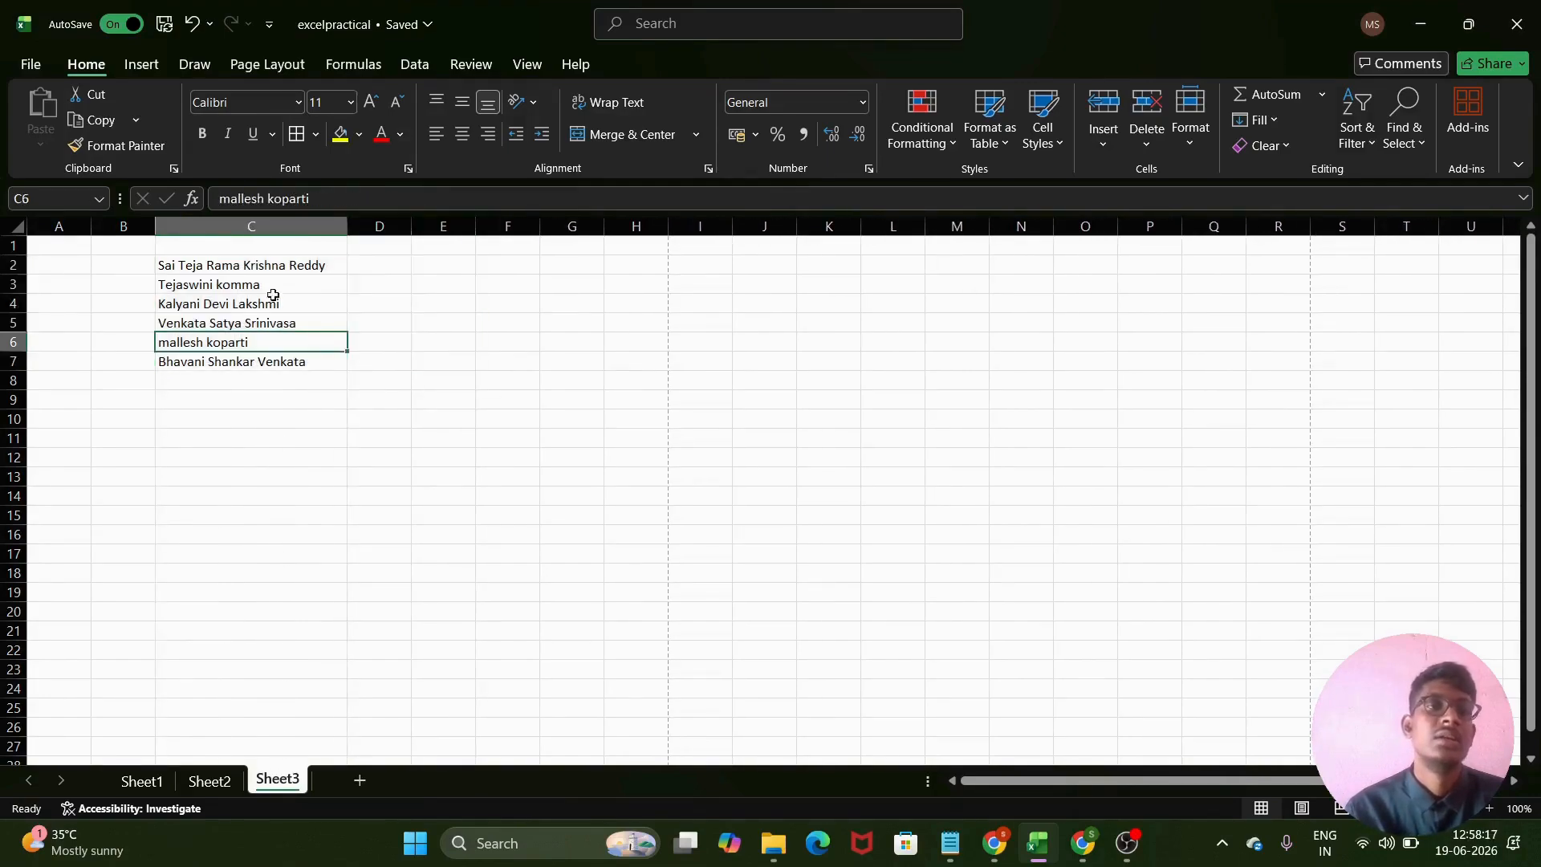
pyautogui.moveTo(165, 265); pyautogui.dragTo(341, 372)
pyautogui.click(417, 374)
pyautogui.hotkey('ctrl', 'z')
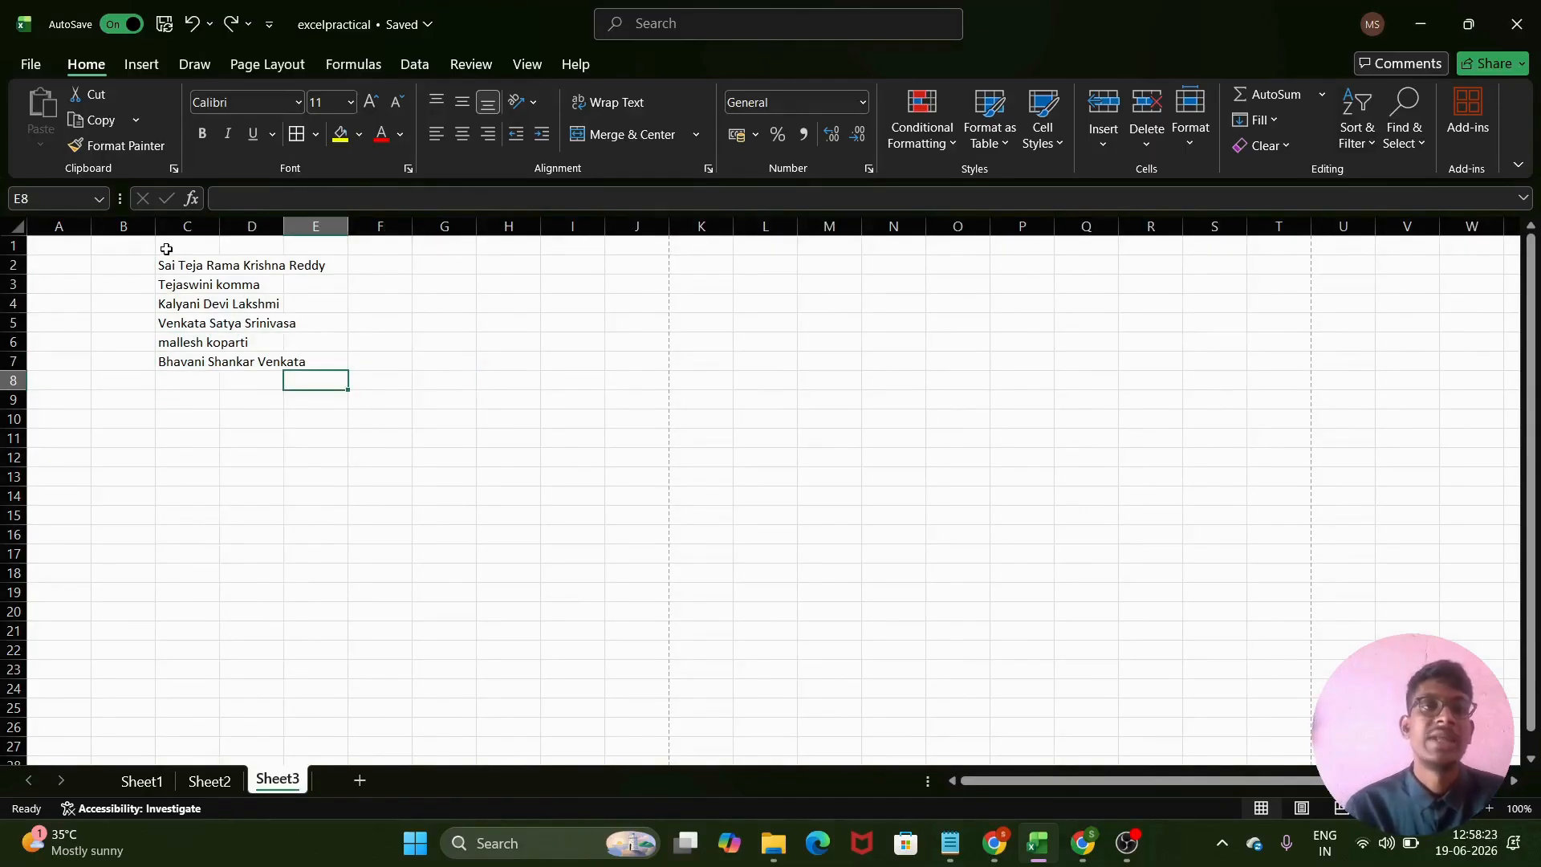
# - Select the name list in C2:E7 and apply AutoFit Column Width
pyautogui.moveTo(166, 265); pyautogui.dragTo(306, 363)
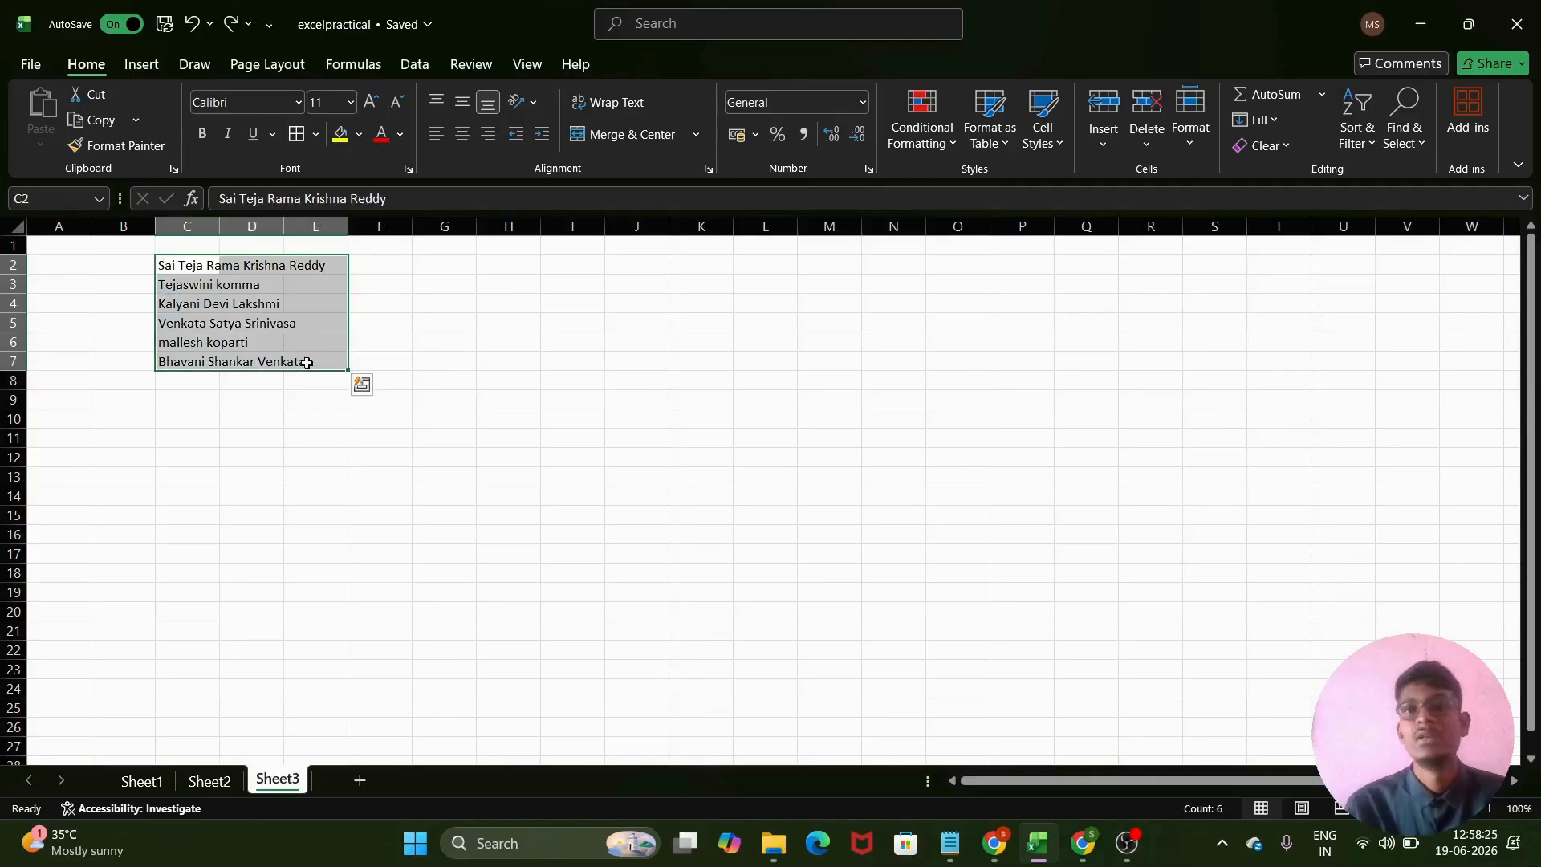
pyautogui.click(1196, 141)
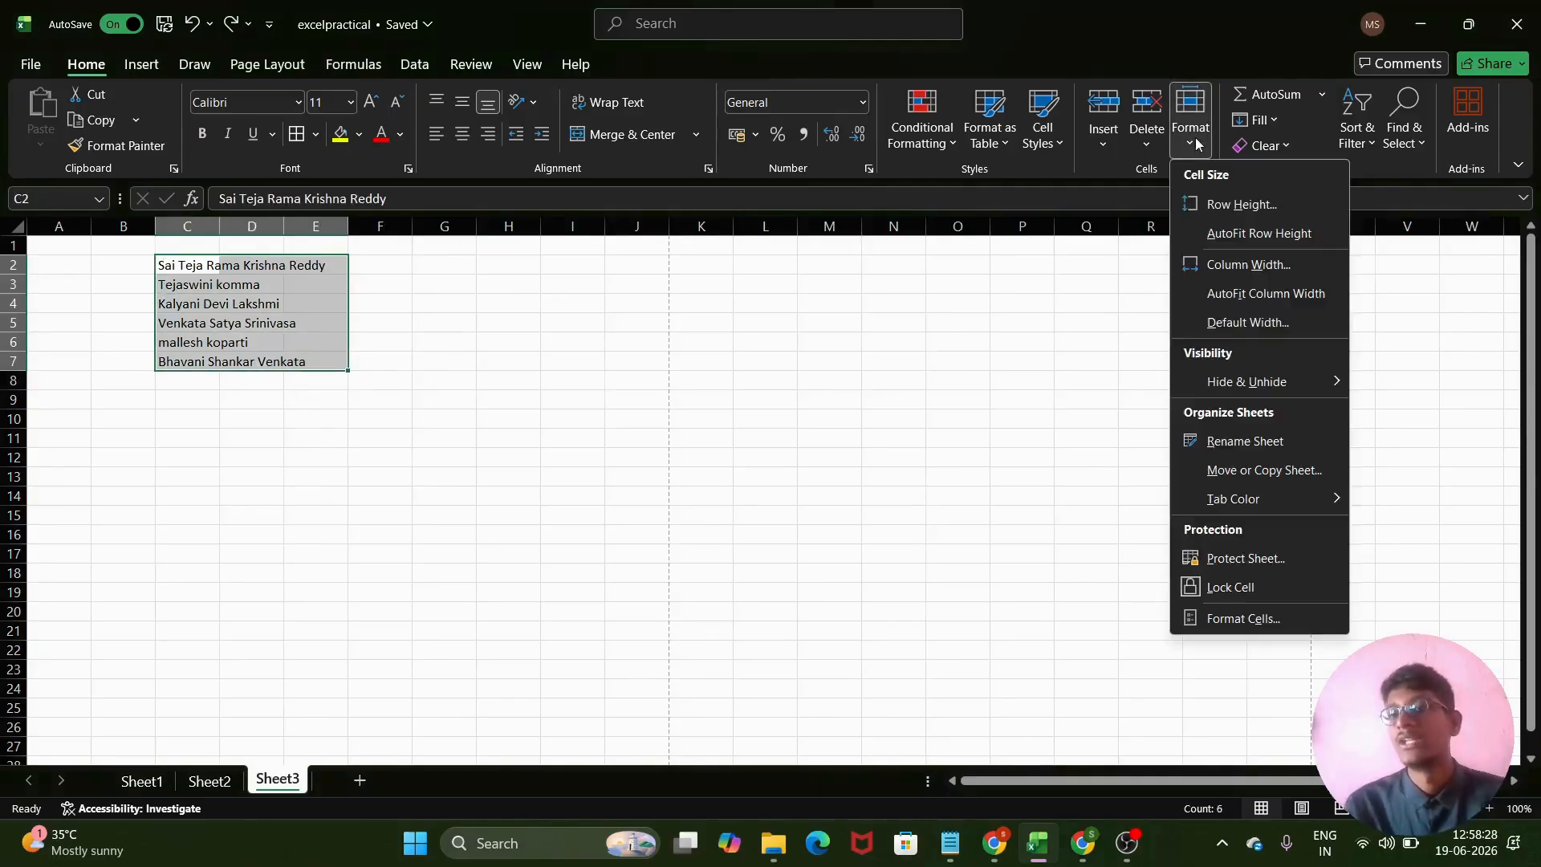
pyautogui.click(1286, 294)
pyautogui.click(306, 409)
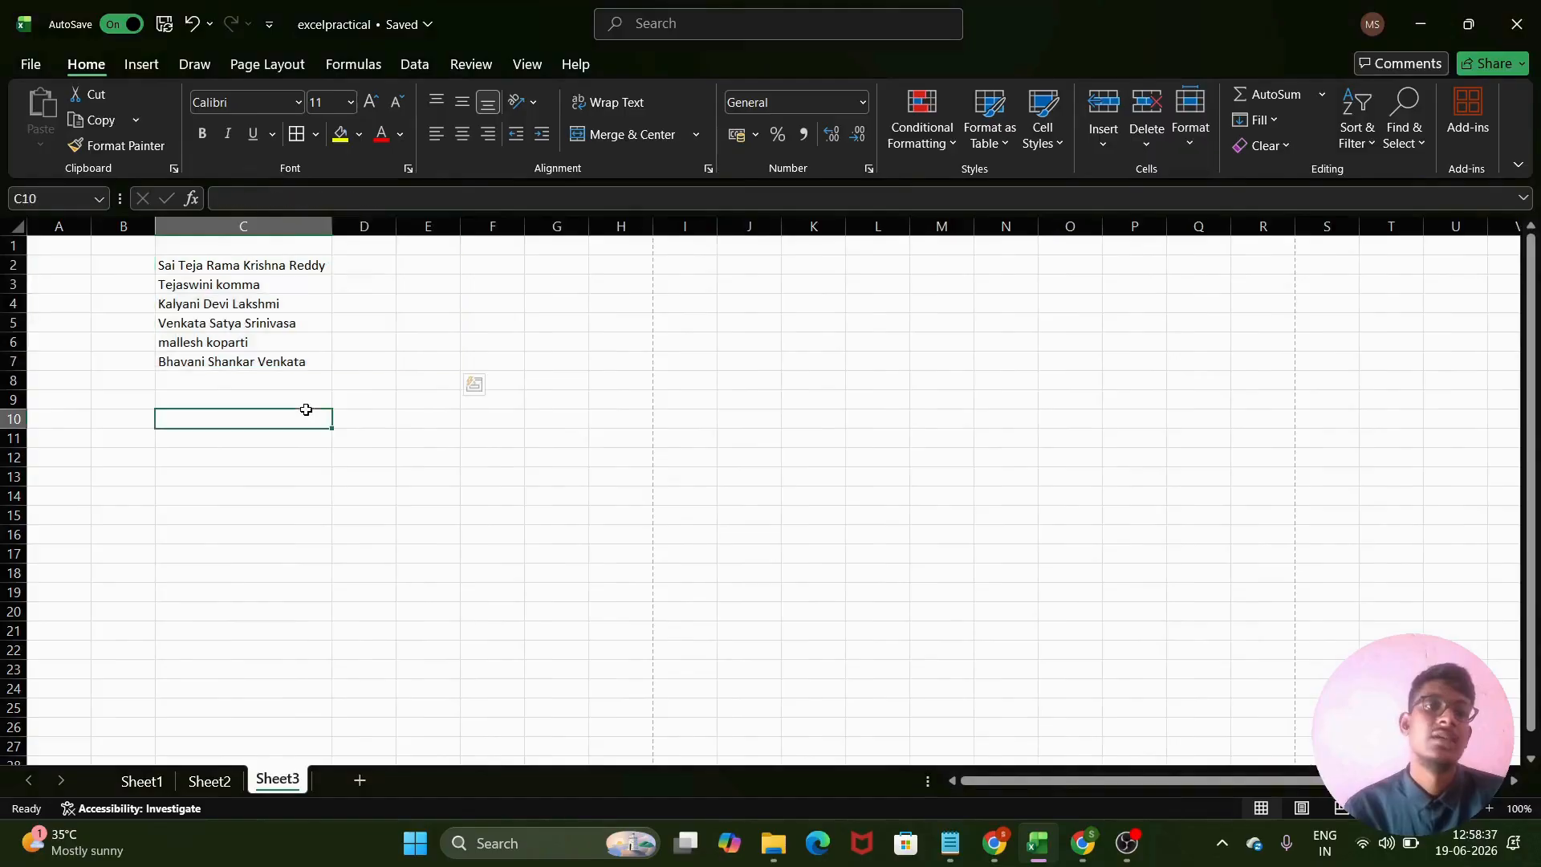
# - Select the names in column C to check the fit, and undo the AutoFit column width
pyautogui.moveTo(164, 263); pyautogui.dragTo(272, 366)
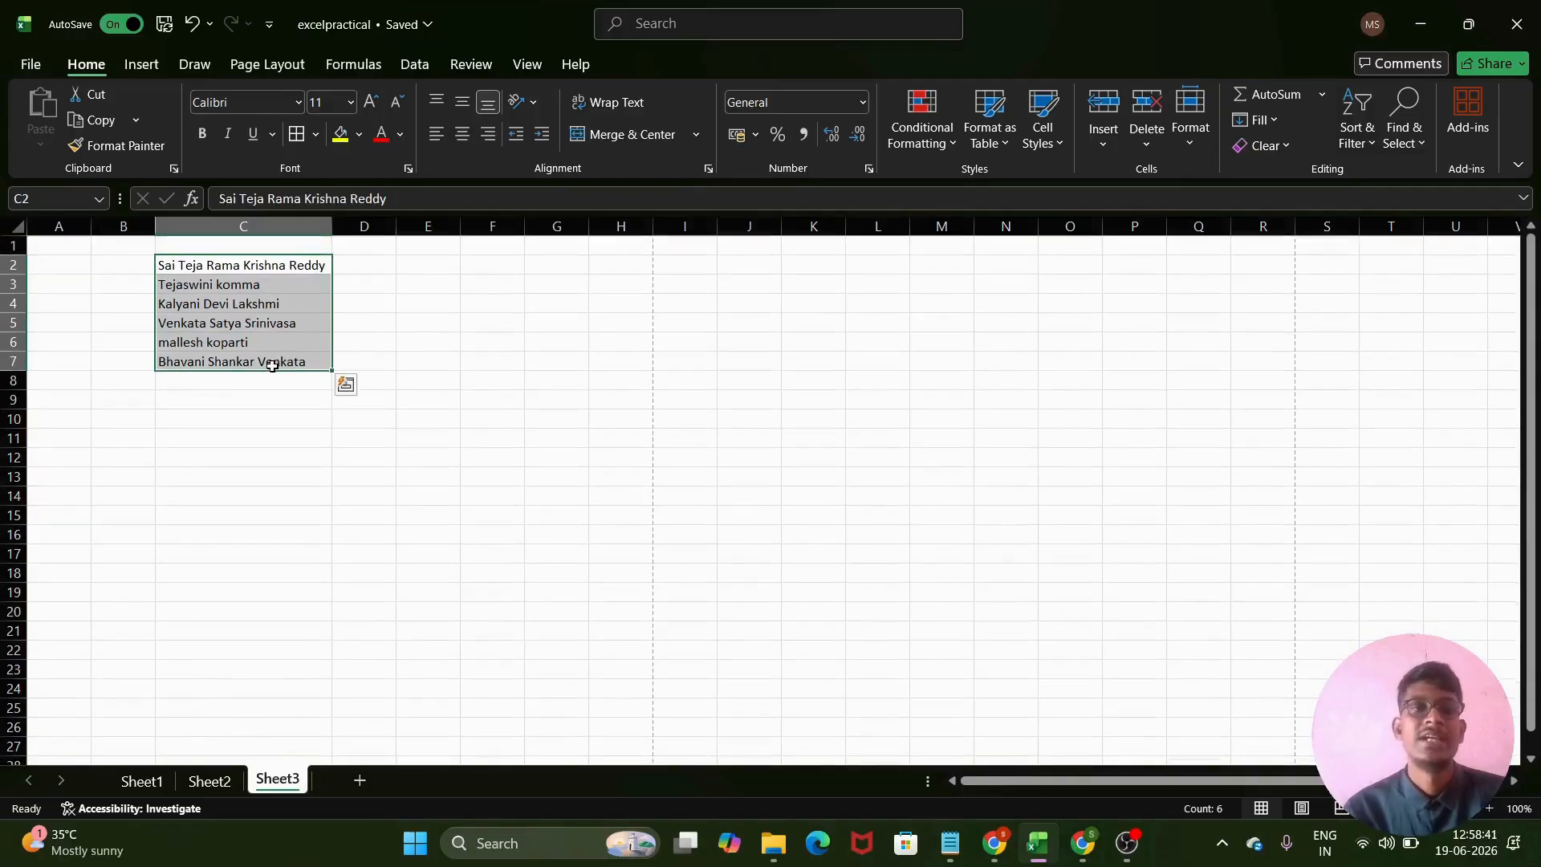
pyautogui.click(367, 344)
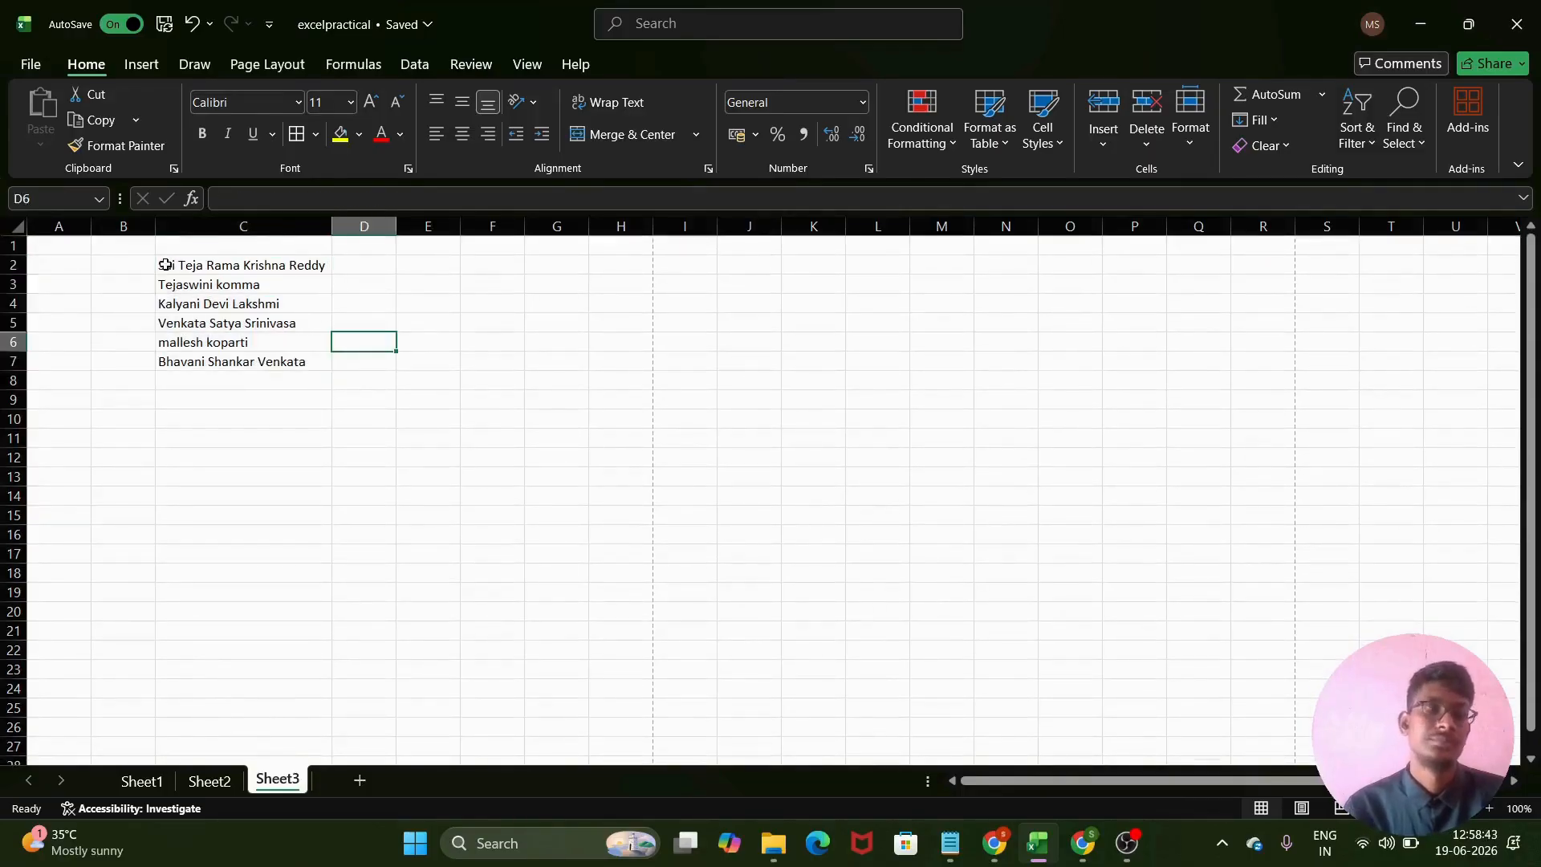
pyautogui.moveTo(166, 265); pyautogui.dragTo(292, 361)
pyautogui.click(467, 417)
pyautogui.hotkey('ctrl', 'z')
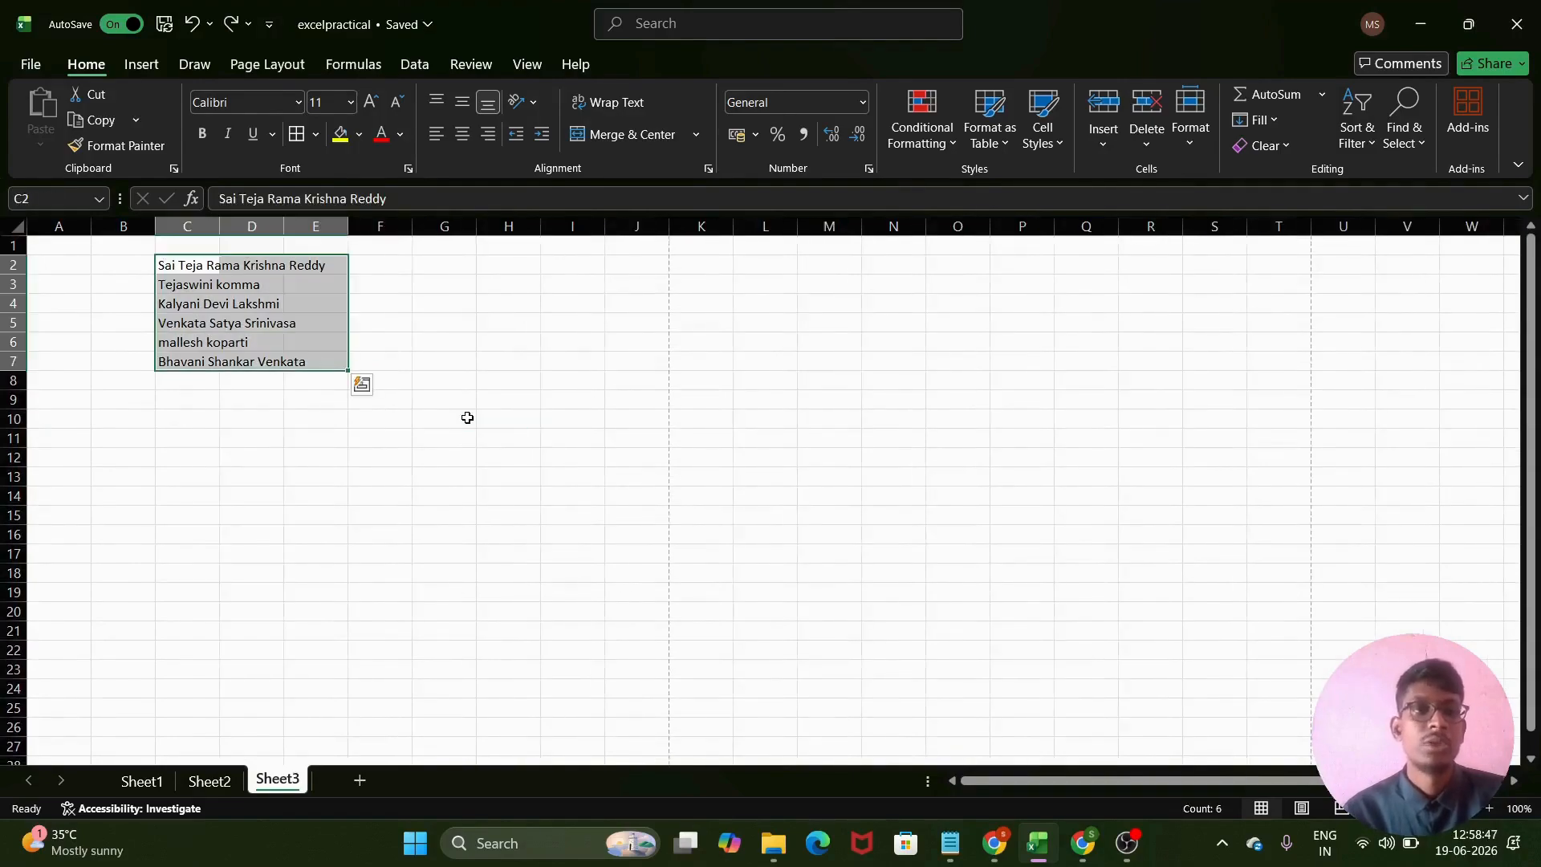
pyautogui.click(329, 399)
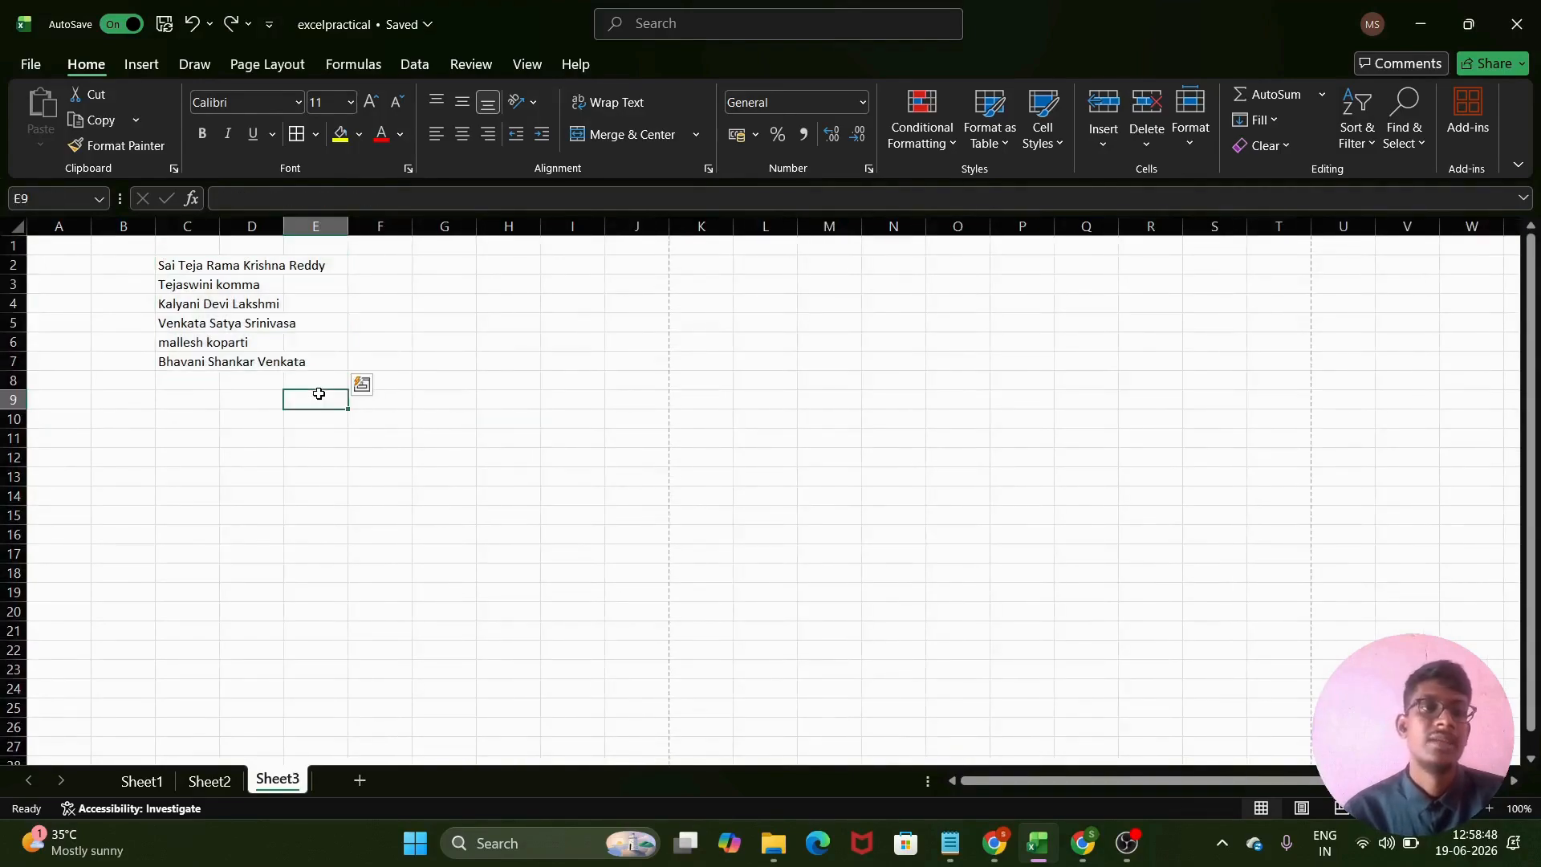
# - Reselect C2:E7, AutoFit the column width again, and select the names in C2:C7
pyautogui.click(160, 263)
pyautogui.moveTo(213, 305); pyautogui.dragTo(320, 358)
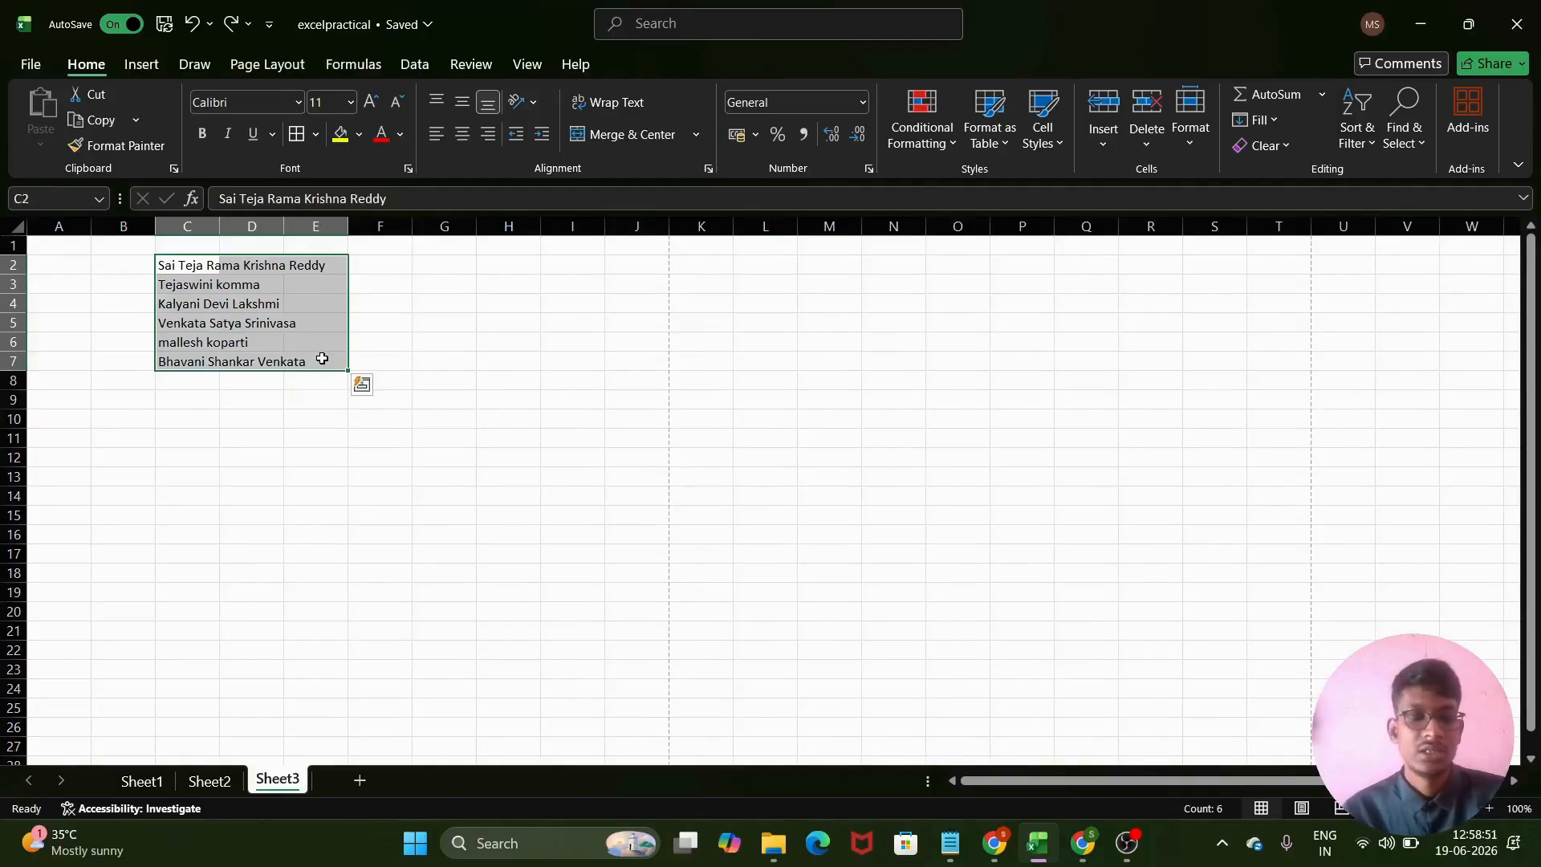
pyautogui.hotkey('alt', 'o')
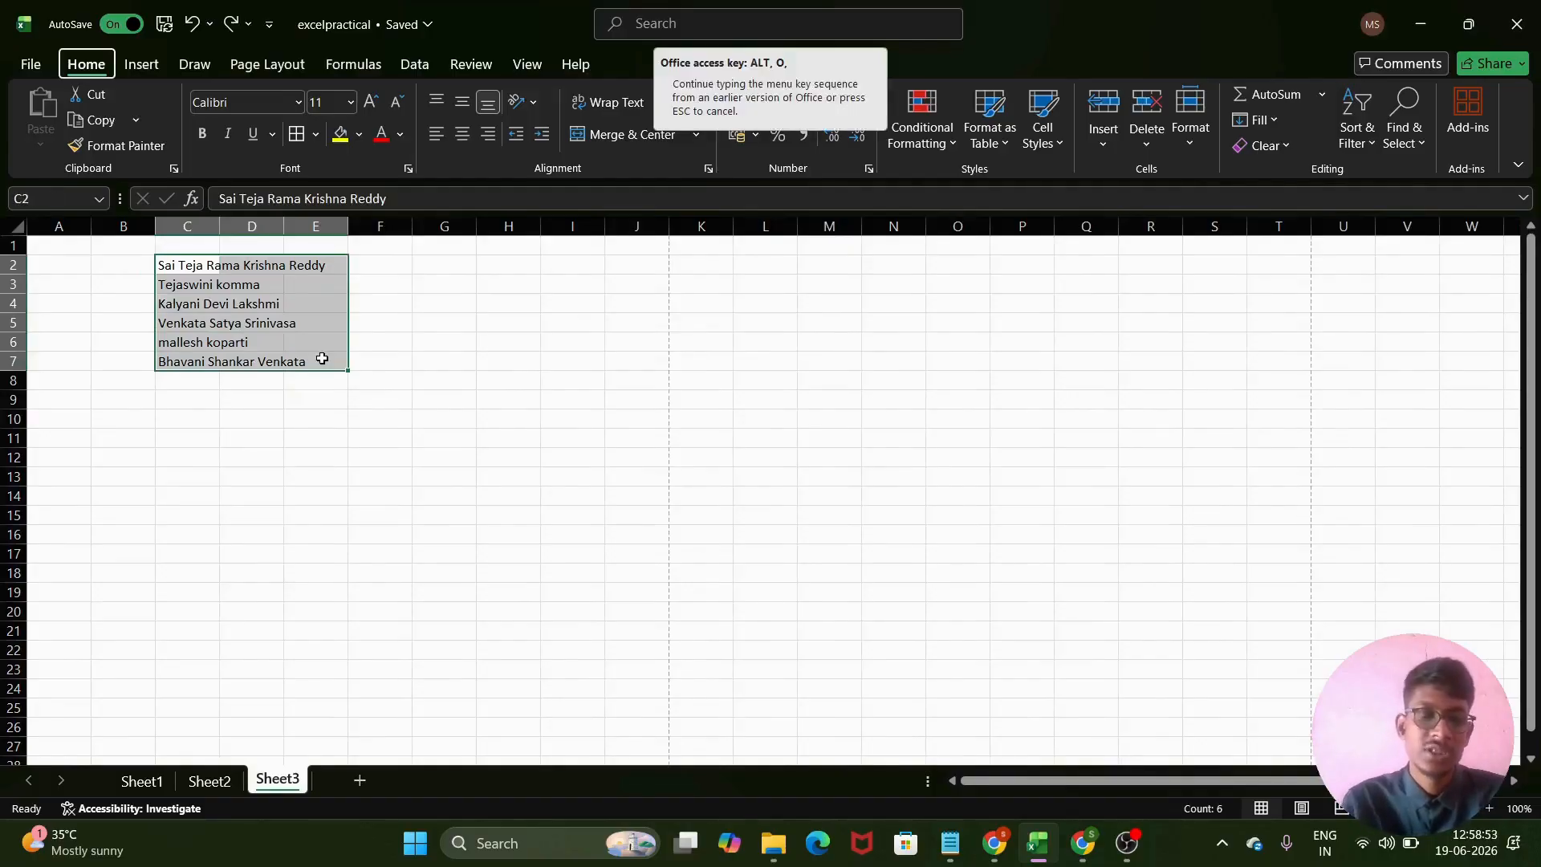
pyautogui.press('a')
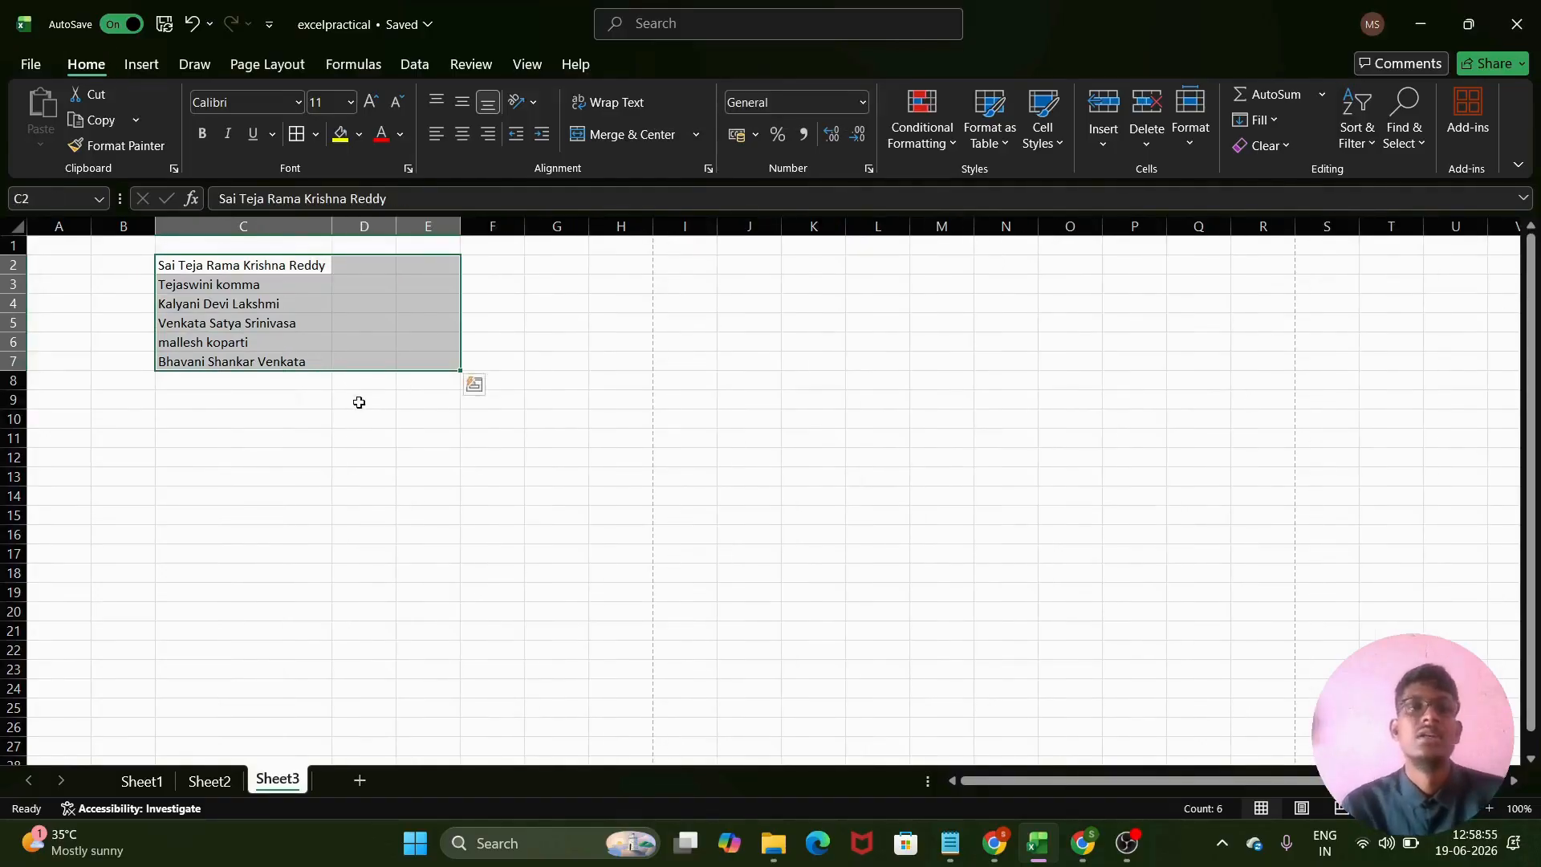
pyautogui.click(328, 410)
pyautogui.moveTo(167, 258); pyautogui.dragTo(265, 357)
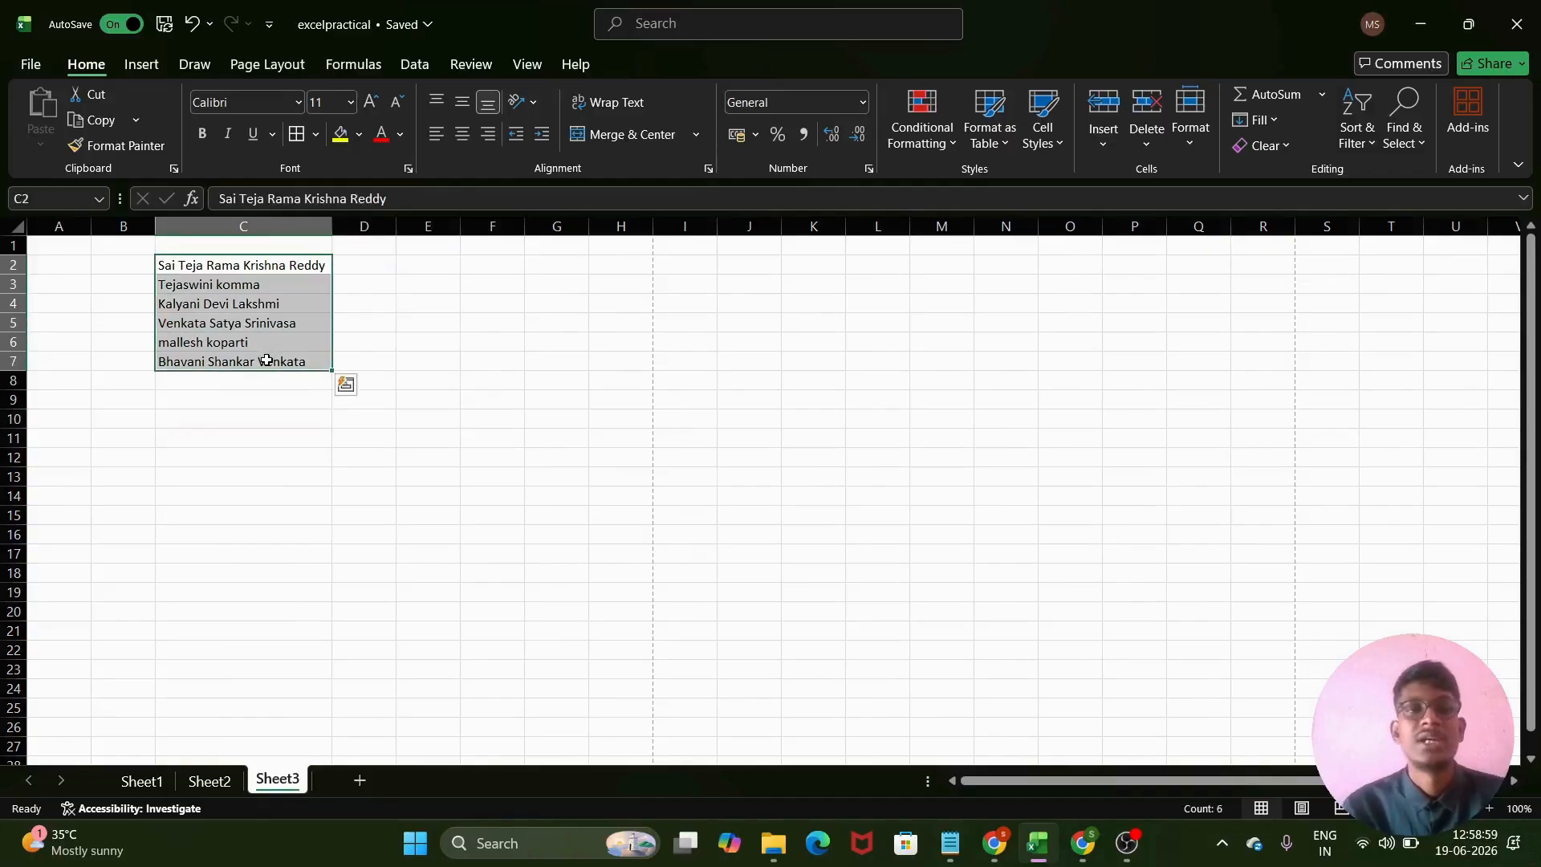
# - Enter the shortcut note "ctrl+OCA" in cell E4 beside the name list
pyautogui.click(425, 303)
pyautogui.write('ctr')
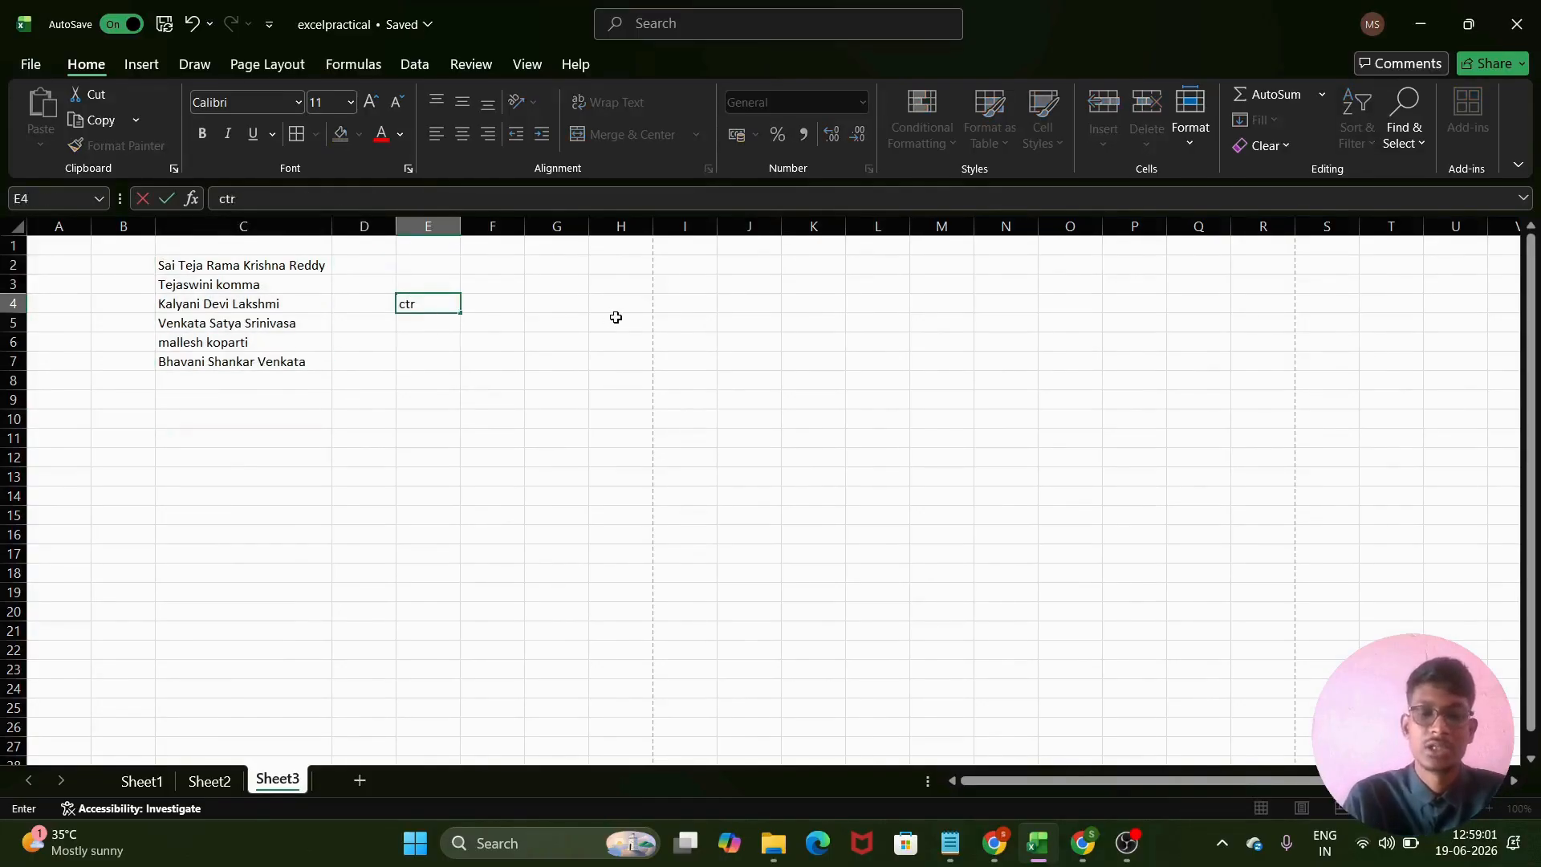
pyautogui.write('l+')
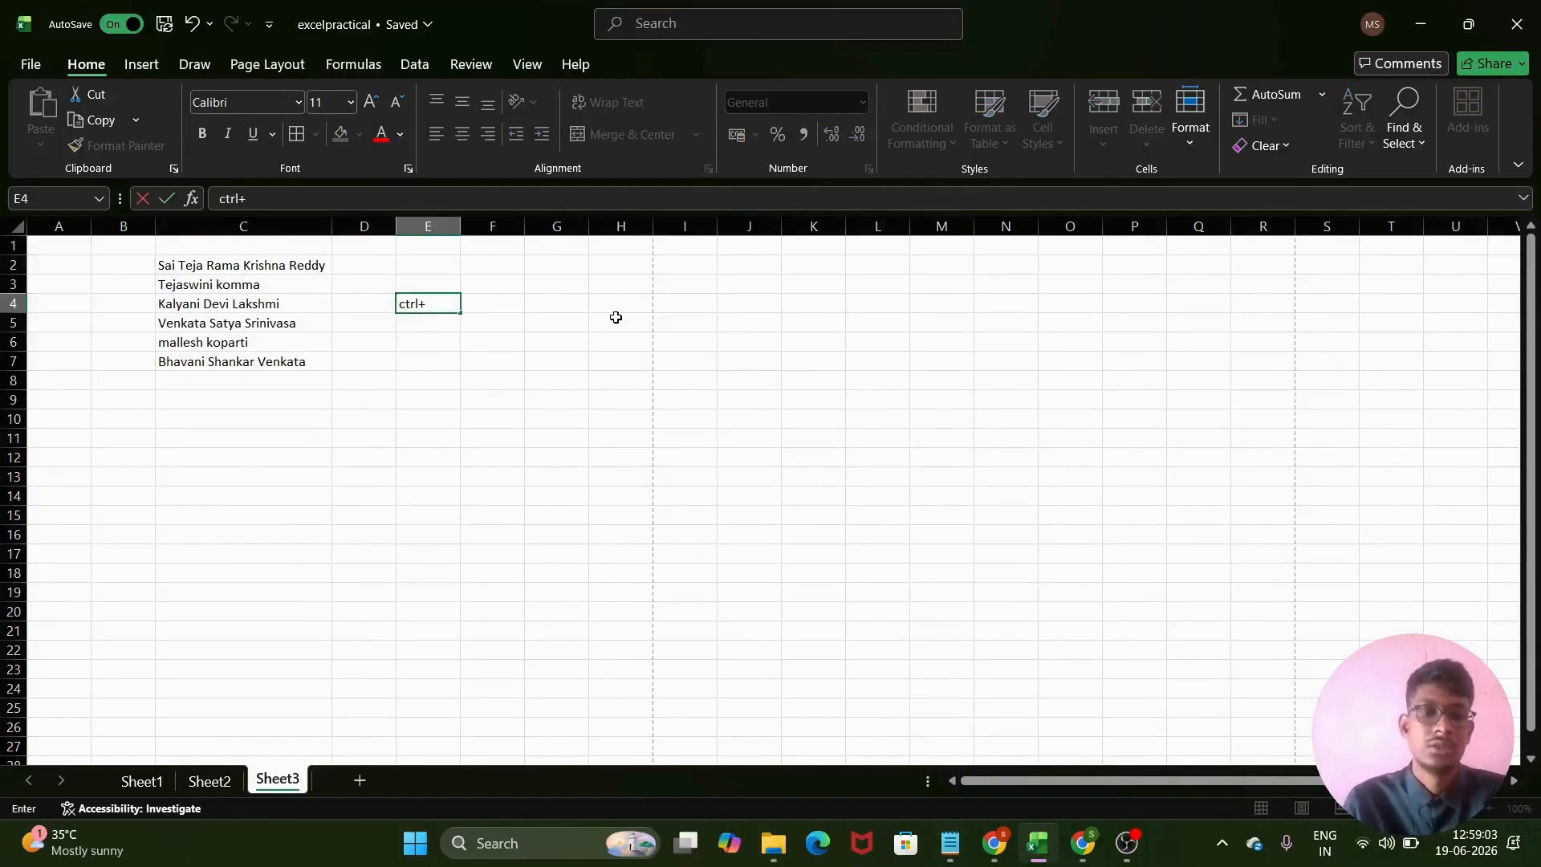
pyautogui.write('oc')
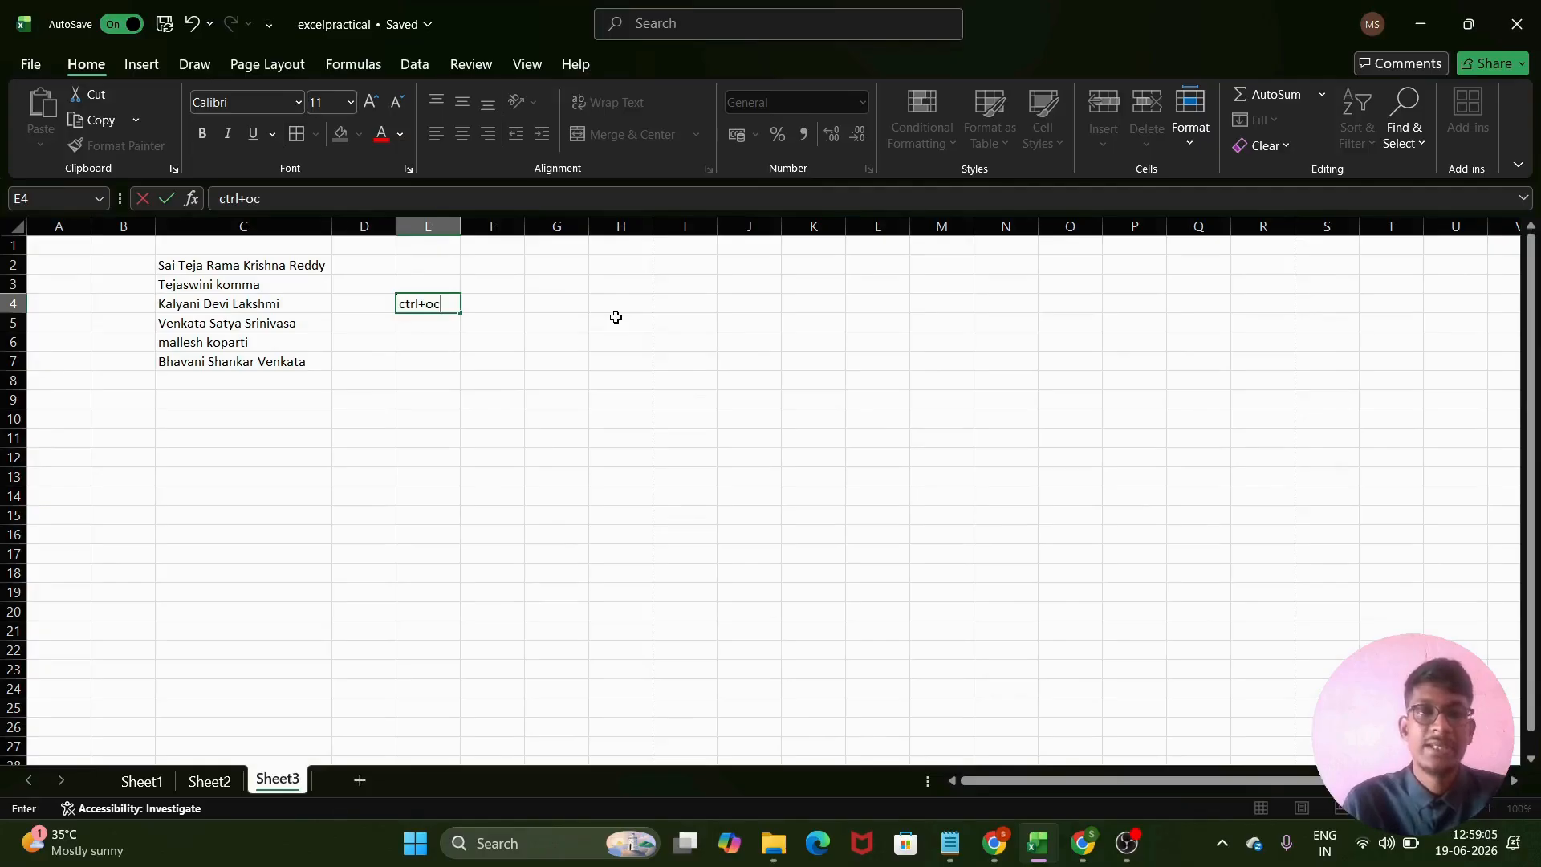
pyautogui.press('BackSpace')
pyautogui.press('BackSpace')
pyautogui.write('OSA')
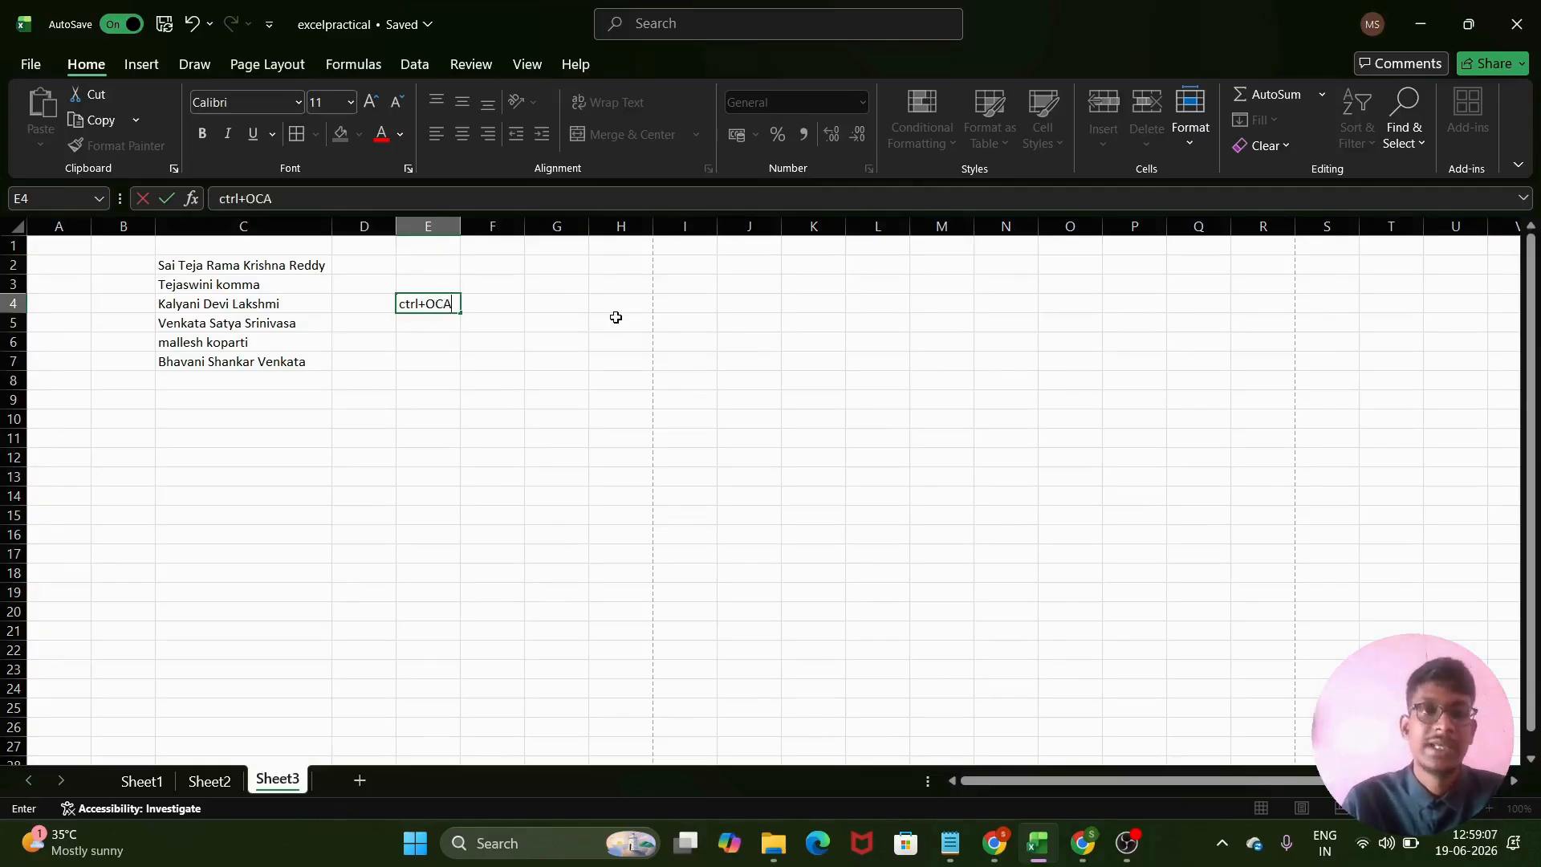
pyautogui.click(516, 321)
pyautogui.click(437, 308)
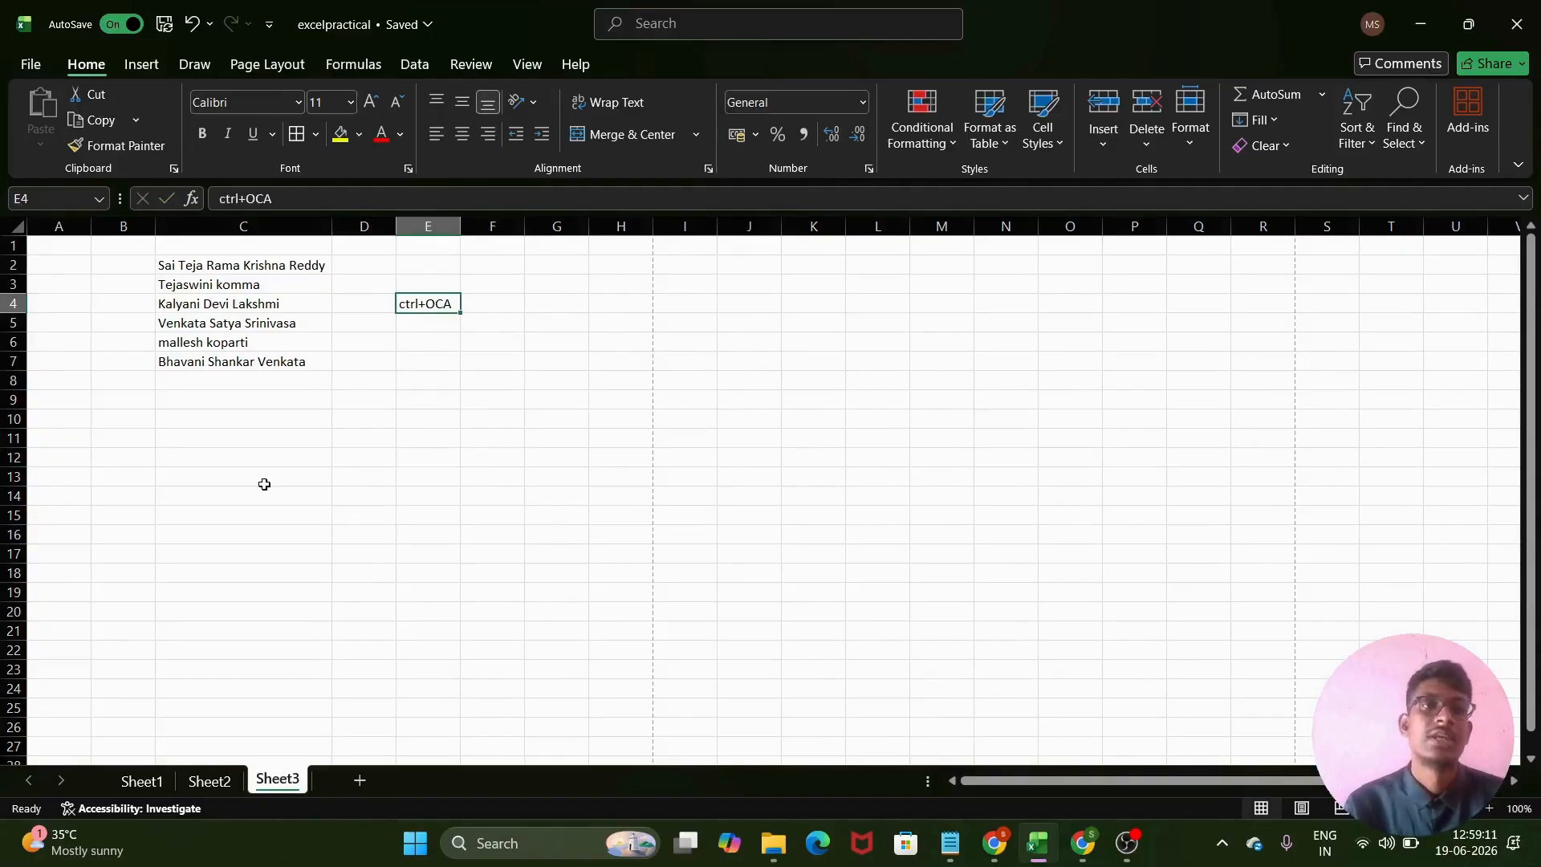
# - Enter 1 in B2 and 2 in B3, and fill the number series down to B7 beside the names
pyautogui.click(124, 264)
pyautogui.write('1')
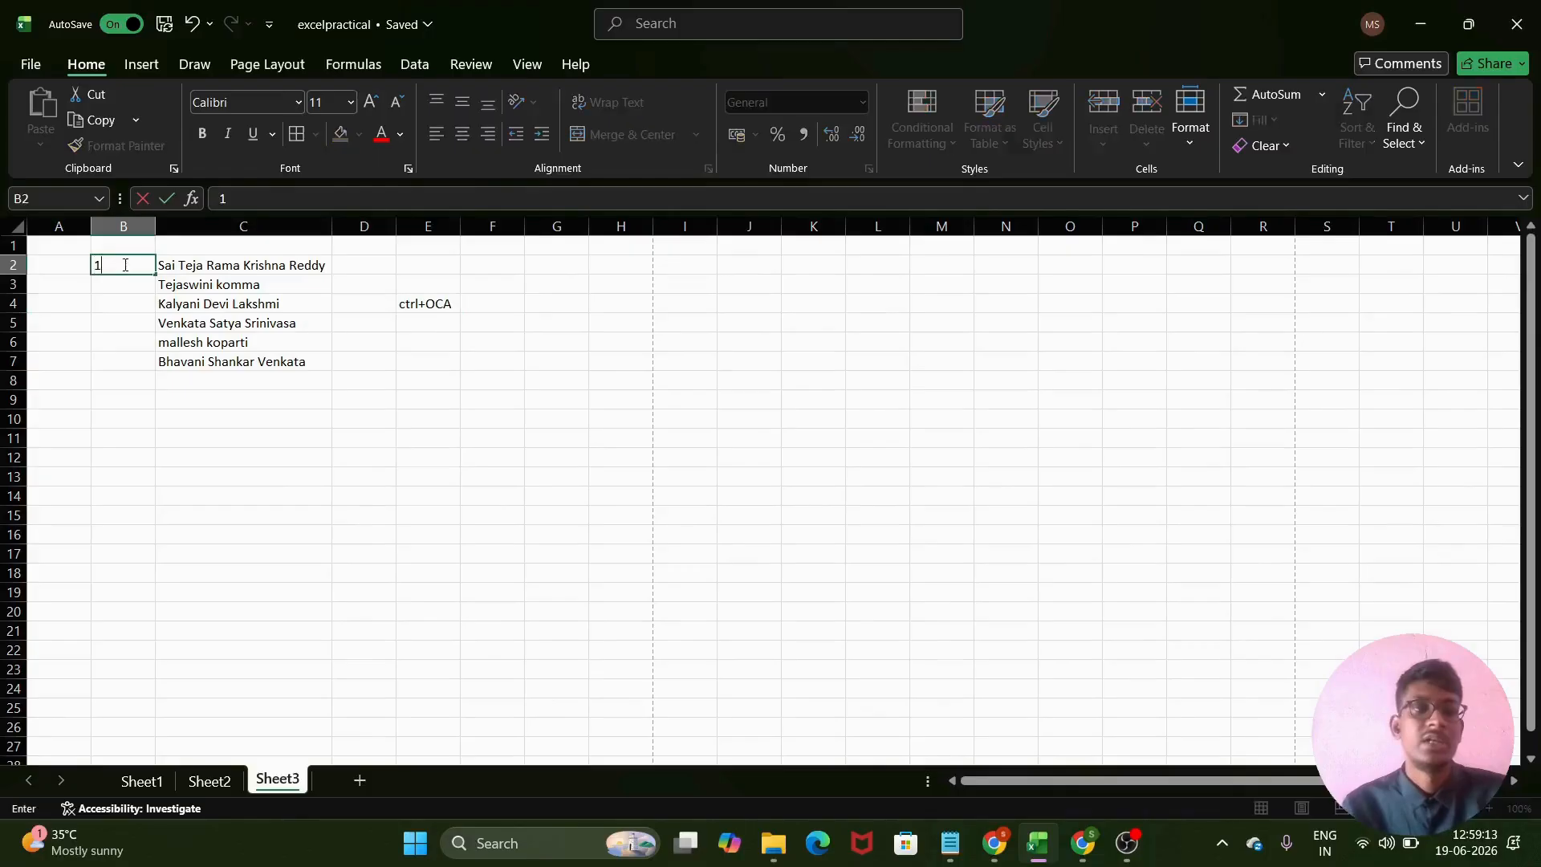
pyautogui.click(132, 278)
pyautogui.write('2')
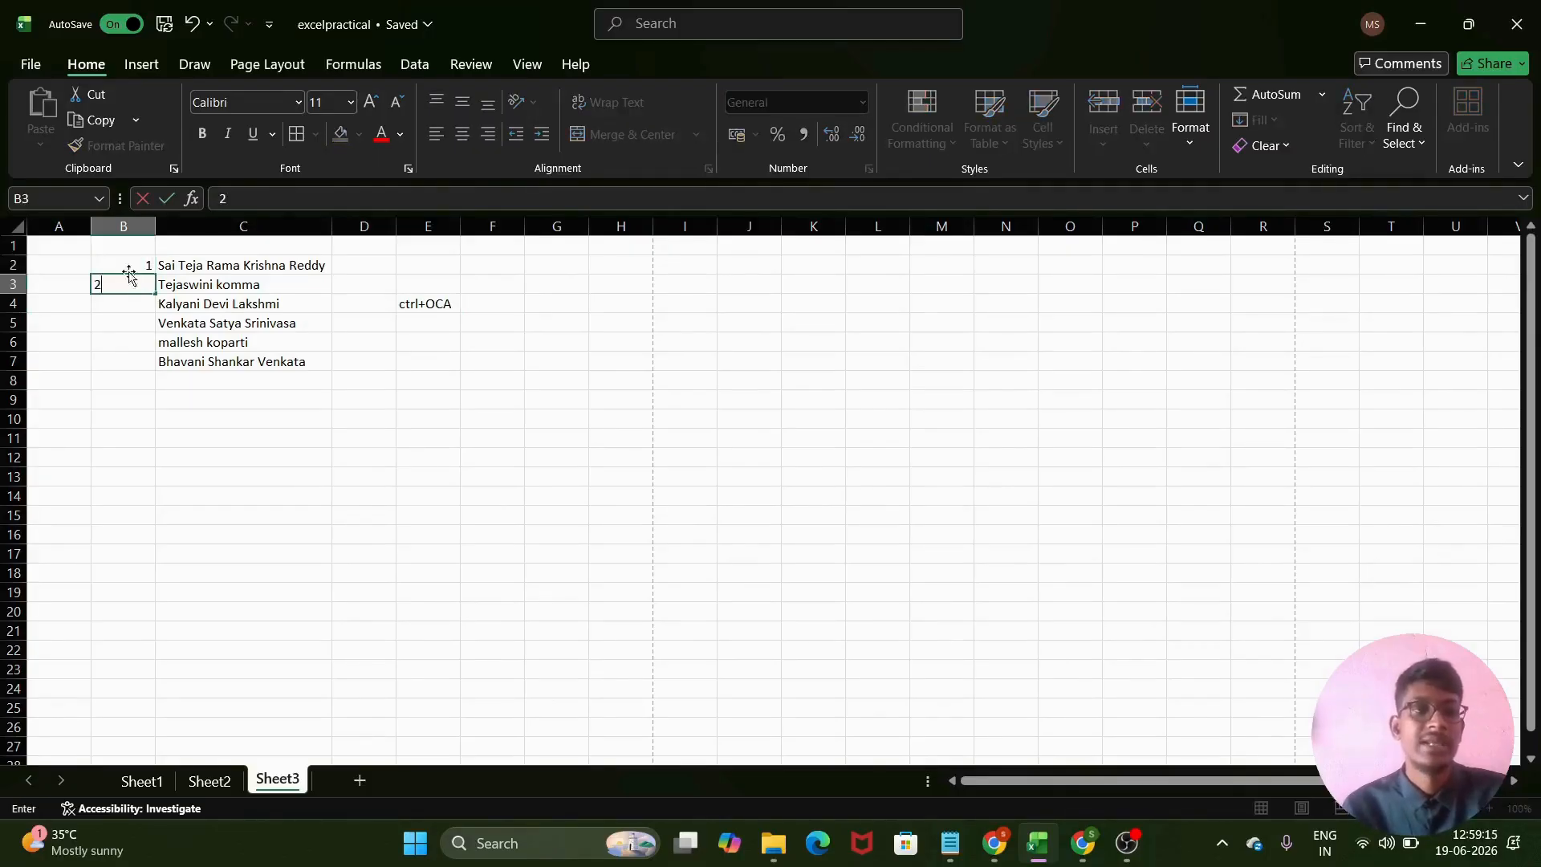
pyautogui.click(137, 303)
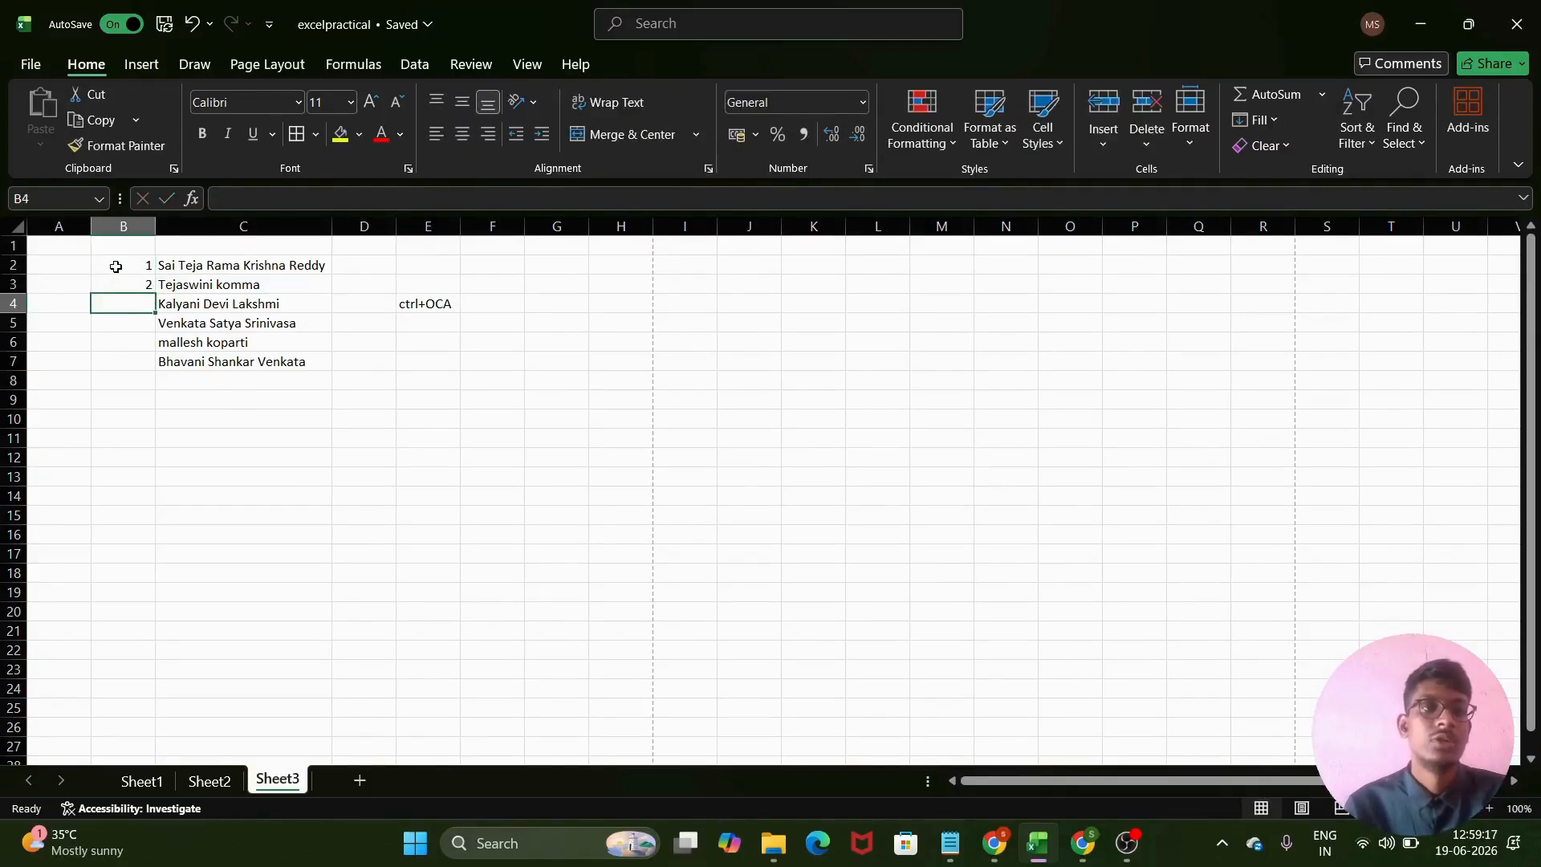
pyautogui.moveTo(113, 265); pyautogui.dragTo(155, 366)
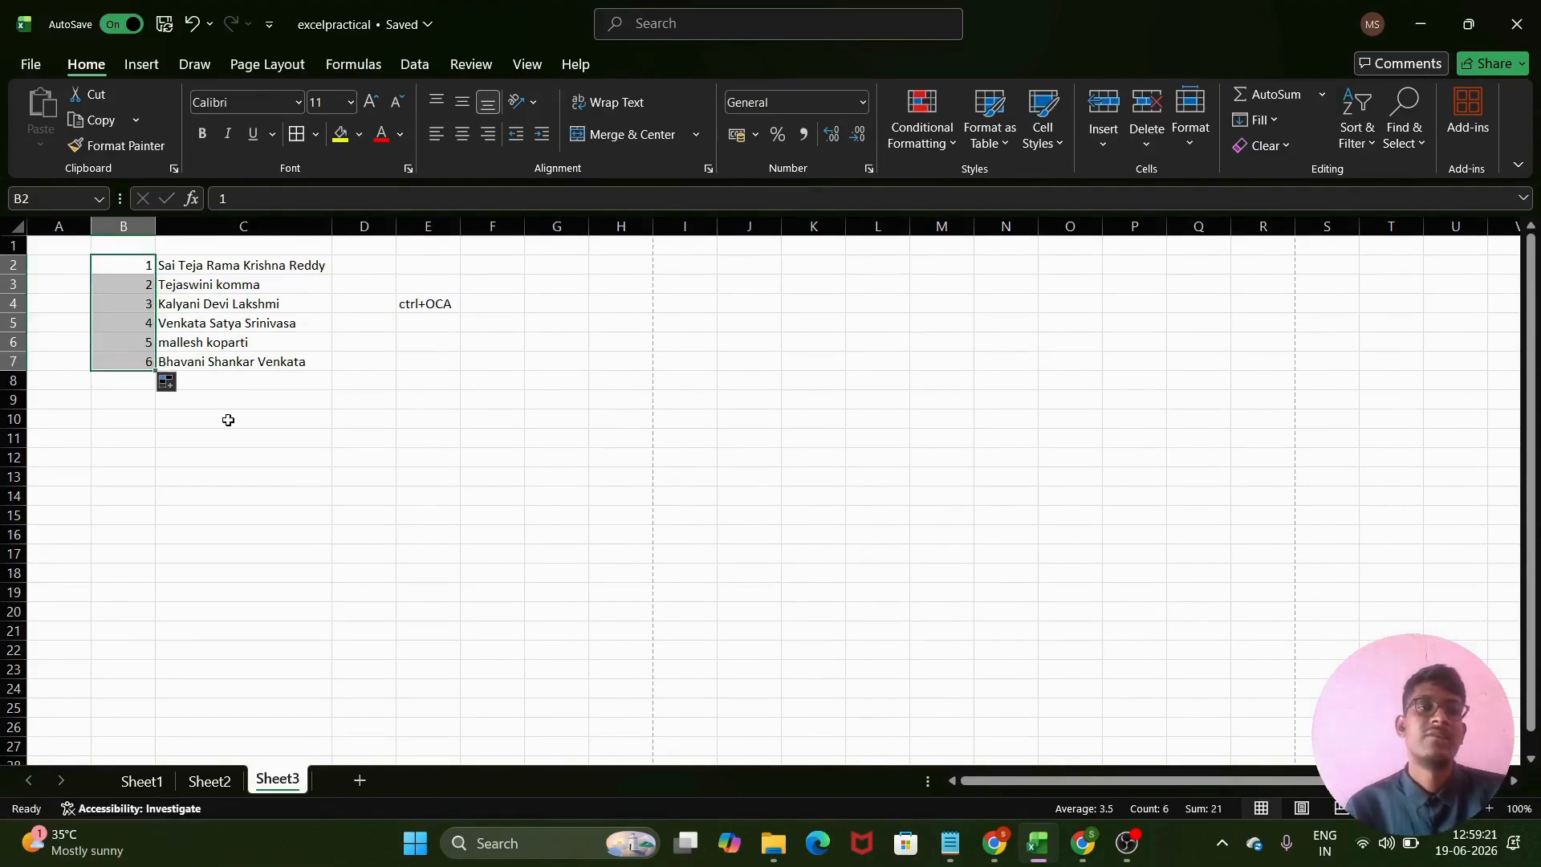
pyautogui.click(228, 420)
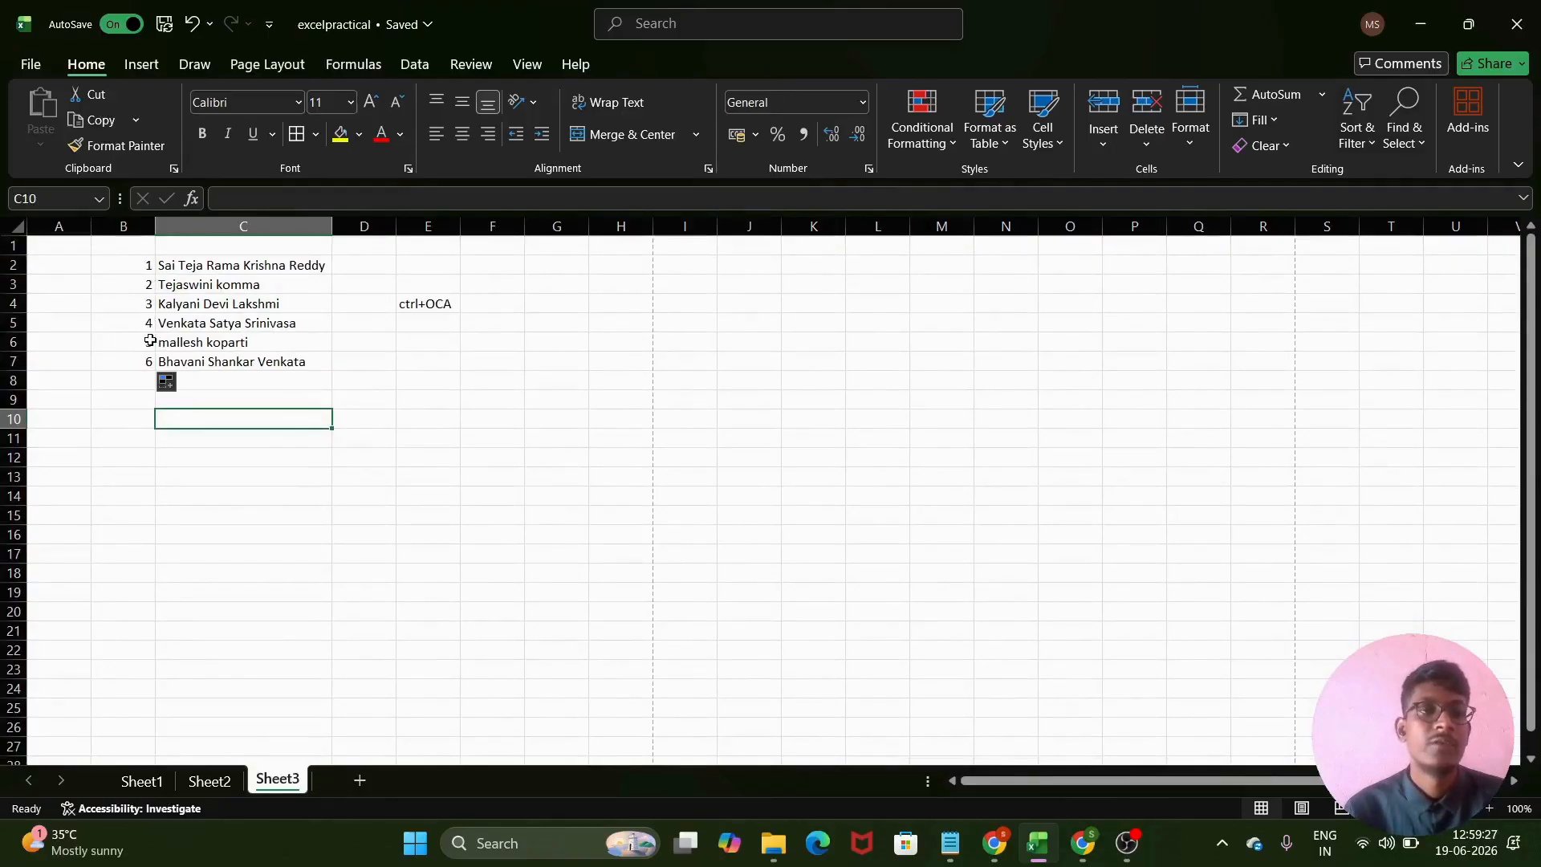
pyautogui.click(114, 267)
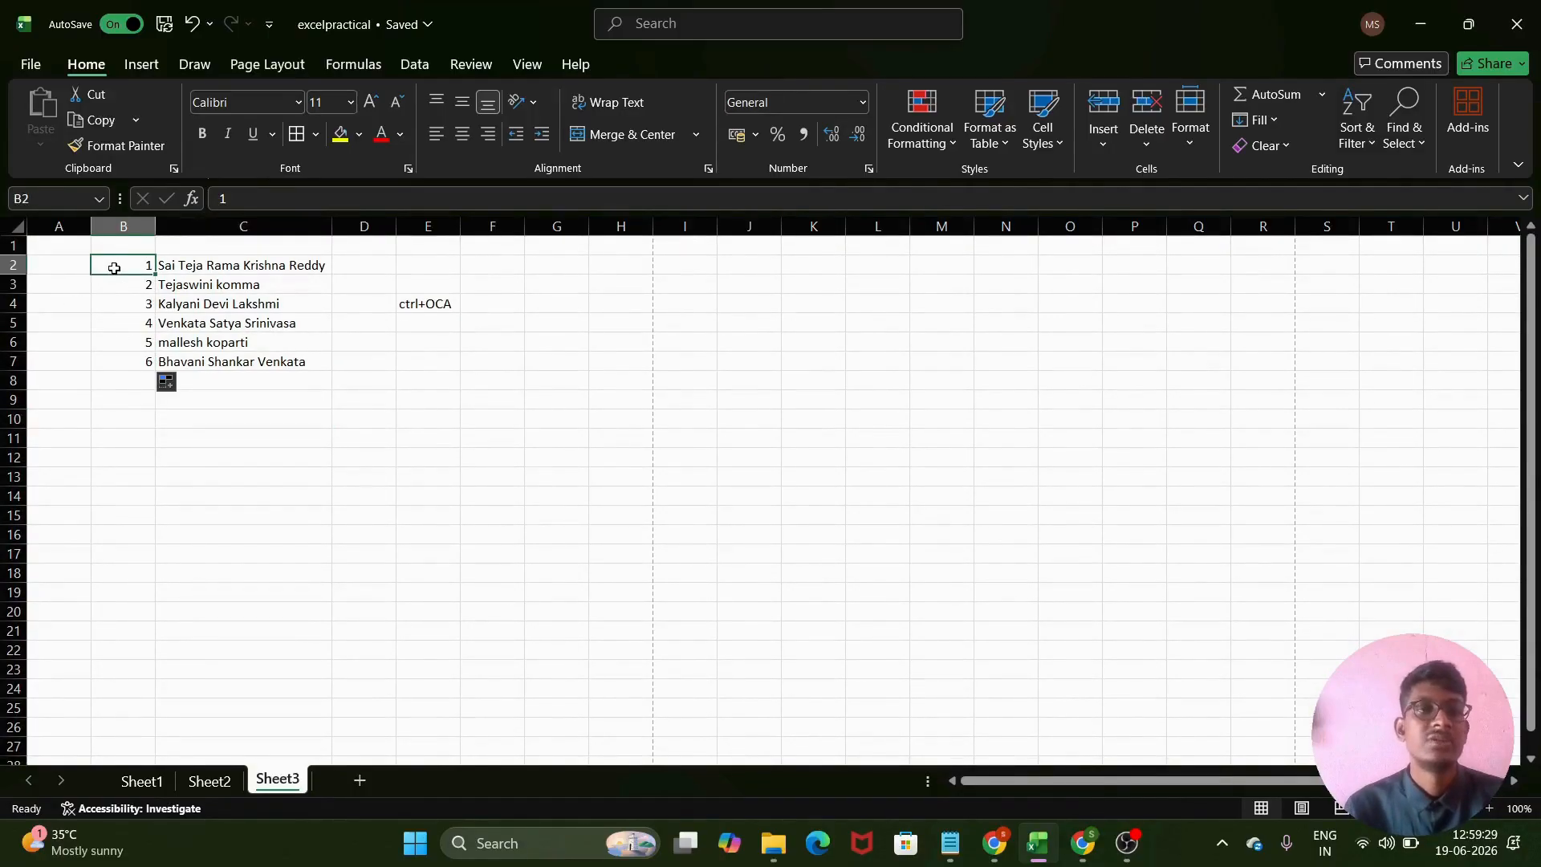
# - Select entire rows 4 and 5 together and delete them from the sheet
pyautogui.click(15, 302)
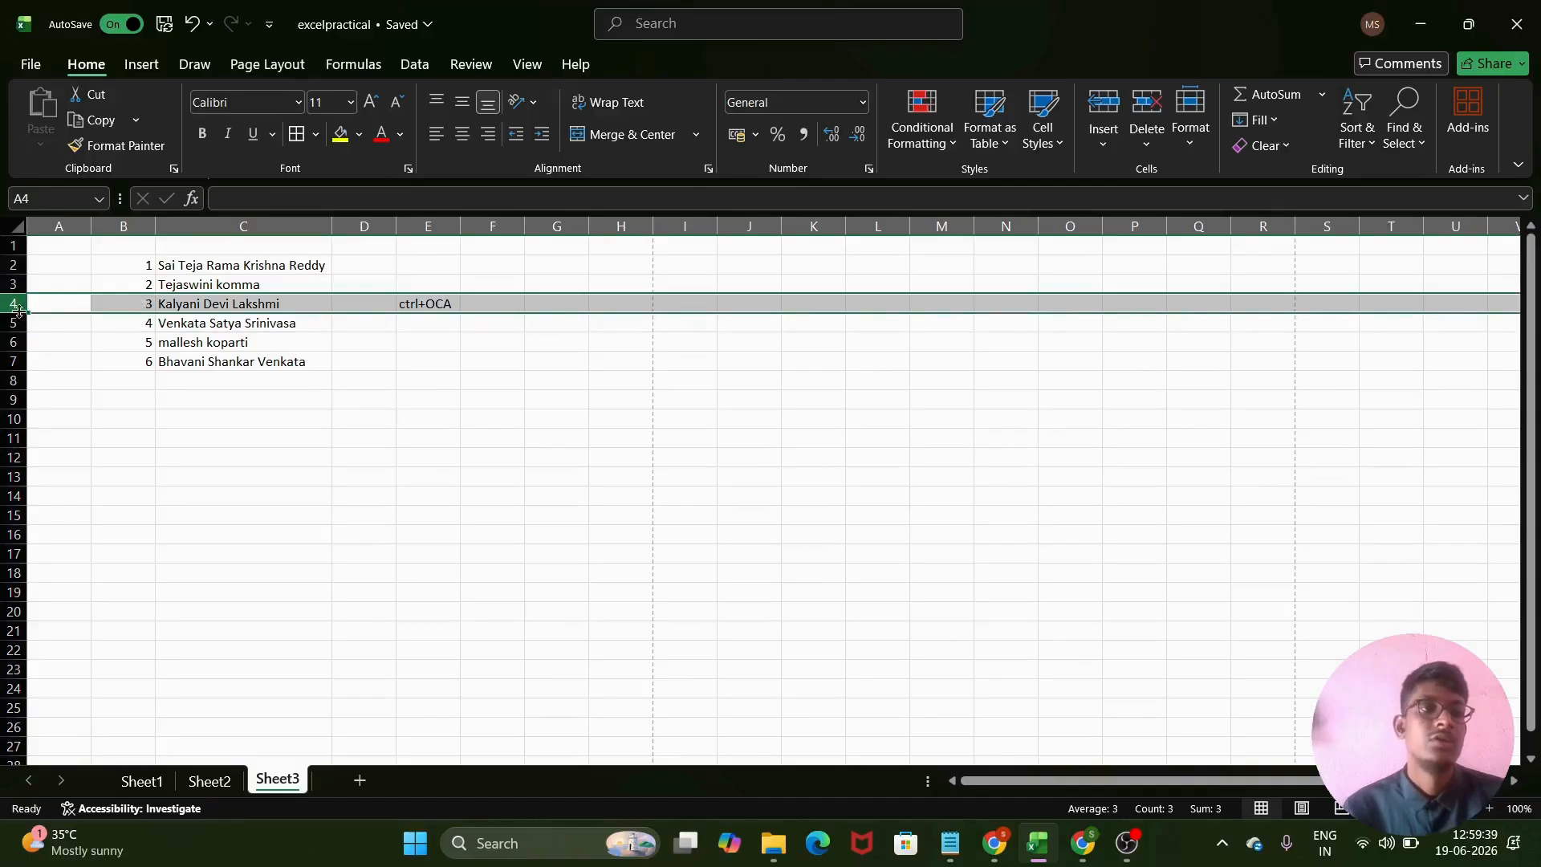
pyautogui.keyDown('ctrl'); pyautogui.click(15, 322); pyautogui.keyUp('ctrl')
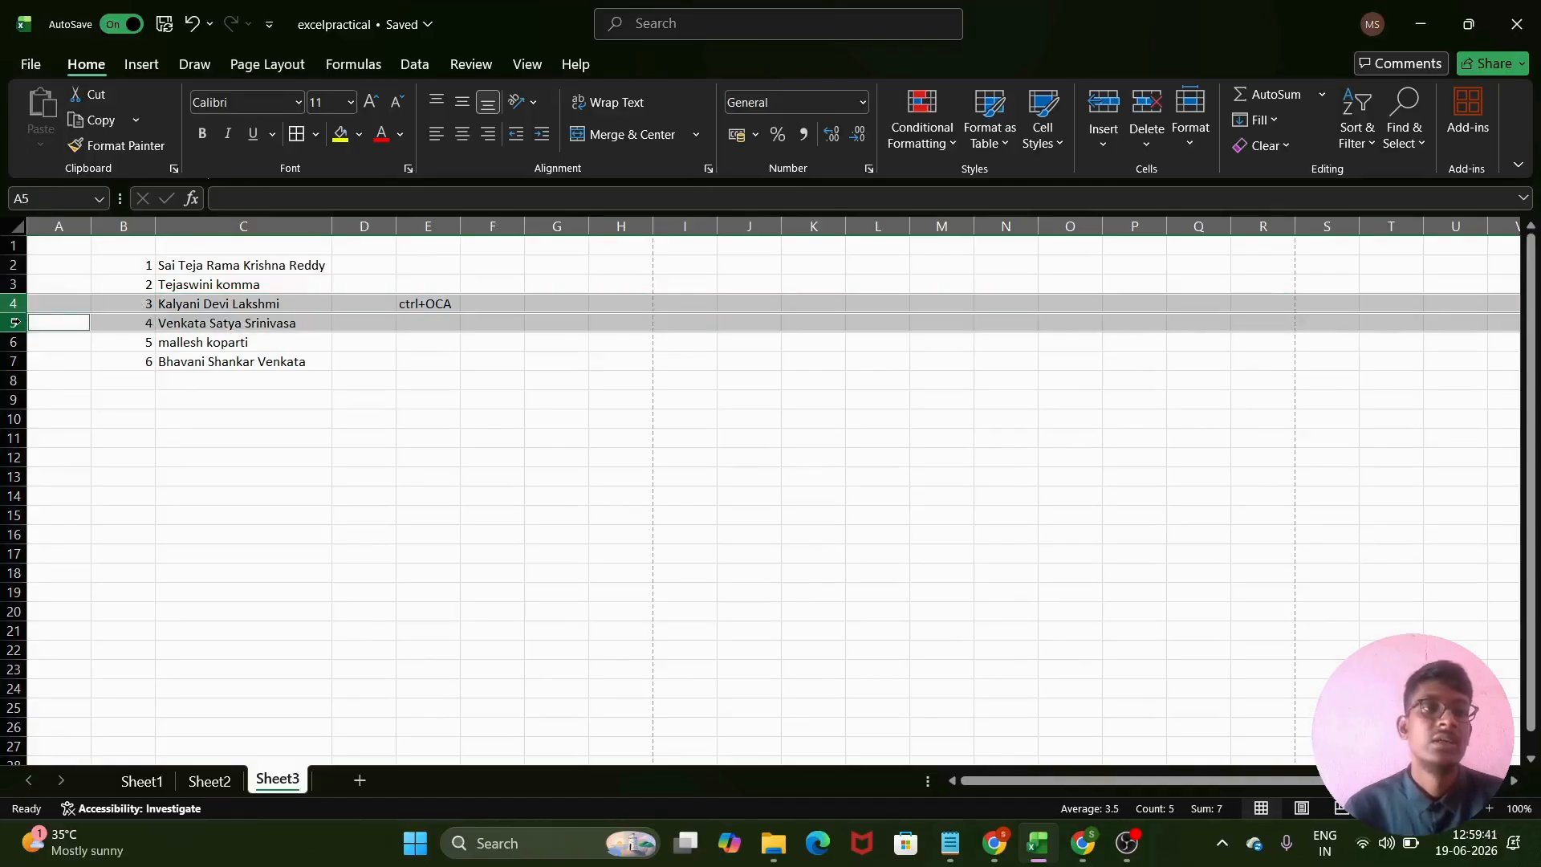
pyautogui.rightClick(20, 324)
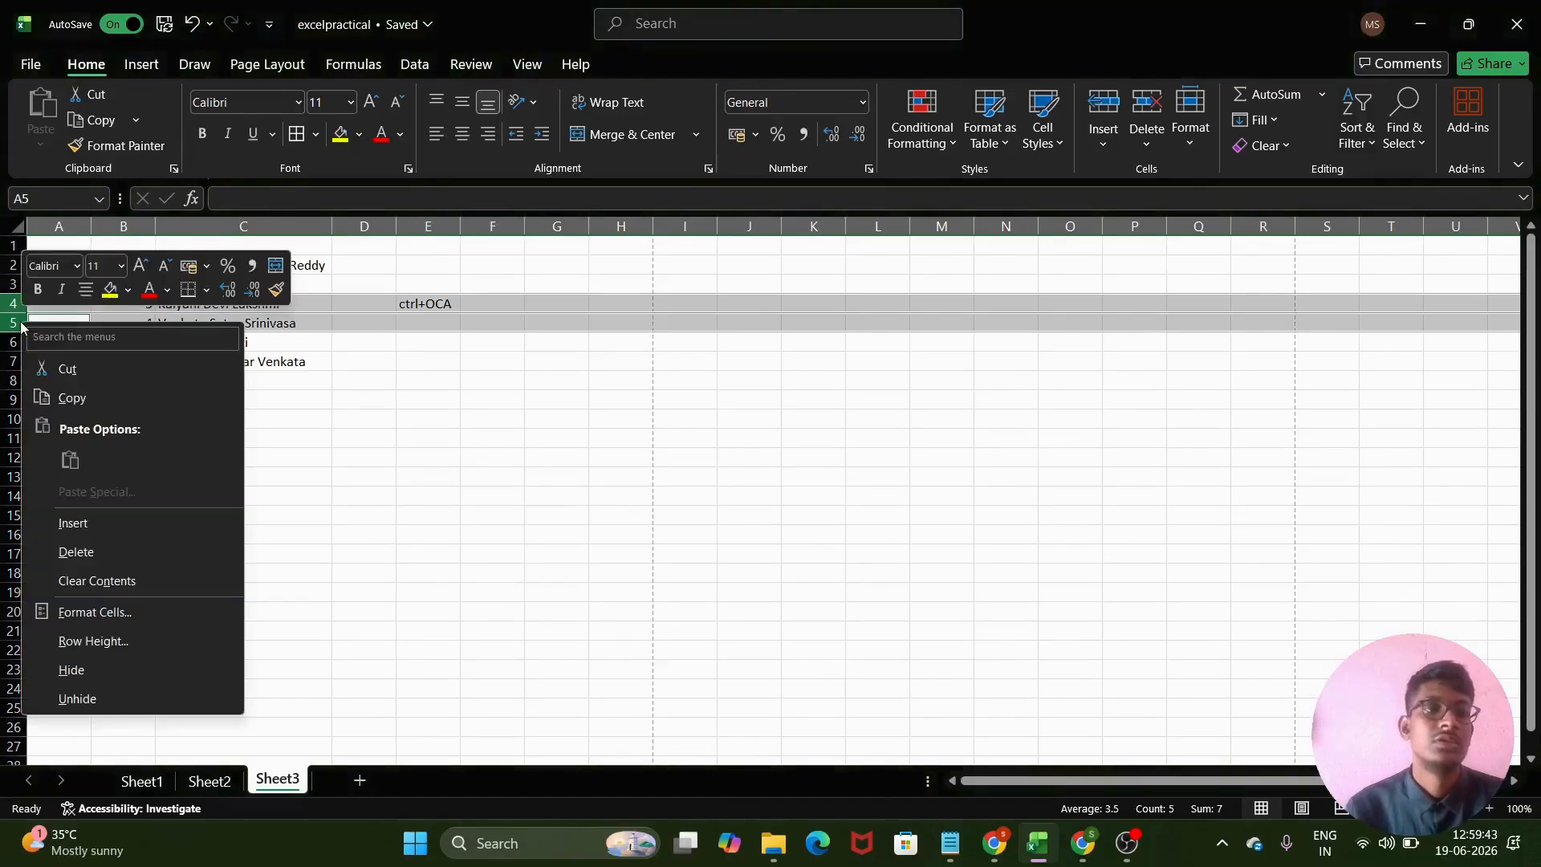
pyautogui.click(83, 554)
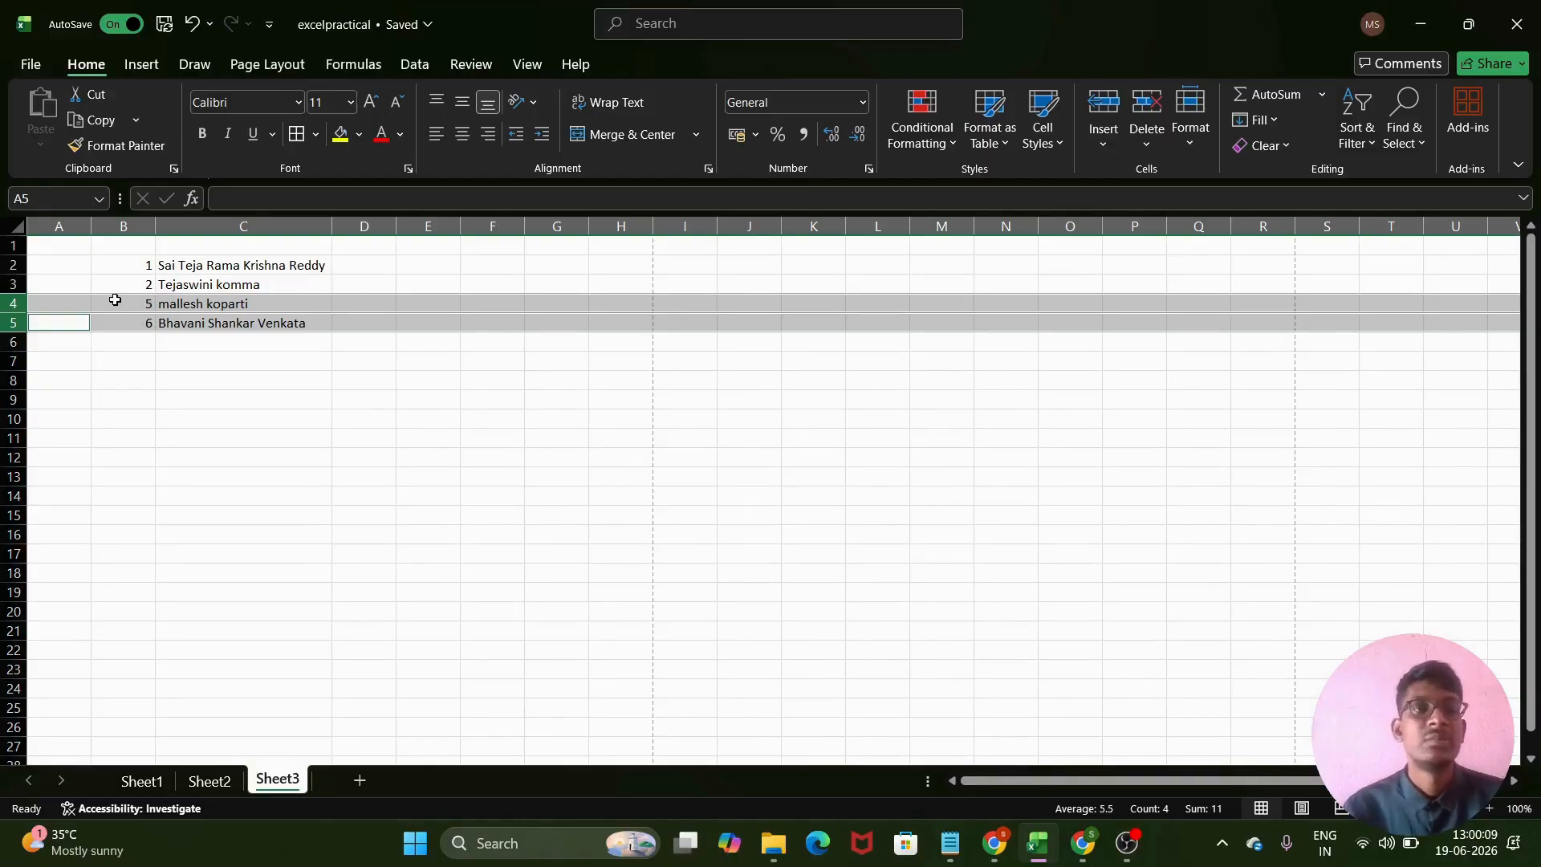
# - Replace the serial number in cell B2 with the formula =ROW()
pyautogui.click(129, 288)
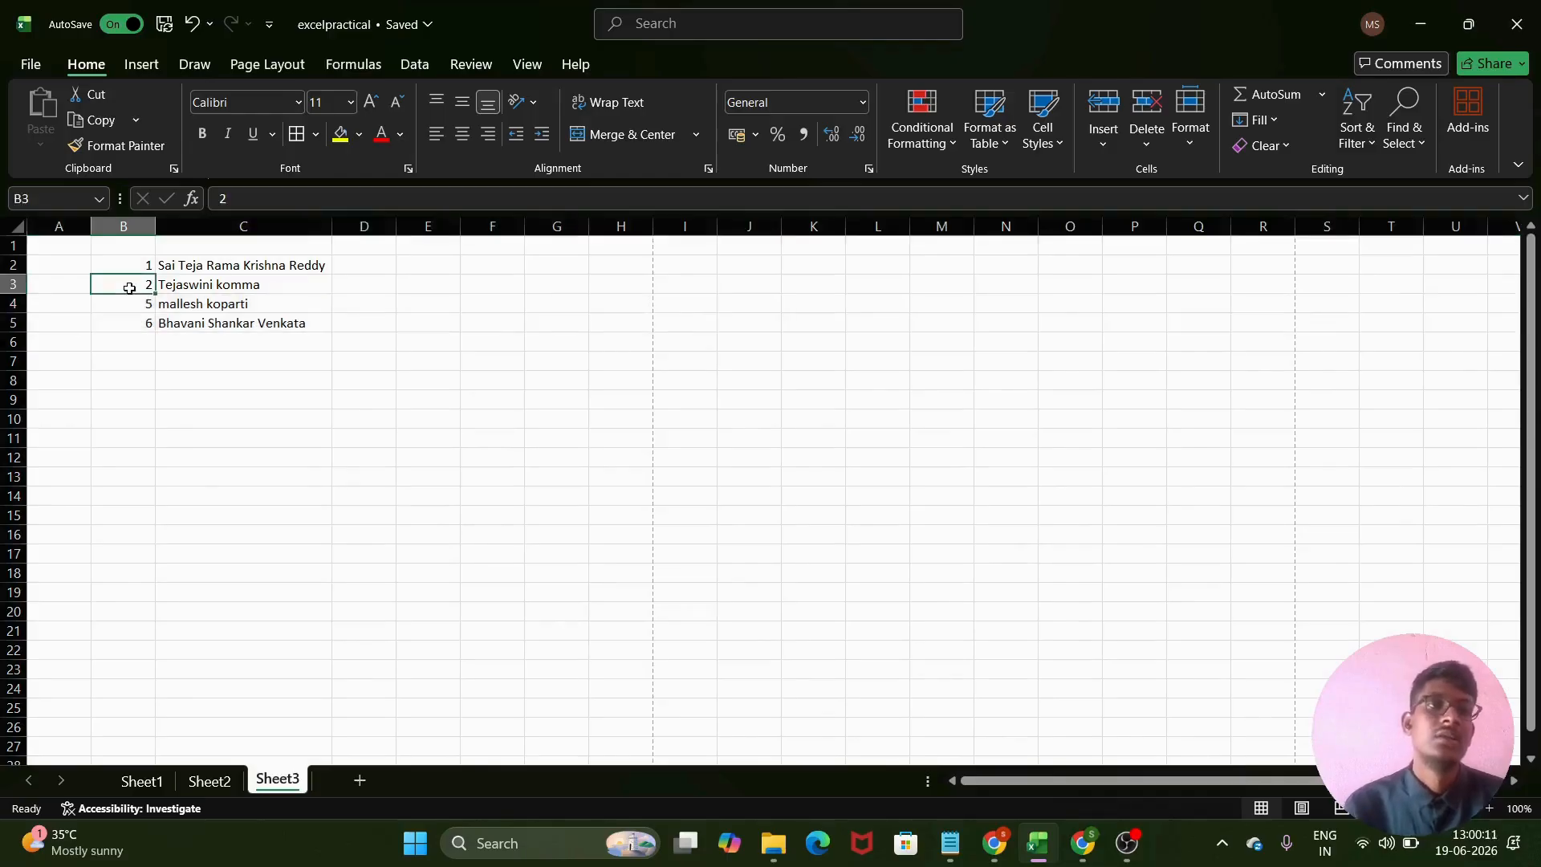
pyautogui.click(130, 266)
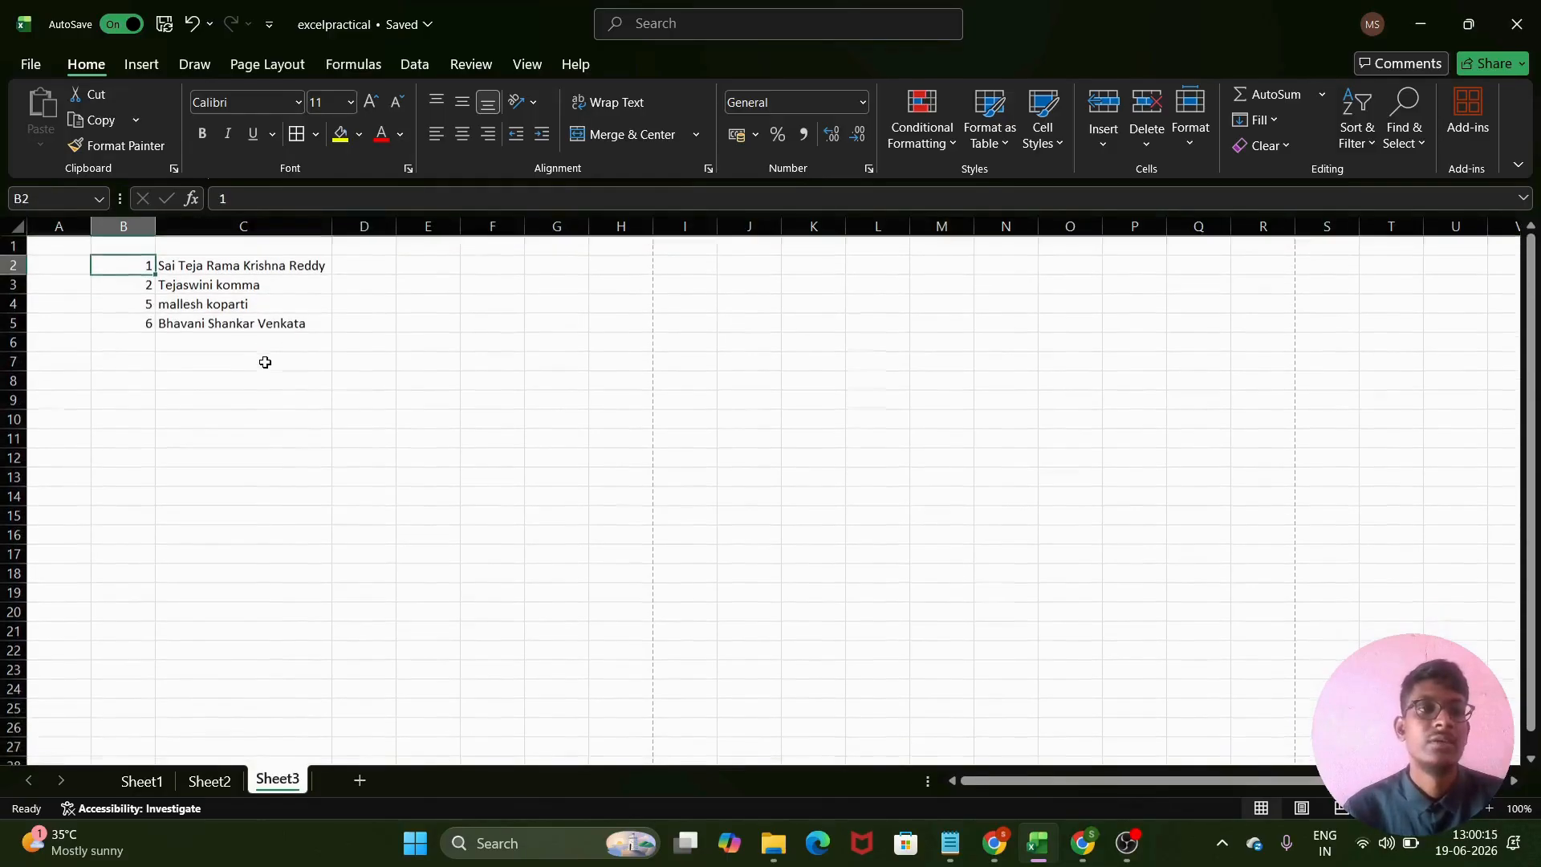
pyautogui.write('=')
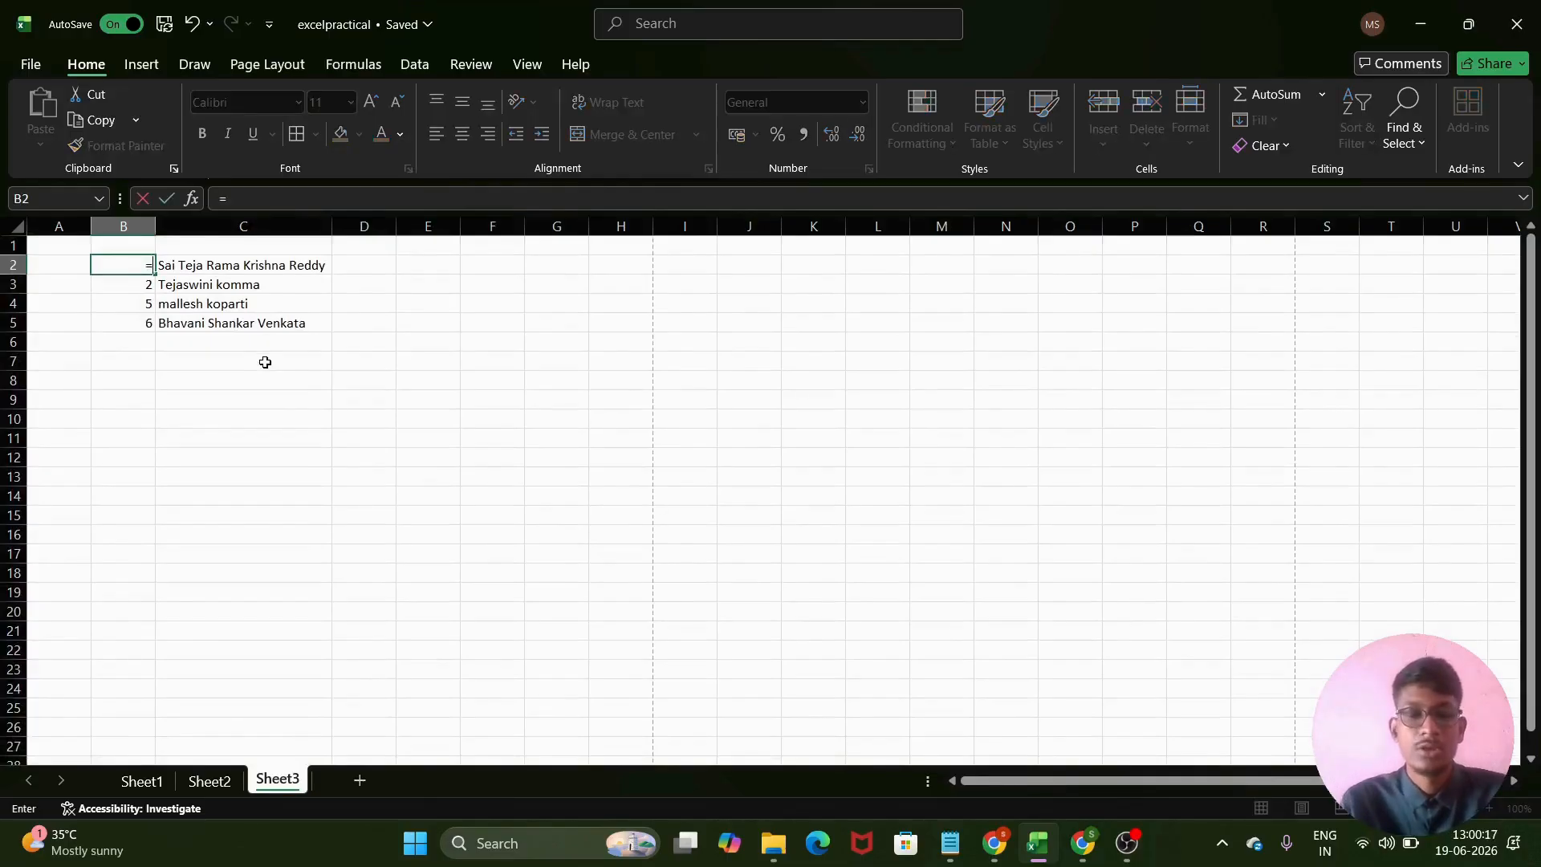
pyautogui.write('row')
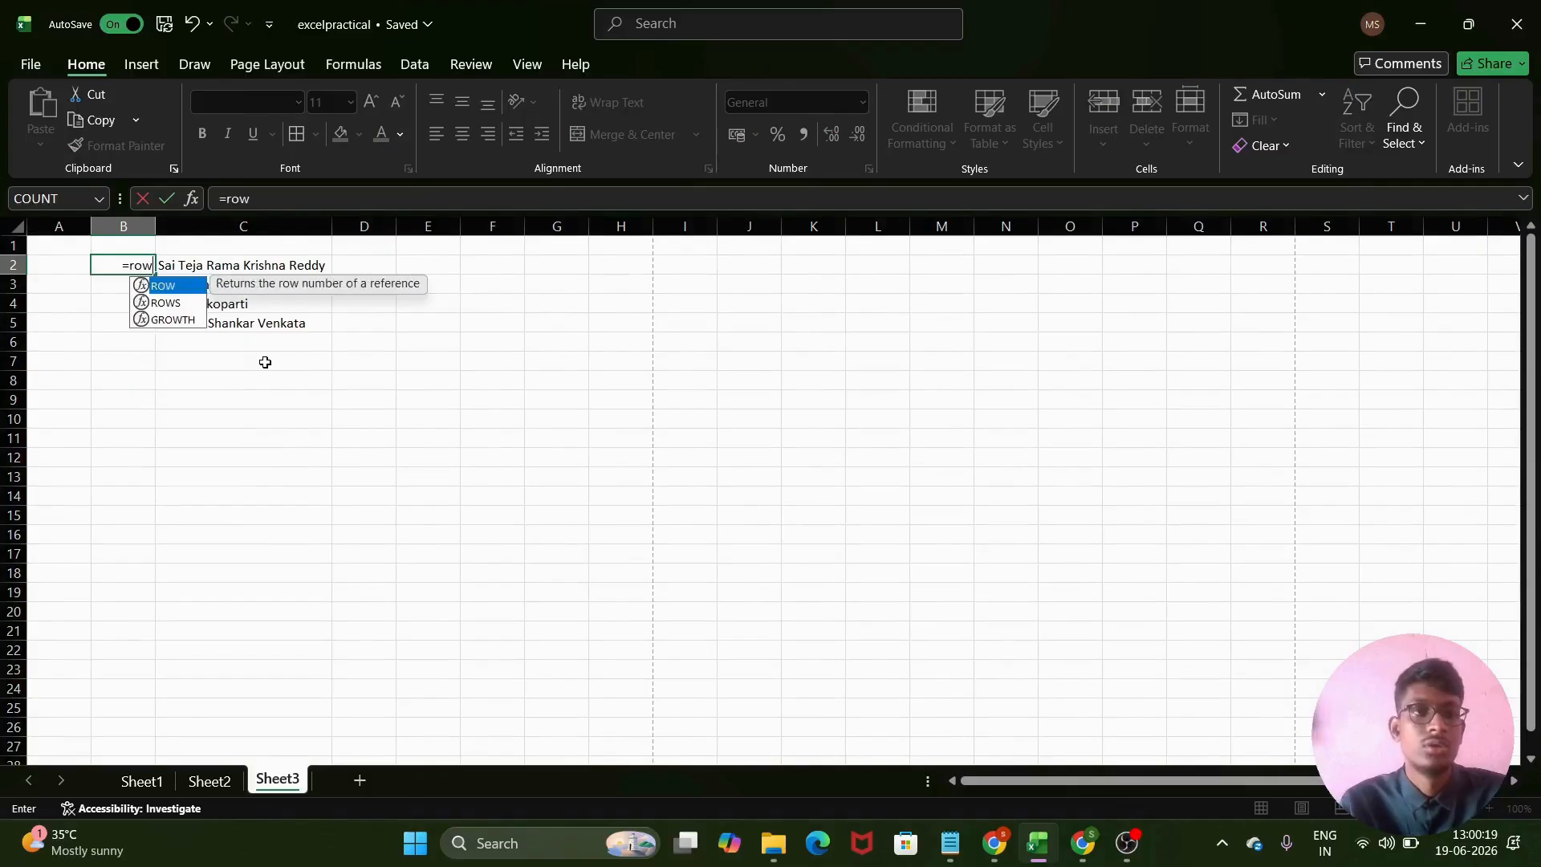
pyautogui.write('(')
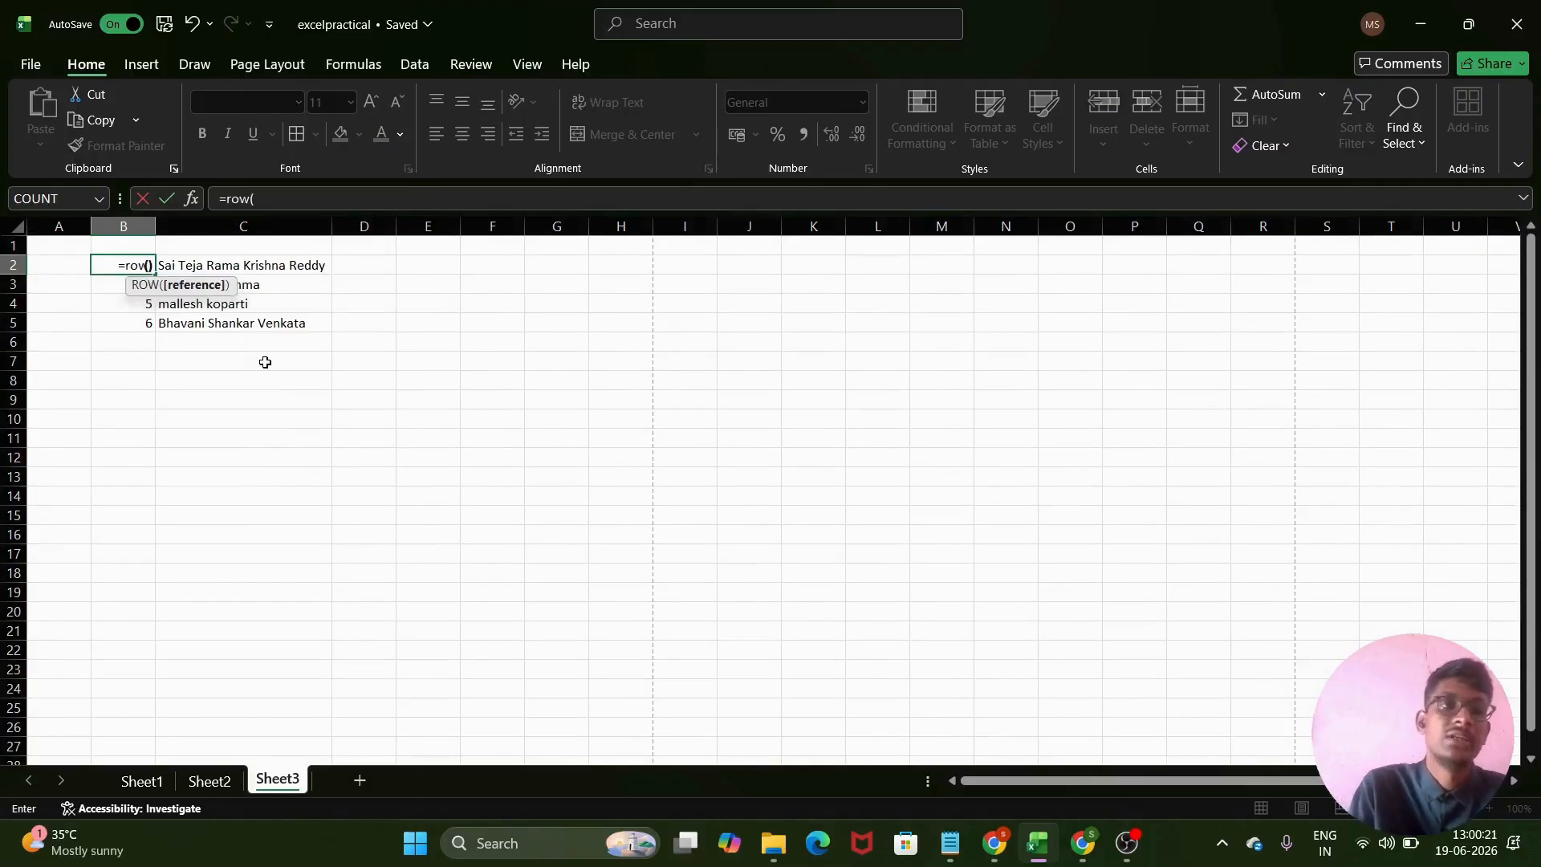
pyautogui.write(')')
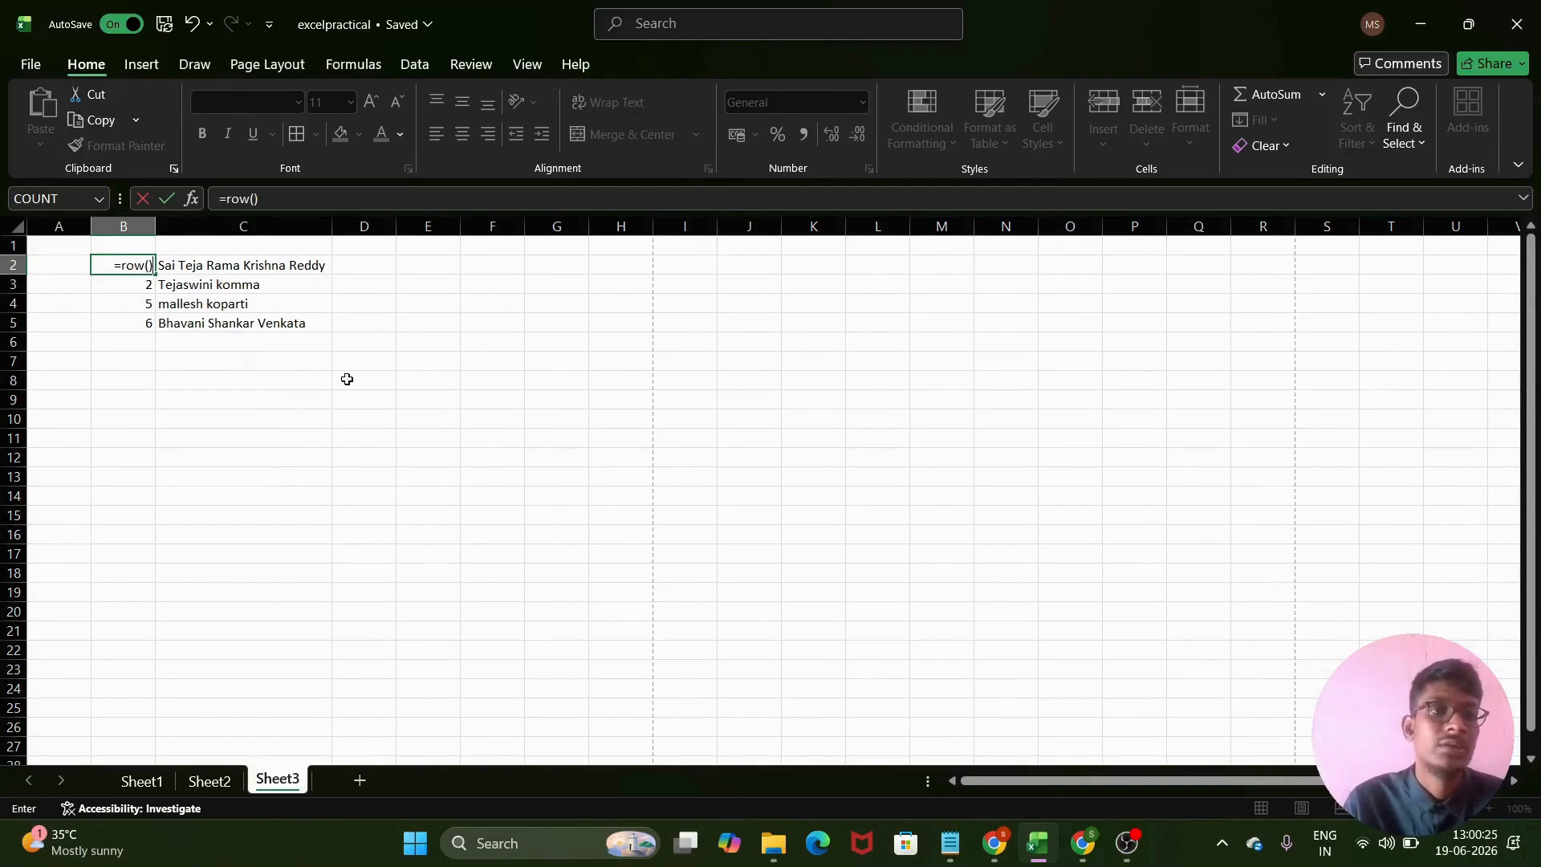
pyautogui.press('Return')
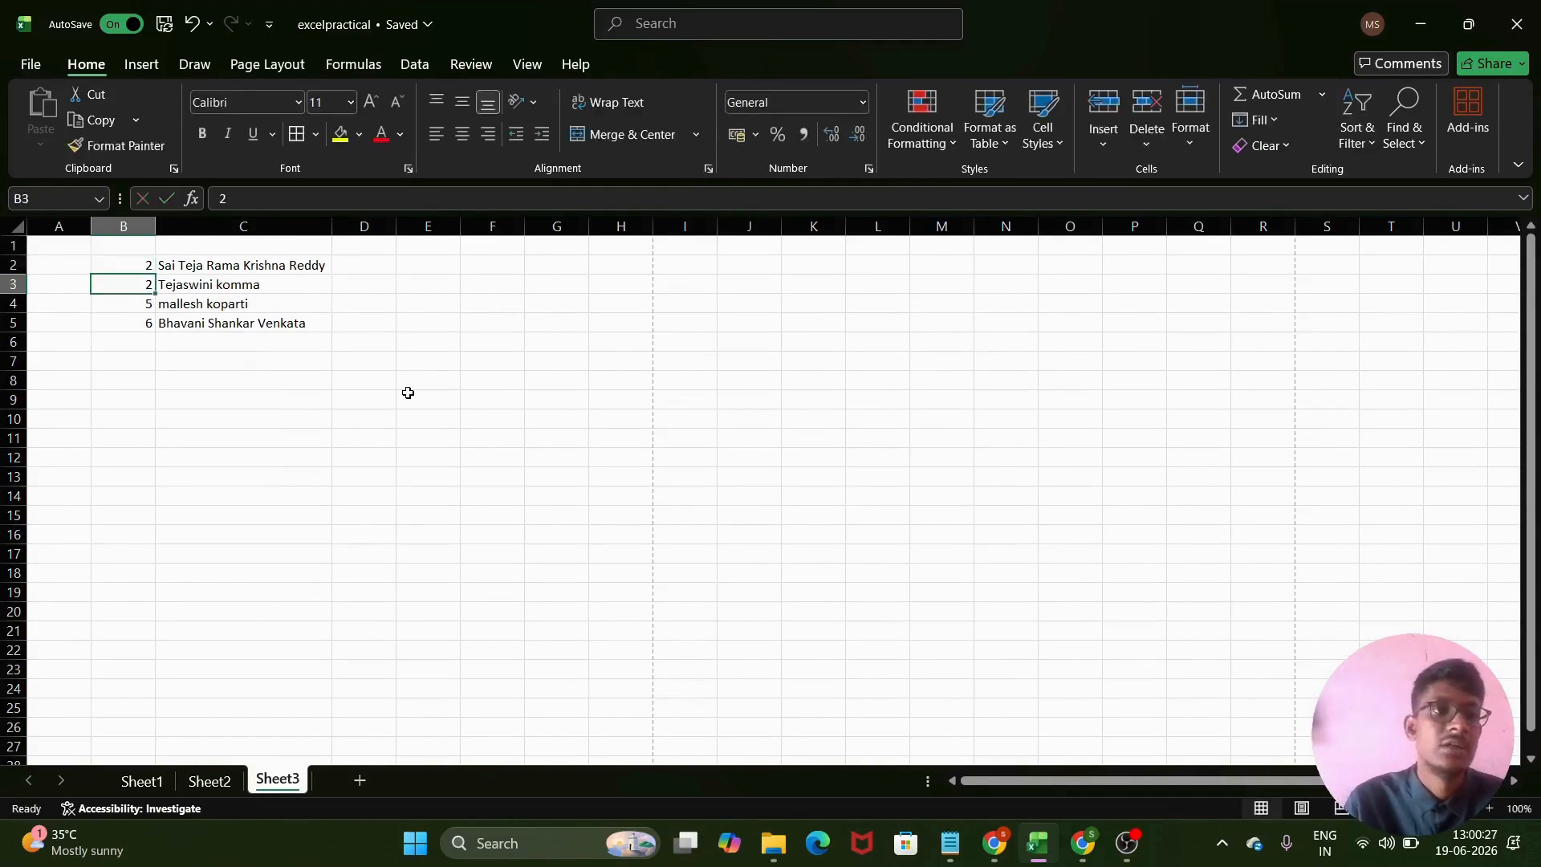
# - Enter the =ROW() formula in cell B2 once more
pyautogui.click(137, 260)
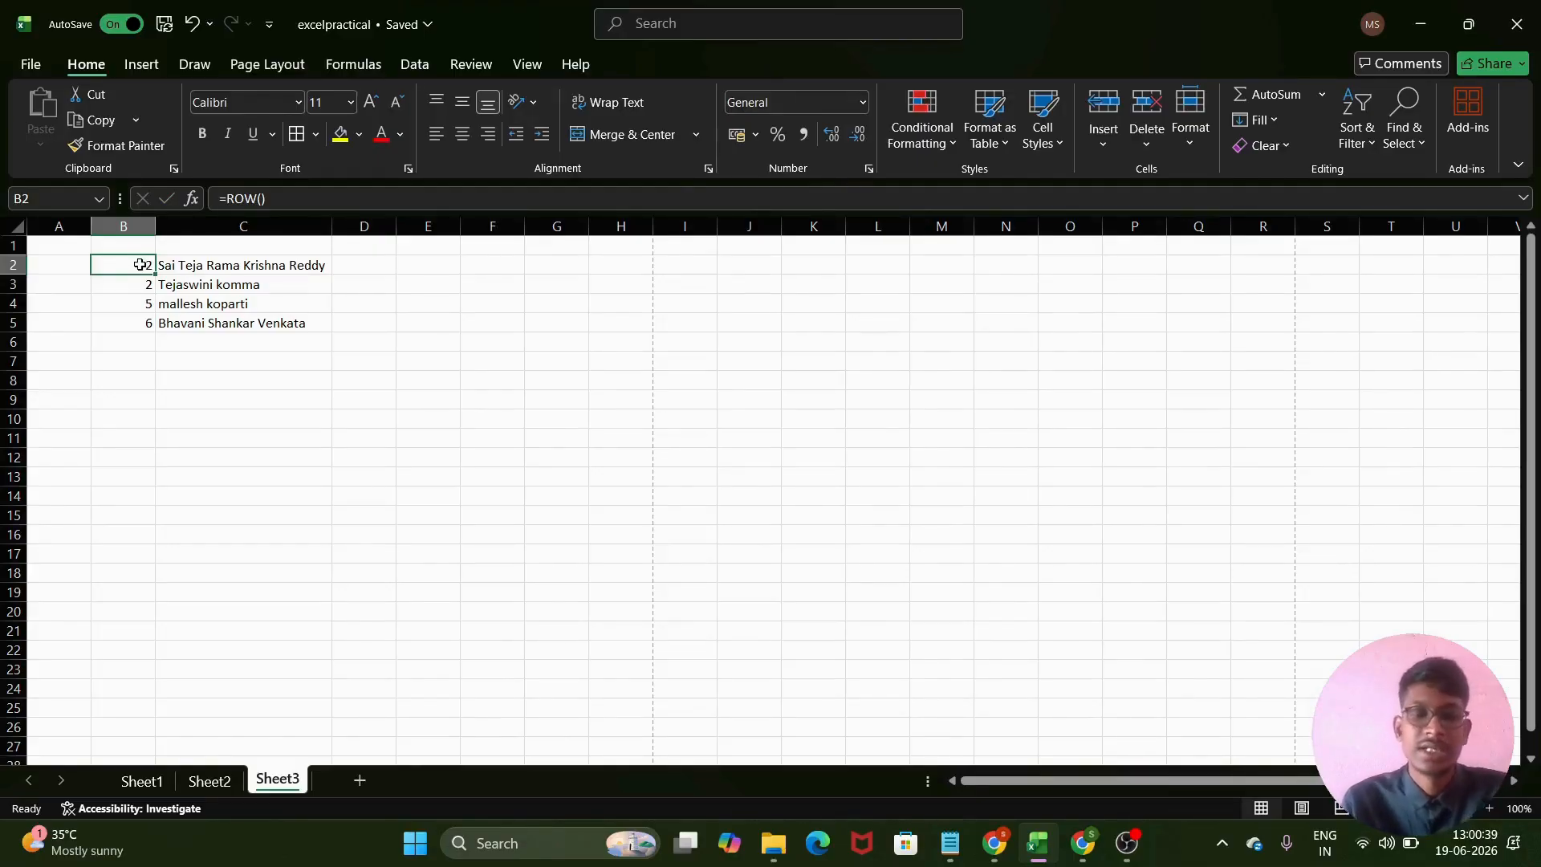
pyautogui.write('ro')
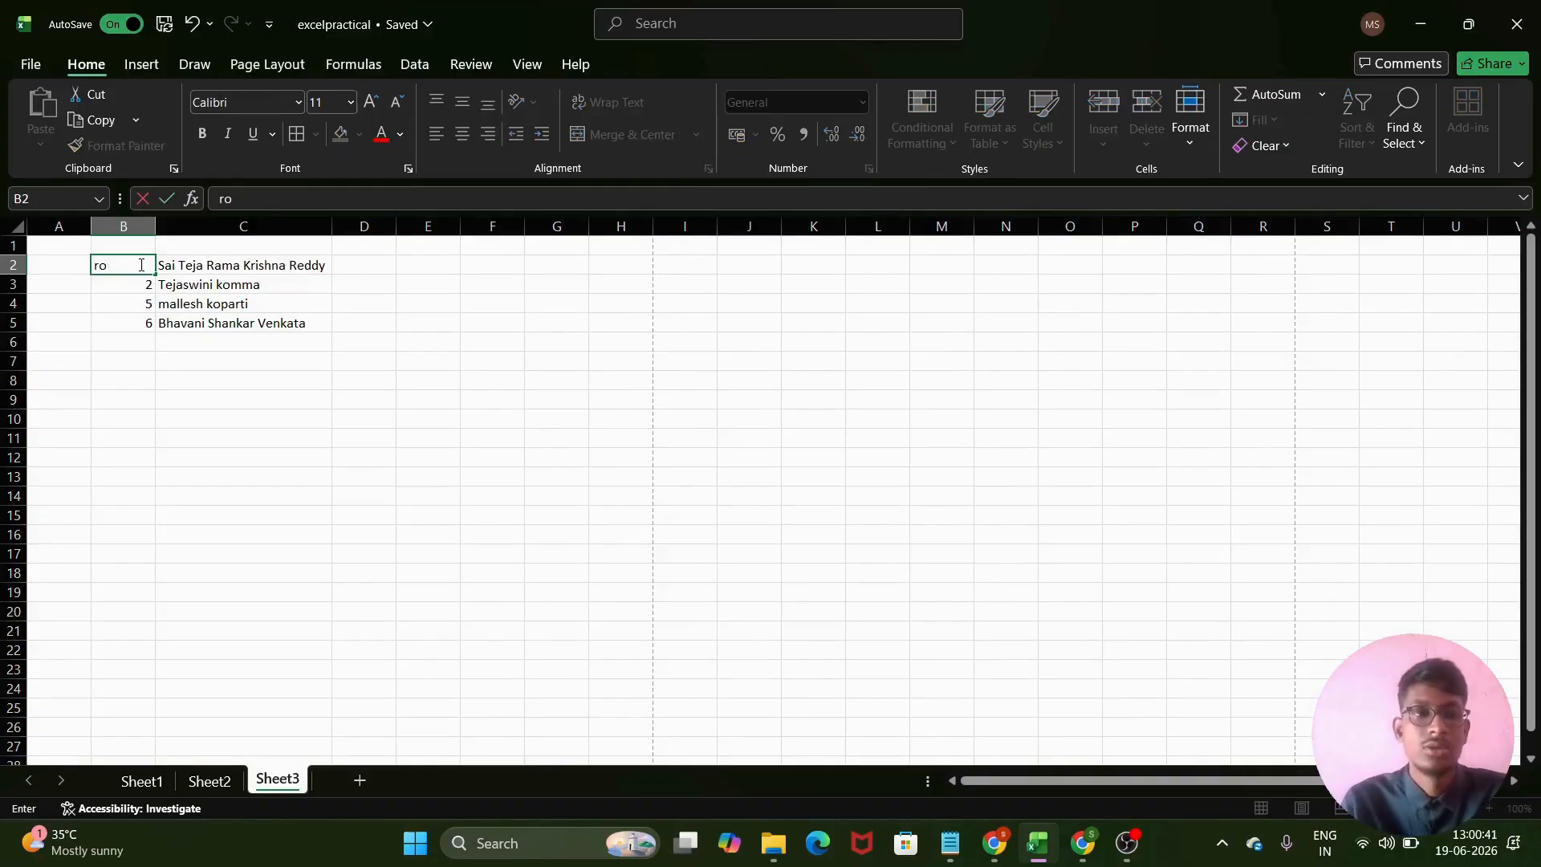
pyautogui.write('w=row')
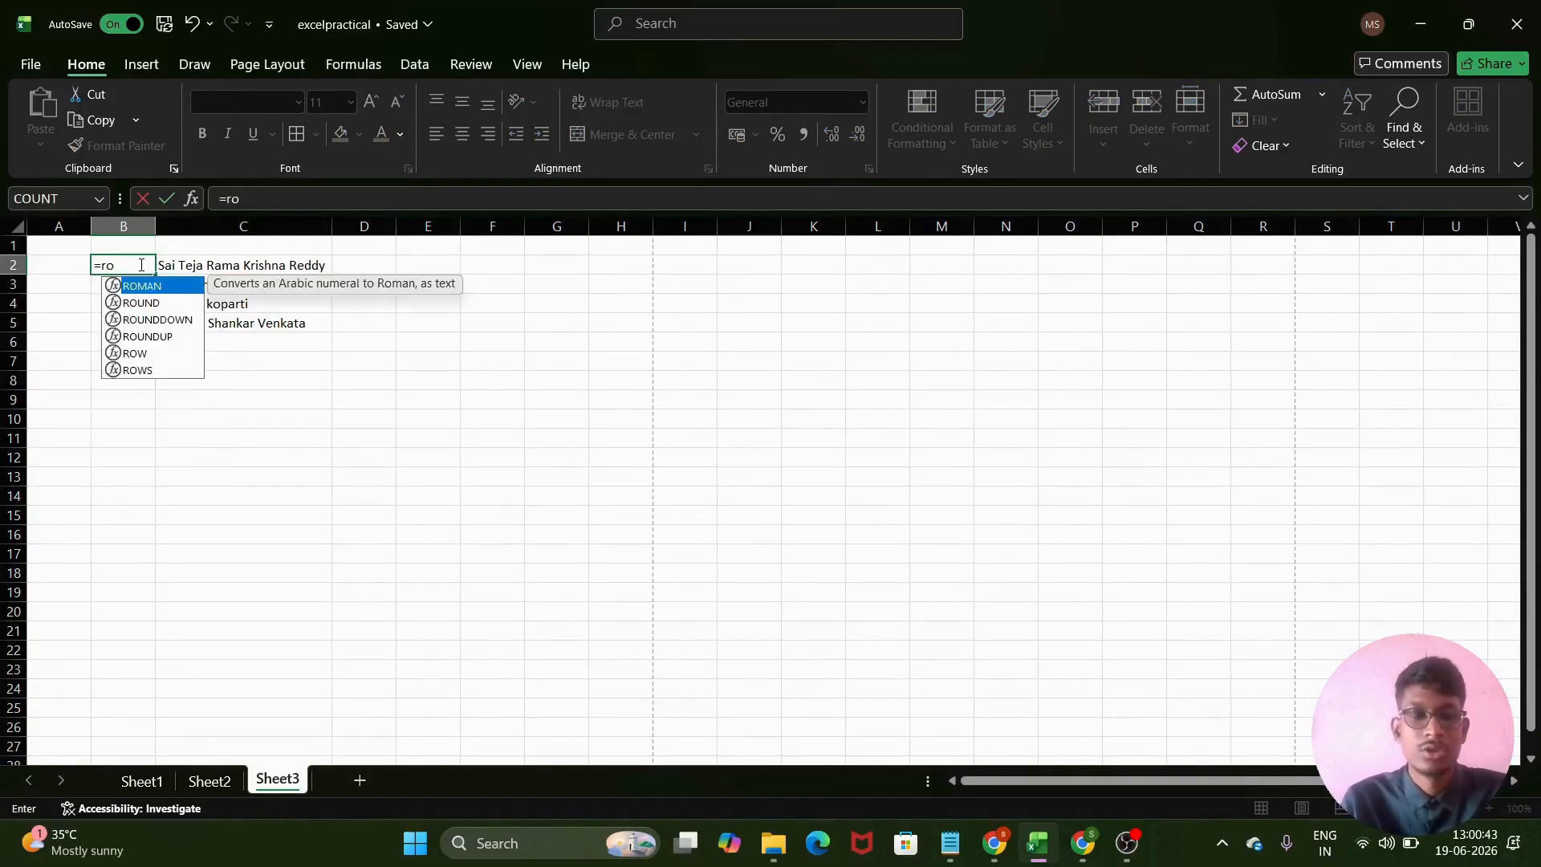
pyautogui.write('(')
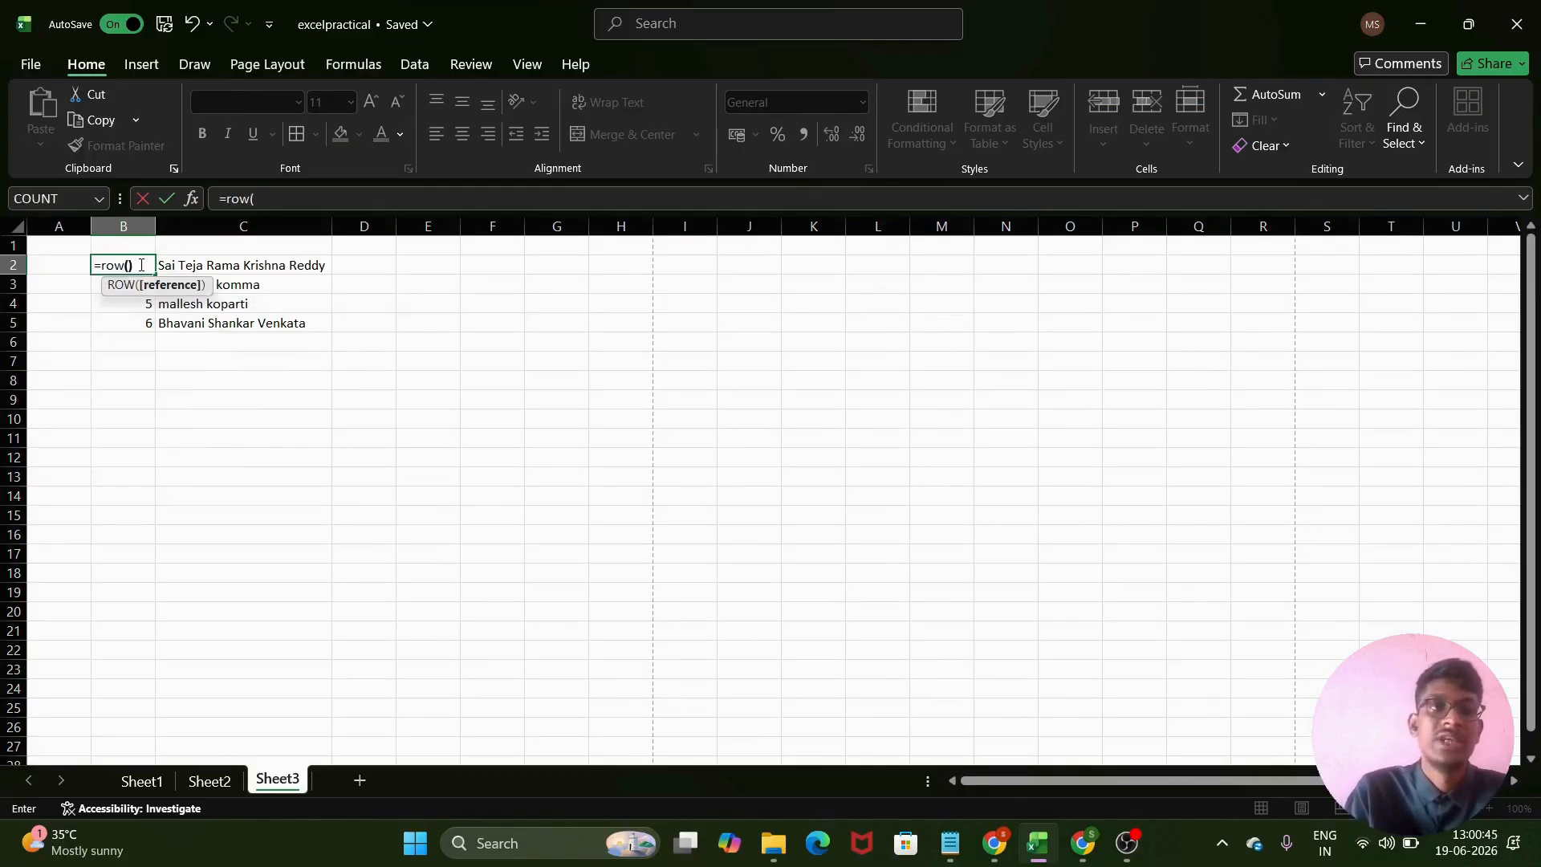
pyautogui.write(')')
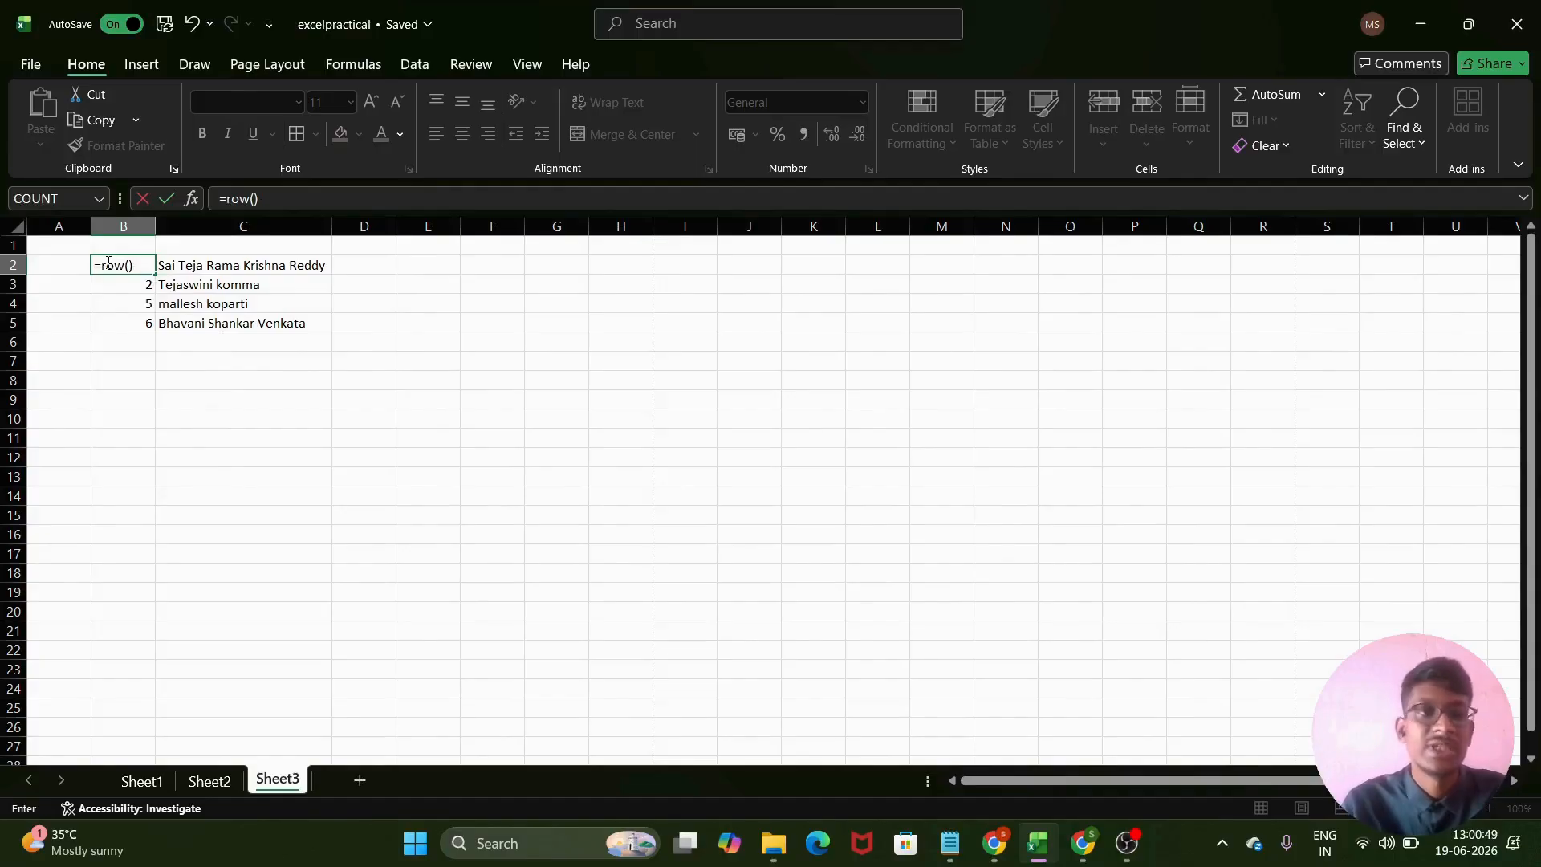
pyautogui.press('Return')
# - Replace the formula in cell B2 with =ROW()-1 so the serial numbering starts from 1
pyautogui.click(124, 263)
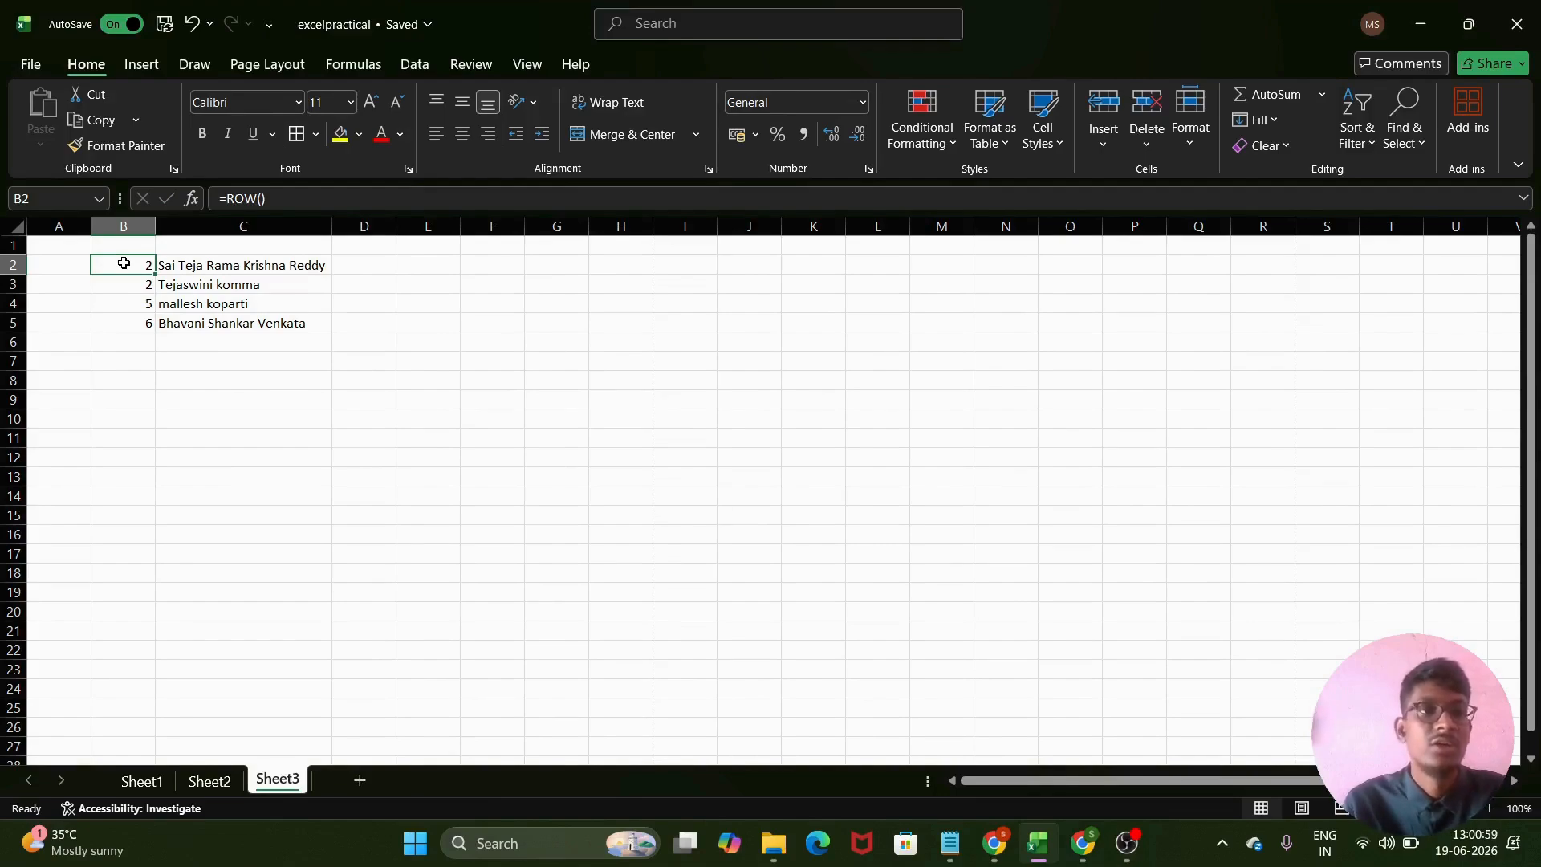
pyautogui.press('BackSpace')
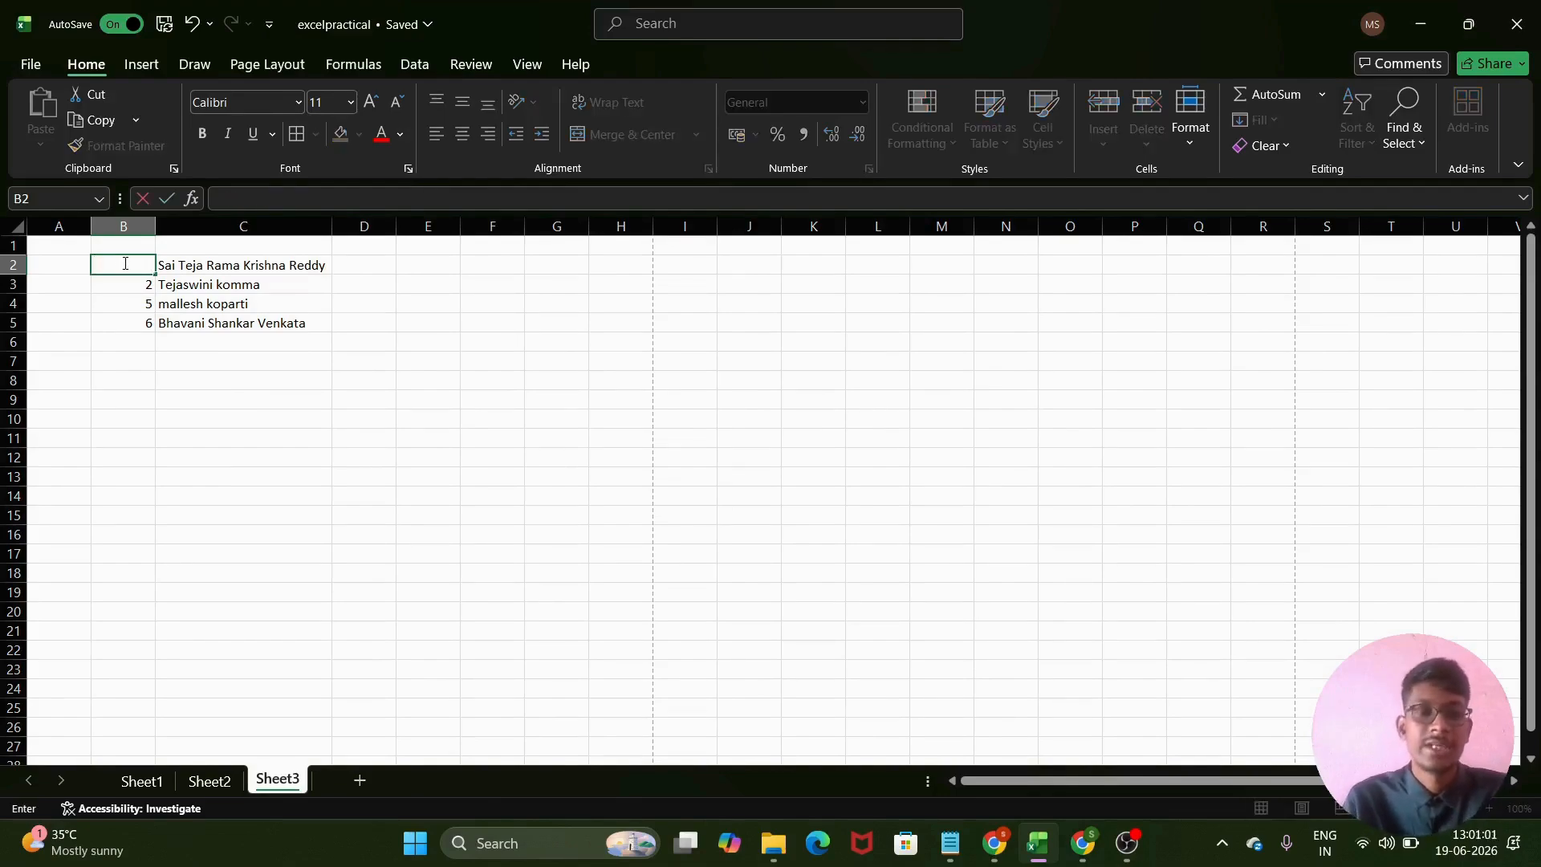
pyautogui.write('r')
pyautogui.press('BackSpace')
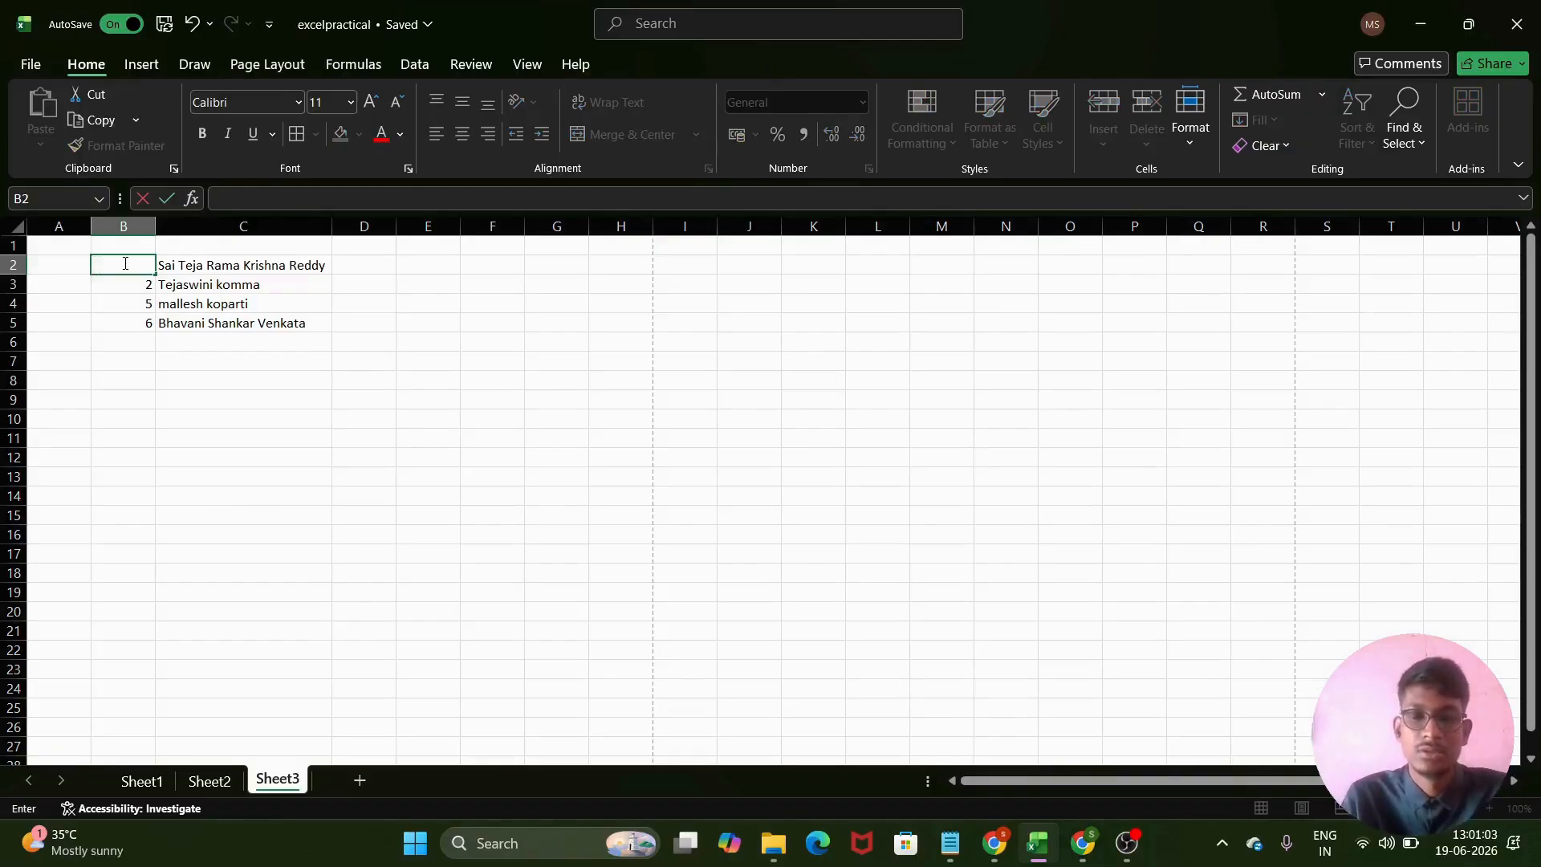
pyautogui.write('=row()-1')
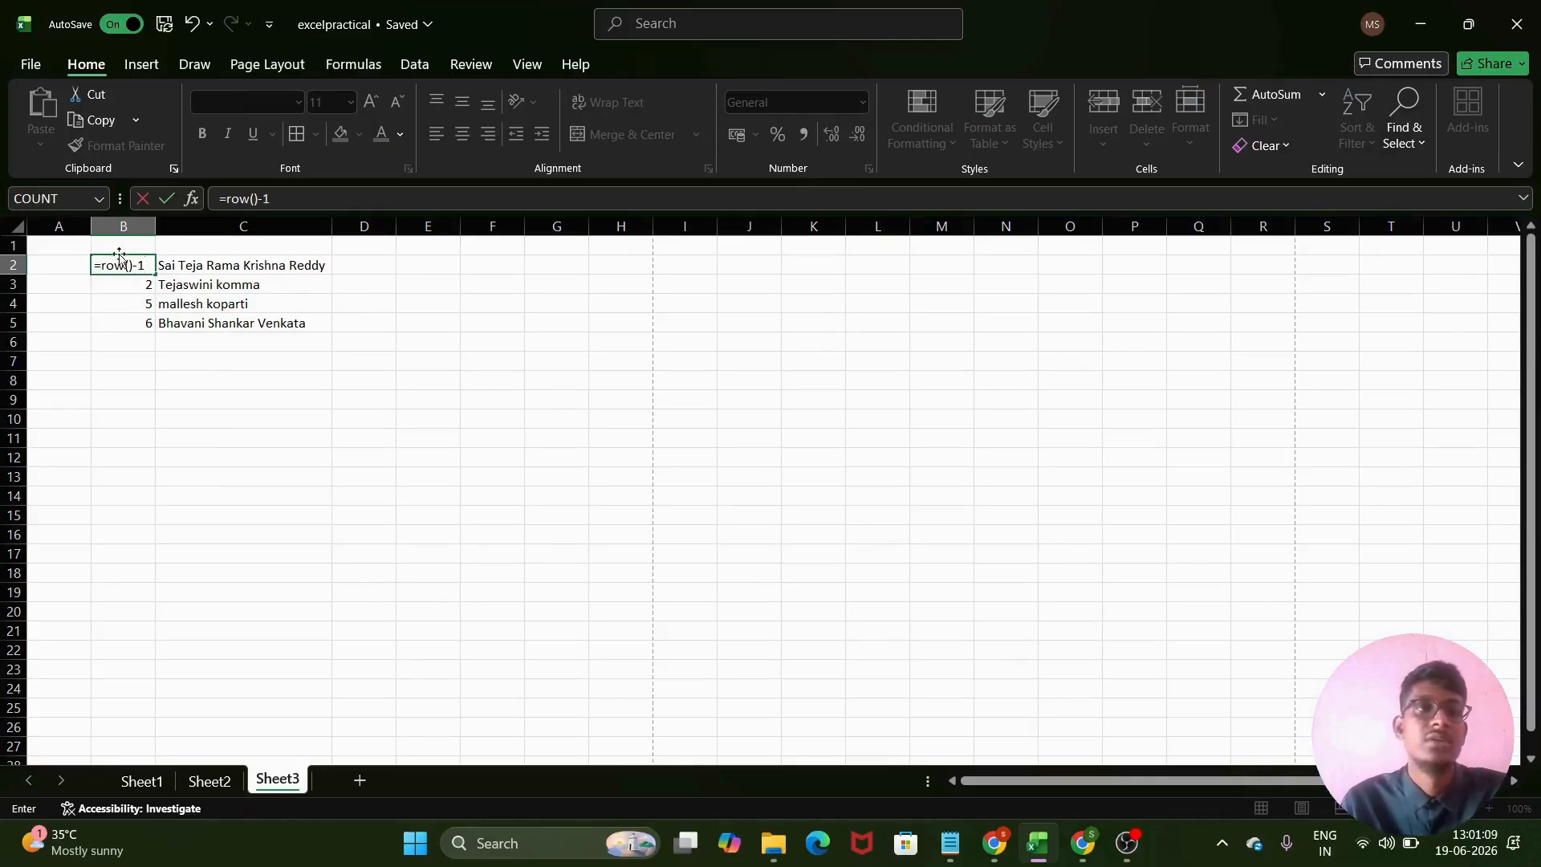
pyautogui.click(53, 264)
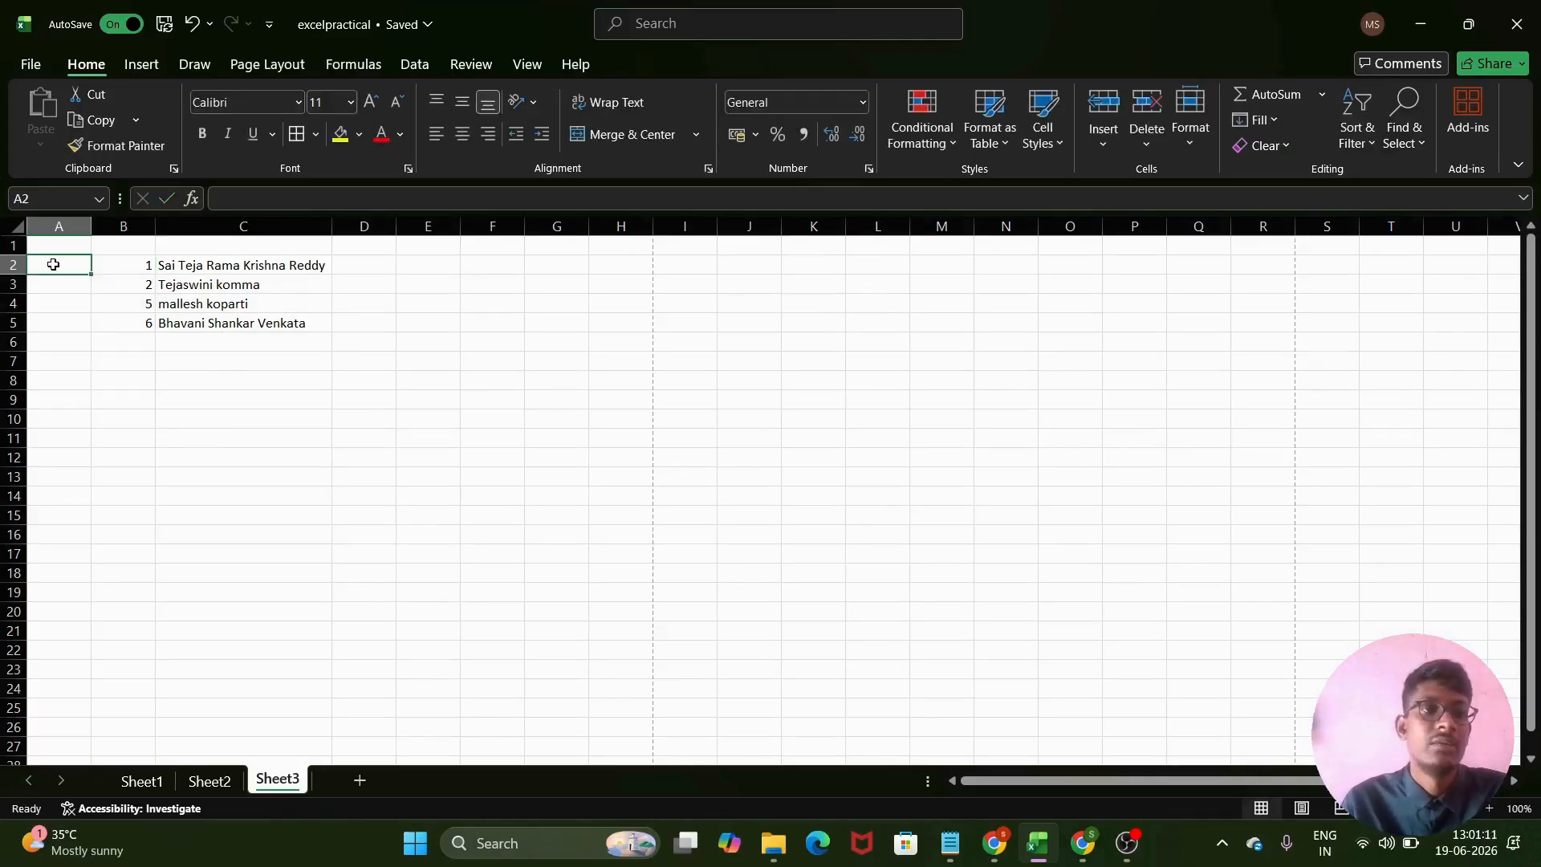
pyautogui.write('2-1')
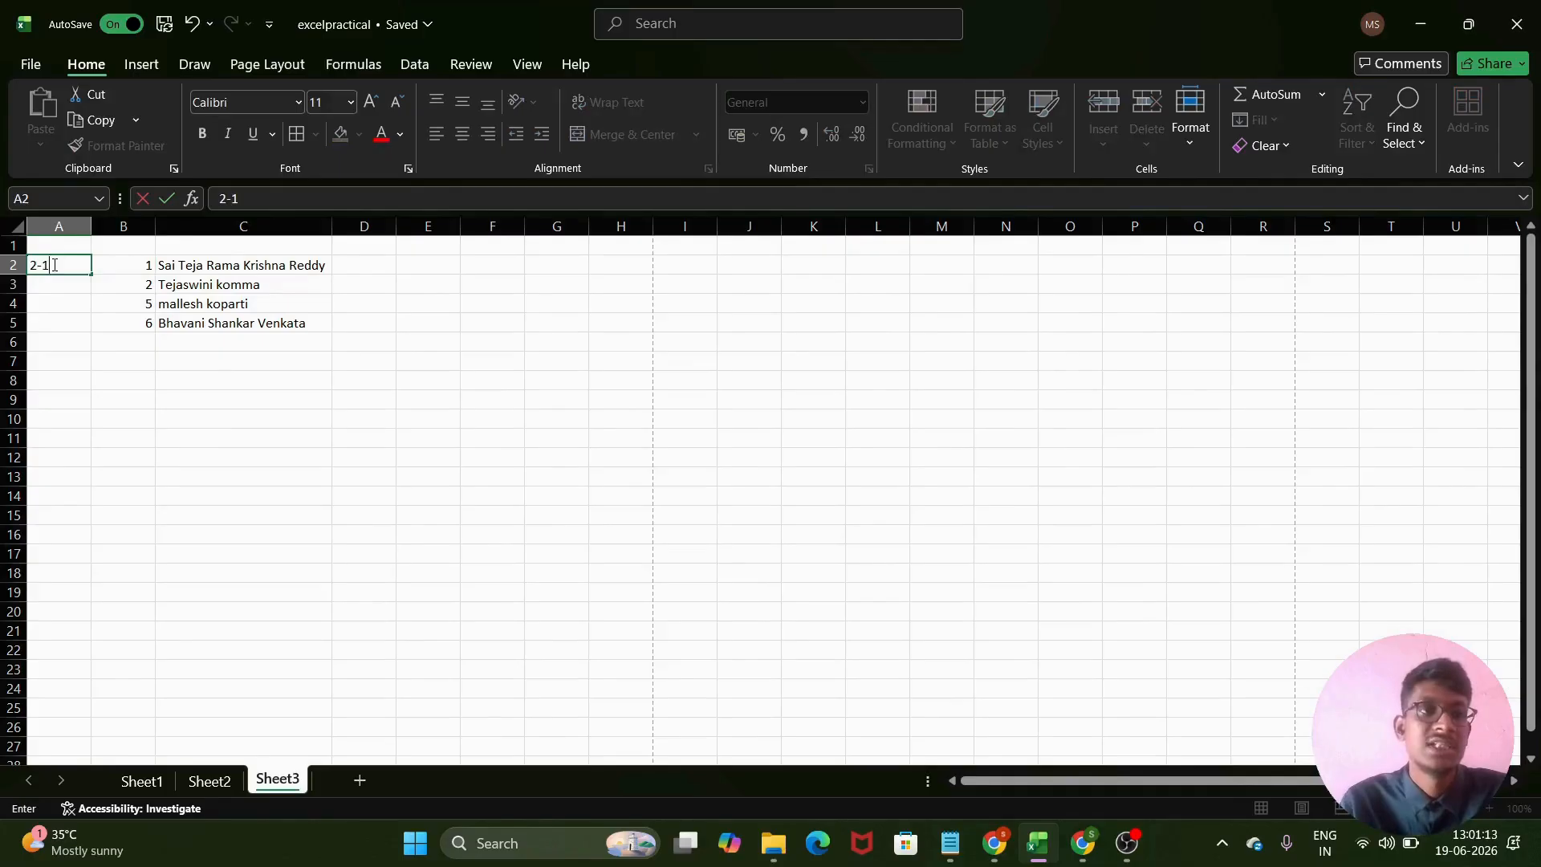
pyautogui.press('BackSpace')
pyautogui.press('BackSpace')
pyautogui.press('BackSpace')
# - Fill the =ROW()-1 formula from cell B2 down to B5 to replace the manual serial numbers
pyautogui.click(128, 266)
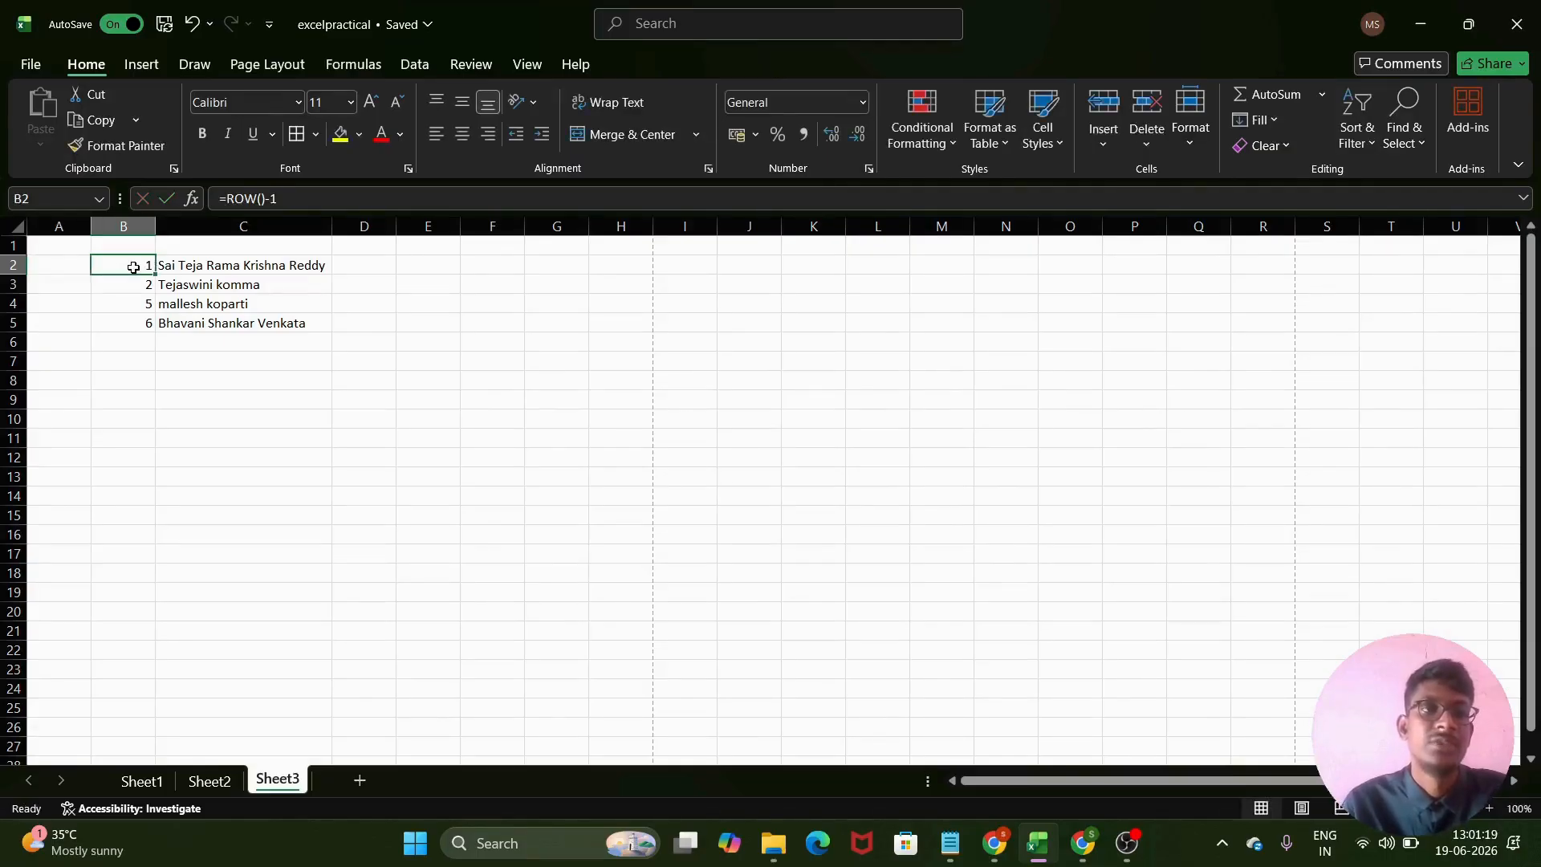
pyautogui.moveTo(154, 274); pyautogui.dragTo(150, 325)
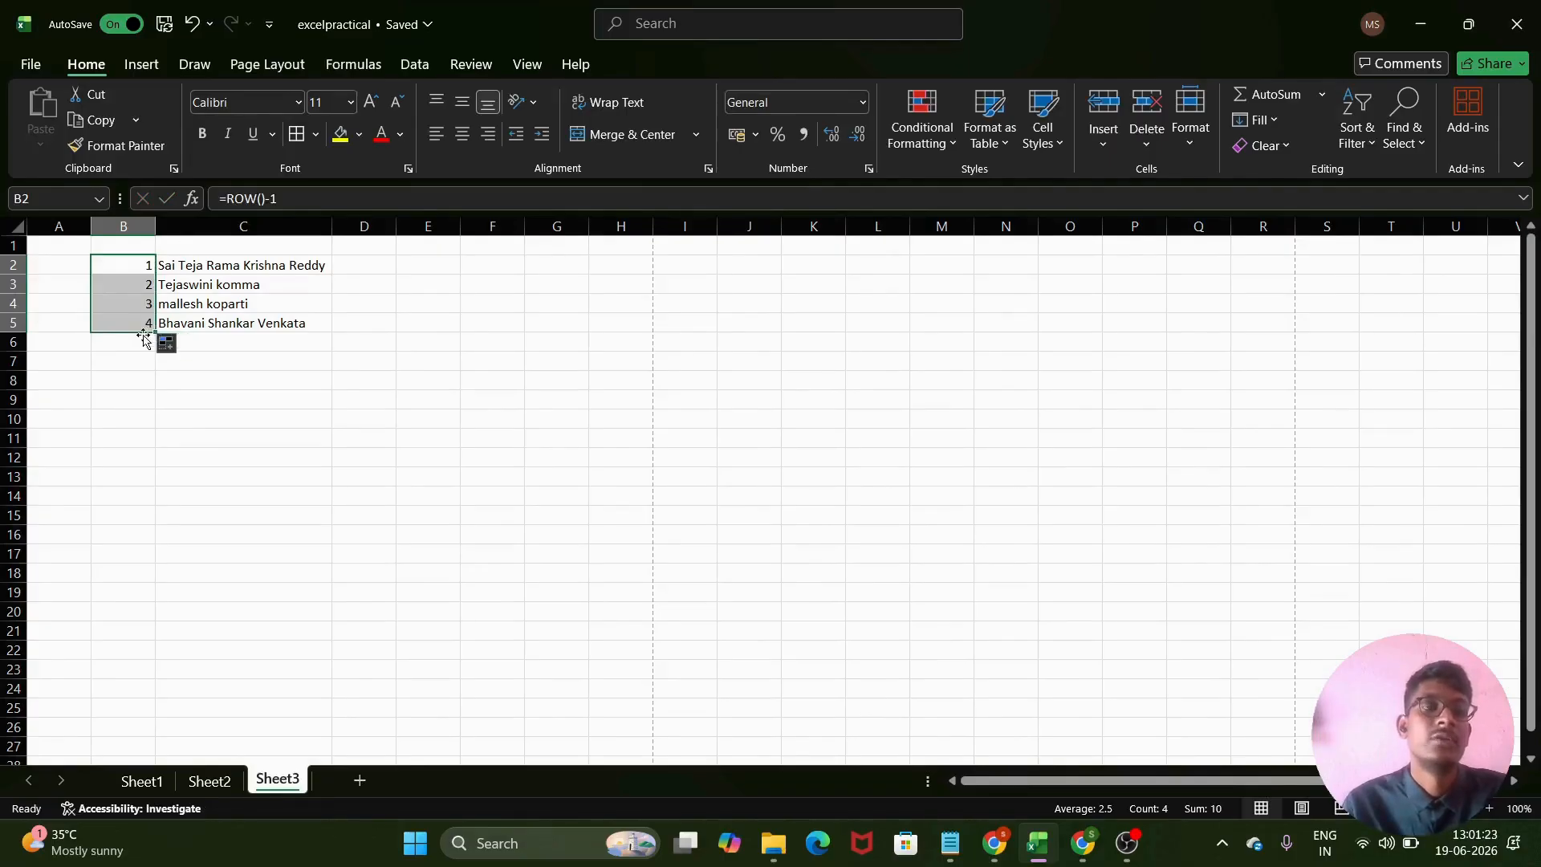
pyautogui.click(130, 341)
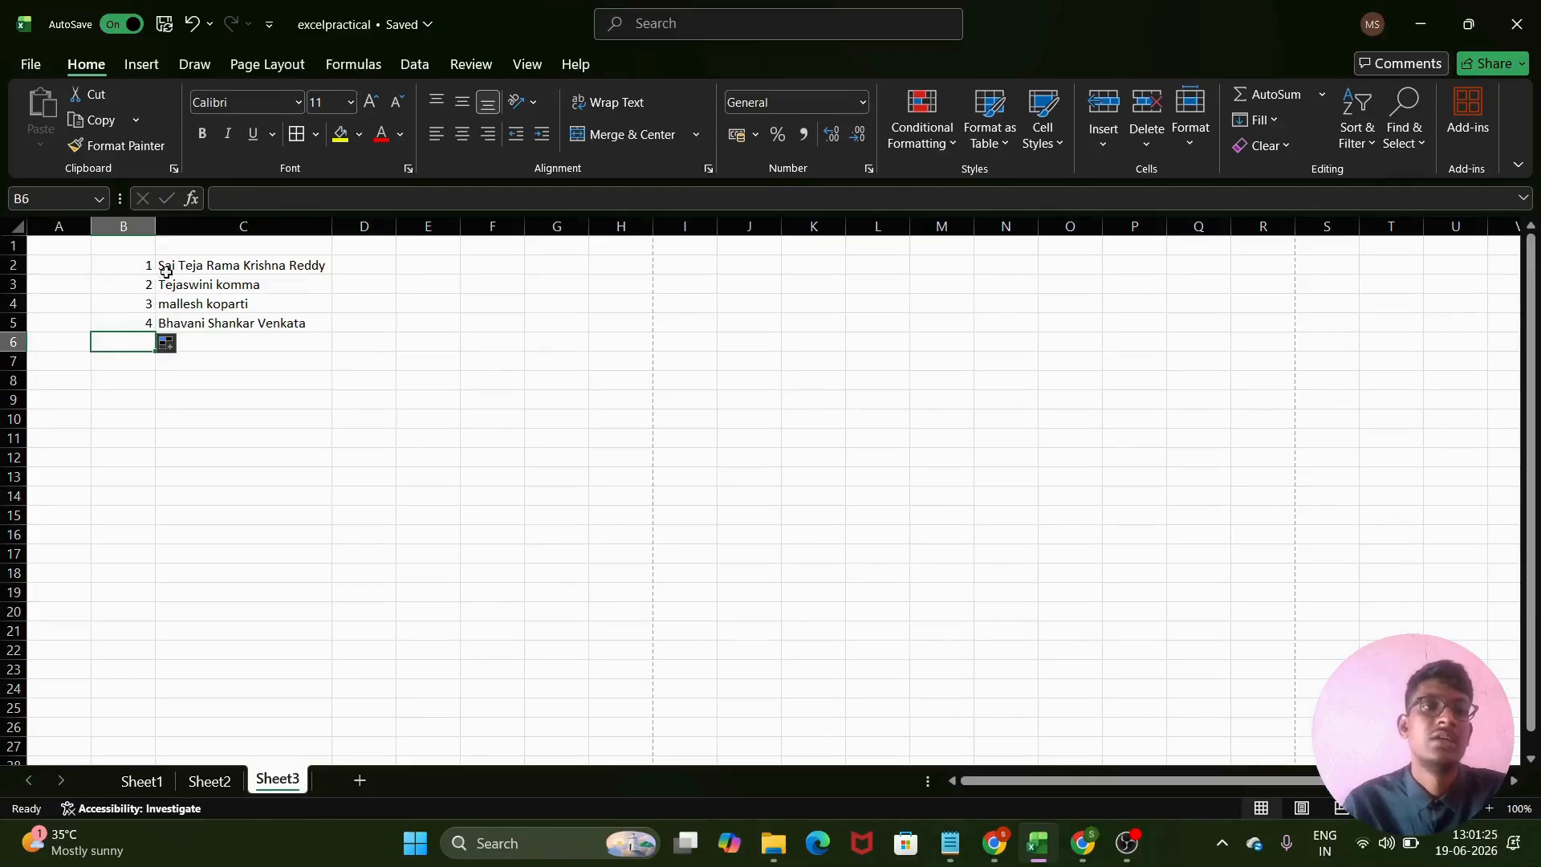
# - Copy the names in C2:C5 and paste them directly below, starting at cell C6
pyautogui.moveTo(164, 267); pyautogui.dragTo(202, 325)
pyautogui.hotkey('ctrl', 'c')
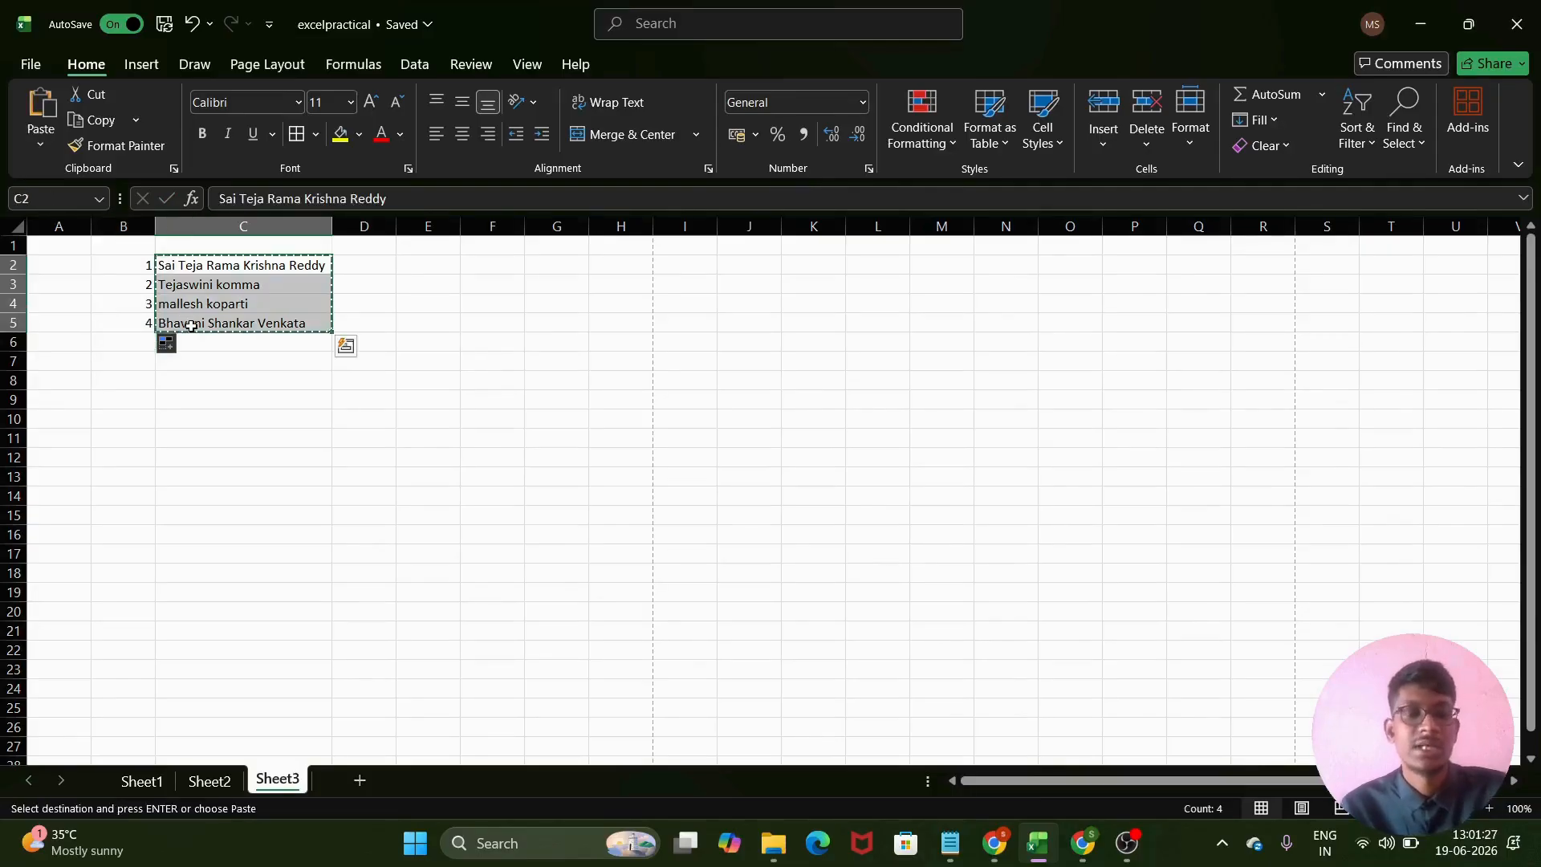
pyautogui.click(203, 345)
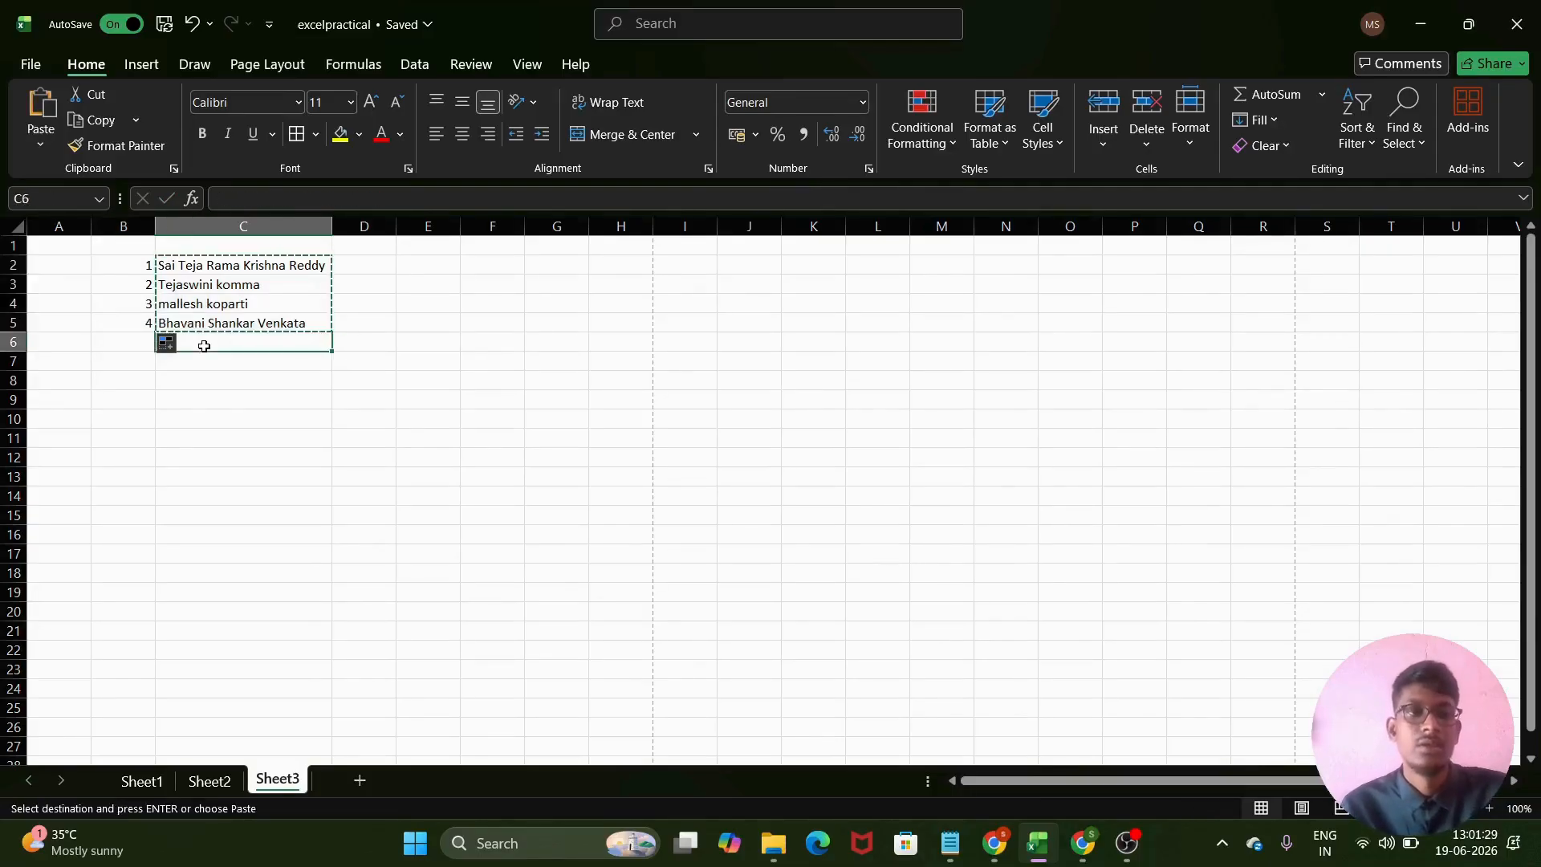
pyautogui.hotkey('ctrl', 'v')
# - Extend the serial number formula in column B down to row 9 for the pasted names
pyautogui.click(138, 342)
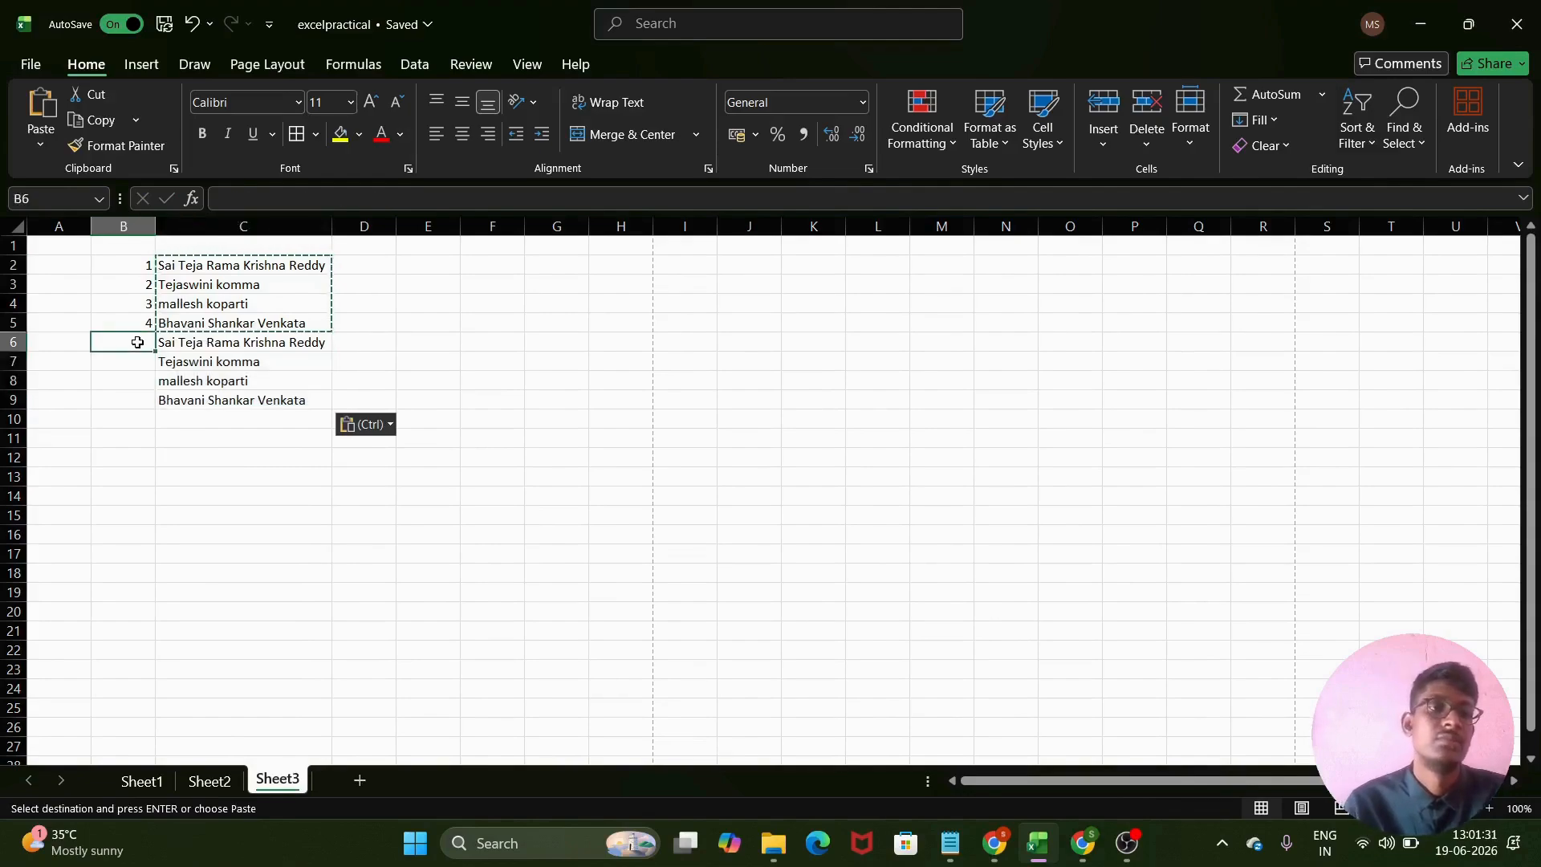
pyautogui.click(166, 270)
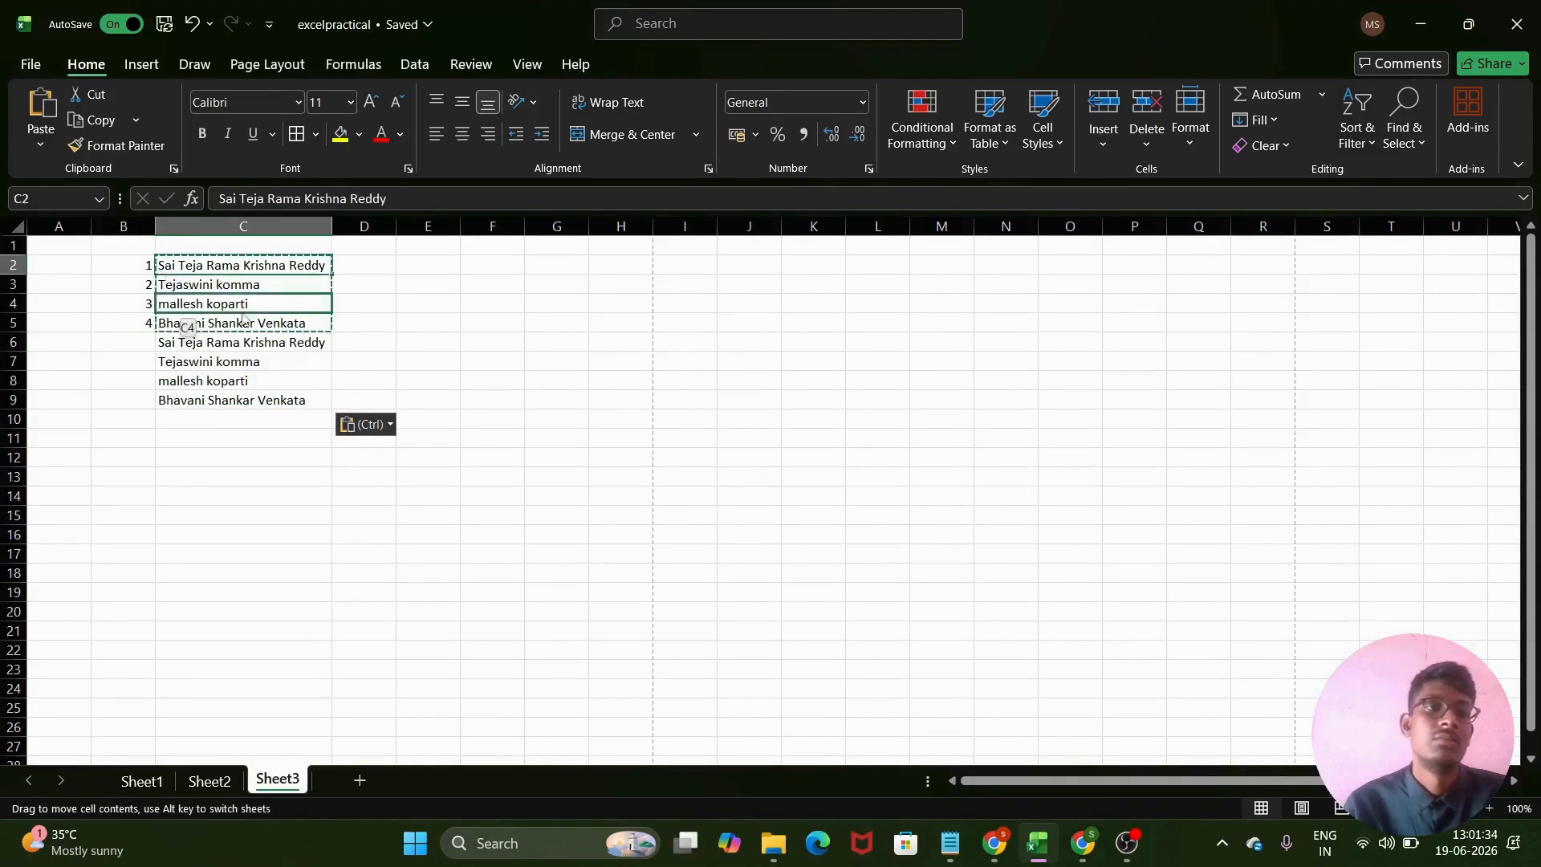
pyautogui.moveTo(129, 266); pyautogui.dragTo(158, 402)
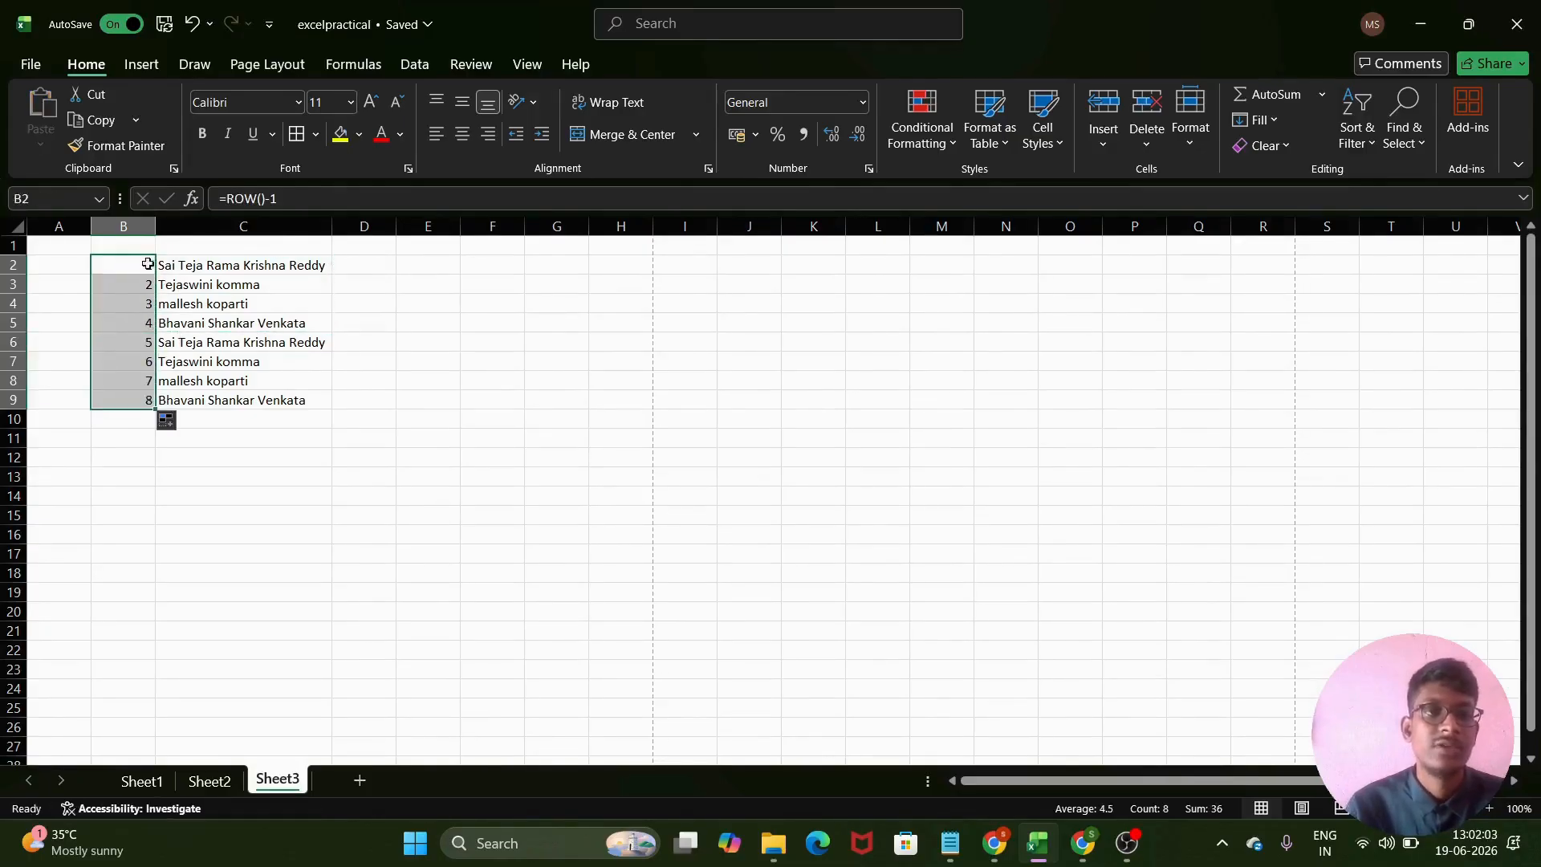
# - Delete worksheet row 5, followed by row 6 of the shortened list
pyautogui.click(13, 322)
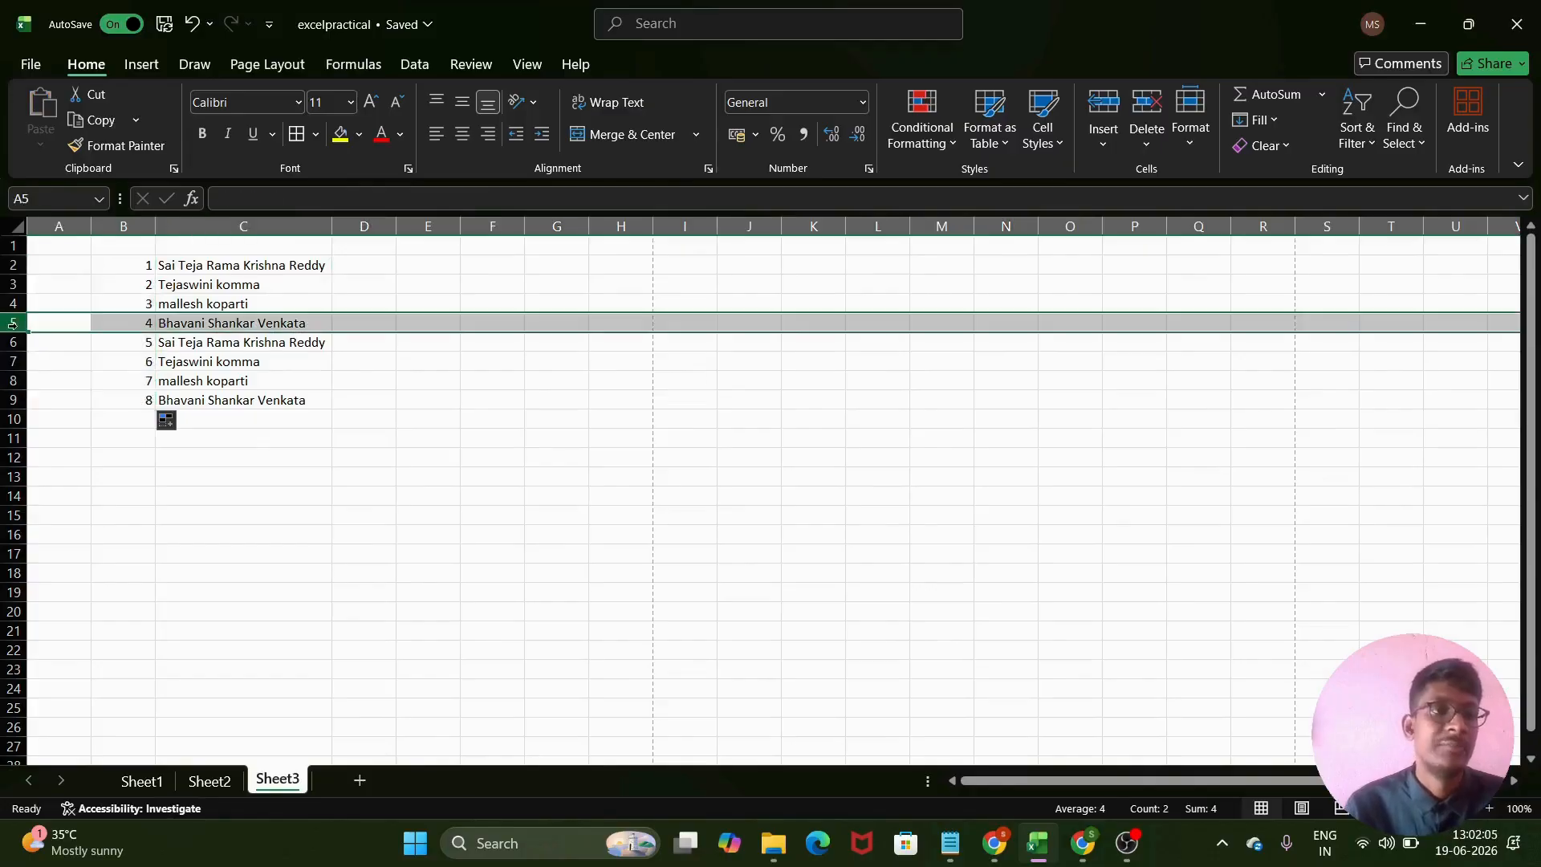
pyautogui.rightClick(14, 324)
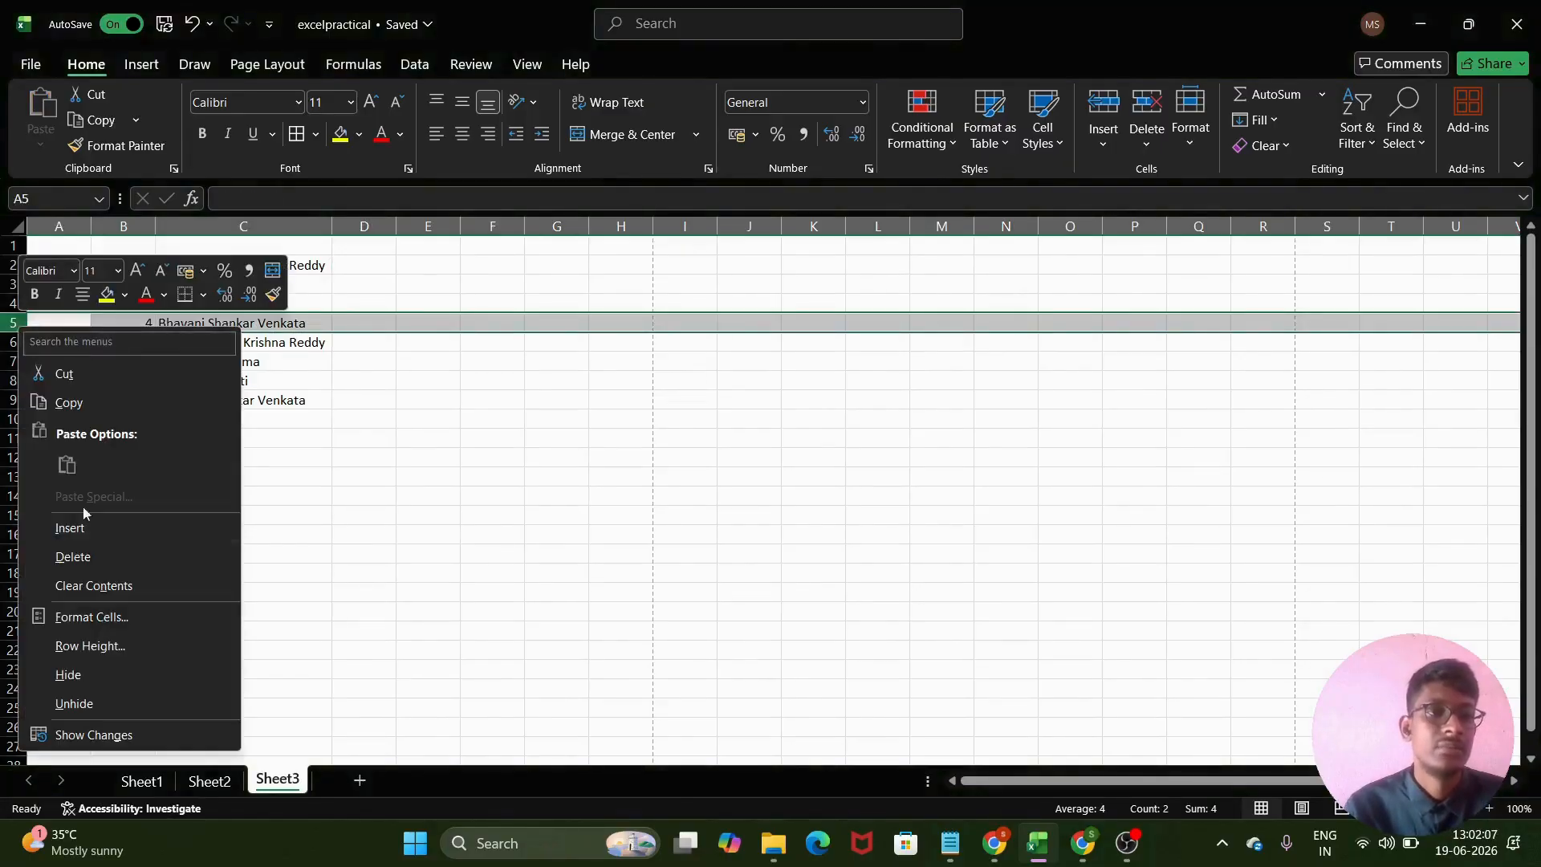
pyautogui.click(80, 557)
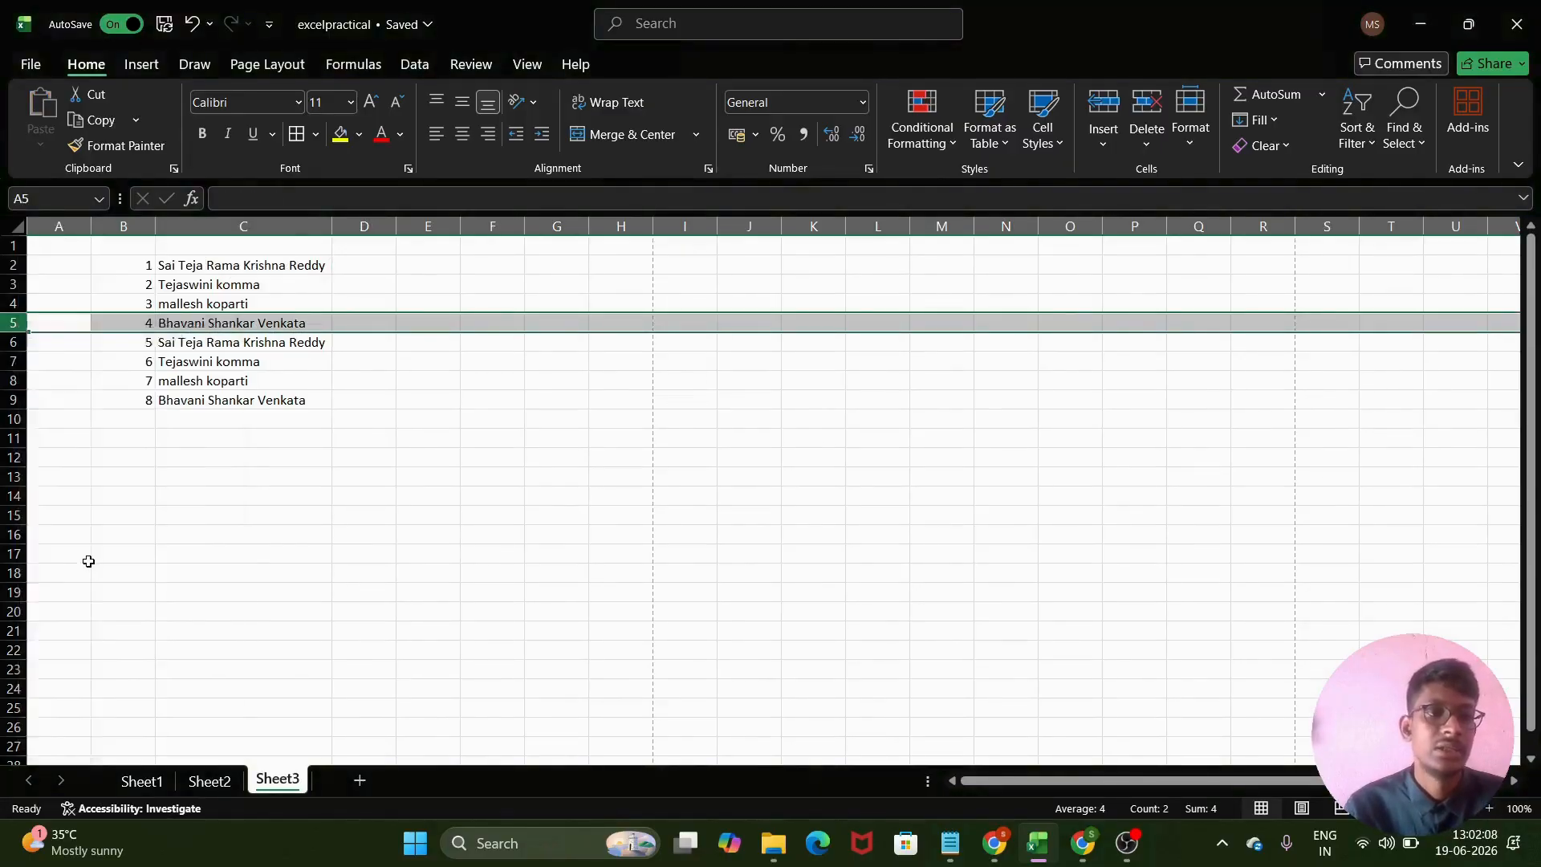
pyautogui.rightClick(13, 342)
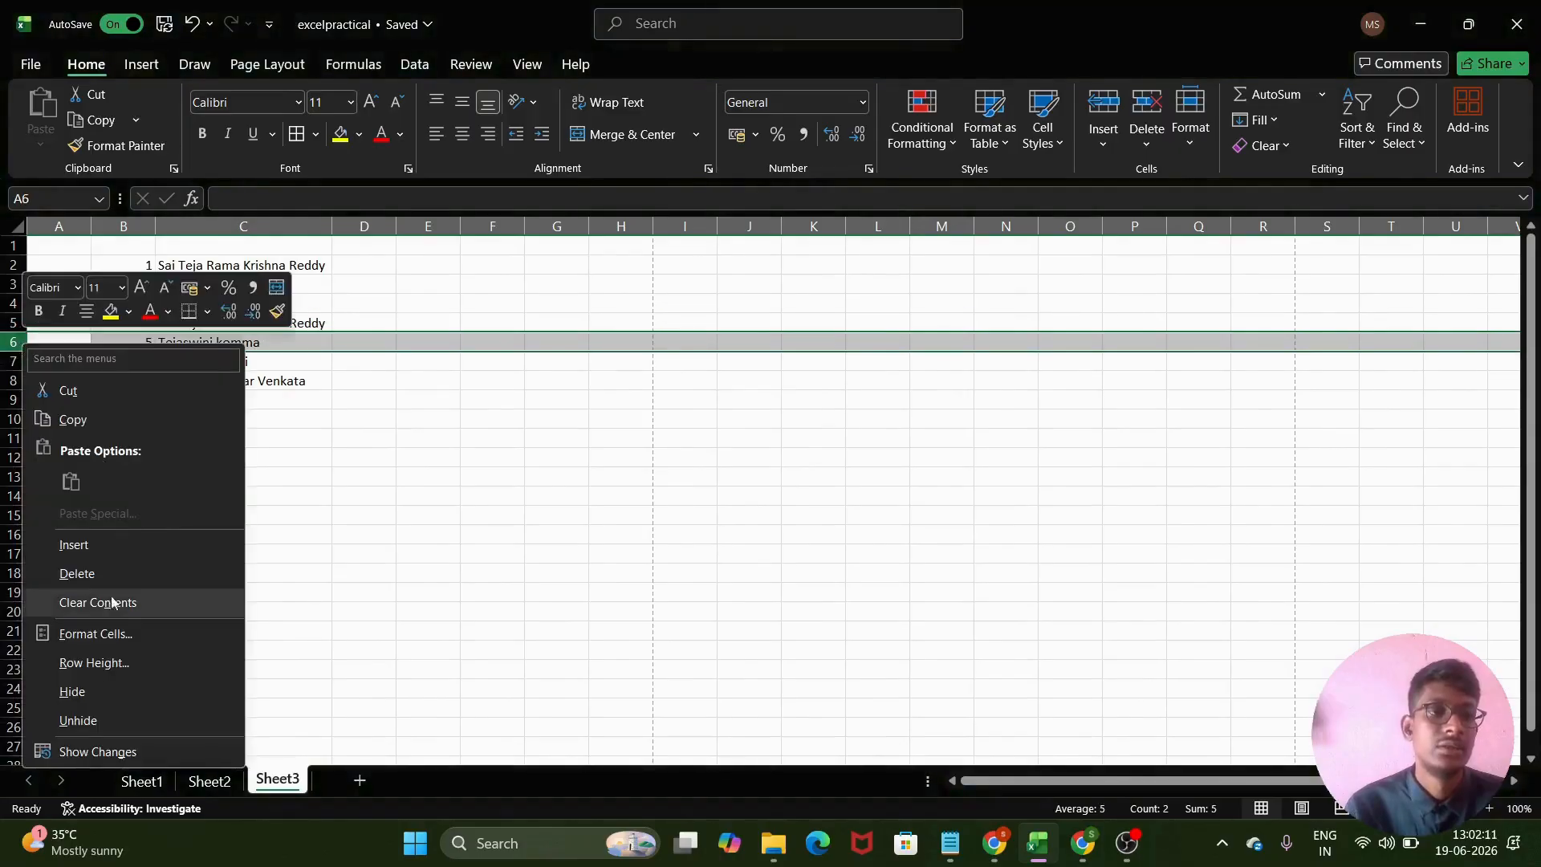
pyautogui.click(84, 573)
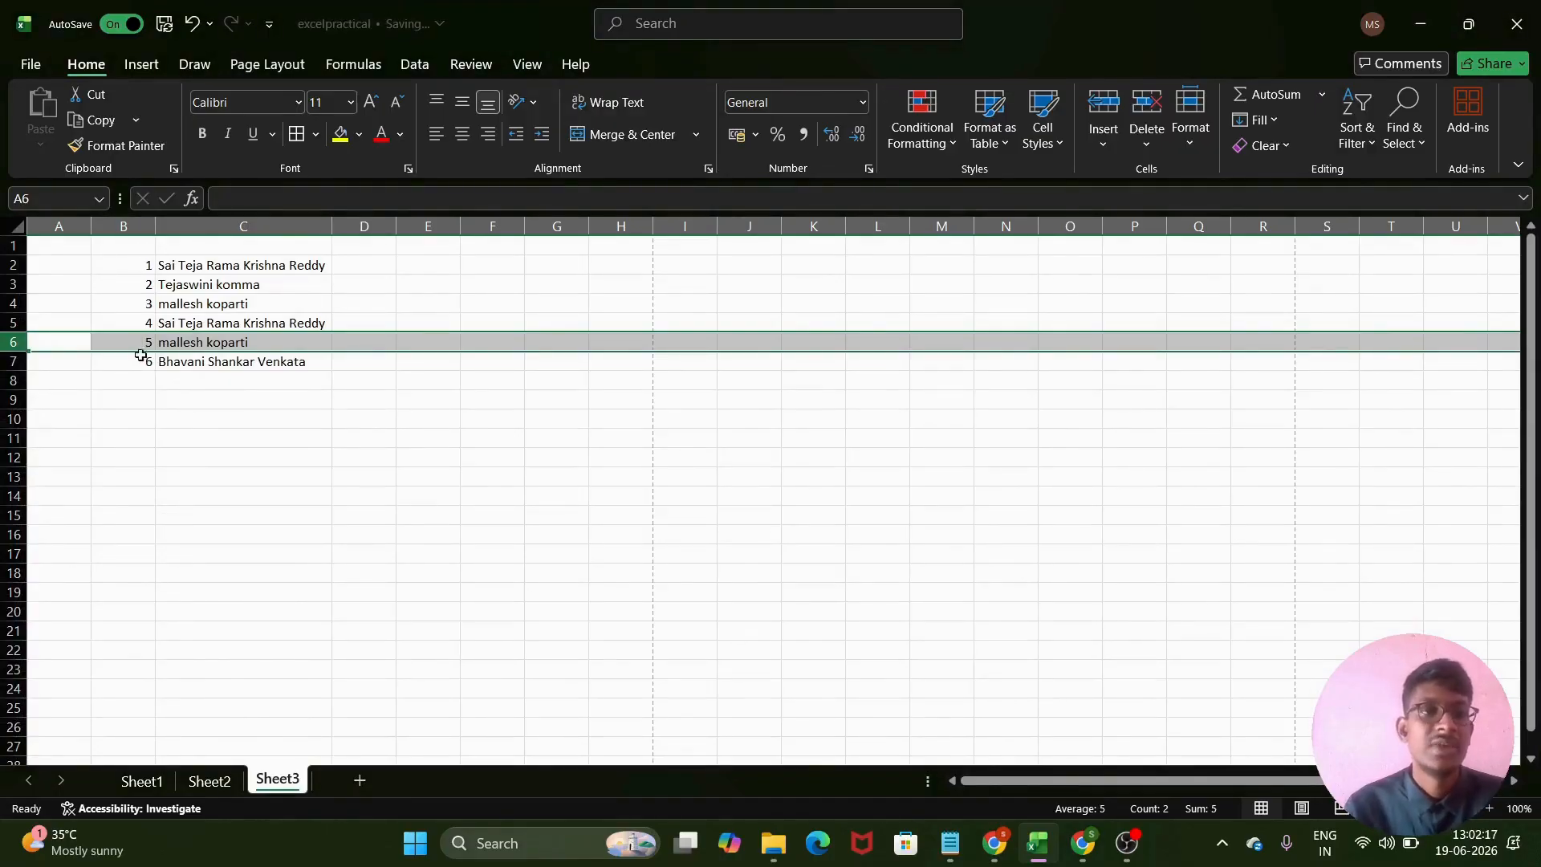
# - Delete the repeated first name's entire row, now row 5, to test the automatic renumbering again
pyautogui.click(11, 323)
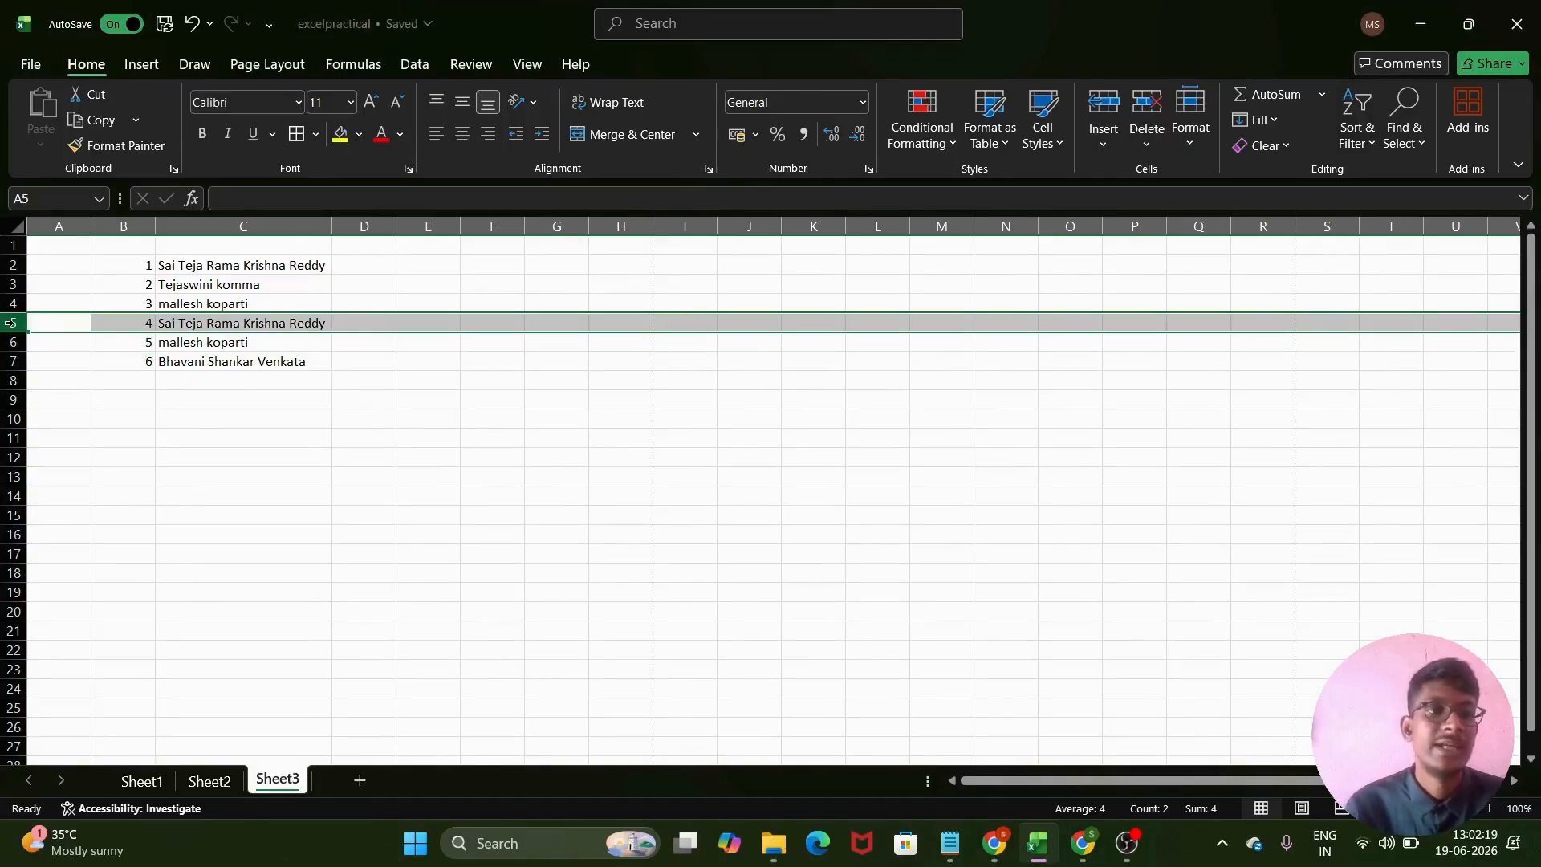
pyautogui.rightClick(11, 323)
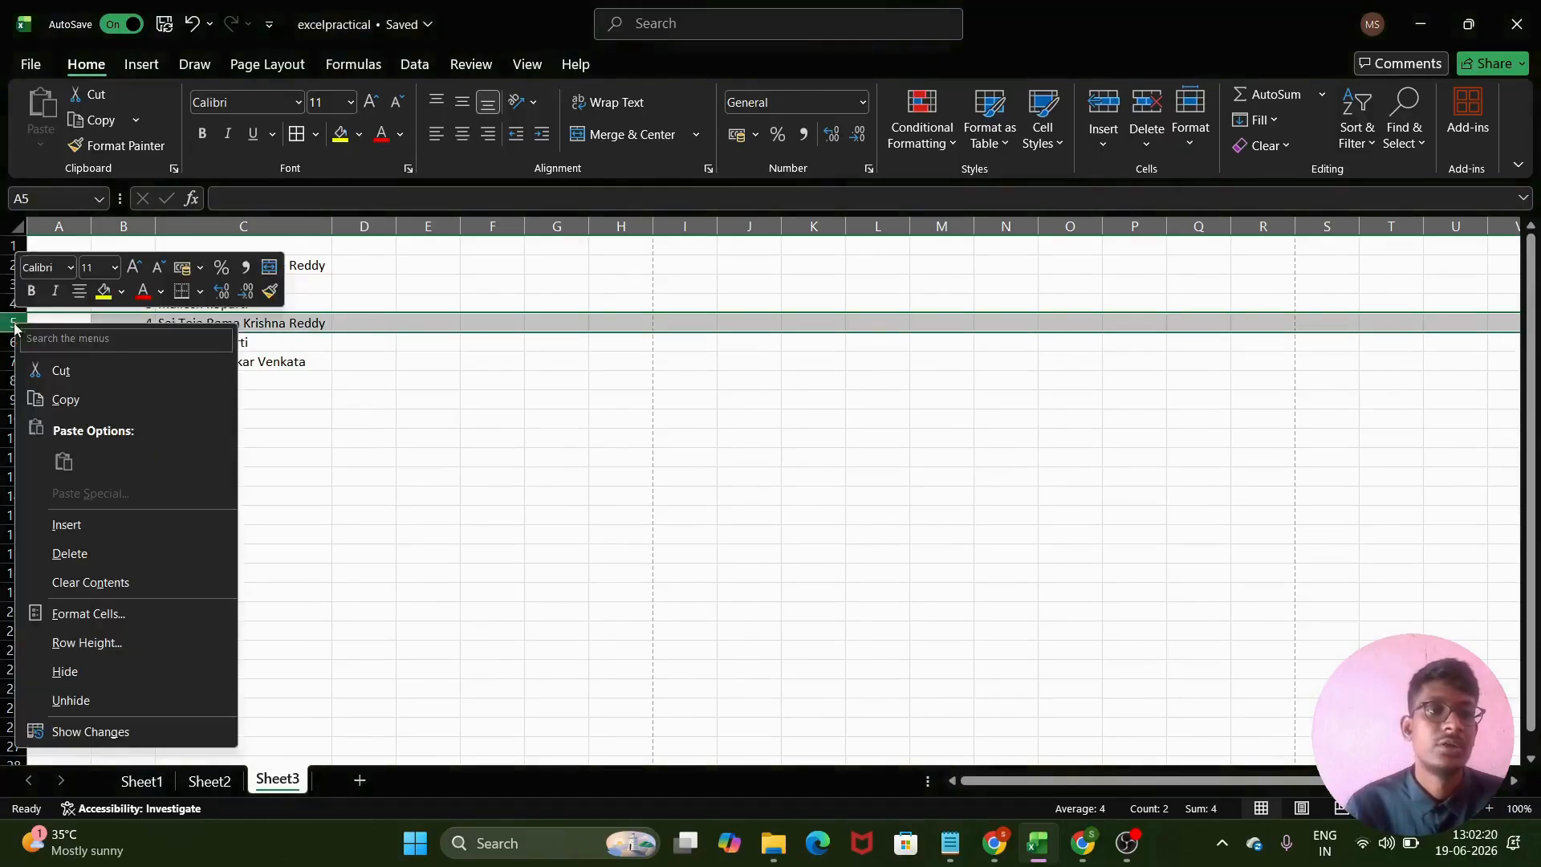
pyautogui.click(79, 555)
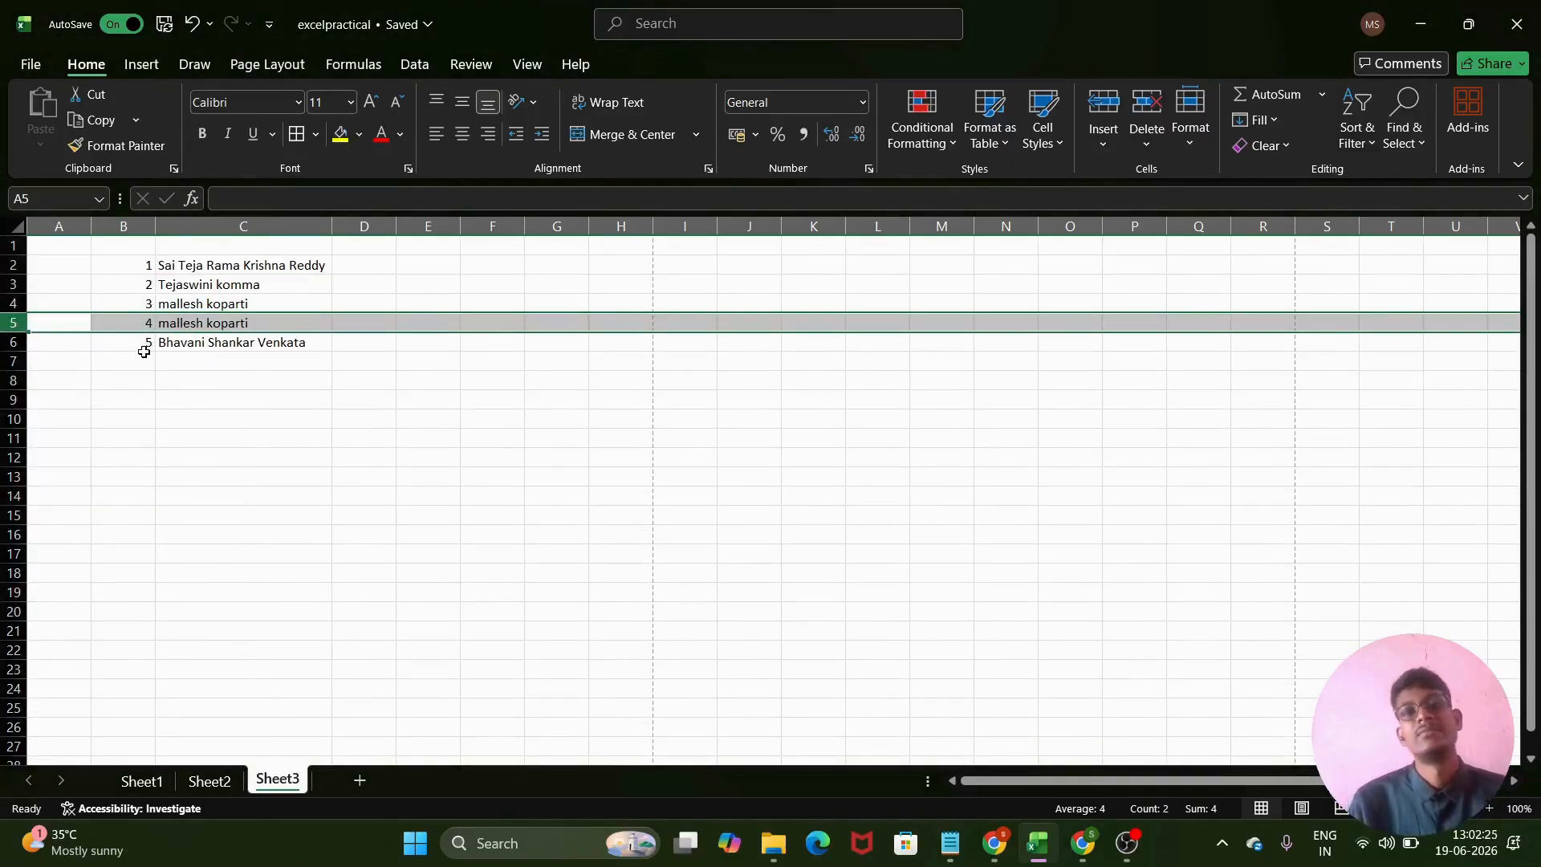
pyautogui.click(366, 389)
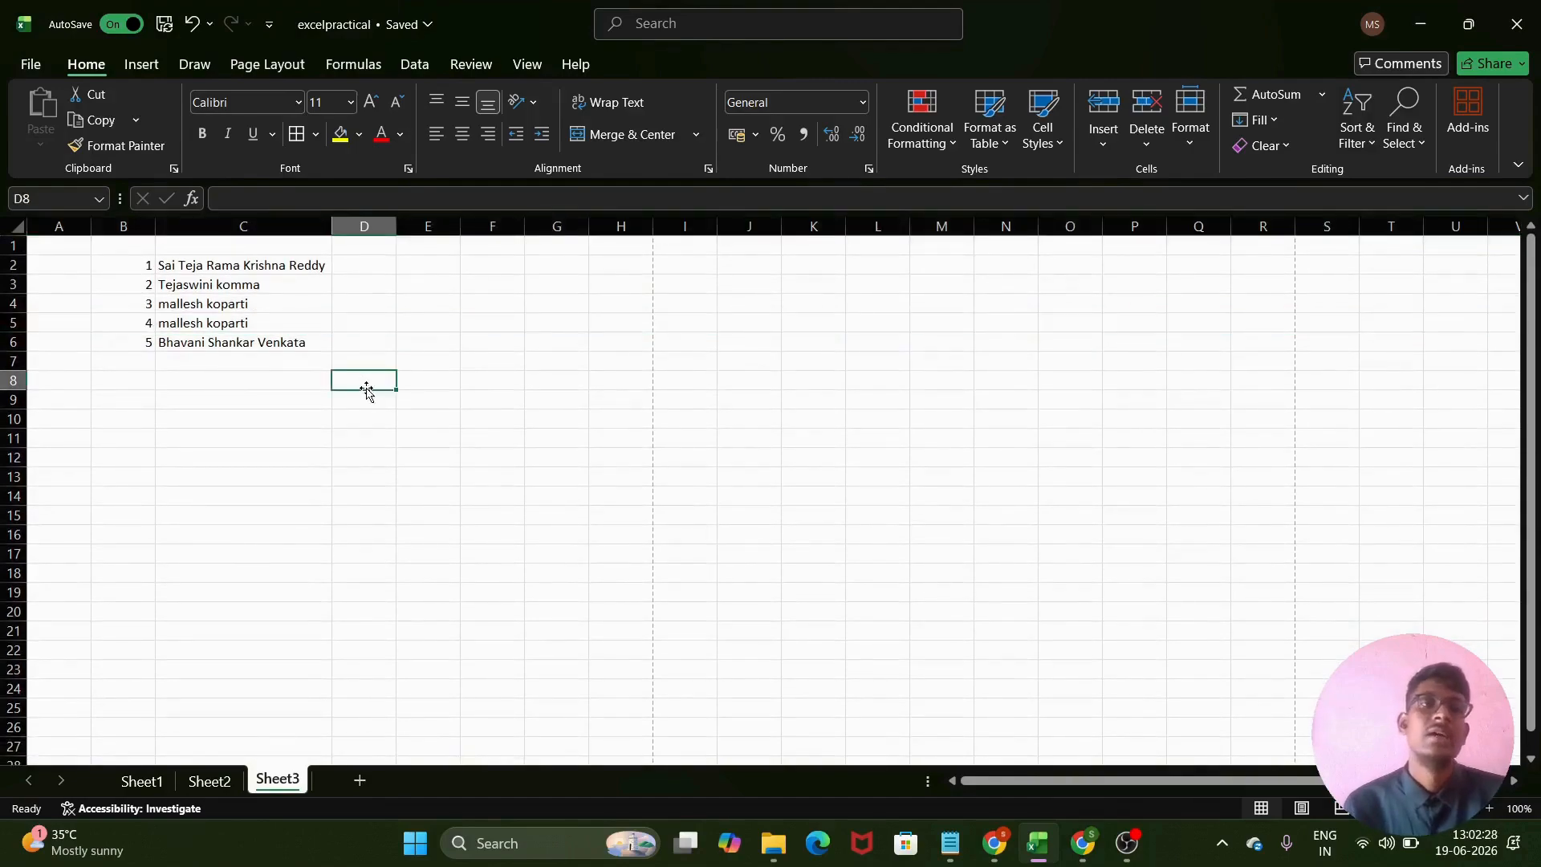
# - Enter the formula =ROW() in cell B8 and inspect its result
pyautogui.click(123, 383)
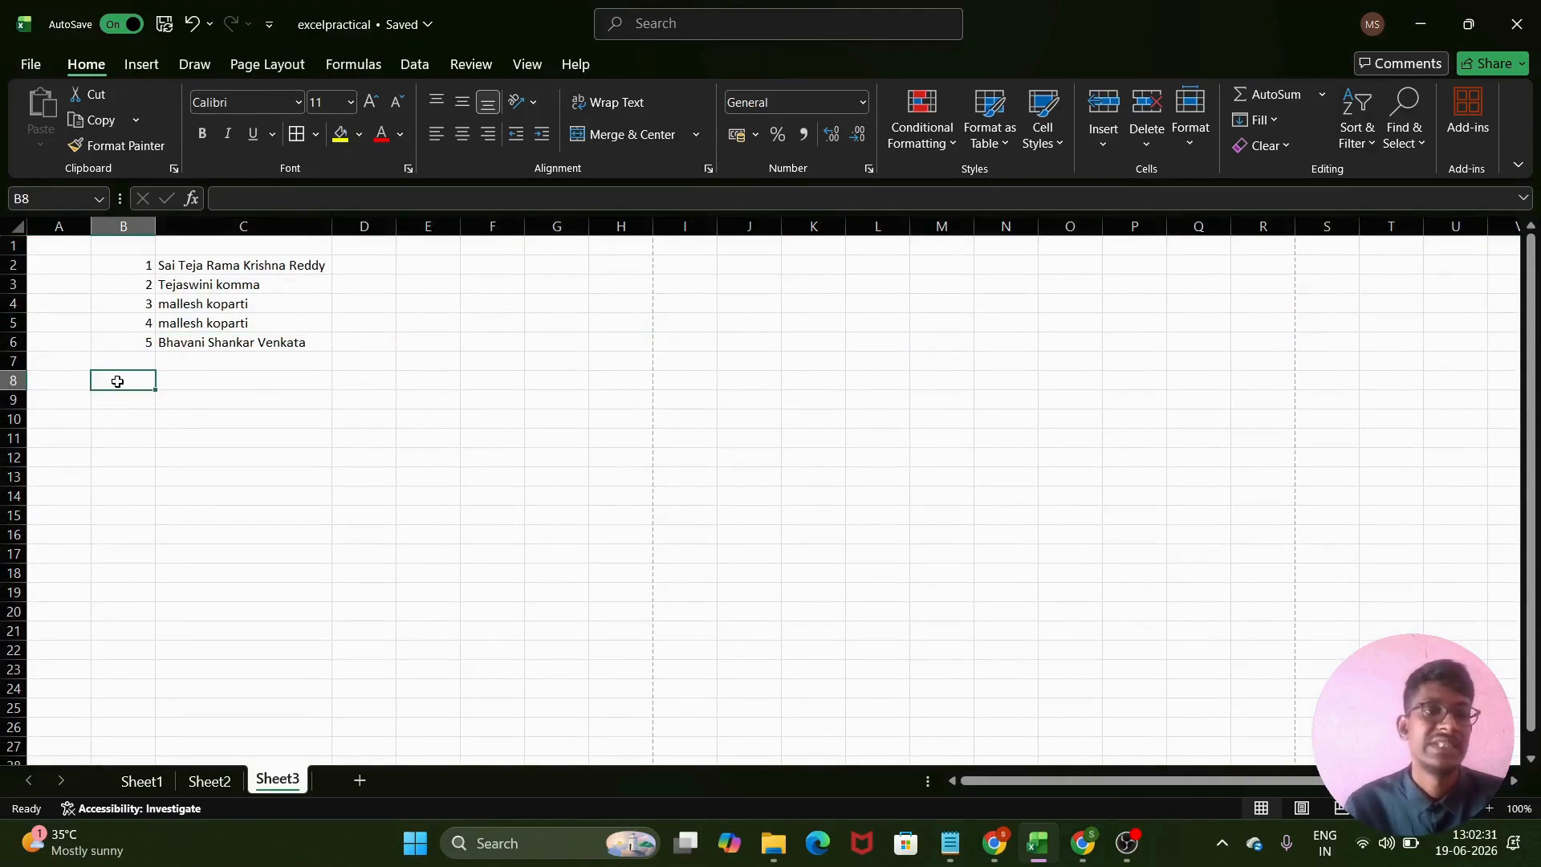
pyautogui.write('=r')
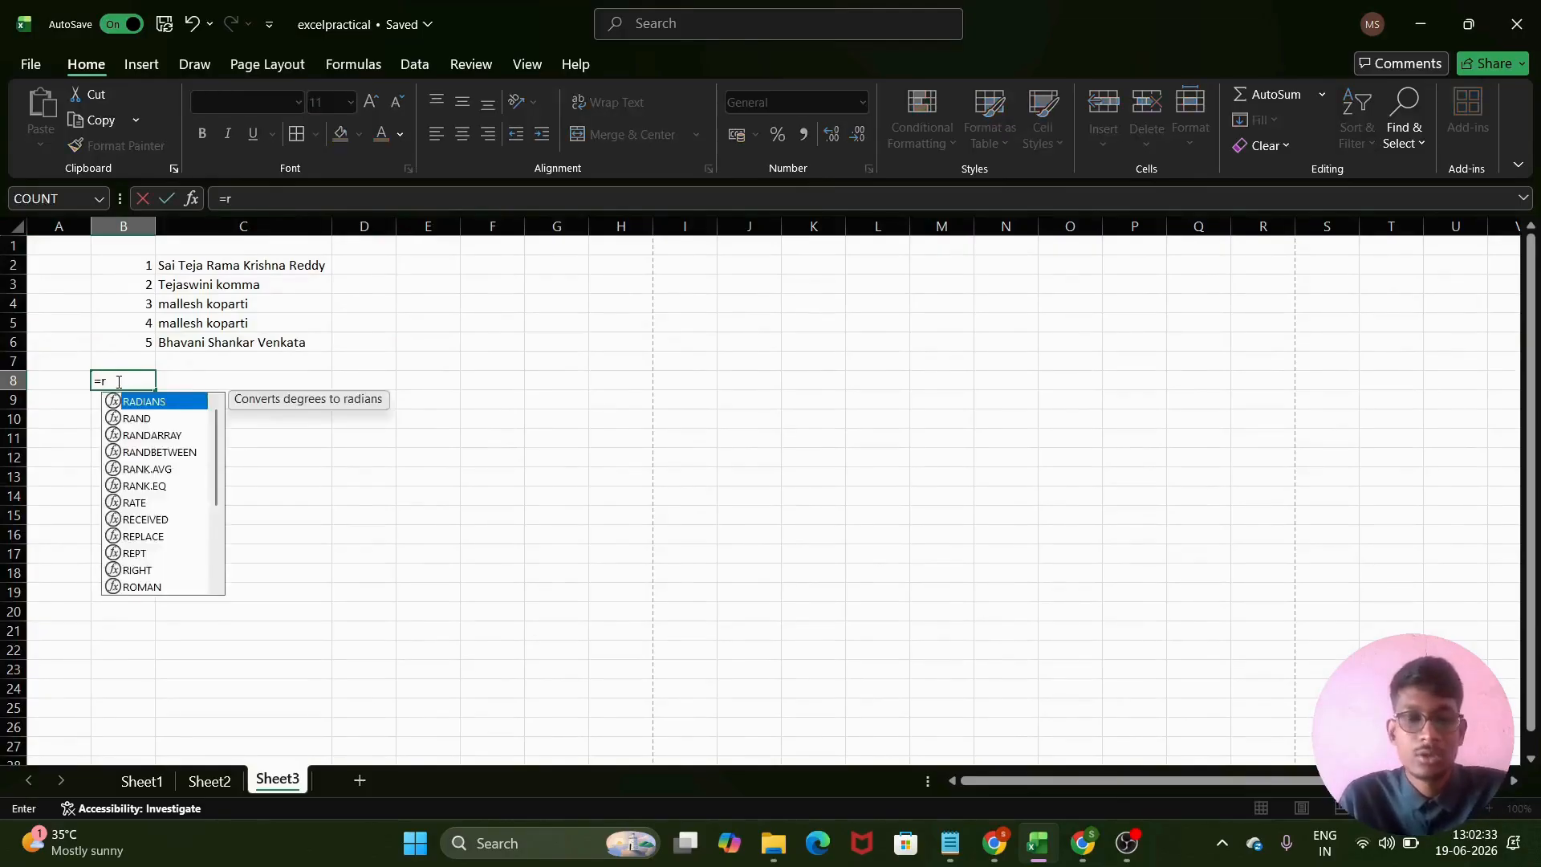
pyautogui.write('ow(')
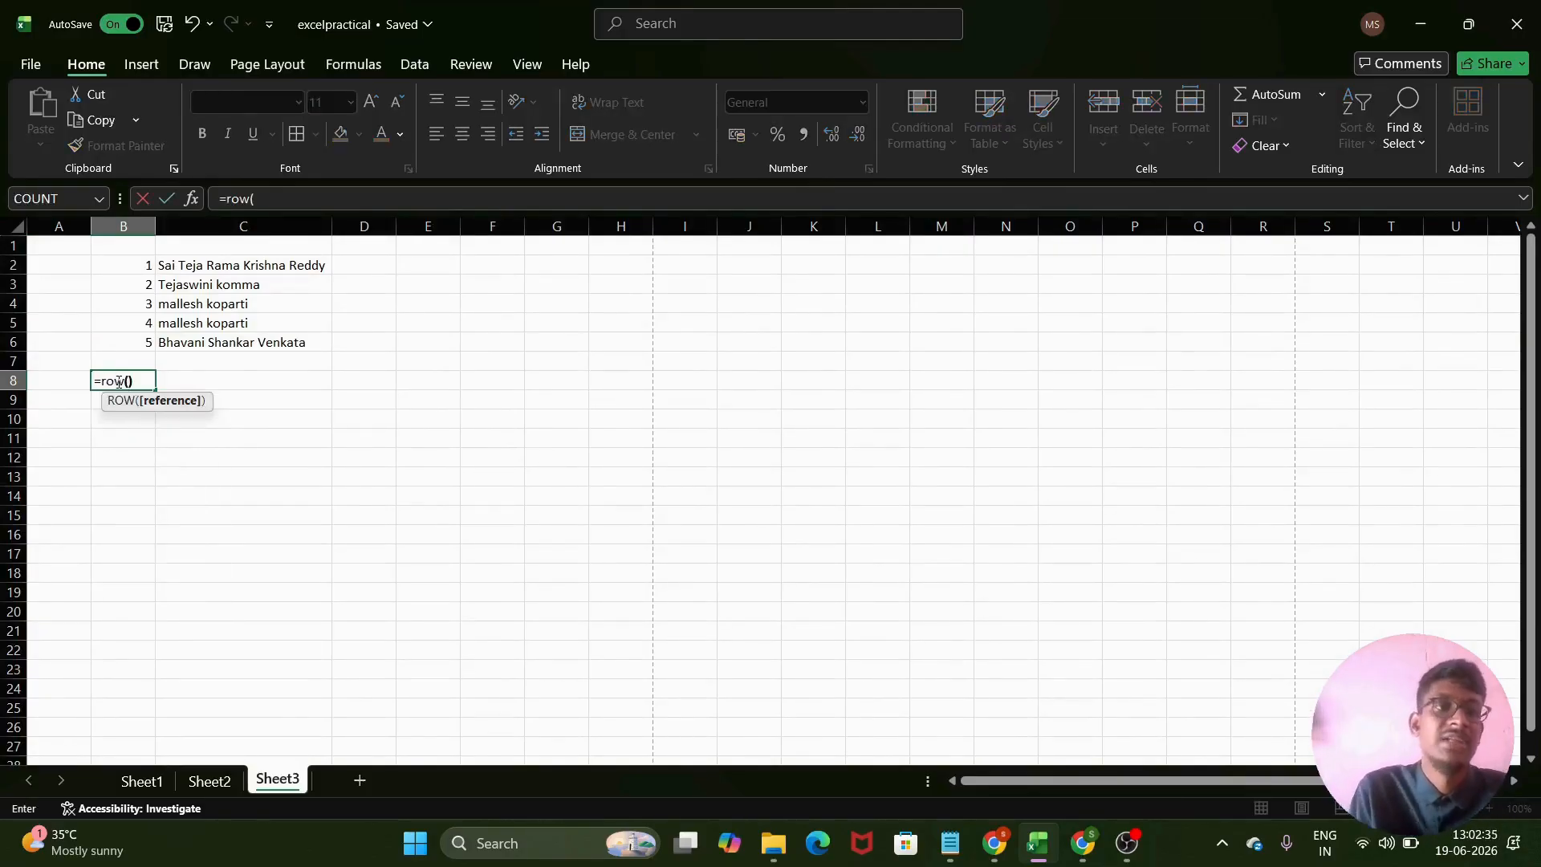
pyautogui.write(')')
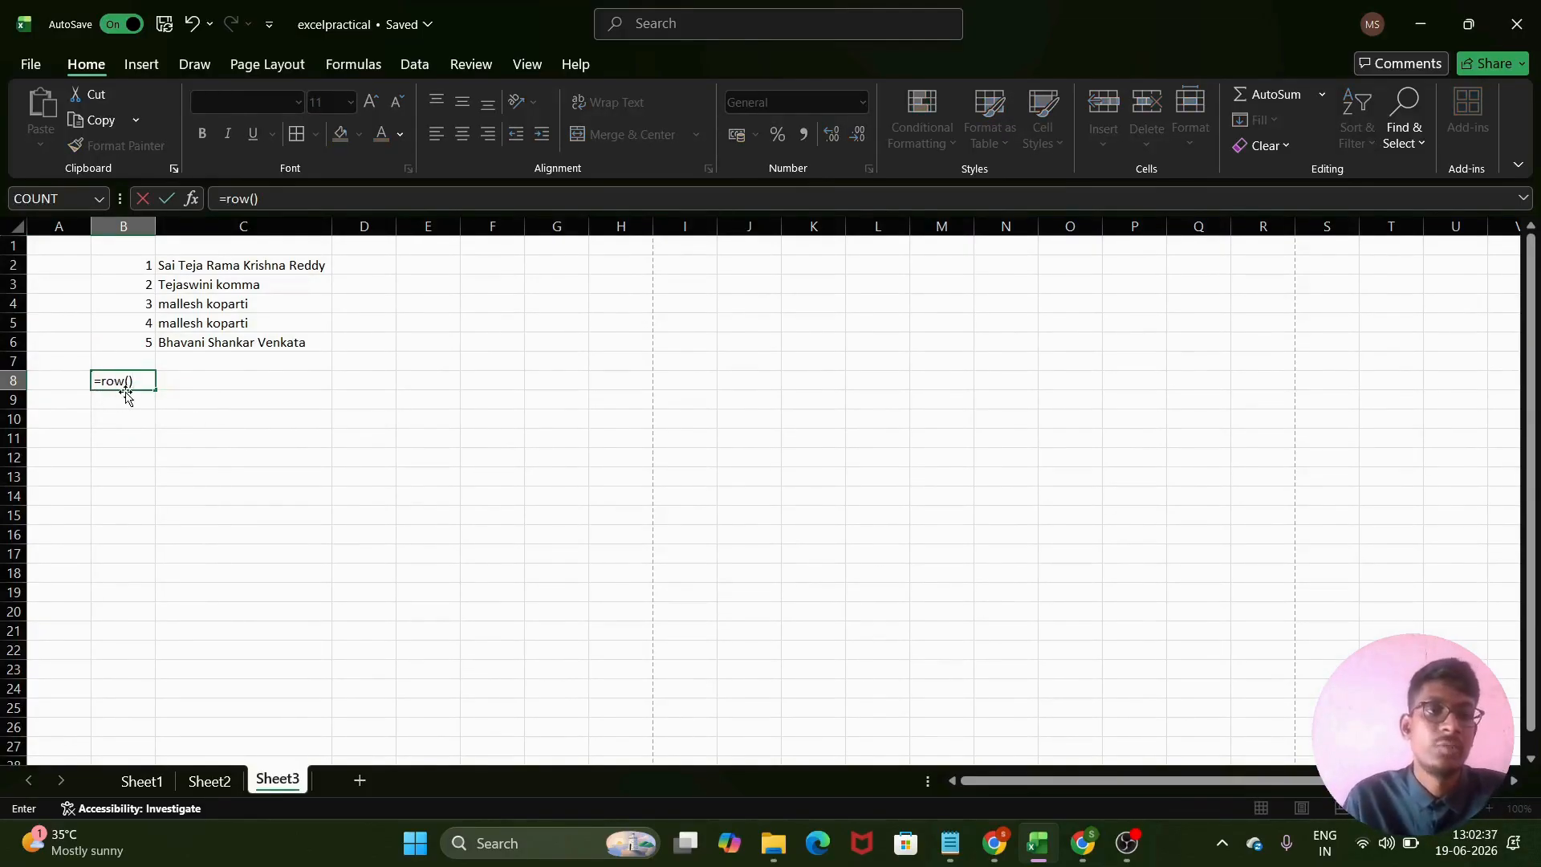
pyautogui.press('Return')
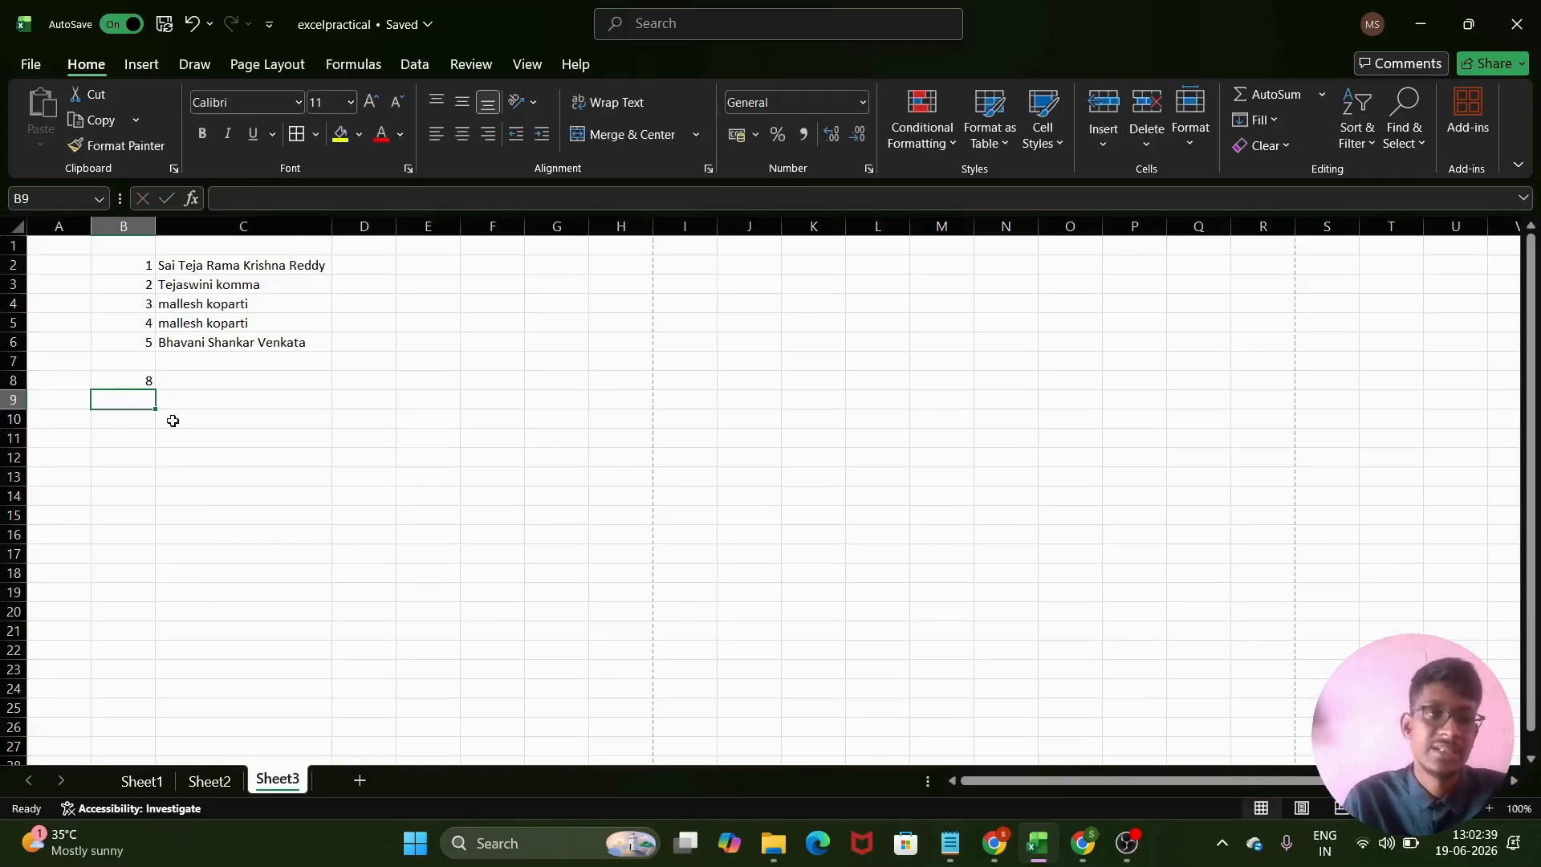
pyautogui.click(126, 382)
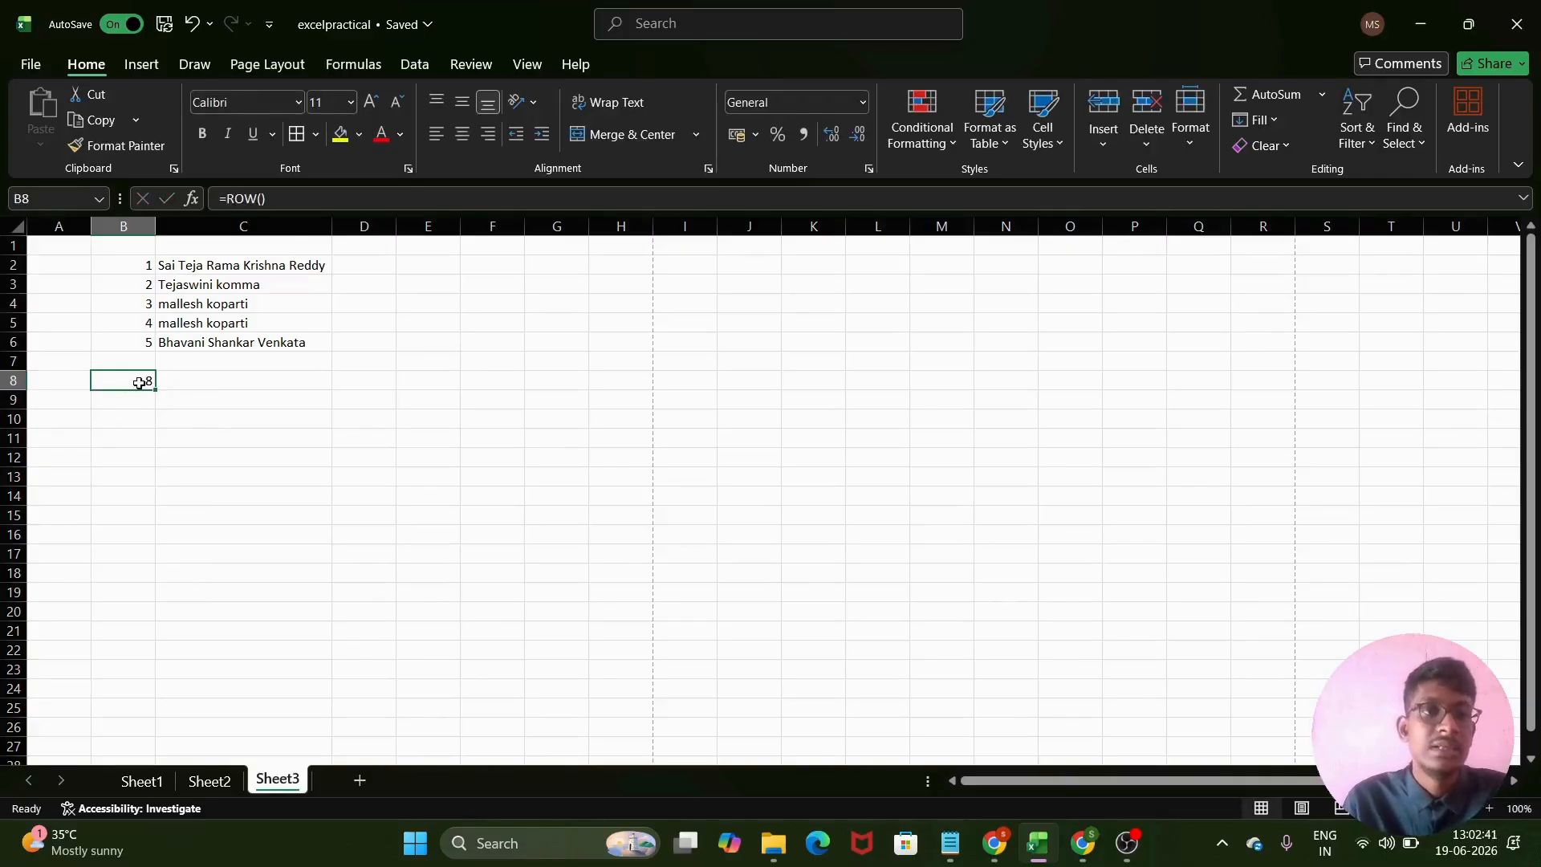
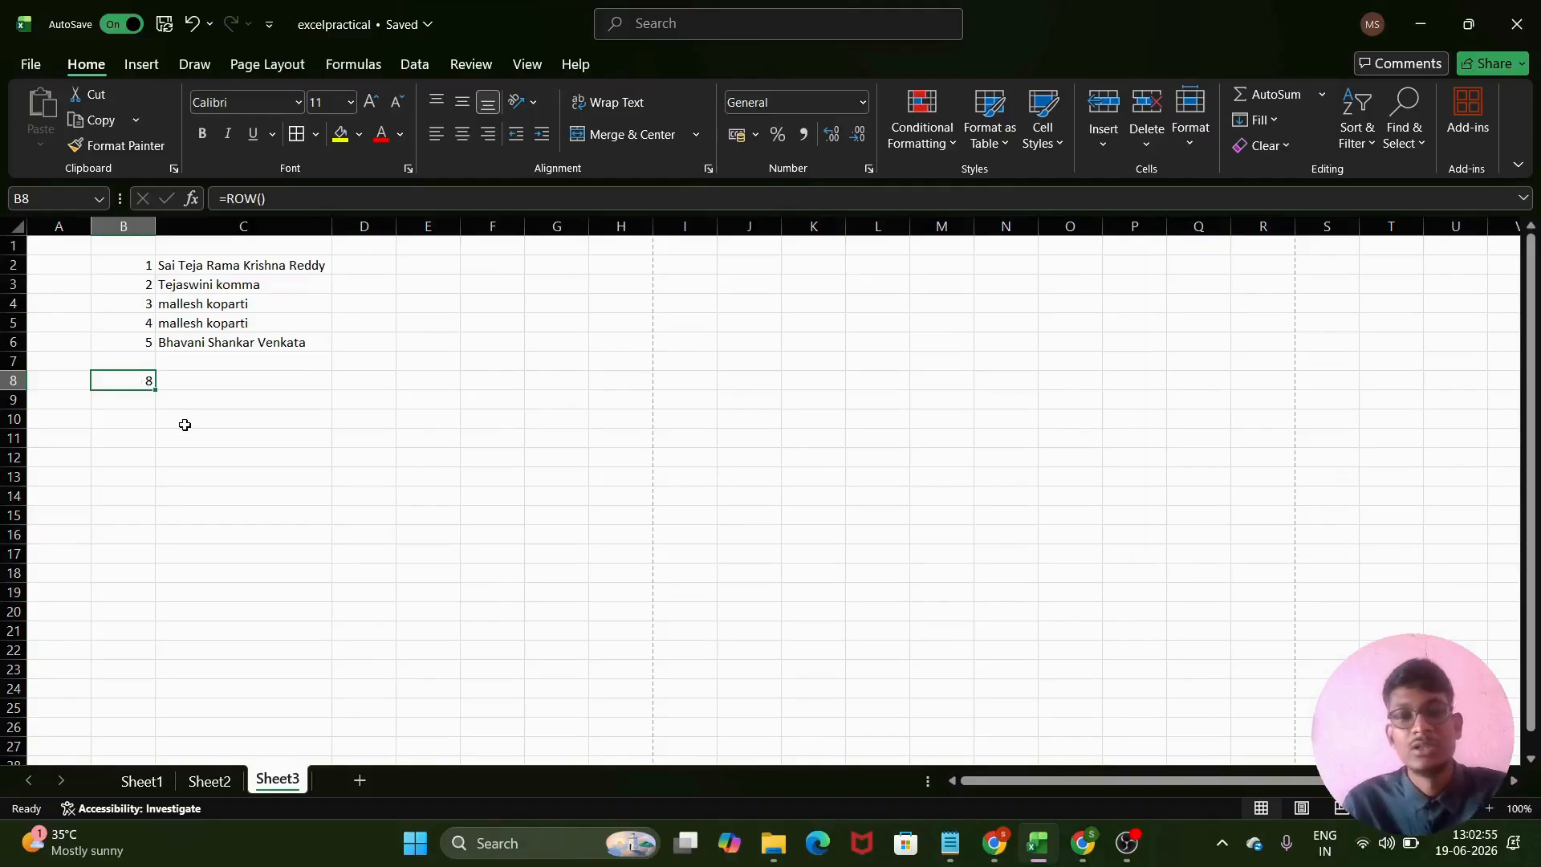
# - Replace the formula in cell B8 with =ROW()-7 so the second serial number list starts at 1
pyautogui.press('BackSpace')
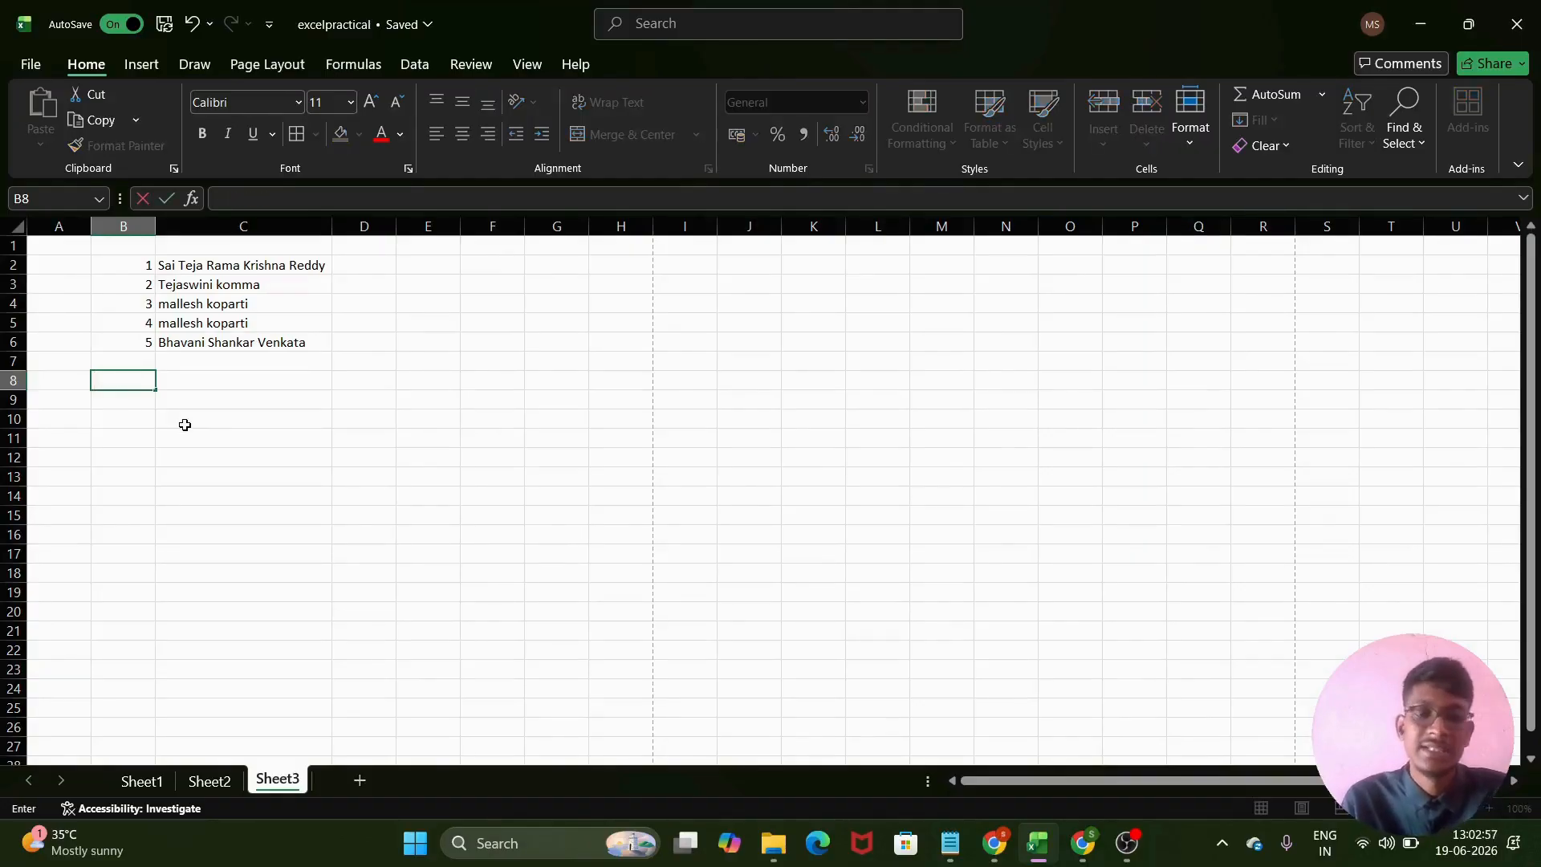
pyautogui.write('=row')
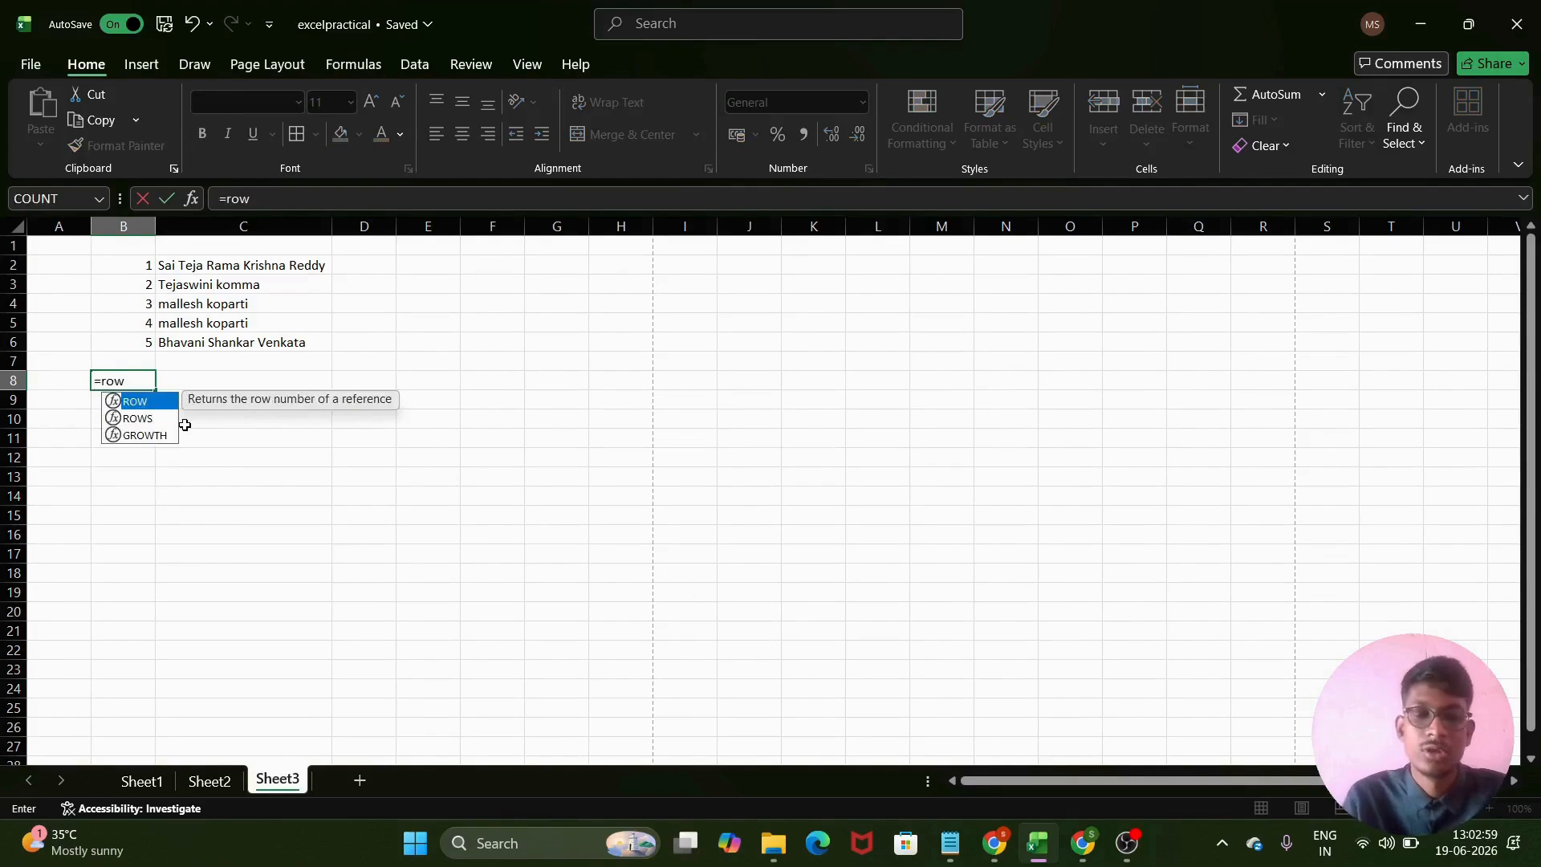
pyautogui.write('()')
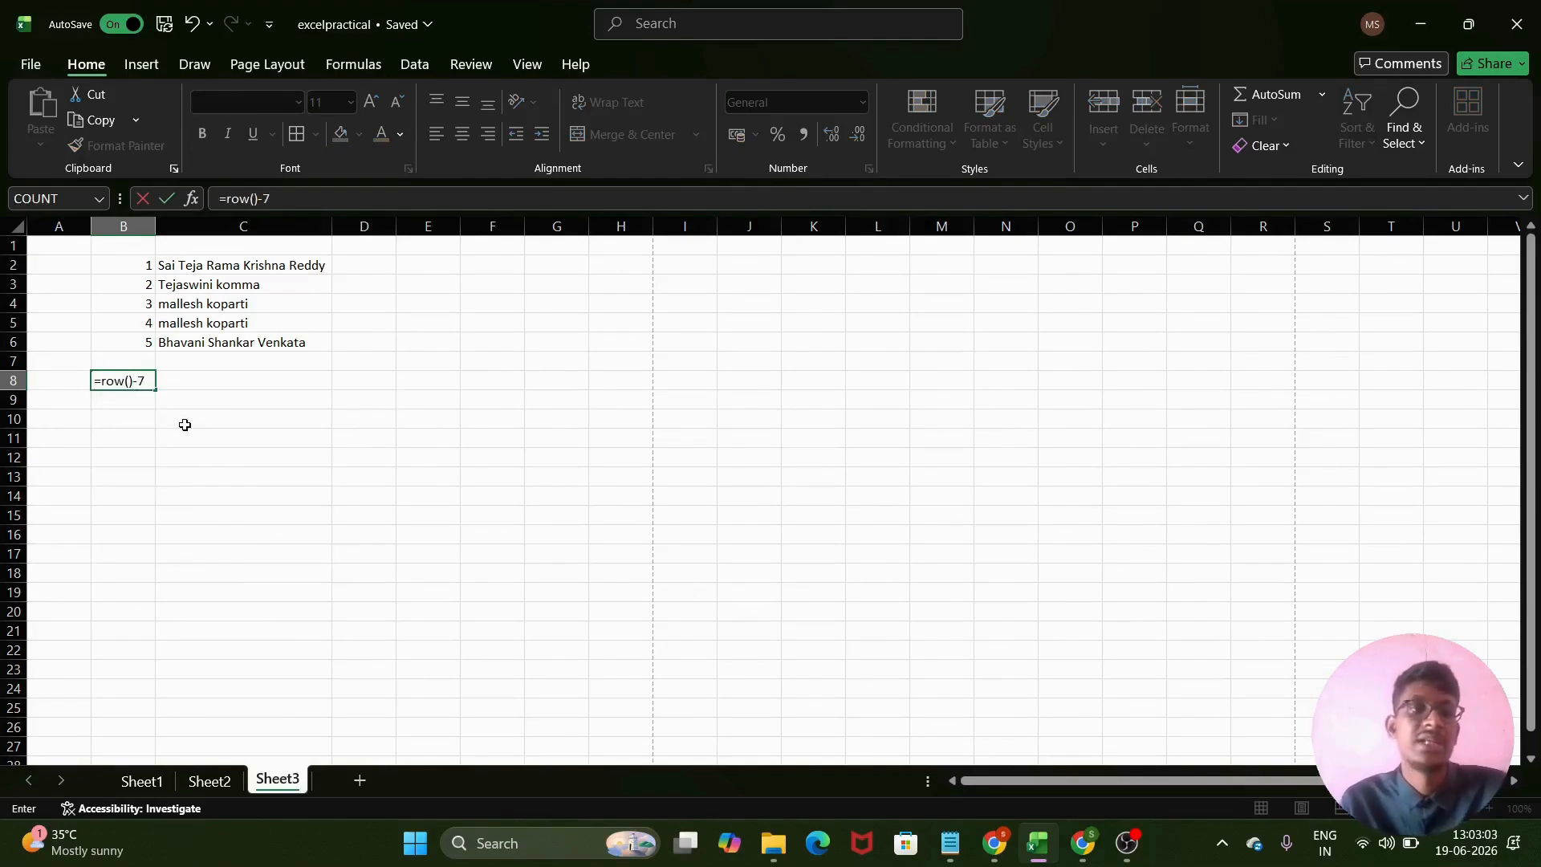
pyautogui.write('-7')
pyautogui.press('Return')
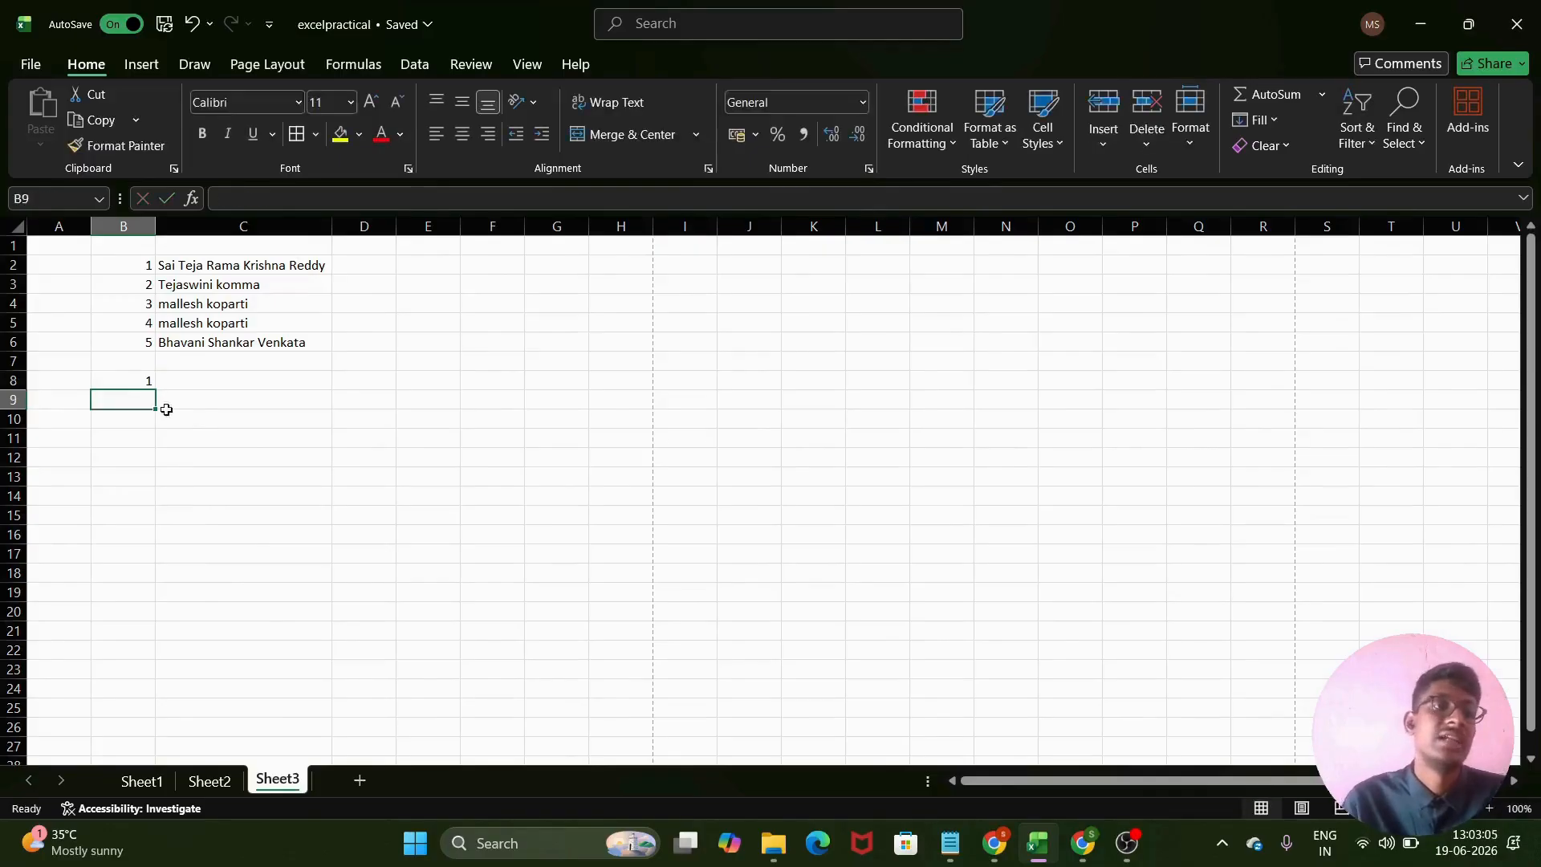
# - Fill the serial number formula from cell B8 down through B14
pyautogui.click(133, 382)
pyautogui.moveTo(154, 388); pyautogui.dragTo(144, 506)
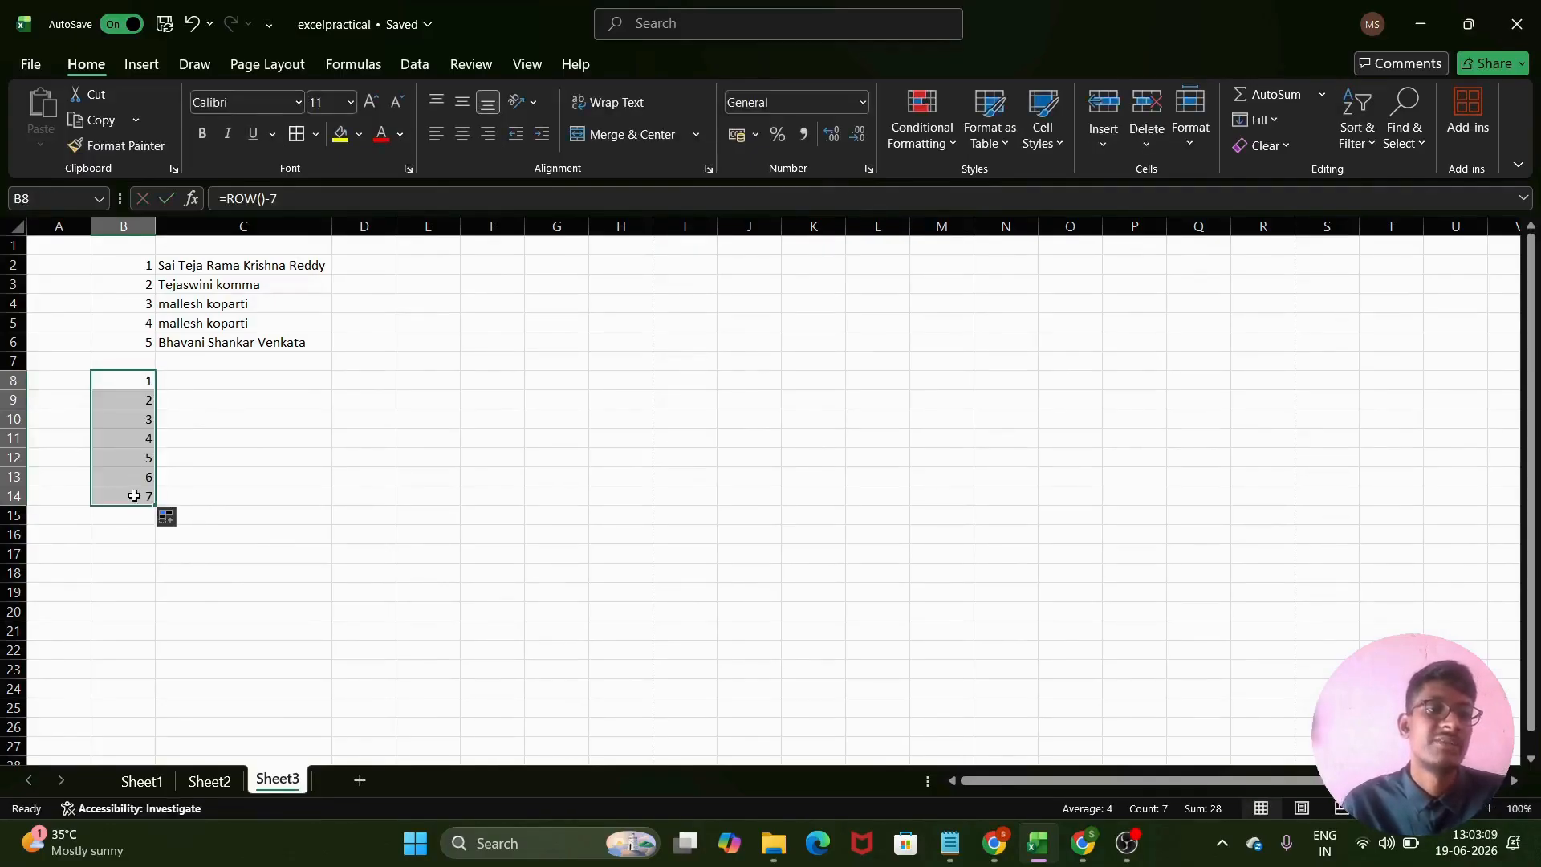
pyautogui.click(211, 507)
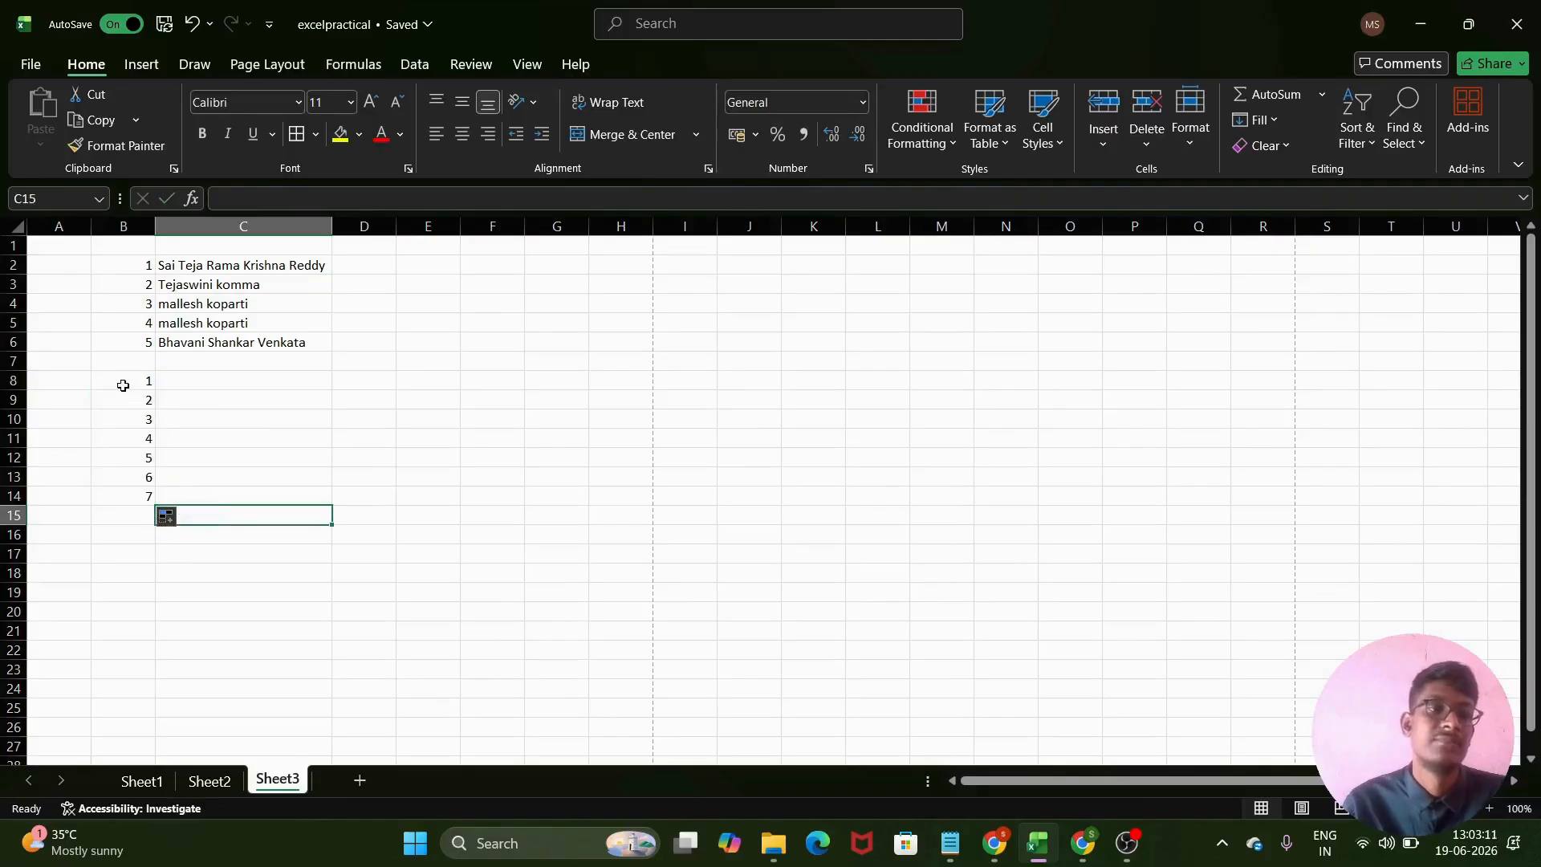
pyautogui.moveTo(123, 383); pyautogui.dragTo(131, 495)
# - Delete worksheet row 11 and then row 8 to test the automatic renumbering of the second serial number list
pyautogui.click(14, 438)
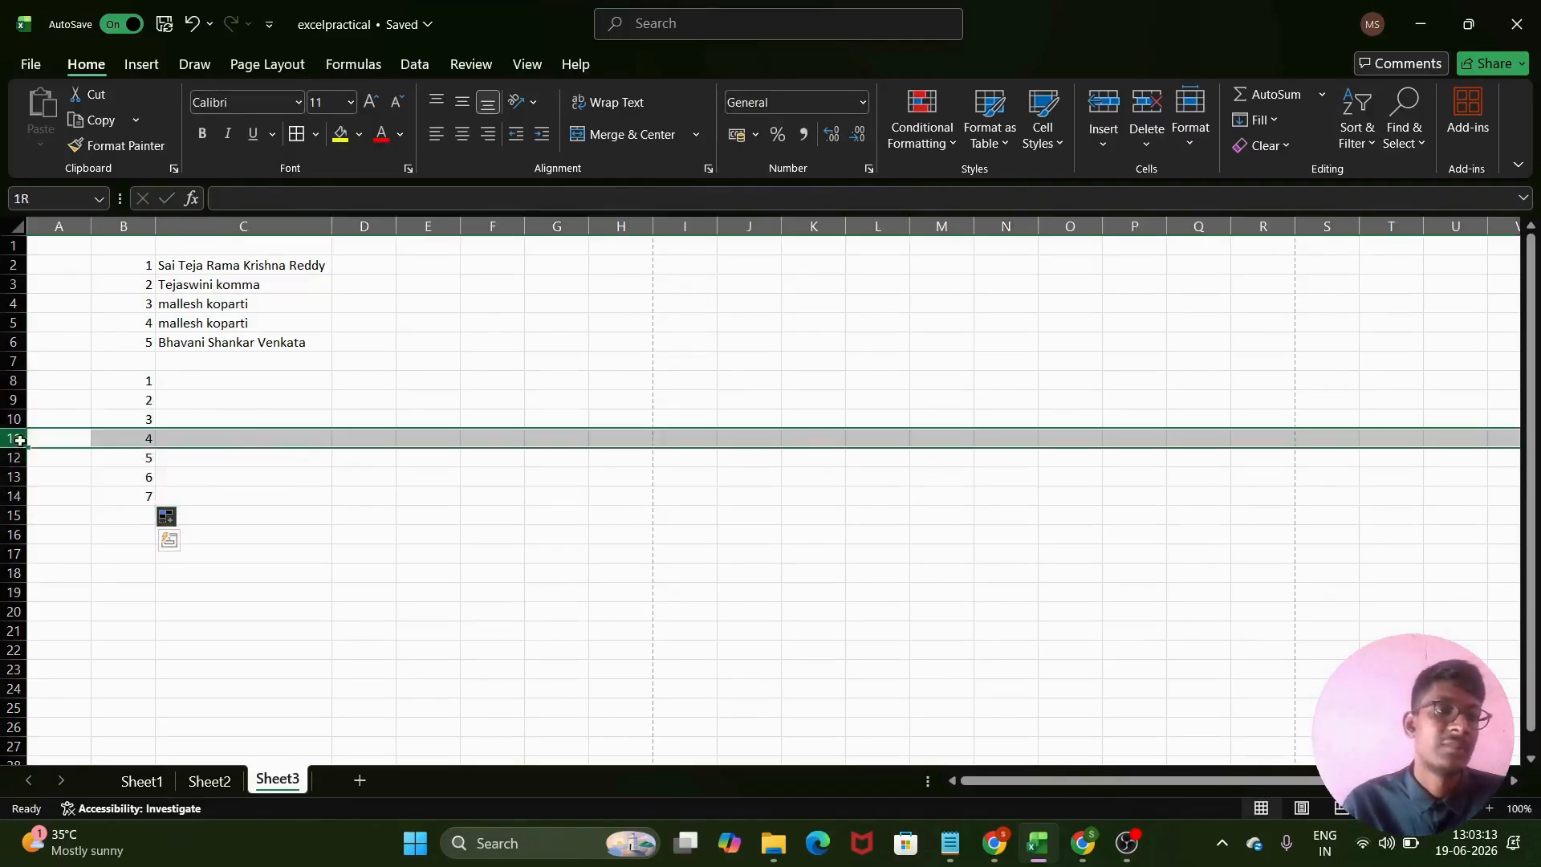
pyautogui.rightClick(14, 439)
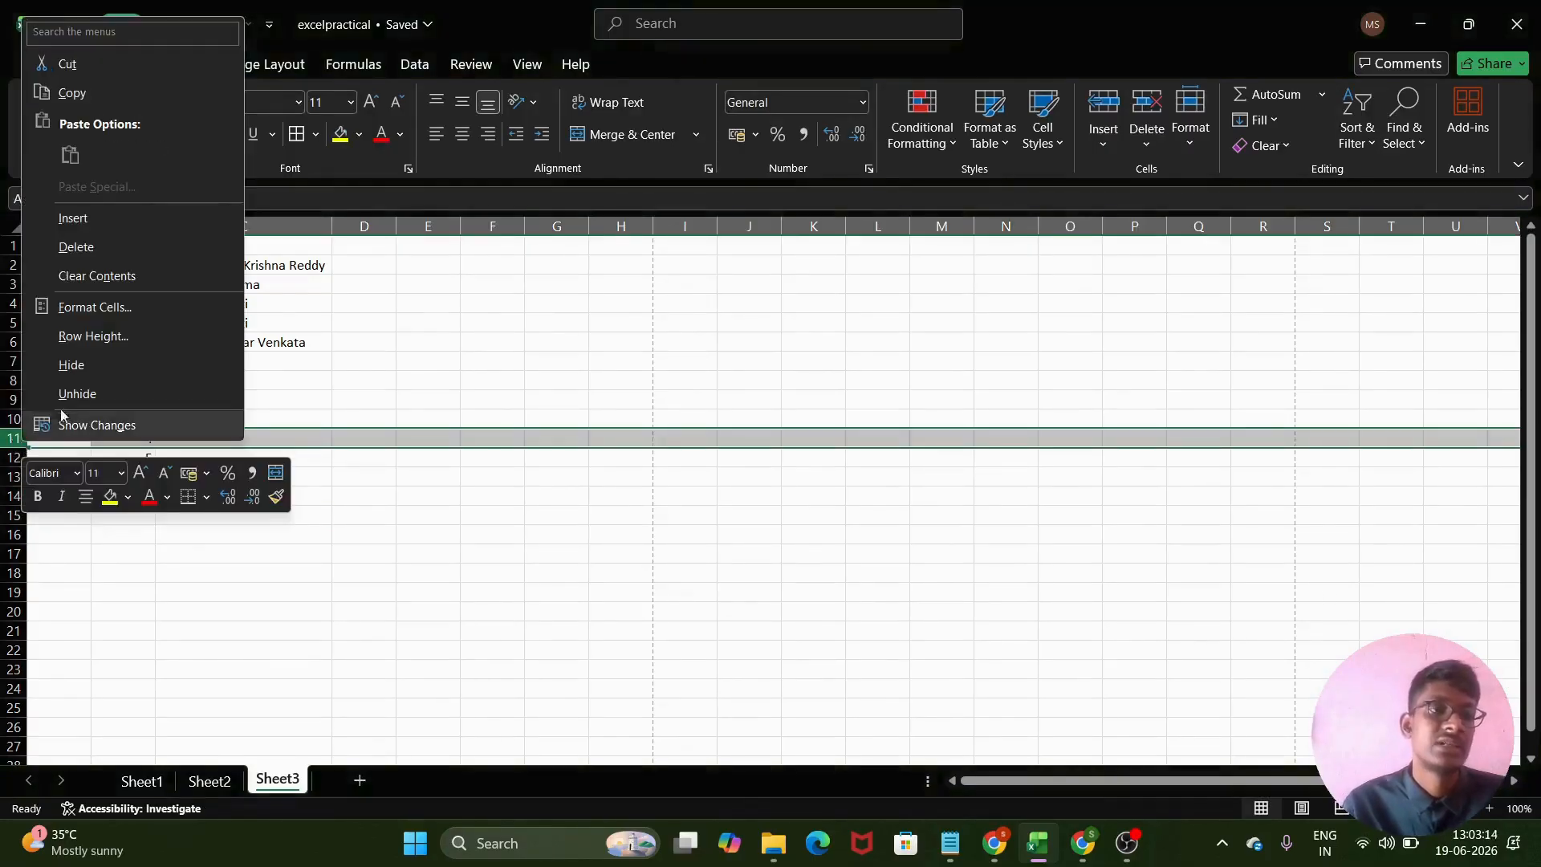
pyautogui.click(100, 247)
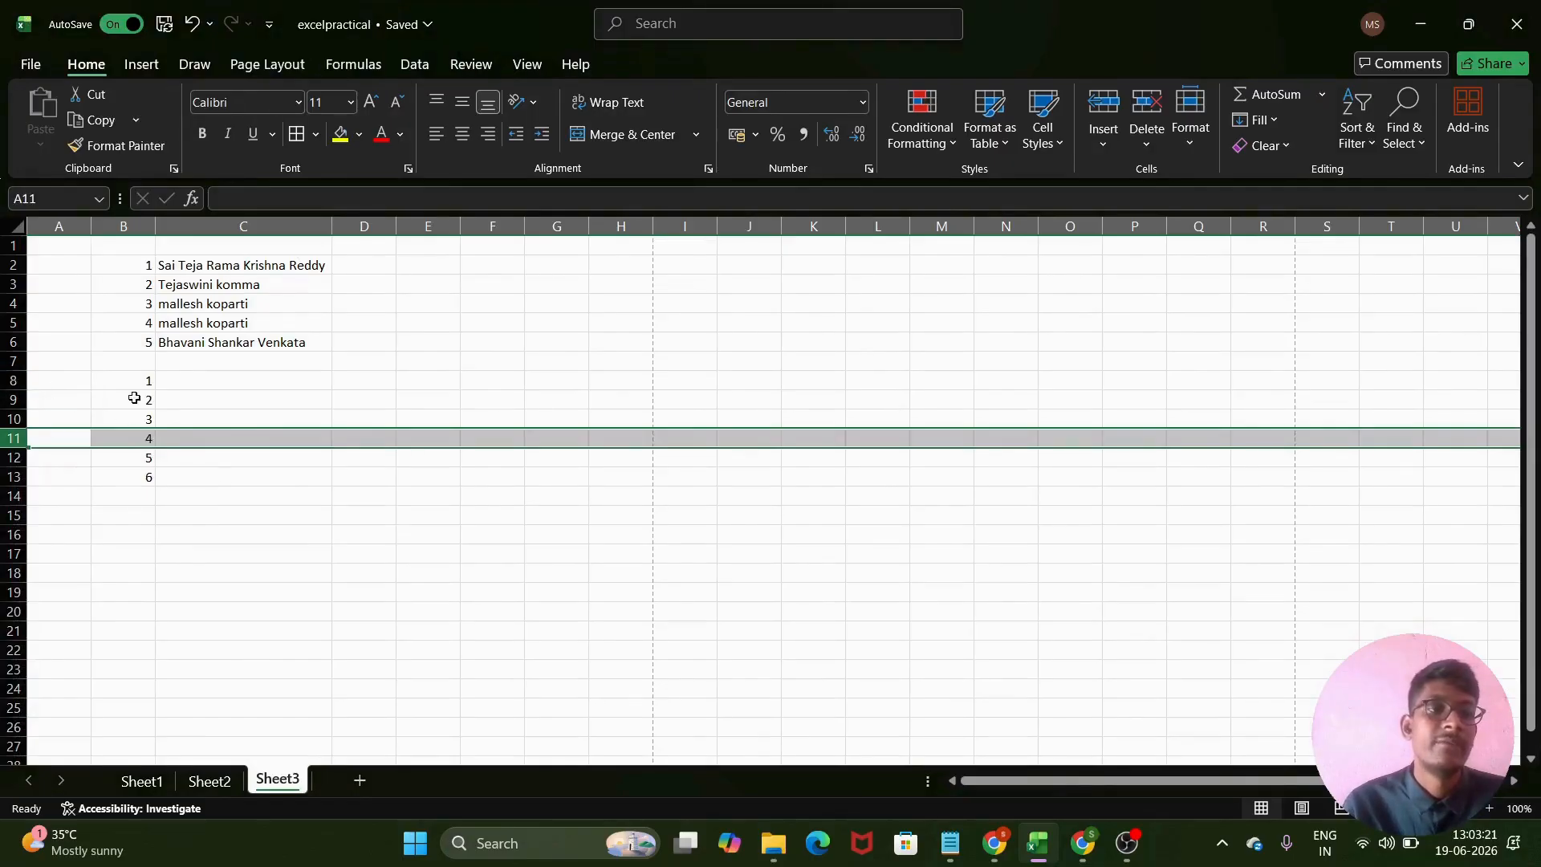
pyautogui.click(16, 381)
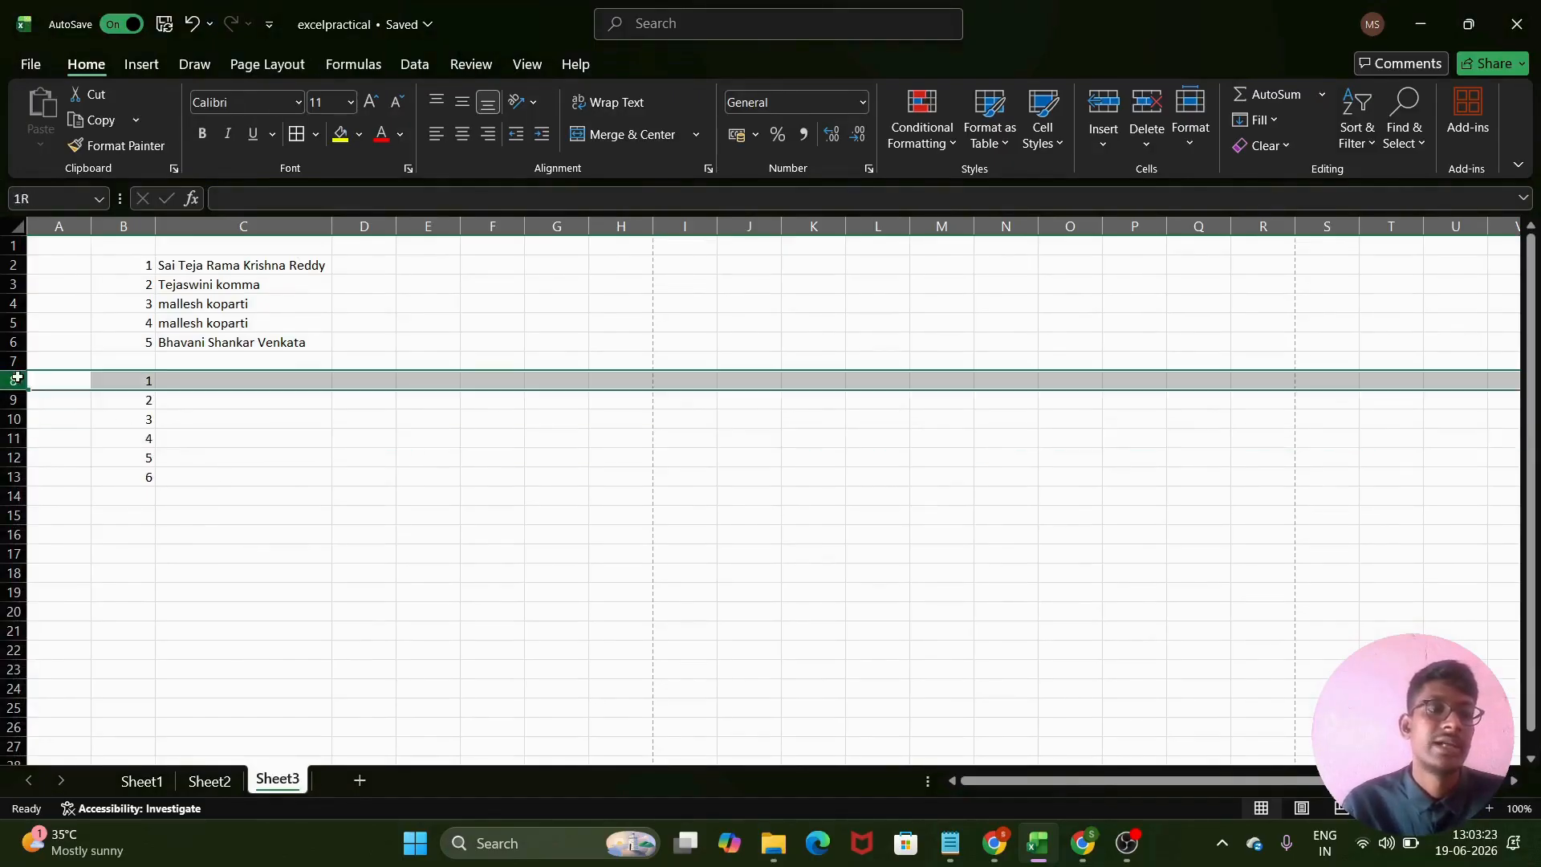
pyautogui.rightClick(19, 380)
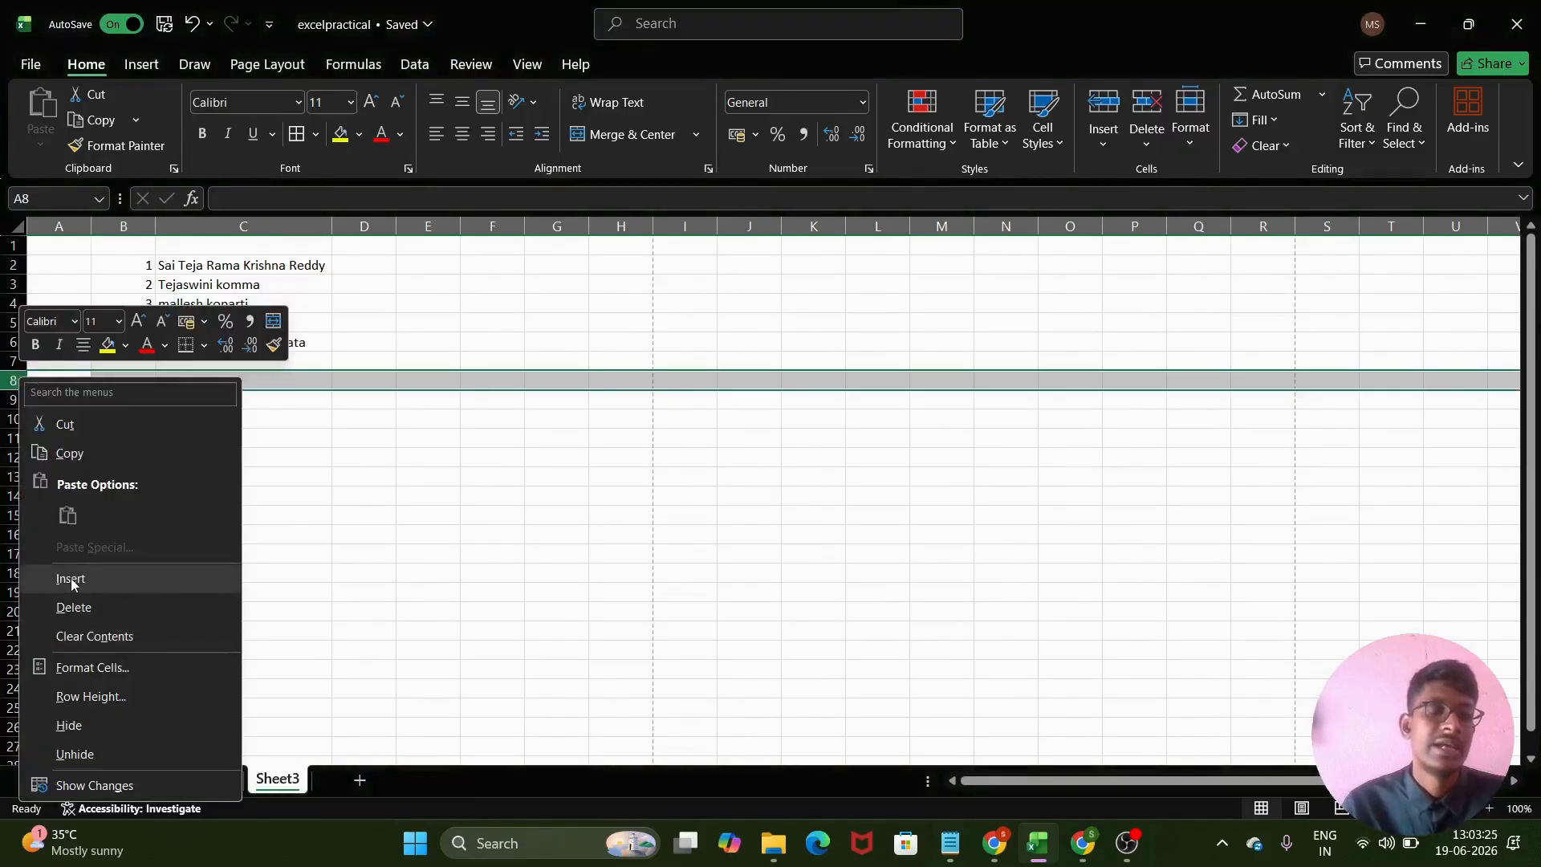
pyautogui.click(96, 606)
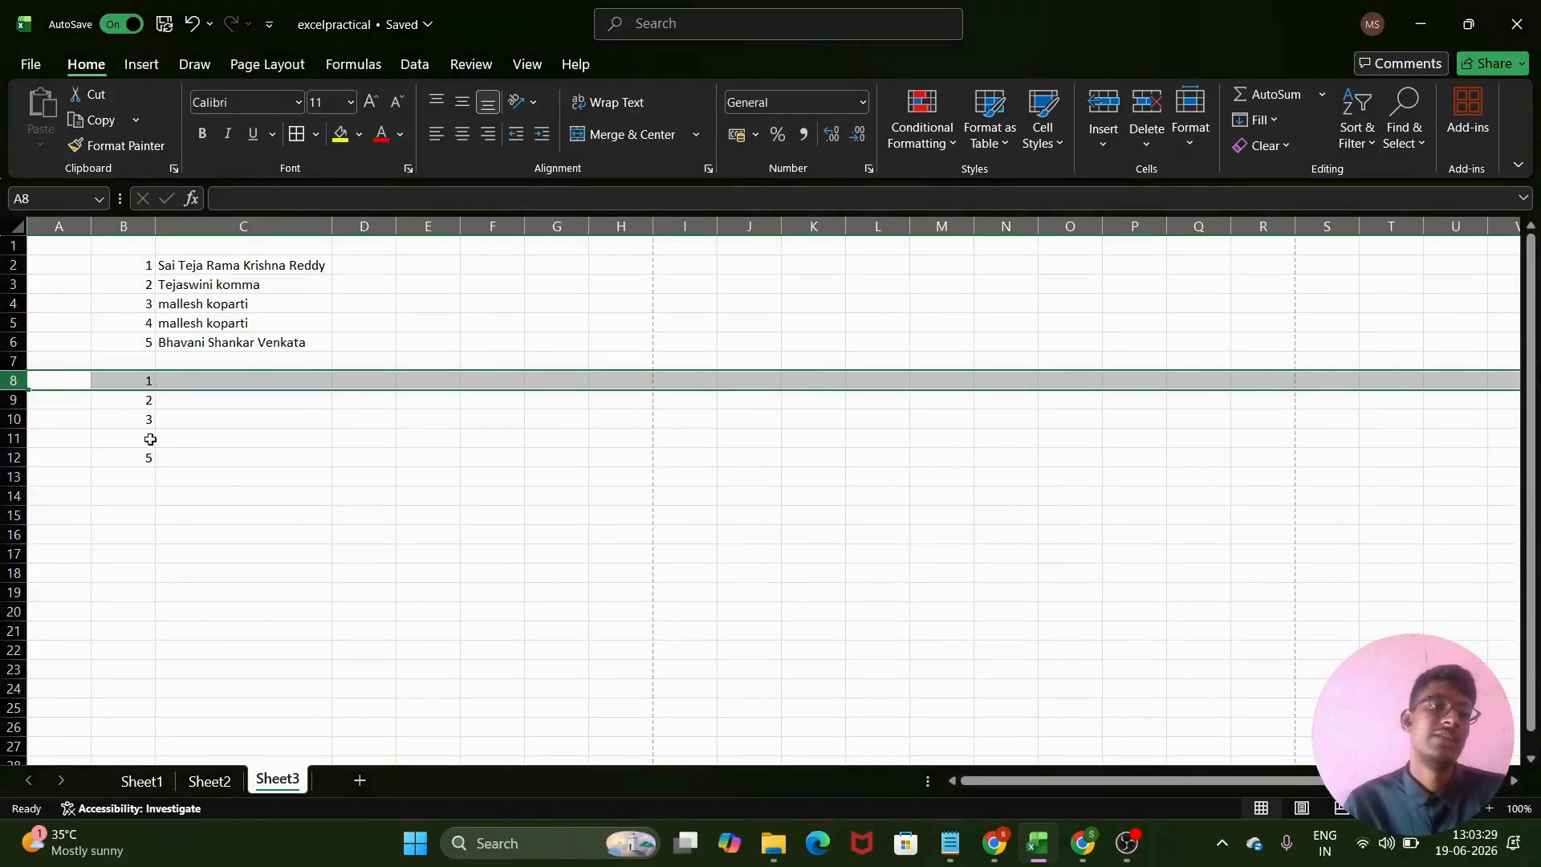
pyautogui.click(191, 476)
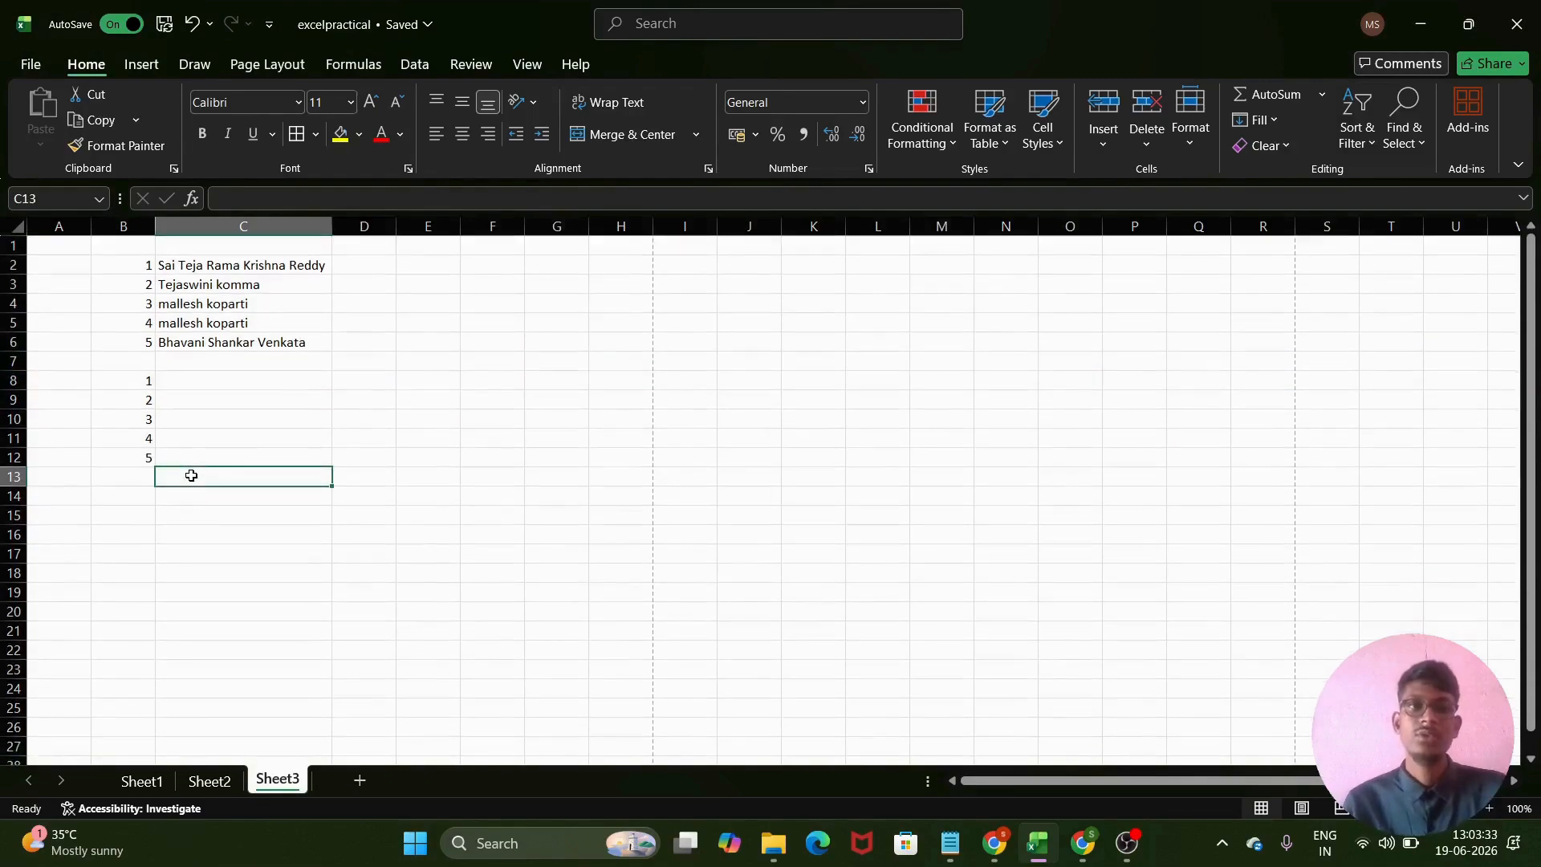
pyautogui.click(190, 413)
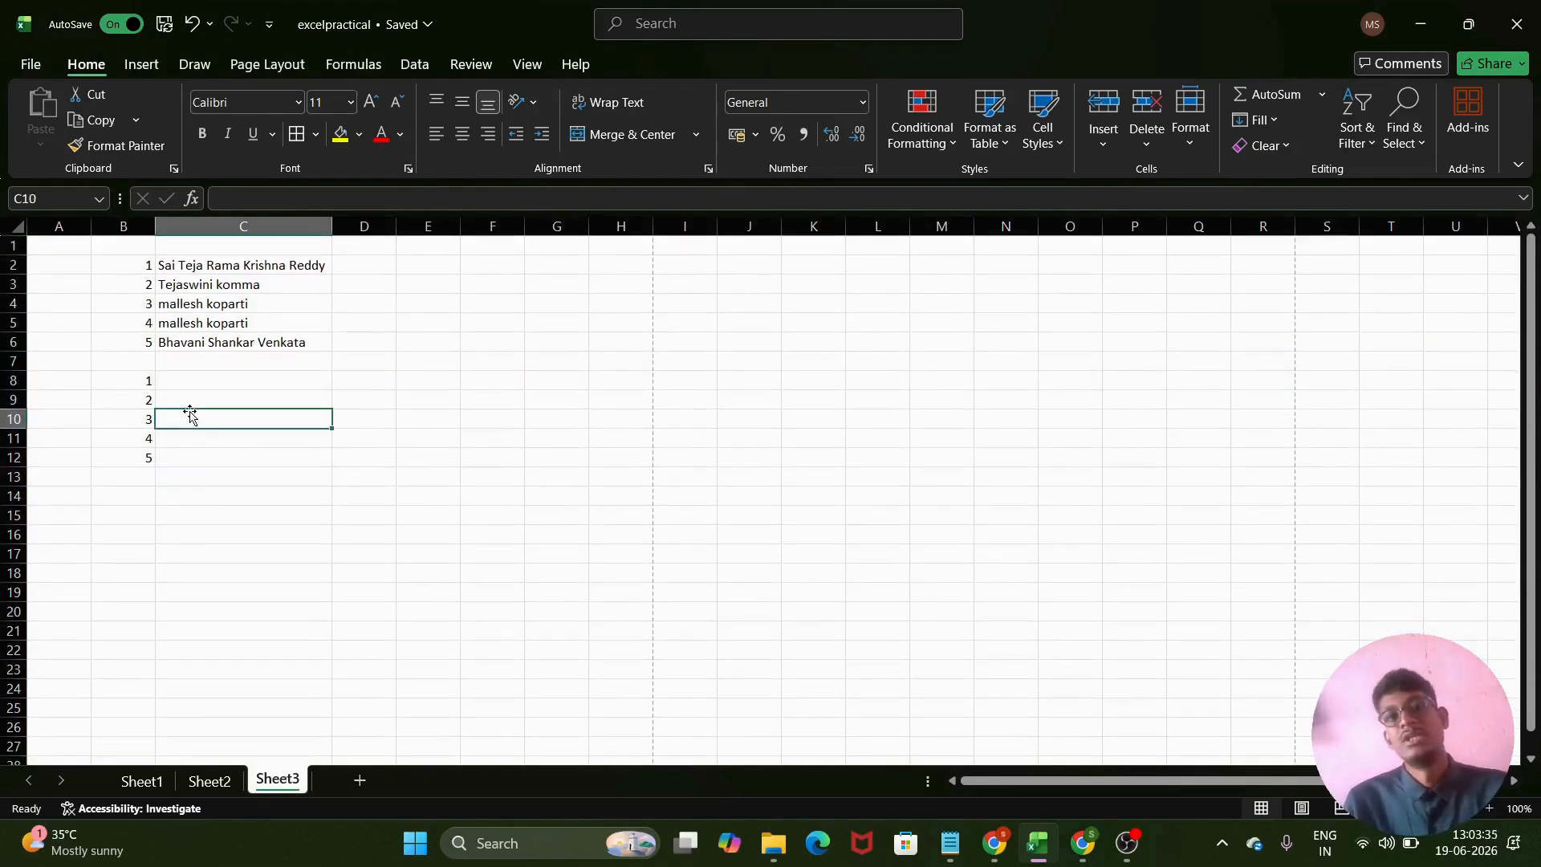
# - Enter the formula =TODAY() in cell D10 to return the current date
pyautogui.click(370, 420)
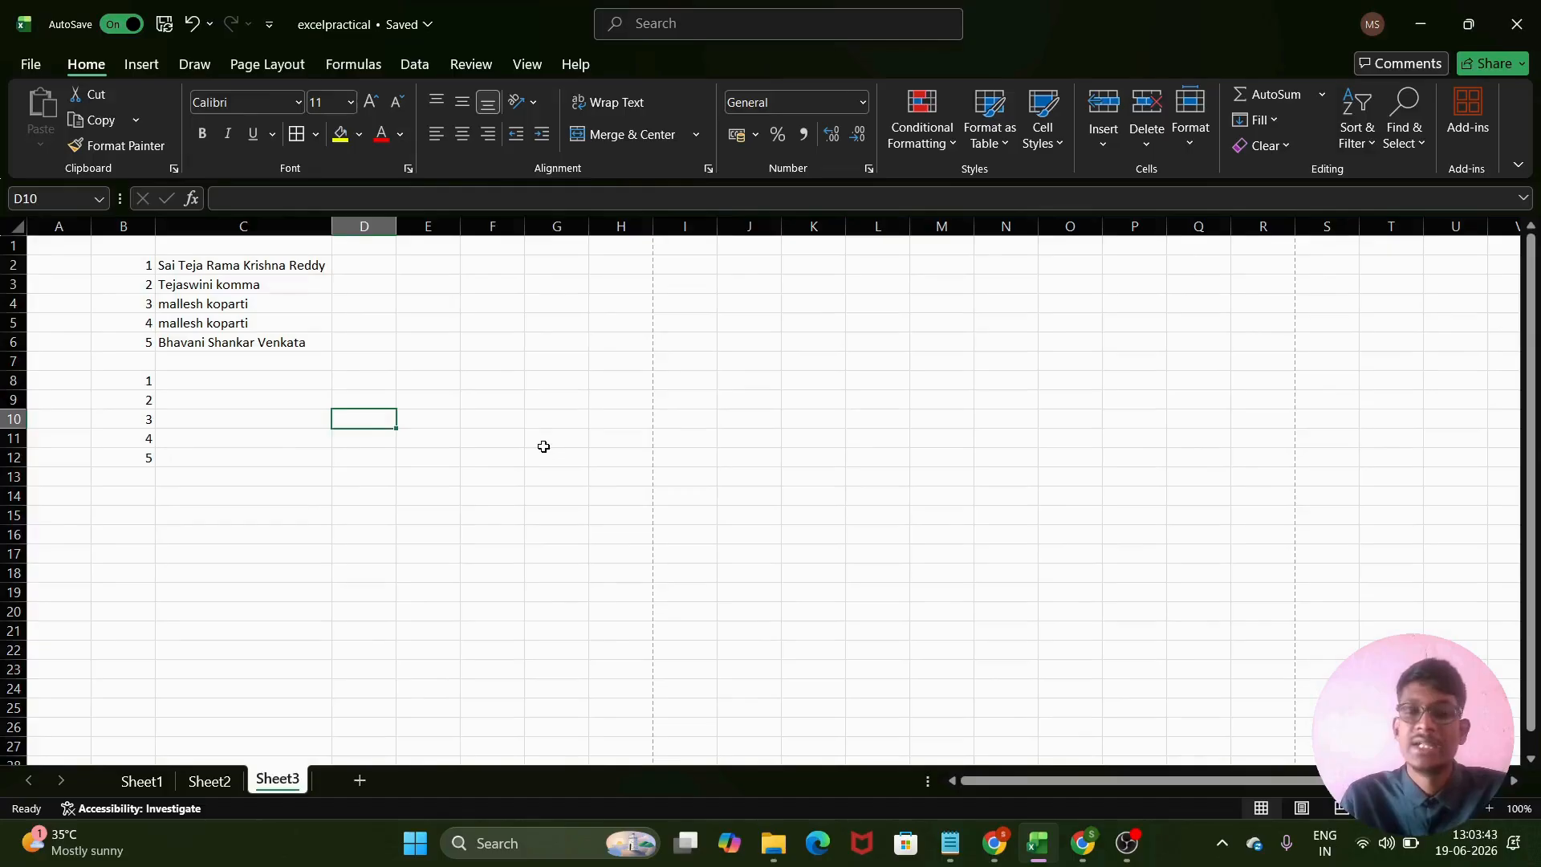
pyautogui.write('=to')
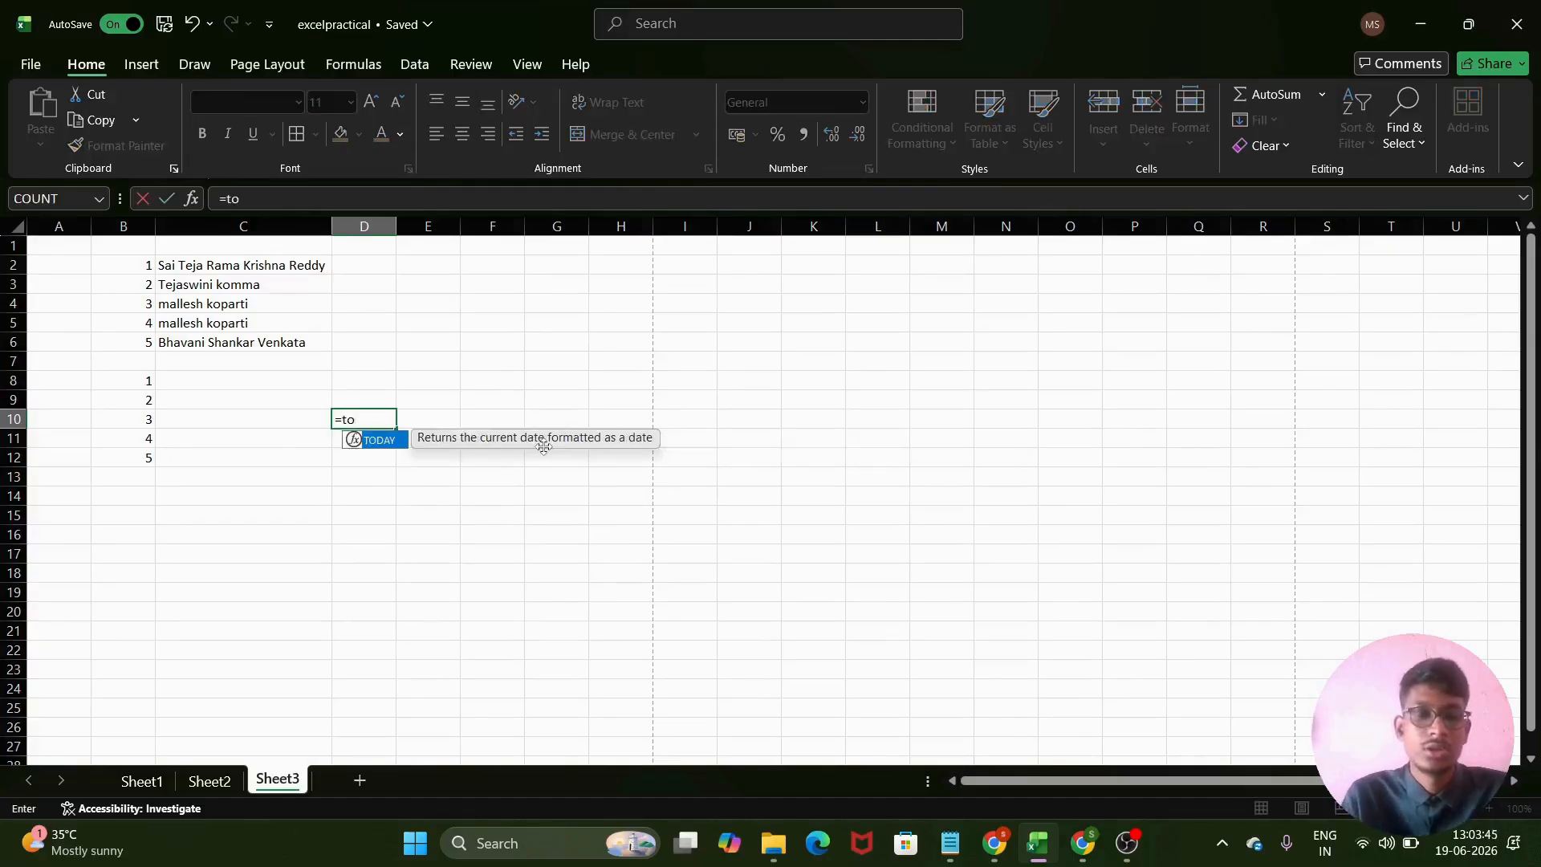
pyautogui.write('day(')
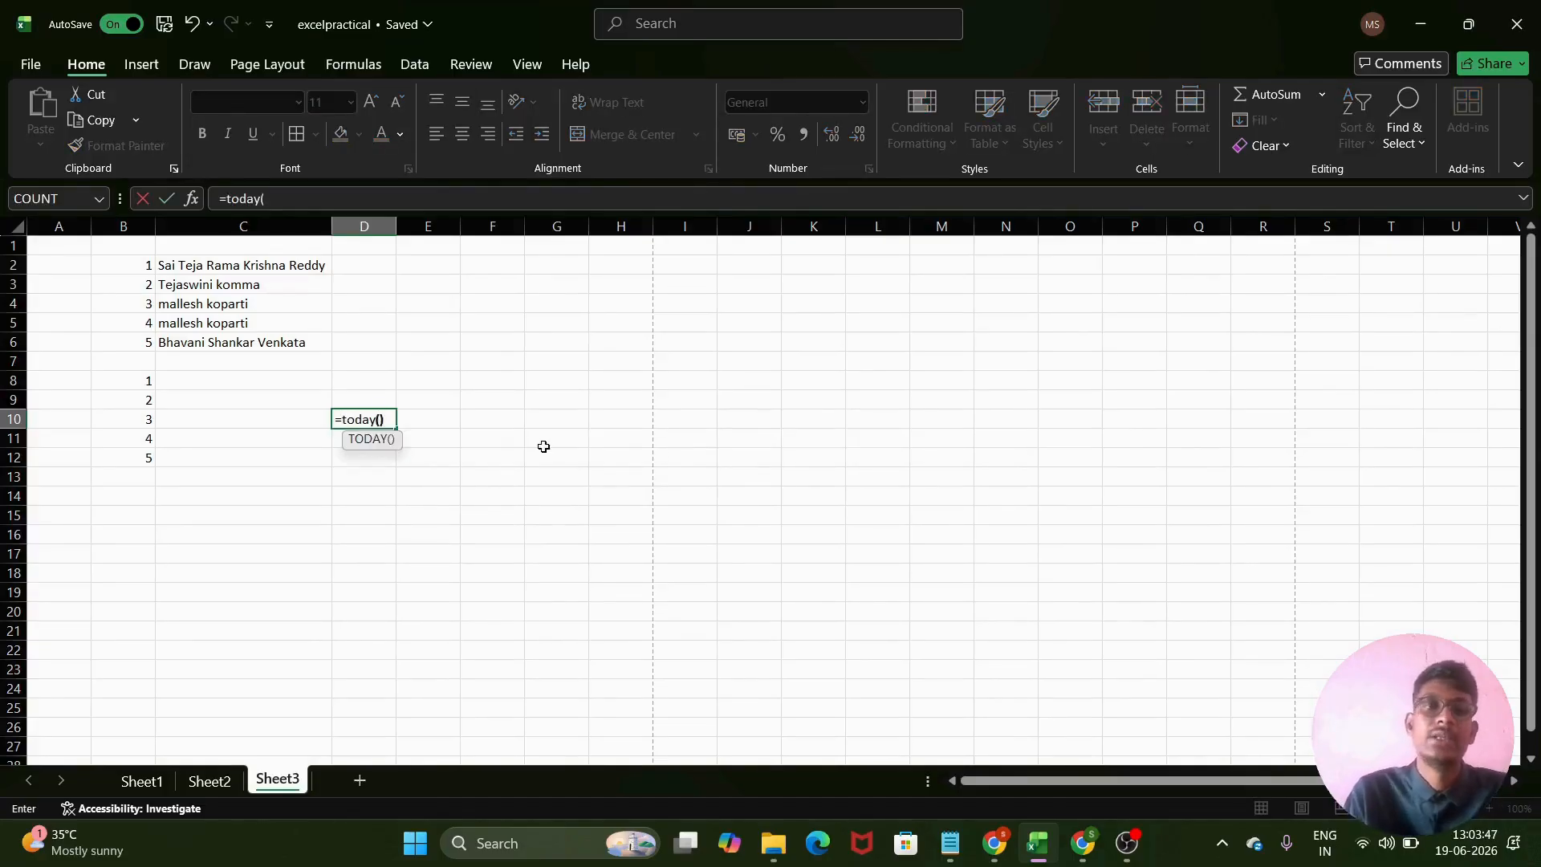
pyautogui.write(')')
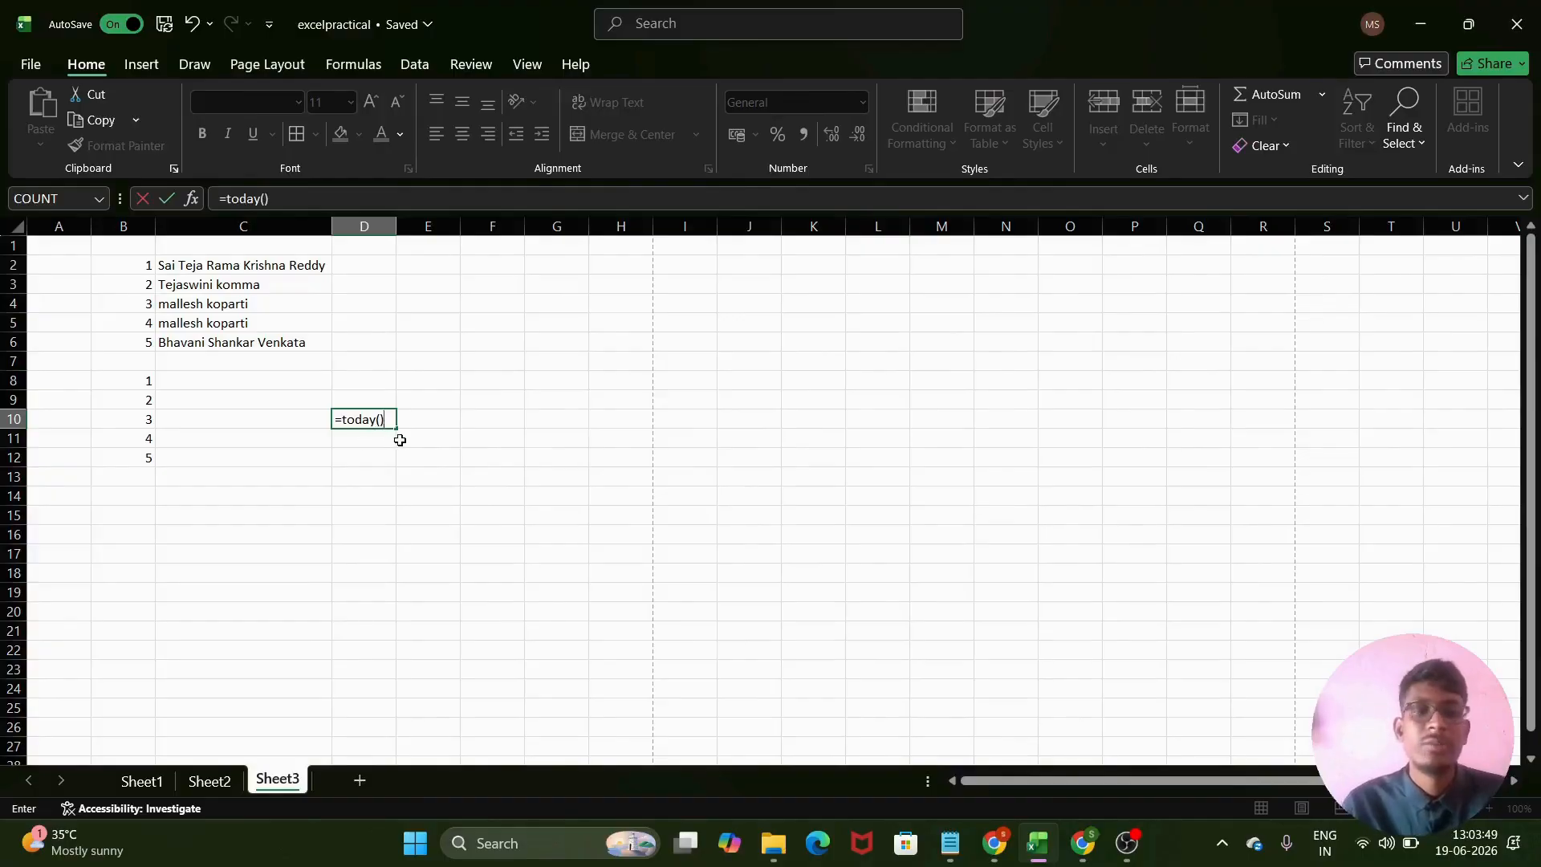
pyautogui.press('Return')
pyautogui.click(361, 423)
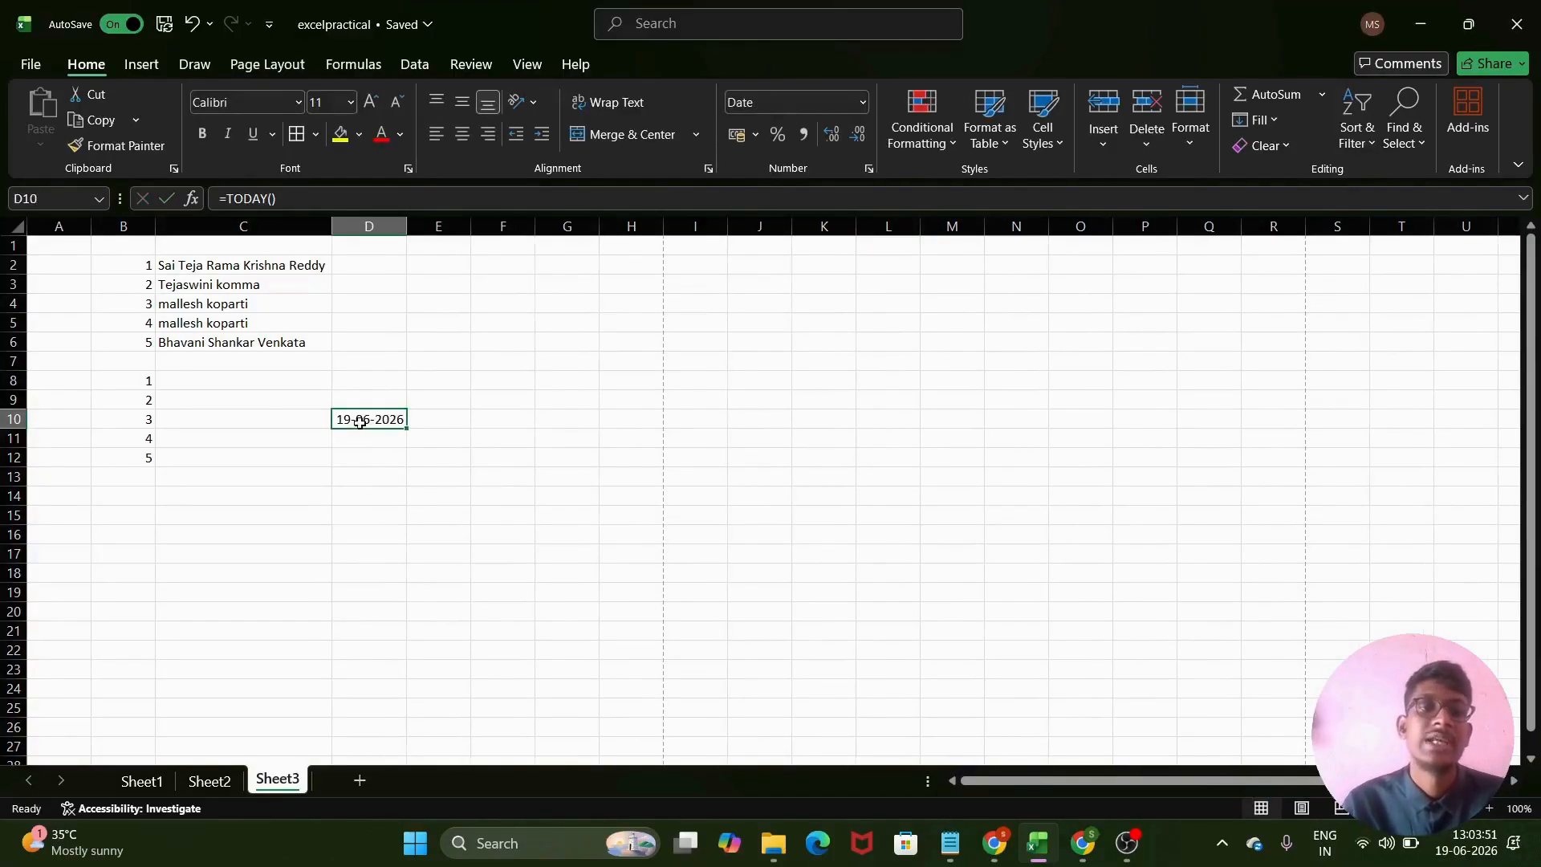
# - Insert the current date 19-06-2026 as a static value in cell F10 and enter the note "ctrl+;" in cell H10
pyautogui.click(490, 432)
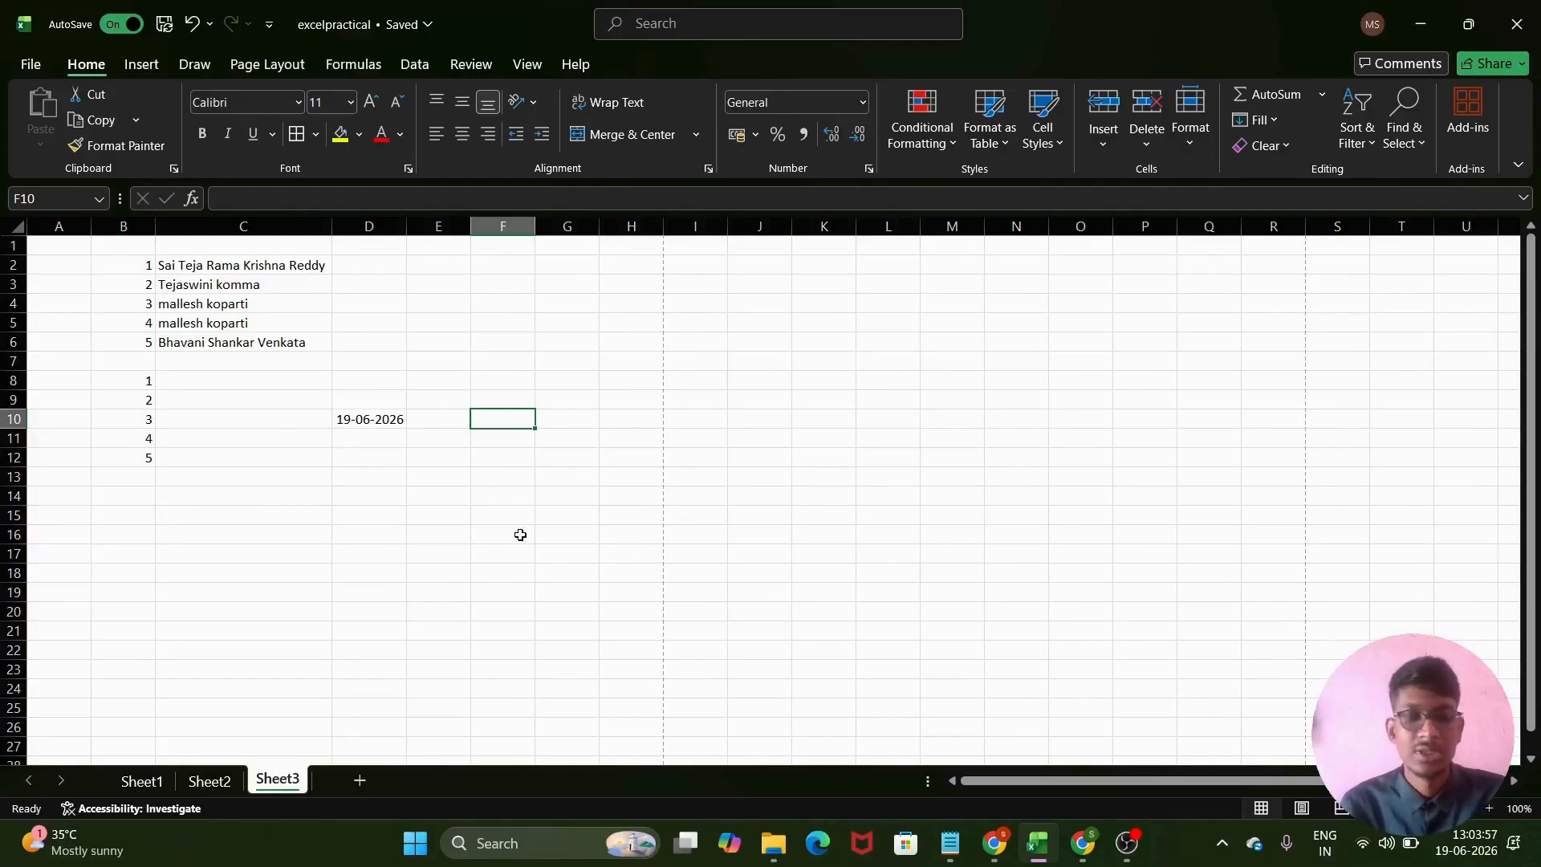
pyautogui.hotkey('ctrl', ';')
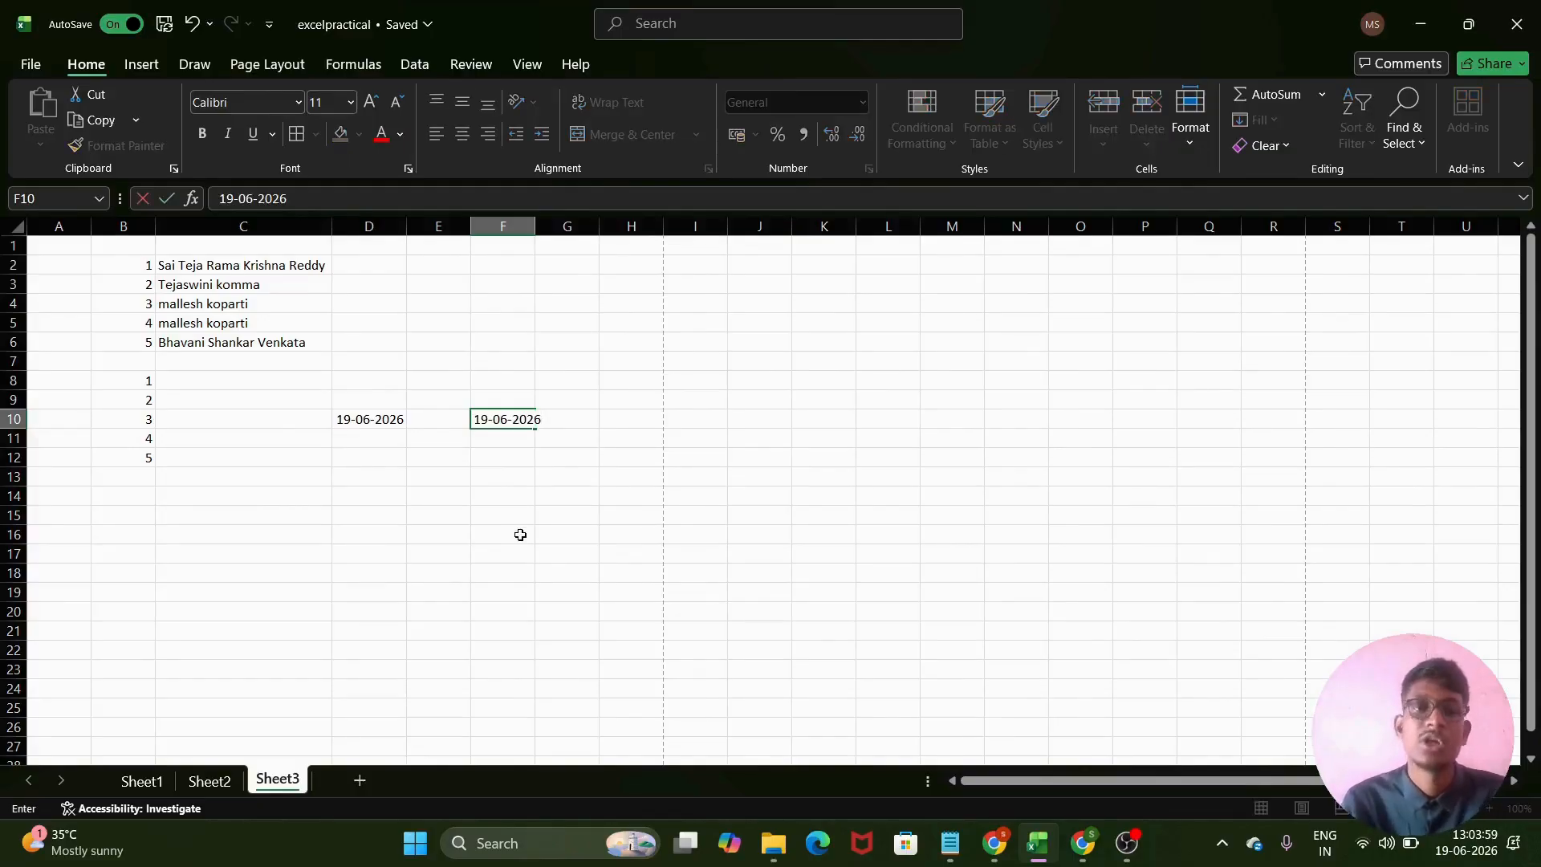
pyautogui.click(626, 421)
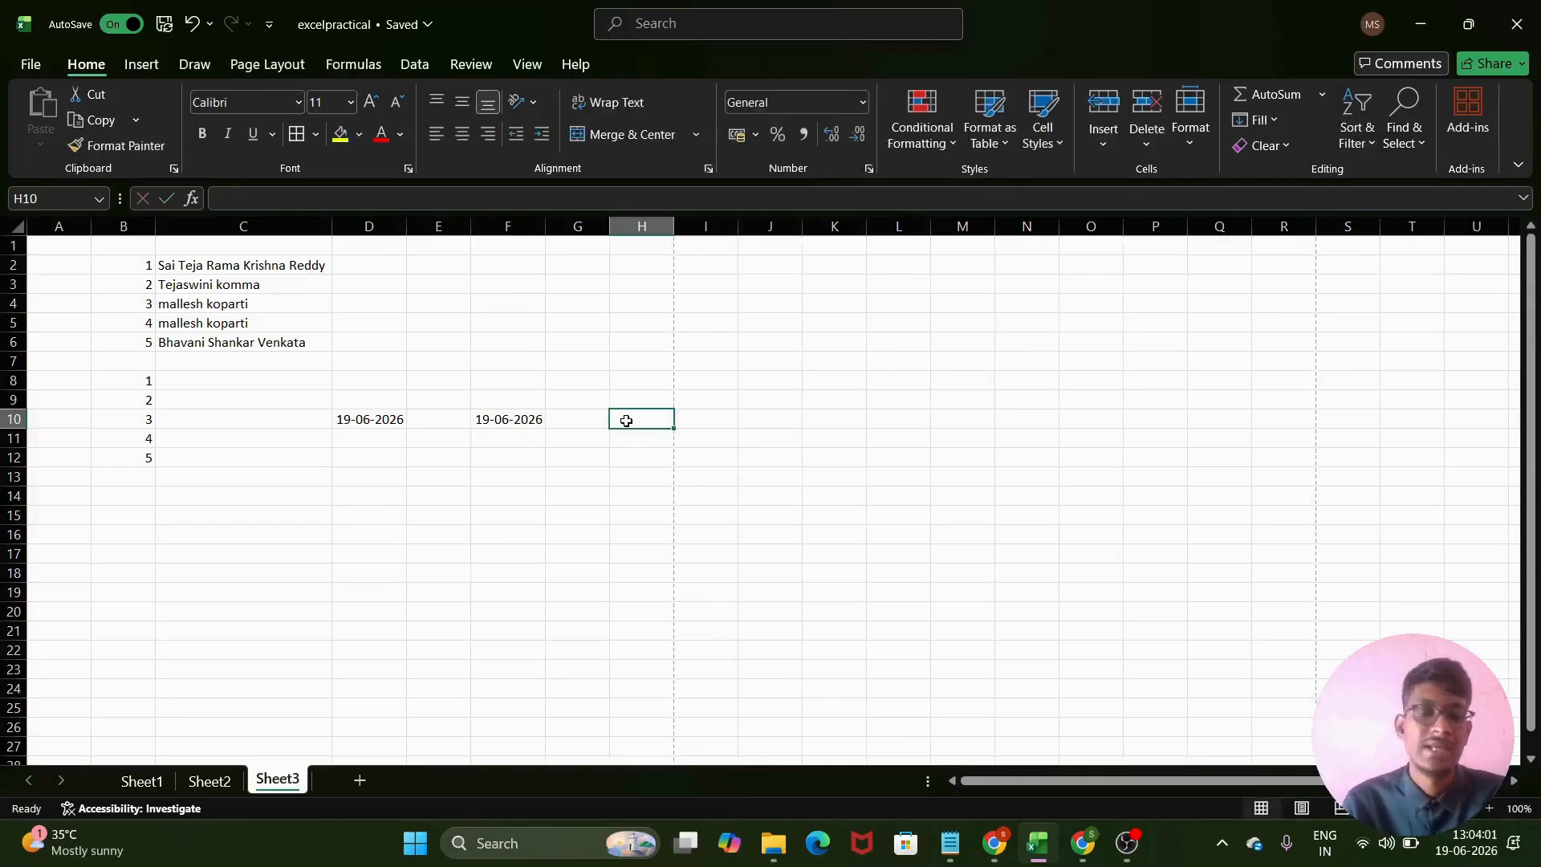
pyautogui.write('ctrl')
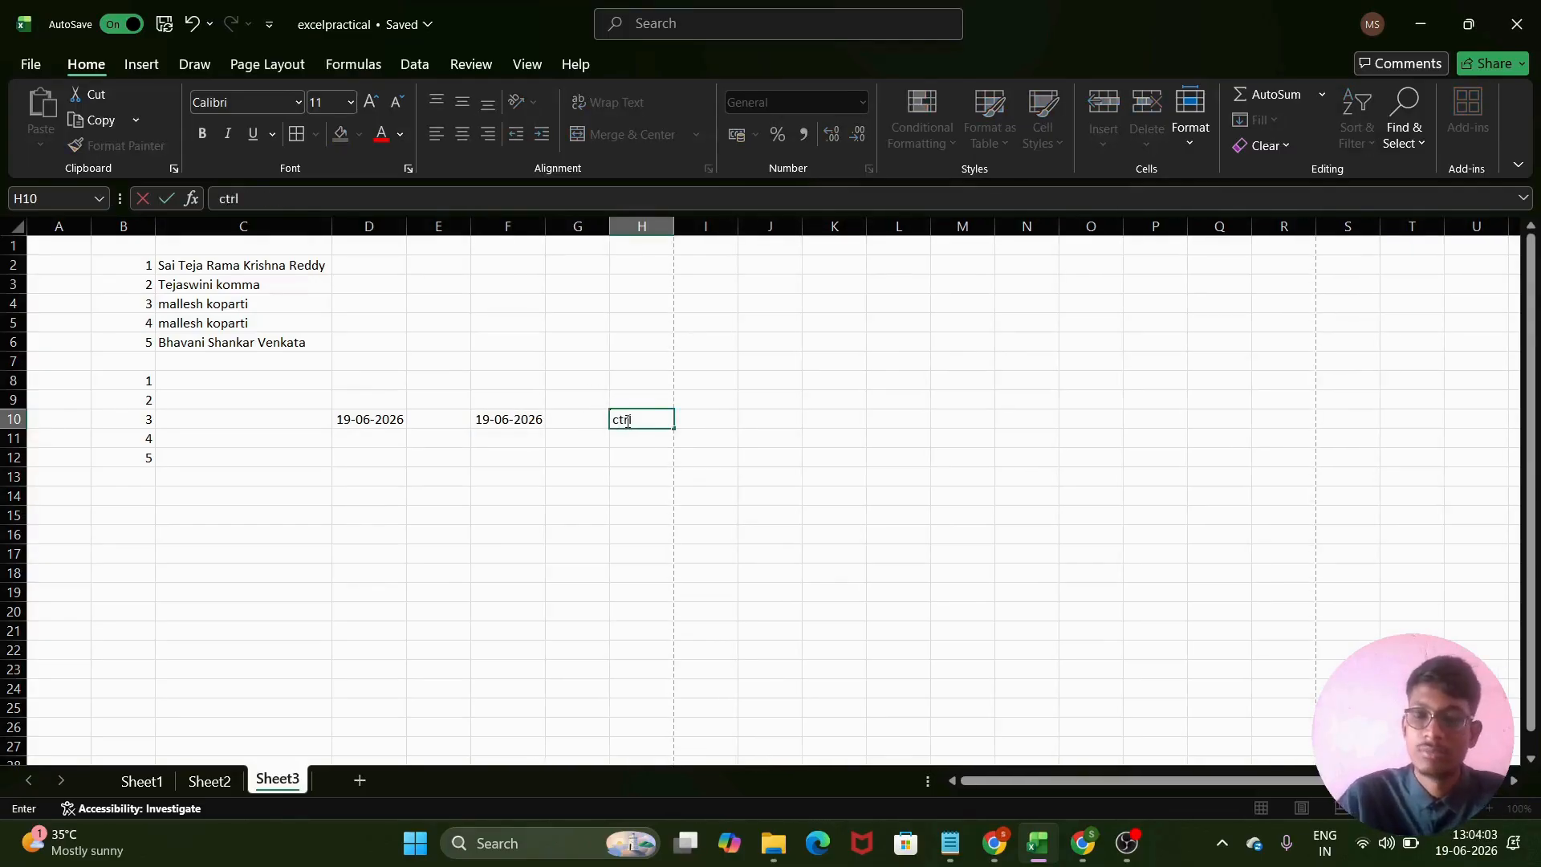
pyautogui.write('+;')
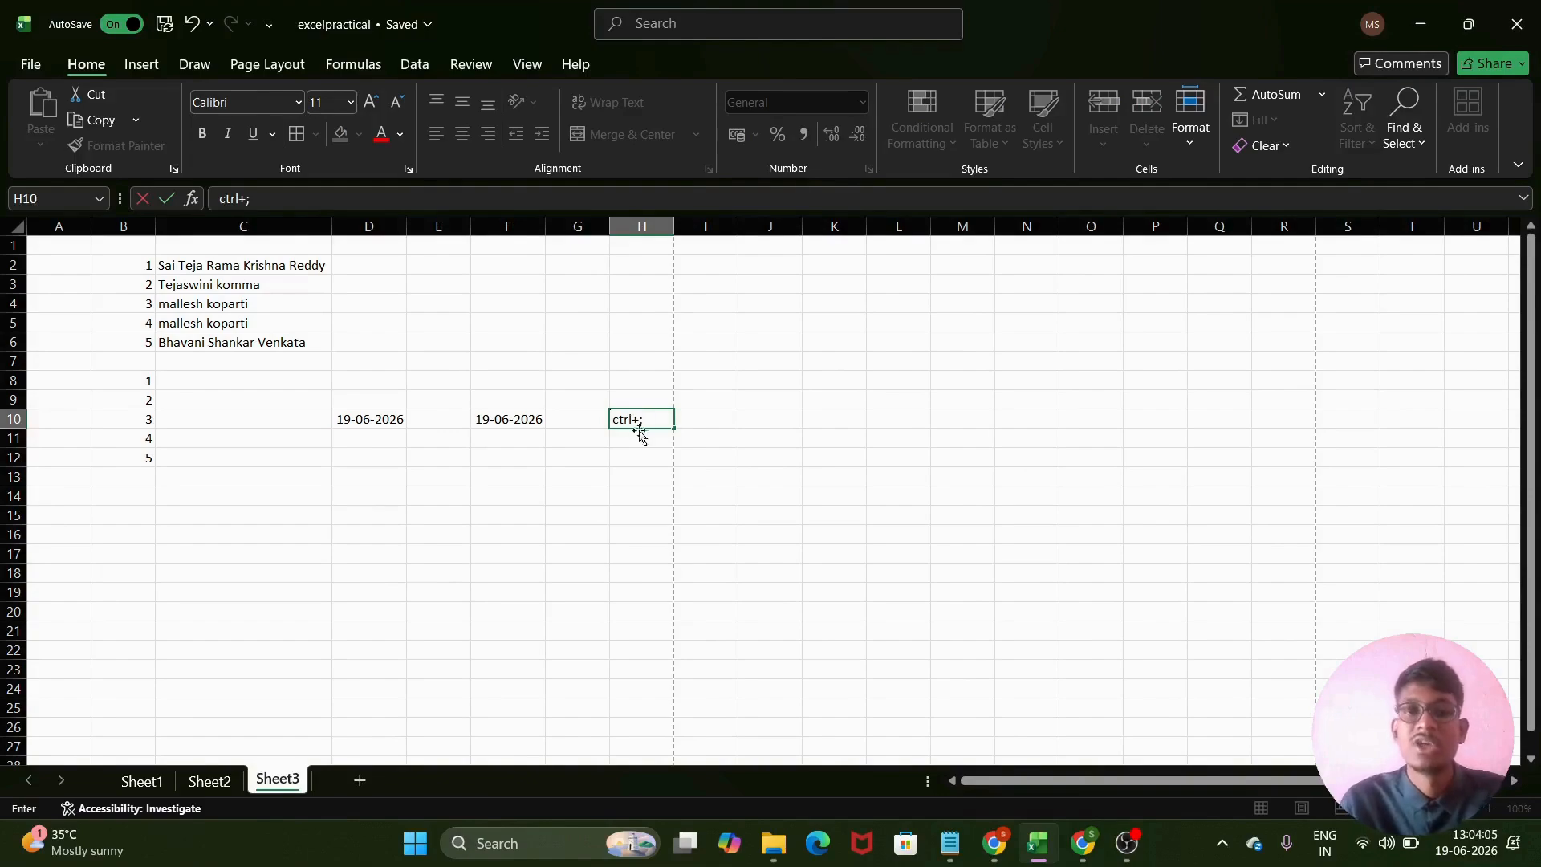
pyautogui.click(499, 432)
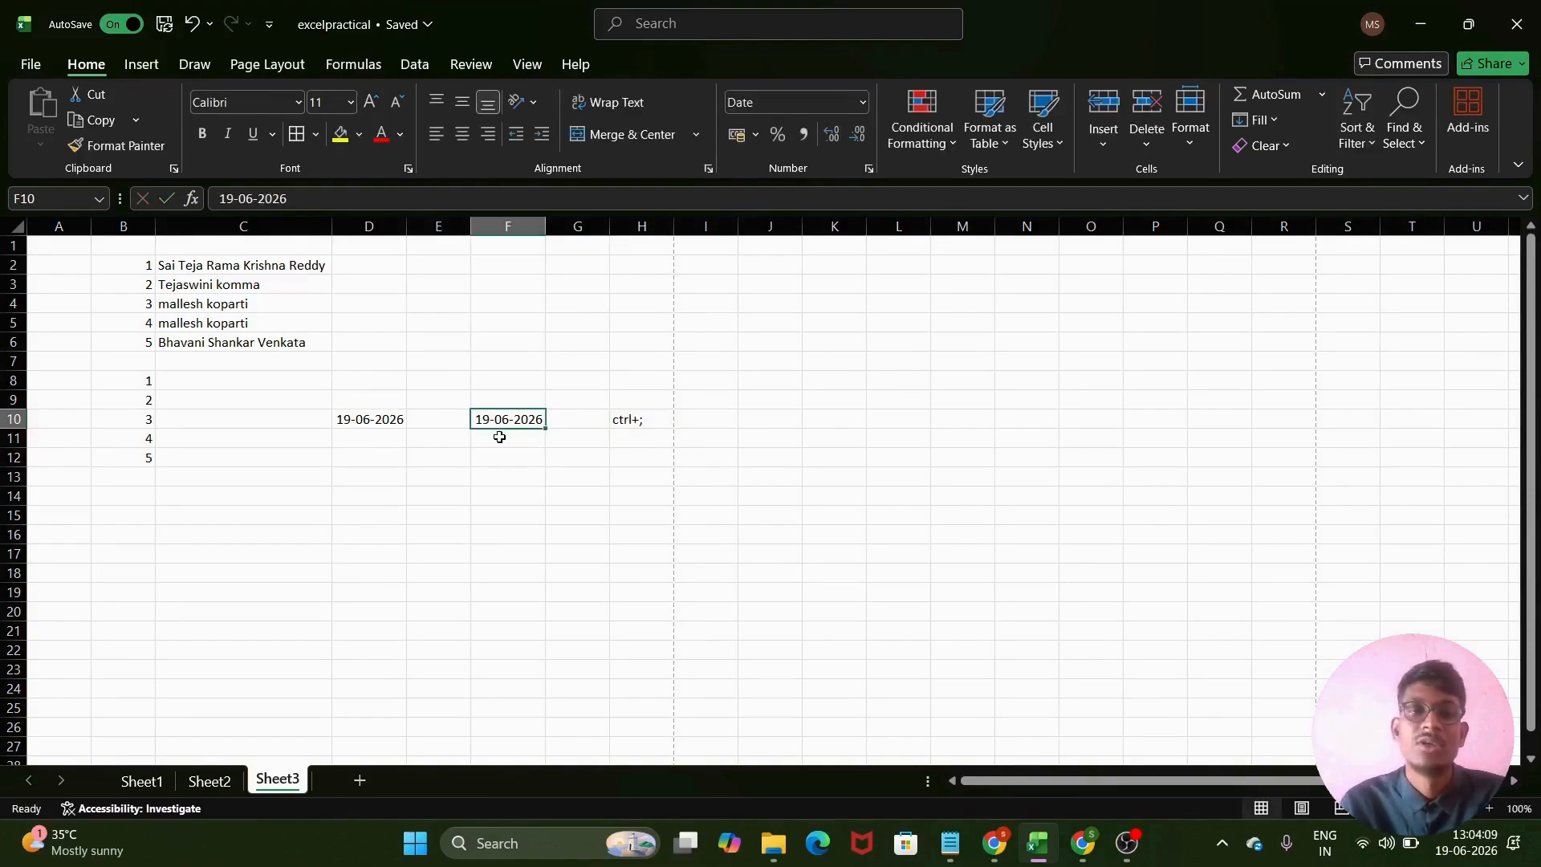
# - Insert the current date 19-06-2026 as a static value in cell F11
pyautogui.click(501, 440)
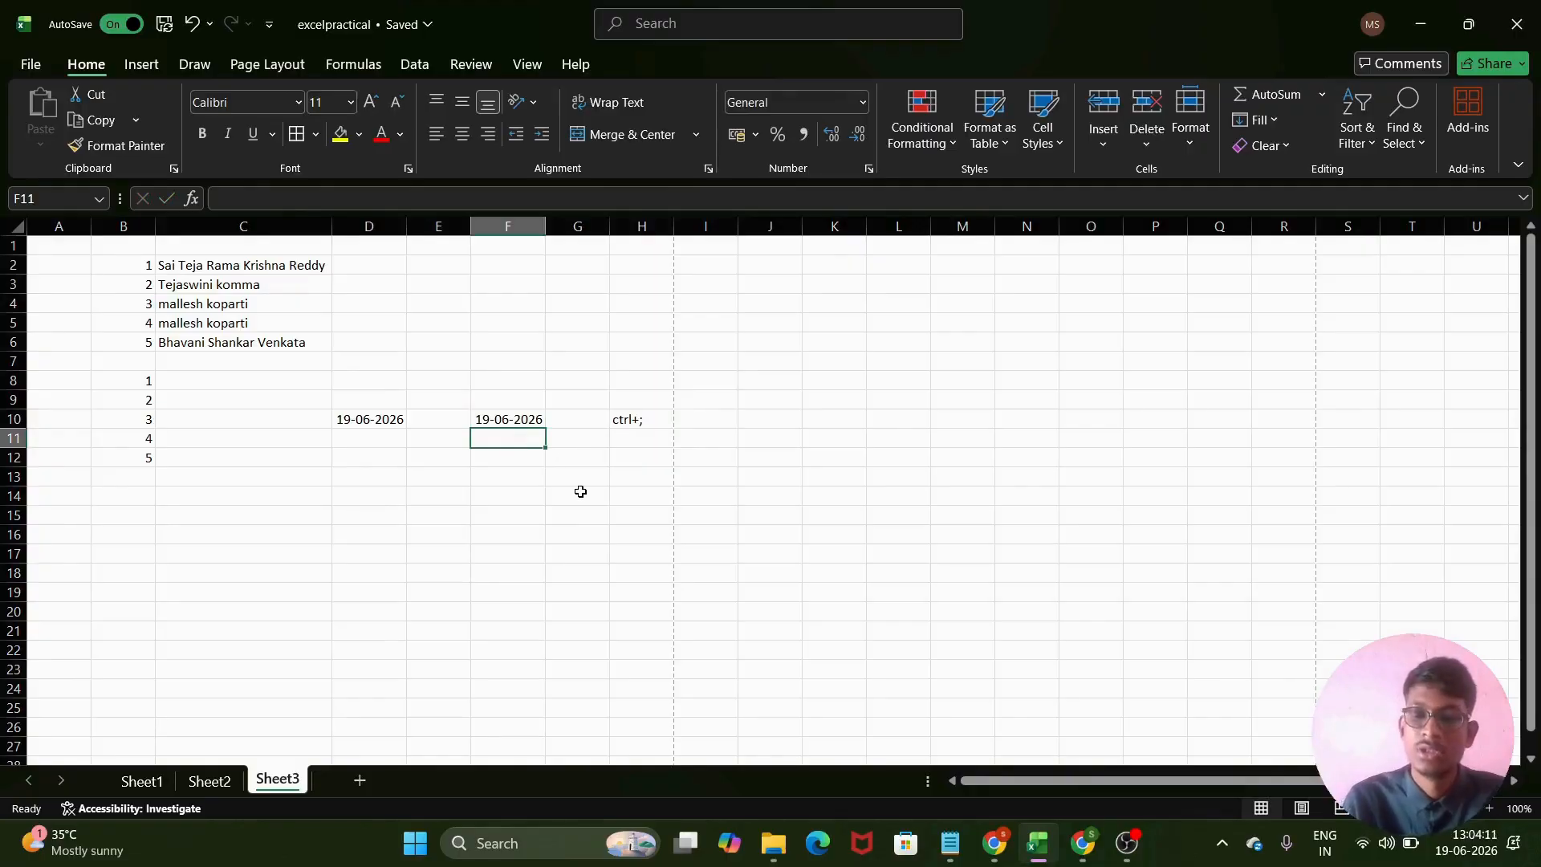
pyautogui.hotkey('ctrl', ';')
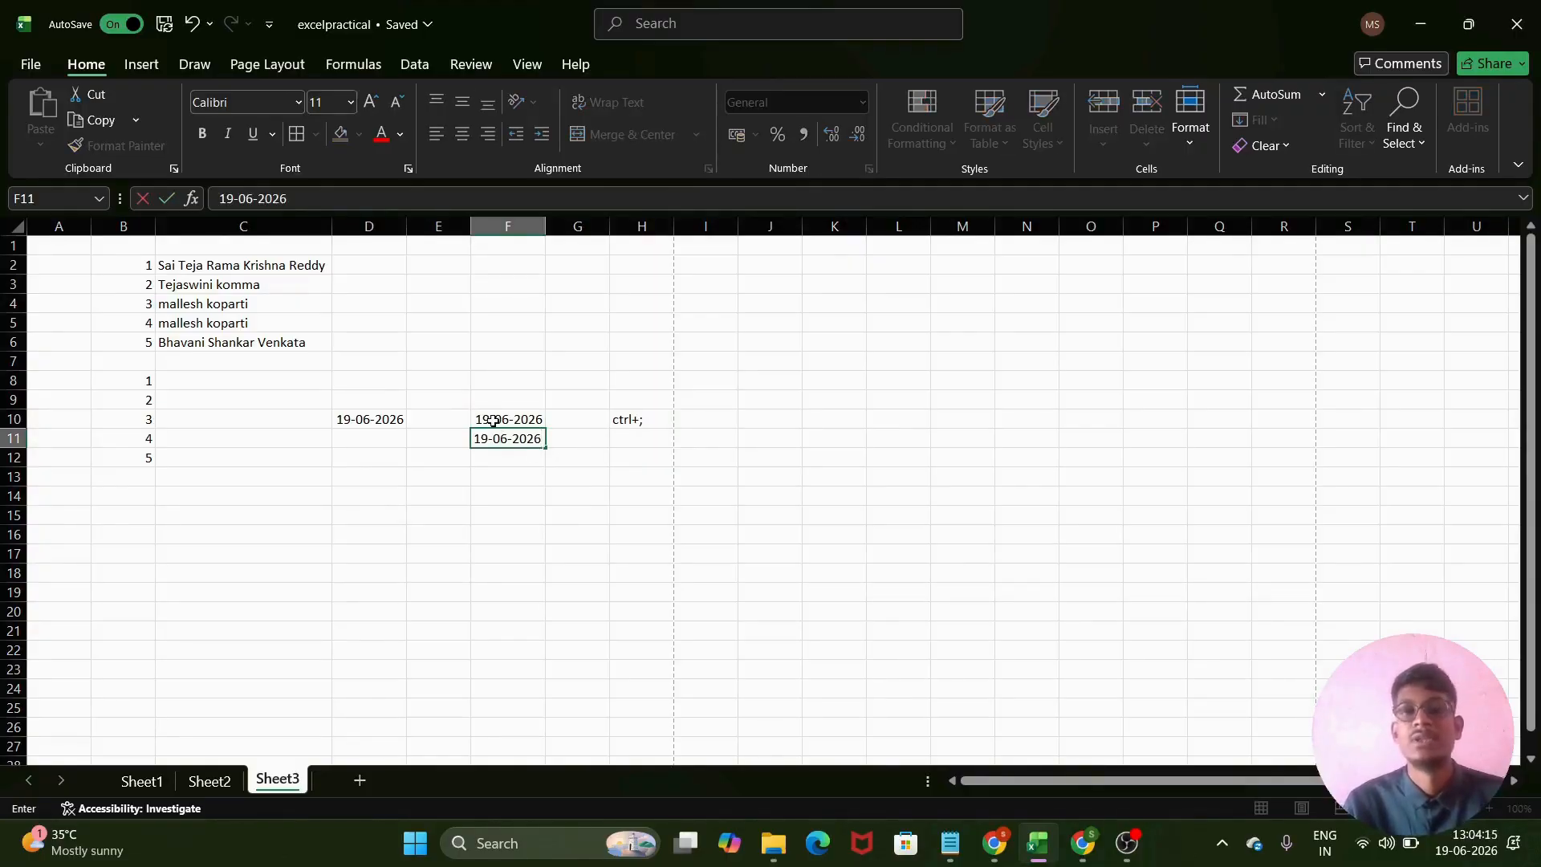
pyautogui.click(635, 436)
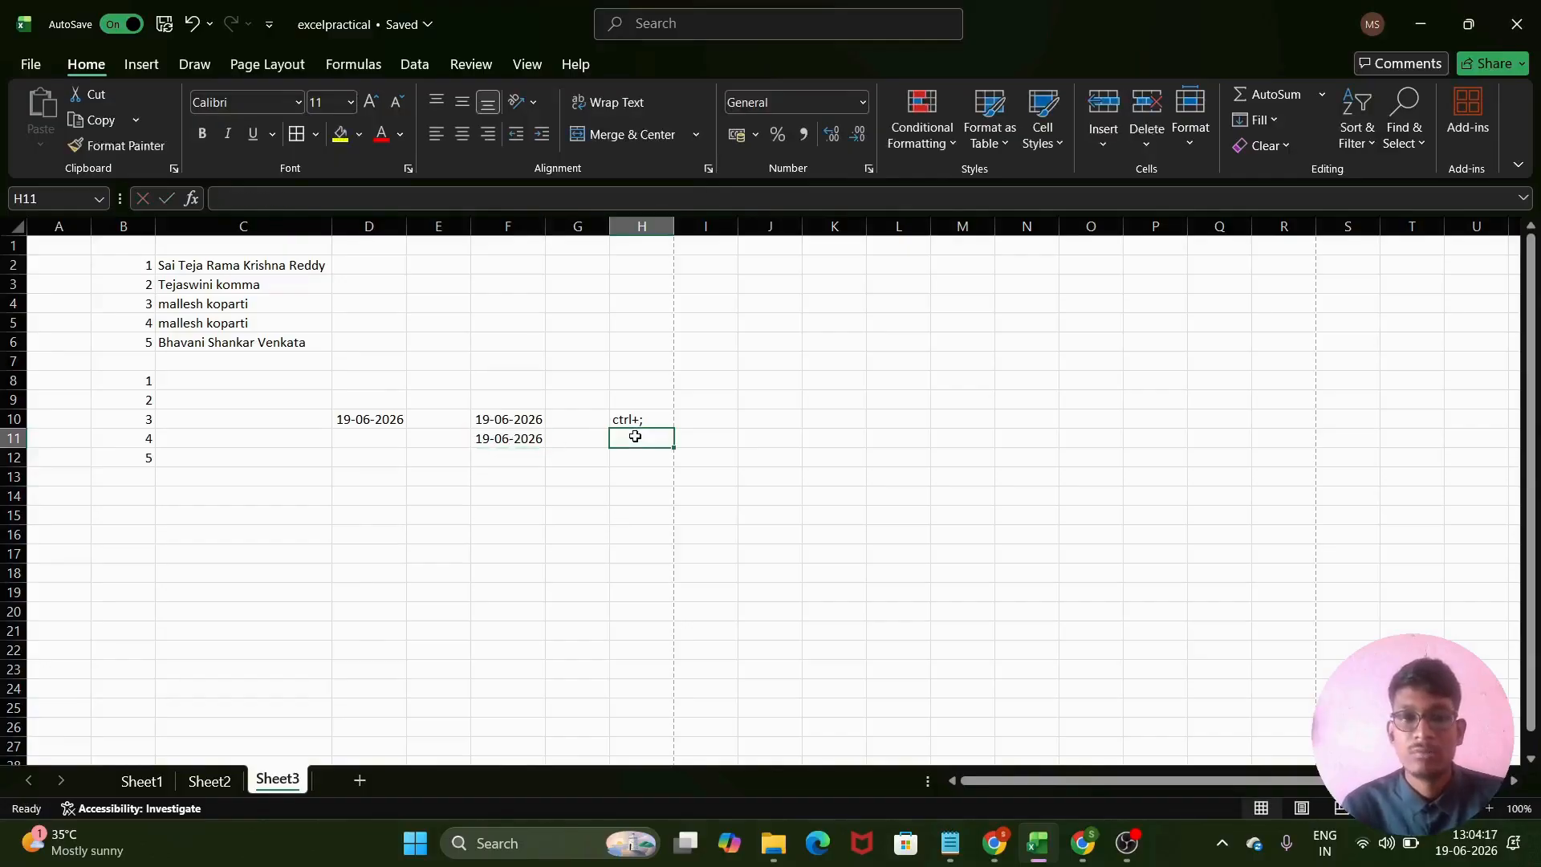
# - Enter the note "ctrl+shift+;" in cell H12 and widen column H so the whole note fits
pyautogui.click(635, 461)
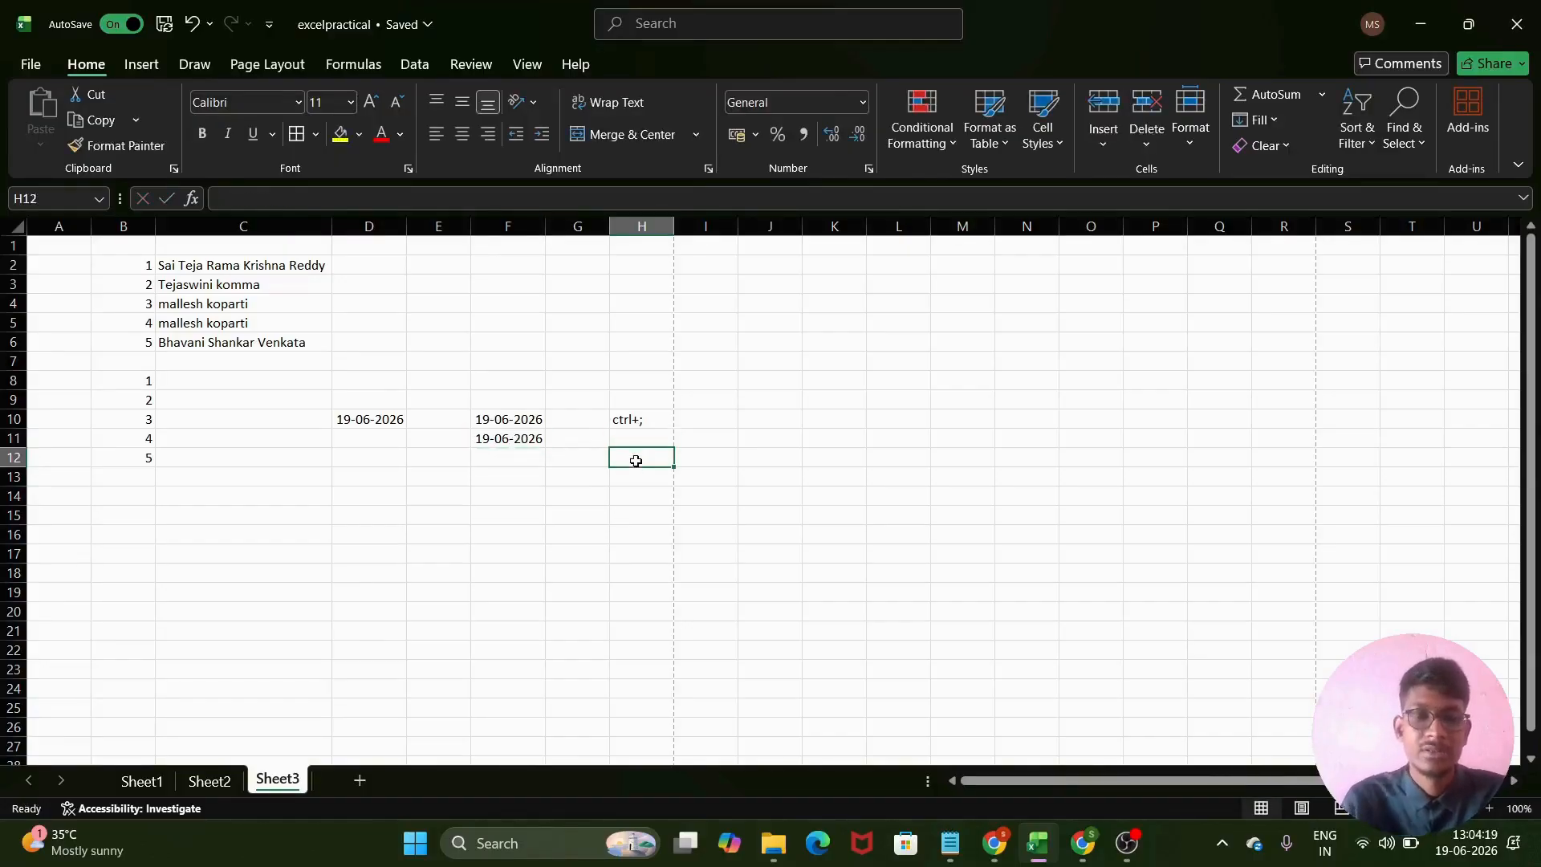
pyautogui.write('ctrl+')
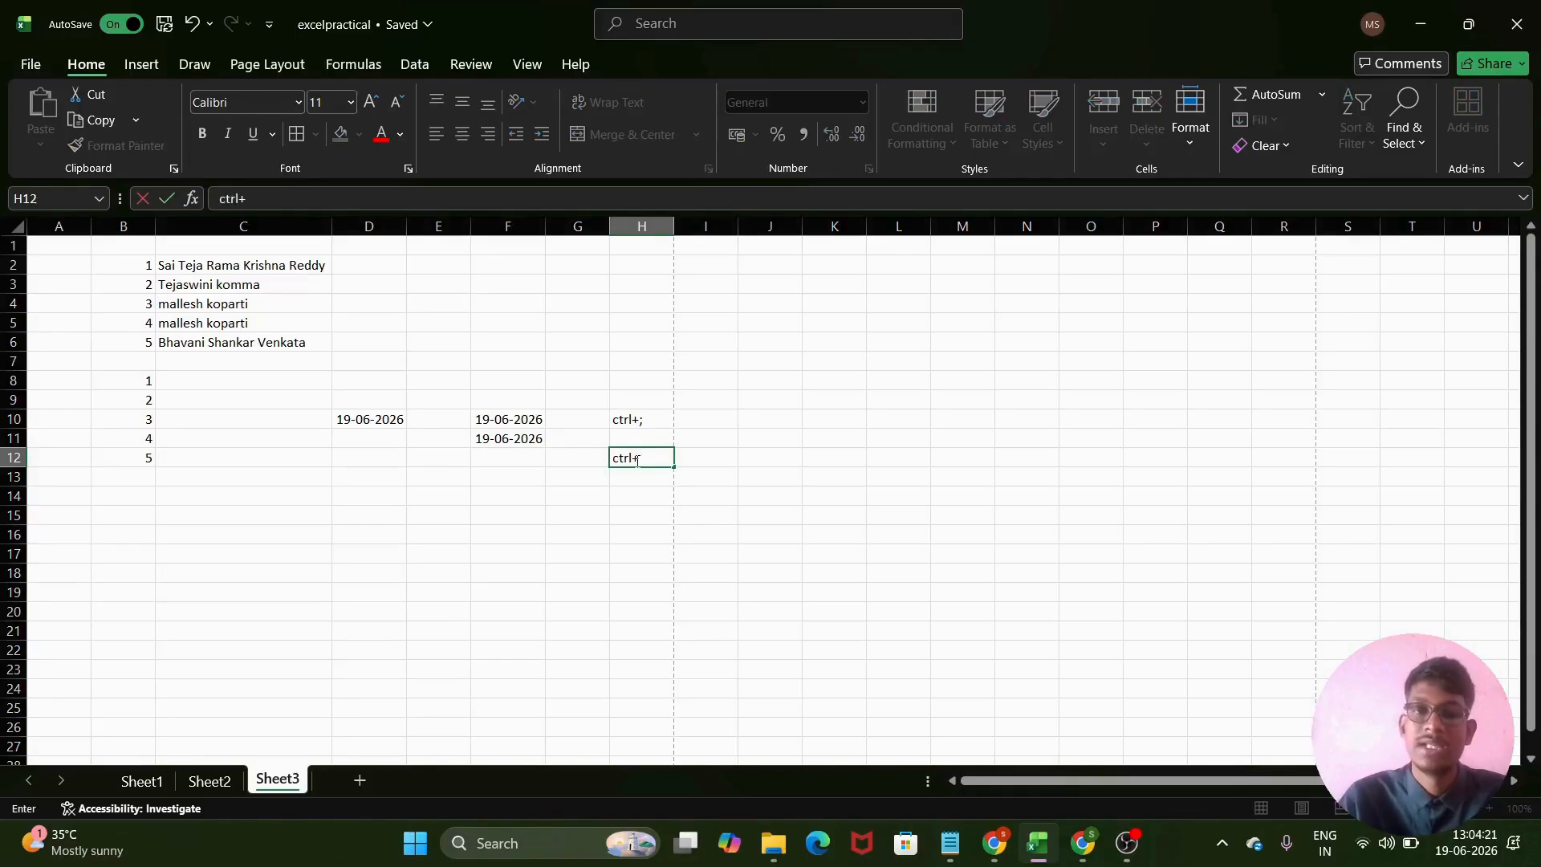
pyautogui.write('shift')
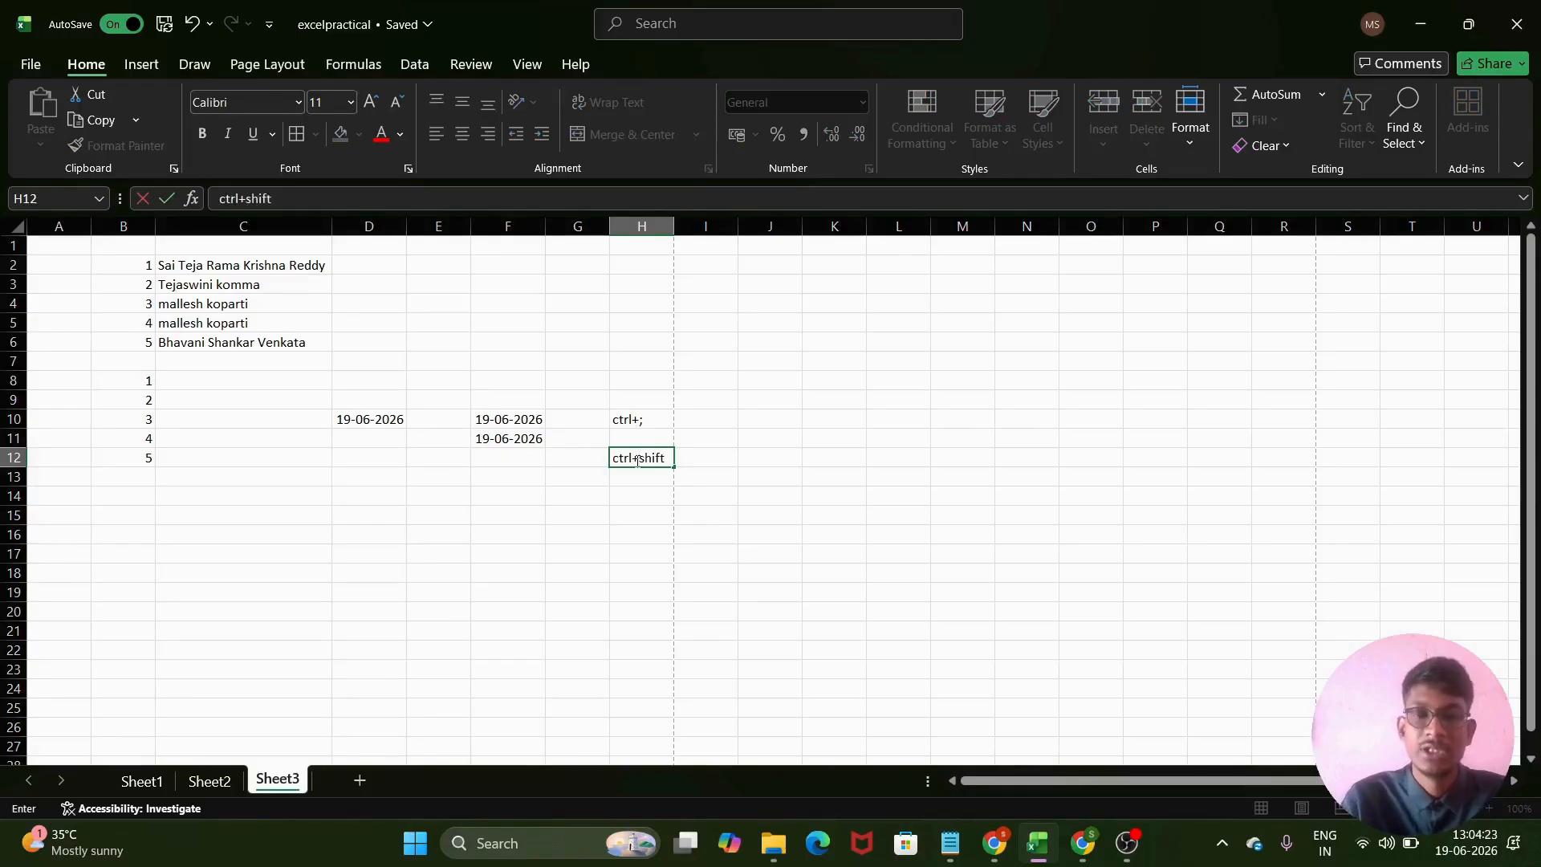
pyautogui.write('+;')
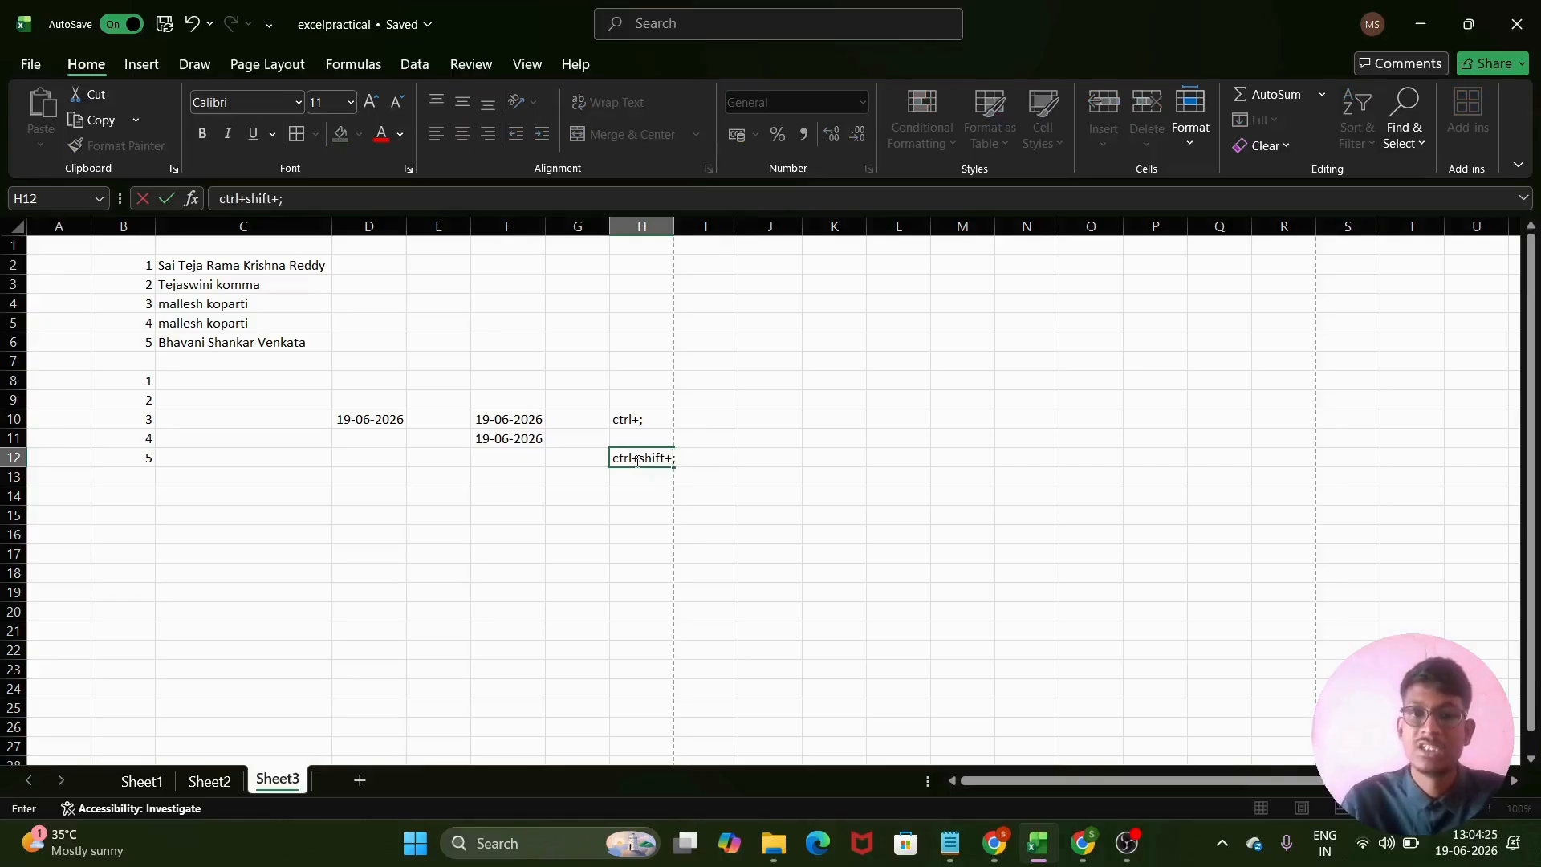
pyautogui.click(696, 228)
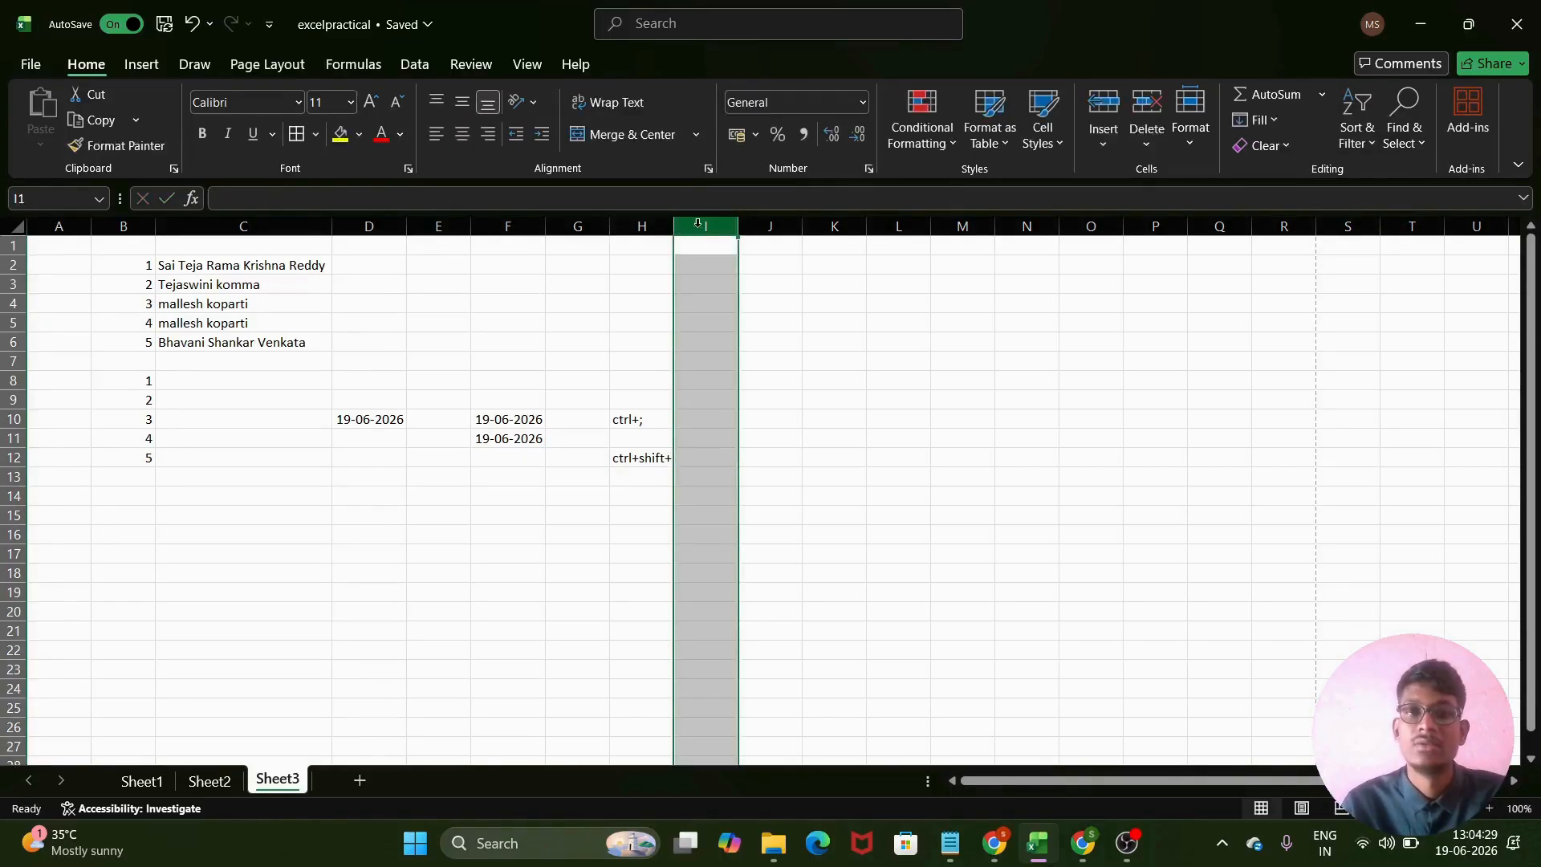
pyautogui.moveTo(675, 228); pyautogui.dragTo(740, 222)
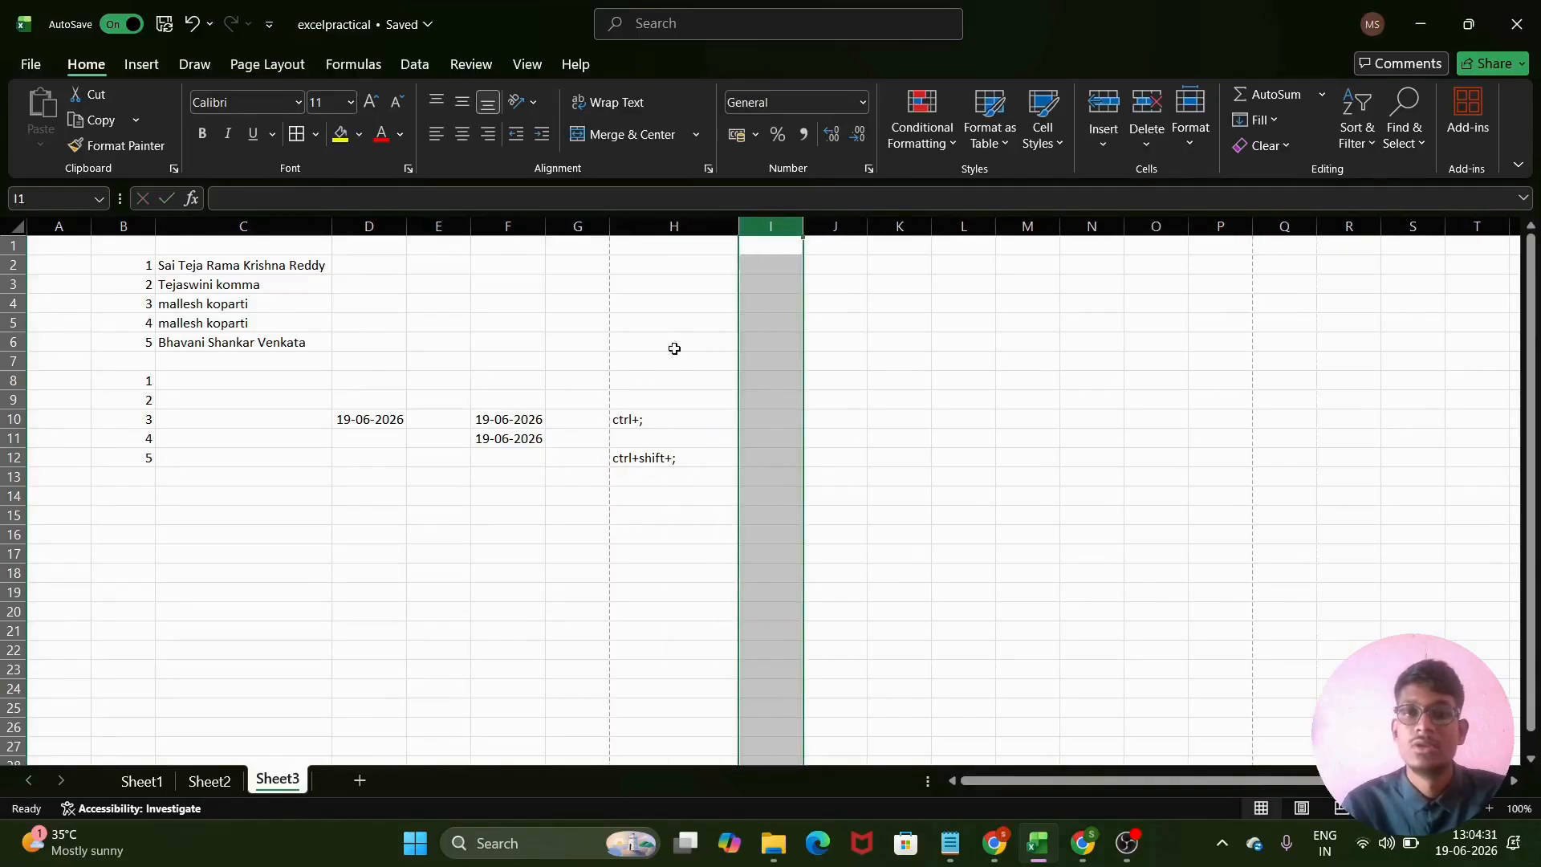
pyautogui.click(679, 454)
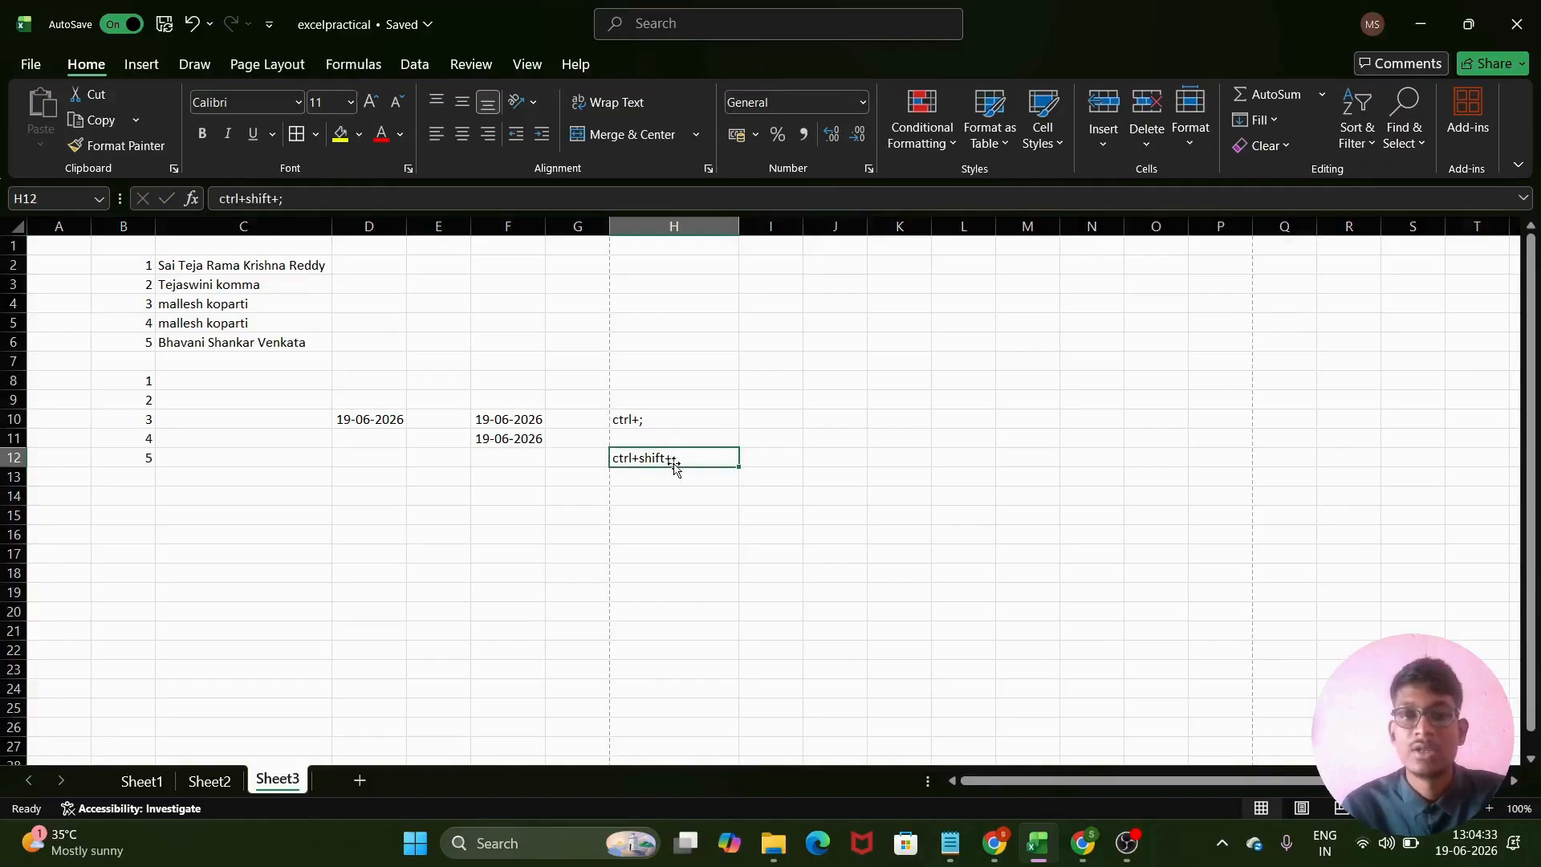
# - Insert the current time 13:04 as a static value in cell F12
pyautogui.click(496, 463)
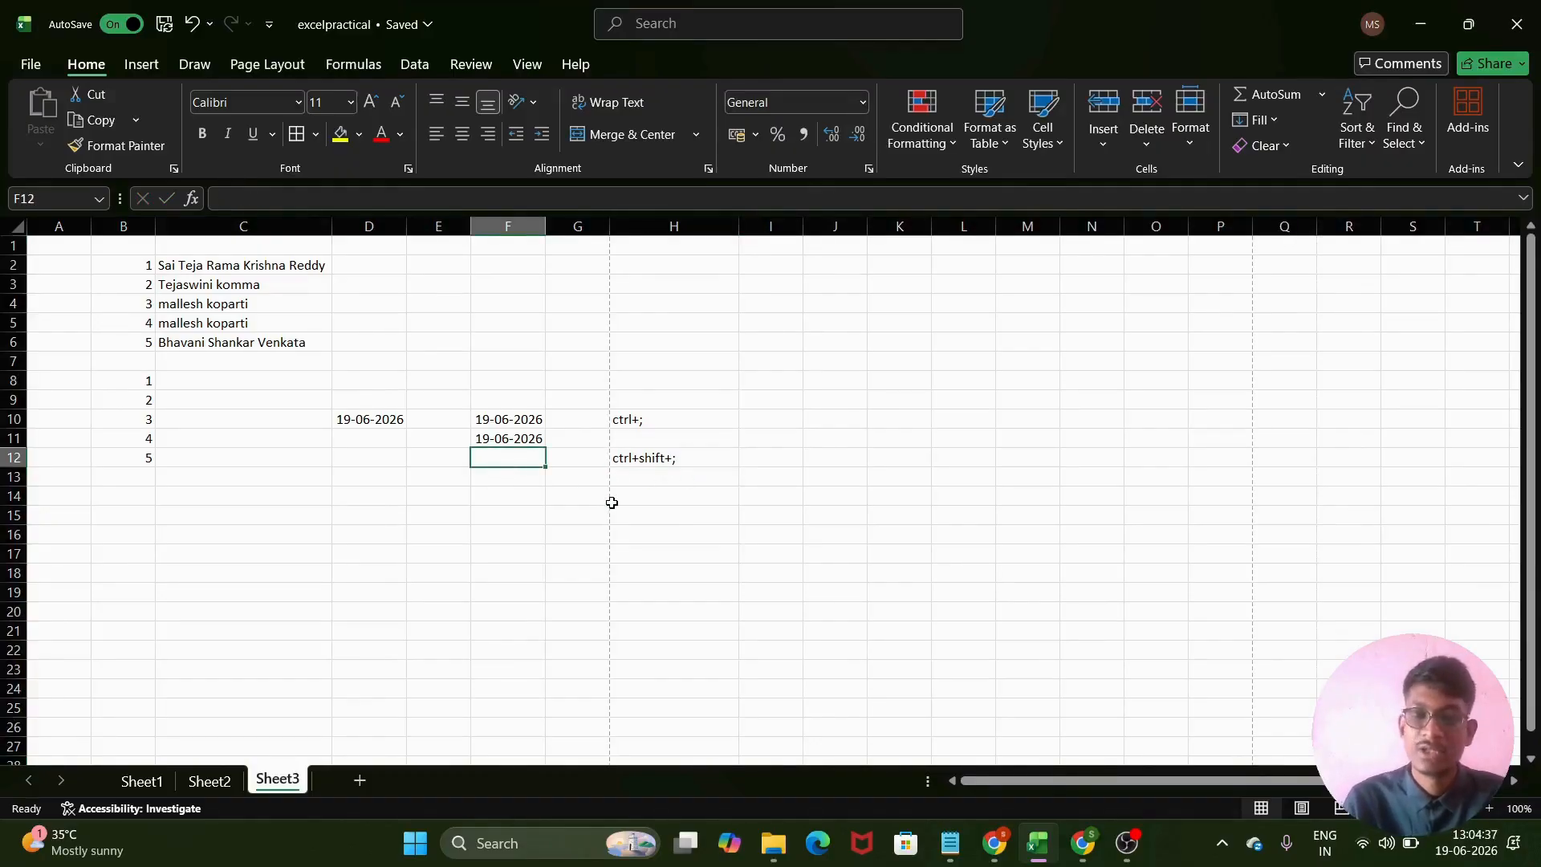
pyautogui.hotkey('ctrl', 'shift', ';')
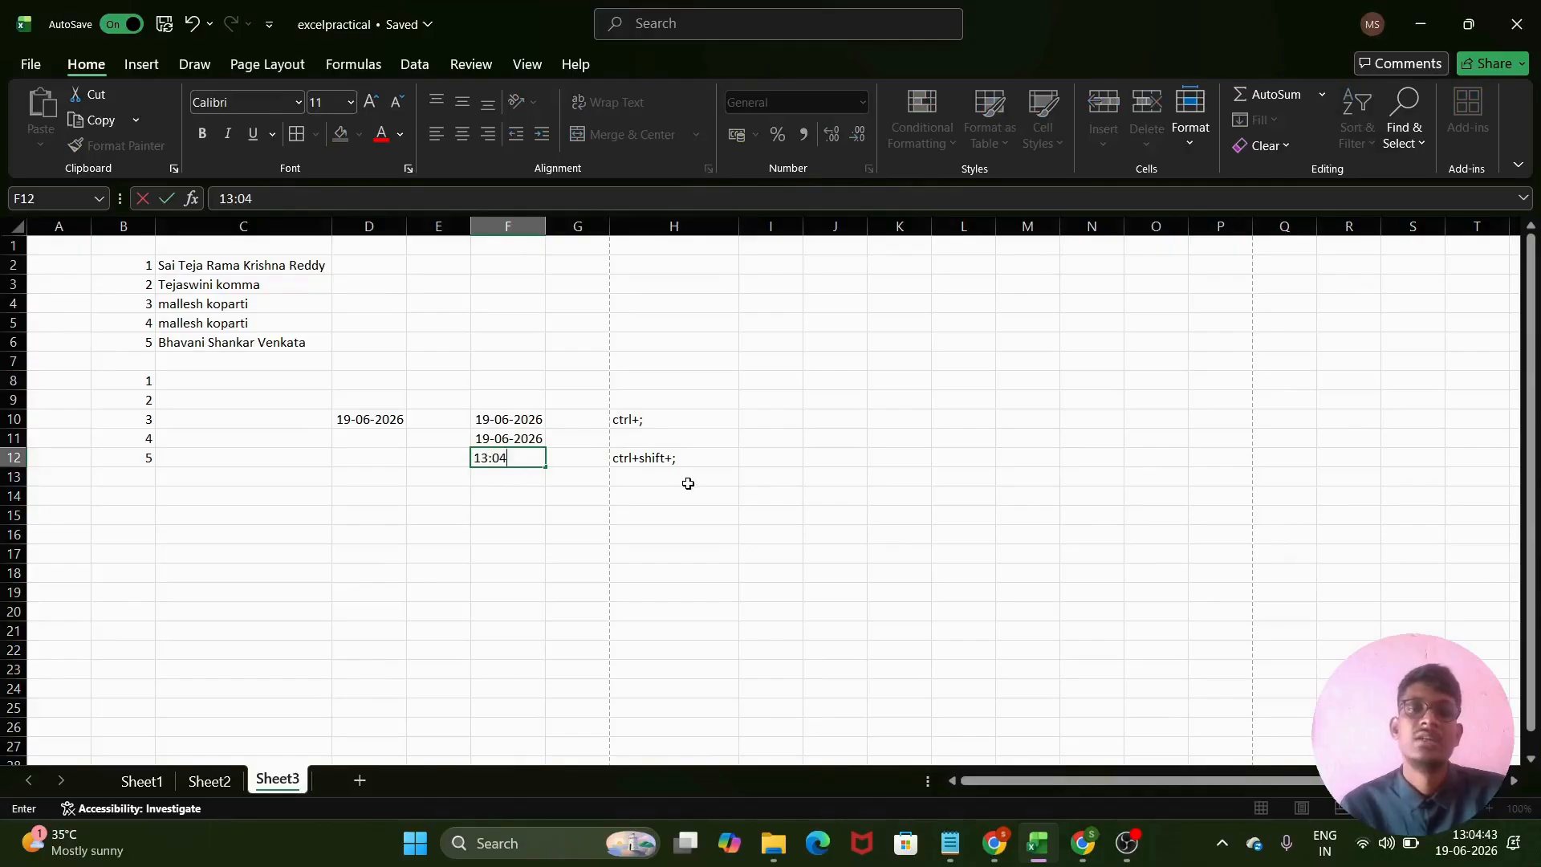
pyautogui.click(658, 462)
pyautogui.click(654, 427)
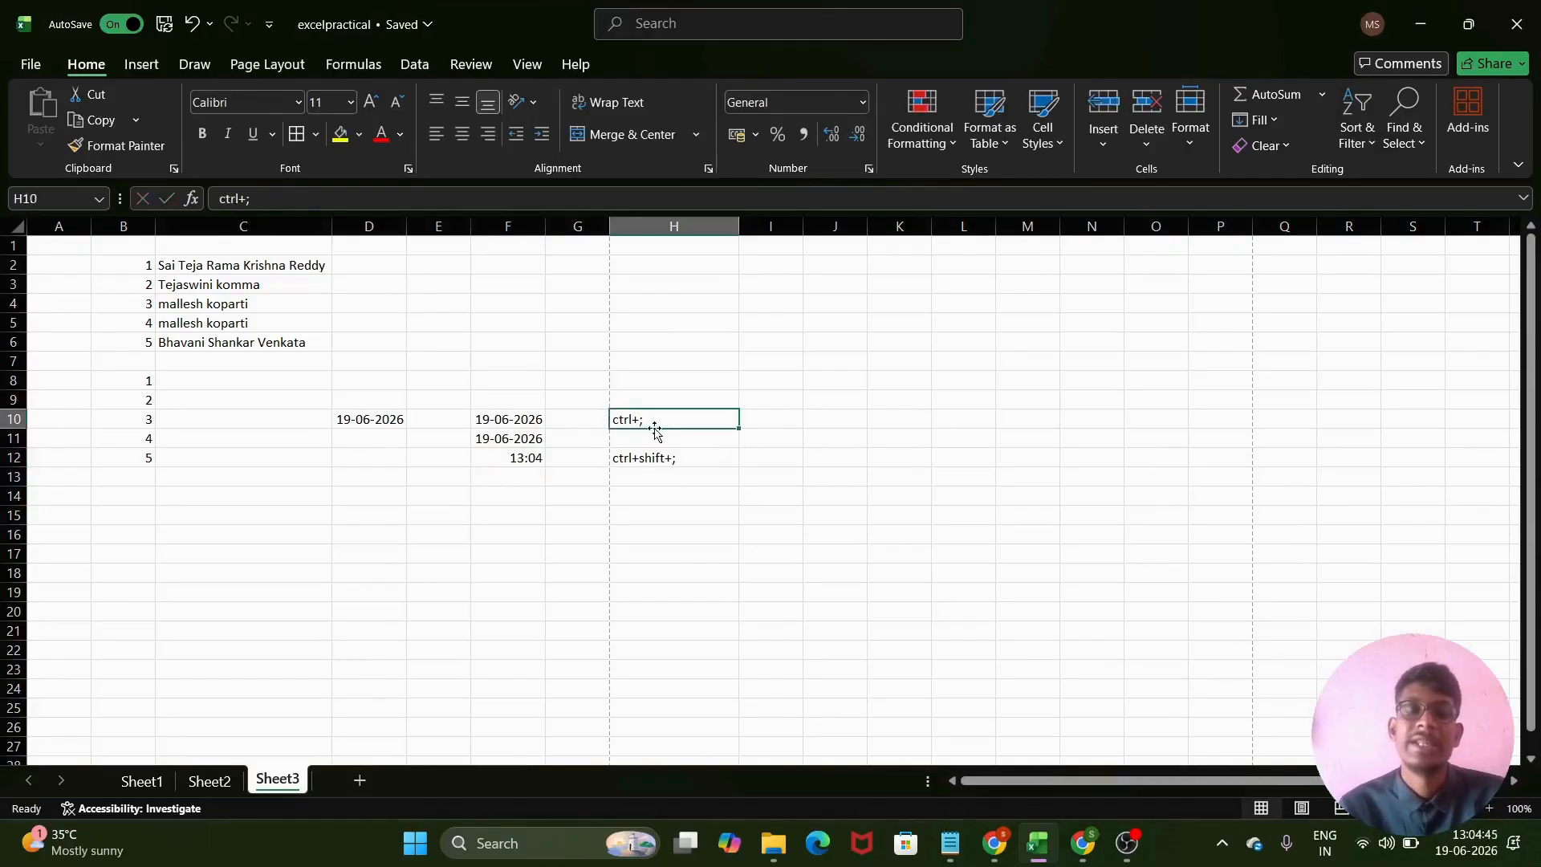
# - Enter the marks 34, 23, 34, 21, 12 under "maths" and 43, 32, 54, 76, 87 under "Eng" in C17:D22
pyautogui.click(485, 476)
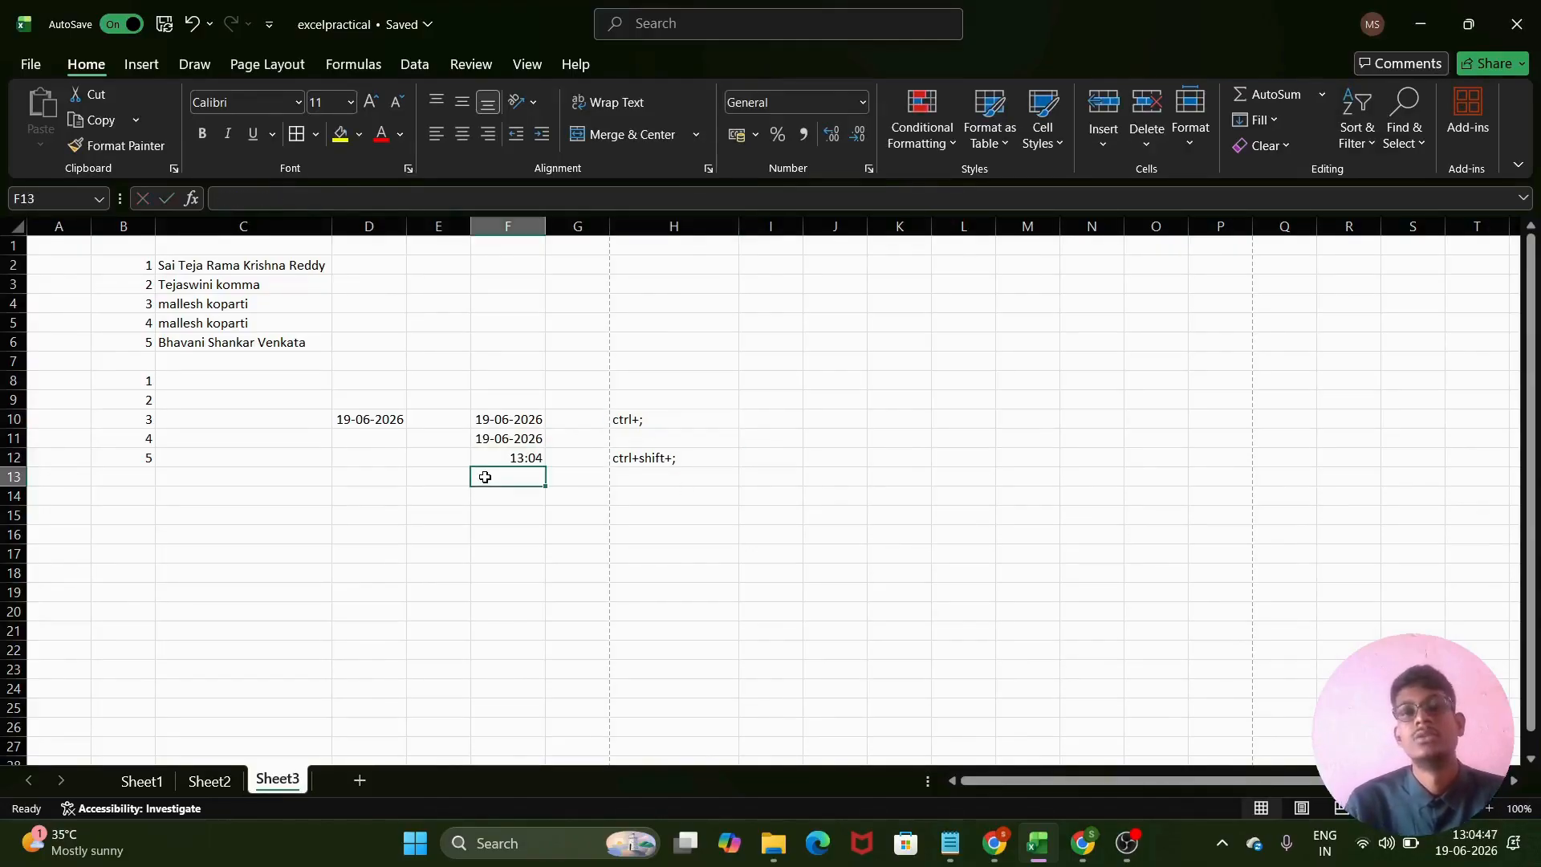
pyautogui.scroll(-3, 484, 477)
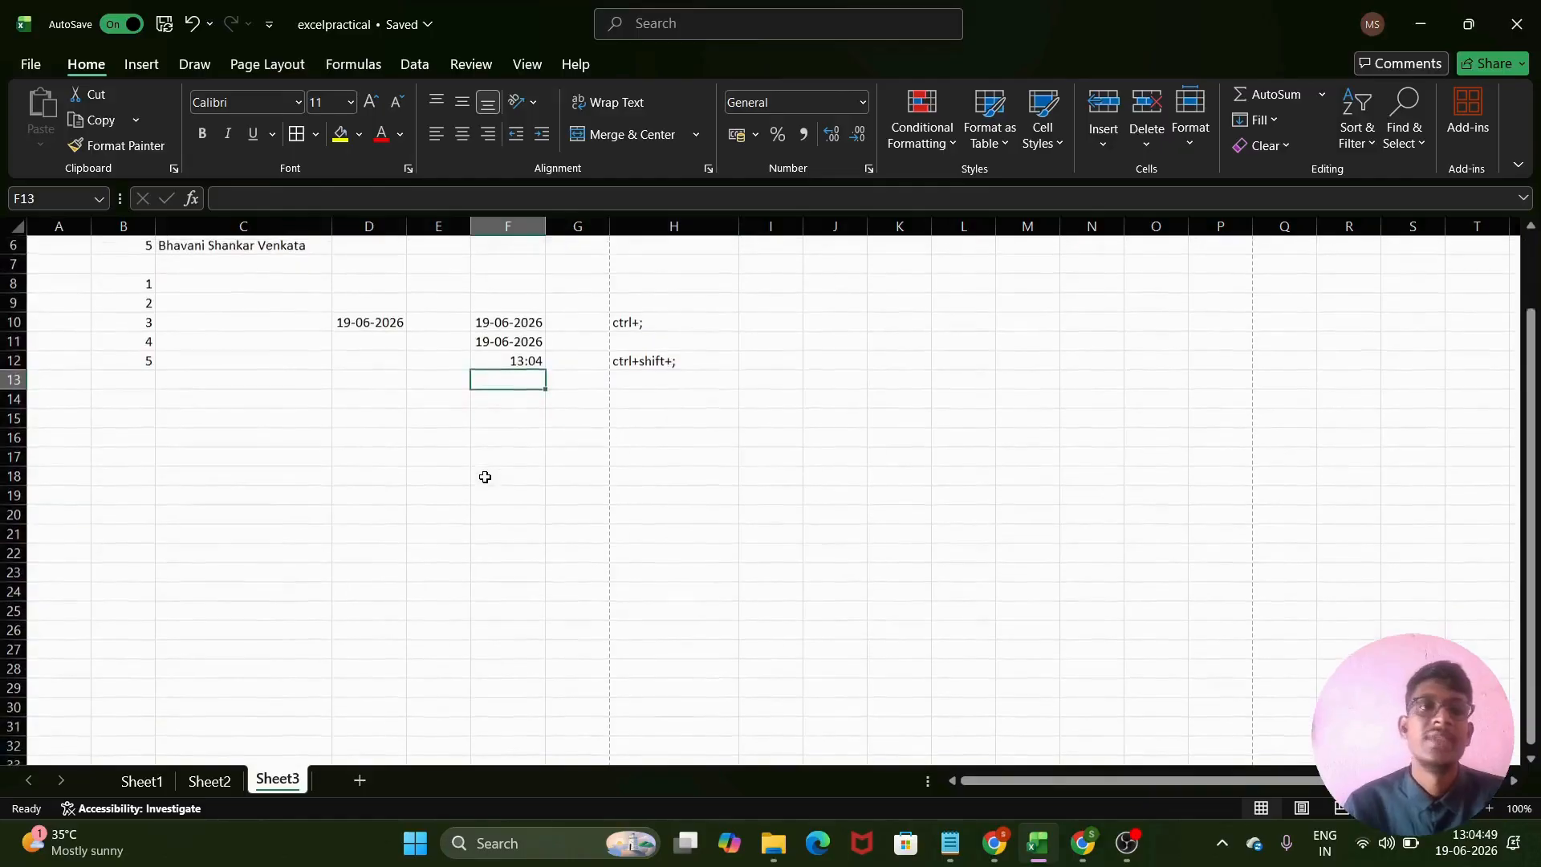
pyautogui.click(181, 401)
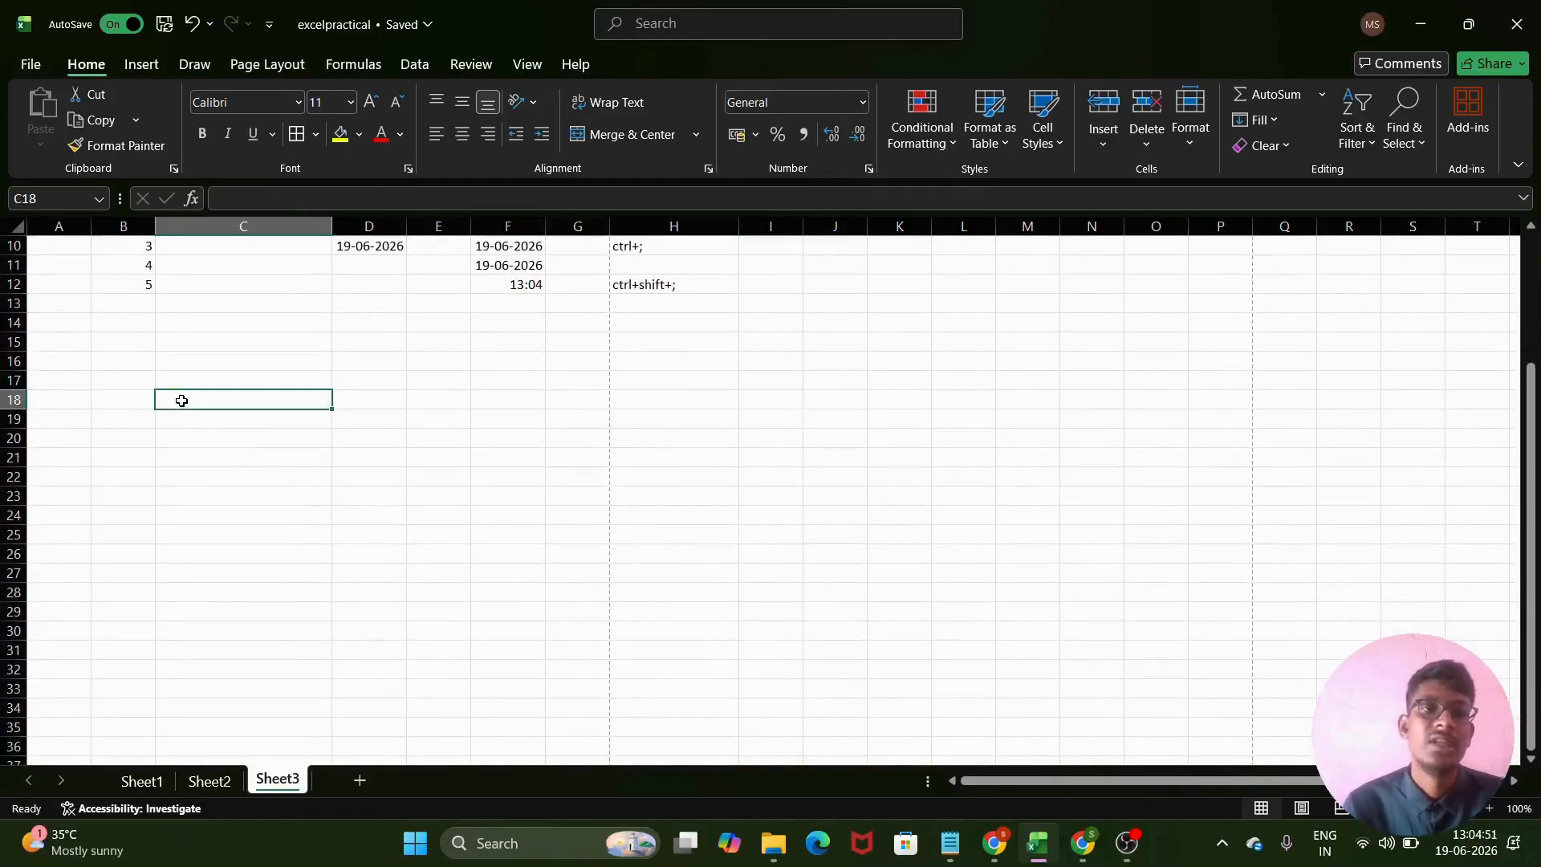
pyautogui.write('34')
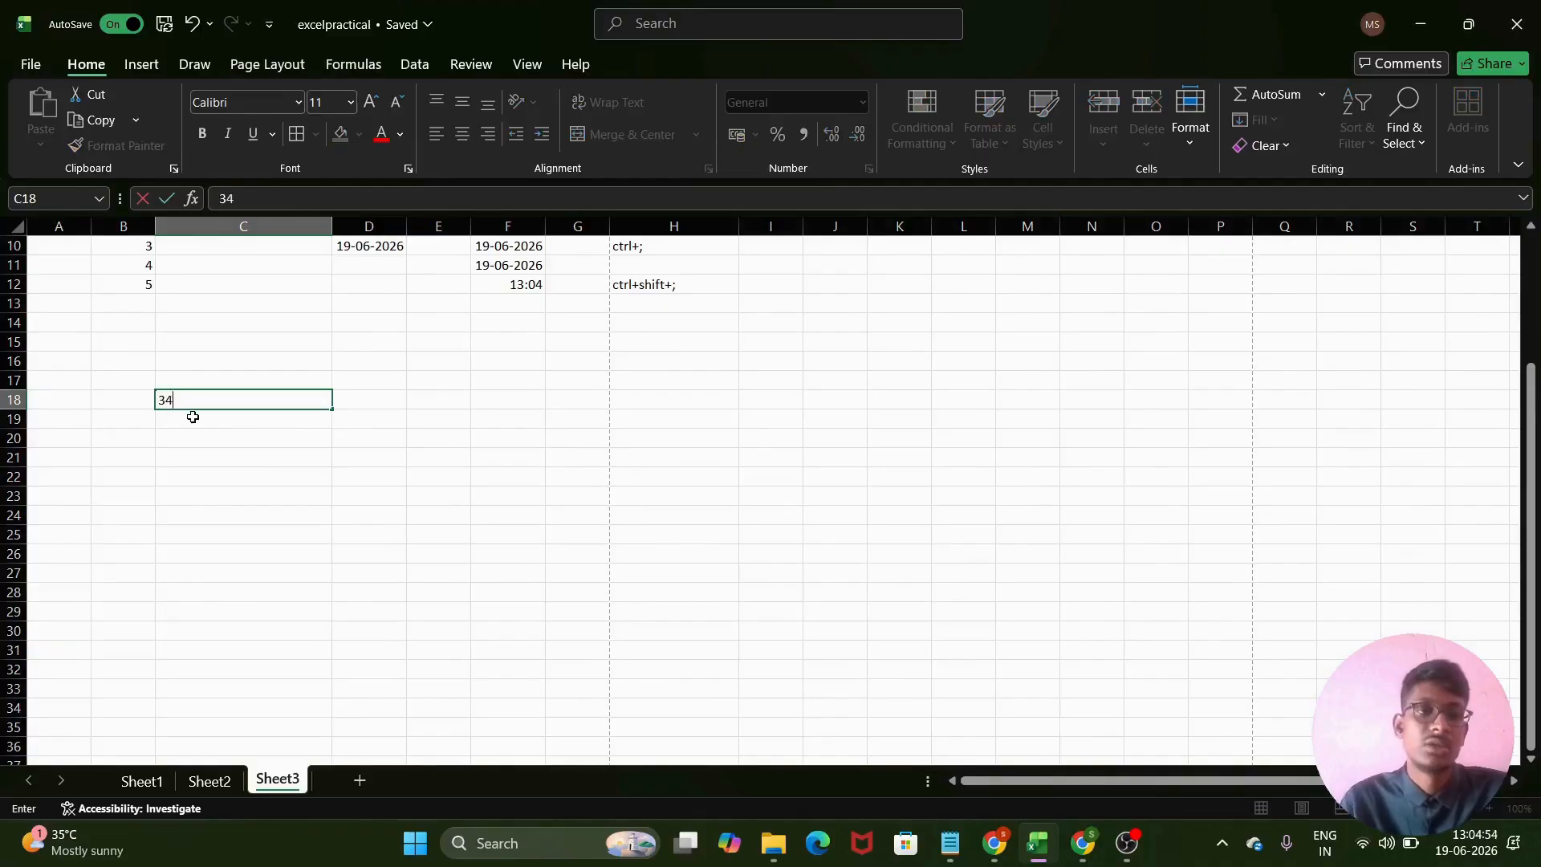
pyautogui.press('Return')
pyautogui.write('23')
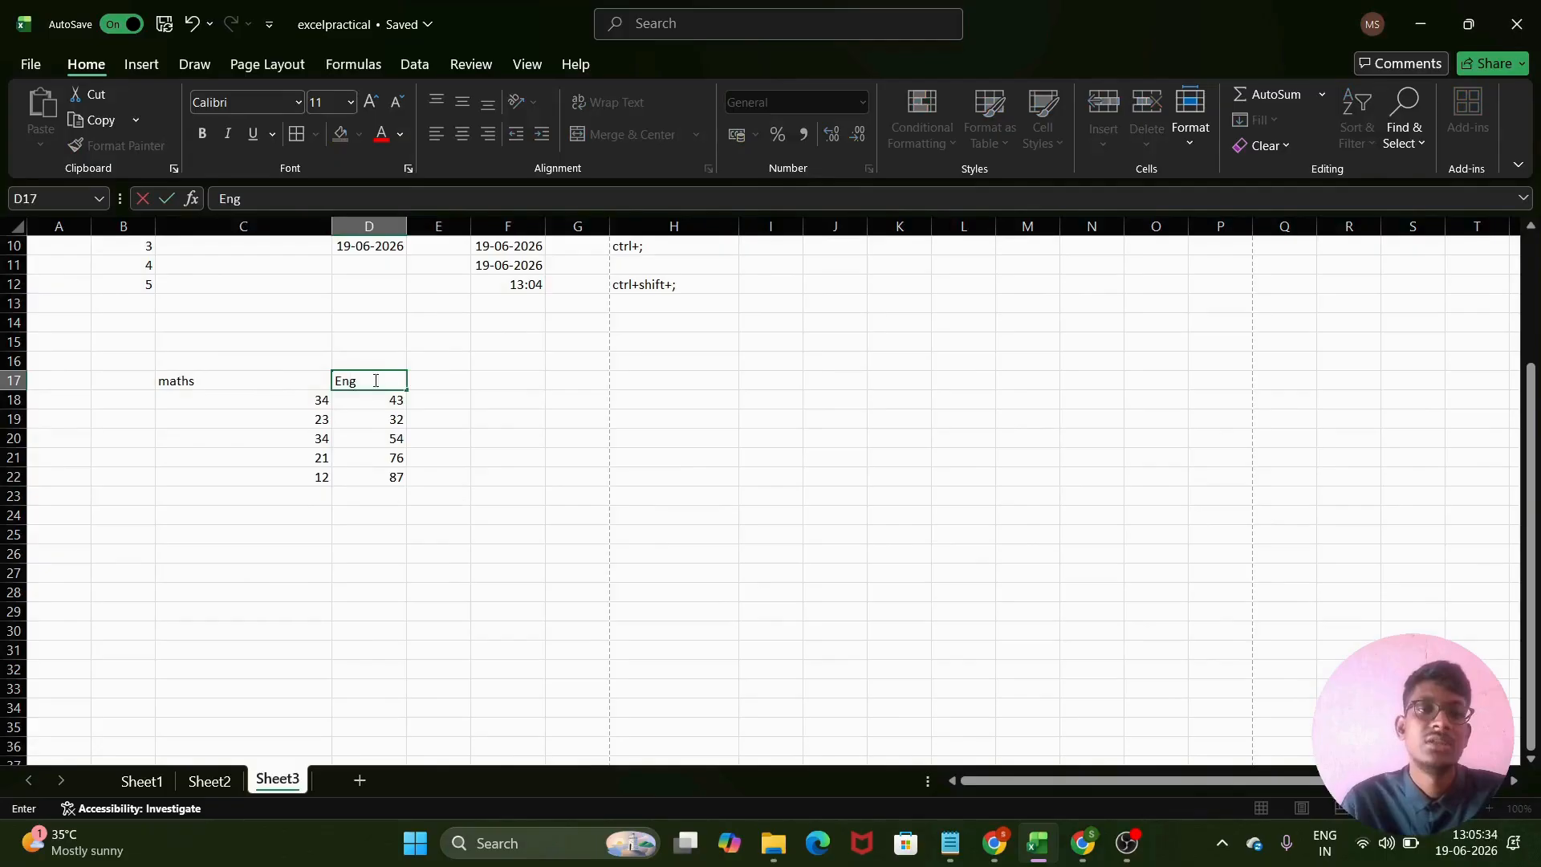
pyautogui.click(376, 380)
pyautogui.write('Eng')
# - Right-align the "Eng" and "maths" headings in cells D17 and C17
pyautogui.click(312, 377)
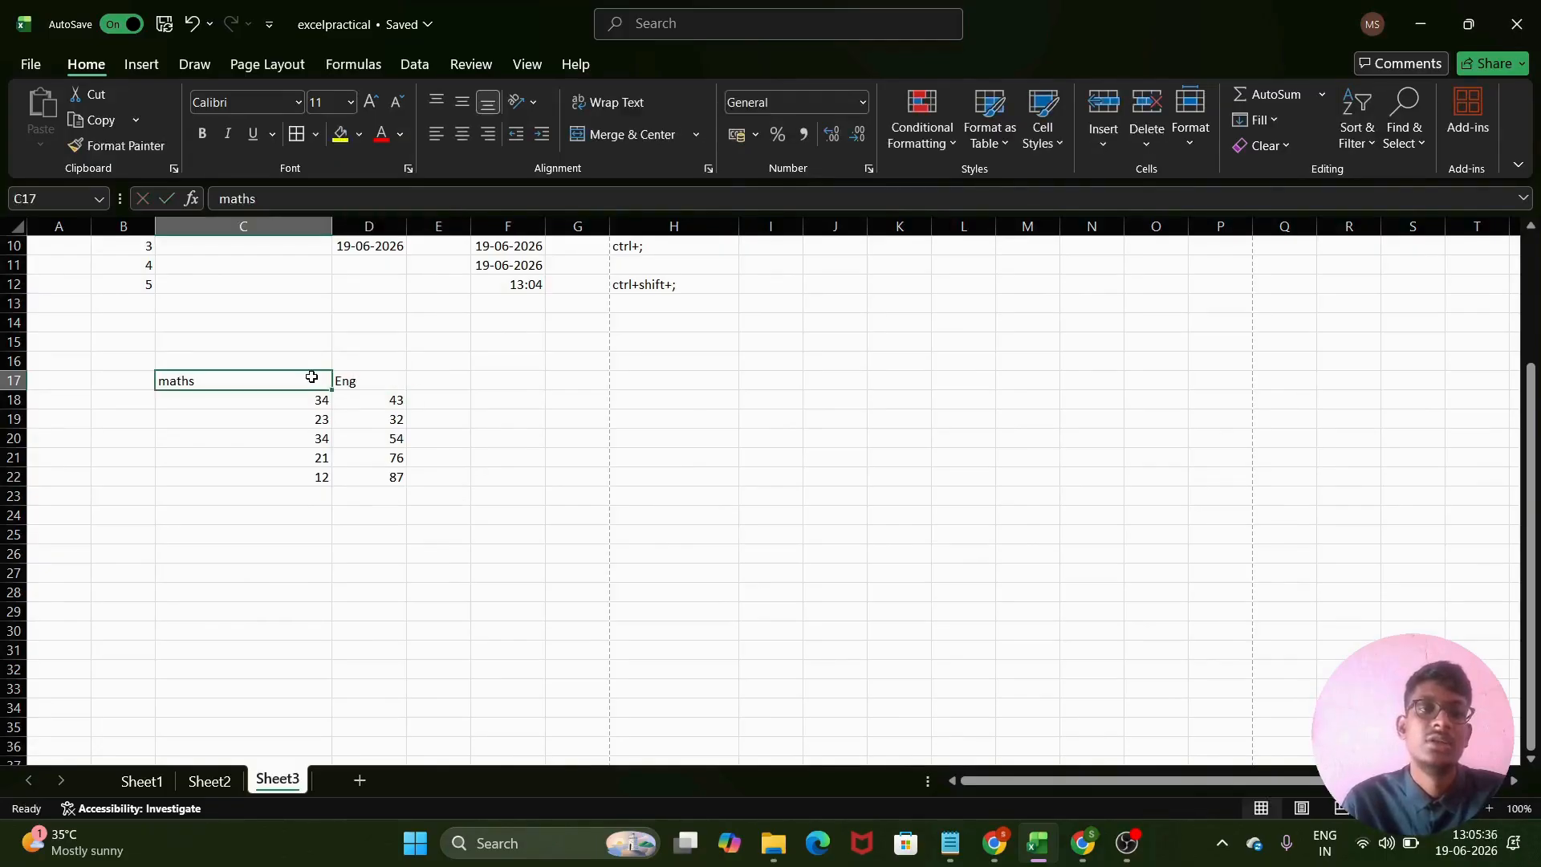
pyautogui.click(367, 385)
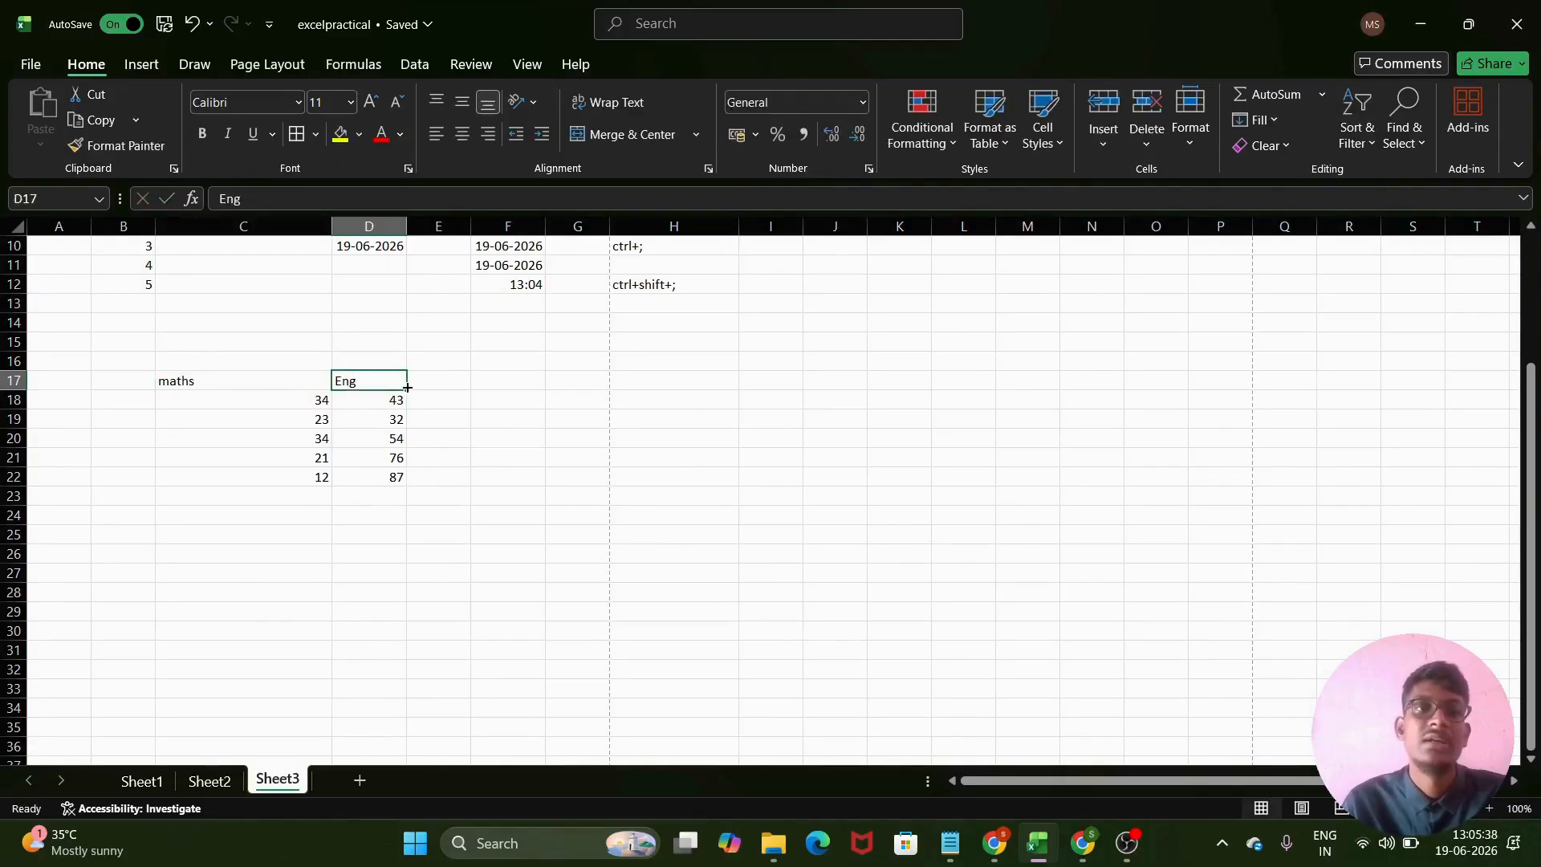
pyautogui.click(489, 137)
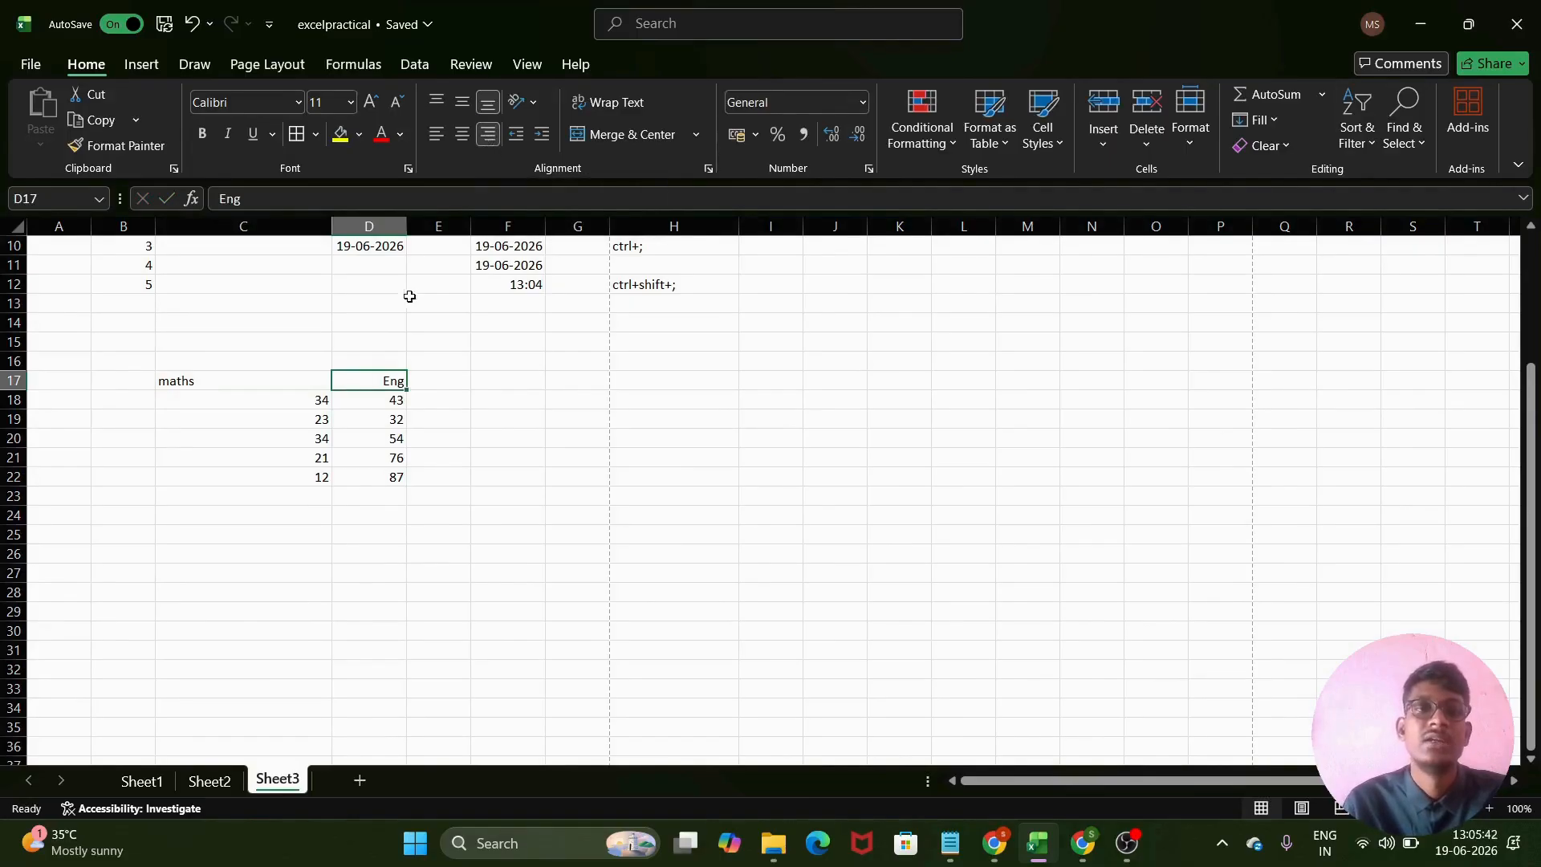
pyautogui.click(214, 383)
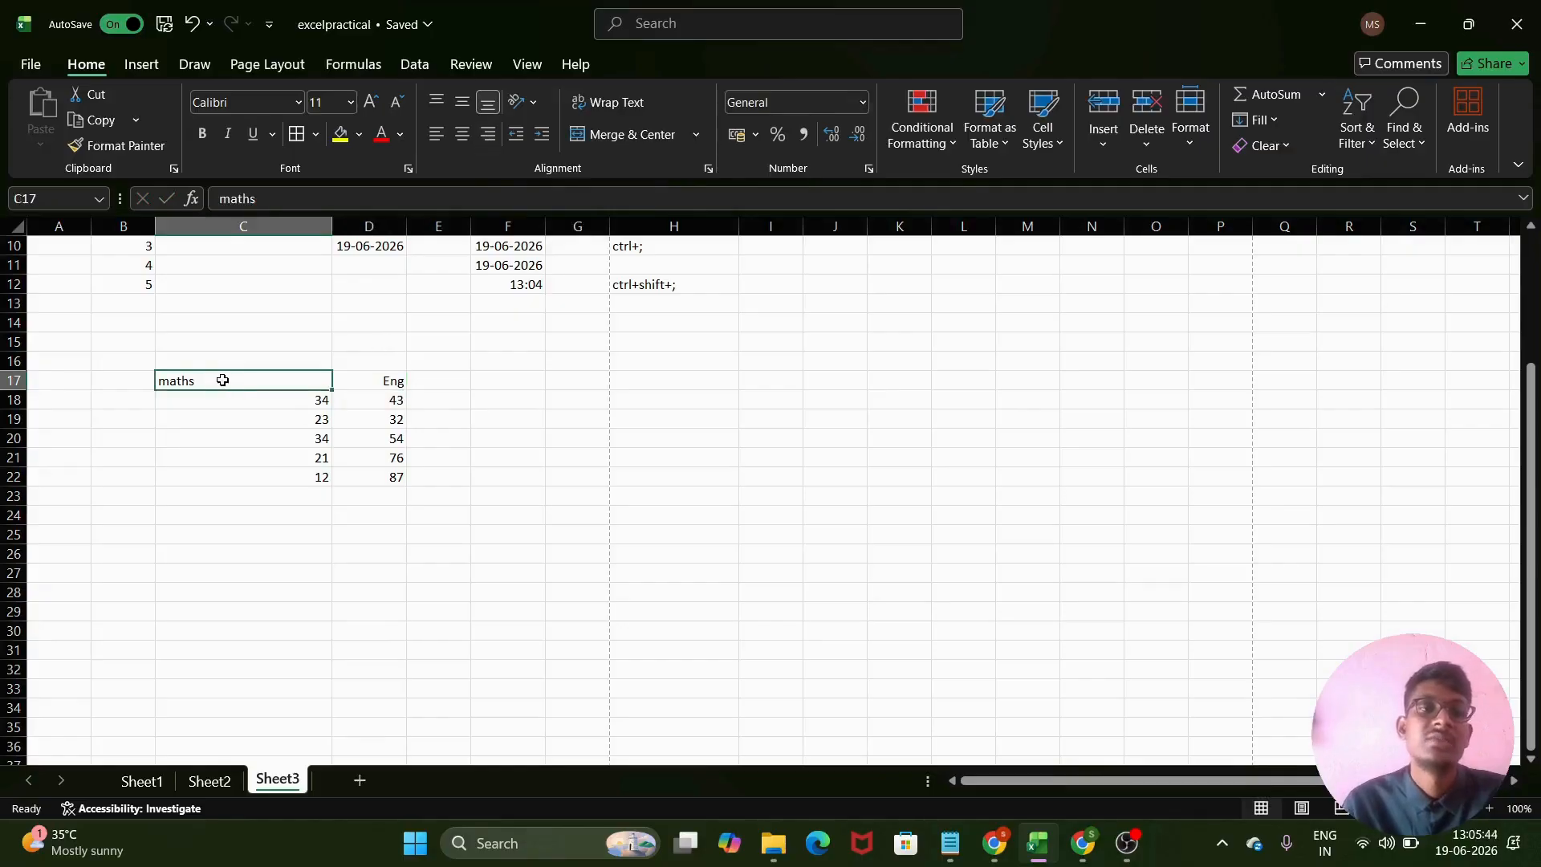
pyautogui.click(487, 135)
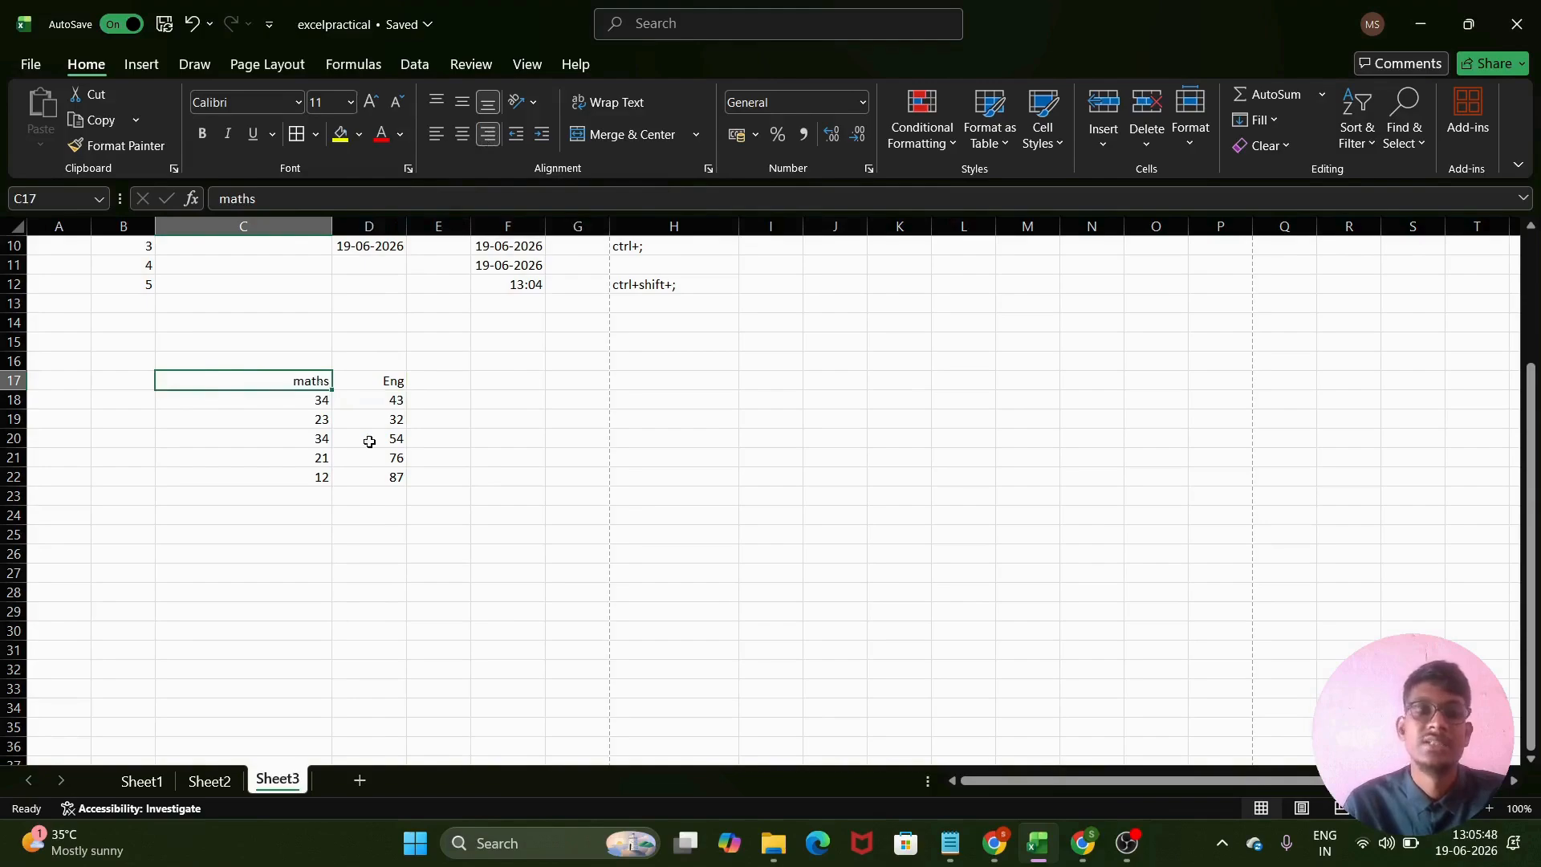
# - Add AutoSum totals for both marks columns in row 23 and undo them
pyautogui.click(389, 463)
pyautogui.moveTo(299, 402); pyautogui.dragTo(382, 508)
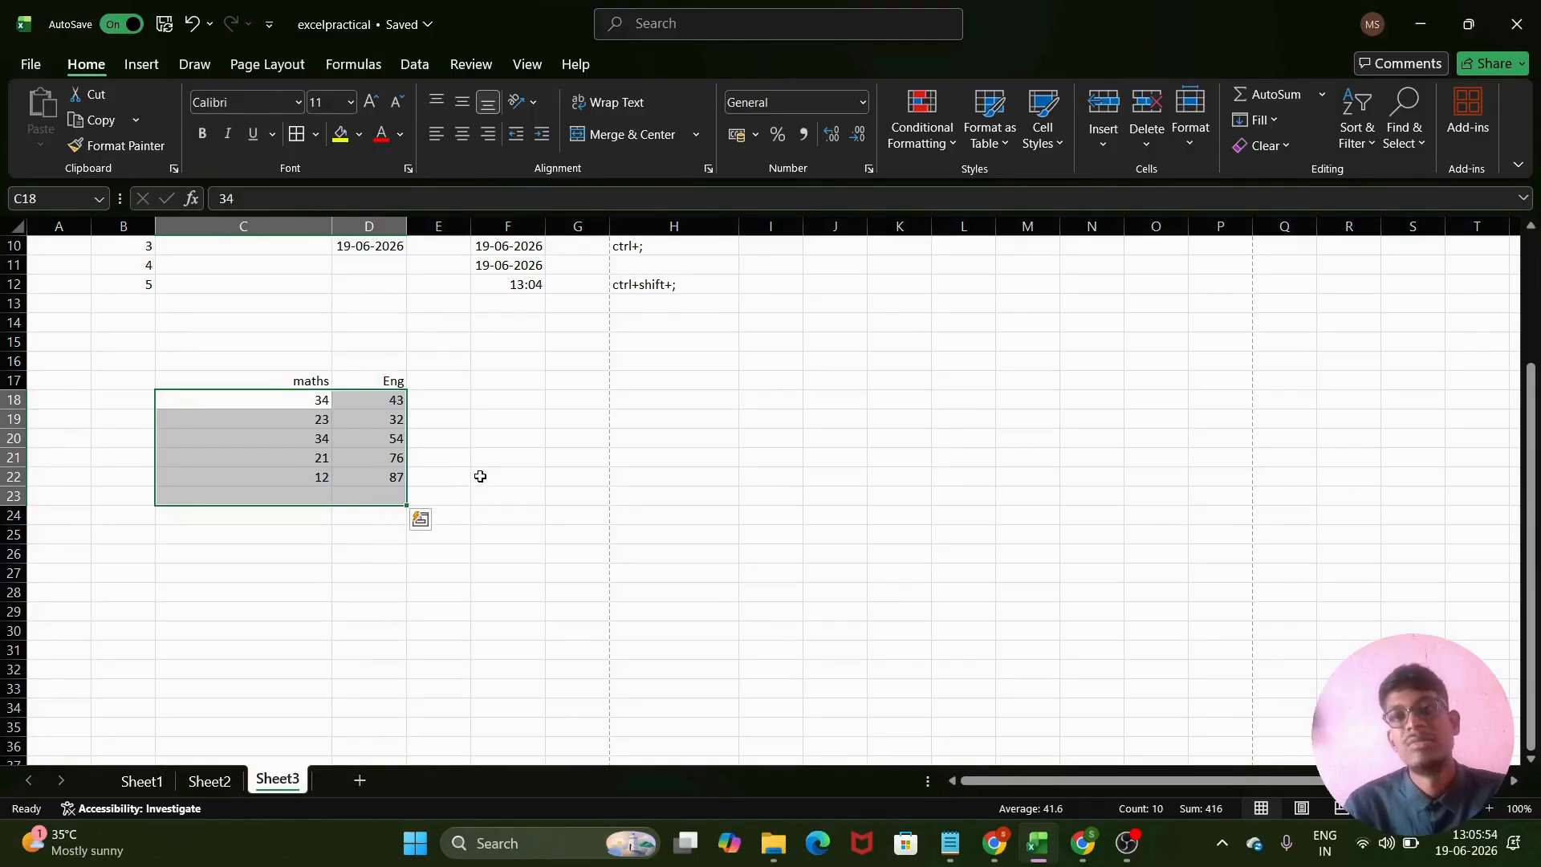
pyautogui.click(1322, 95)
pyautogui.click(1295, 125)
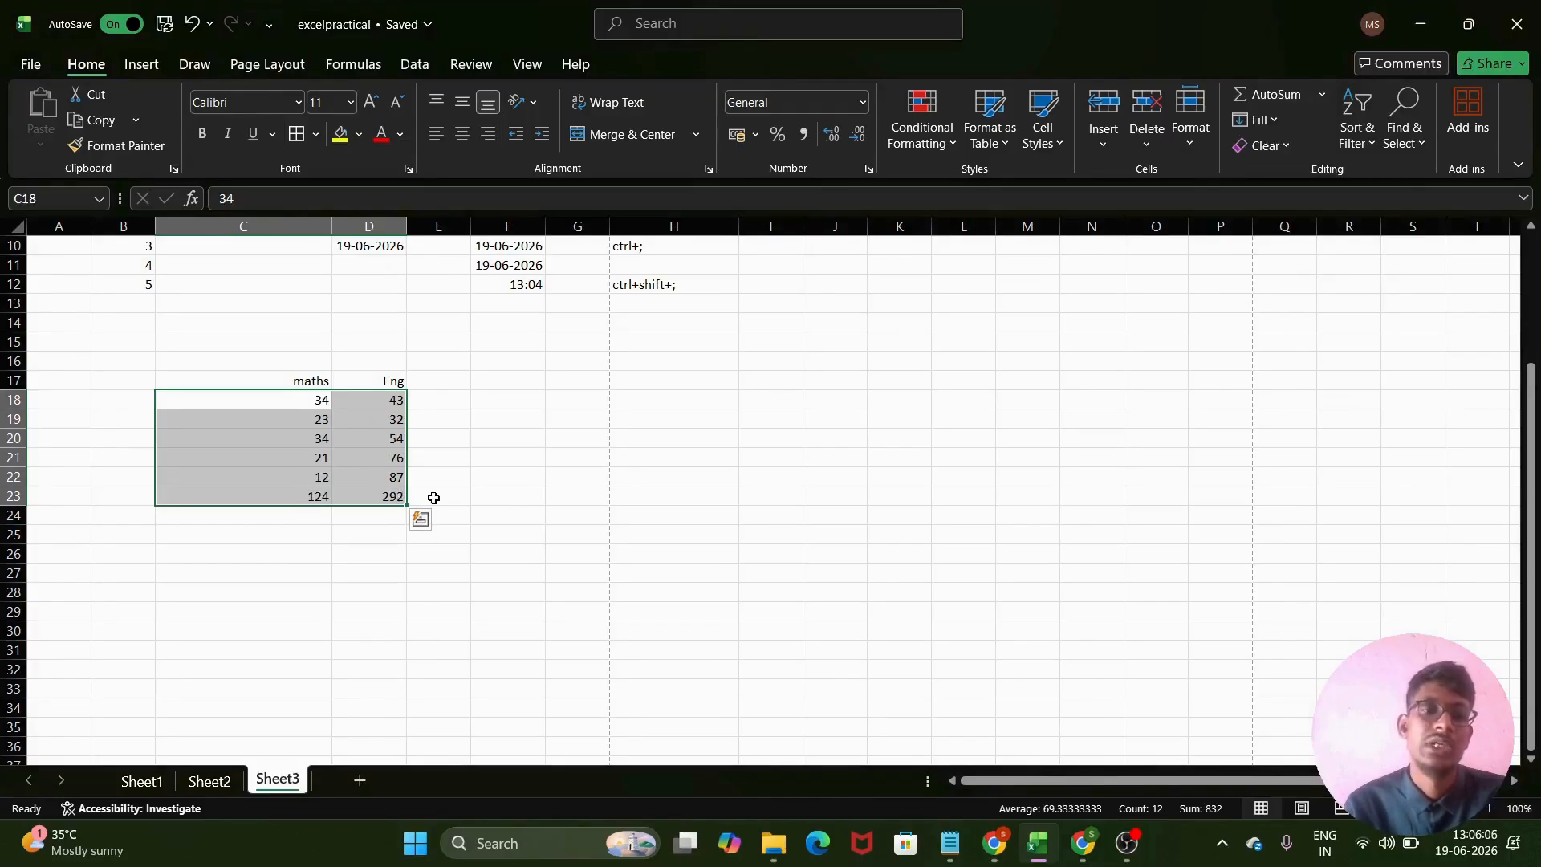
pyautogui.hotkey('ctrl', 'z')
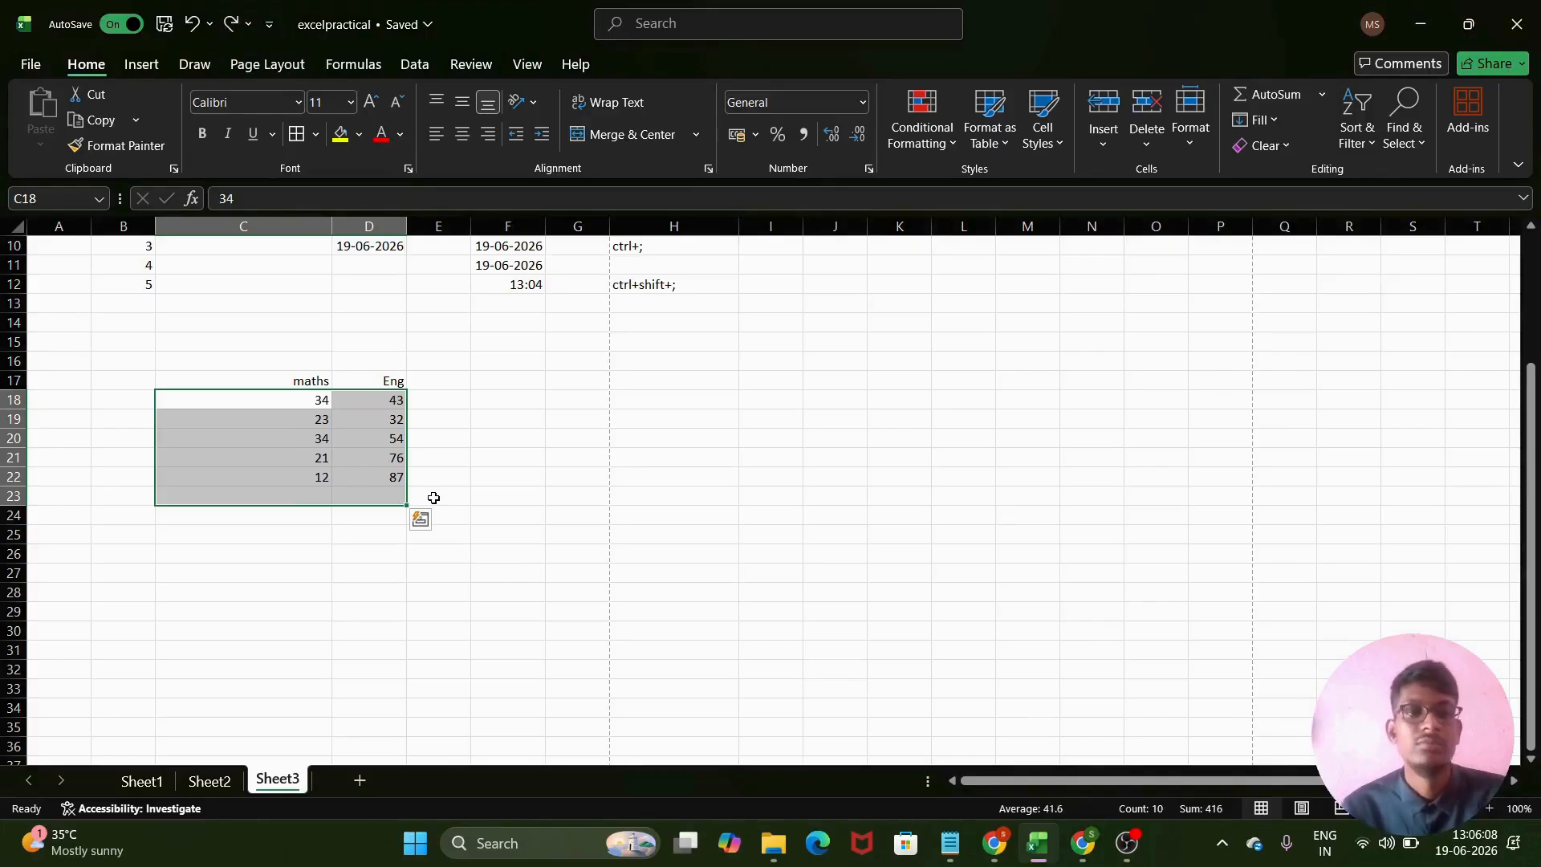
pyautogui.click(434, 498)
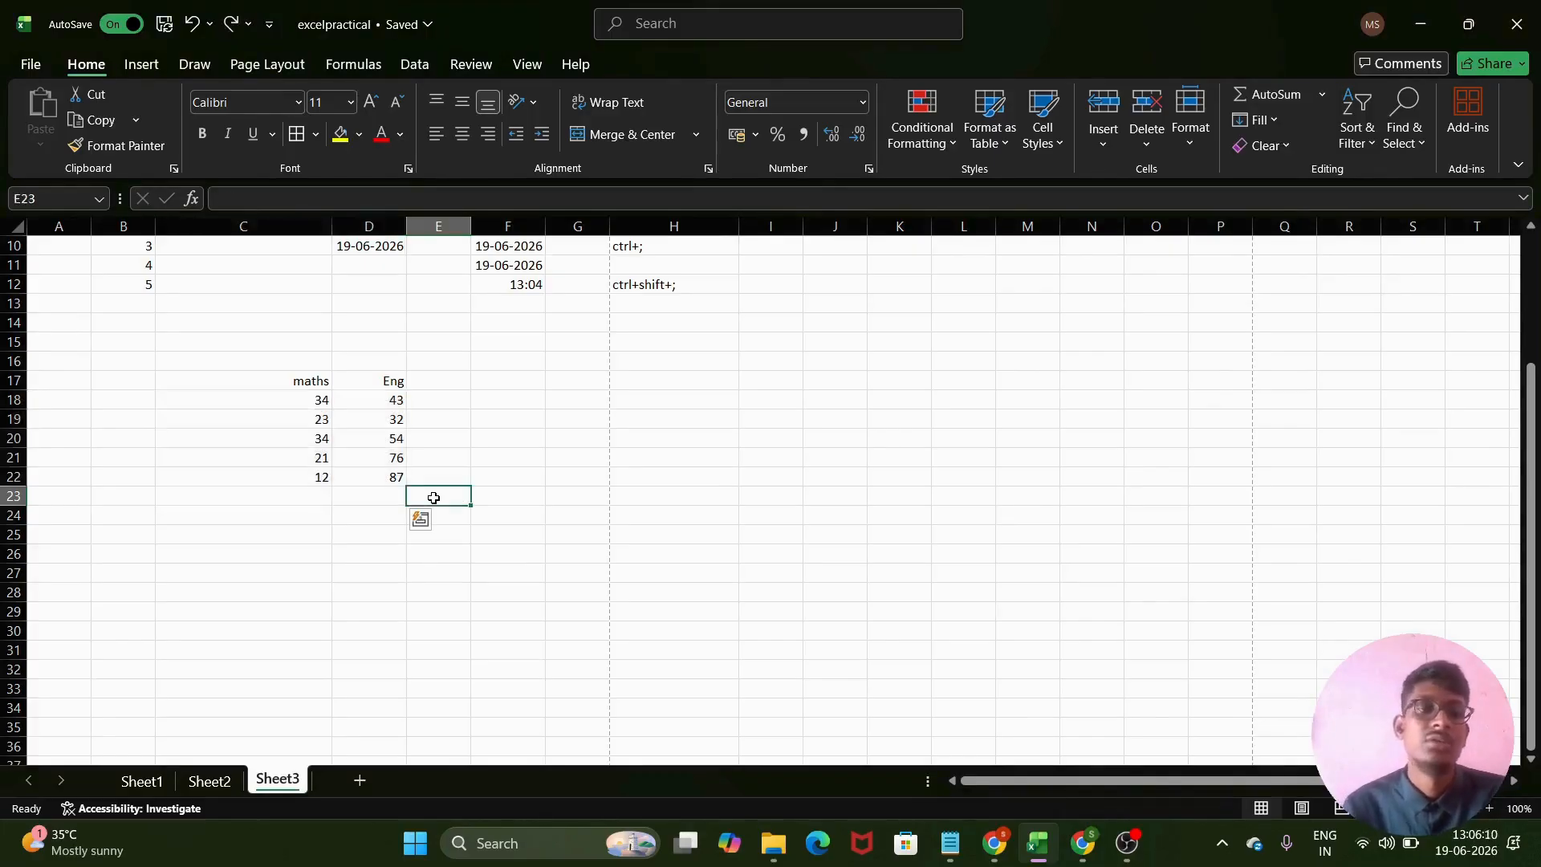
# - Sum the maths and Eng marks into C23 and D23 with AutoSum and enter the note "Alt+=" in cell F23
pyautogui.moveTo(290, 399); pyautogui.dragTo(387, 492)
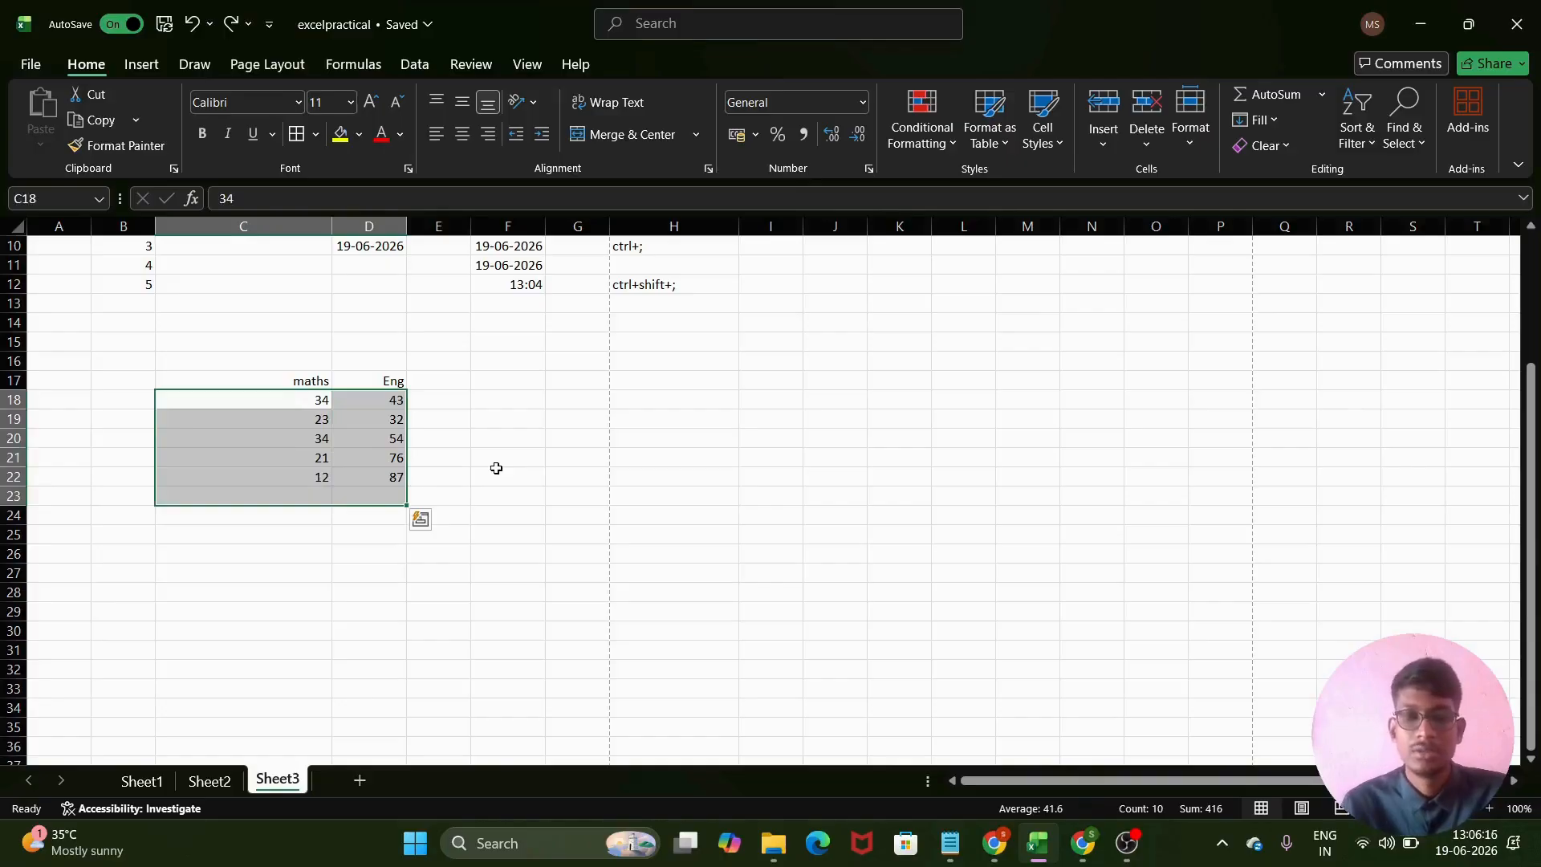
pyautogui.hotkey('alt', '=')
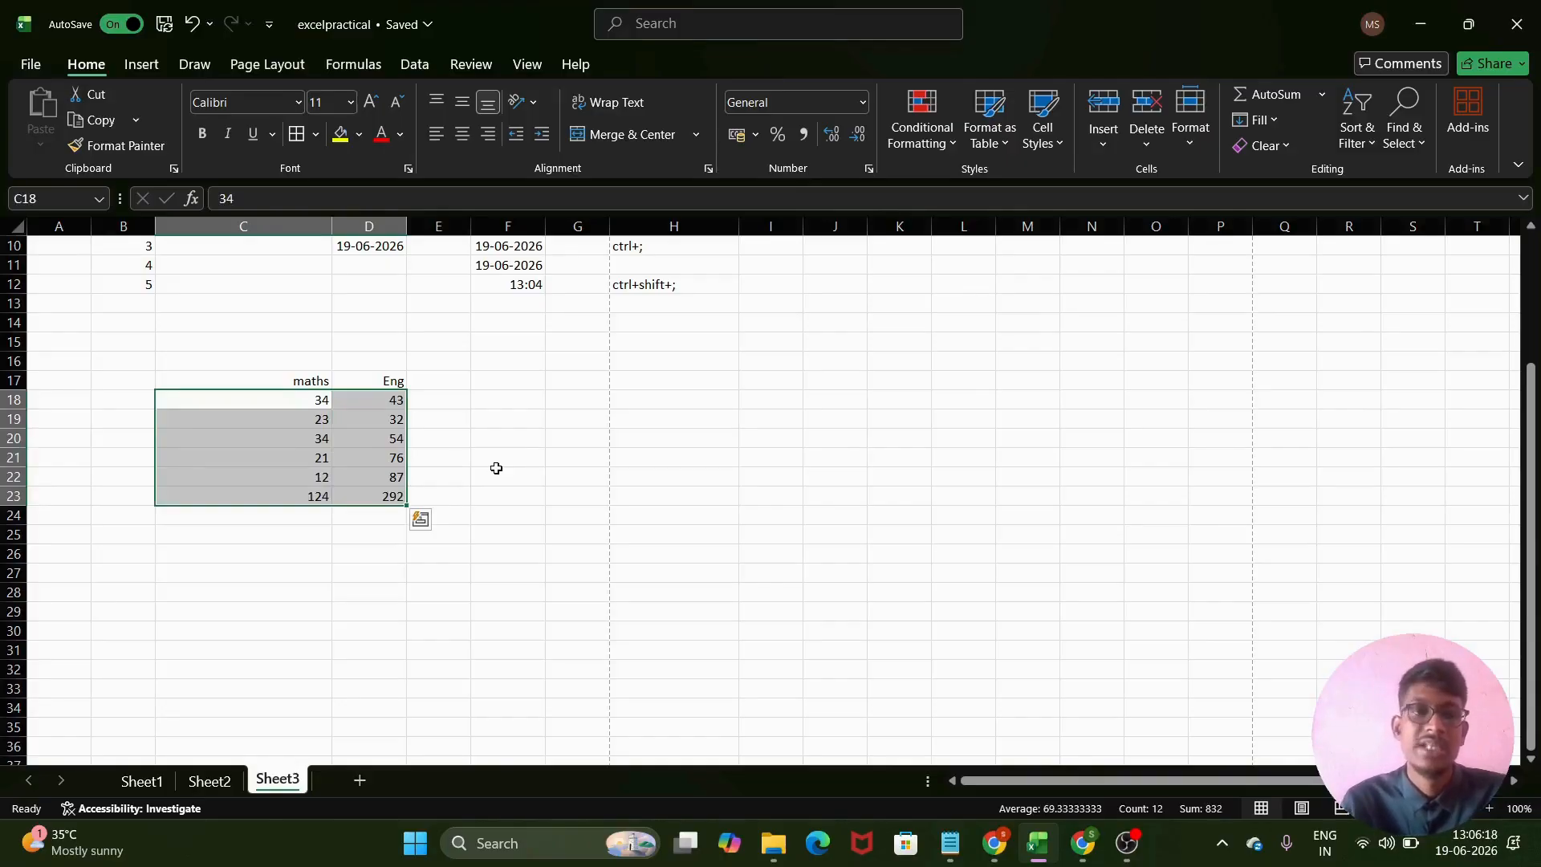
pyautogui.click(526, 493)
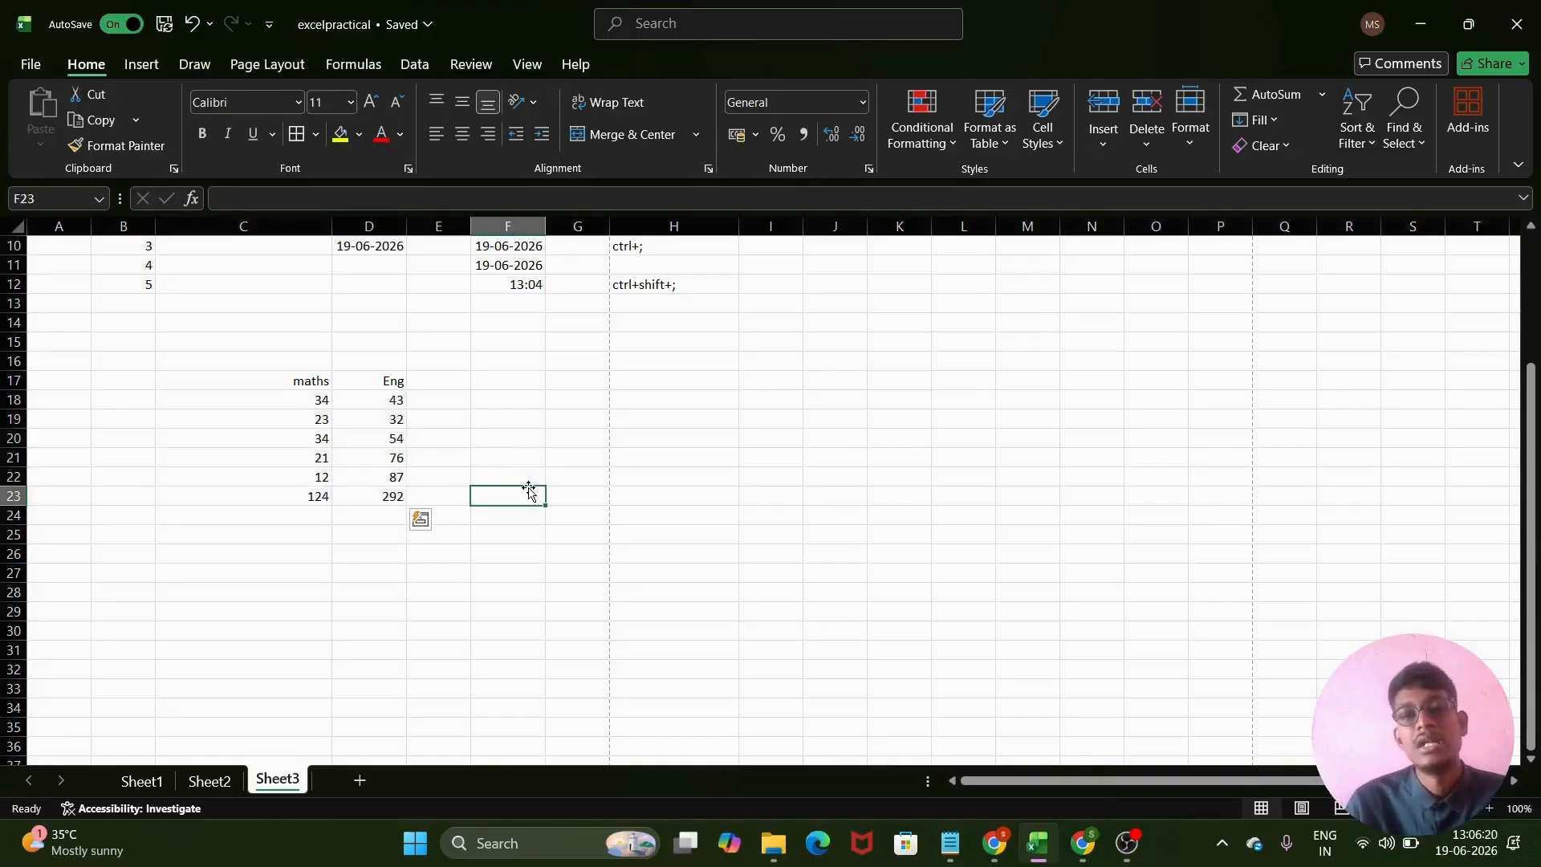
pyautogui.write('A')
pyautogui.write('lt+=')
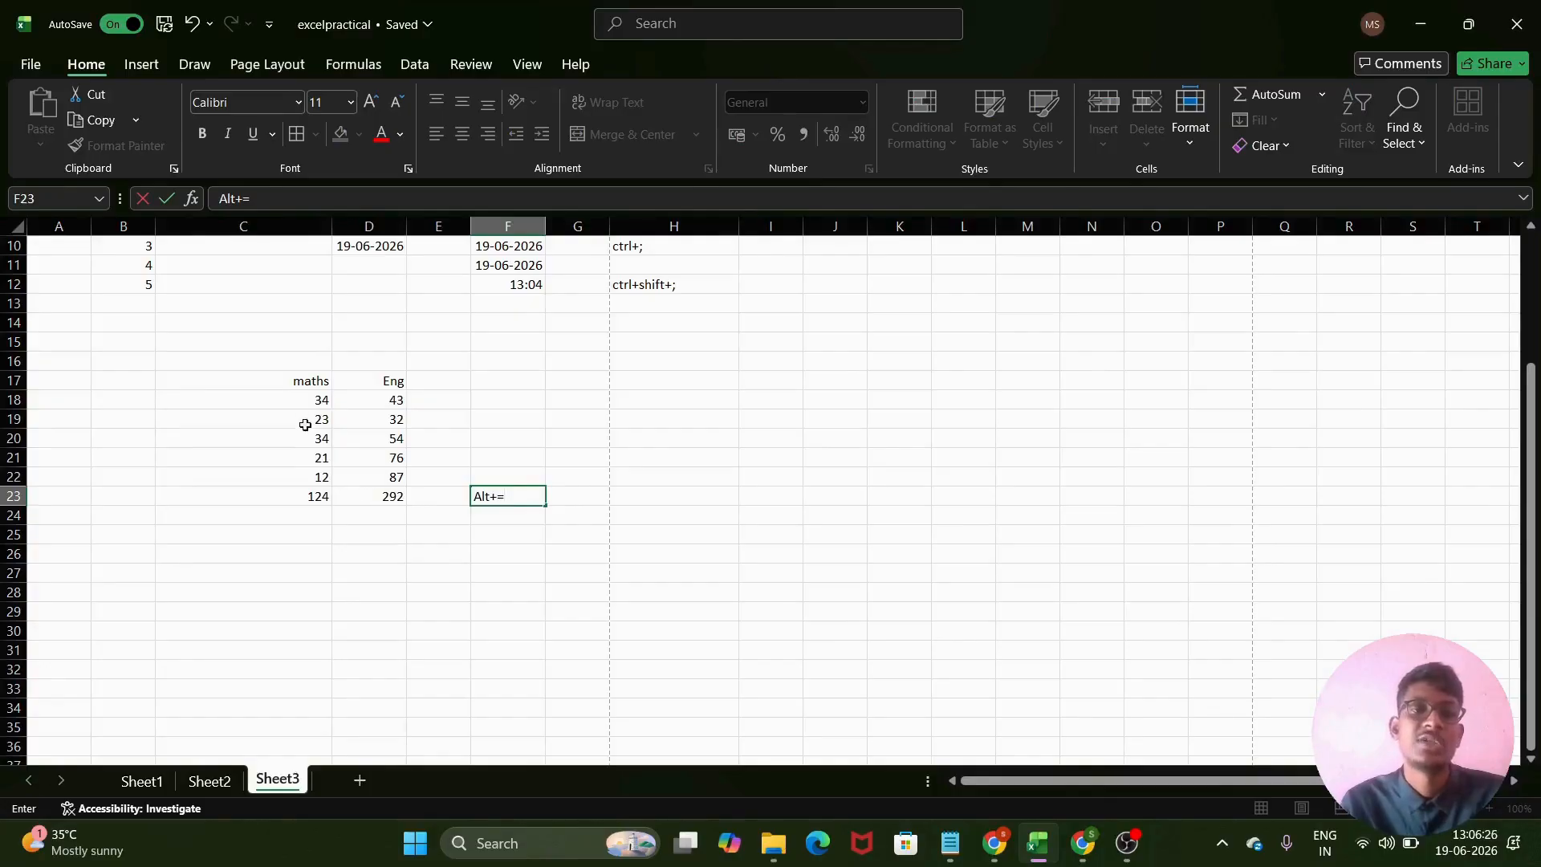
pyautogui.moveTo(284, 394); pyautogui.dragTo(397, 498)
pyautogui.click(305, 496)
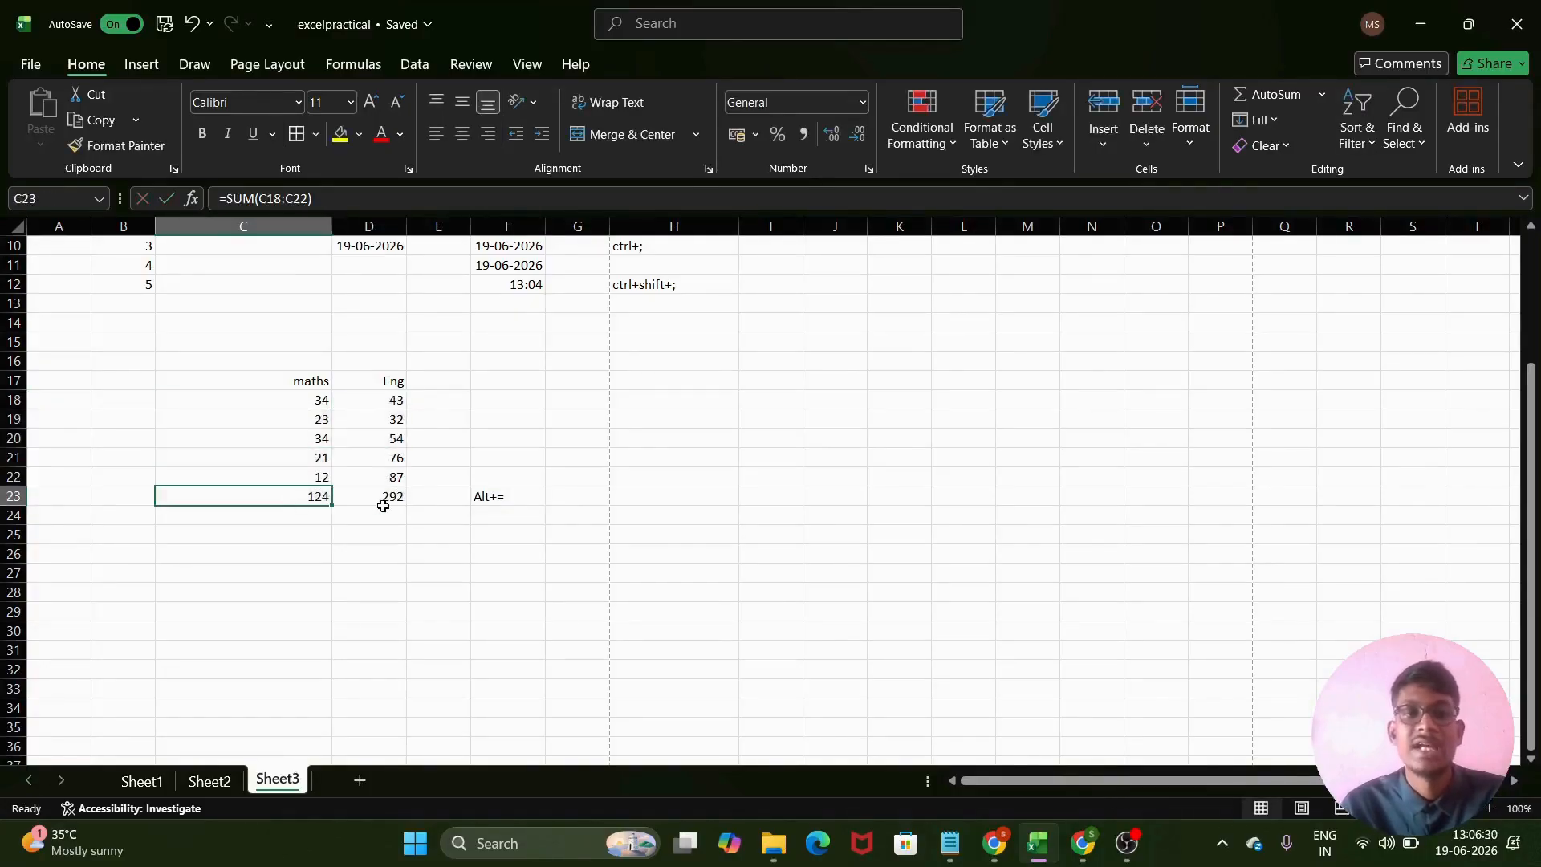
pyautogui.click(384, 512)
pyautogui.click(395, 495)
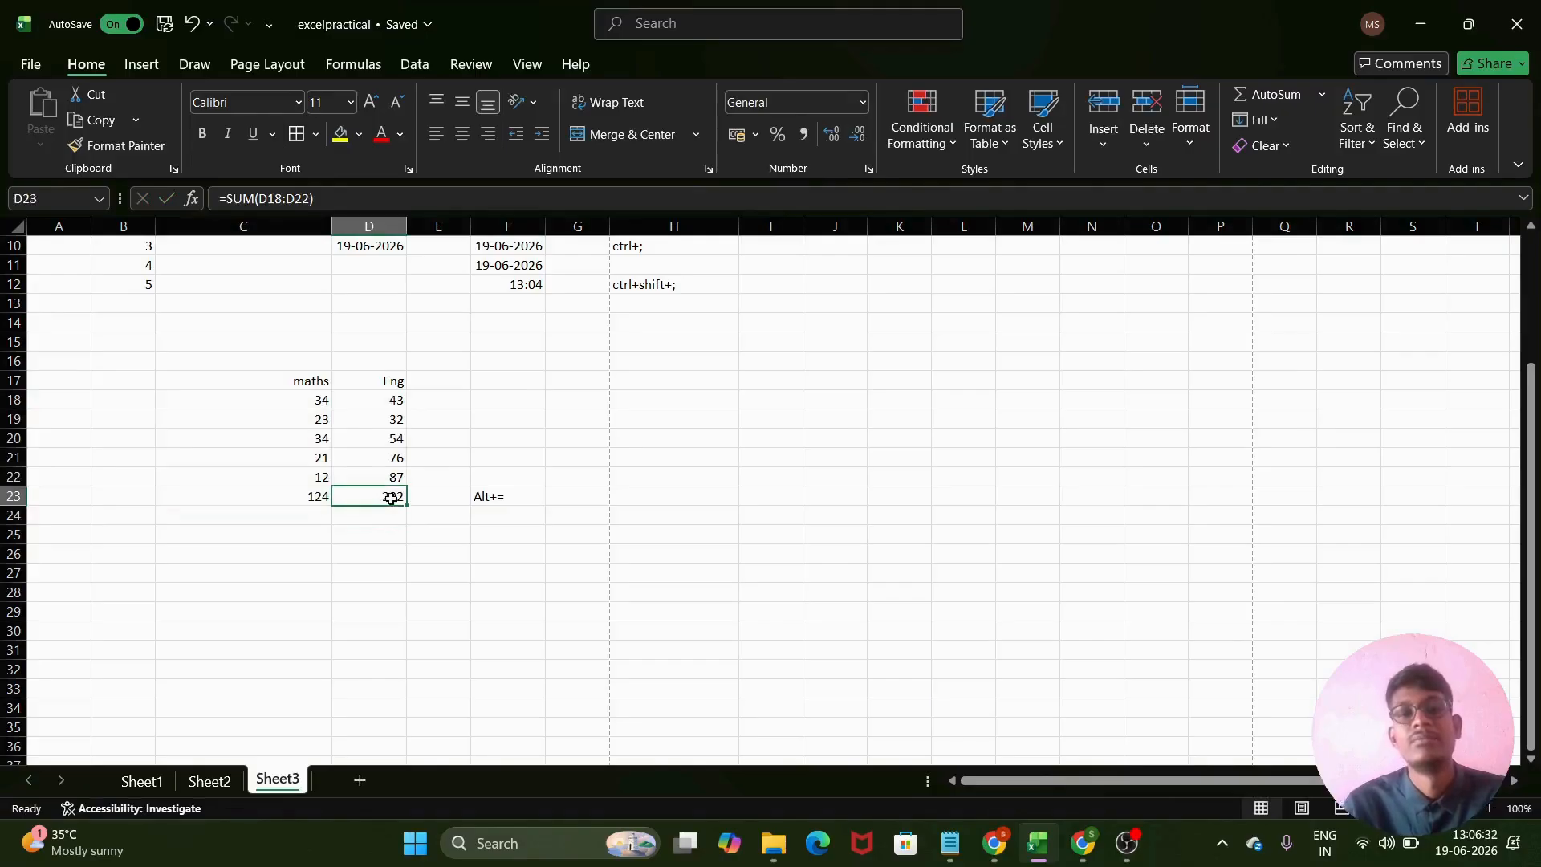
pyautogui.click(484, 499)
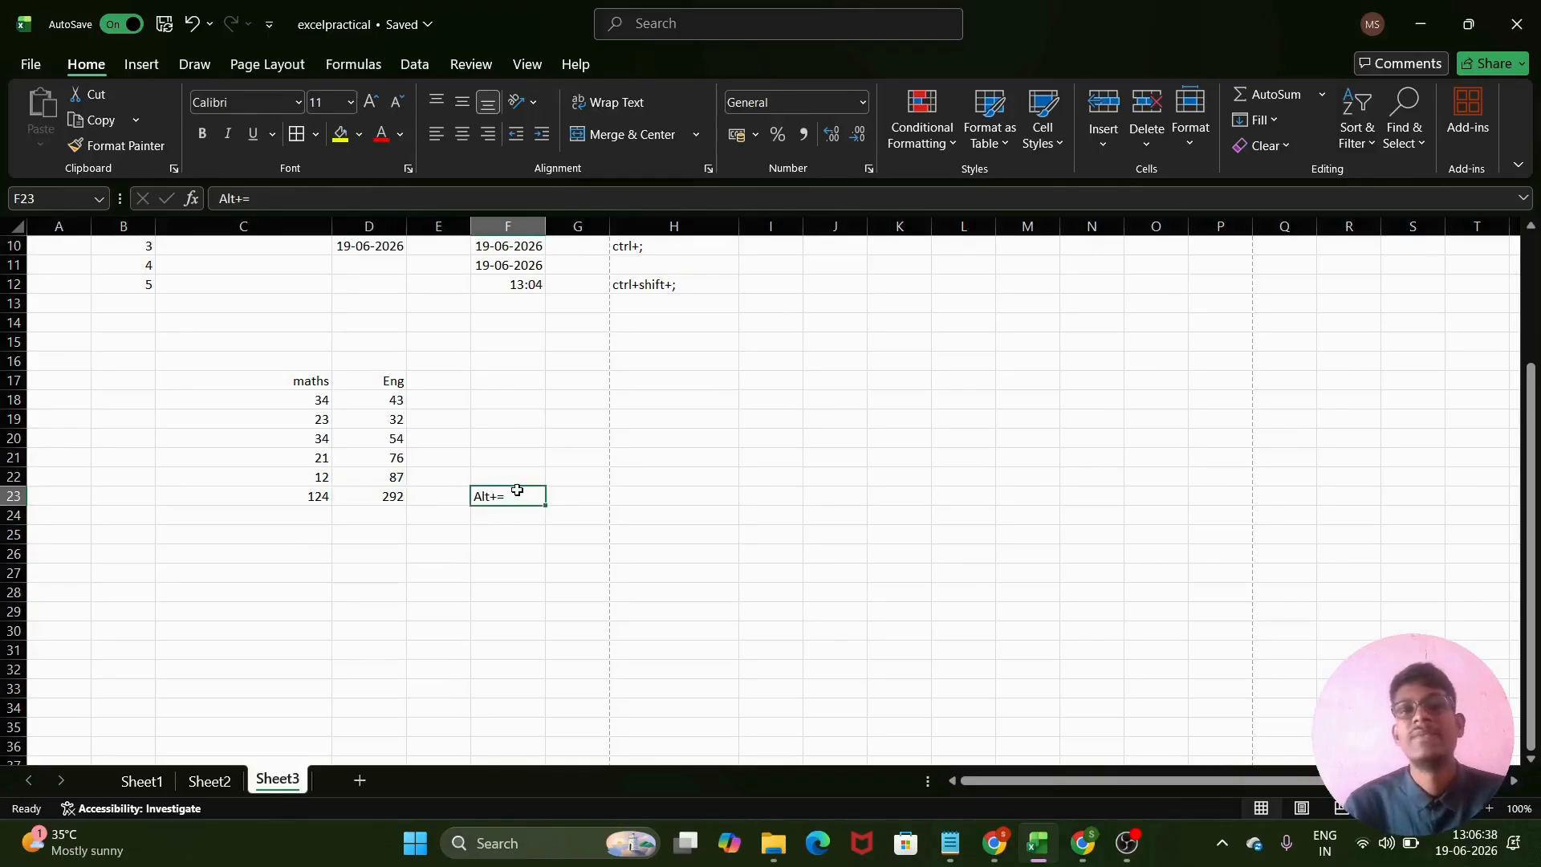
# - Enter the numbers 10, 20 and 30 in cells C28 to C30
pyautogui.scroll(-4, 517, 489)
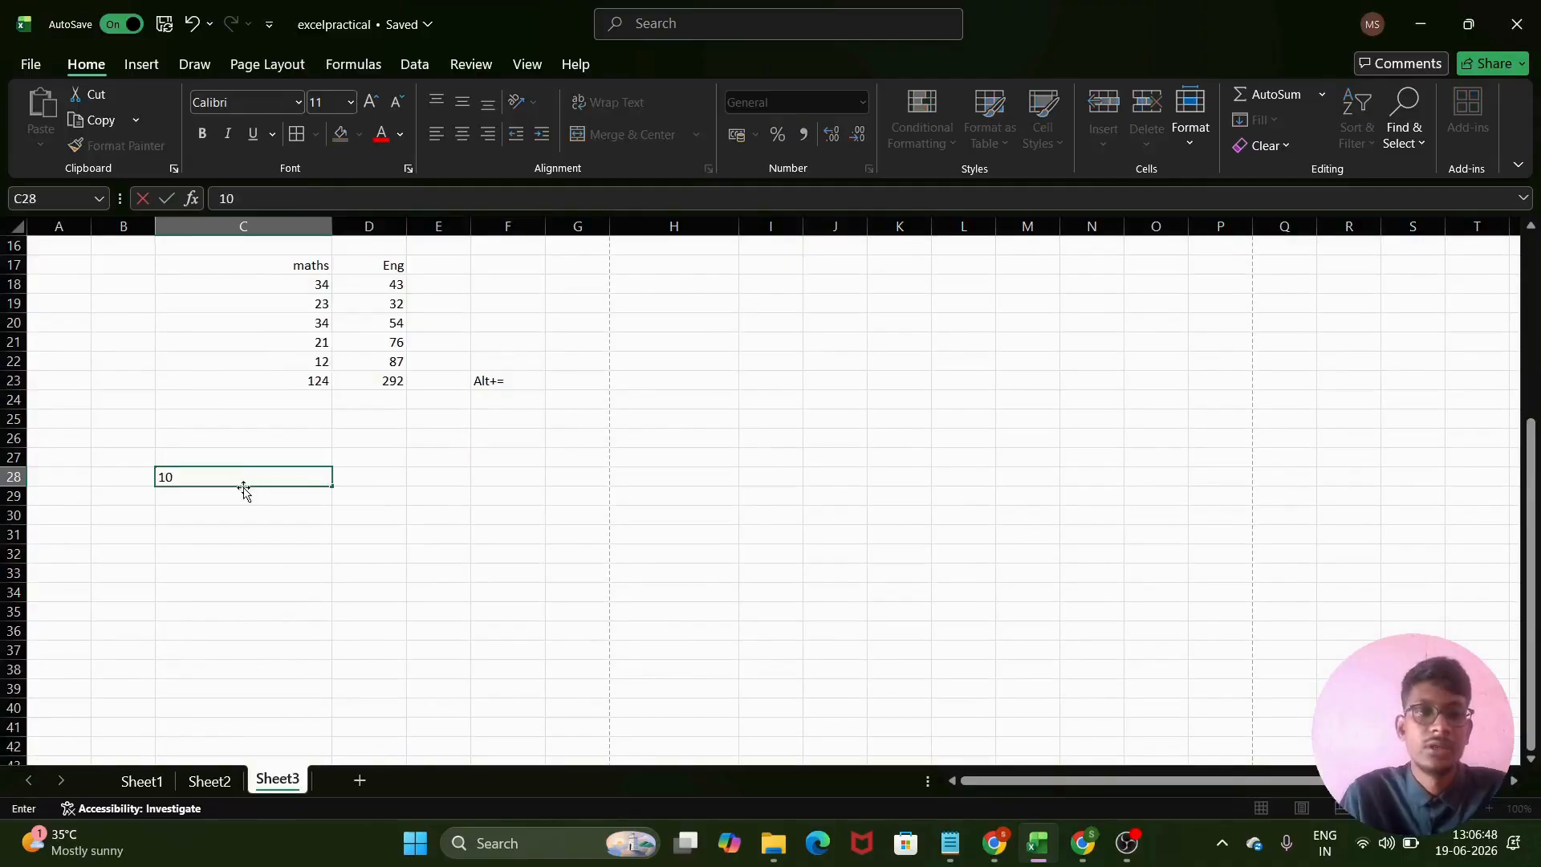
pyautogui.press('Return')
pyautogui.write('20')
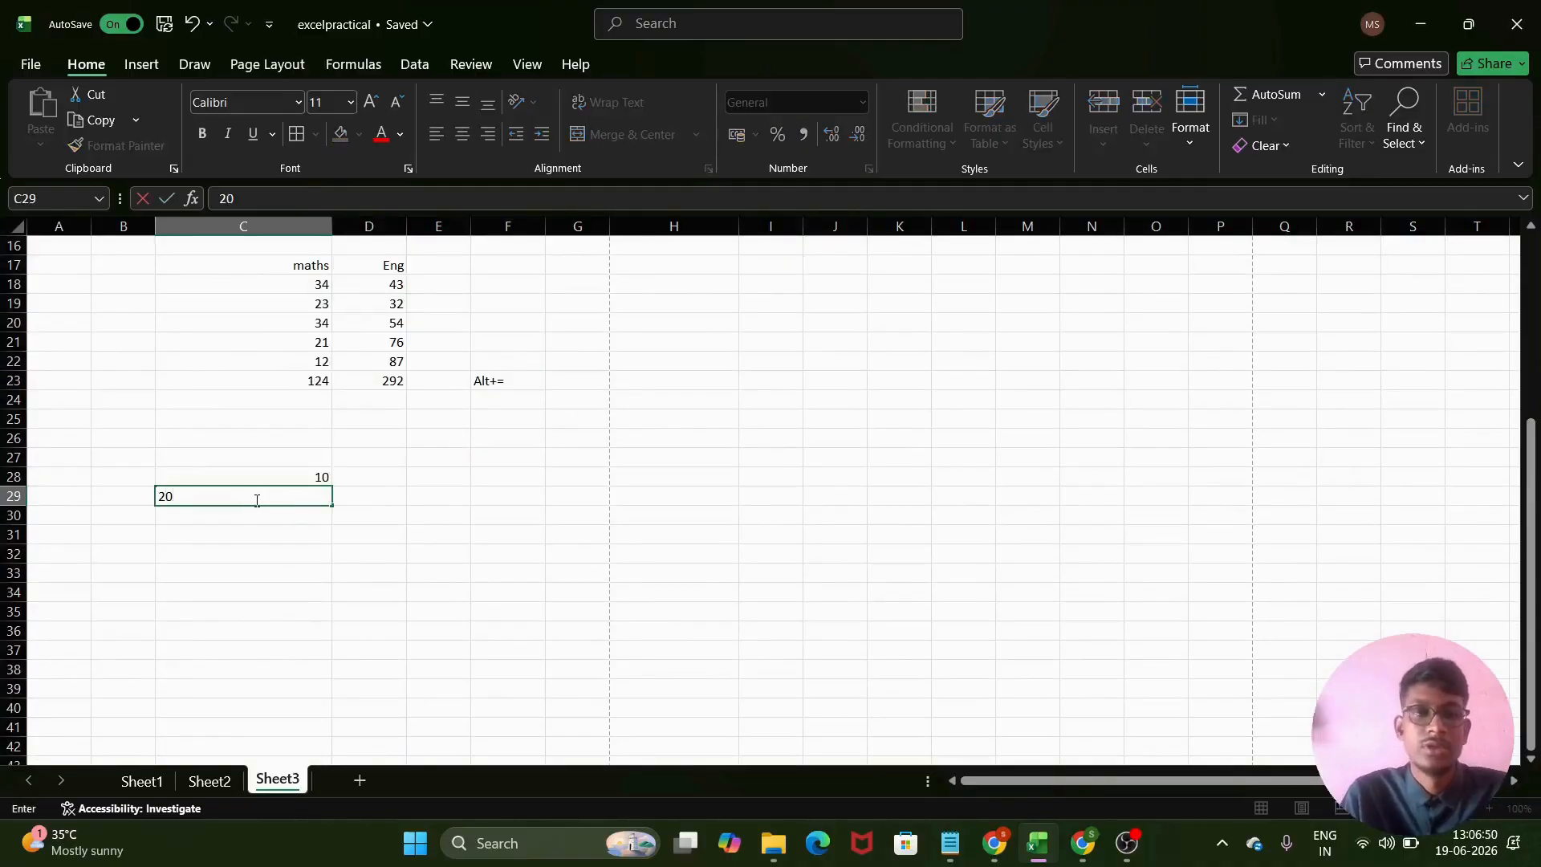
pyautogui.press('Return')
pyautogui.write('30')
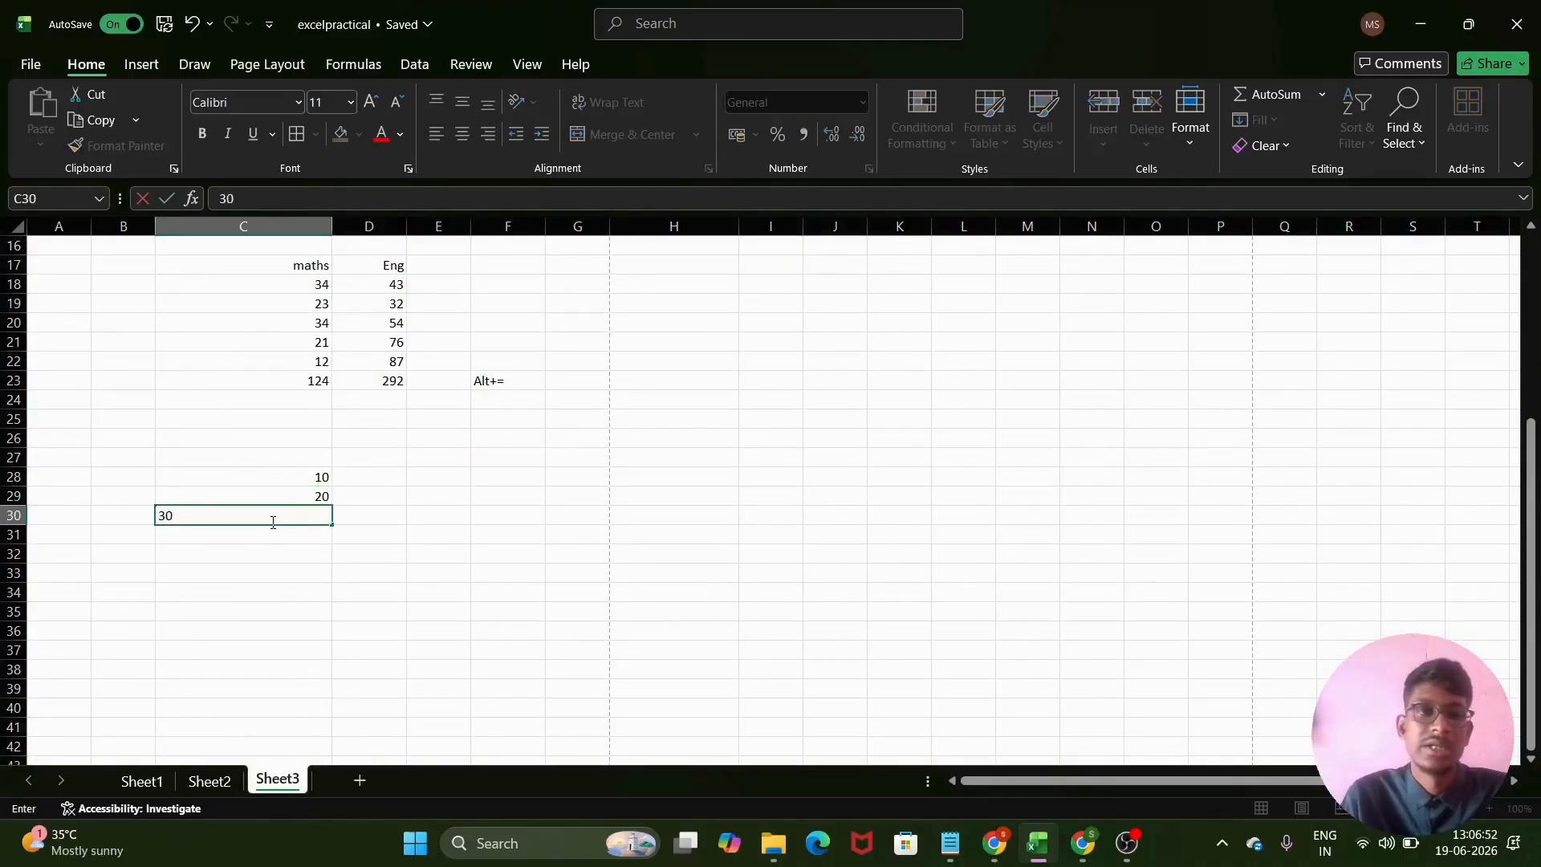
pyautogui.press('Return')
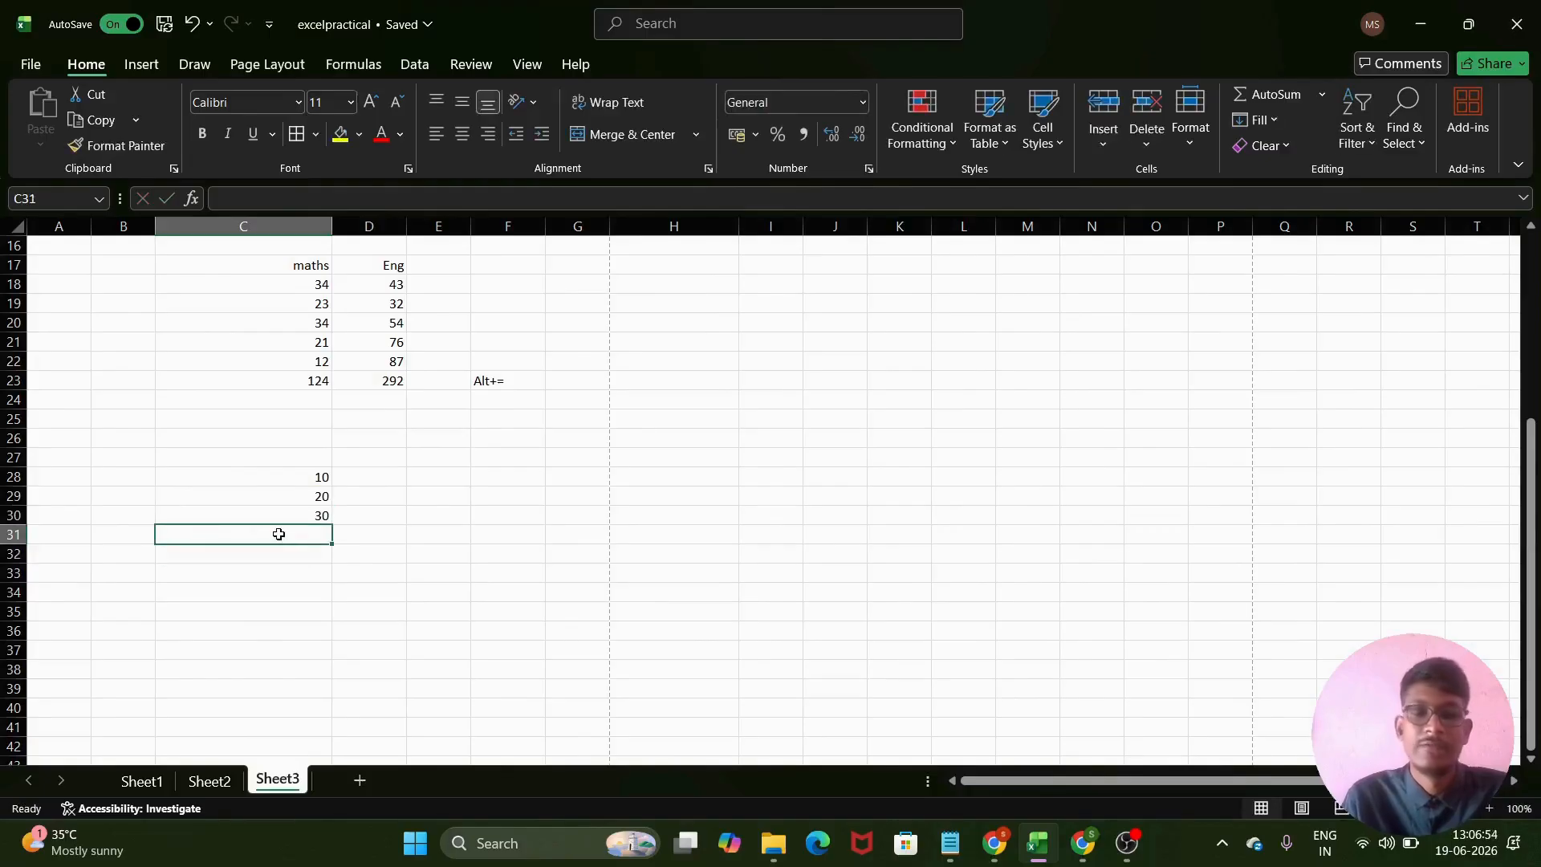
# - Enter 40 in cell C31 and add a column of running totals for C28:C31 in D28:D31 using Quick Analysis
pyautogui.write('40')
pyautogui.click(409, 533)
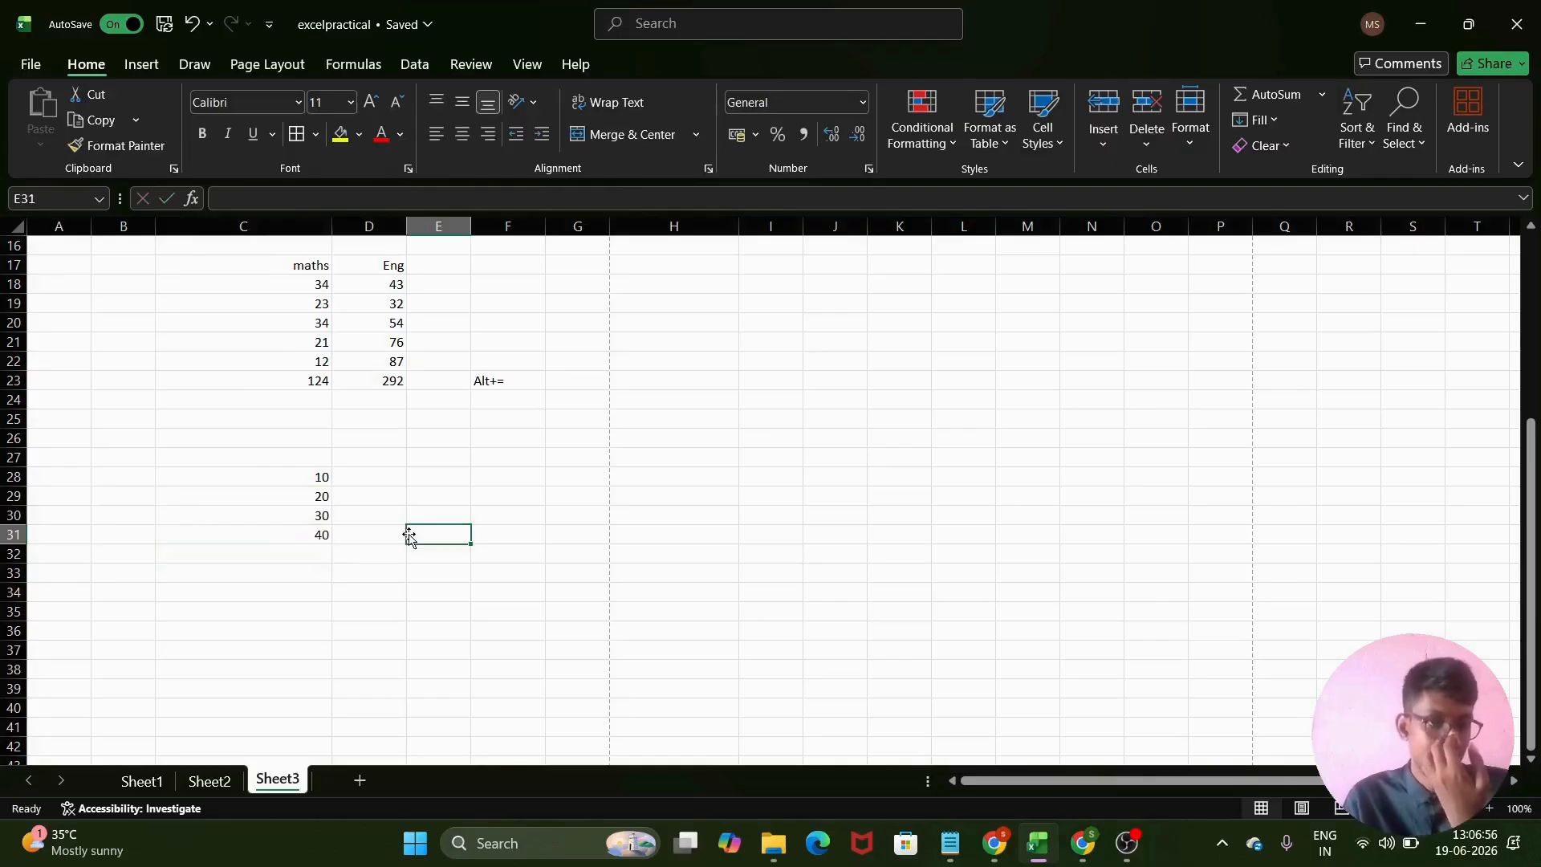
pyautogui.moveTo(268, 478); pyautogui.dragTo(296, 533)
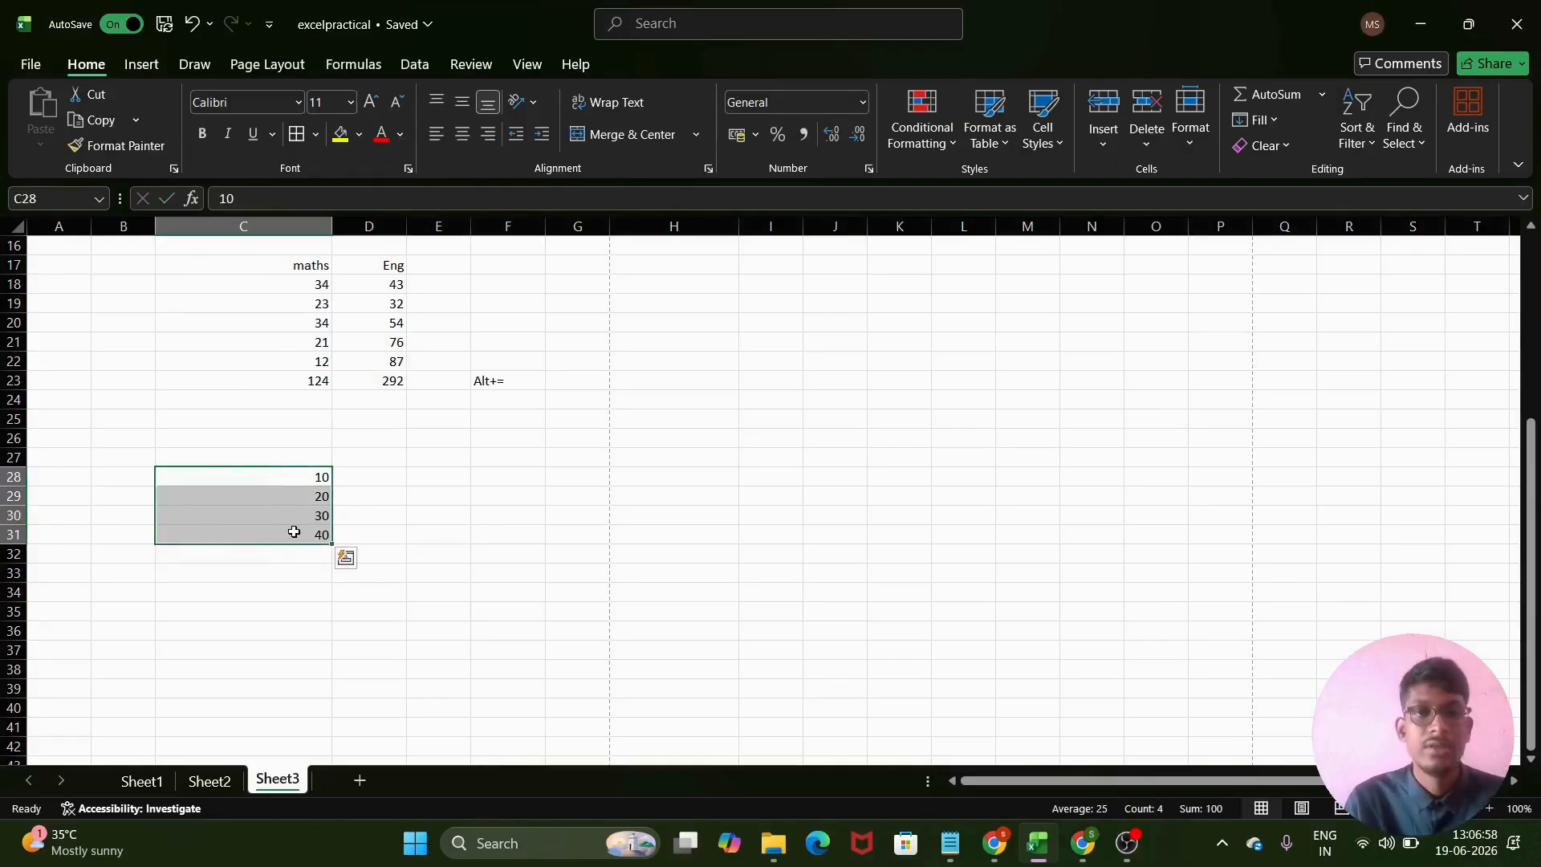
pyautogui.click(346, 558)
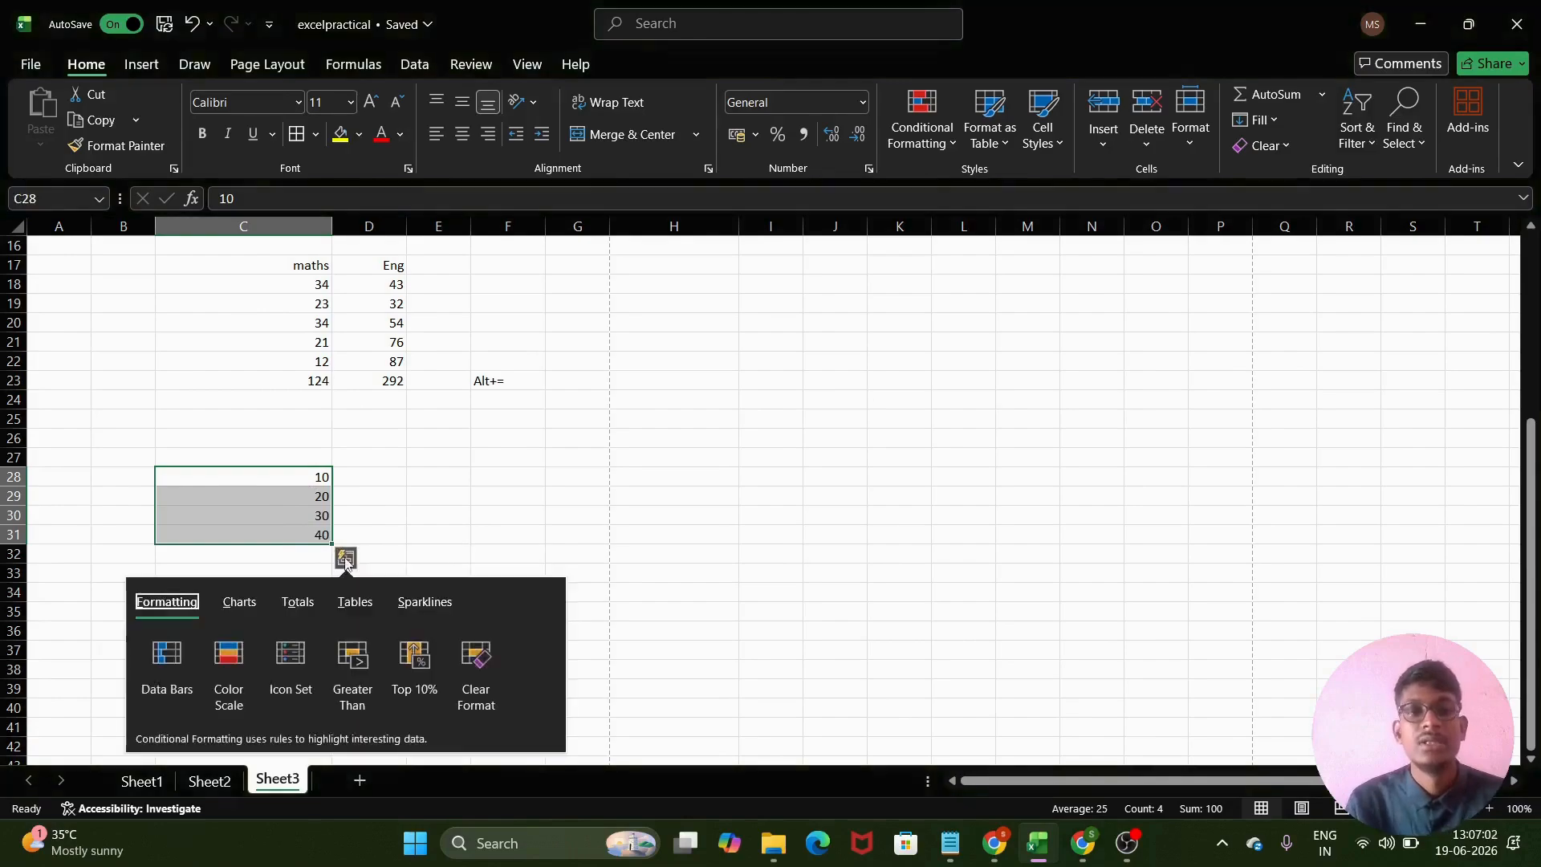
pyautogui.click(298, 602)
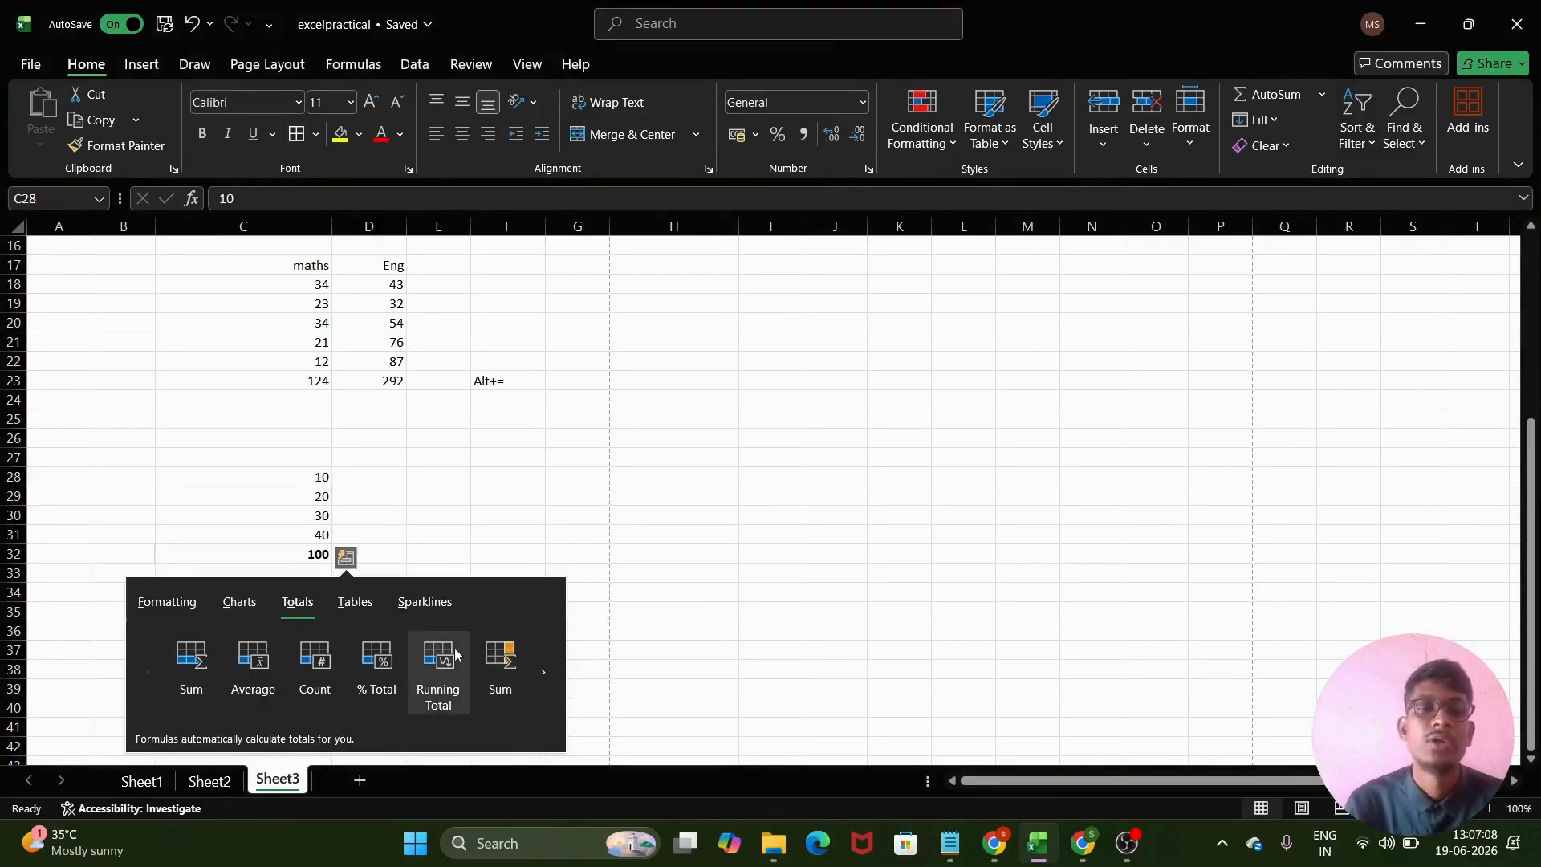
pyautogui.click(543, 672)
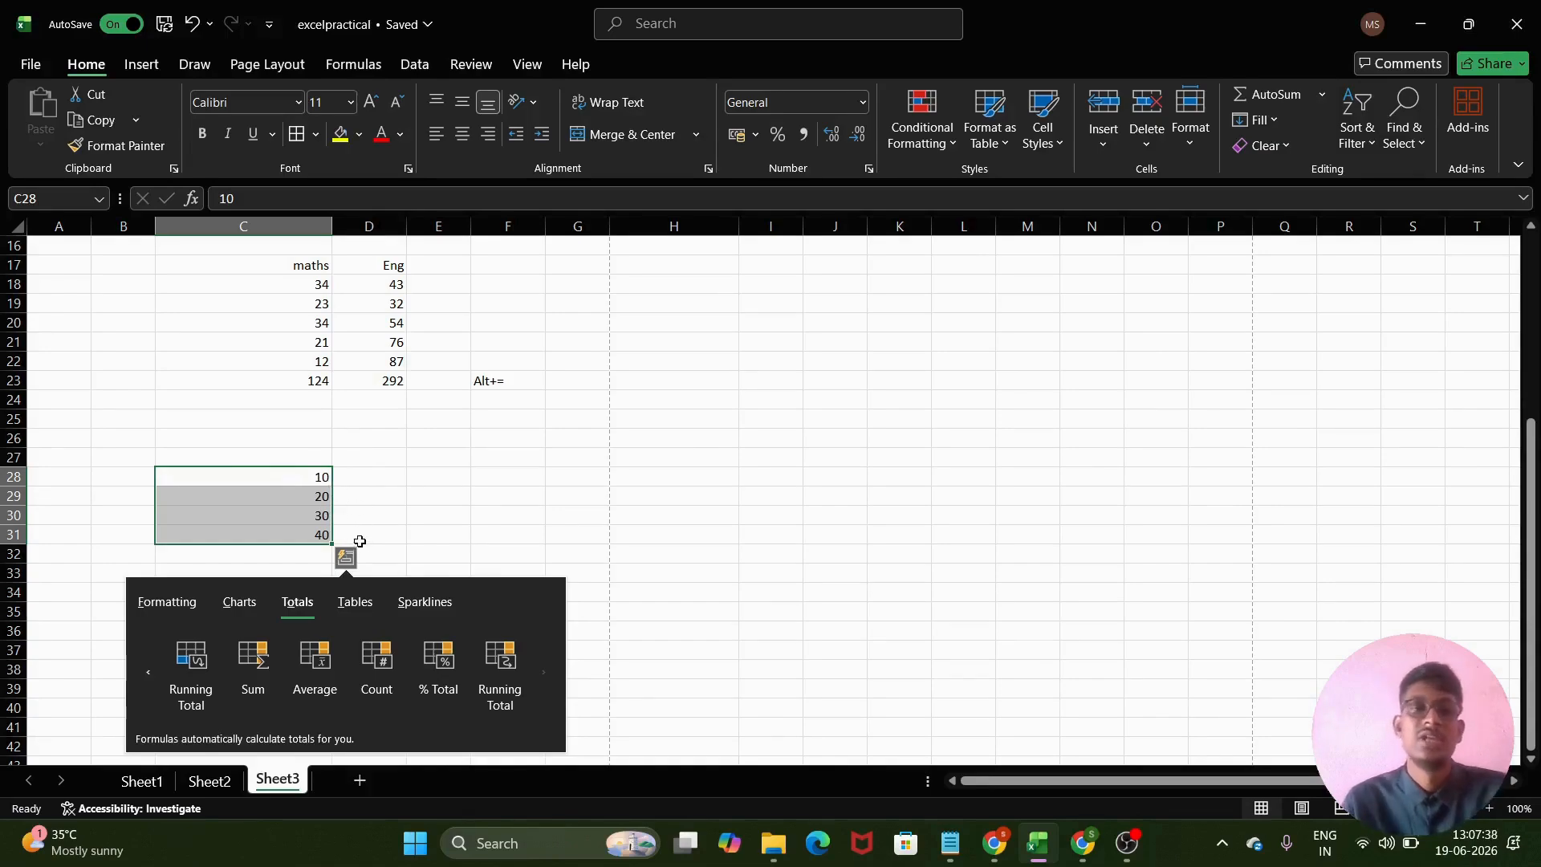
pyautogui.click(496, 660)
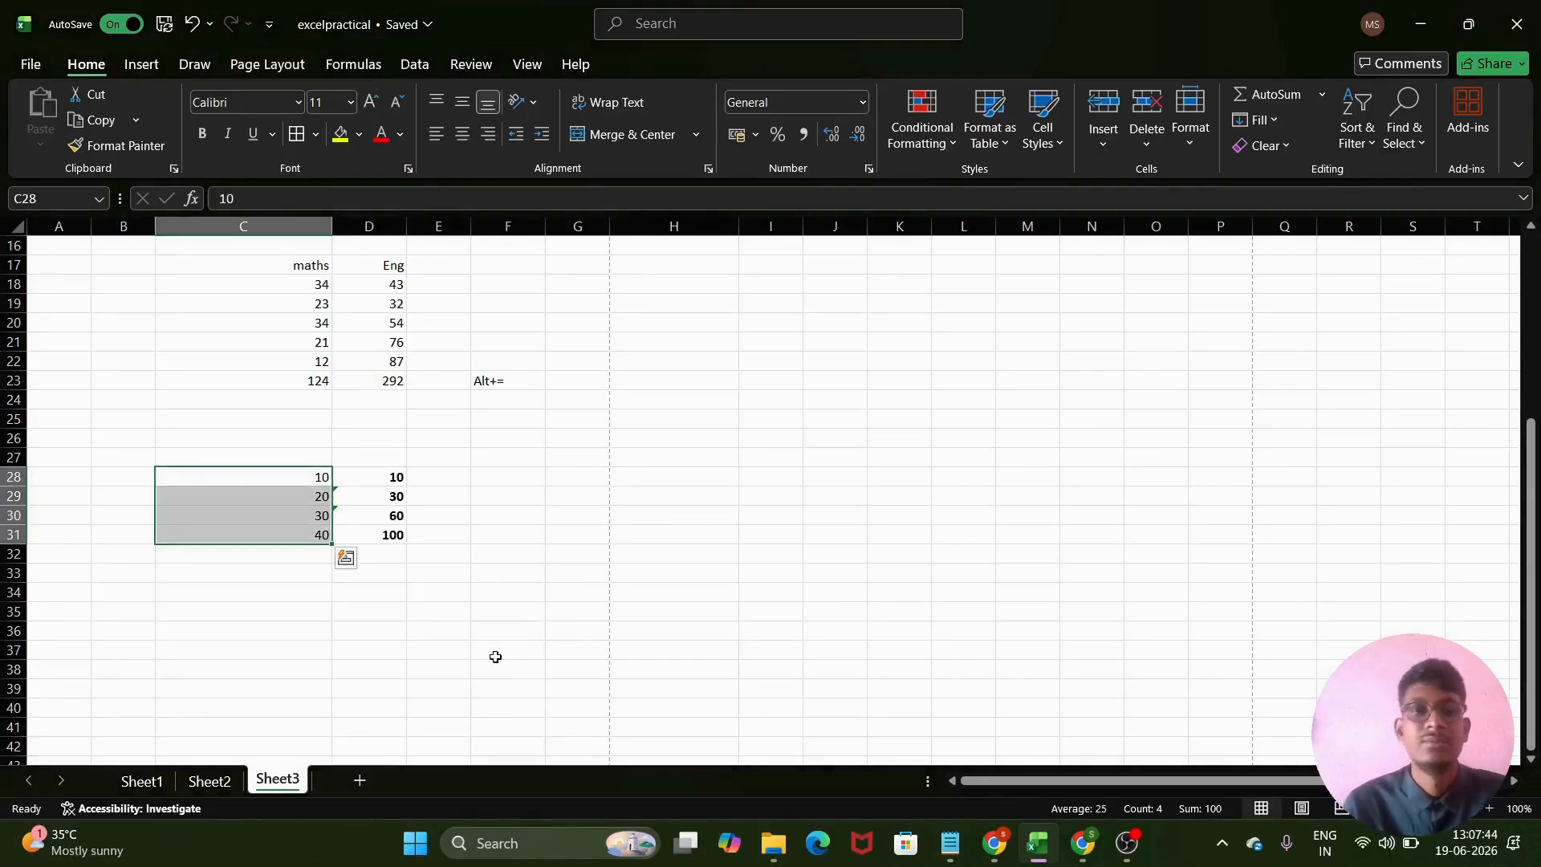
pyautogui.click(421, 531)
pyautogui.moveTo(369, 468); pyautogui.dragTo(390, 533)
pyautogui.click(466, 500)
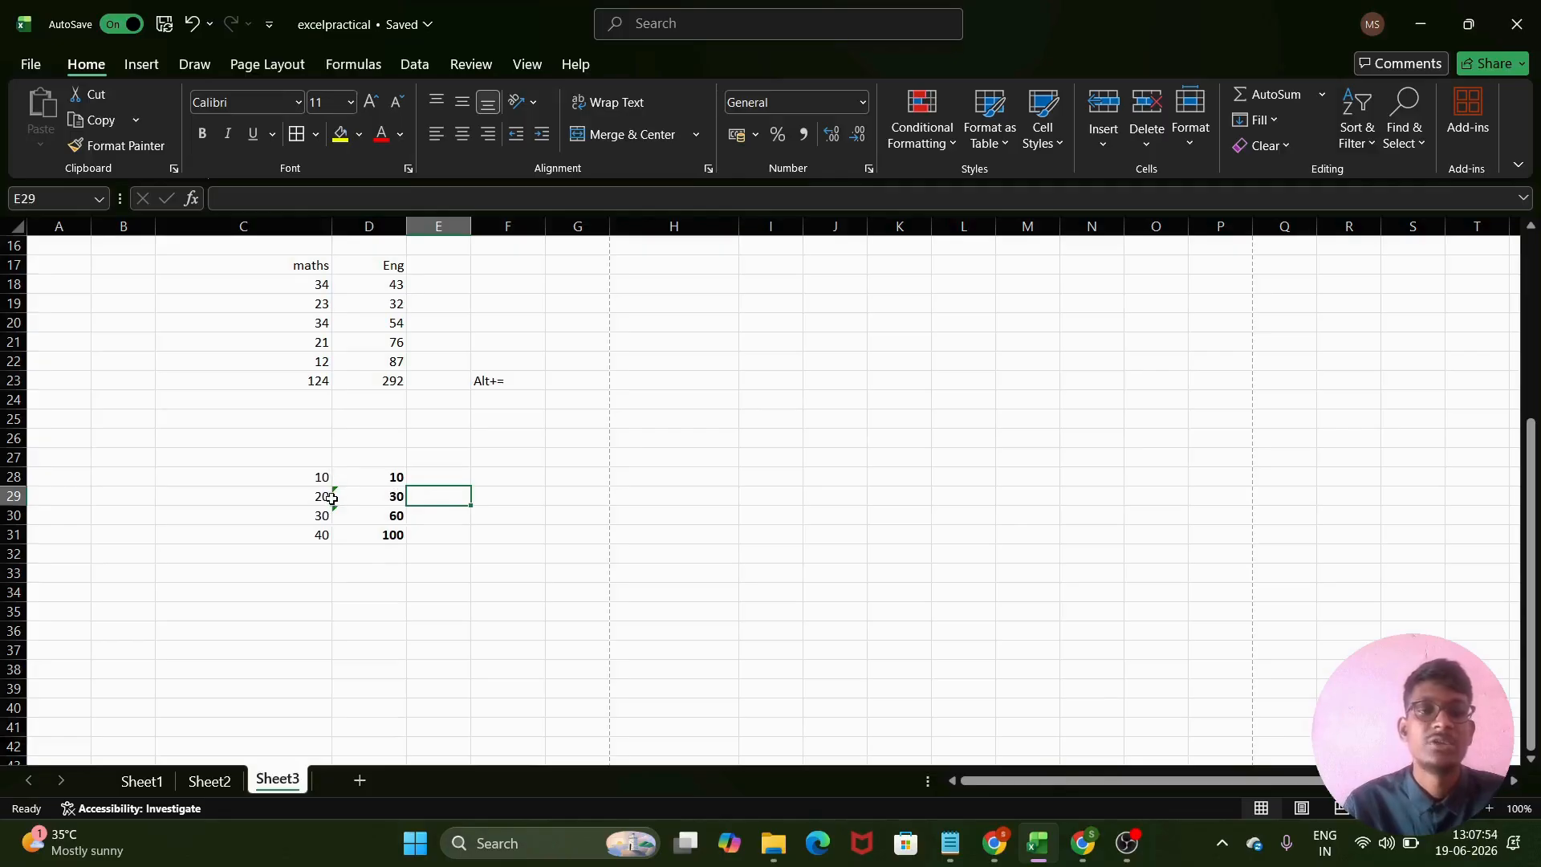
pyautogui.click(400, 538)
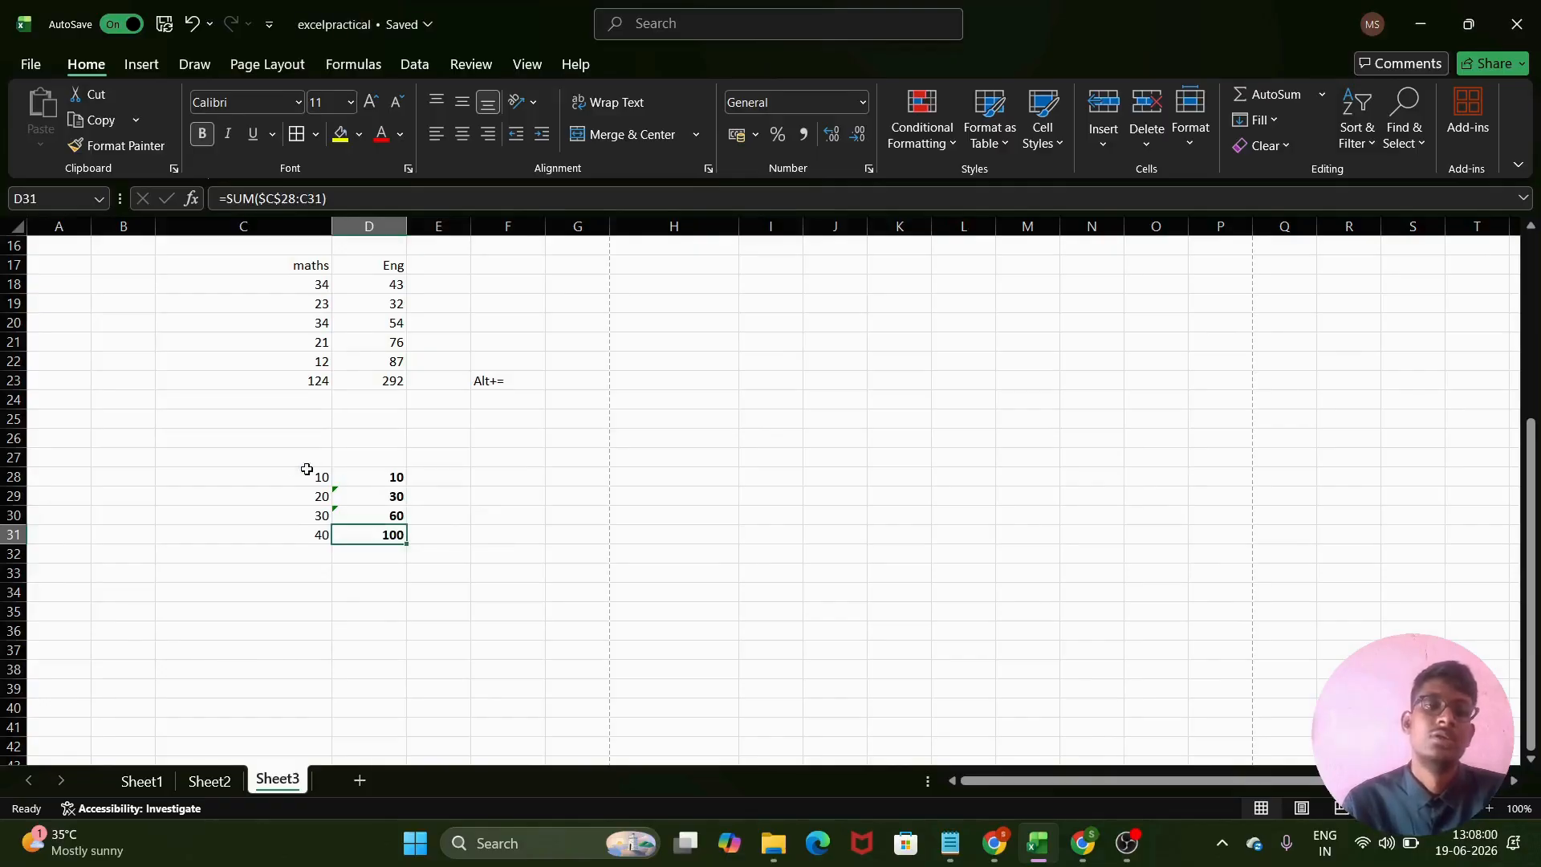
# - Add the sum of C28:C31 directly below the numbers in cell C32 using the Quick Analysis totals
pyautogui.moveTo(293, 472); pyautogui.dragTo(309, 531)
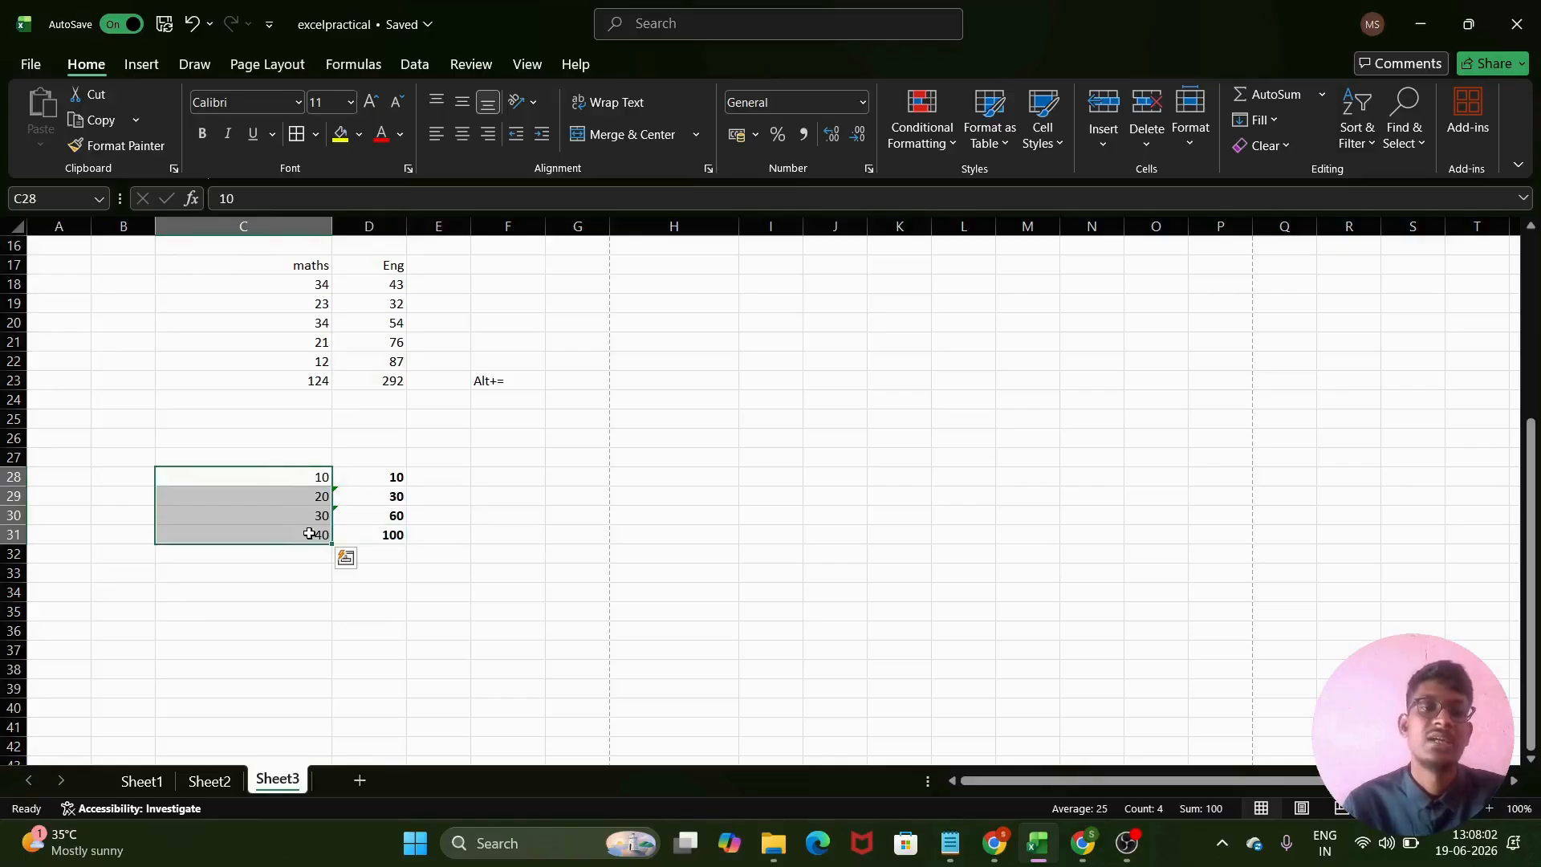
pyautogui.click(343, 560)
pyautogui.click(295, 603)
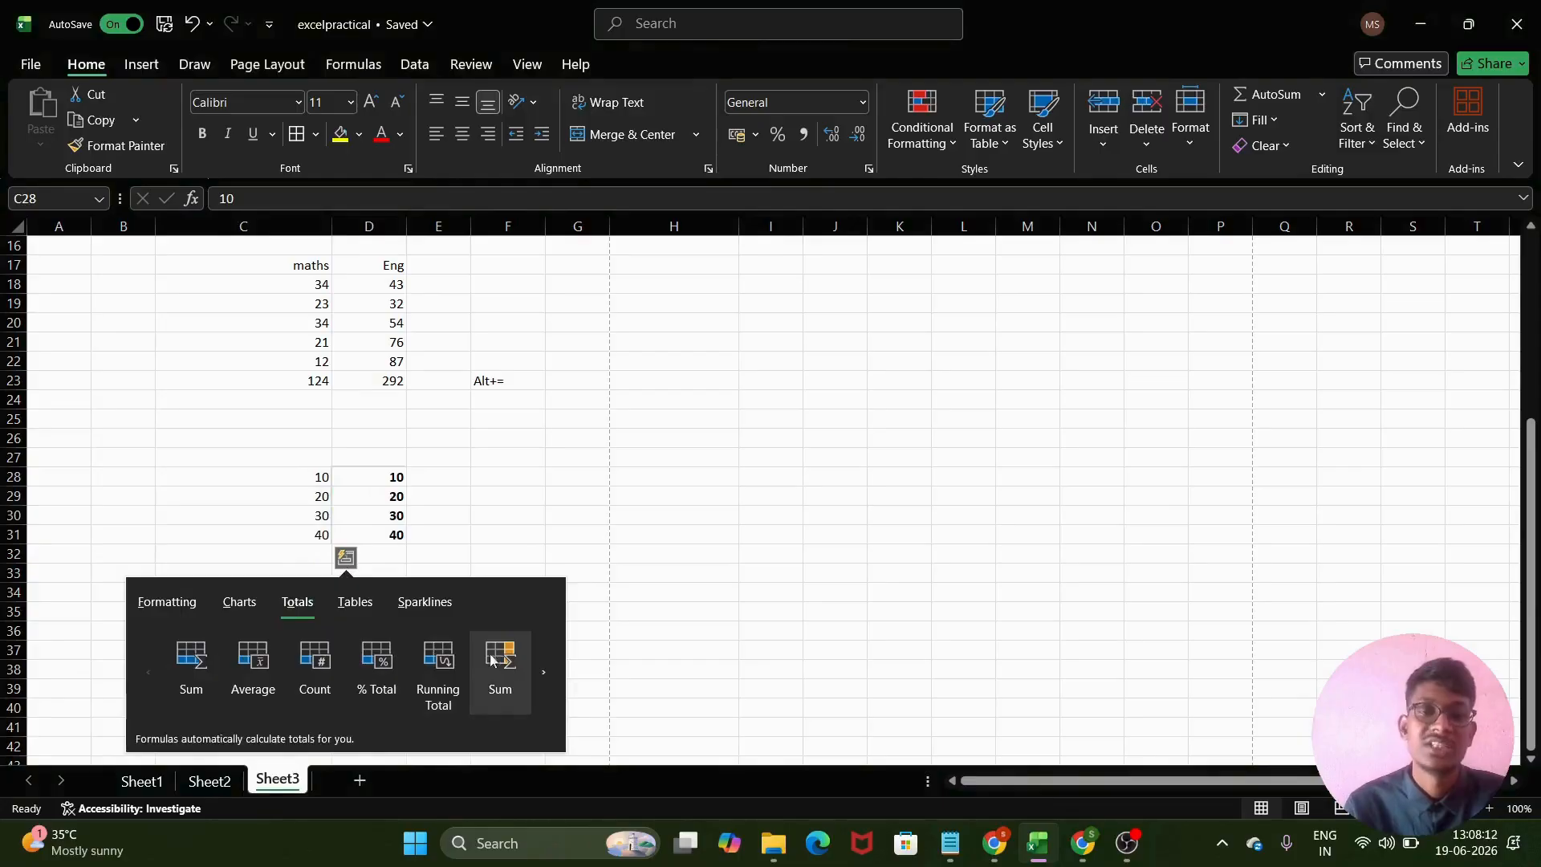
pyautogui.click(544, 672)
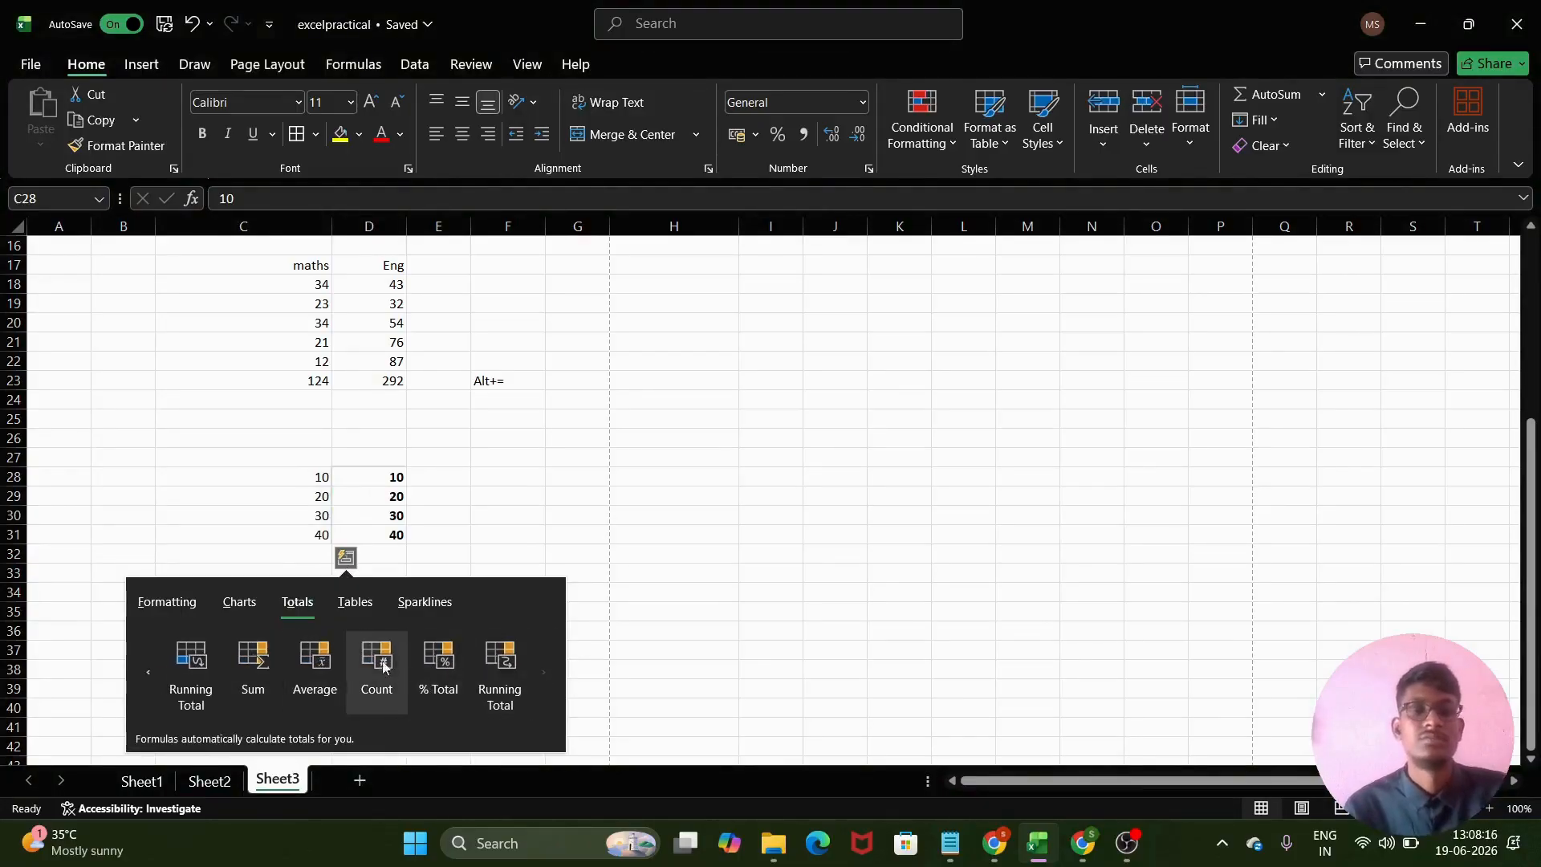
pyautogui.click(153, 662)
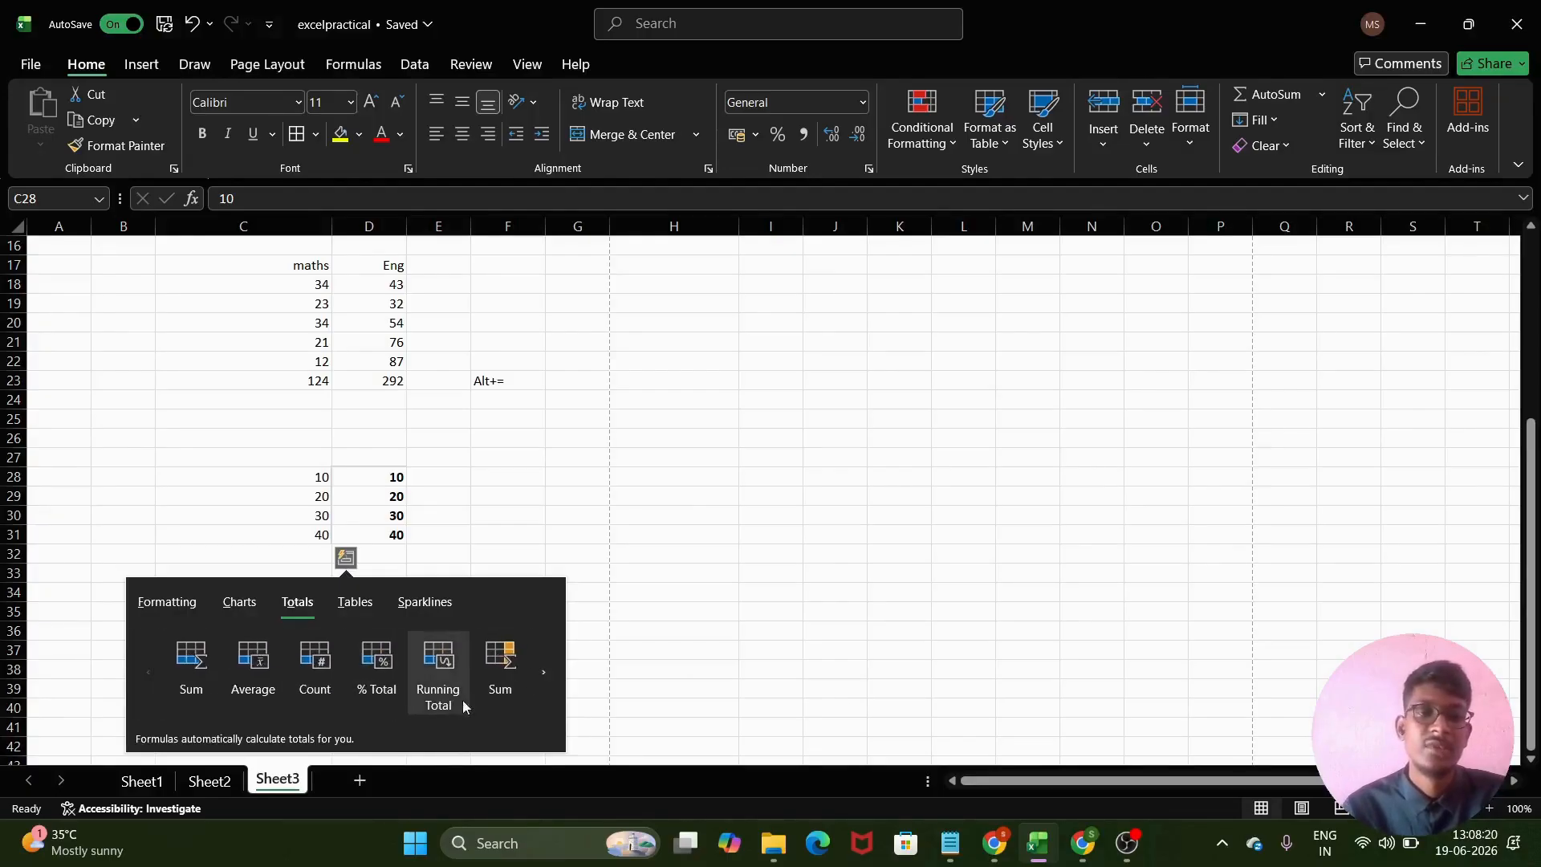
pyautogui.click(191, 654)
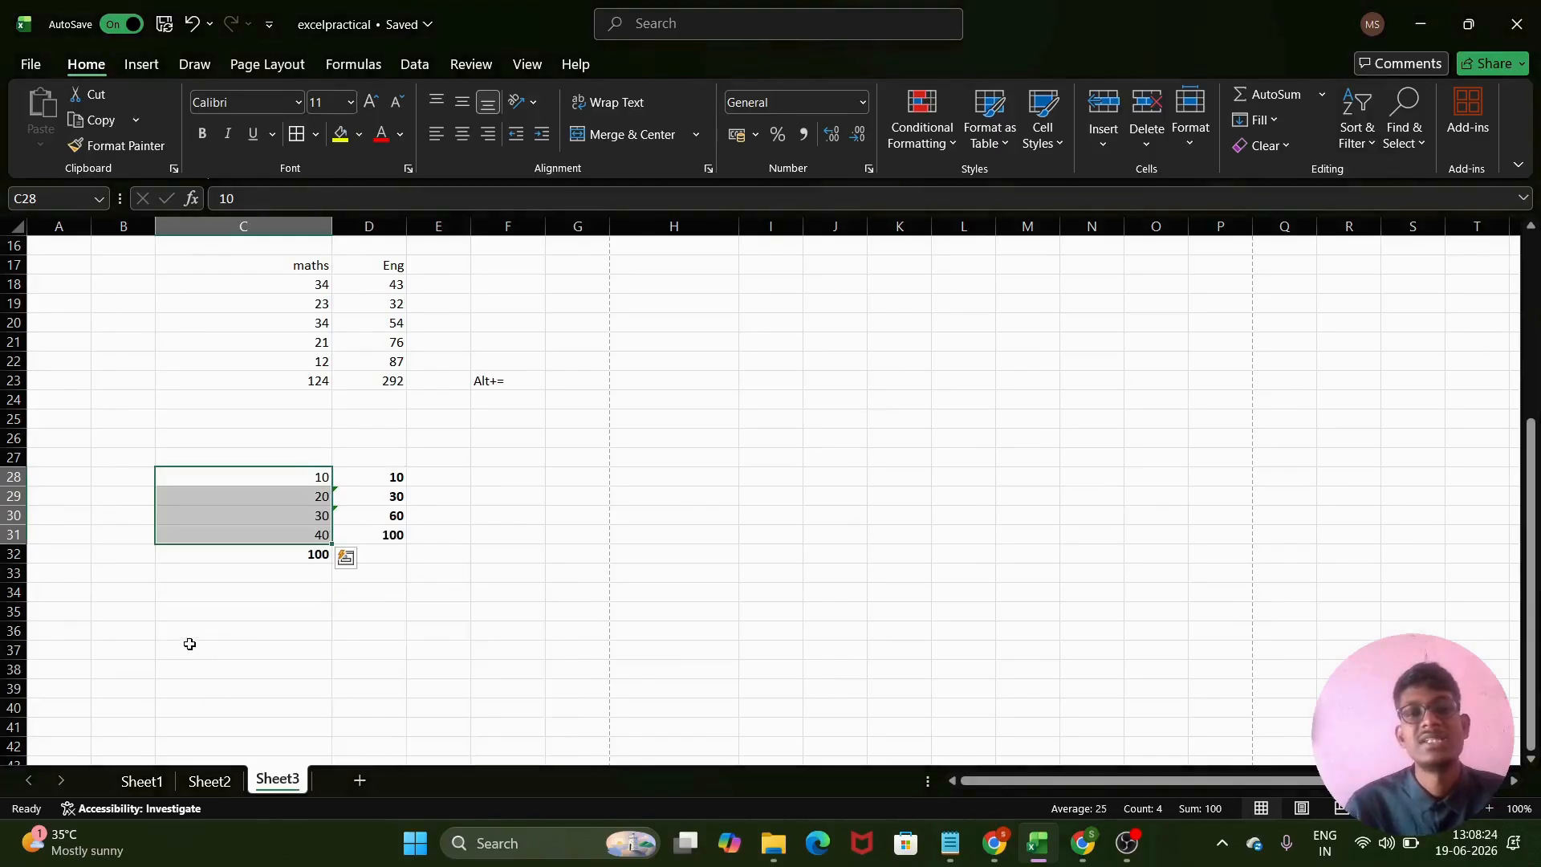
pyautogui.click(315, 560)
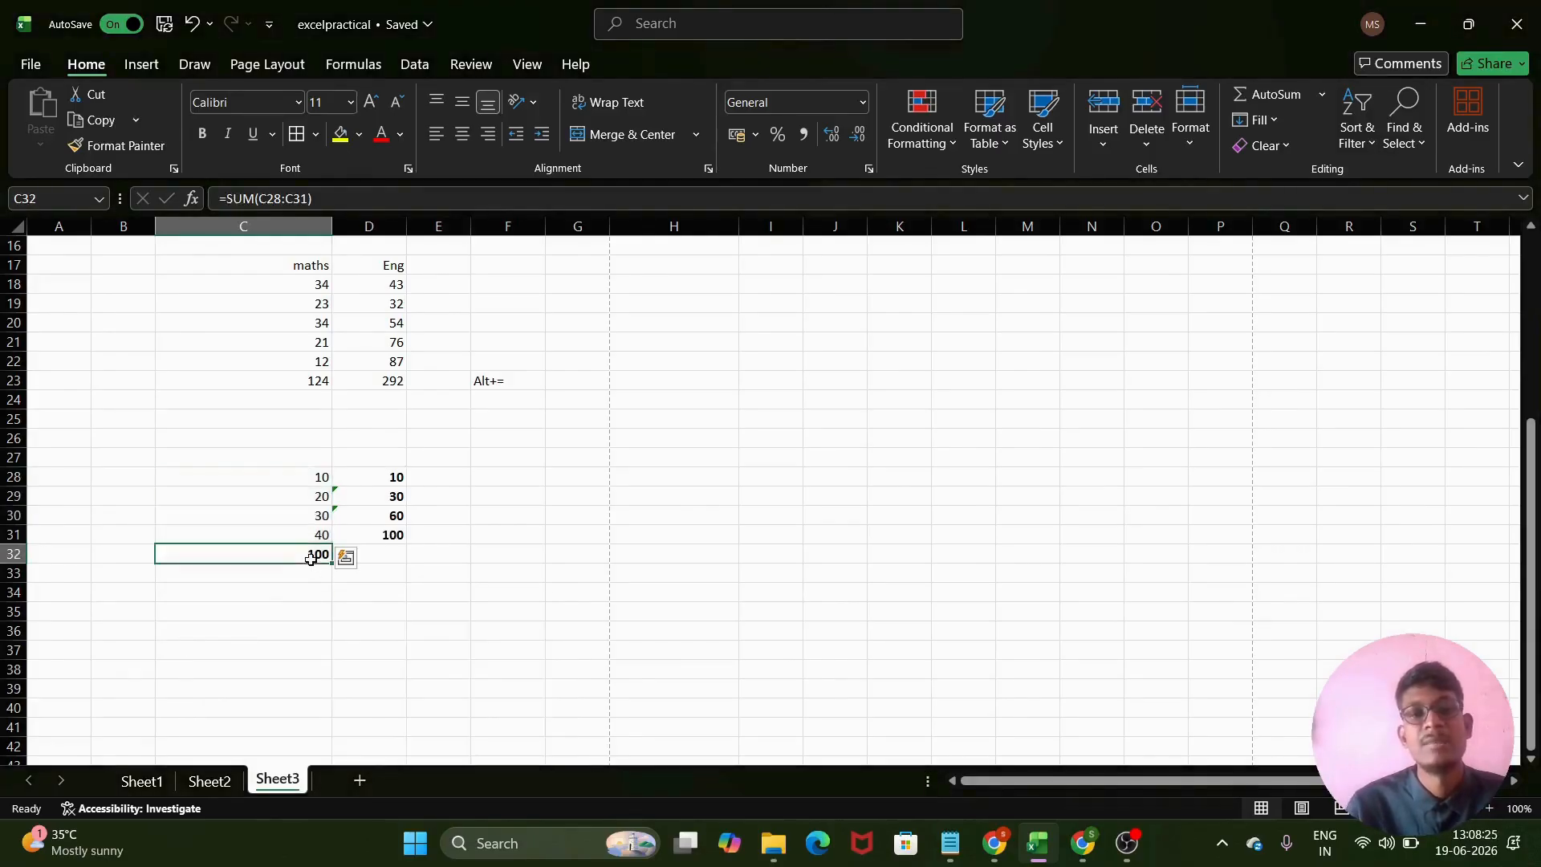
pyautogui.click(375, 582)
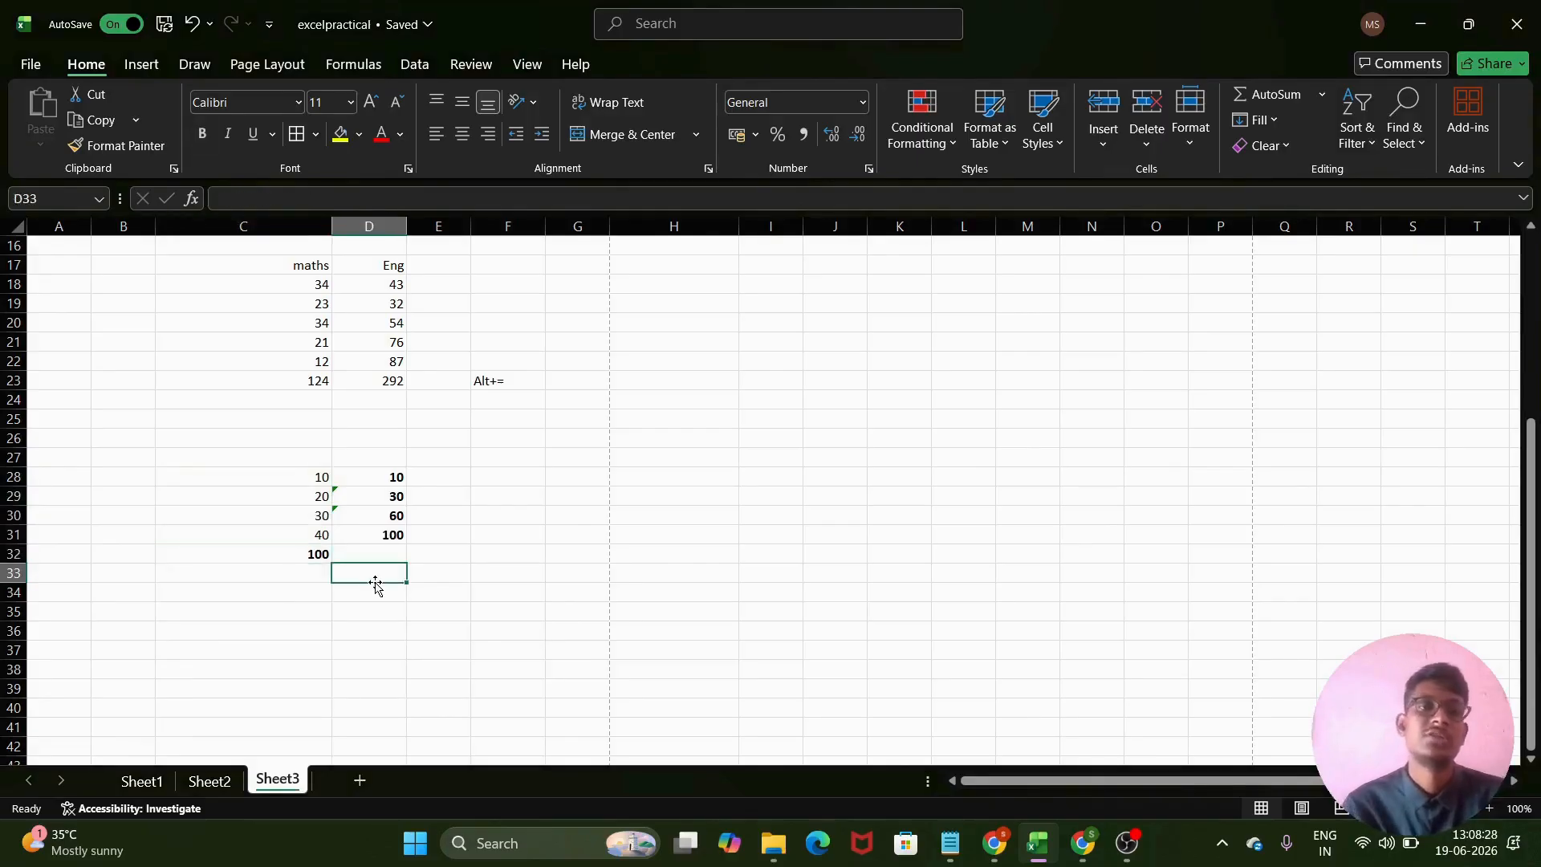
# - Insert a blank sheet row above row 29, between the numbers 10 and 20
pyautogui.scroll(-4, 374, 583)
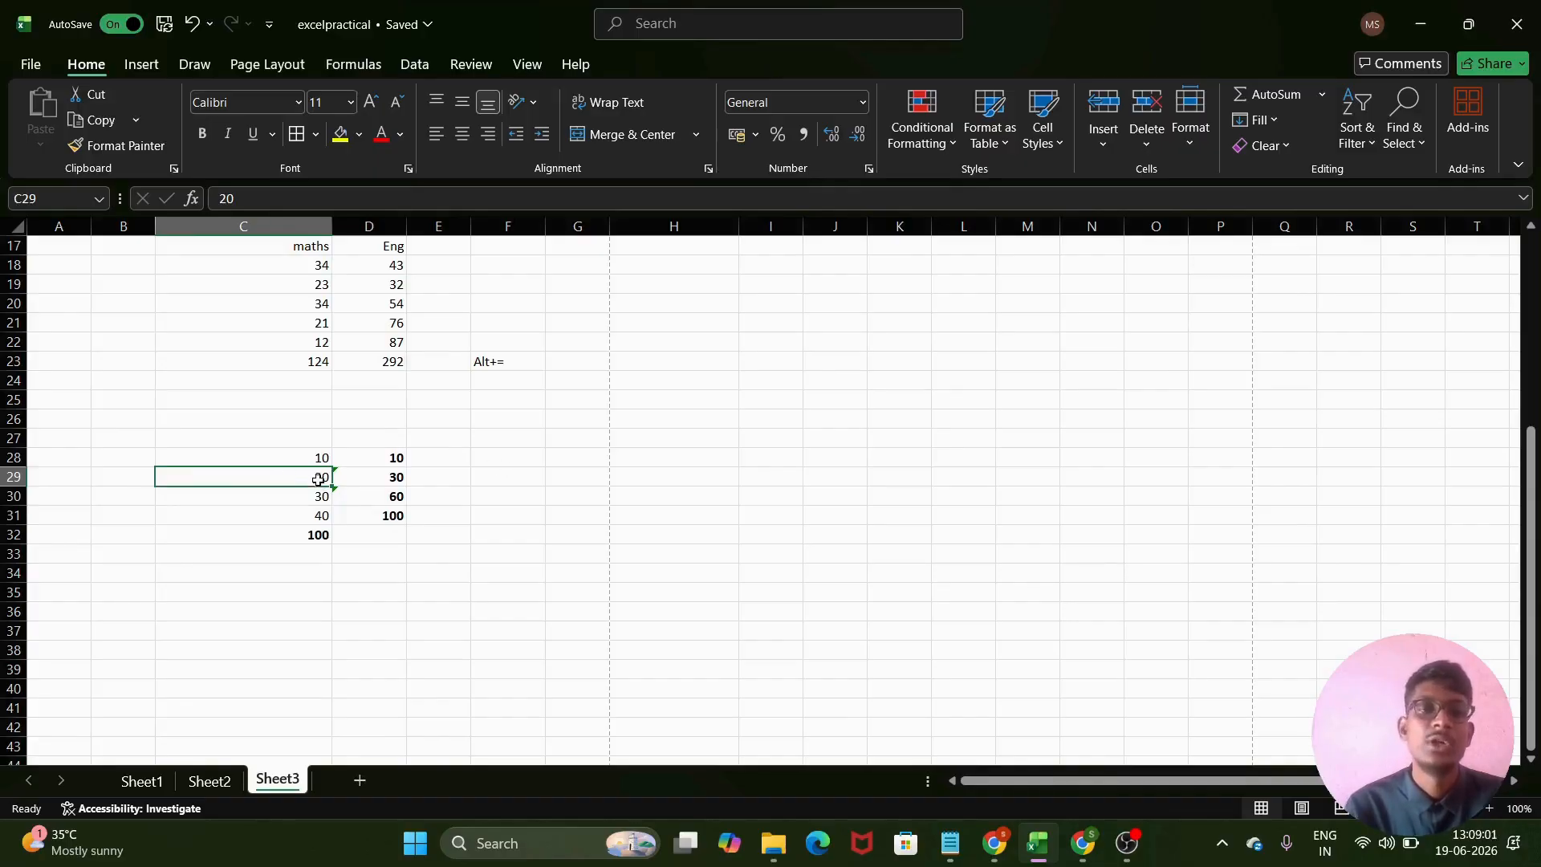
pyautogui.click(1104, 146)
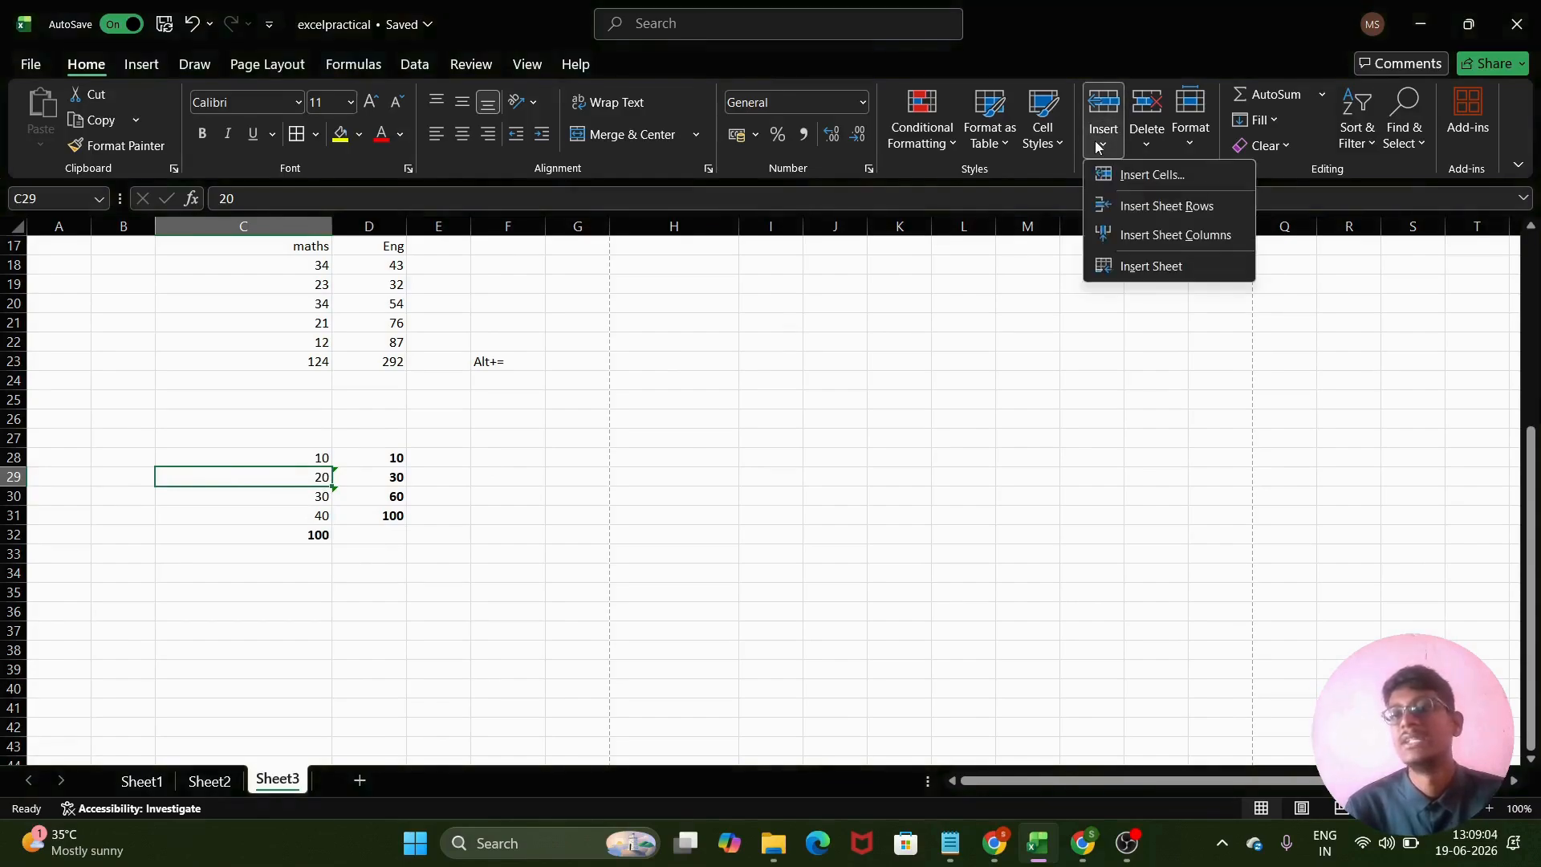
pyautogui.click(1176, 211)
pyautogui.click(366, 477)
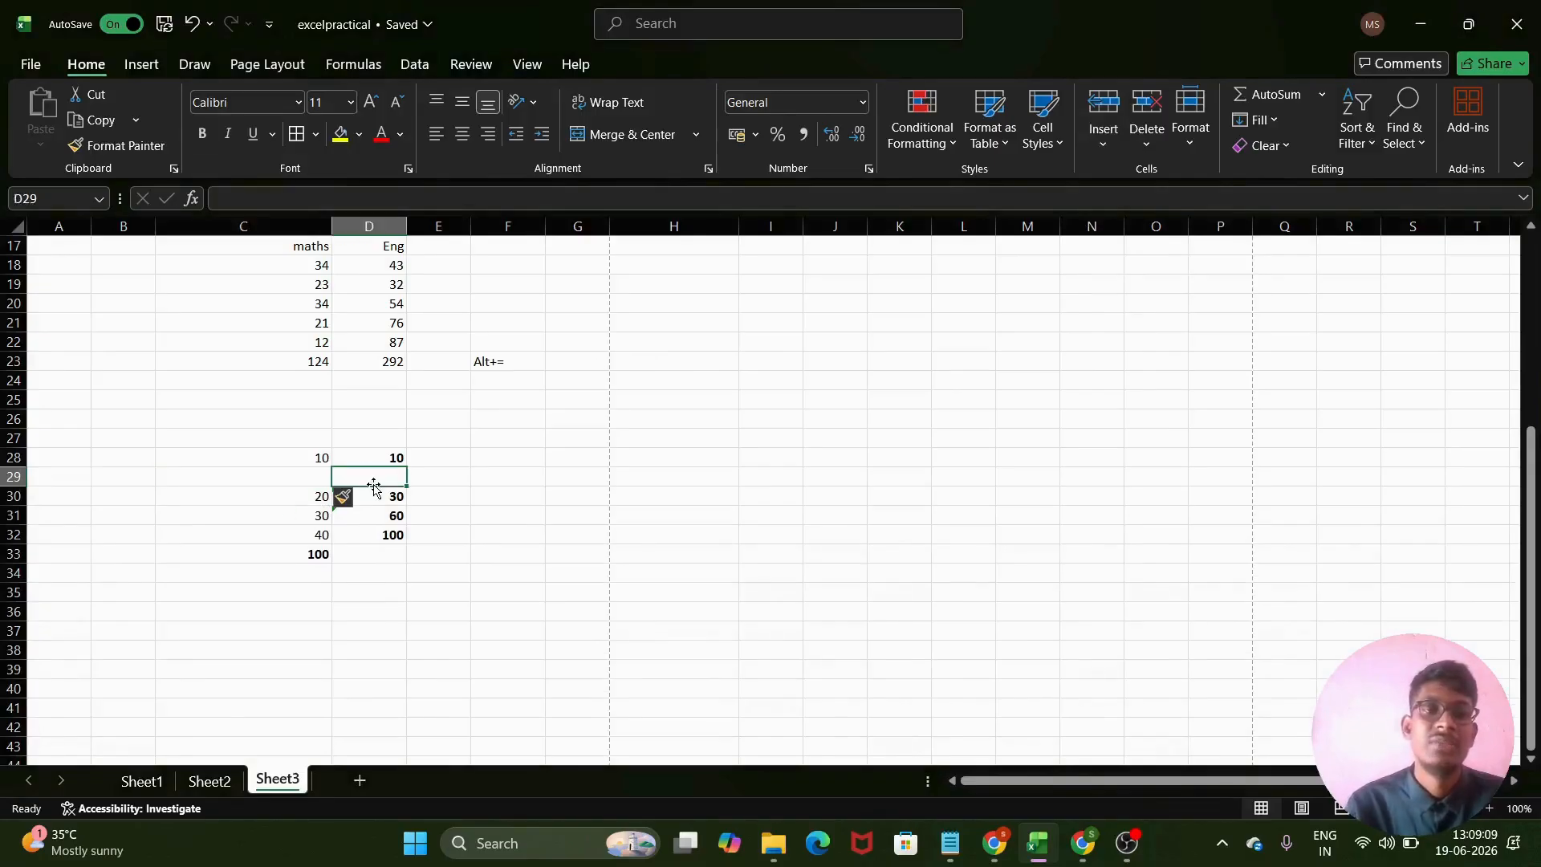
pyautogui.click(450, 482)
pyautogui.click(554, 481)
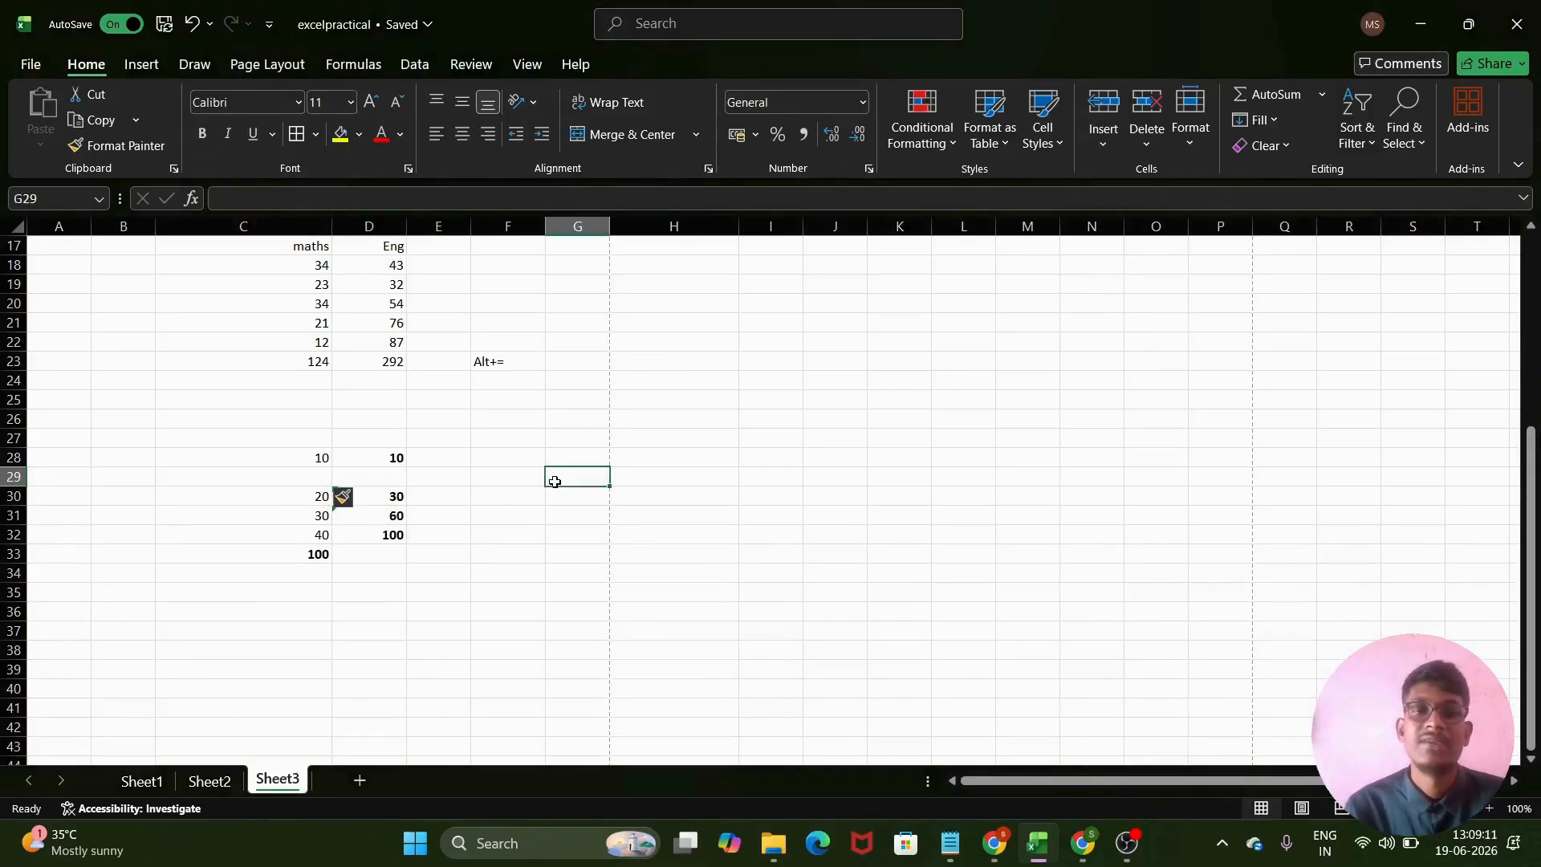
pyautogui.click(482, 480)
pyautogui.click(359, 478)
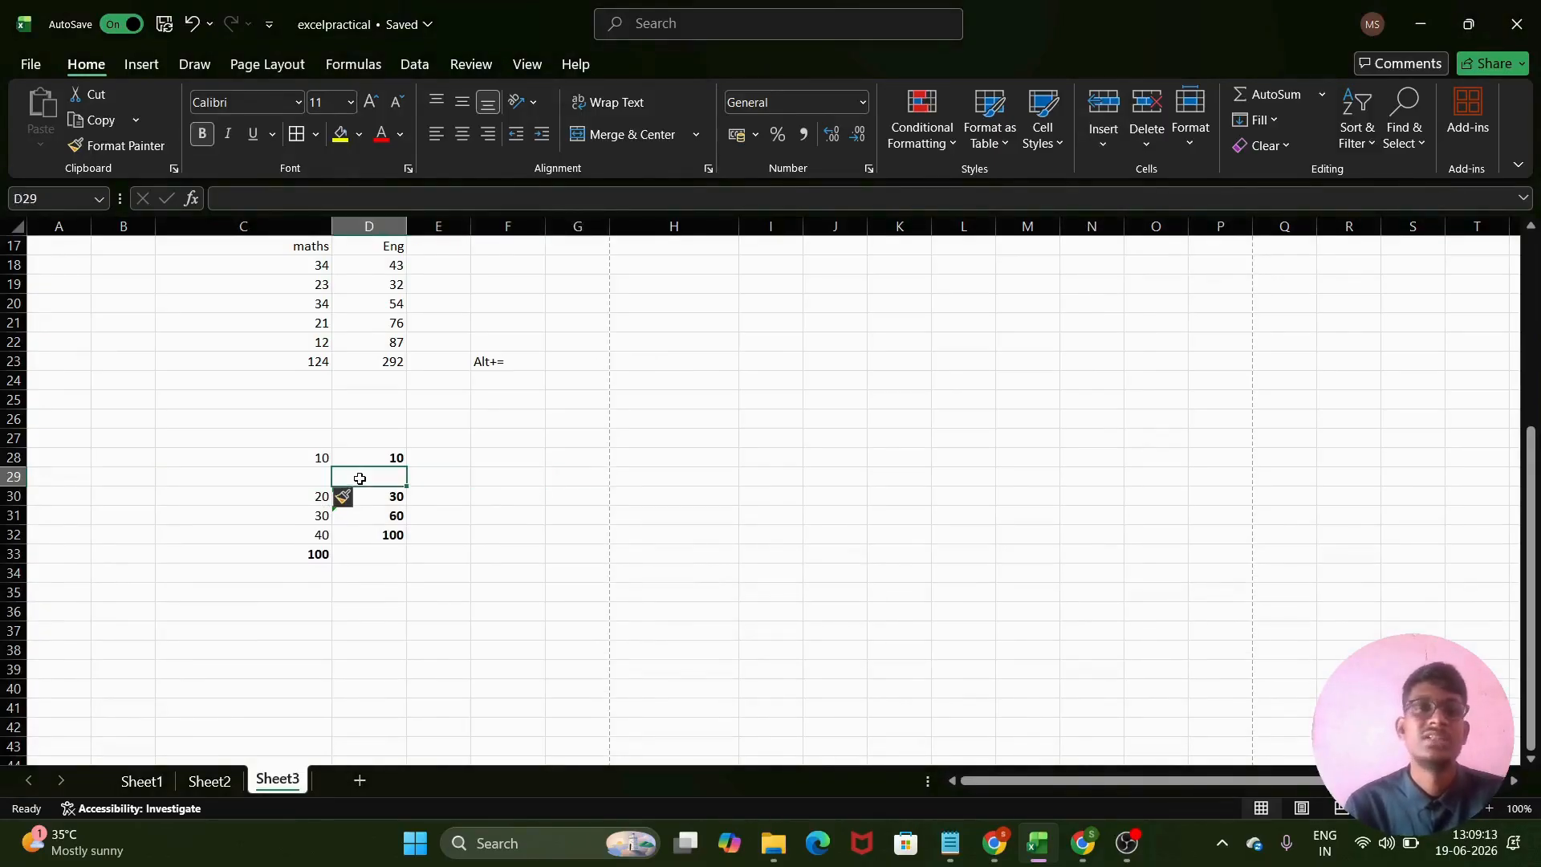
pyautogui.click(297, 476)
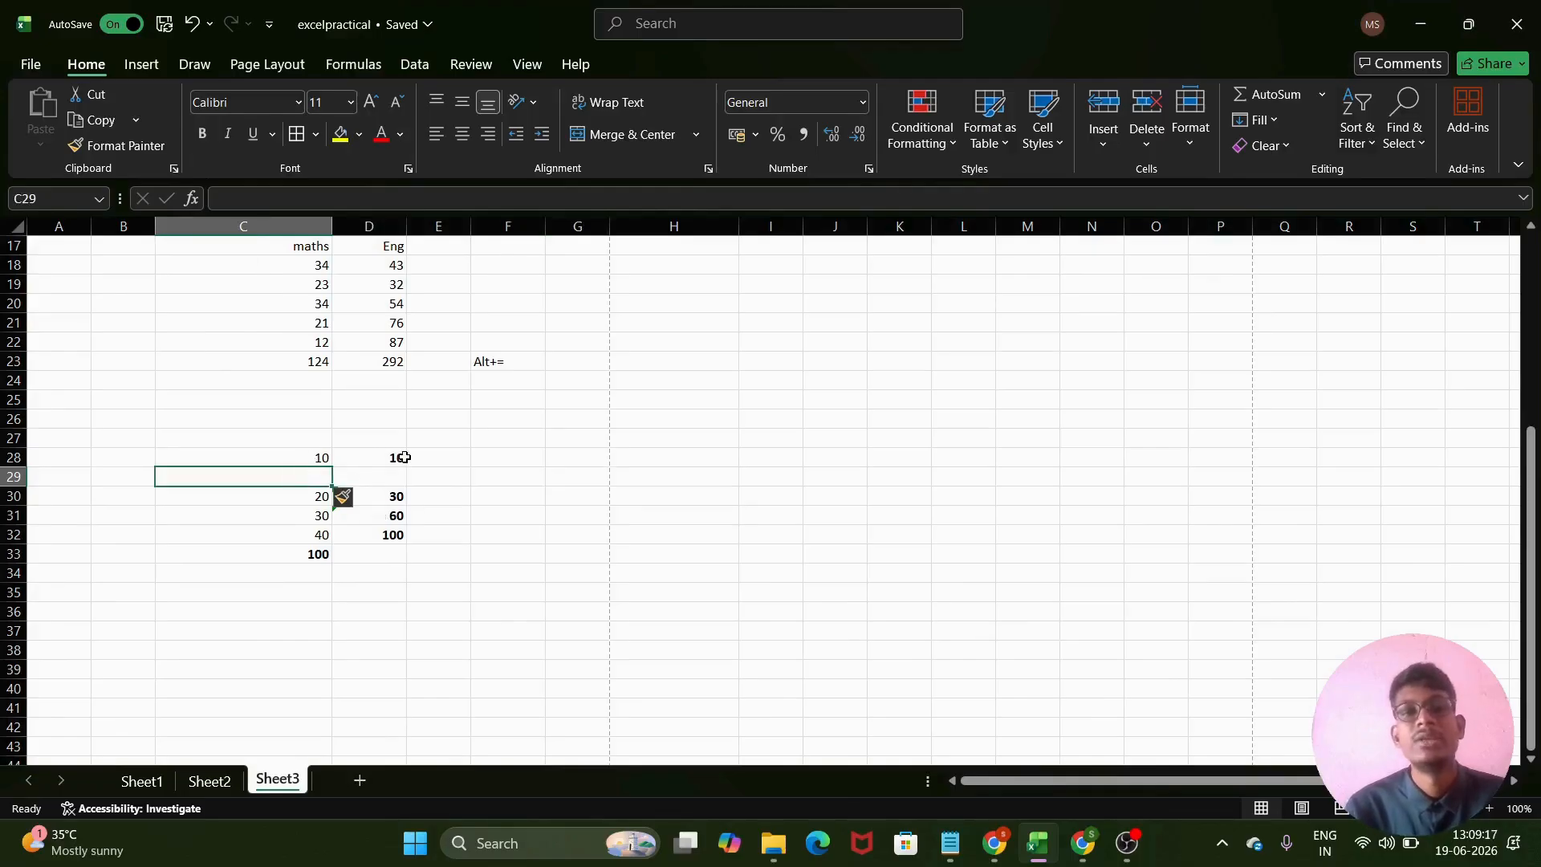
# - Insert a blank sheet column before column D, between the numbers and their running totals
pyautogui.click(367, 456)
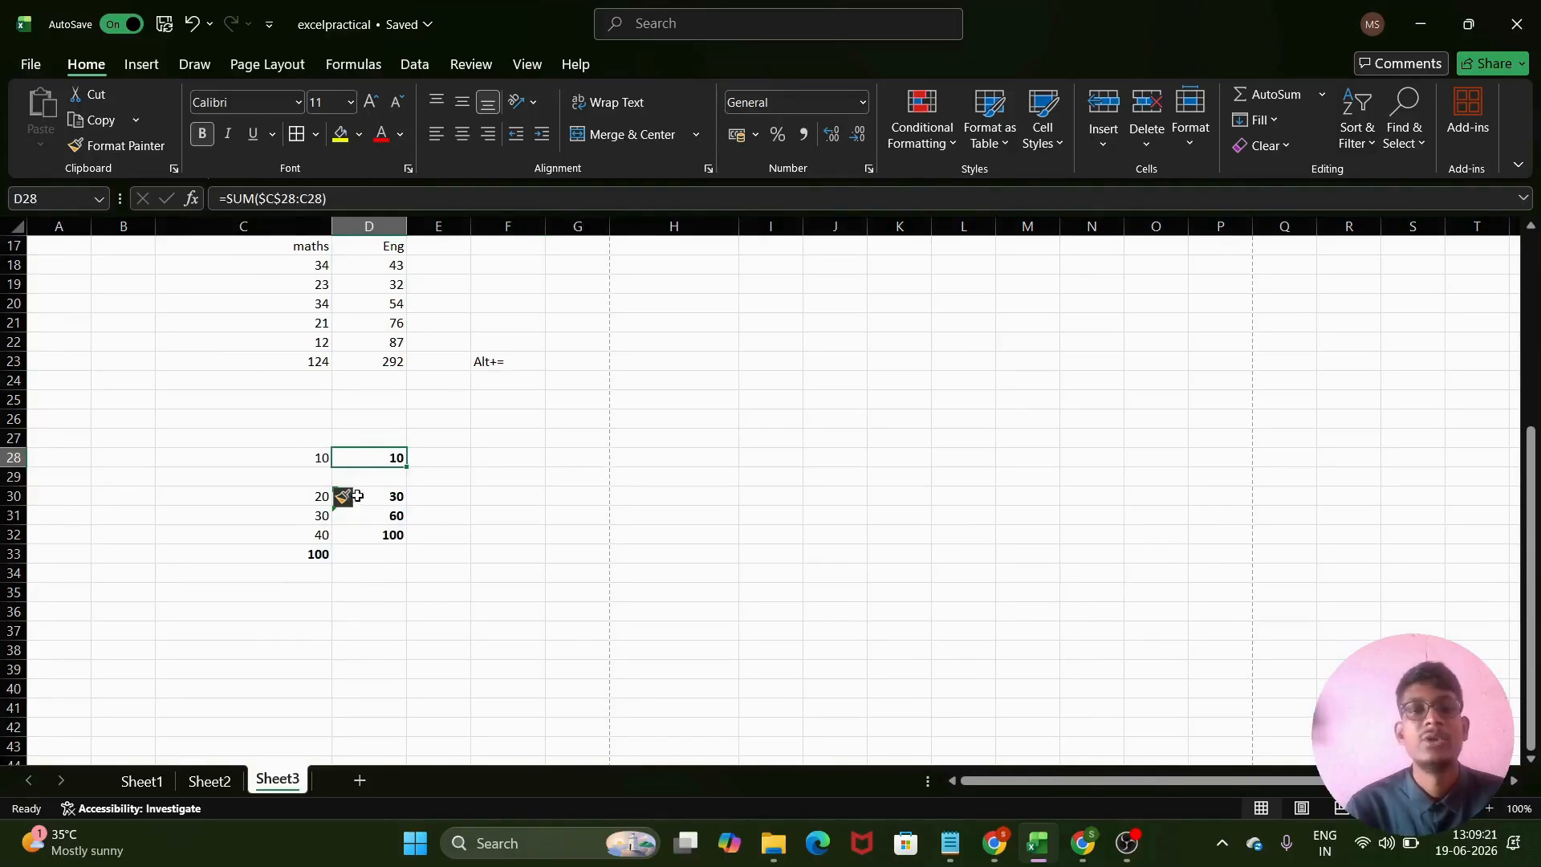
pyautogui.click(1103, 128)
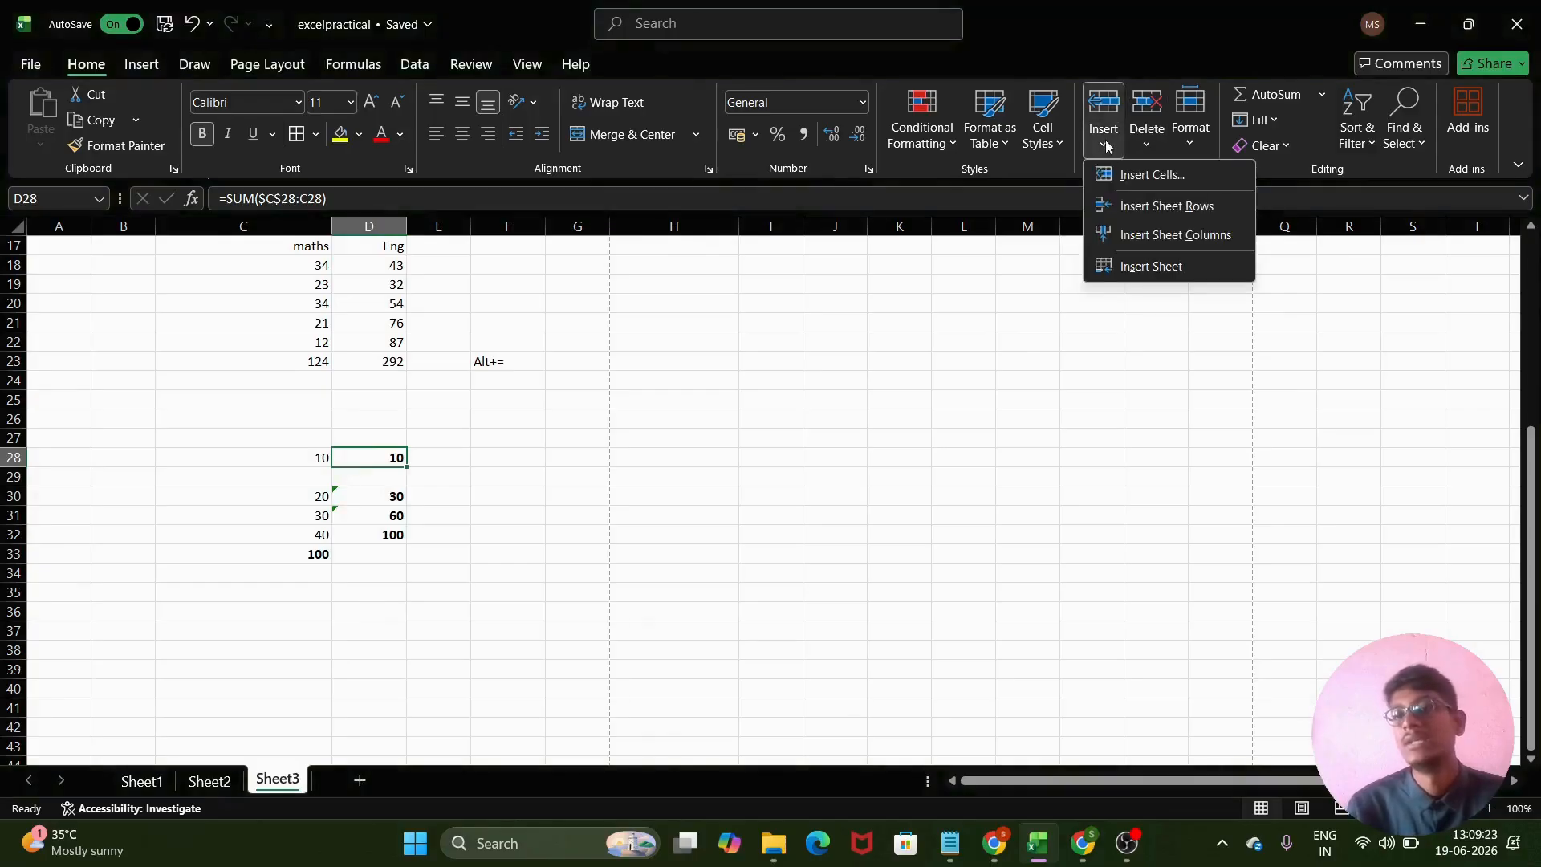
pyautogui.click(1170, 236)
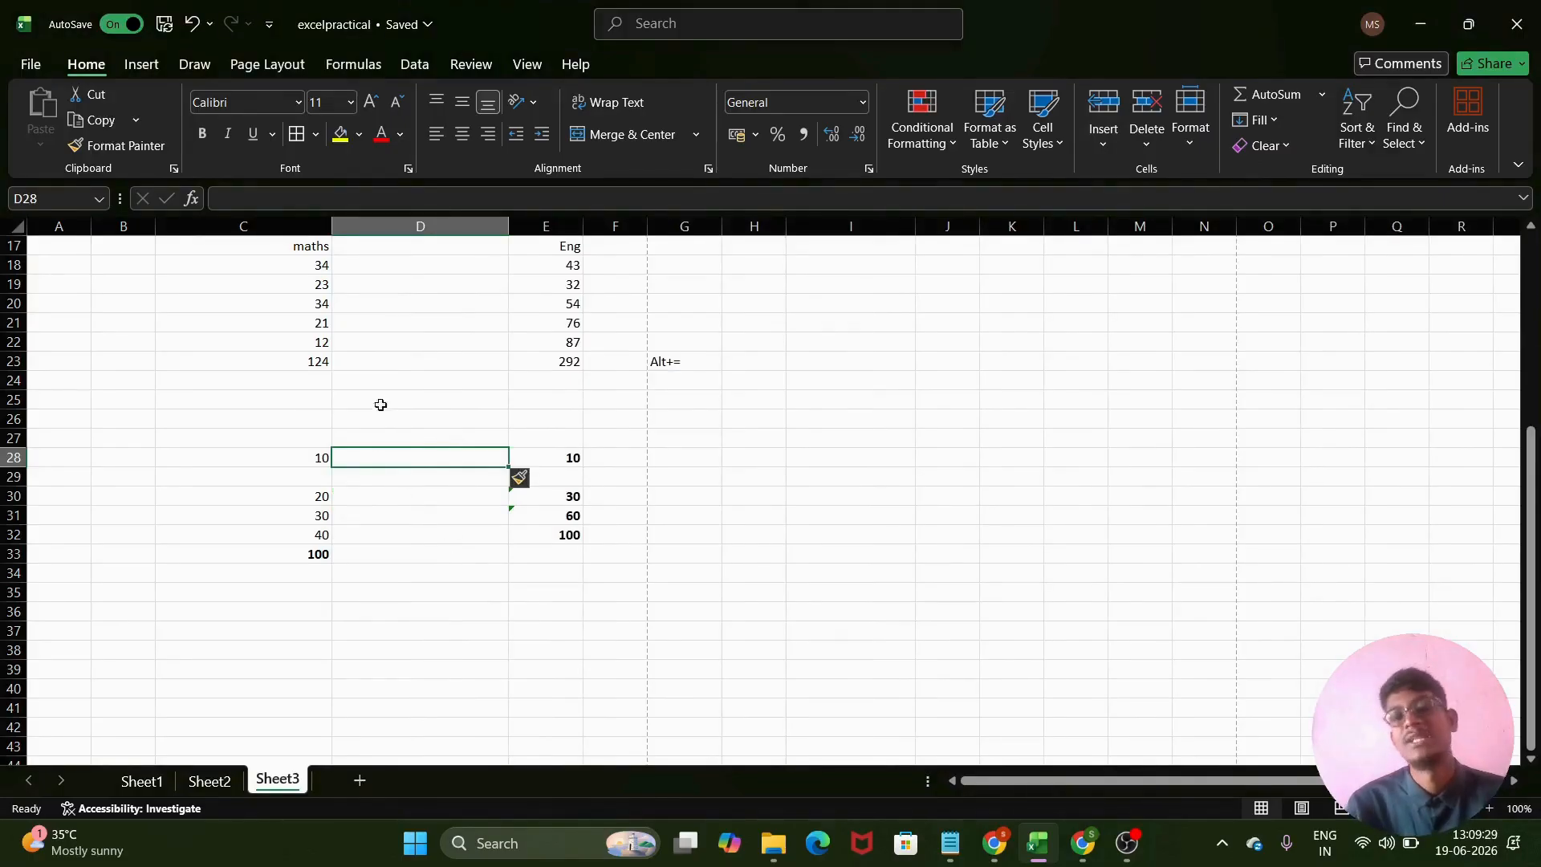
pyautogui.click(488, 505)
pyautogui.click(555, 457)
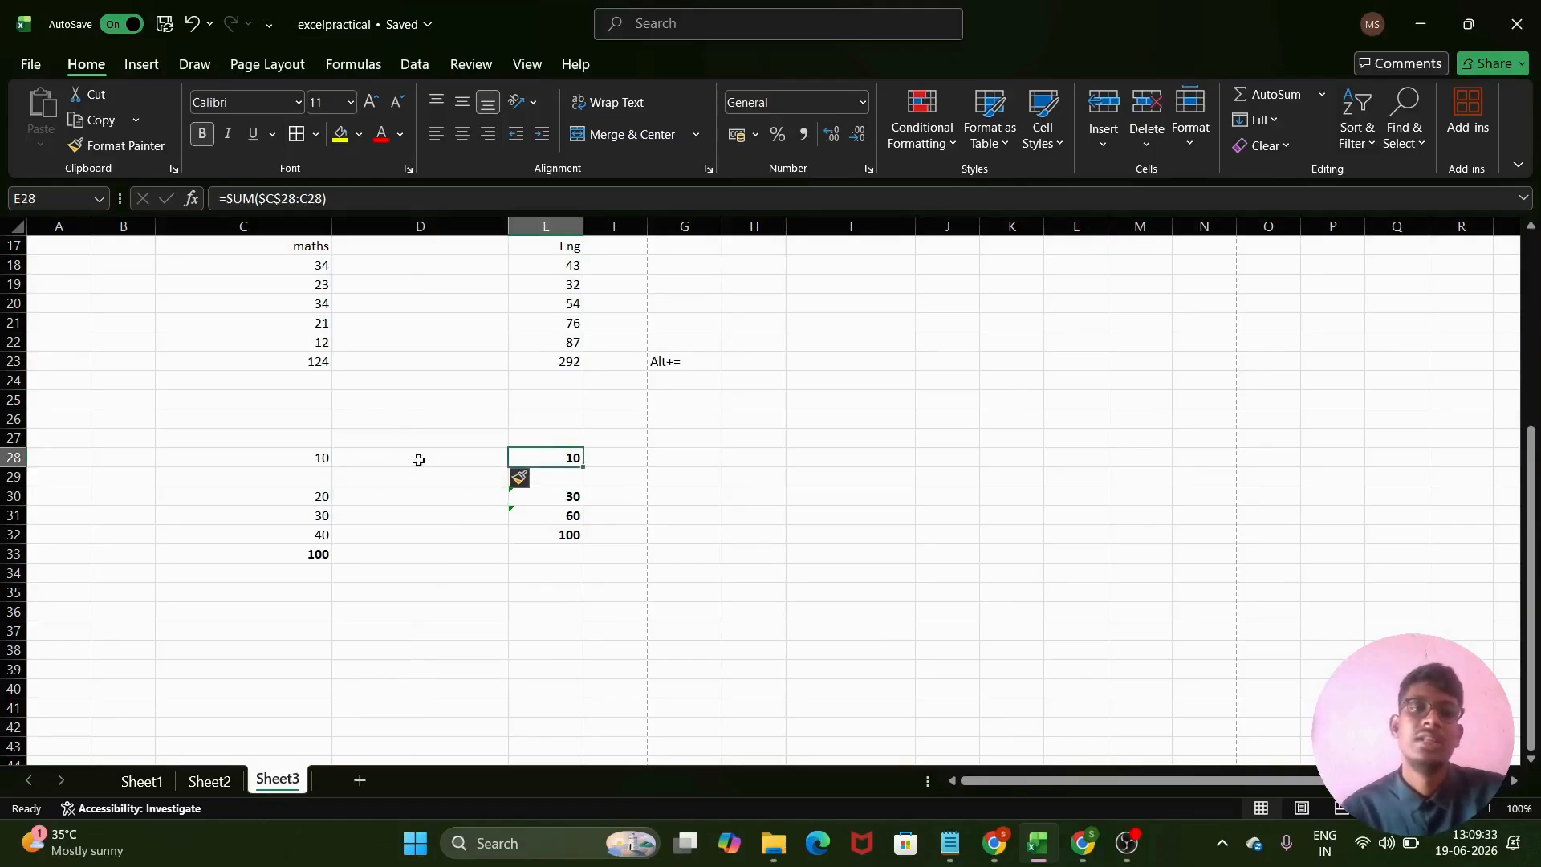
pyautogui.moveTo(258, 454); pyautogui.dragTo(282, 547)
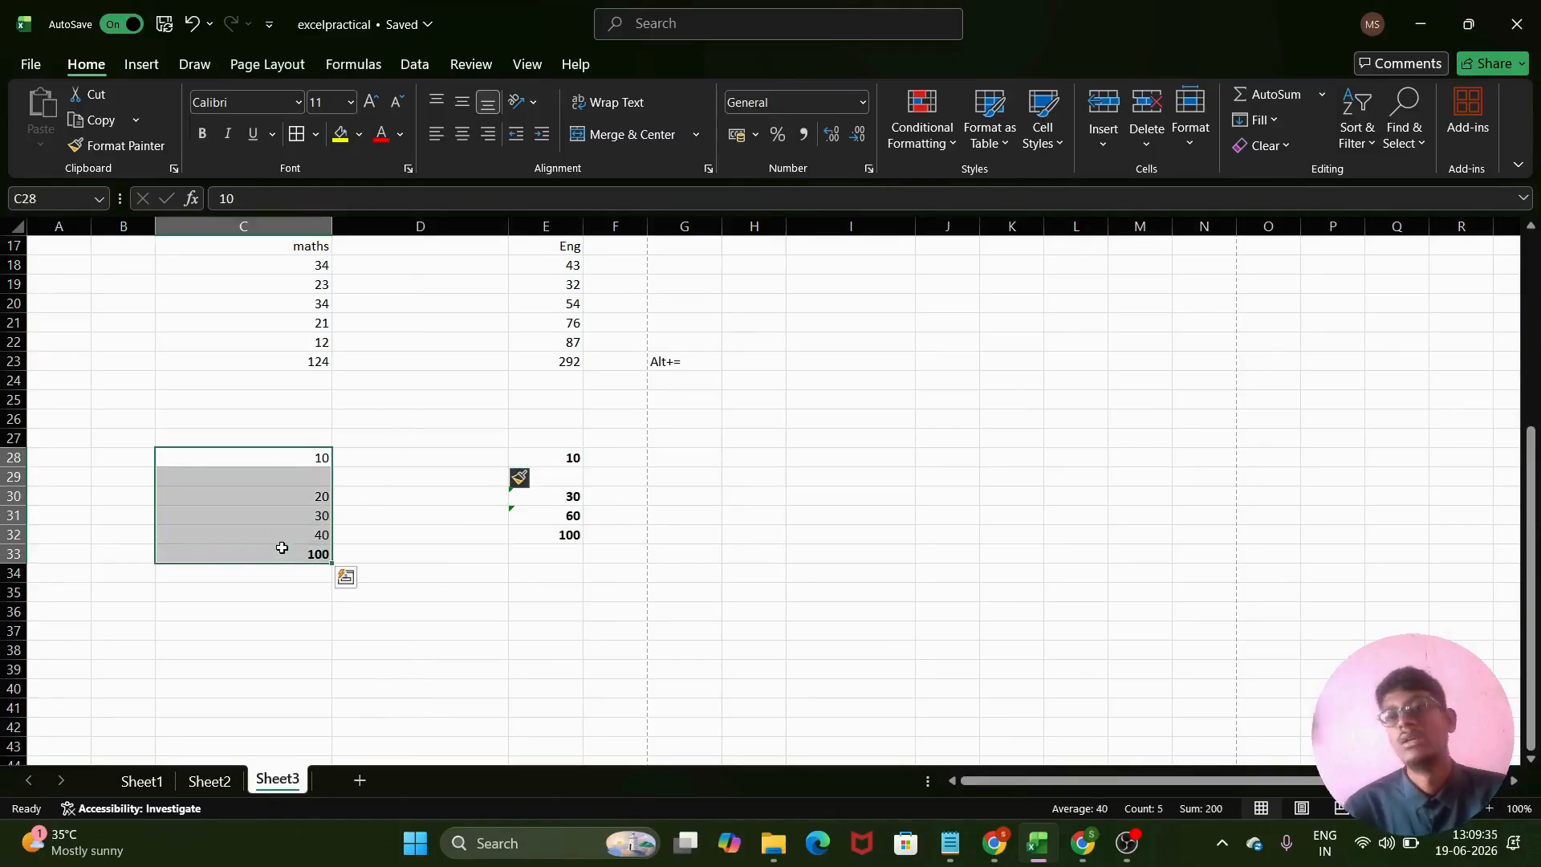
pyautogui.scroll(-5, 510, 546)
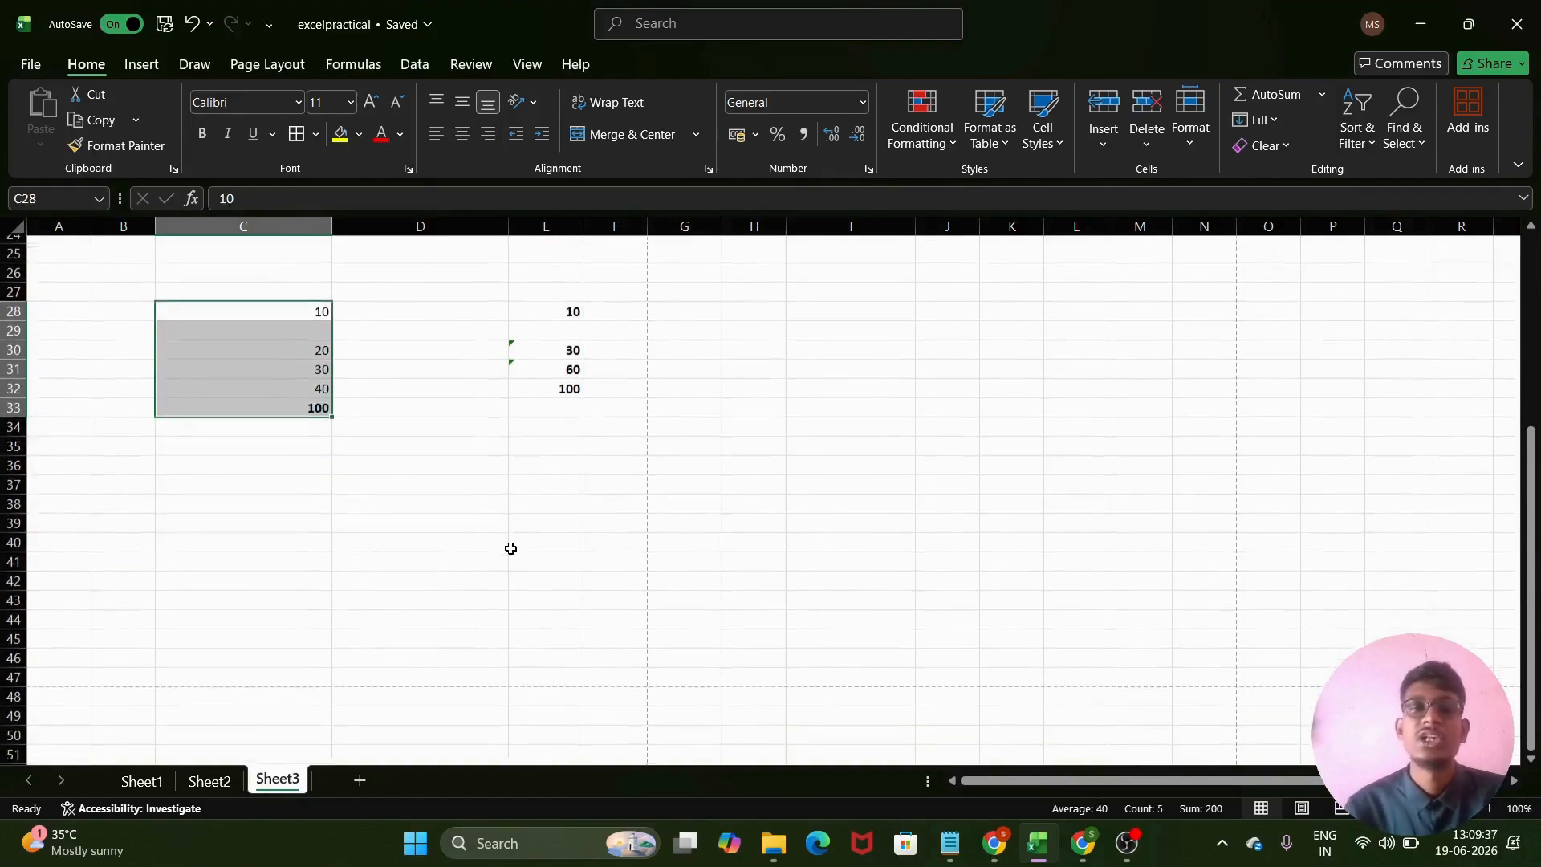
pyautogui.click(279, 433)
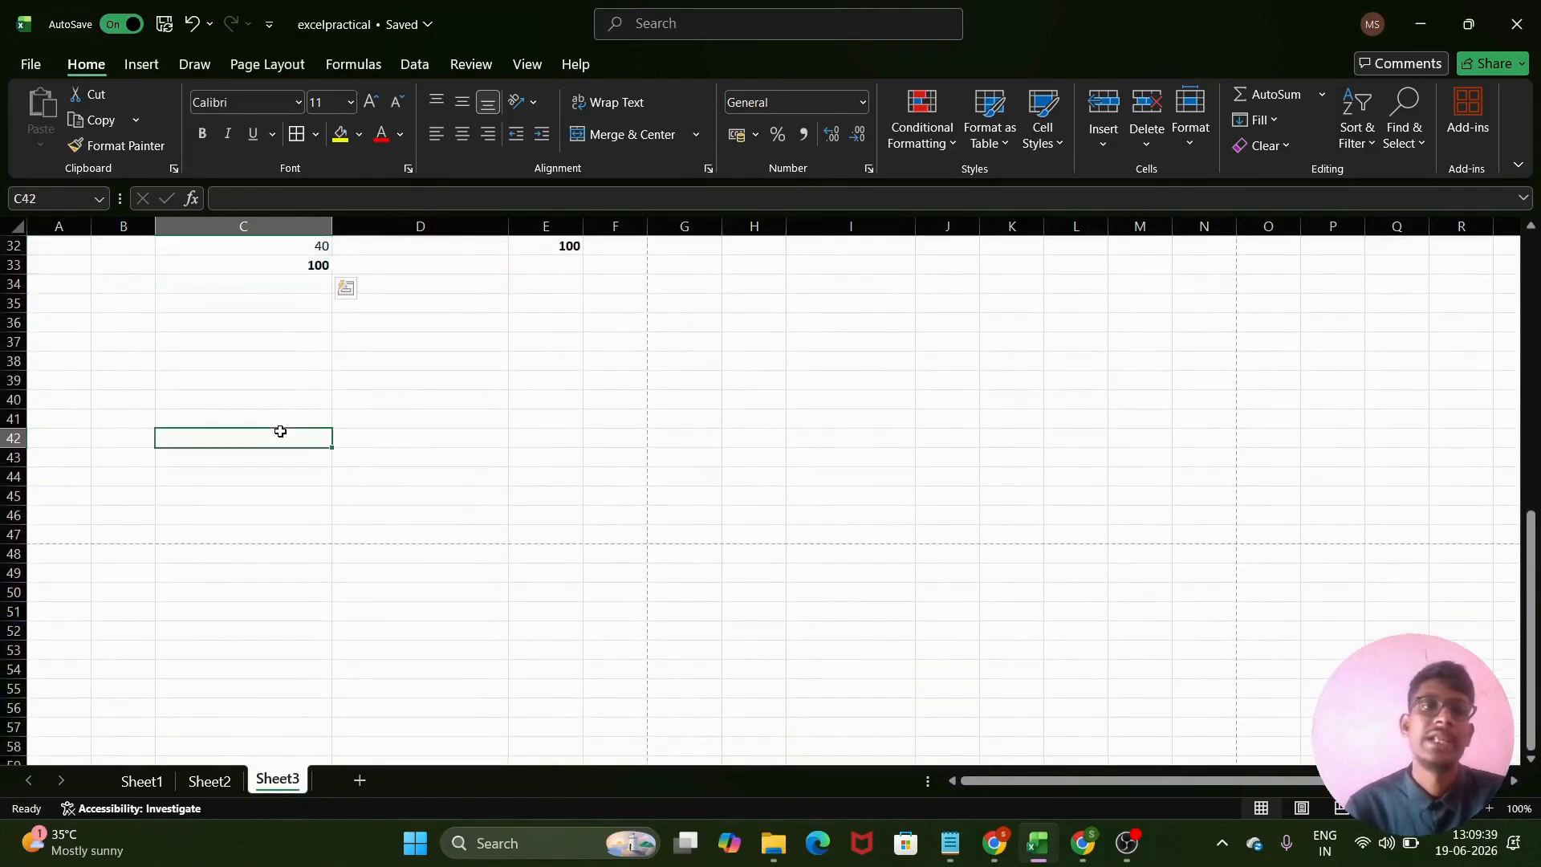
pyautogui.scroll(3, 281, 436)
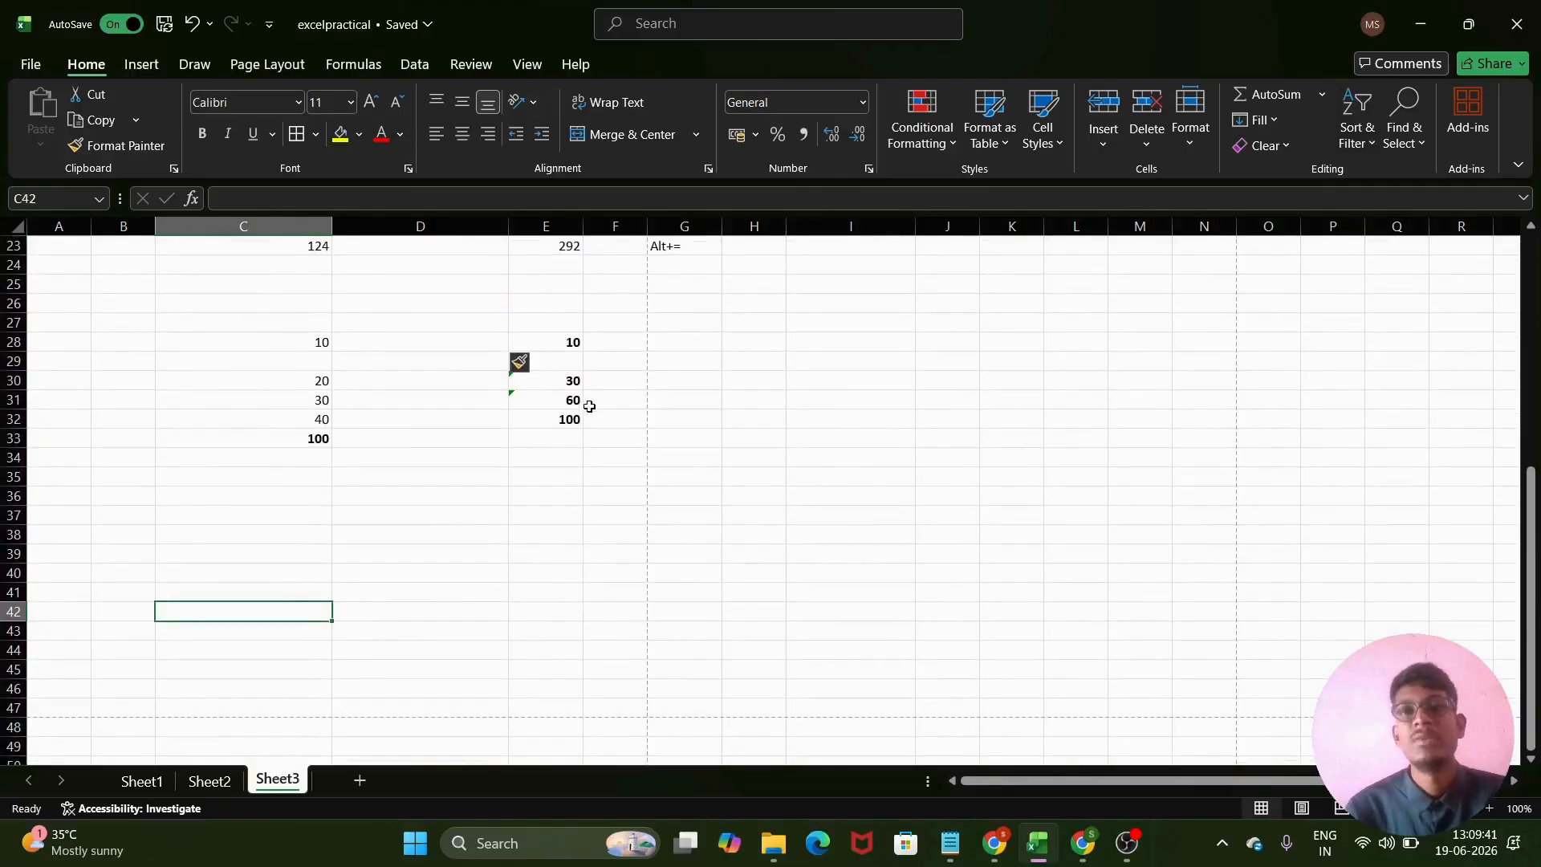
# - Delete the contents of cells C28:F33 and undo the deletion
pyautogui.moveTo(298, 337); pyautogui.dragTo(622, 438)
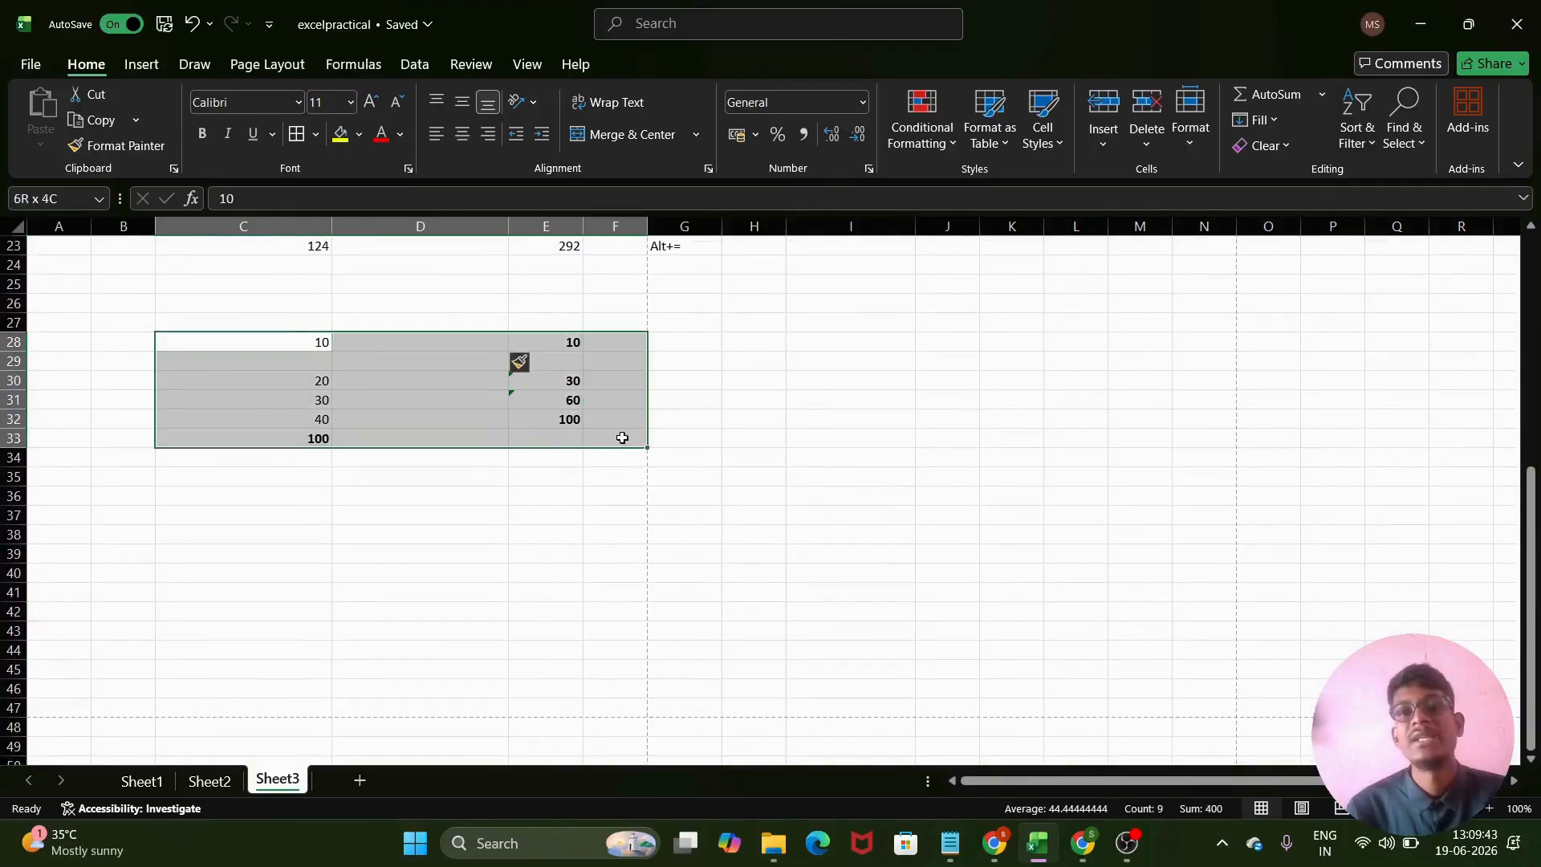
pyautogui.press('Delete')
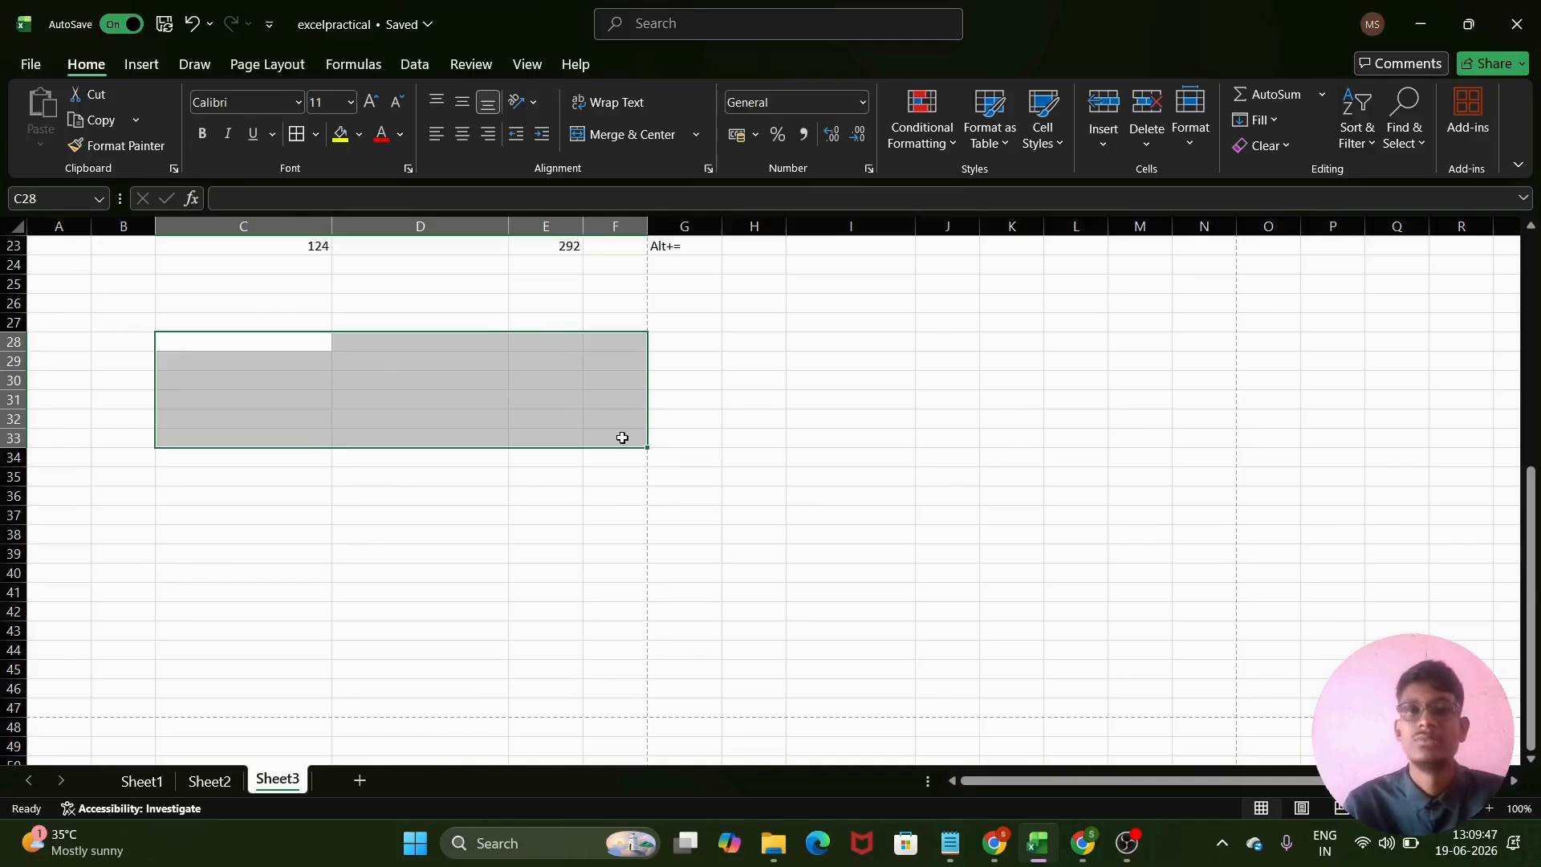
pyautogui.hotkey('ctrl', 'z')
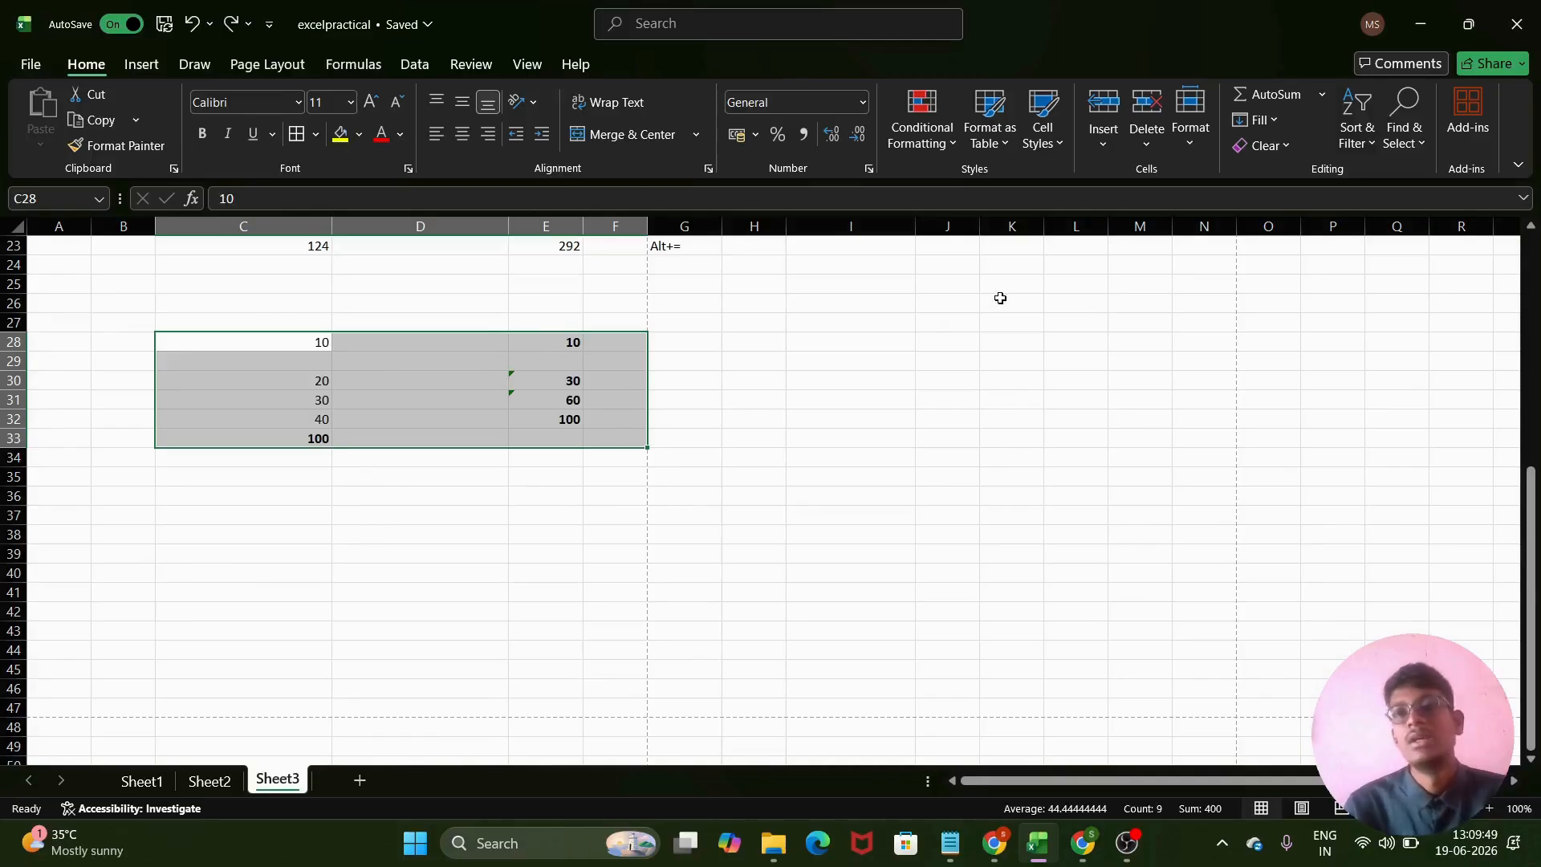
# - Remove all contents and formatting from cells C28:F33 with Clear All
pyautogui.click(1265, 145)
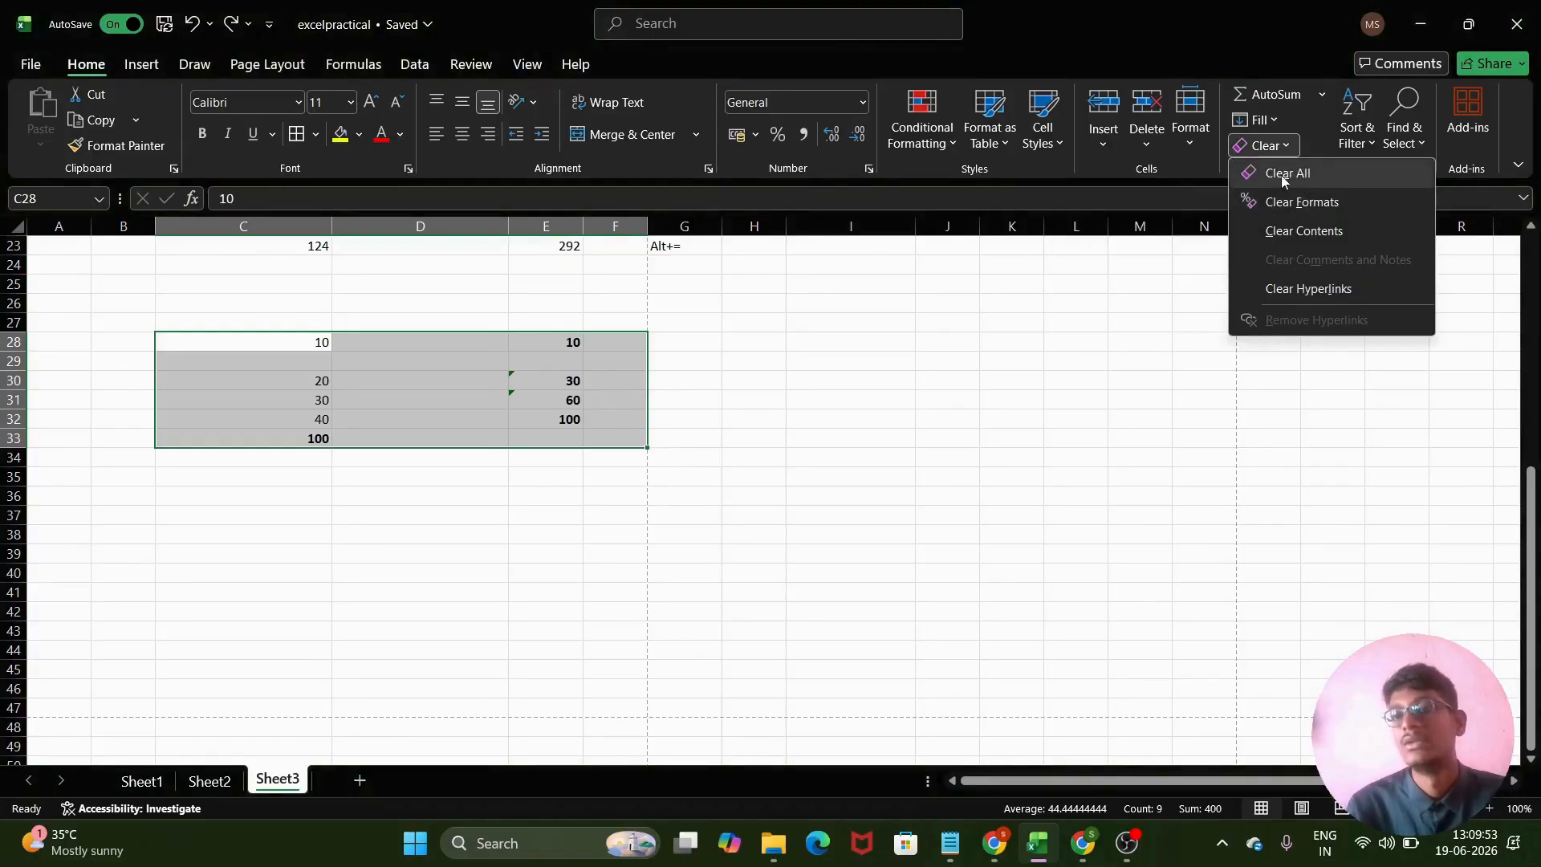
pyautogui.click(1283, 177)
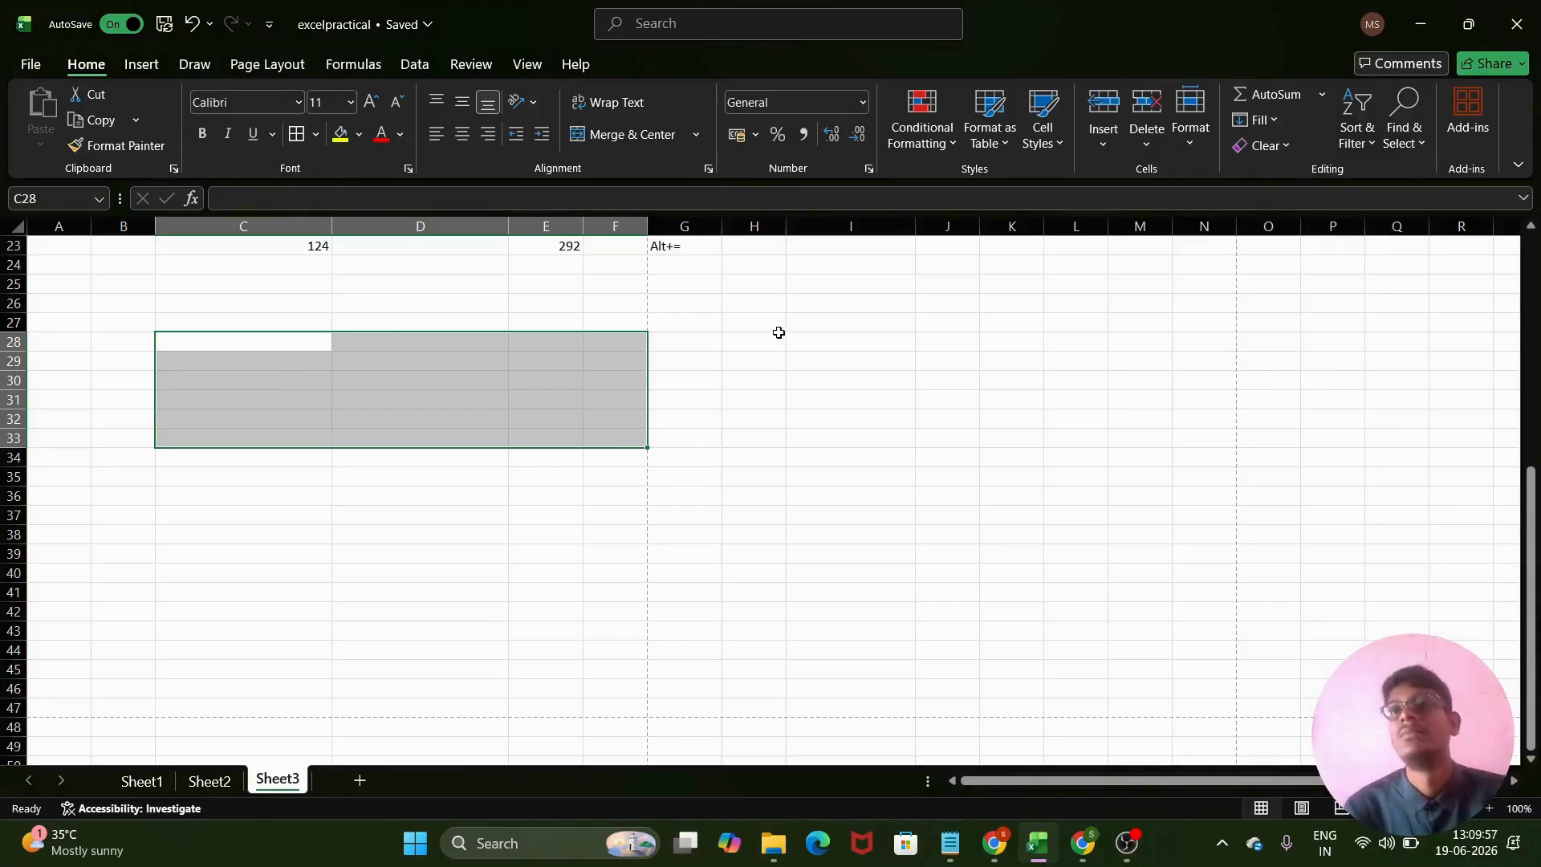
pyautogui.click(445, 386)
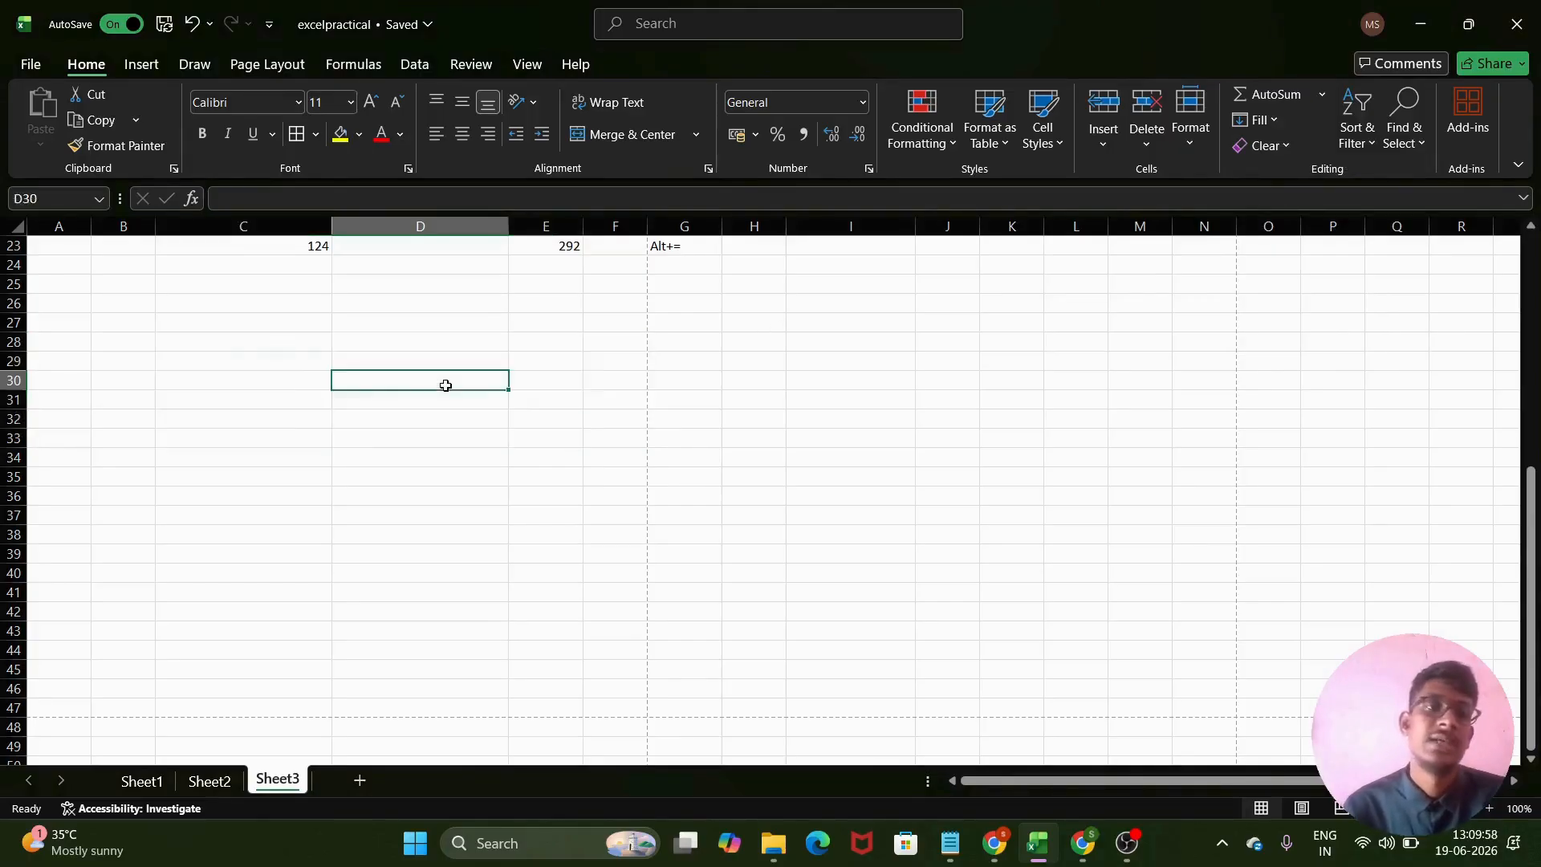
# - Enter three sample first names in cells C28 to C30, one per cell
pyautogui.click(246, 339)
pyautogui.write('ram')
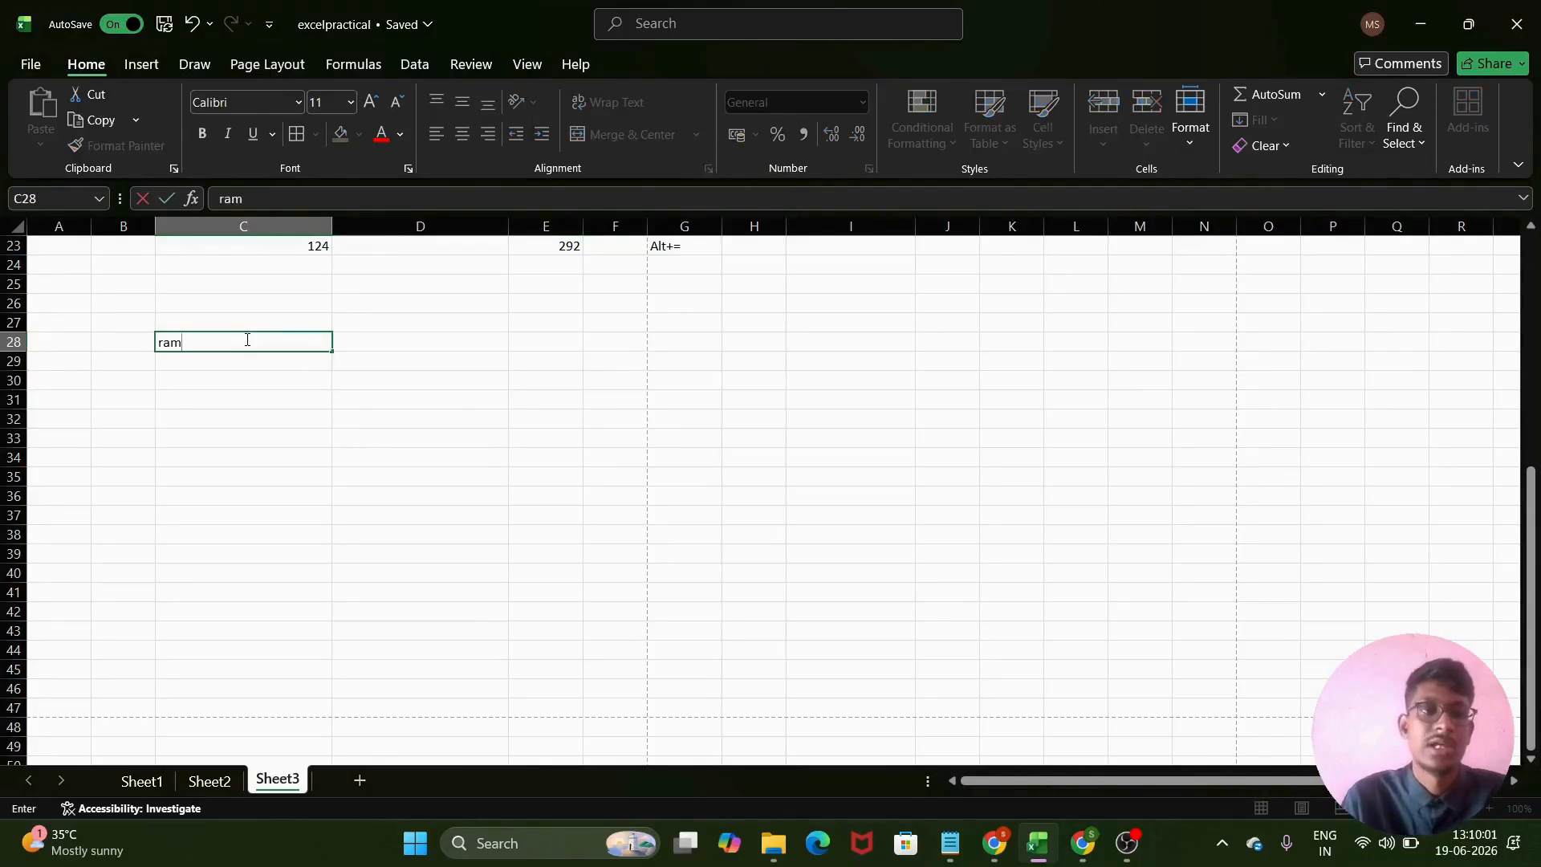
pyautogui.press('Return')
pyautogui.write('raj')
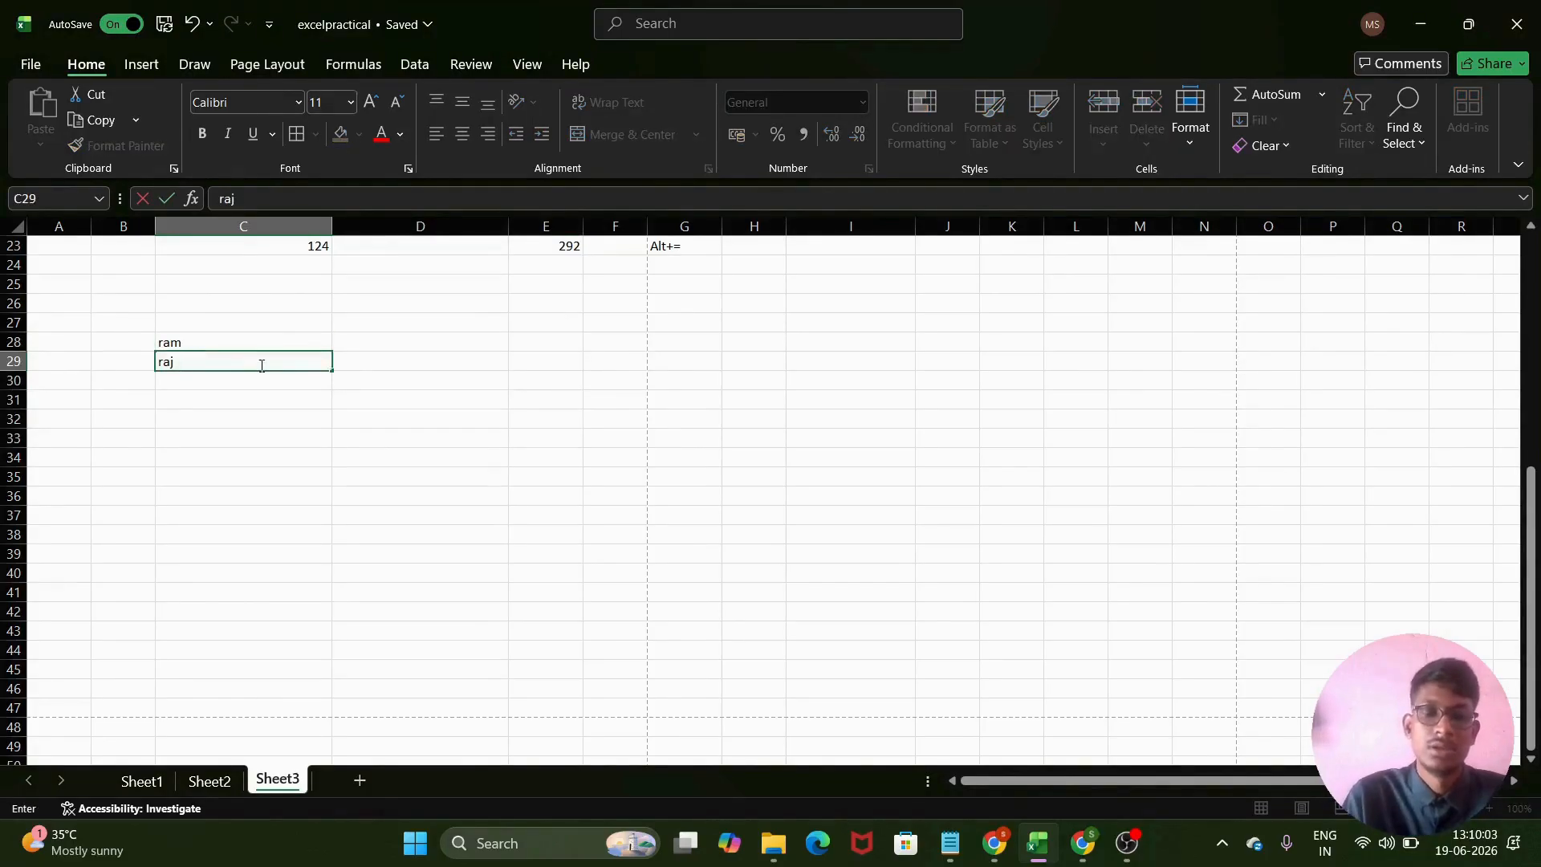
pyautogui.write('u')
pyautogui.press('Return')
pyautogui.write('t')
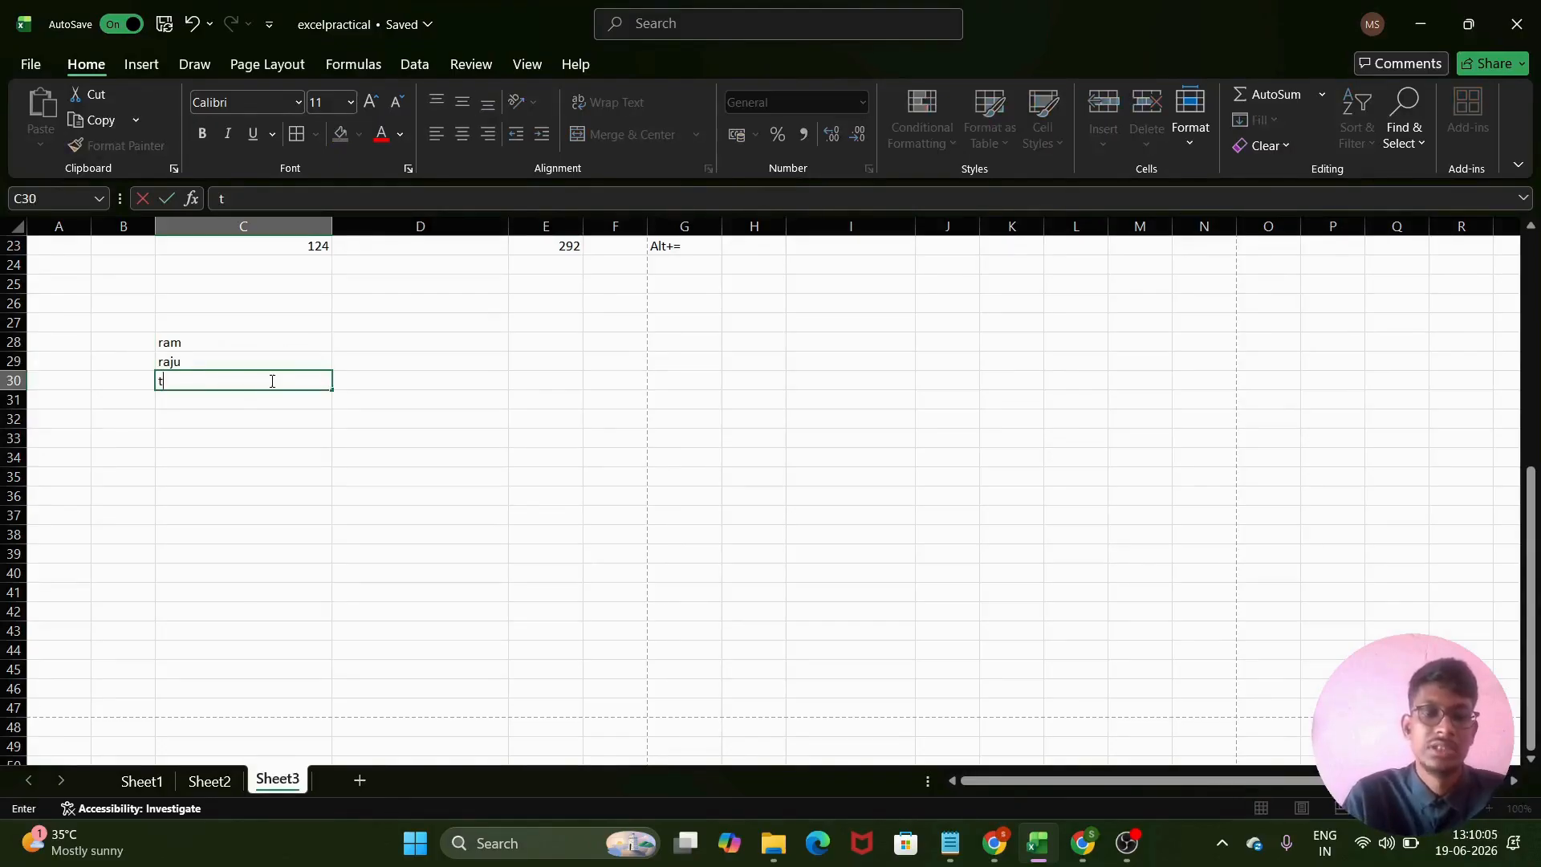
pyautogui.write('eja')
pyautogui.hotkey('ctrl', 'Return')
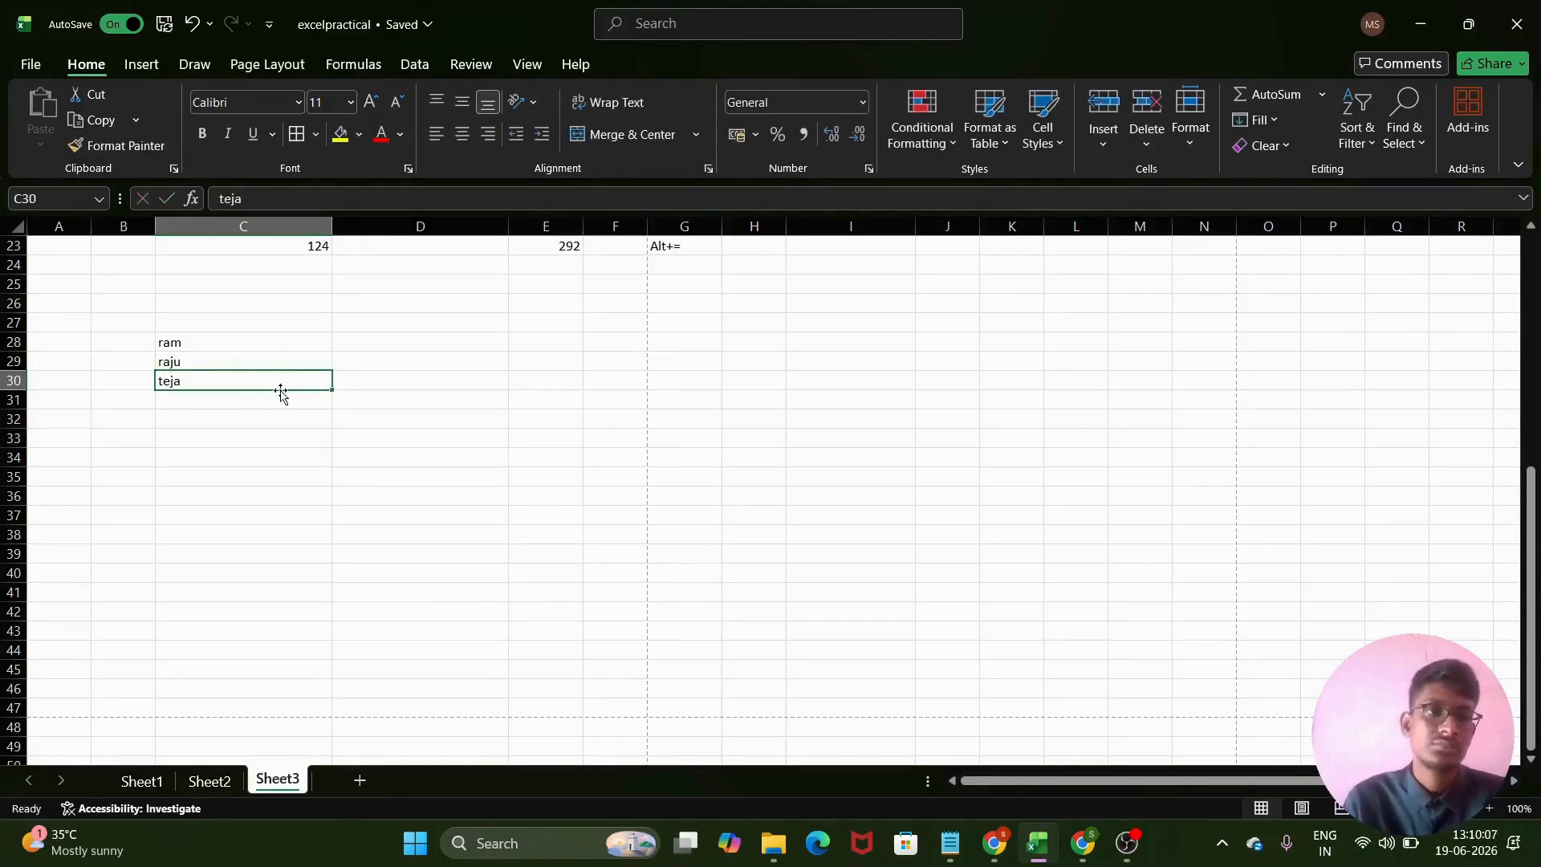
# - Fill the three names from C28:C30 down the column as a repeating list through C38
pyautogui.moveTo(159, 349); pyautogui.dragTo(180, 378)
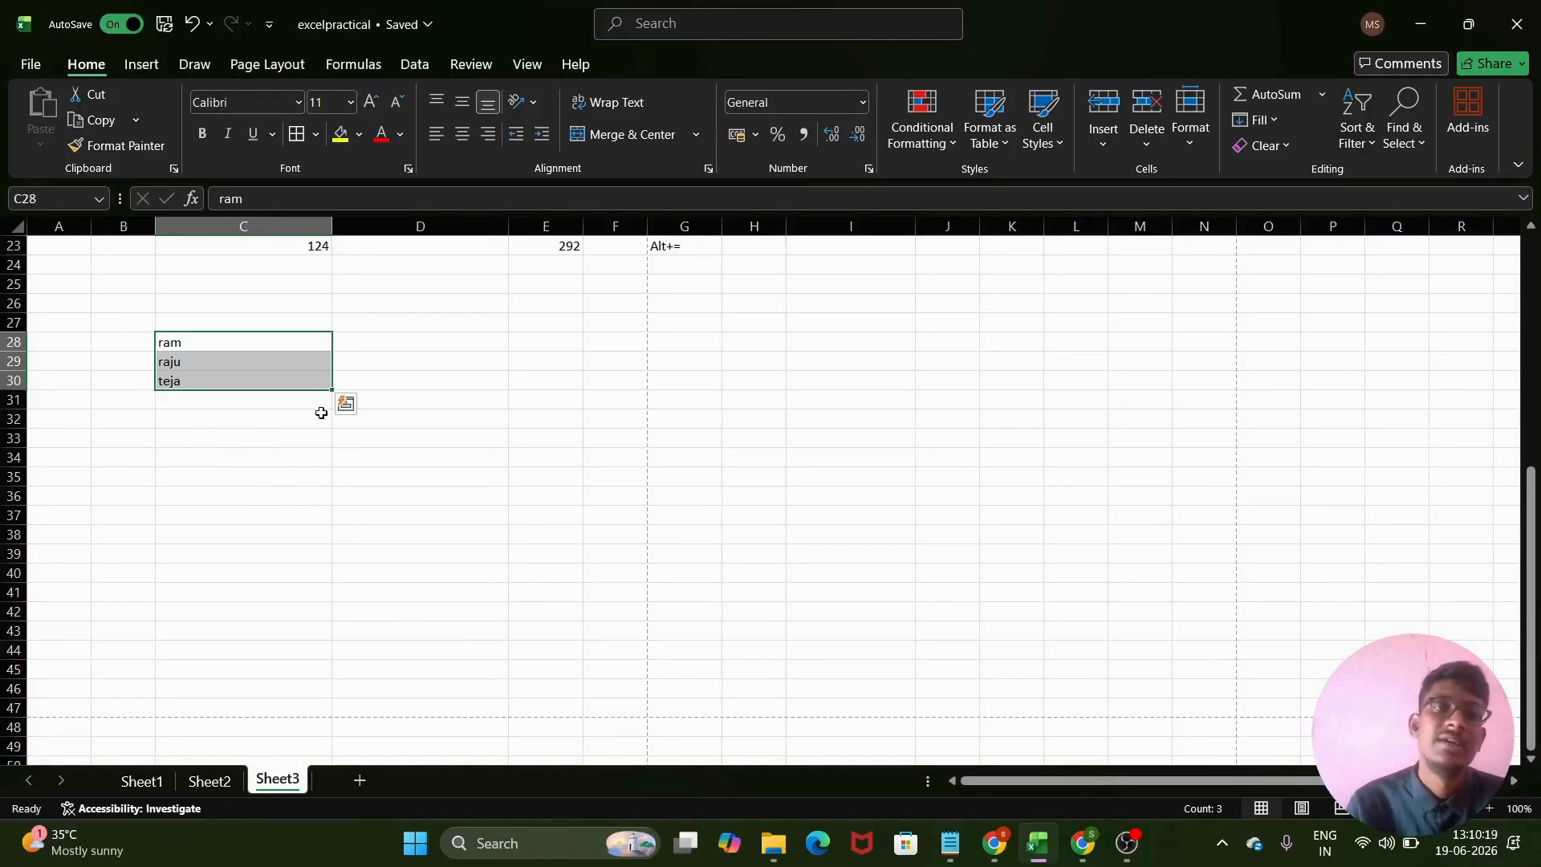
pyautogui.moveTo(334, 393); pyautogui.dragTo(333, 509)
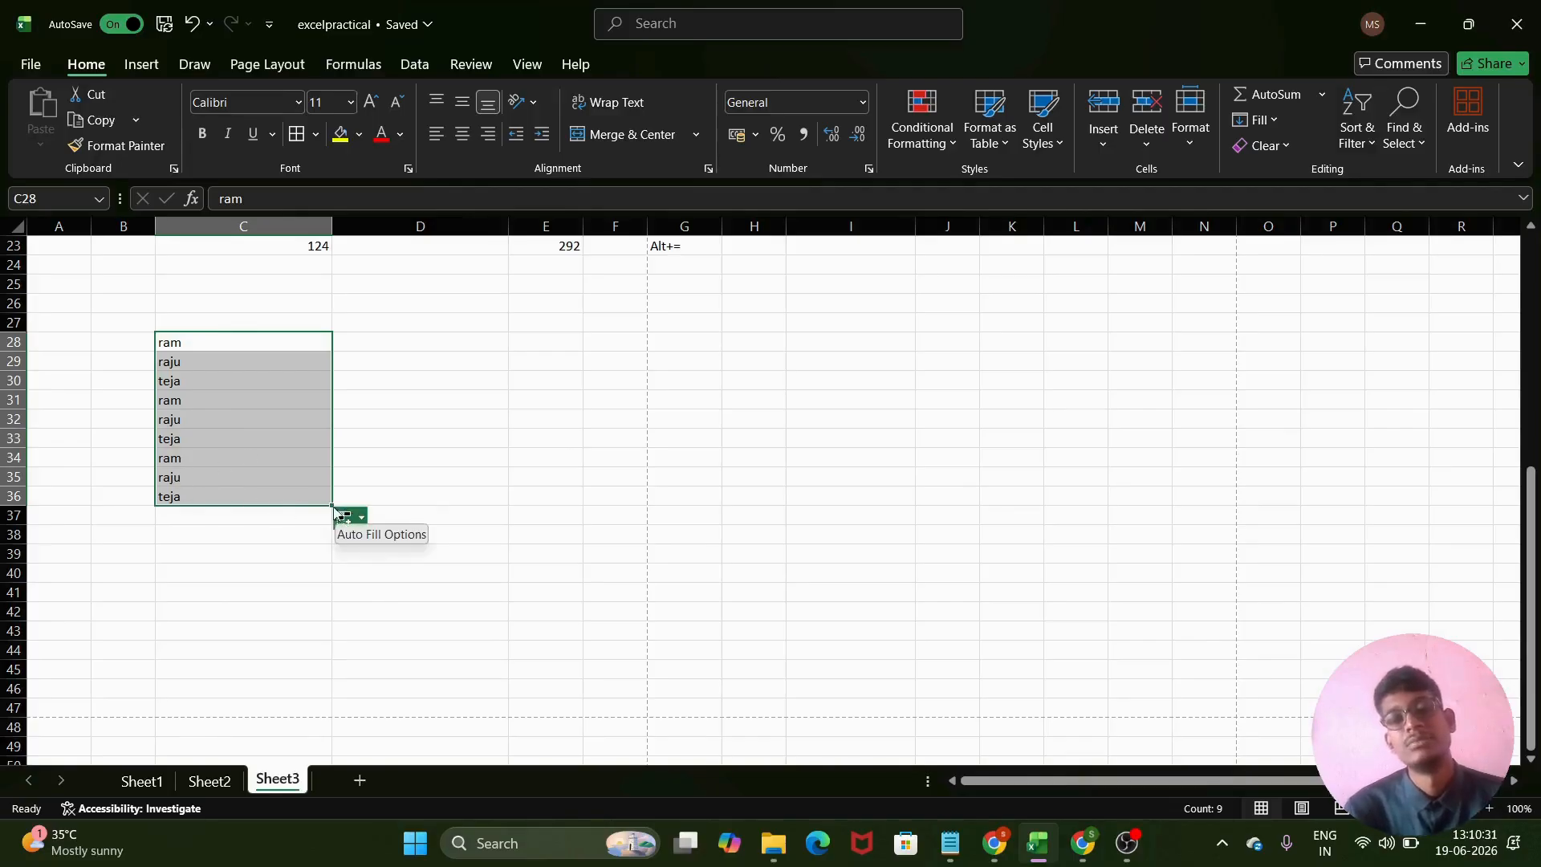
pyautogui.moveTo(331, 503); pyautogui.dragTo(335, 552)
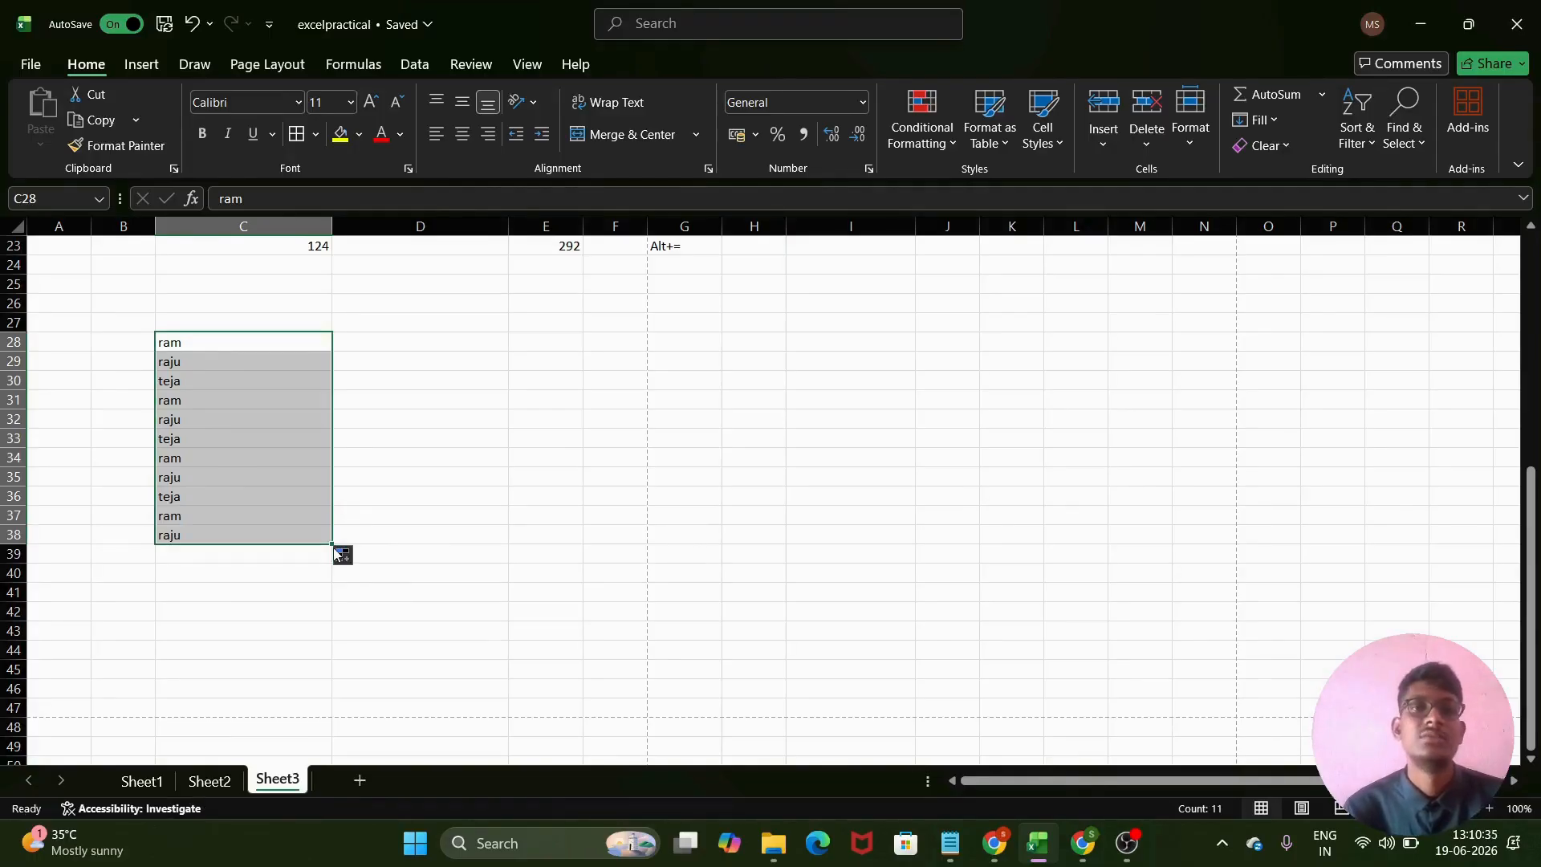
pyautogui.click(447, 471)
# - Enter the long text "ydgyudggddgsdhdhdhfdhfcjfdfh" in cell G35 and apply Wrap Text to it
pyautogui.scroll(2, 447, 474)
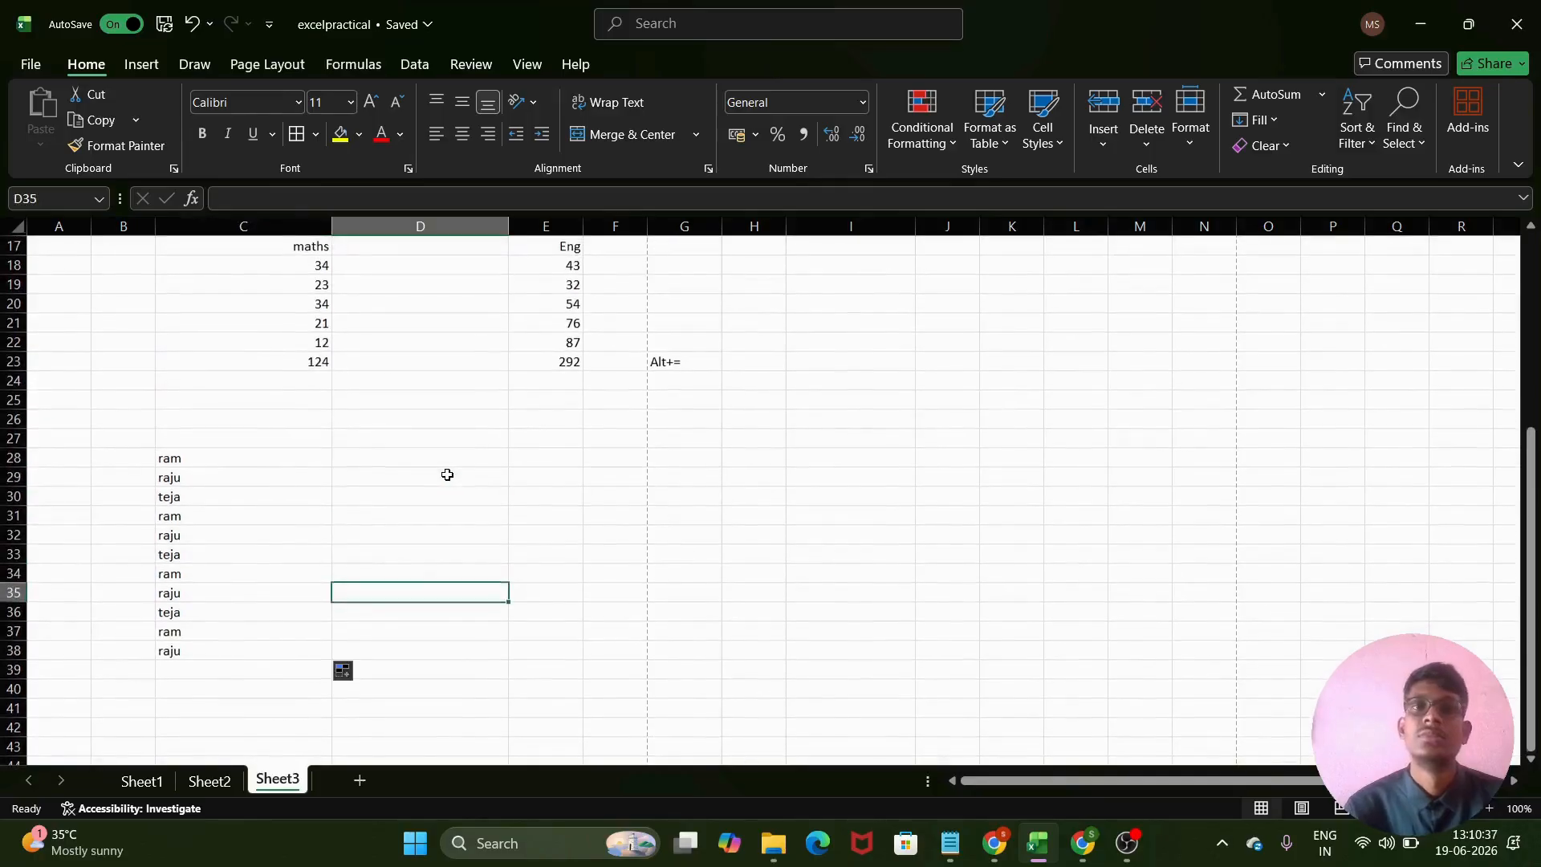
pyautogui.scroll(3, 447, 474)
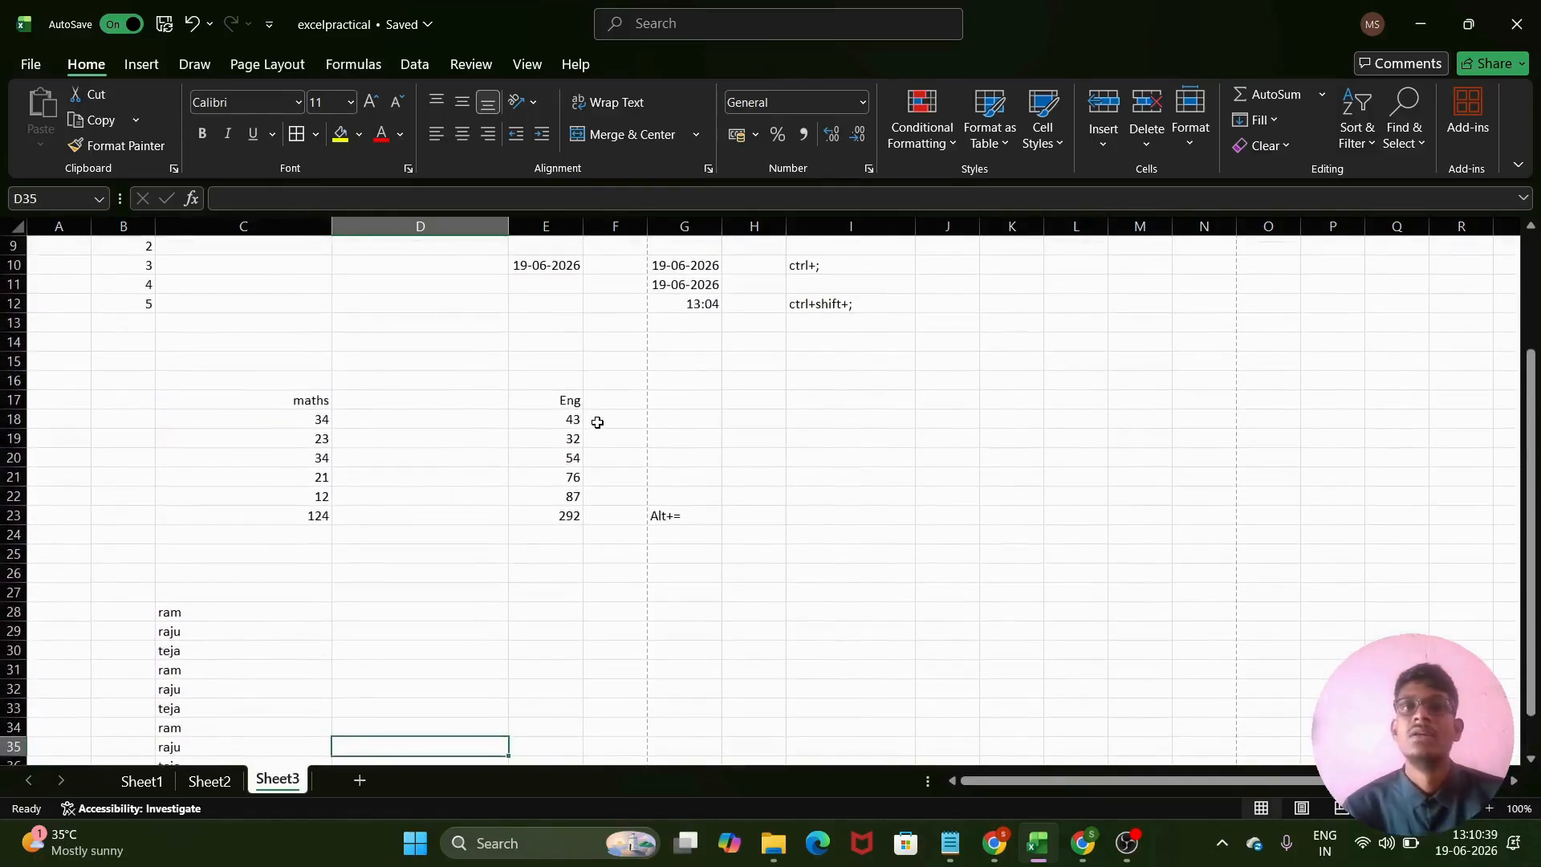
pyautogui.scroll(2, 594, 423)
pyautogui.scroll(-1, 594, 423)
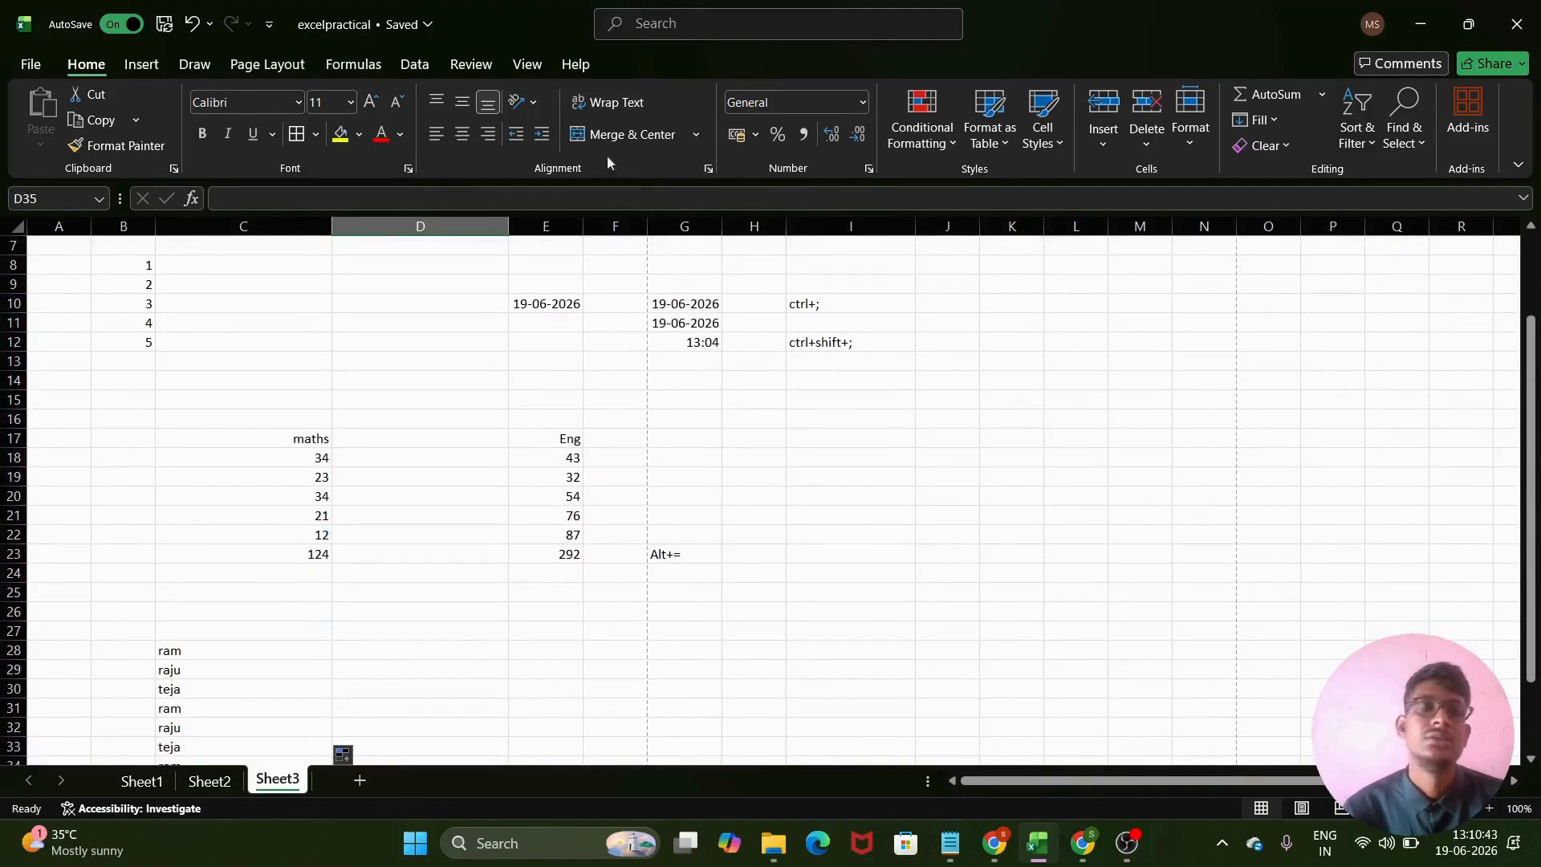
pyautogui.scroll(-7, 519, 382)
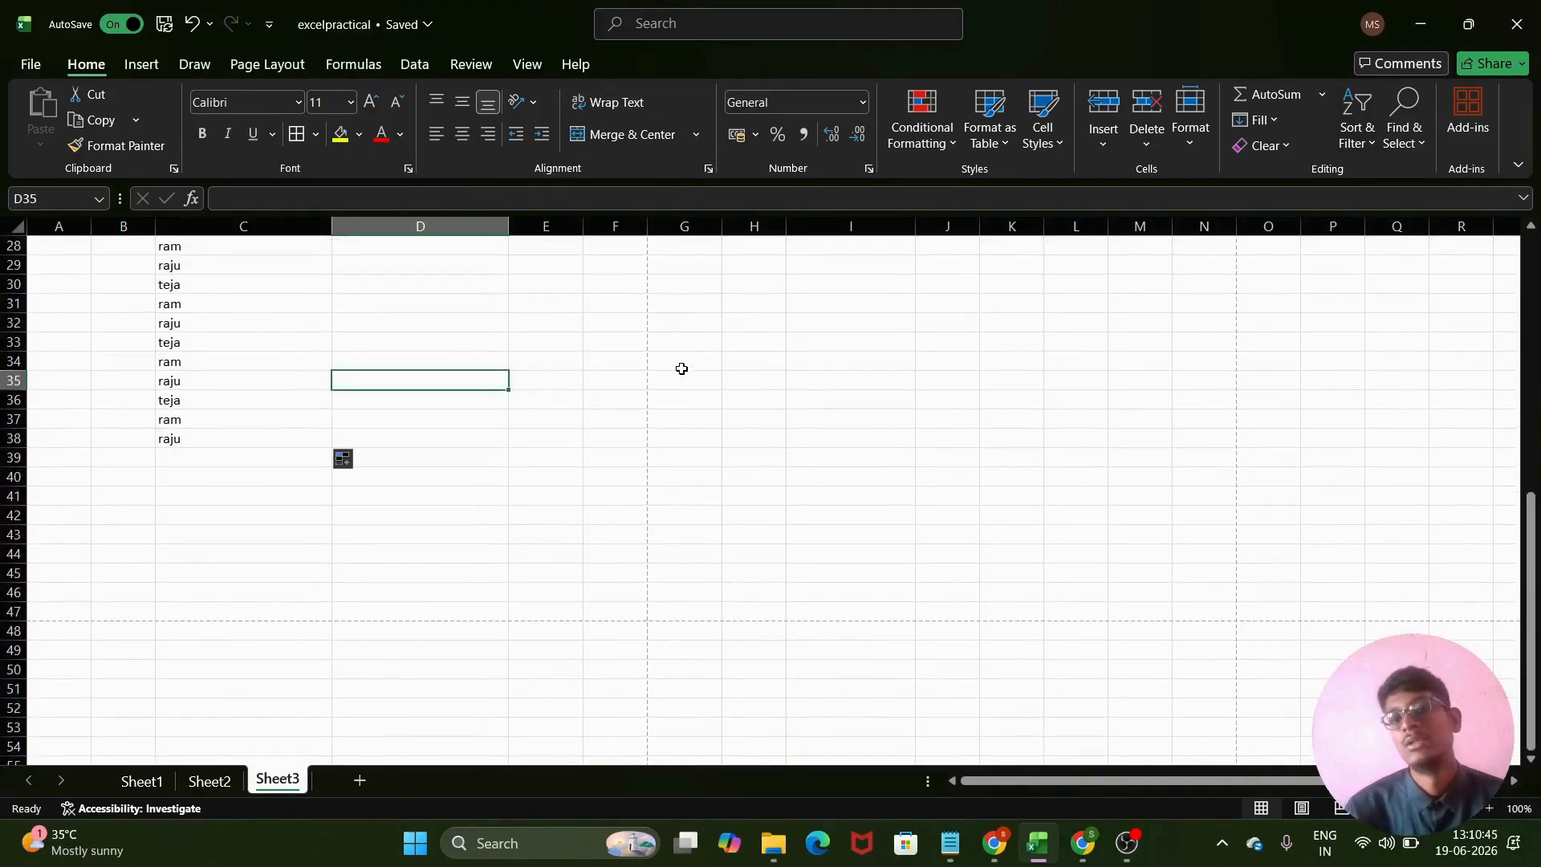
pyautogui.click(685, 377)
pyautogui.write('ydgyu')
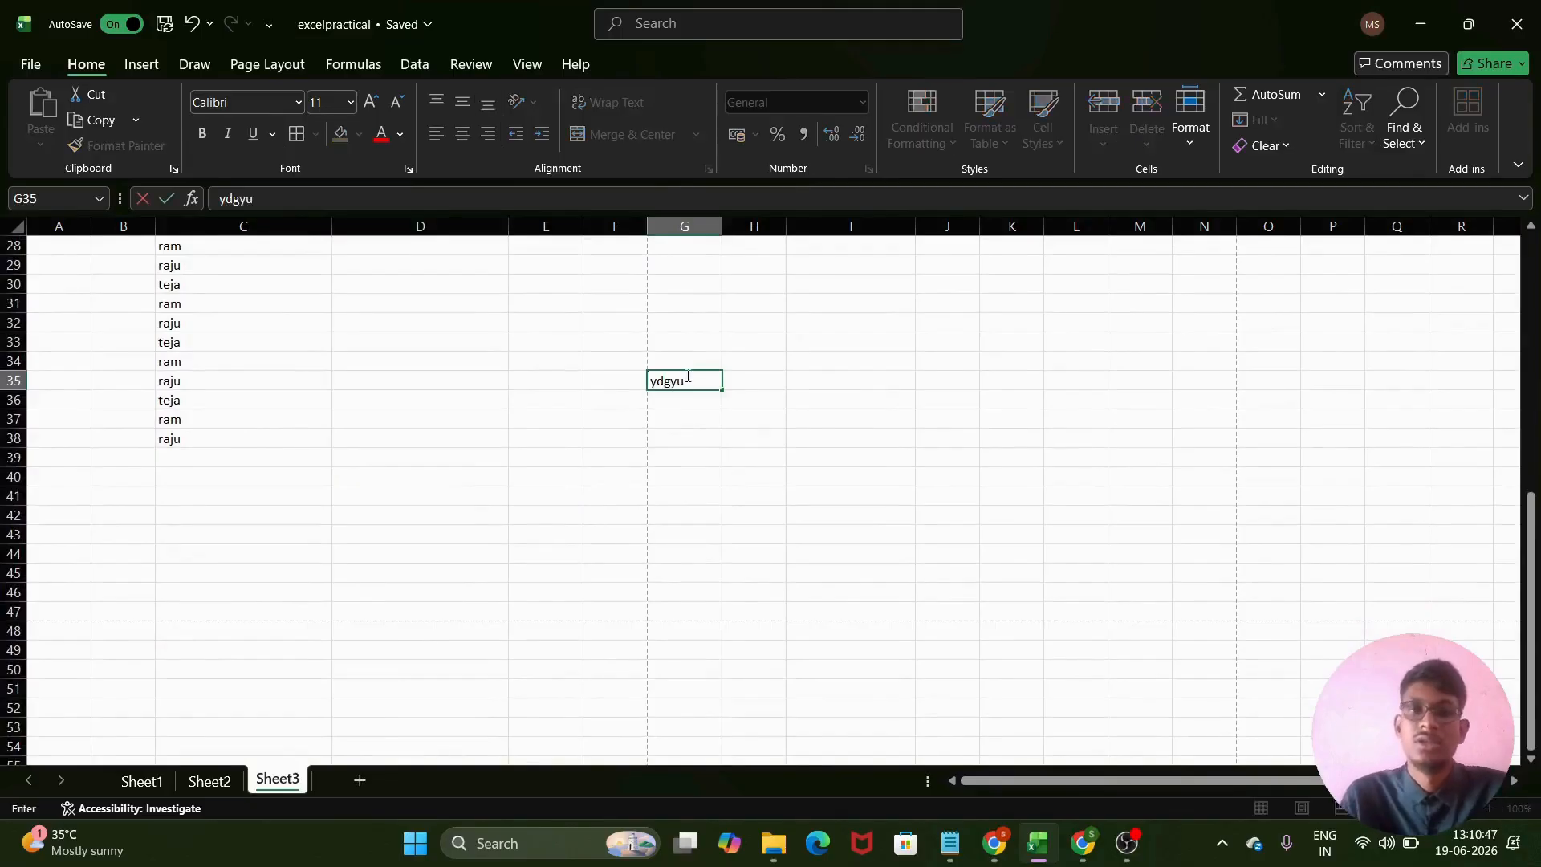
pyautogui.write('dggddgsdhdhdhfdhfcjfdfh')
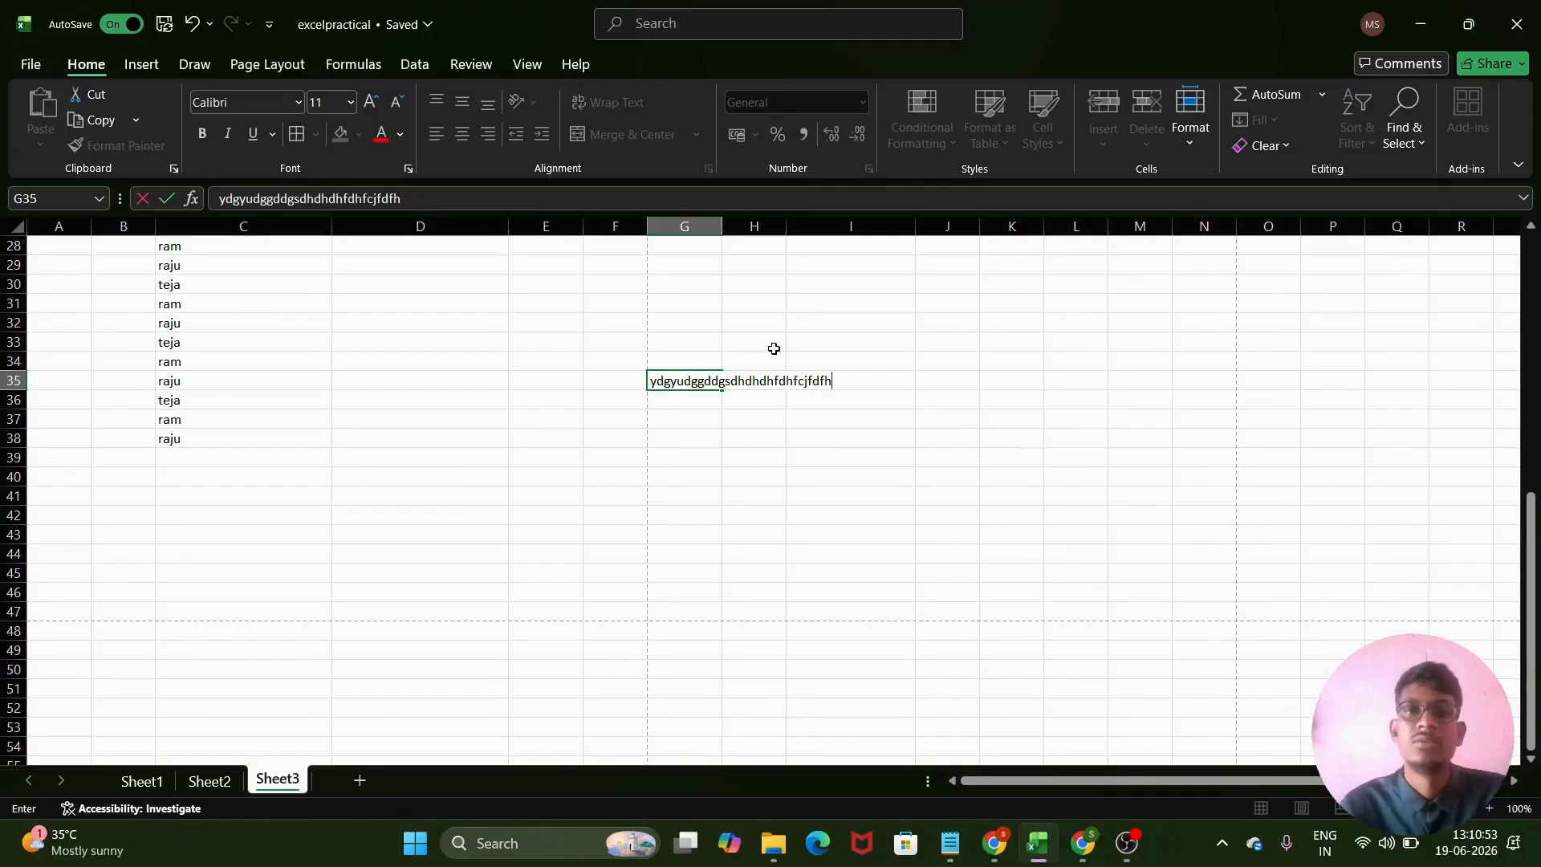
pyautogui.click(685, 357)
pyautogui.click(697, 380)
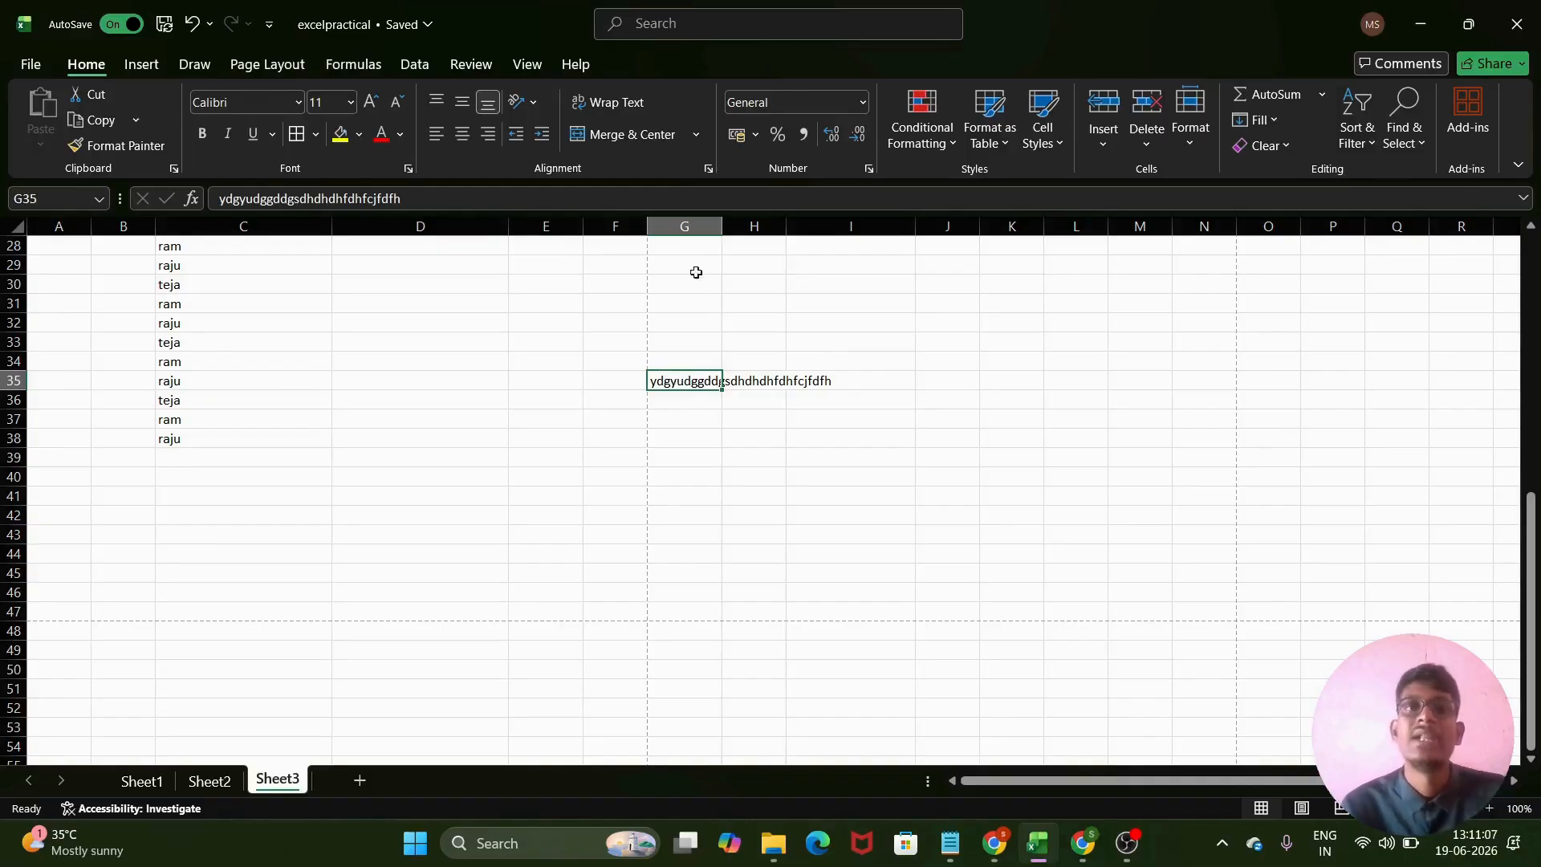
pyautogui.click(607, 104)
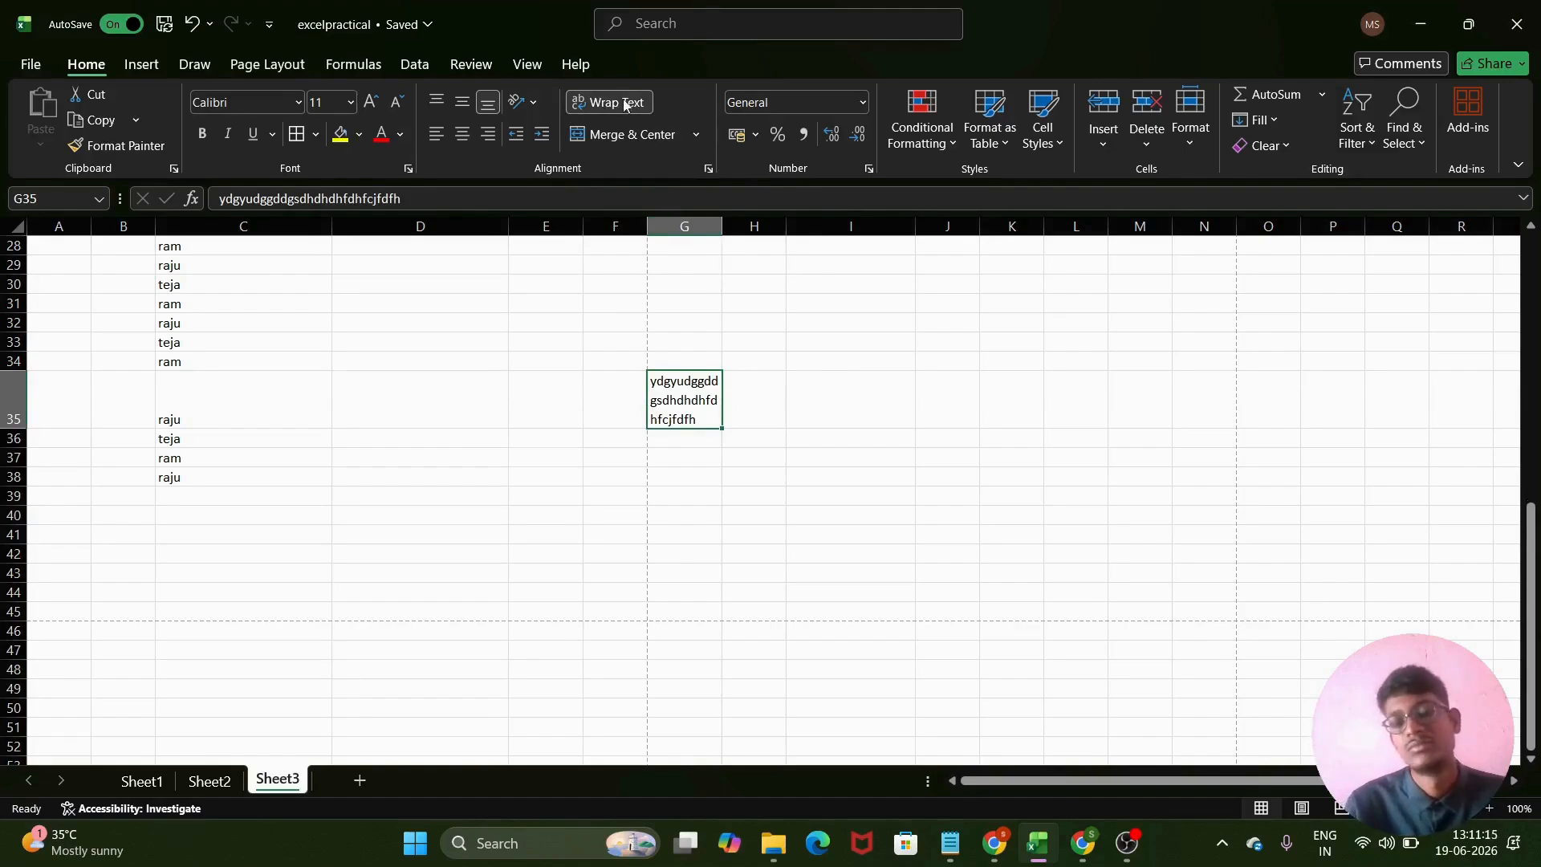
# - Enter the long text "hdsjkdjksjkdksjdnksnkdnksfkkfnkdsnfkndskfndsk" in cell D38 and apply Wrap Text to it
pyautogui.click(436, 473)
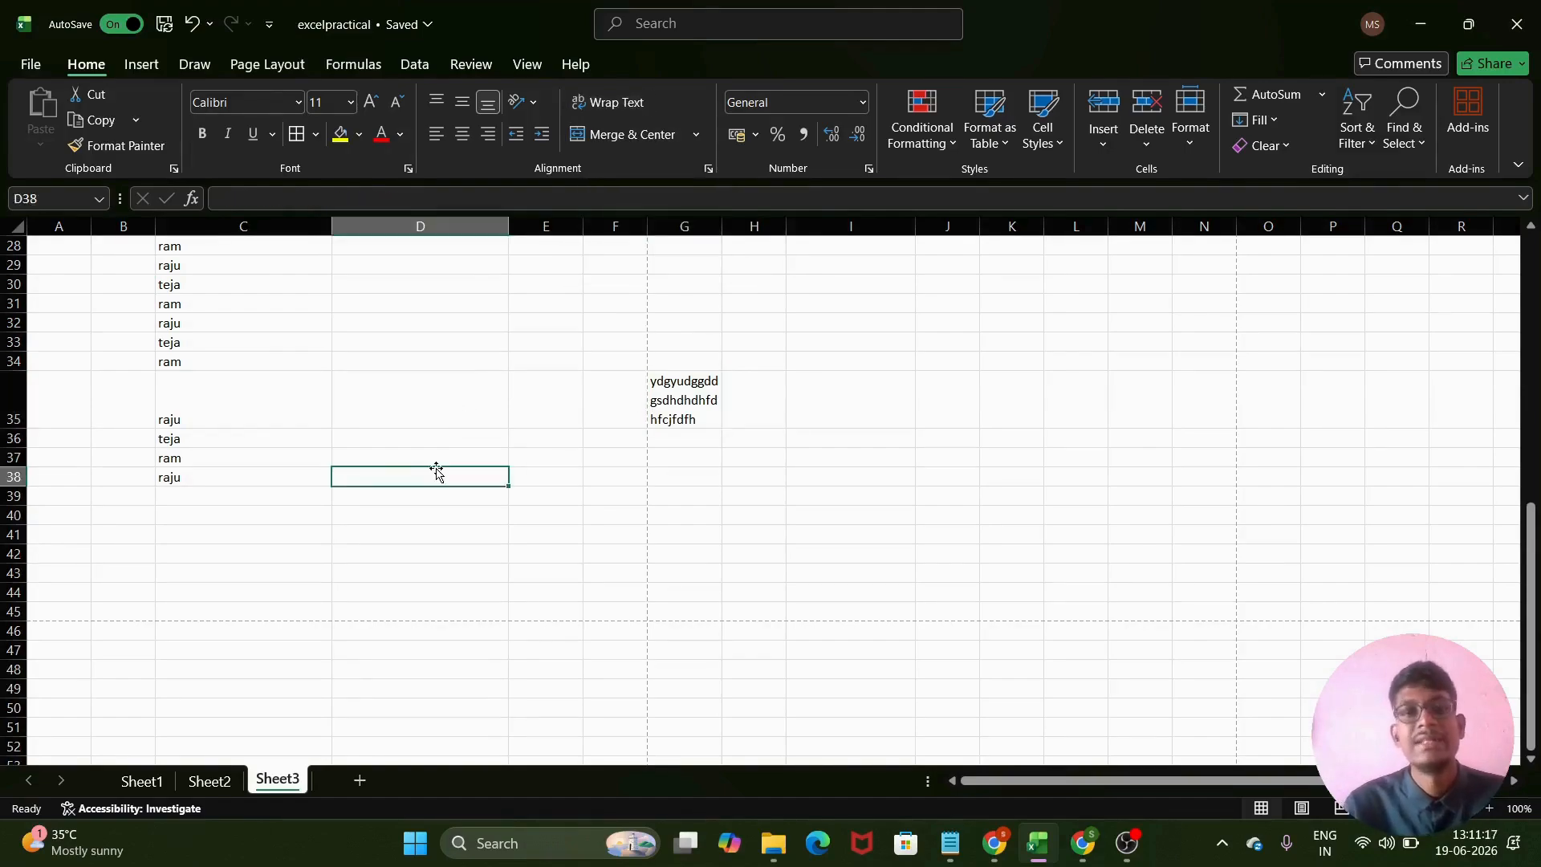
pyautogui.write('hdsjkdjksjkdksjdnksnkdnksfk')
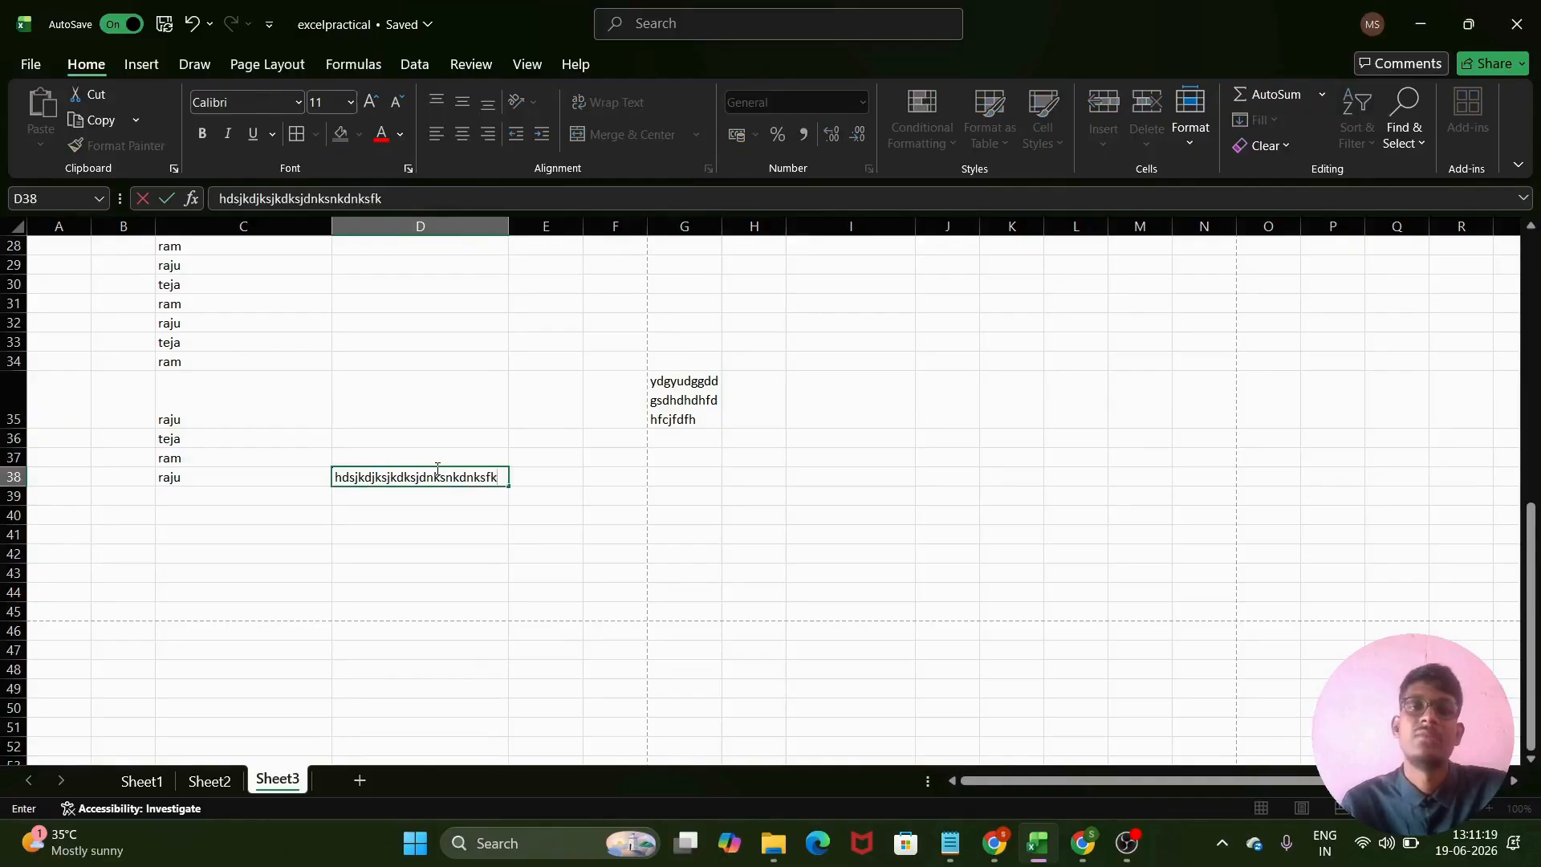
pyautogui.write('kfnkdsnfkndskfndsk')
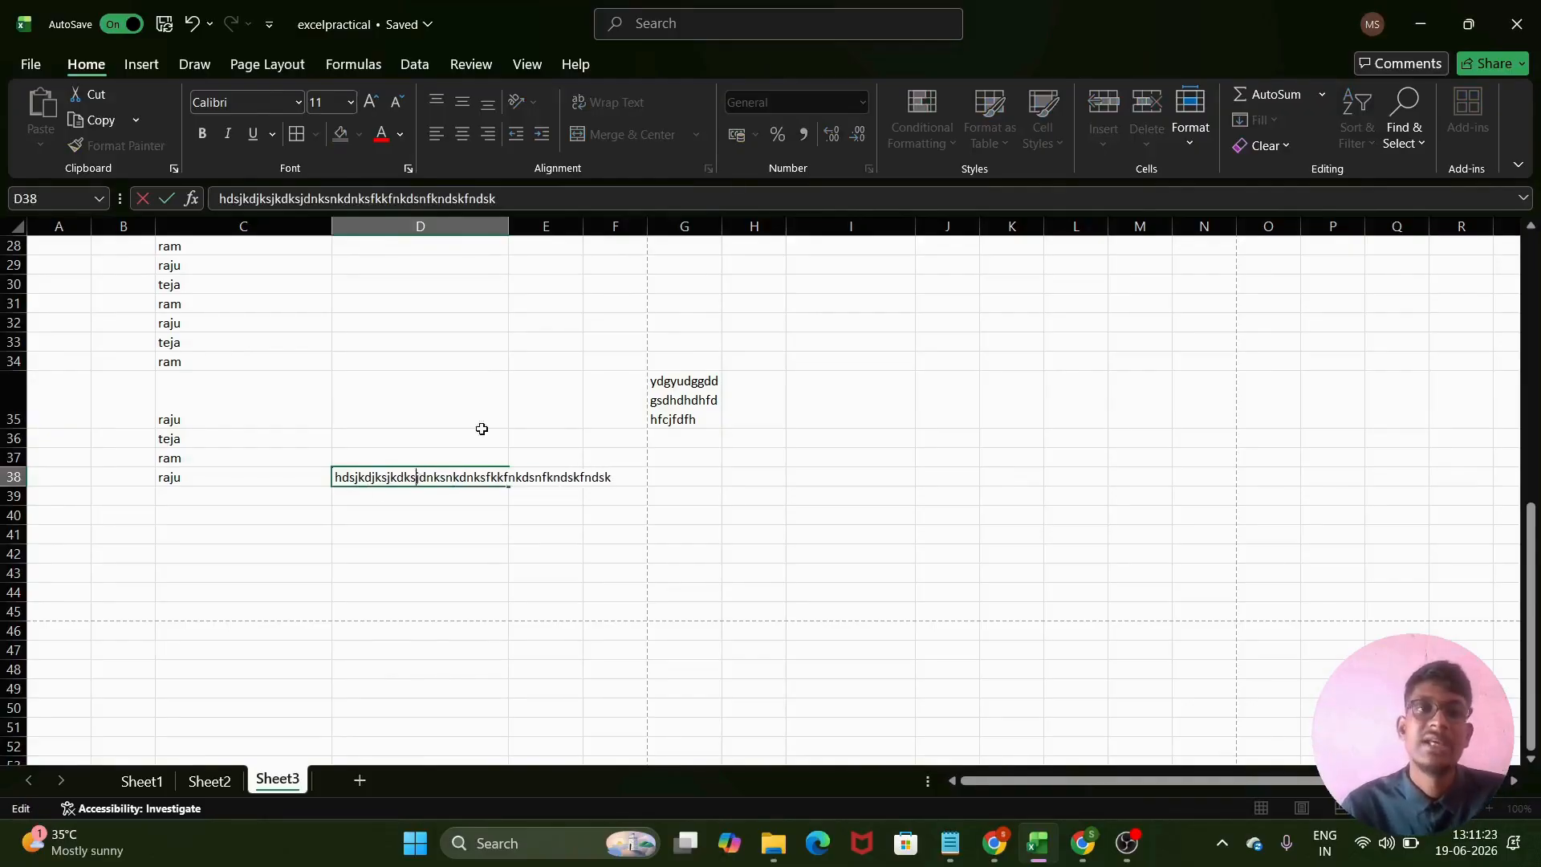
pyautogui.click(506, 364)
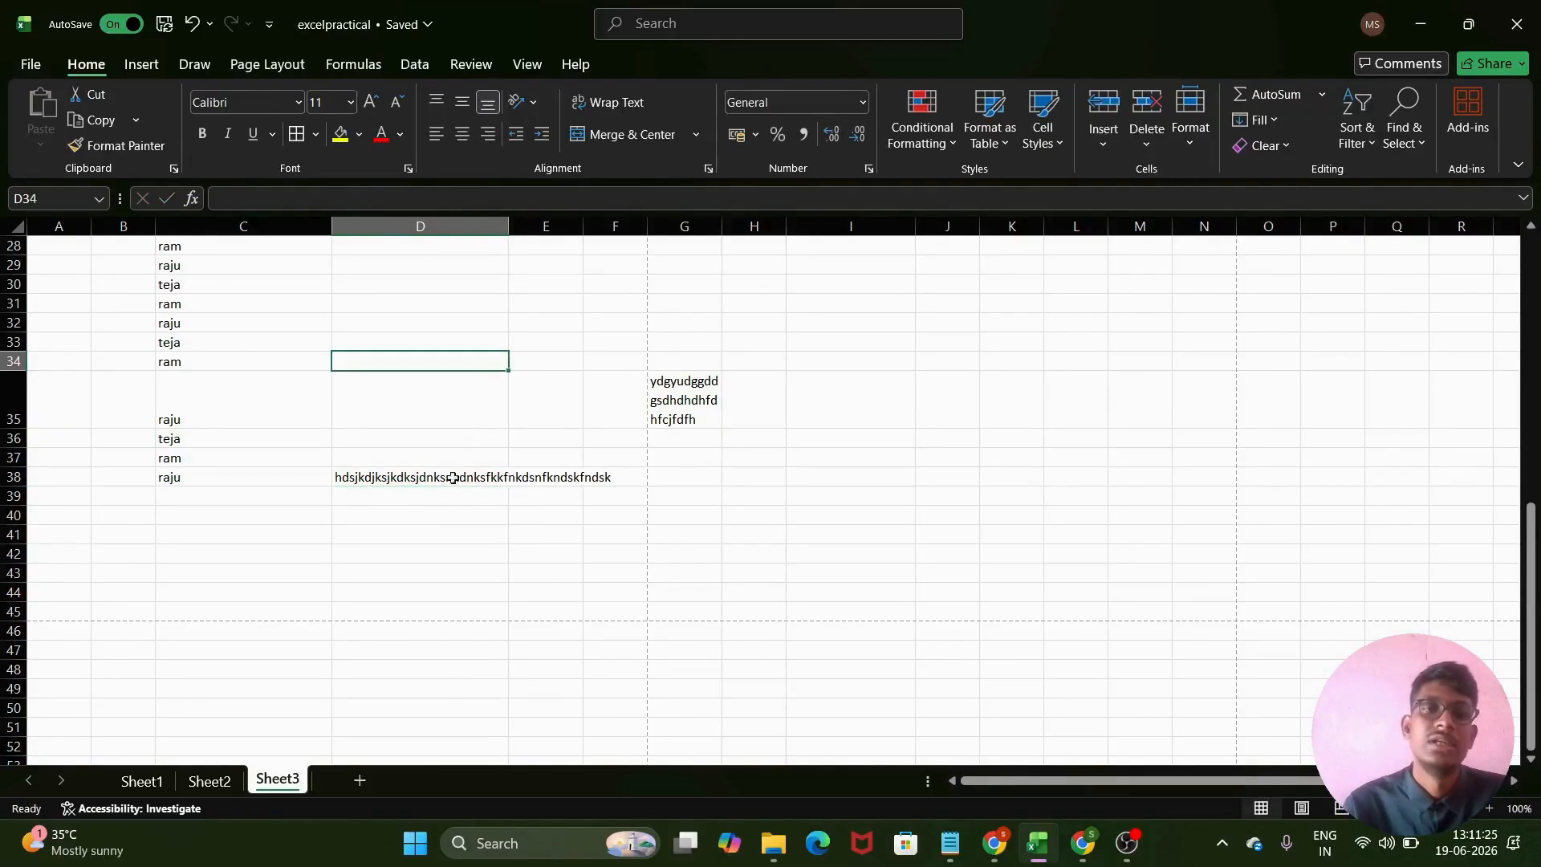
pyautogui.doubleClick(407, 480)
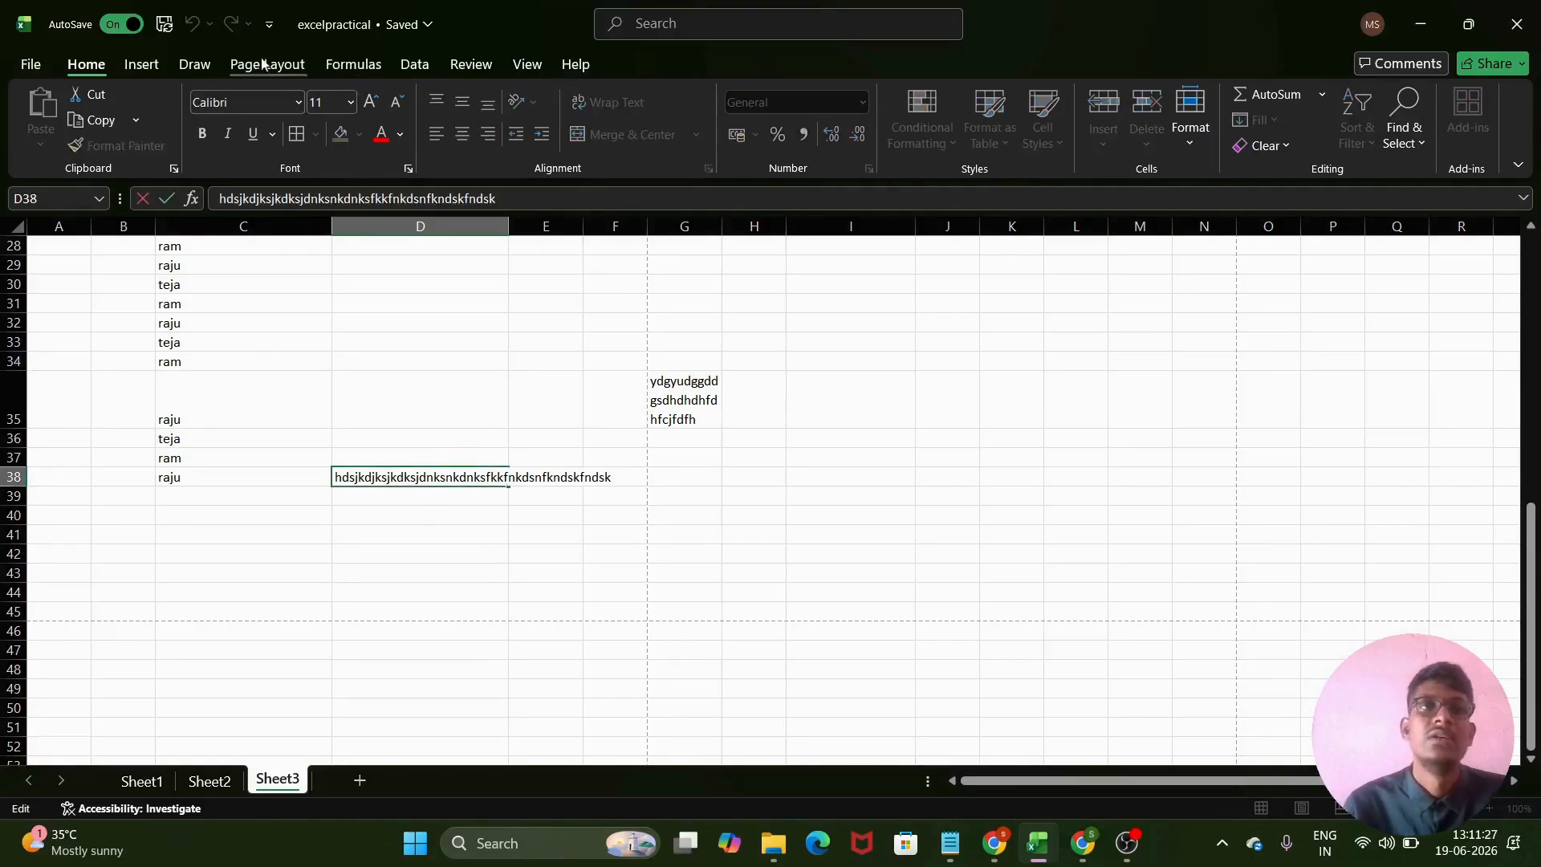
pyautogui.click(453, 381)
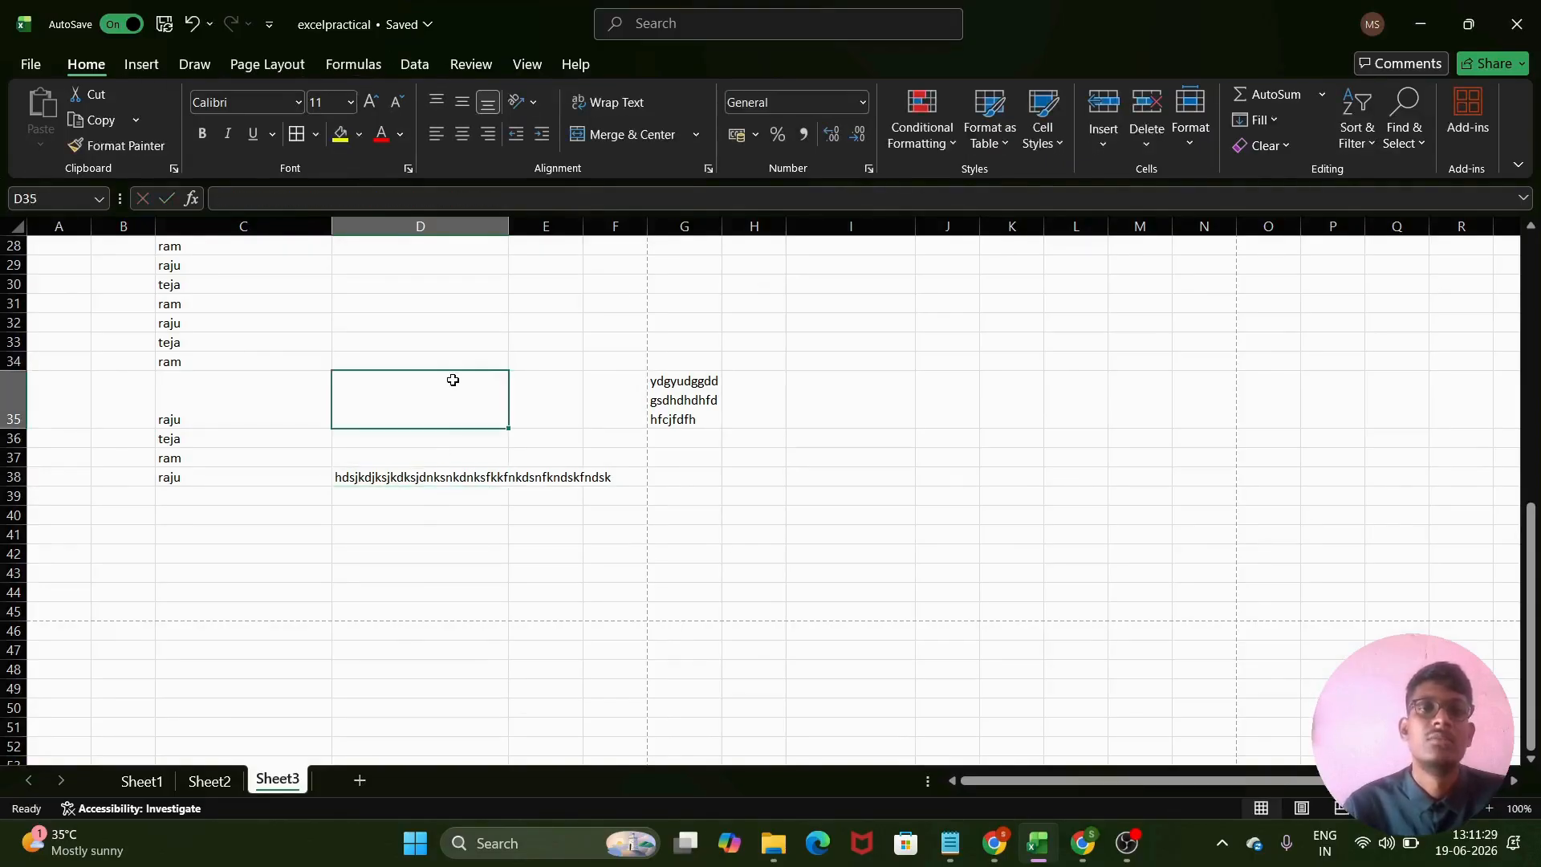
pyautogui.click(432, 480)
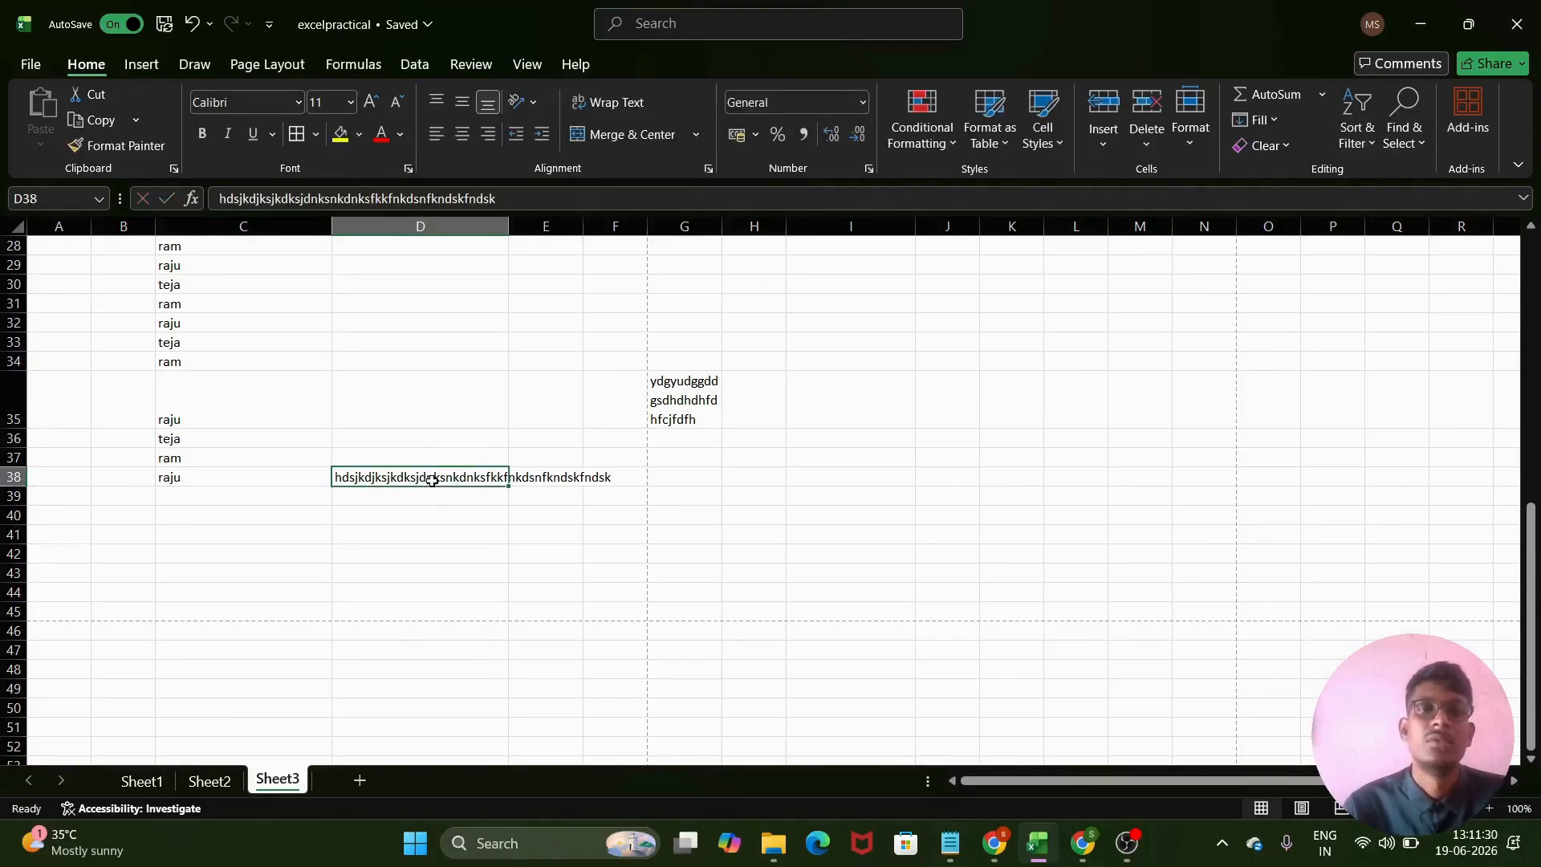
pyautogui.click(641, 101)
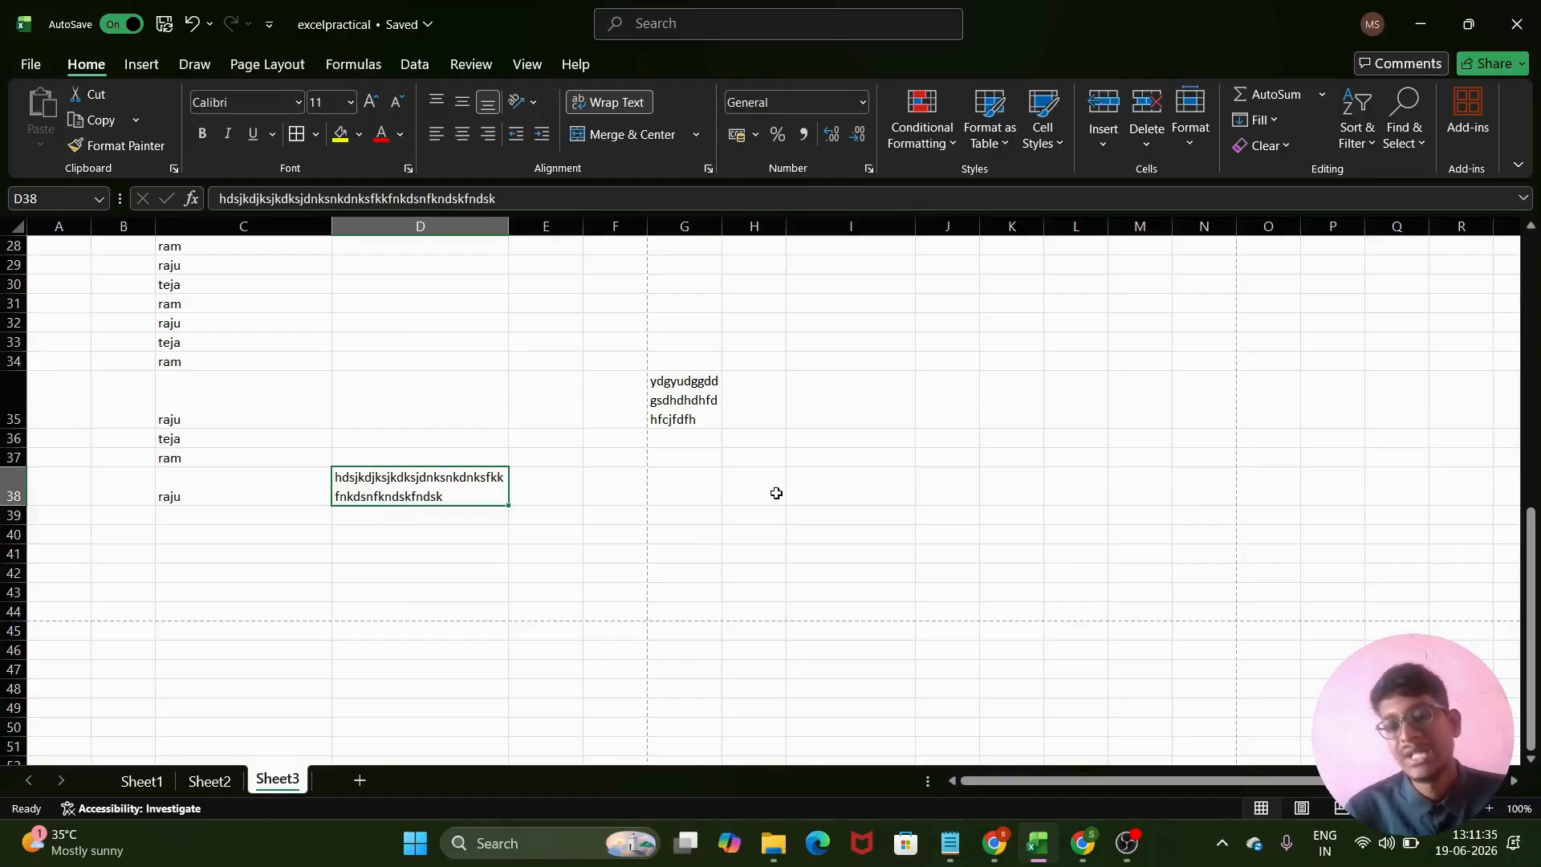
# - Enter the sample text "hbshsdh" in cell H39
pyautogui.click(756, 519)
pyautogui.write('hbshsdh')
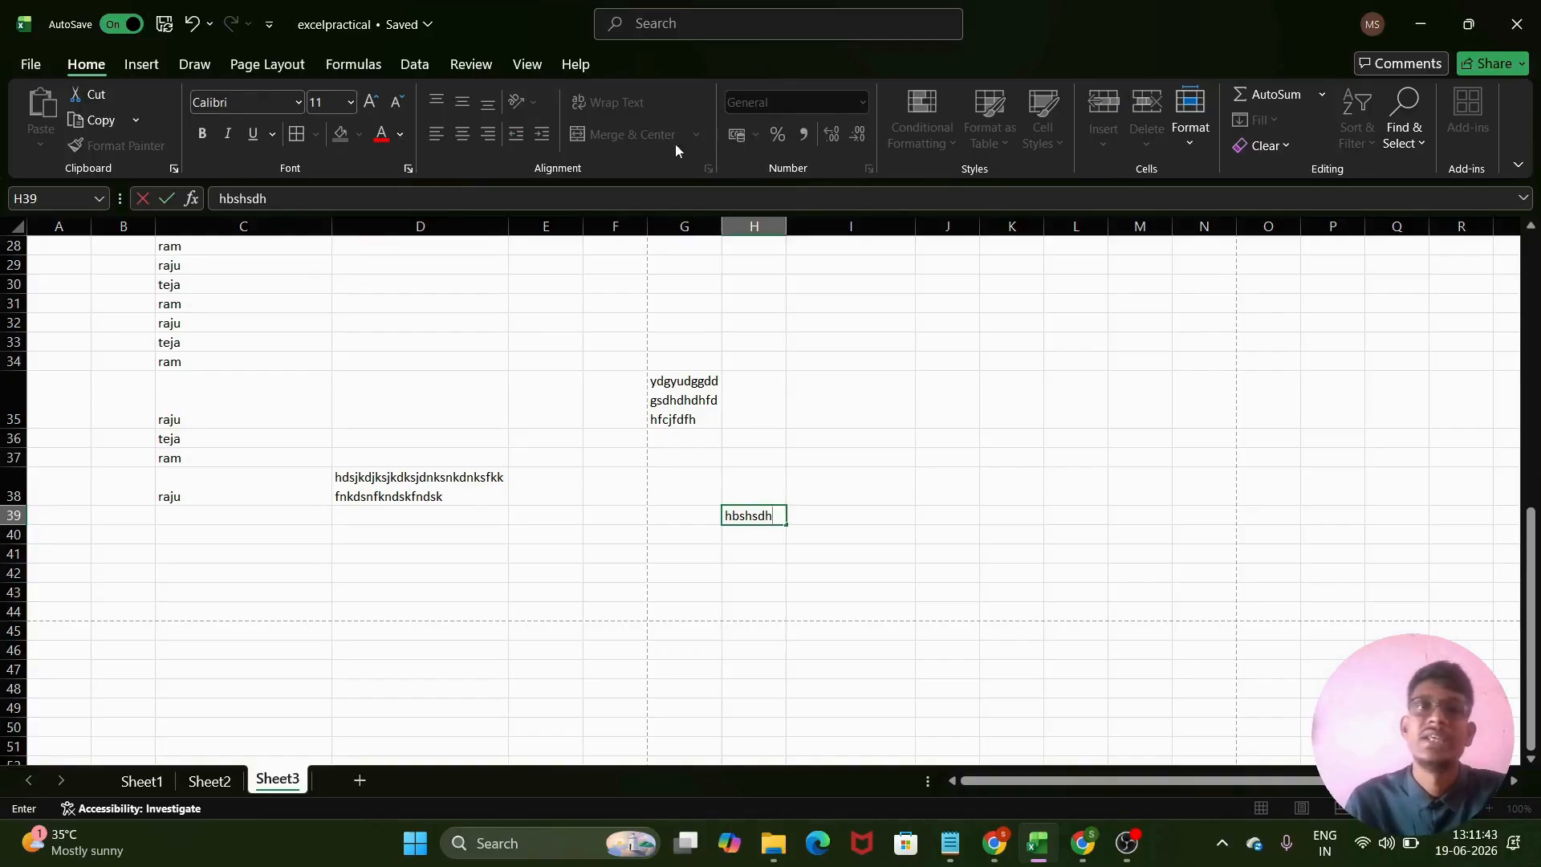
pyautogui.click(141, 64)
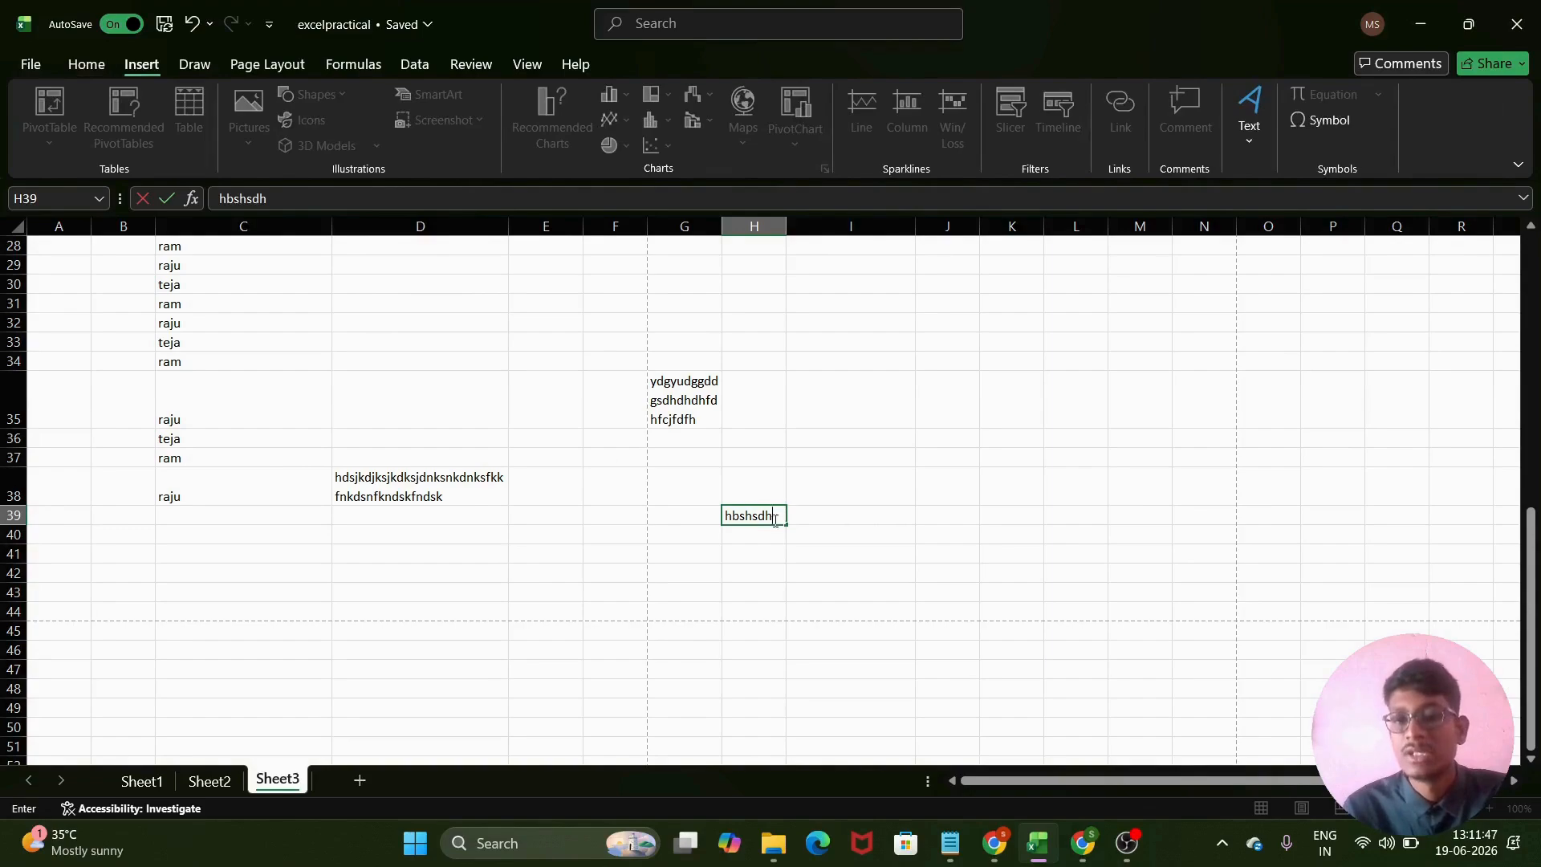
pyautogui.click(889, 531)
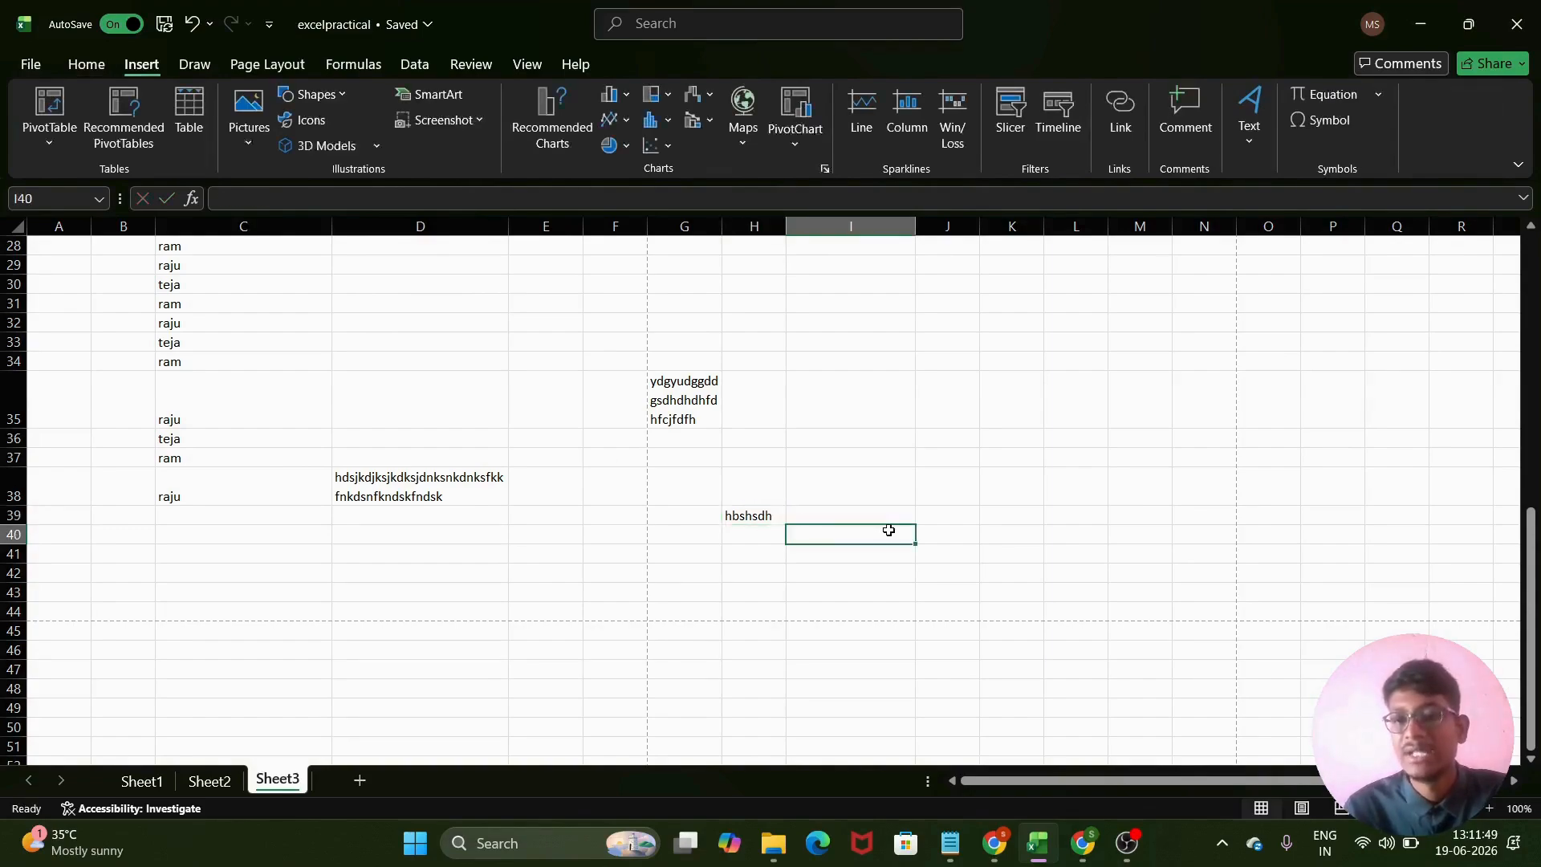
pyautogui.click(746, 516)
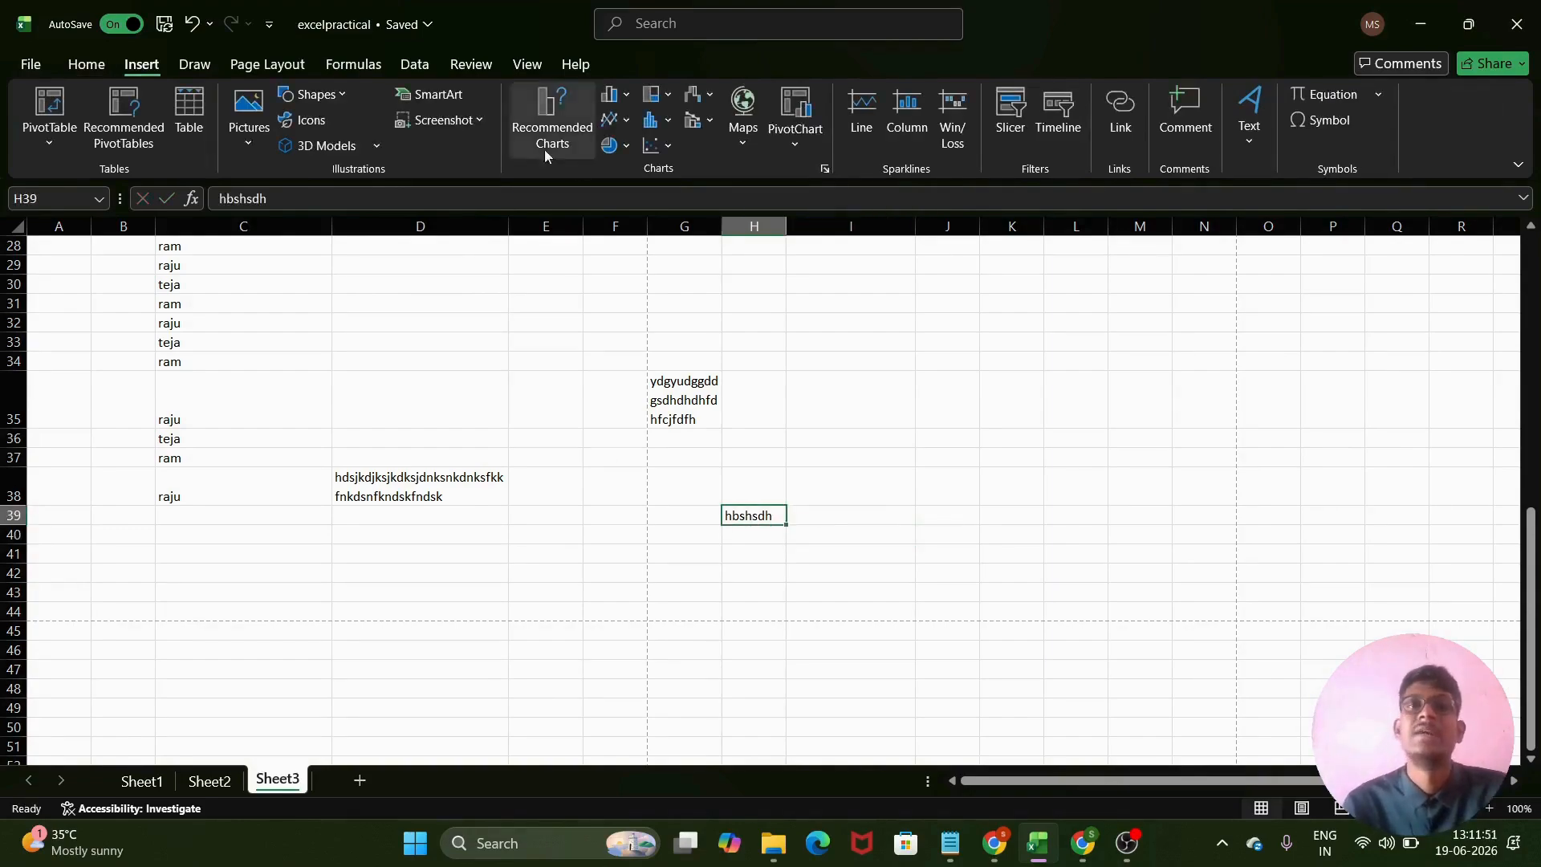
pyautogui.click(87, 64)
pyautogui.click(808, 476)
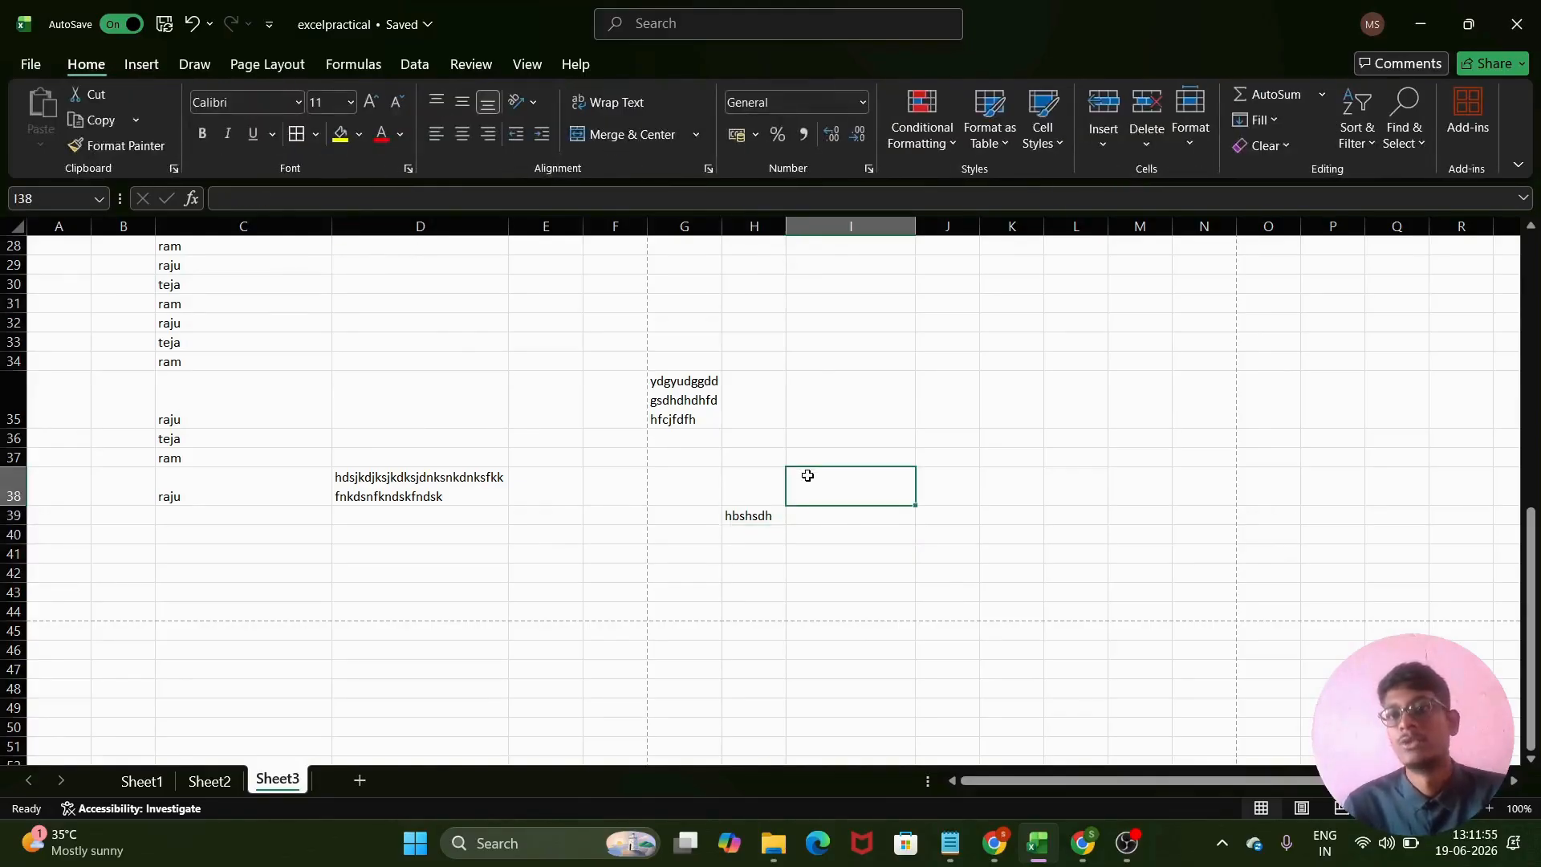
pyautogui.click(760, 427)
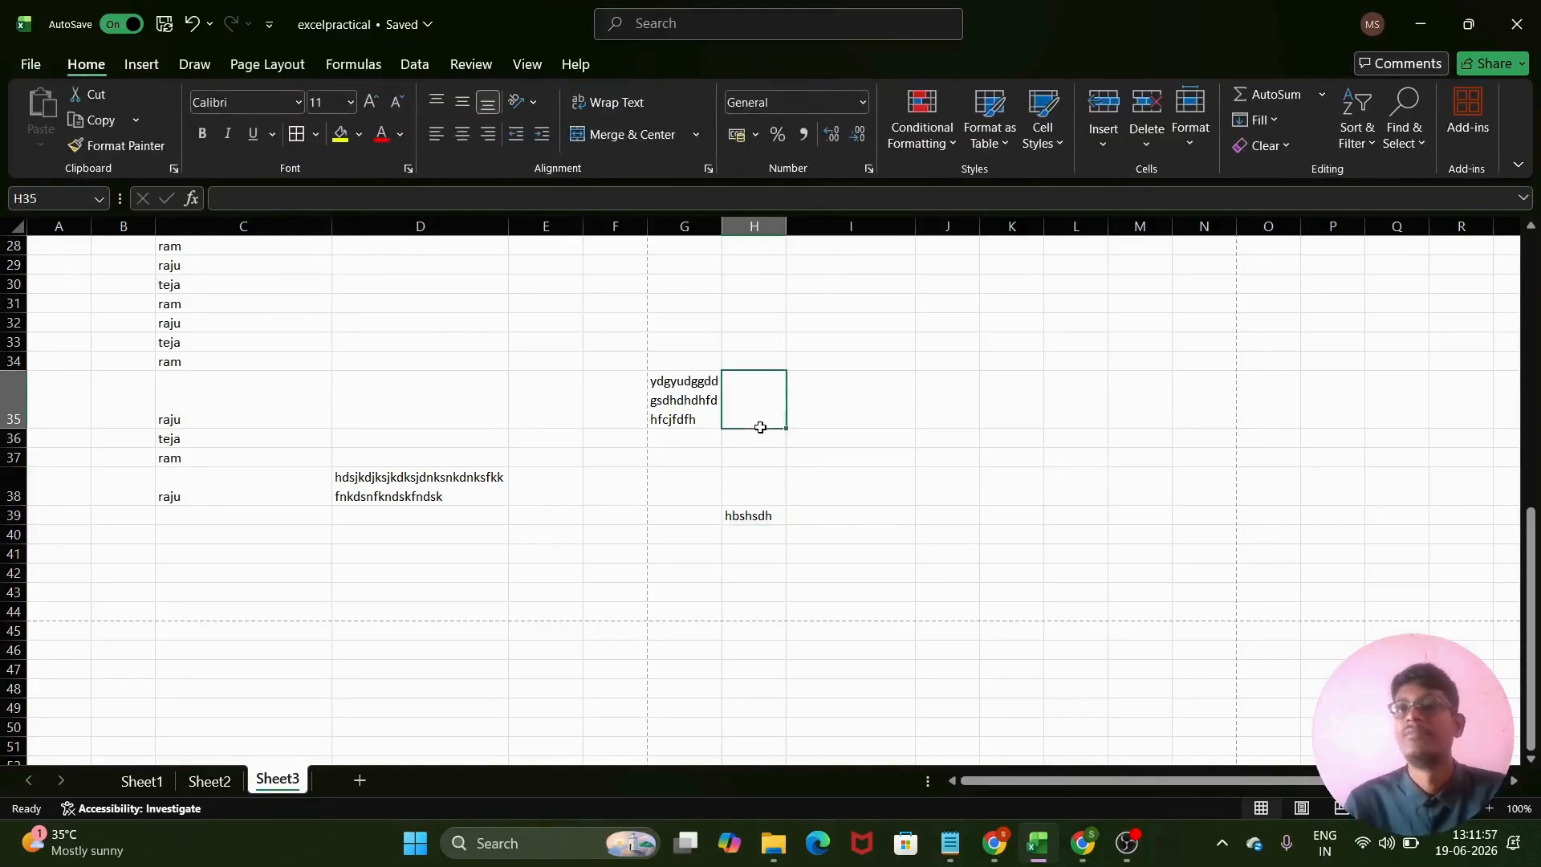
pyautogui.scroll(1, 760, 430)
pyautogui.click(907, 399)
pyautogui.scroll(1, 910, 406)
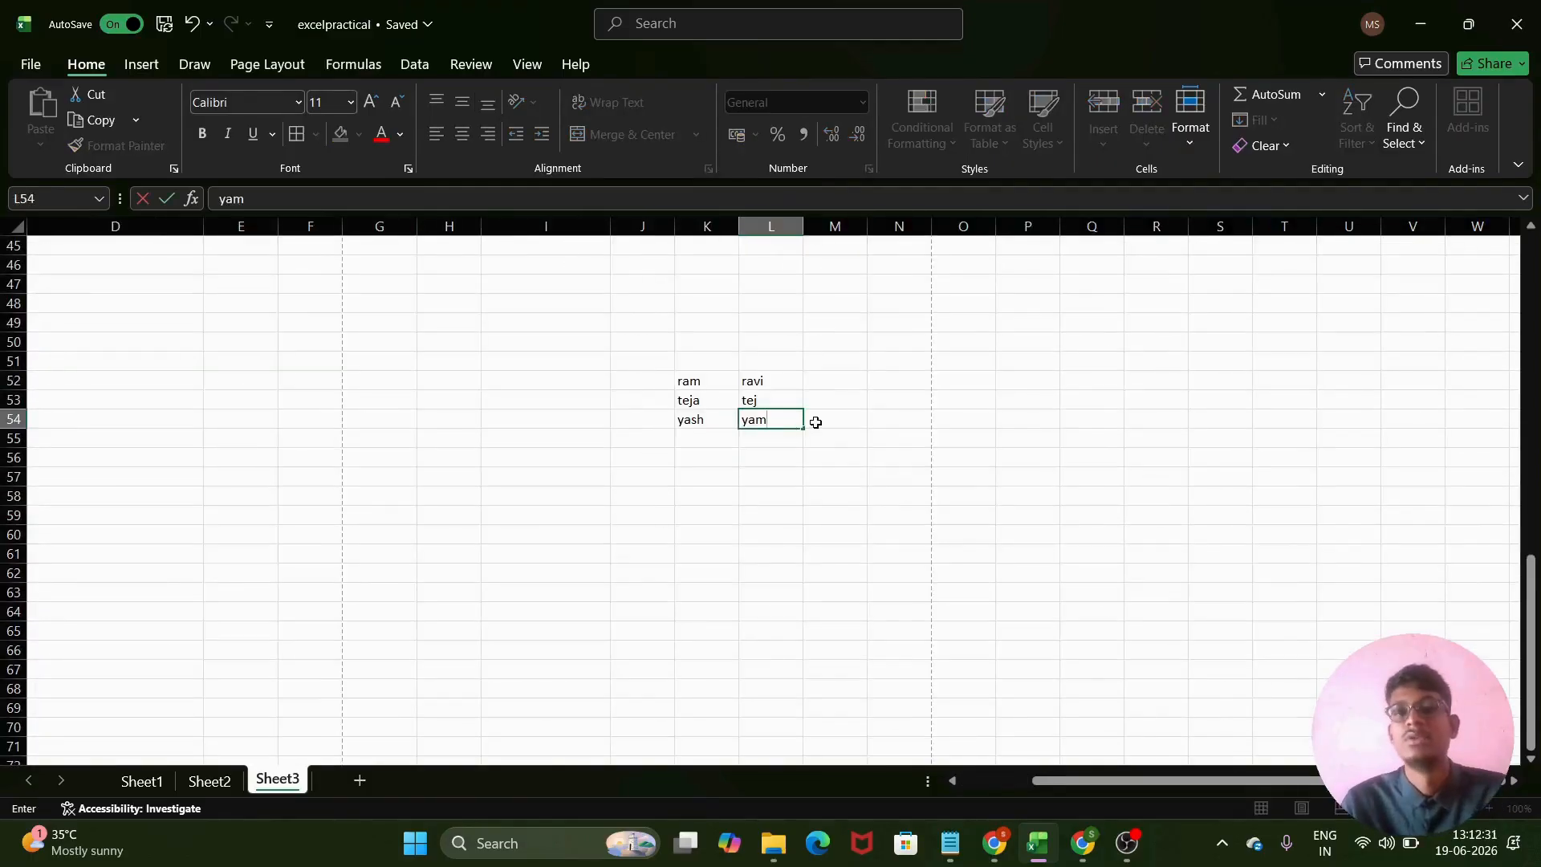
# - Complete the name entry in L54 and fill the names in K52:L54 down both columns through row 58
pyautogui.press('Tab')
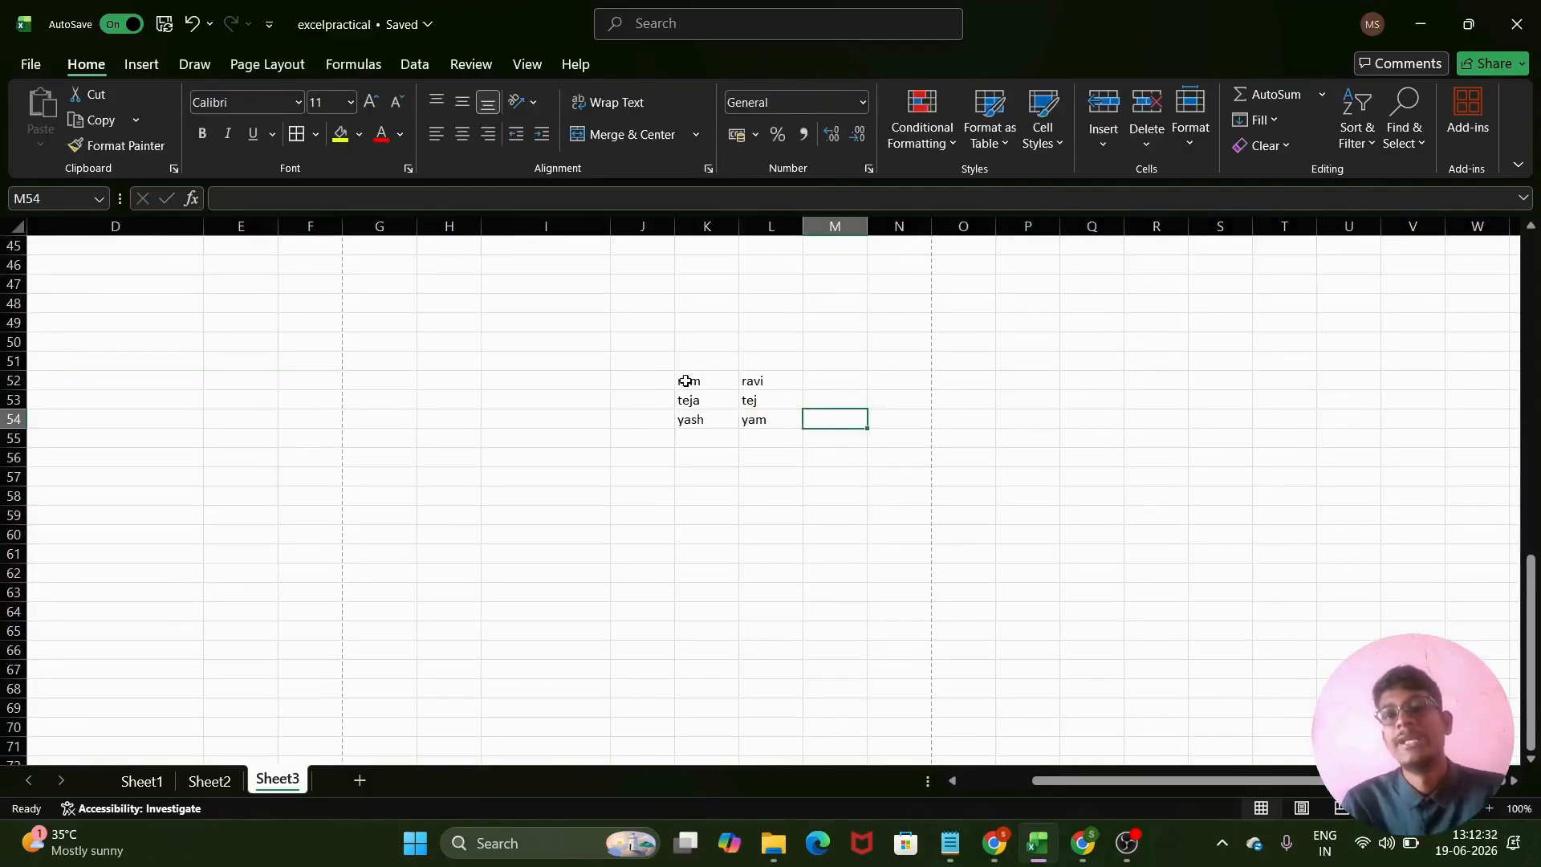
pyautogui.moveTo(688, 383); pyautogui.dragTo(777, 417)
pyautogui.moveTo(688, 382); pyautogui.dragTo(740, 506)
pyautogui.moveTo(746, 378); pyautogui.dragTo(798, 504)
pyautogui.click(851, 398)
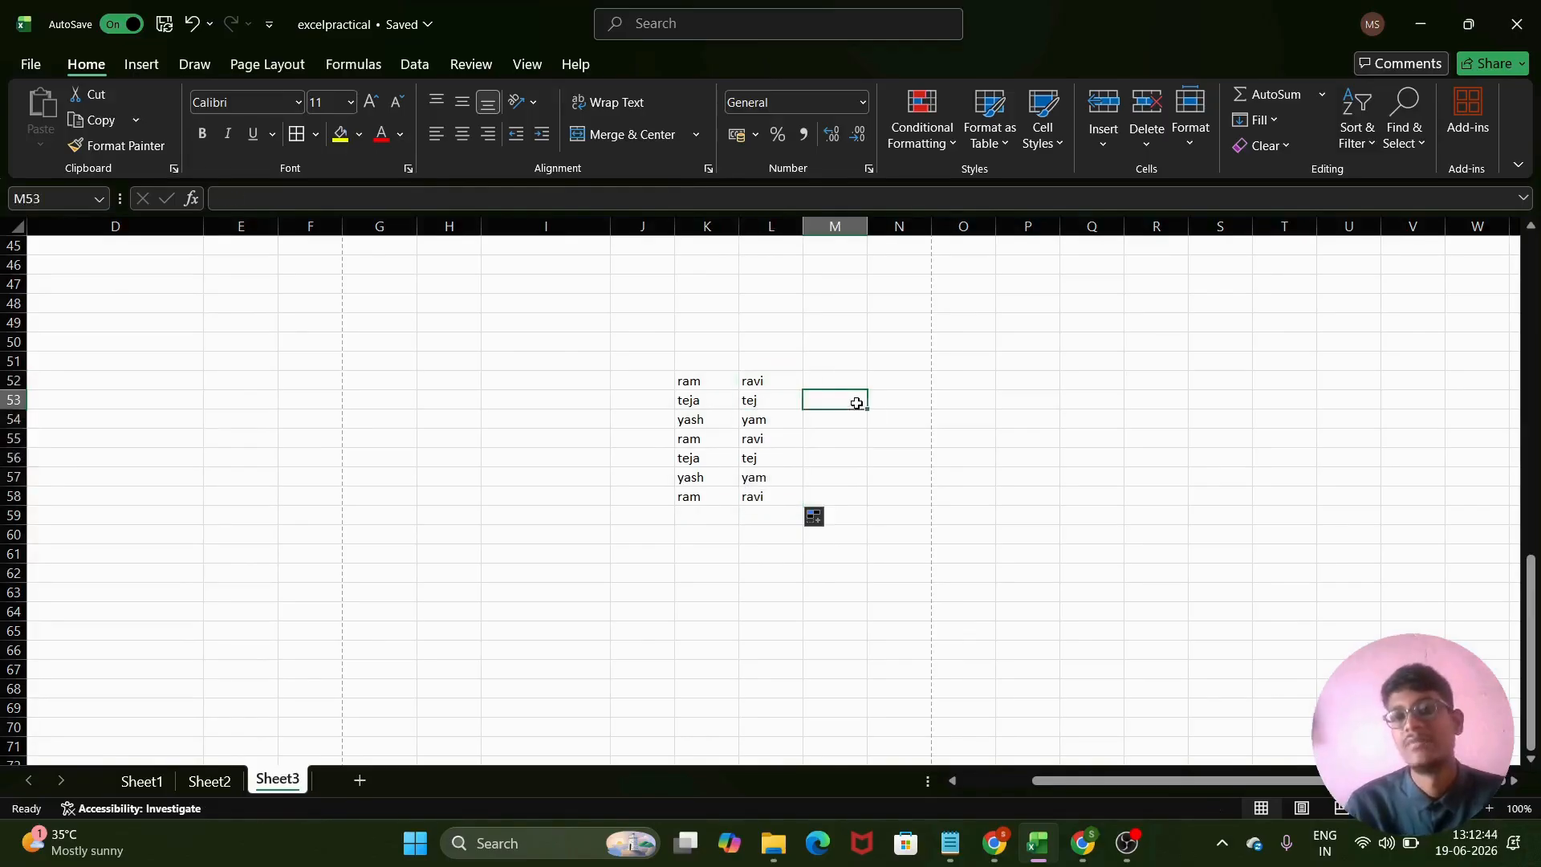
# - Enter the names from K52 and L52 joined without a space in cell M52
pyautogui.click(840, 378)
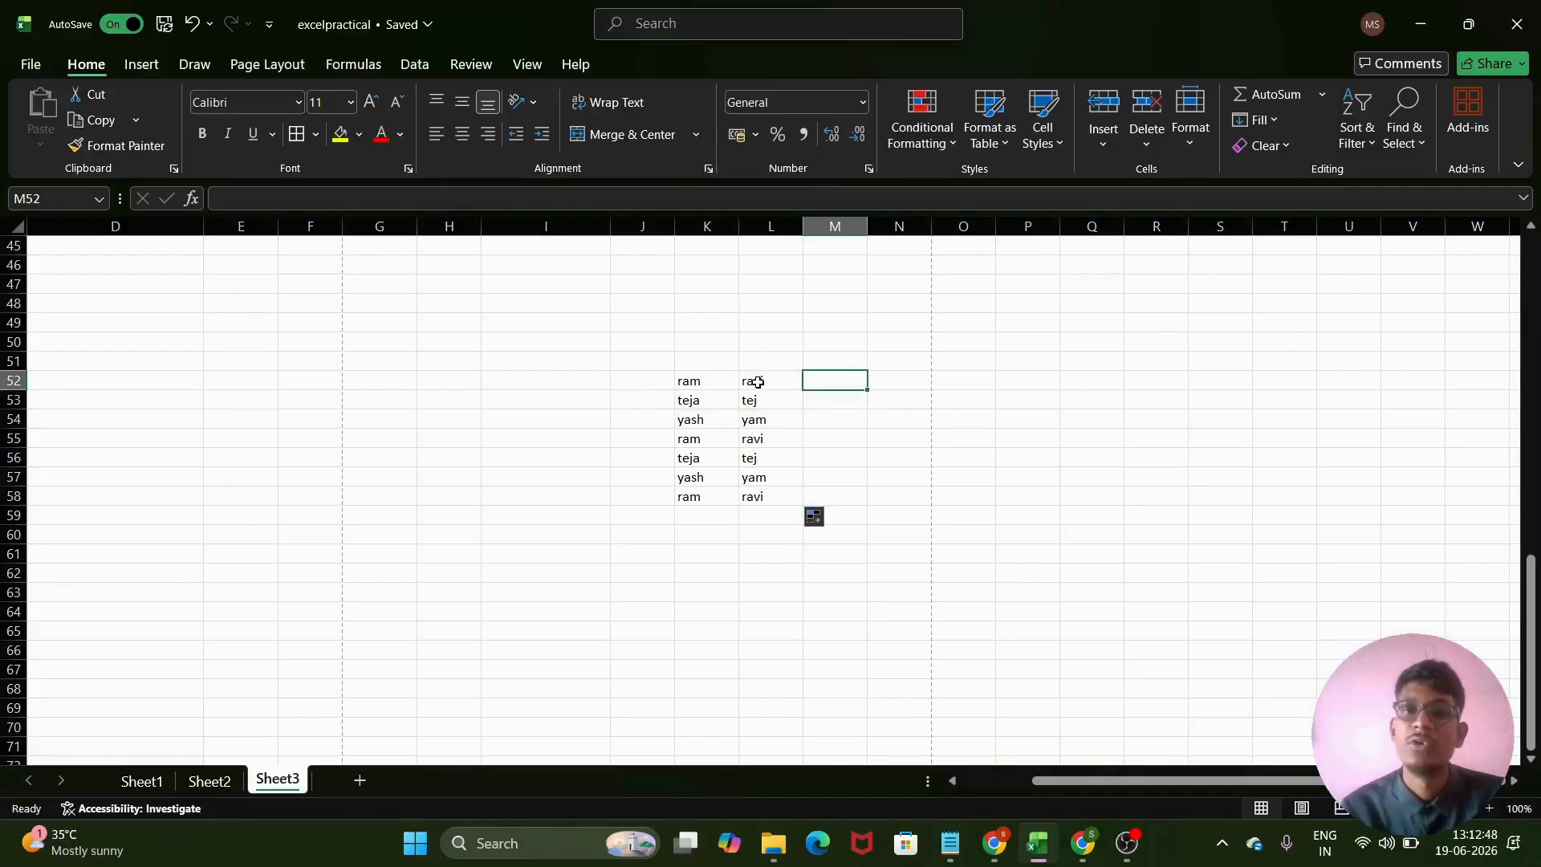
pyautogui.write('ramravi')
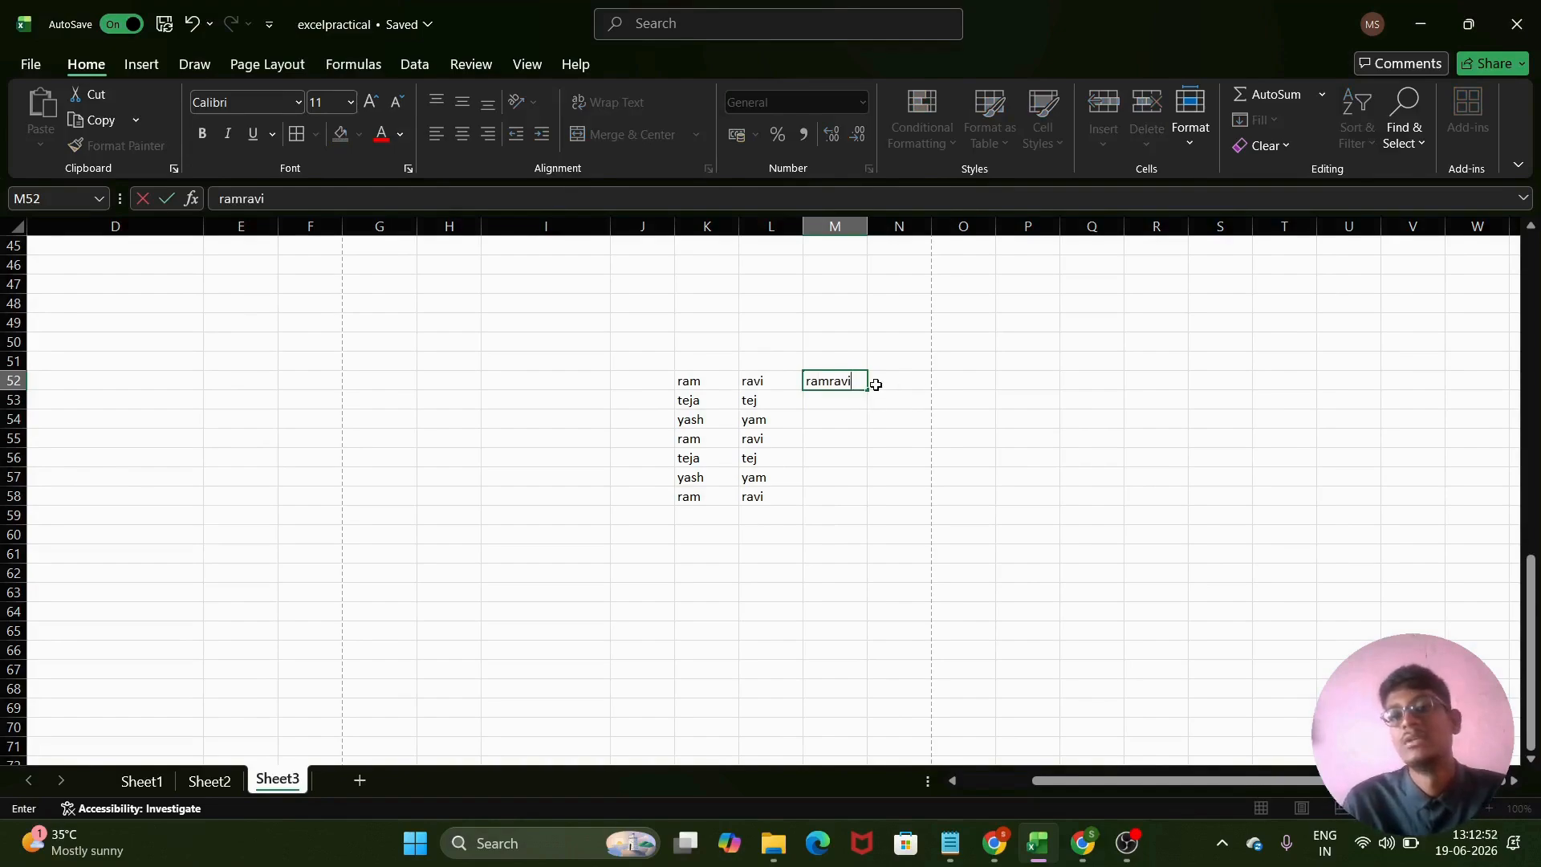
pyautogui.click(876, 387)
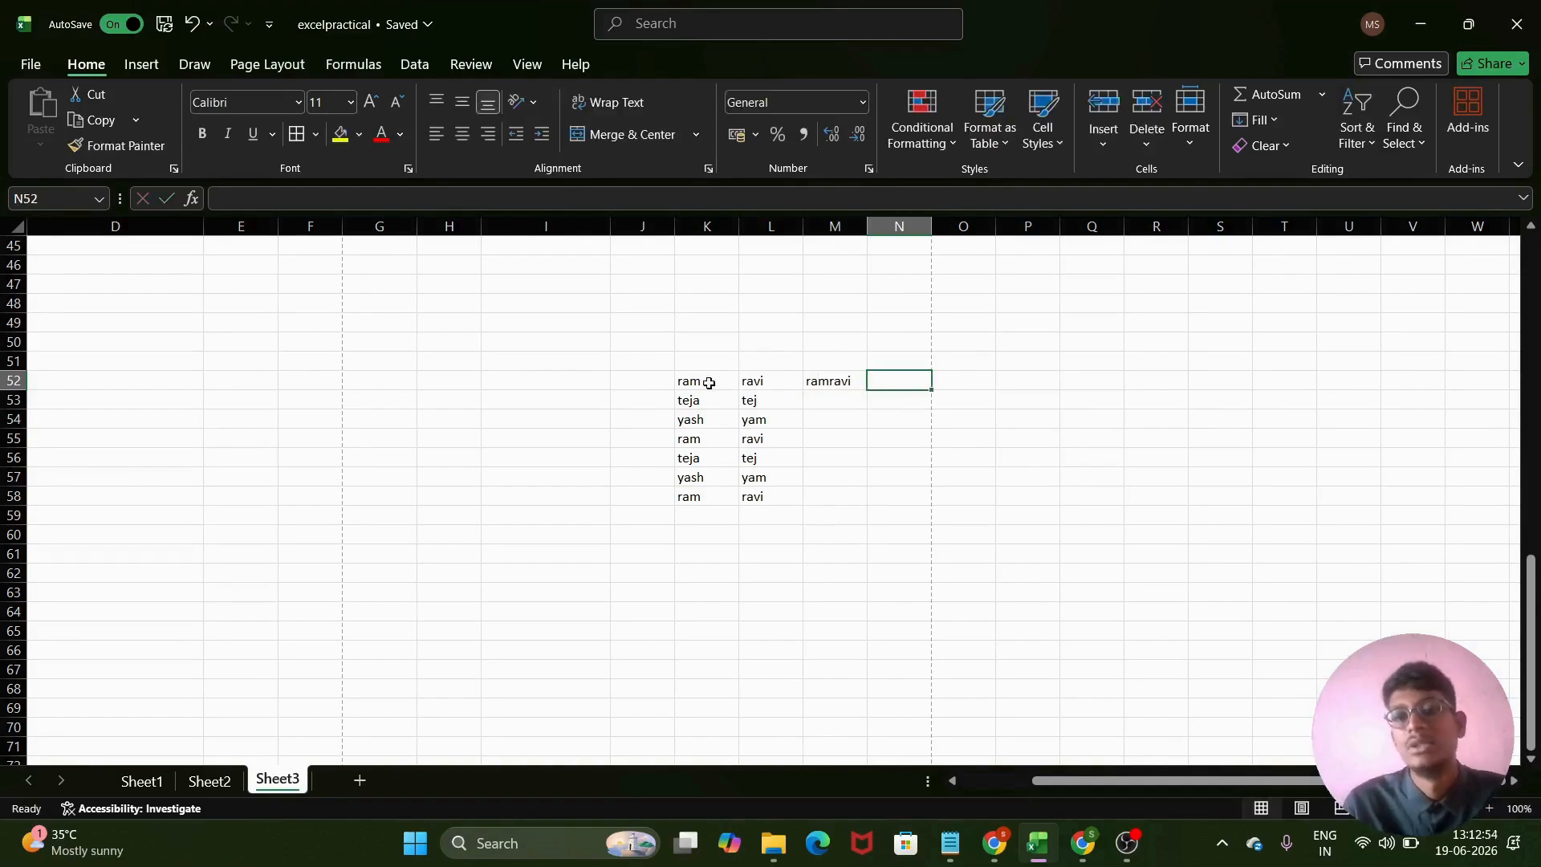
# - Flash Fill the unspaced joined names from M52 down through M58, review the filled range, and undo the fill
pyautogui.click(831, 380)
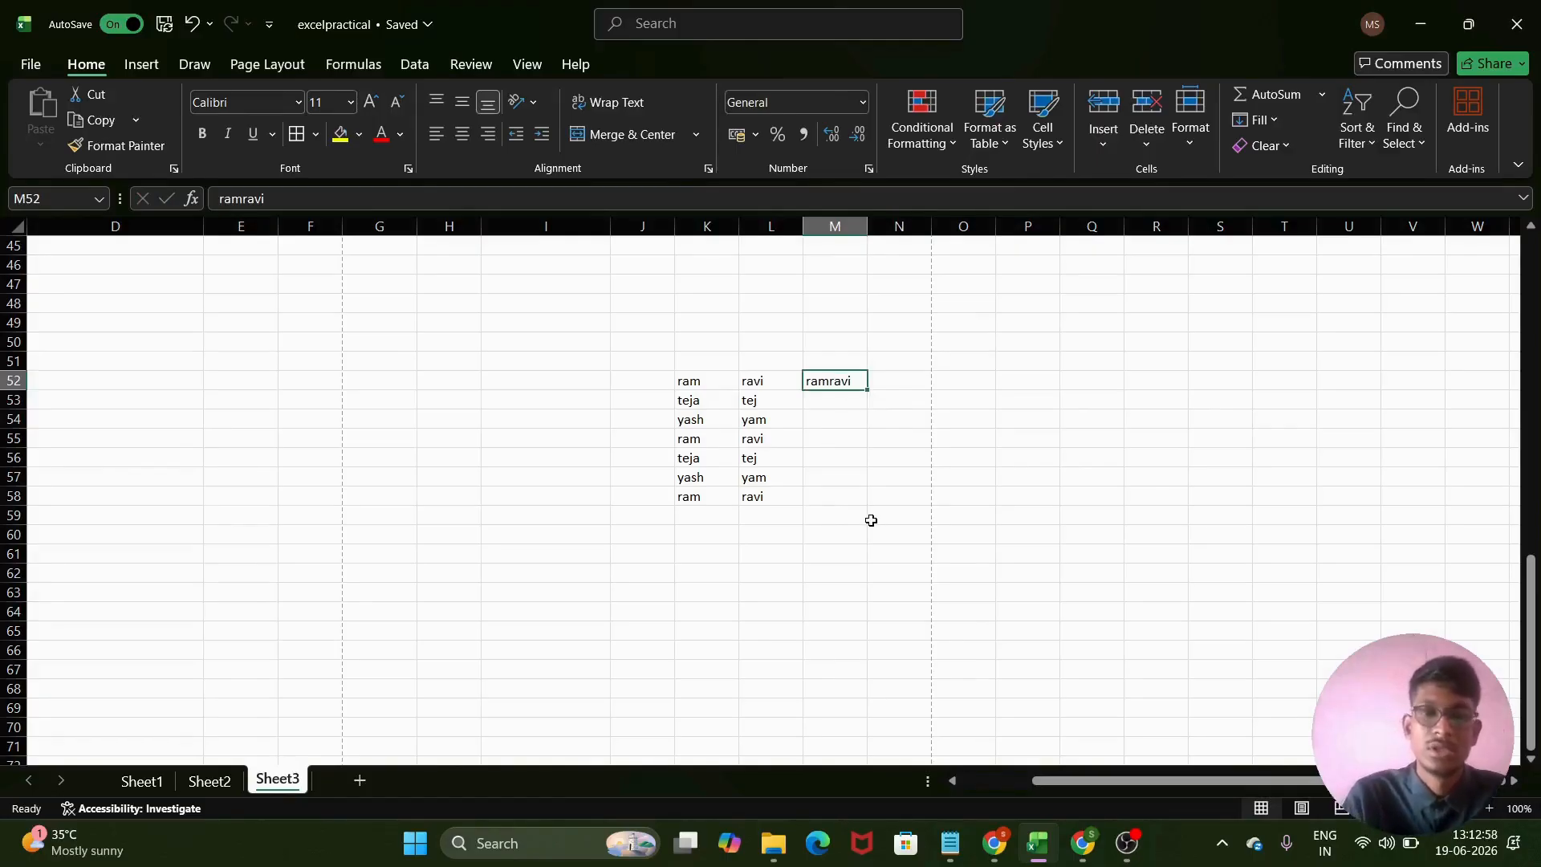
pyautogui.hotkey('ctrl', 'e')
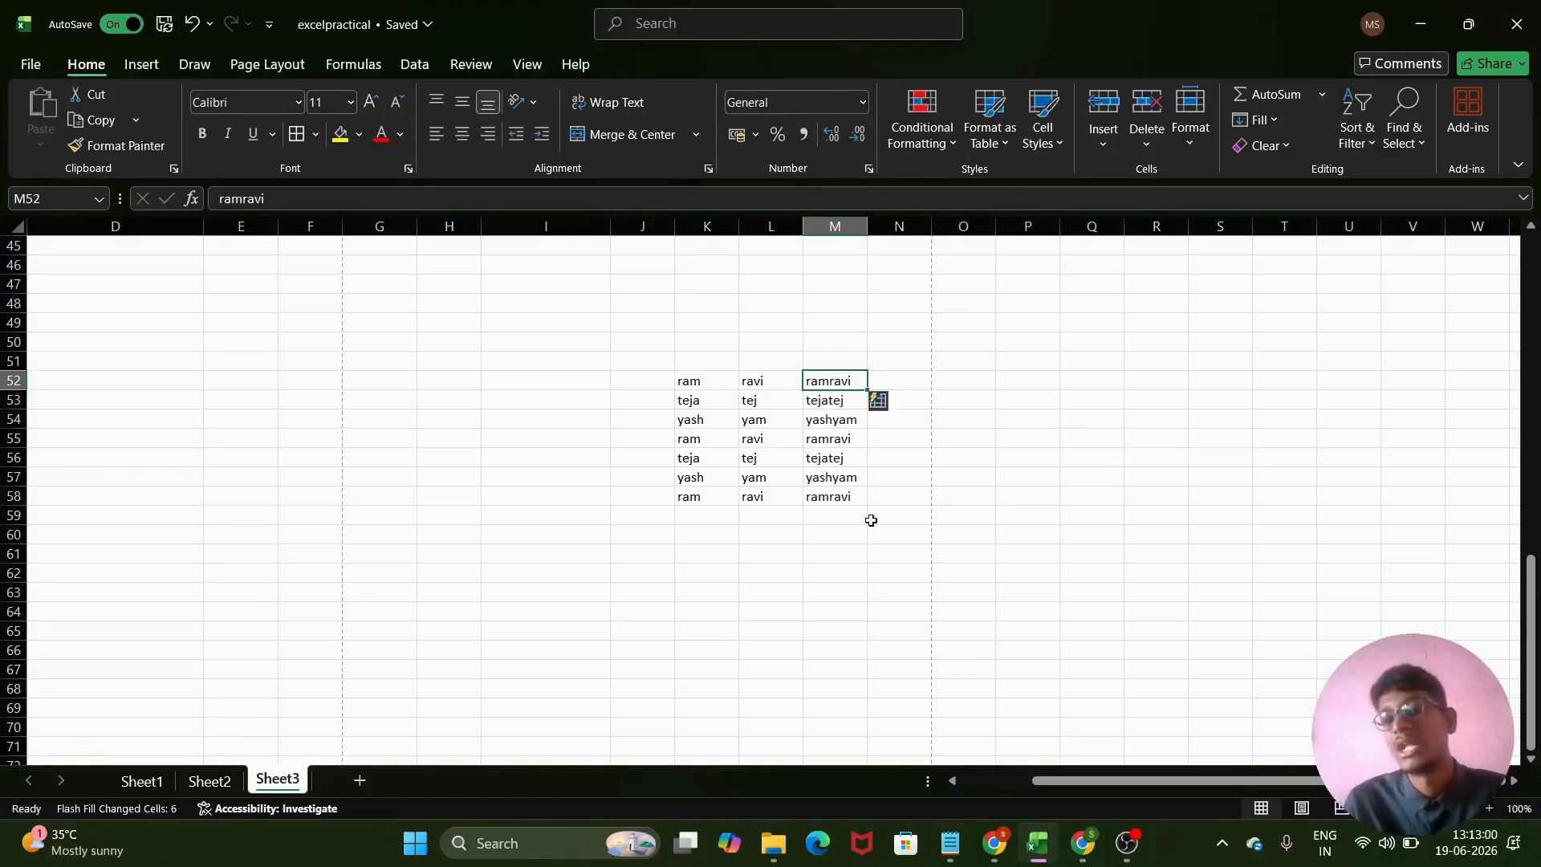
pyautogui.moveTo(687, 402)
pyautogui.mouseDown()
pyautogui.moveTo(763, 458)
pyautogui.moveTo(769, 499)
pyautogui.mouseUp()
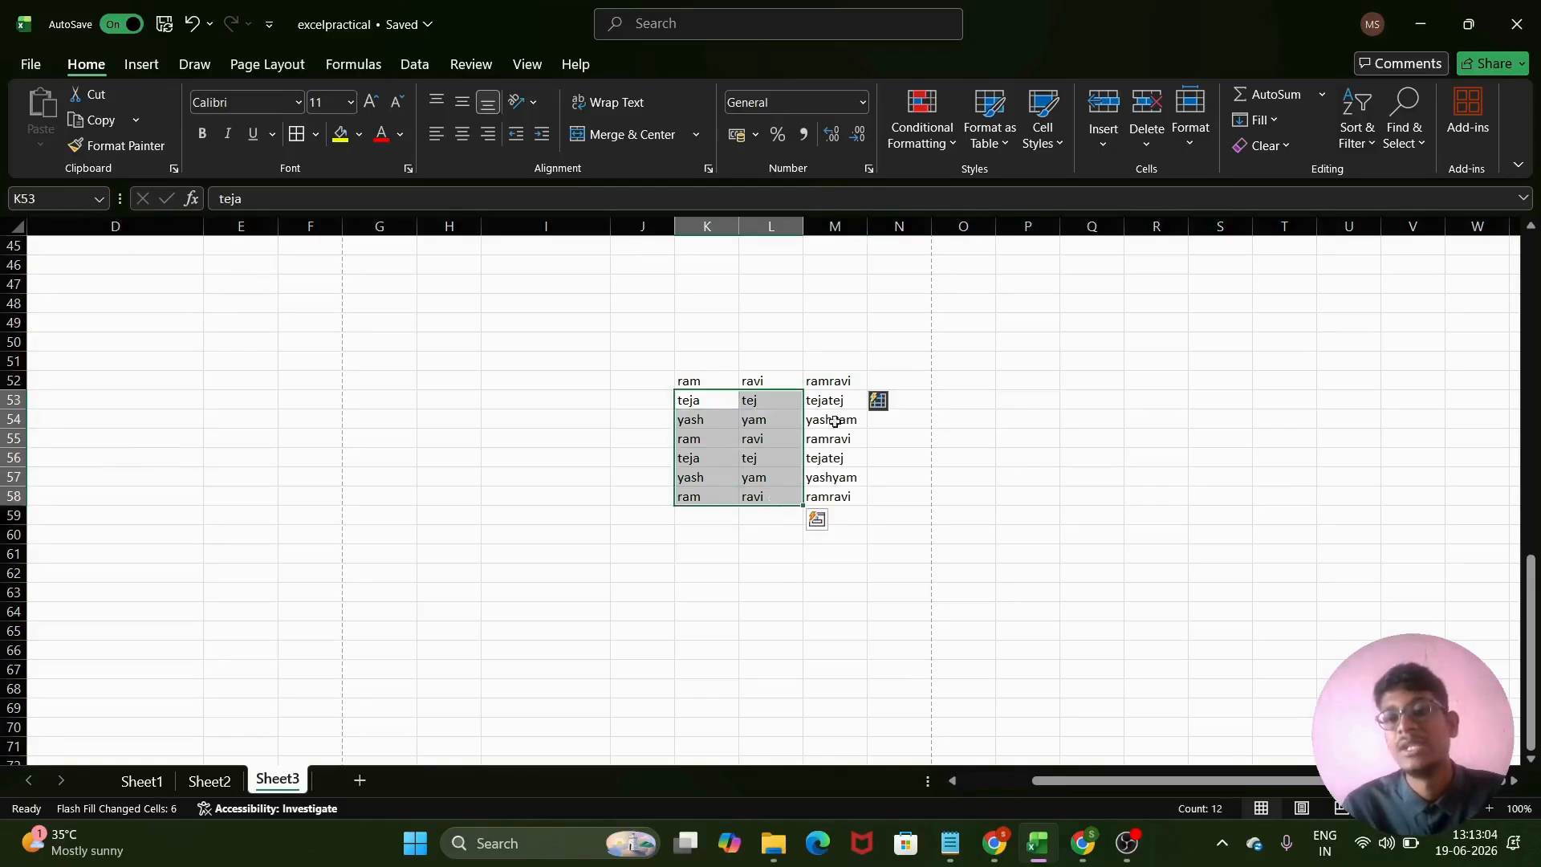
pyautogui.moveTo(817, 401); pyautogui.dragTo(842, 496)
pyautogui.click(812, 382)
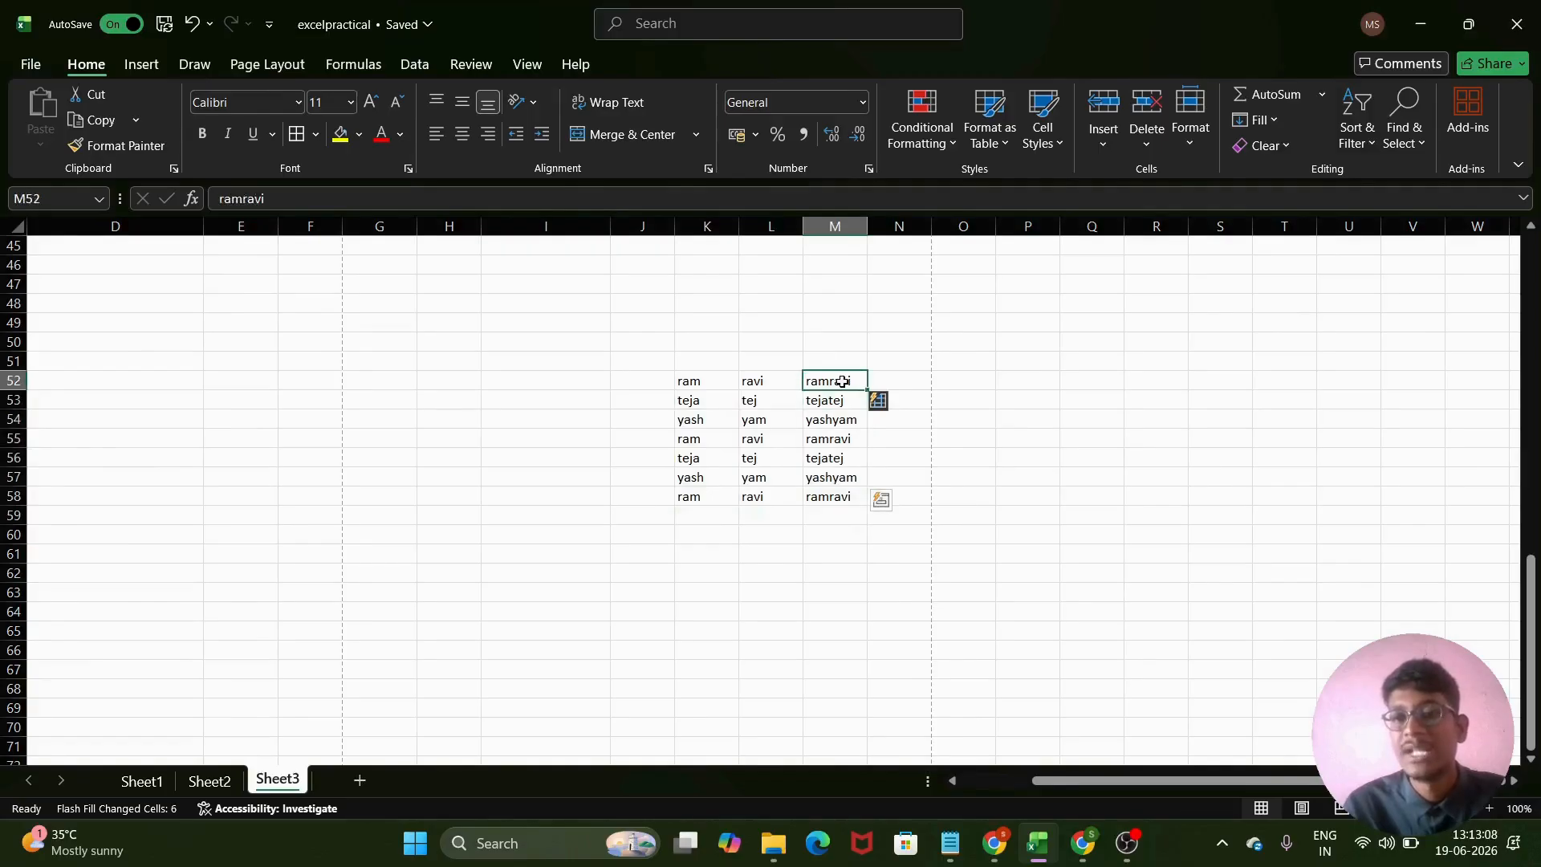
pyautogui.moveTo(814, 401); pyautogui.dragTo(830, 492)
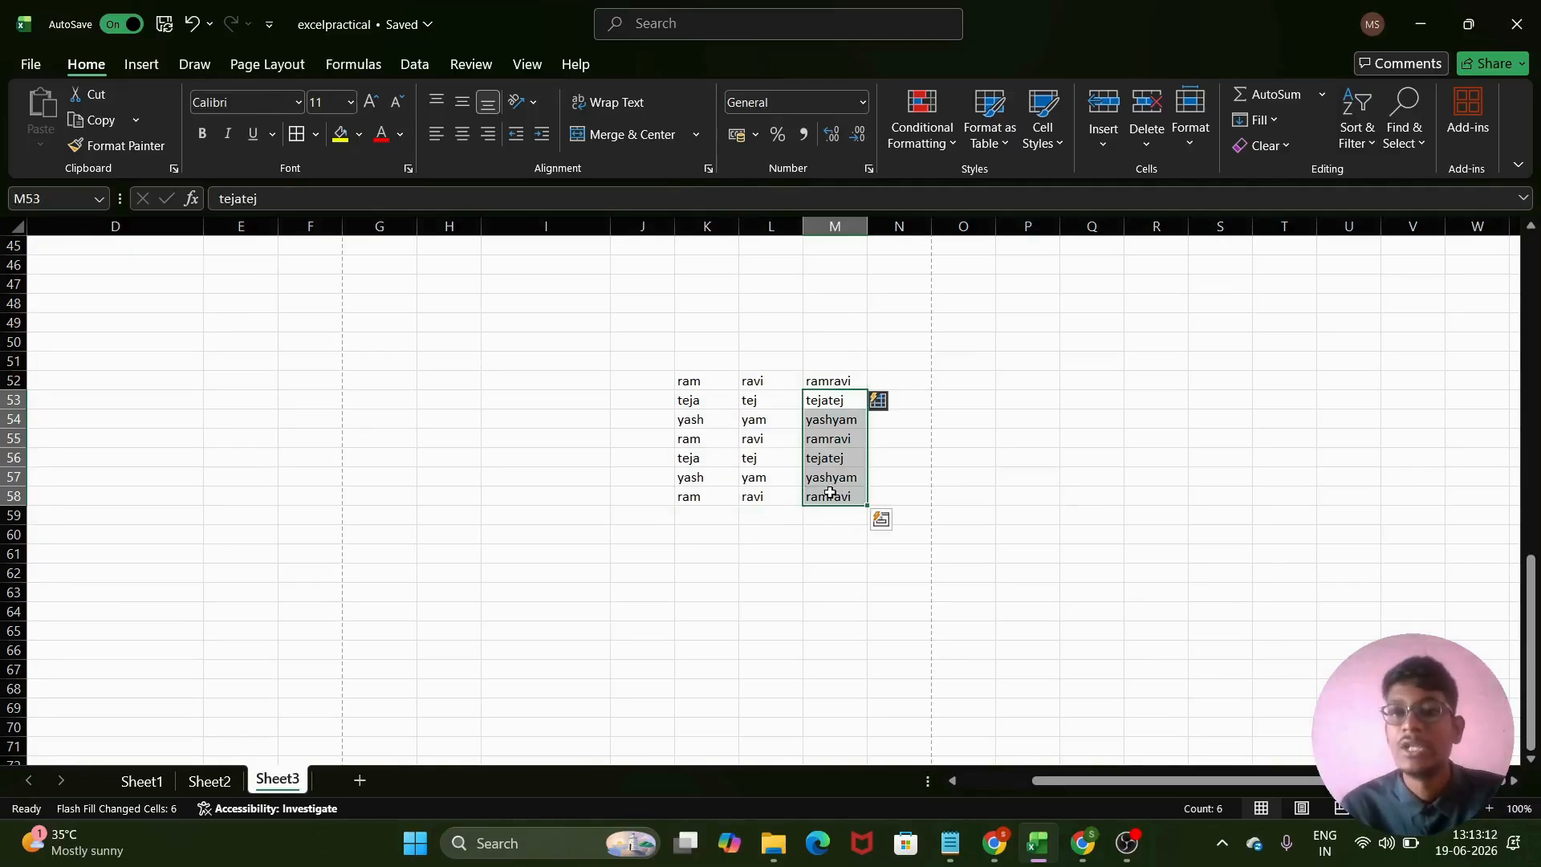
pyautogui.hotkey('ctrl', 'z')
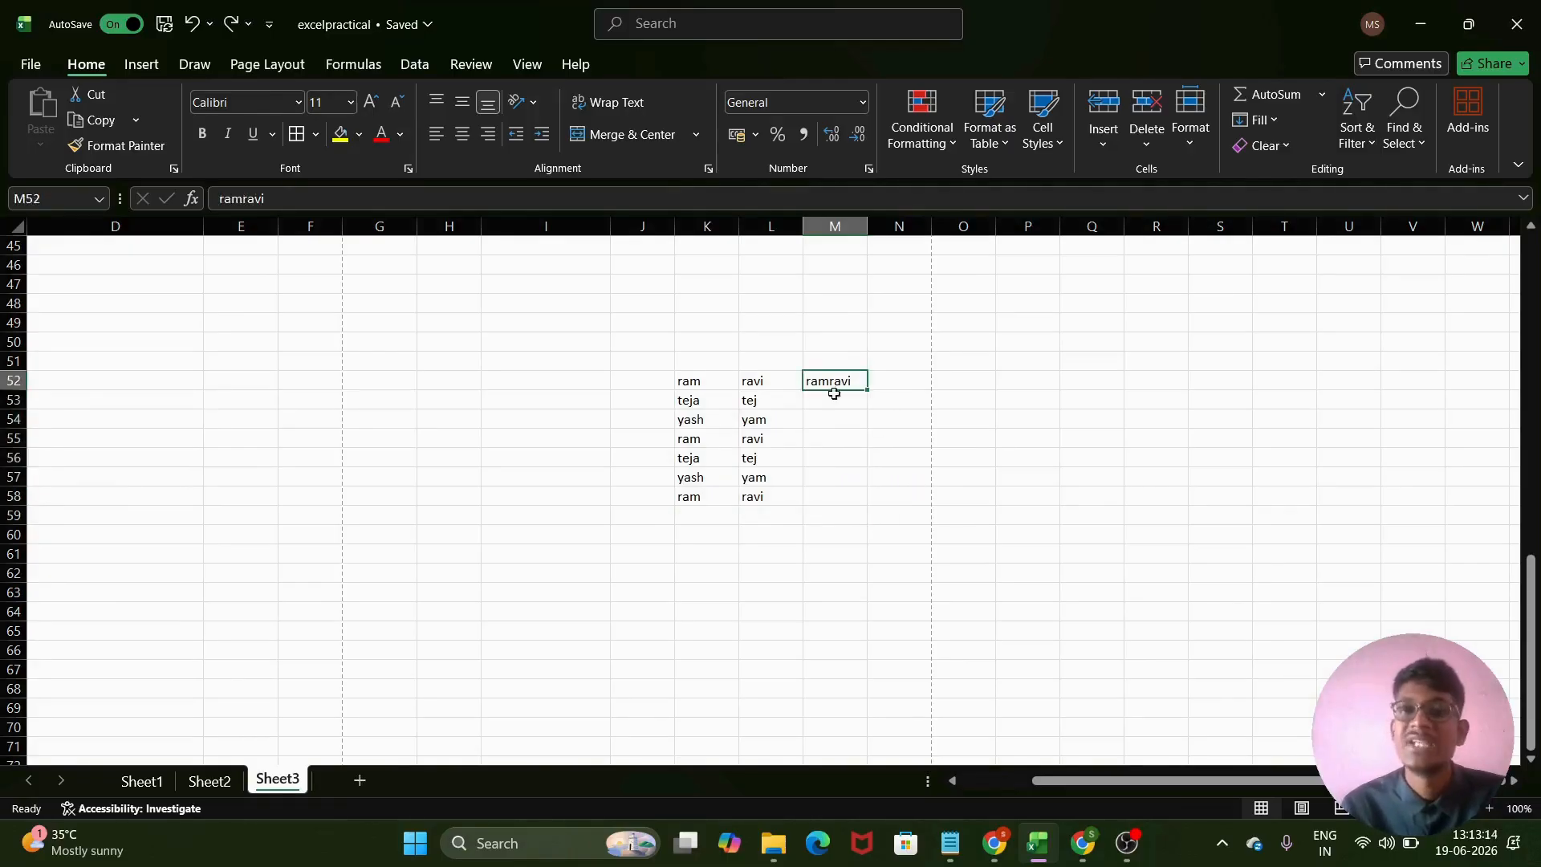
# - Repeat the Flash Fill of the unspaced names from M52 and undo it again
pyautogui.click(877, 419)
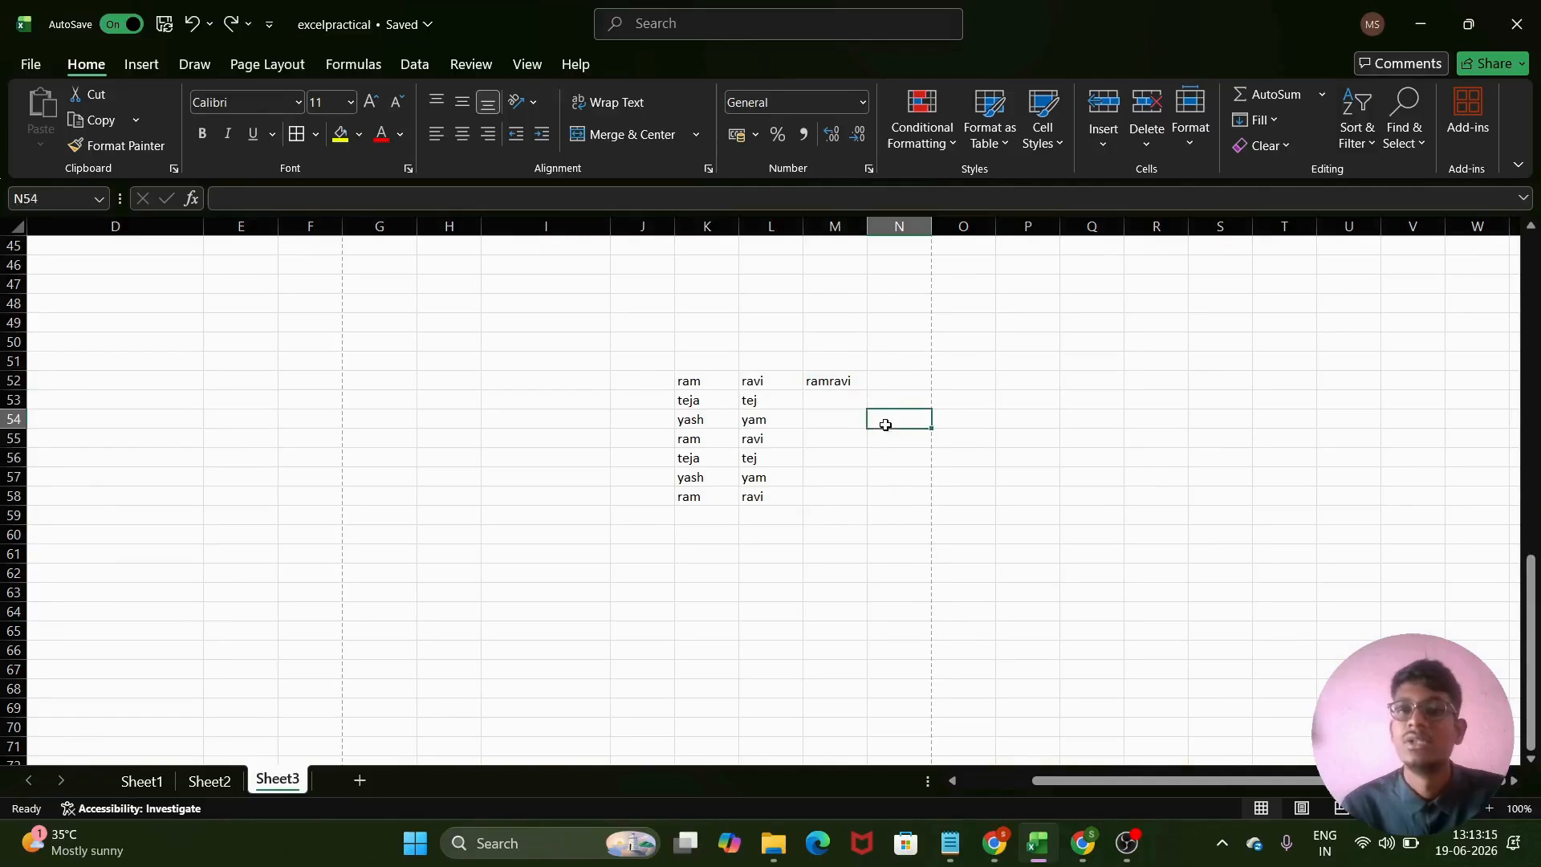
pyautogui.click(825, 378)
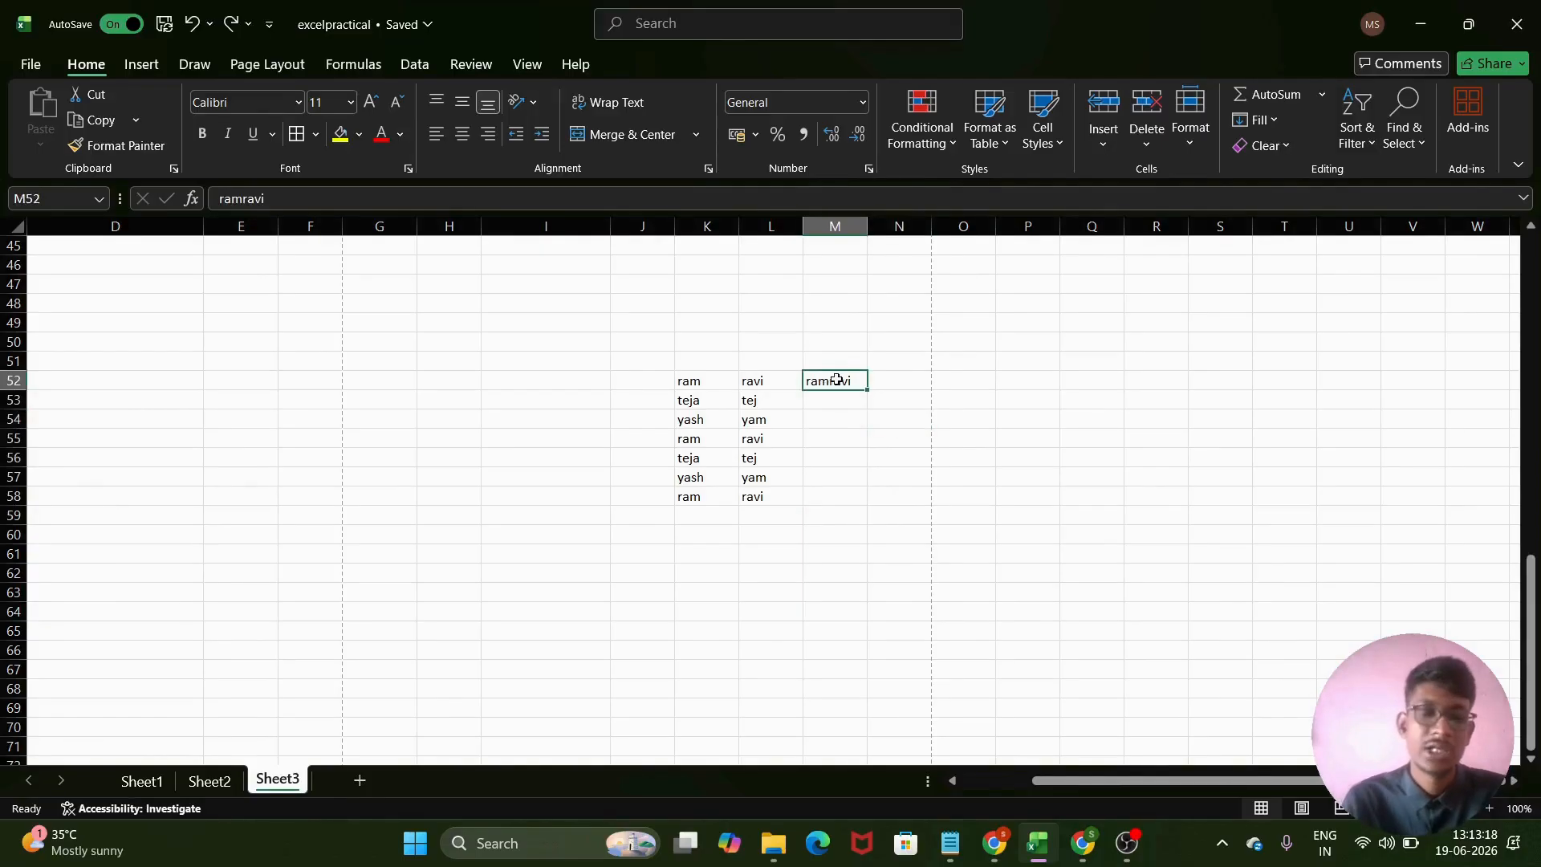
pyautogui.hotkey('ctrl', 'e')
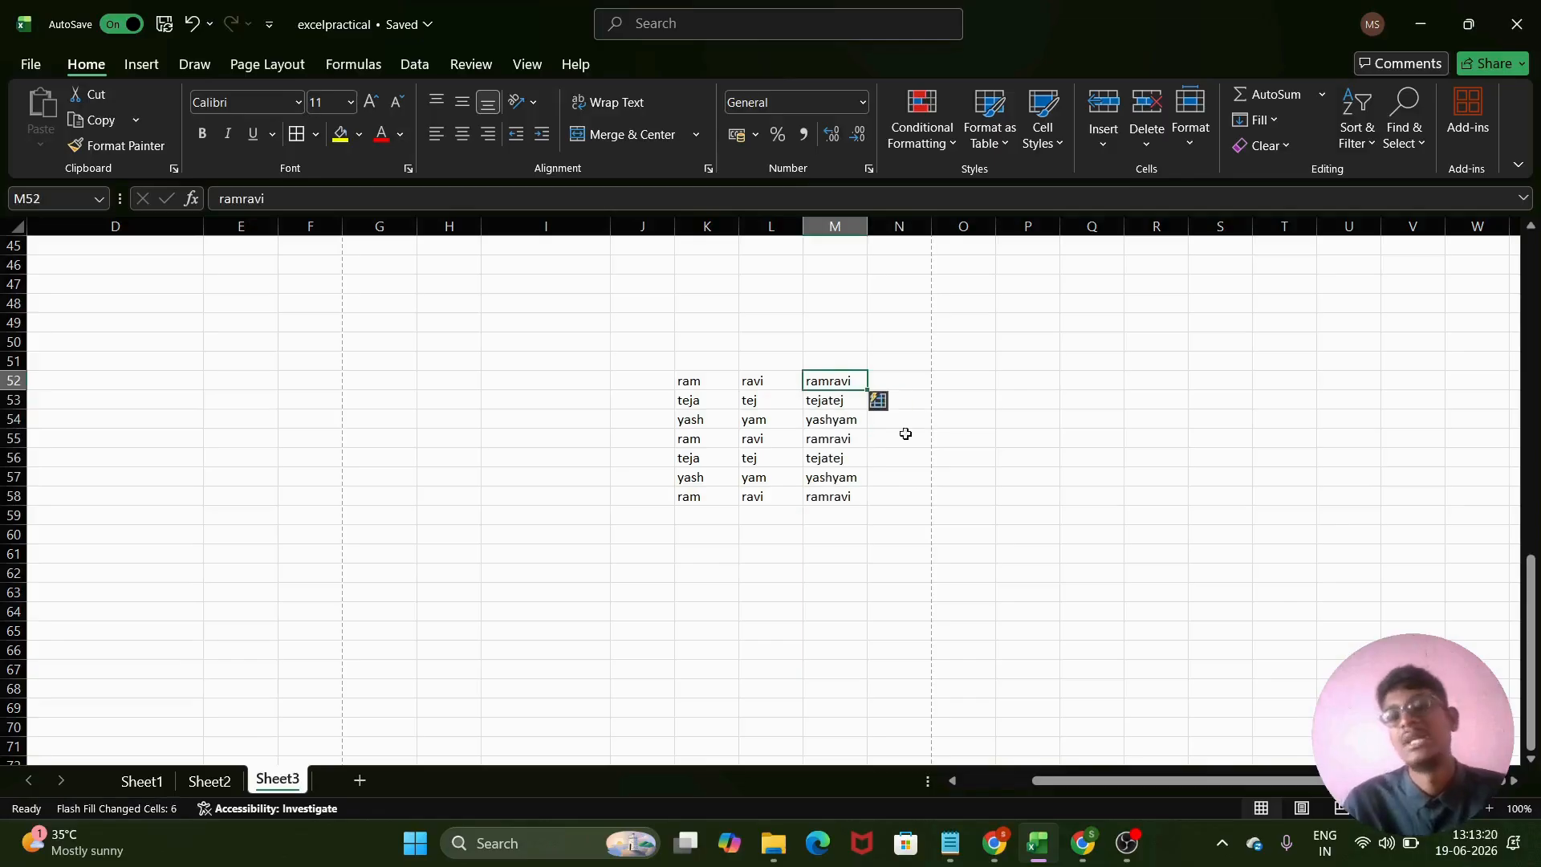
pyautogui.hotkey('ctrl', 'z')
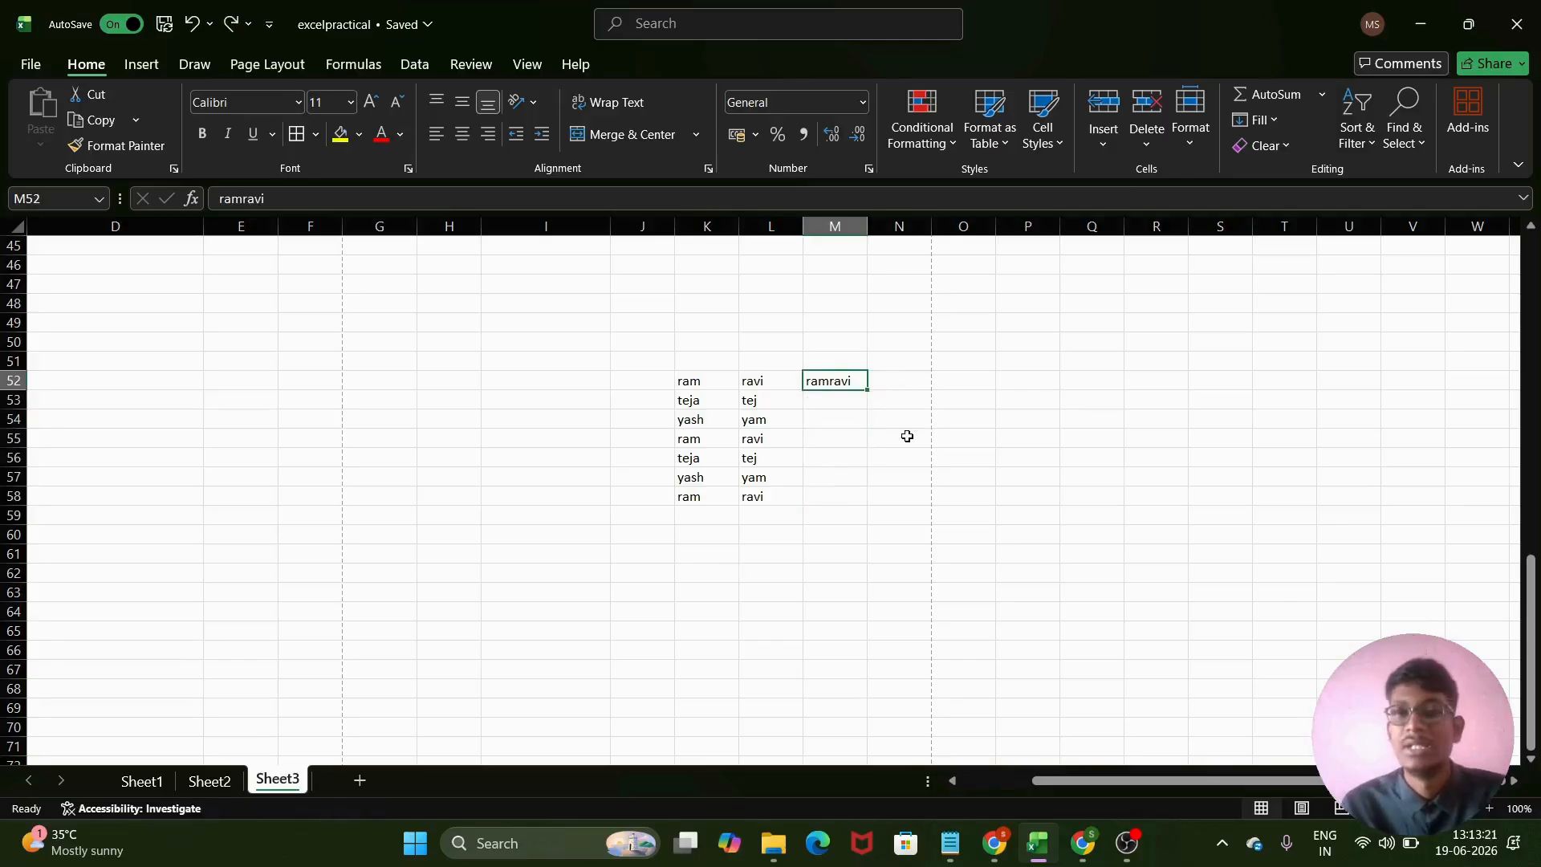
# - Insert a space between the two names in M52, try copying the cell down through M57, and undo the copy
pyautogui.doubleClick(839, 383)
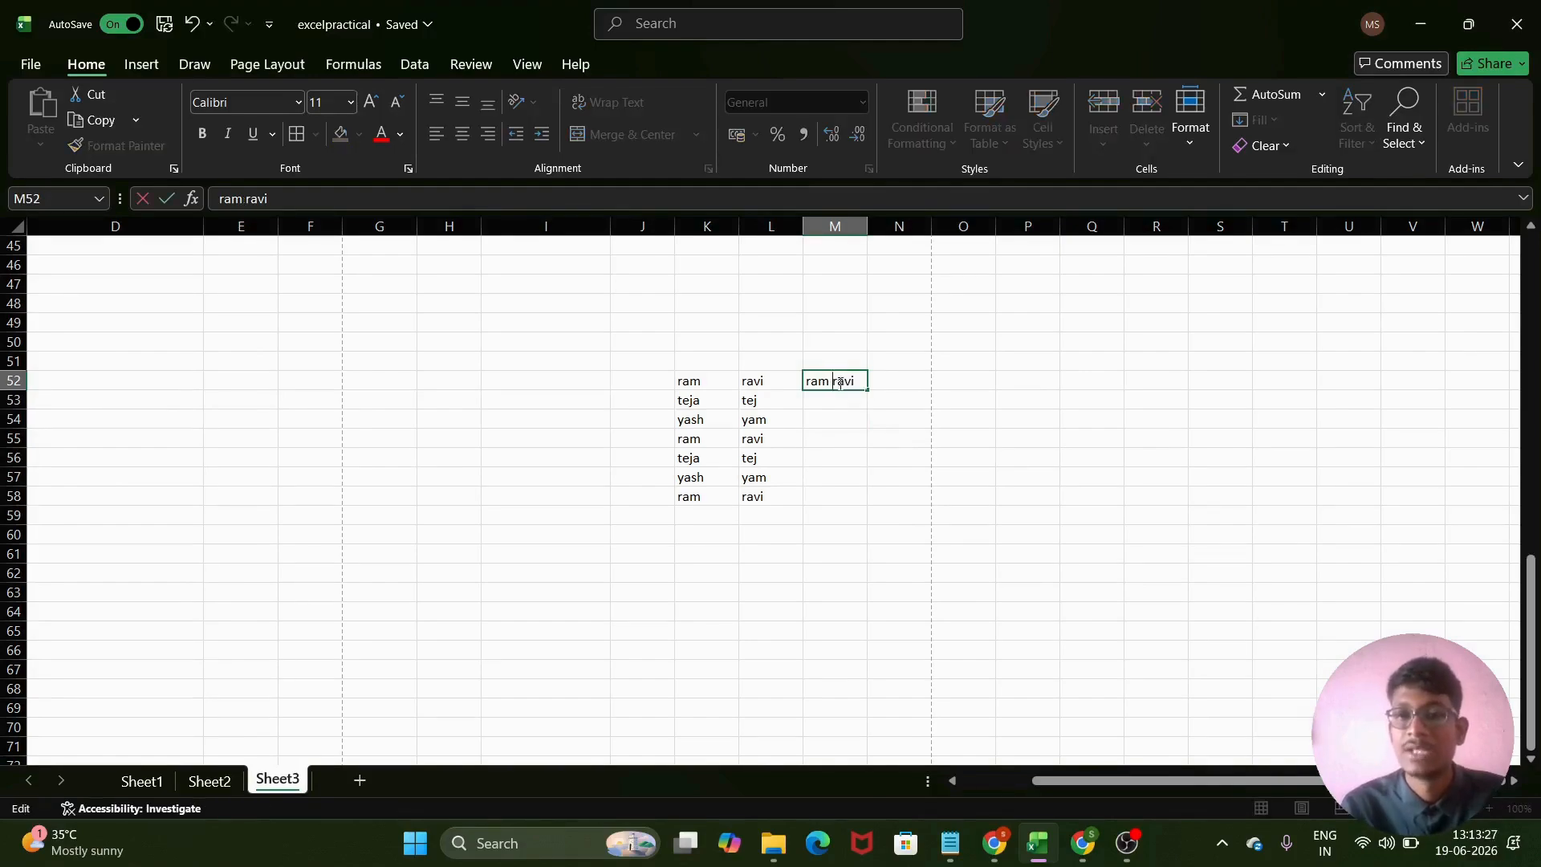
pyautogui.click(881, 400)
pyautogui.click(845, 383)
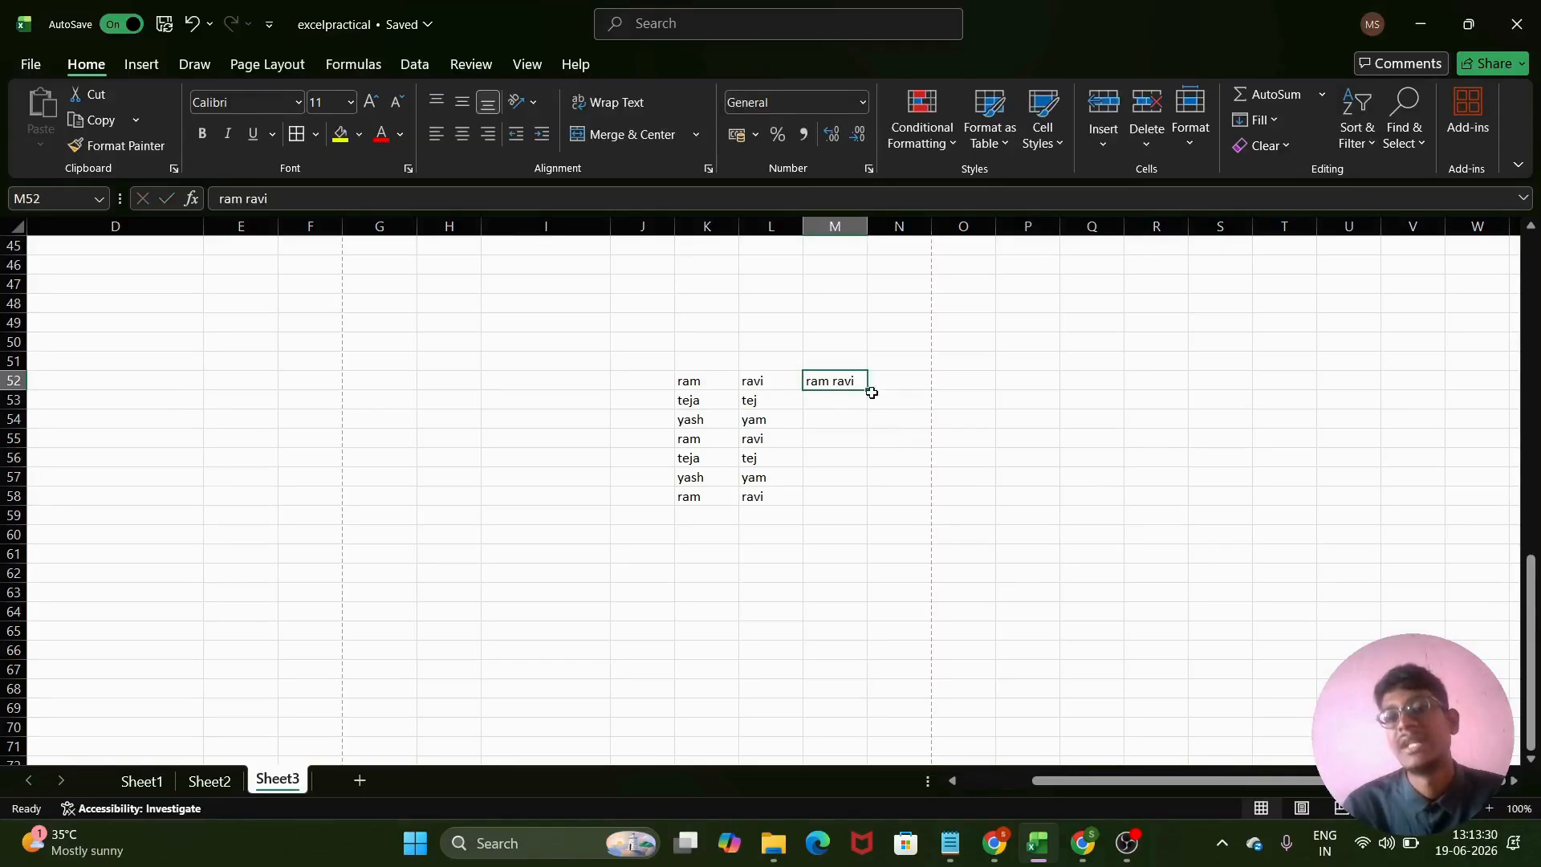
pyautogui.moveTo(867, 391); pyautogui.dragTo(838, 495)
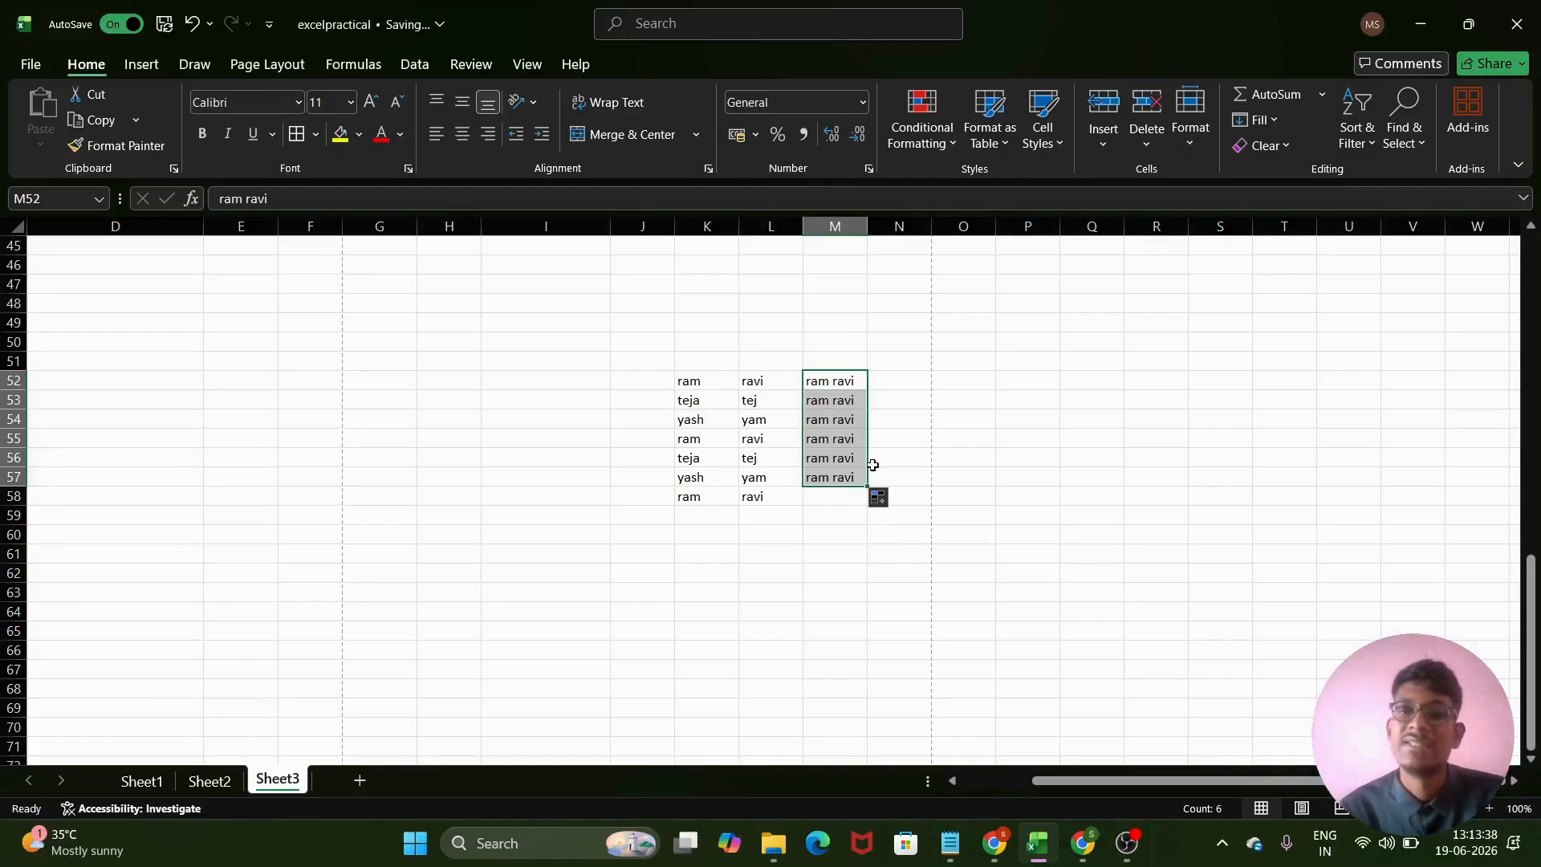
pyautogui.hotkey('ctrl', 'z')
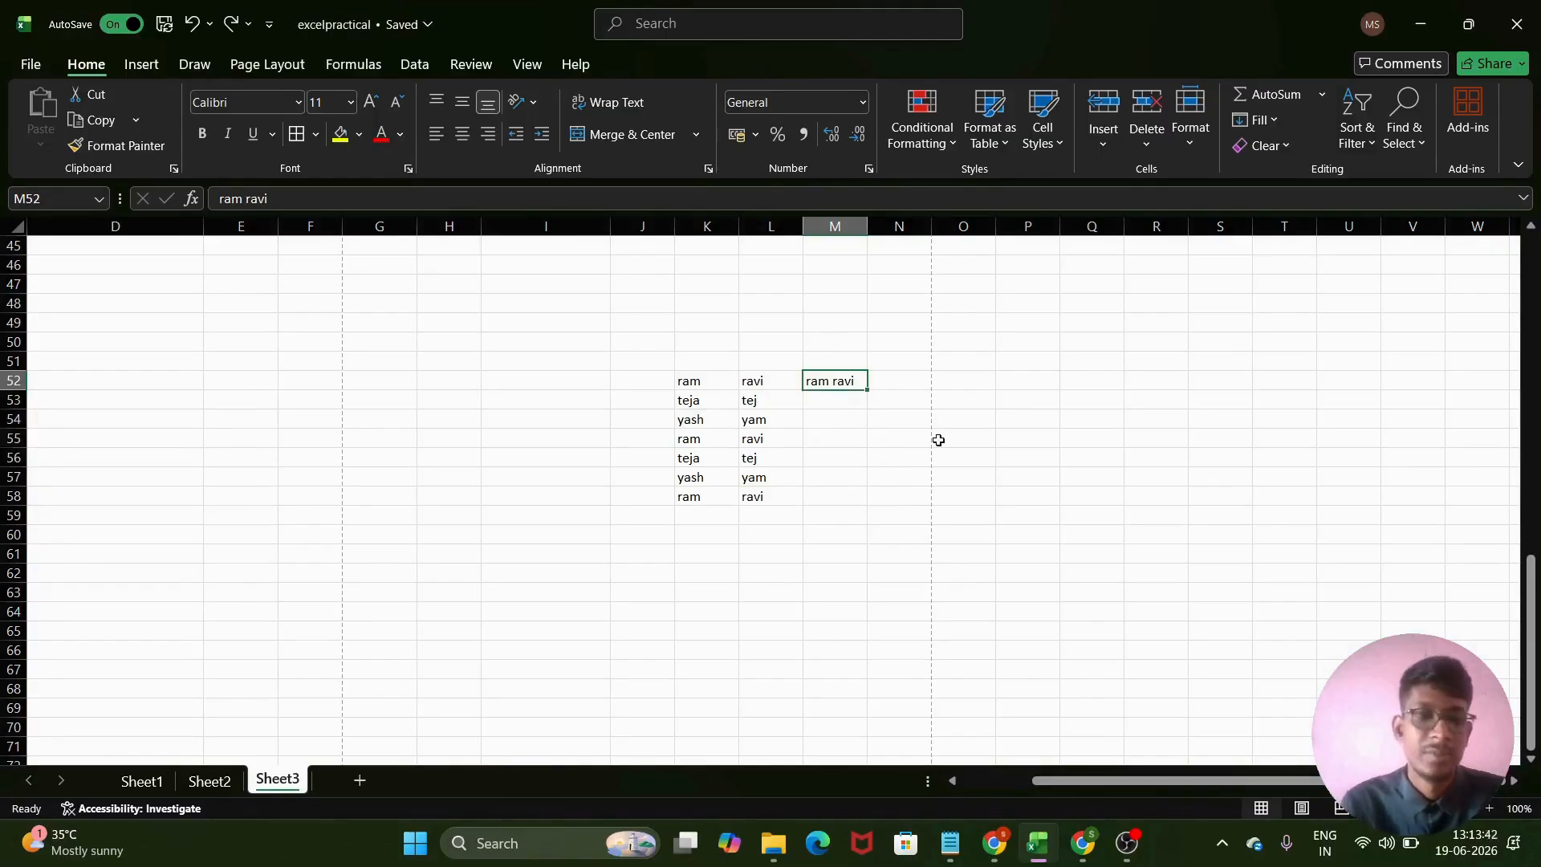
# - Flash Fill the space-separated names from M52 down through M58
pyautogui.hotkey('ctrl', 'e')
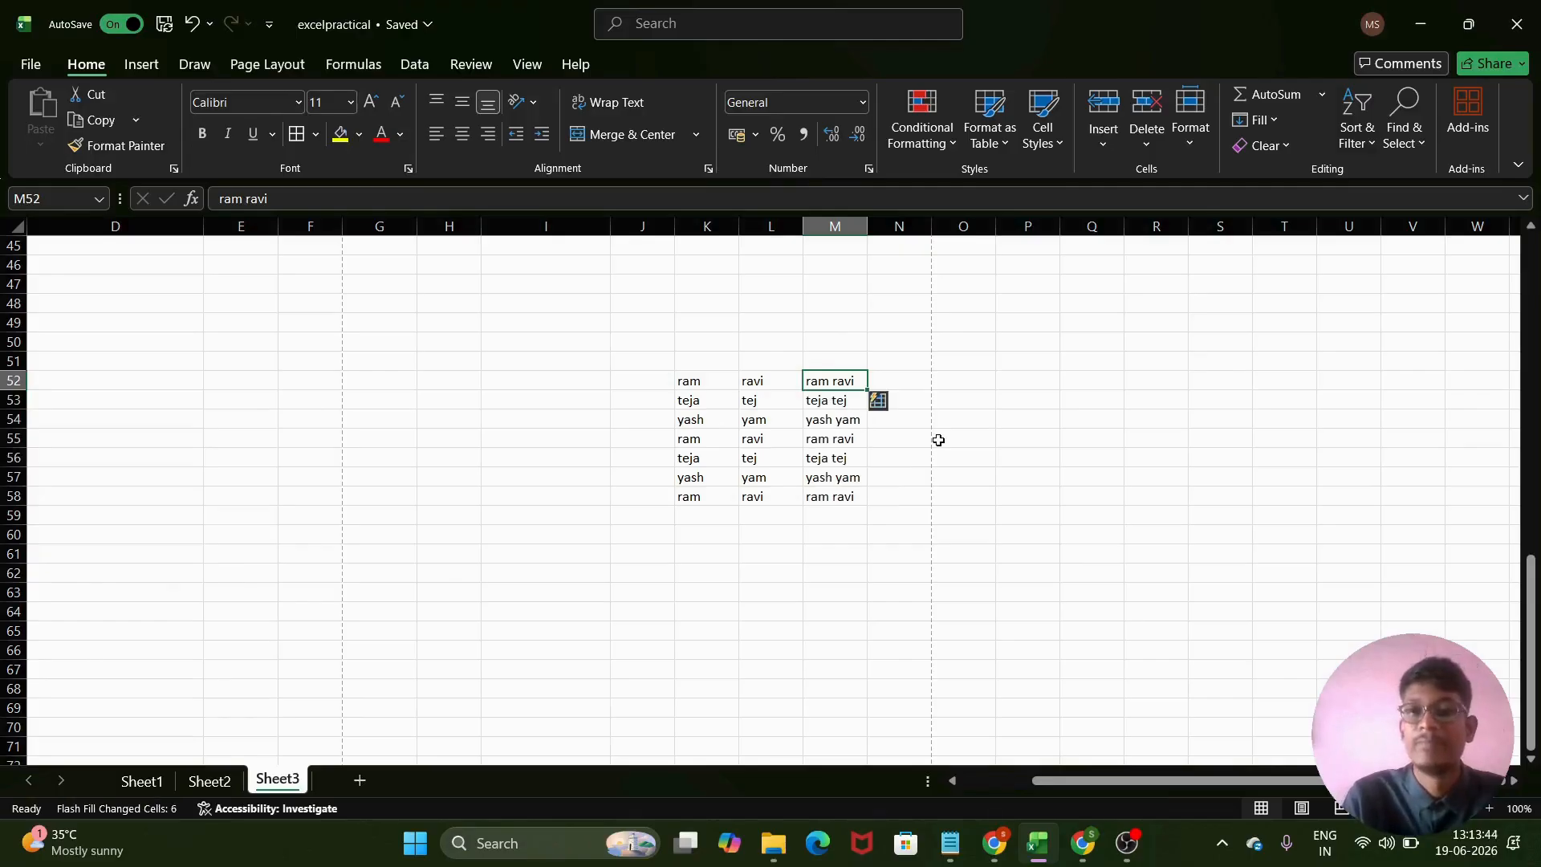
pyautogui.moveTo(825, 399); pyautogui.dragTo(826, 497)
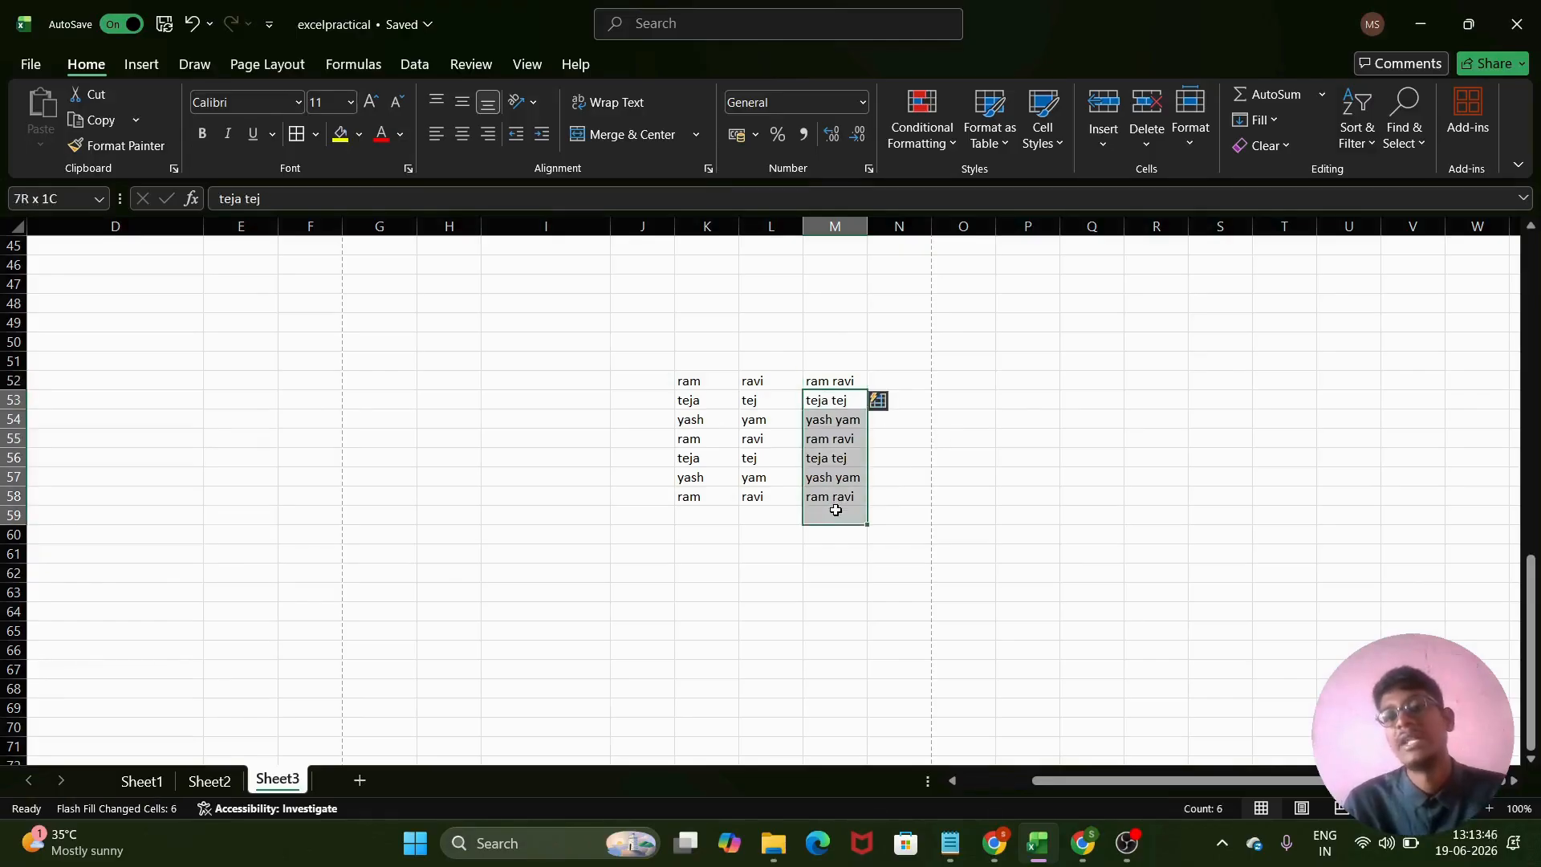
pyautogui.click(882, 492)
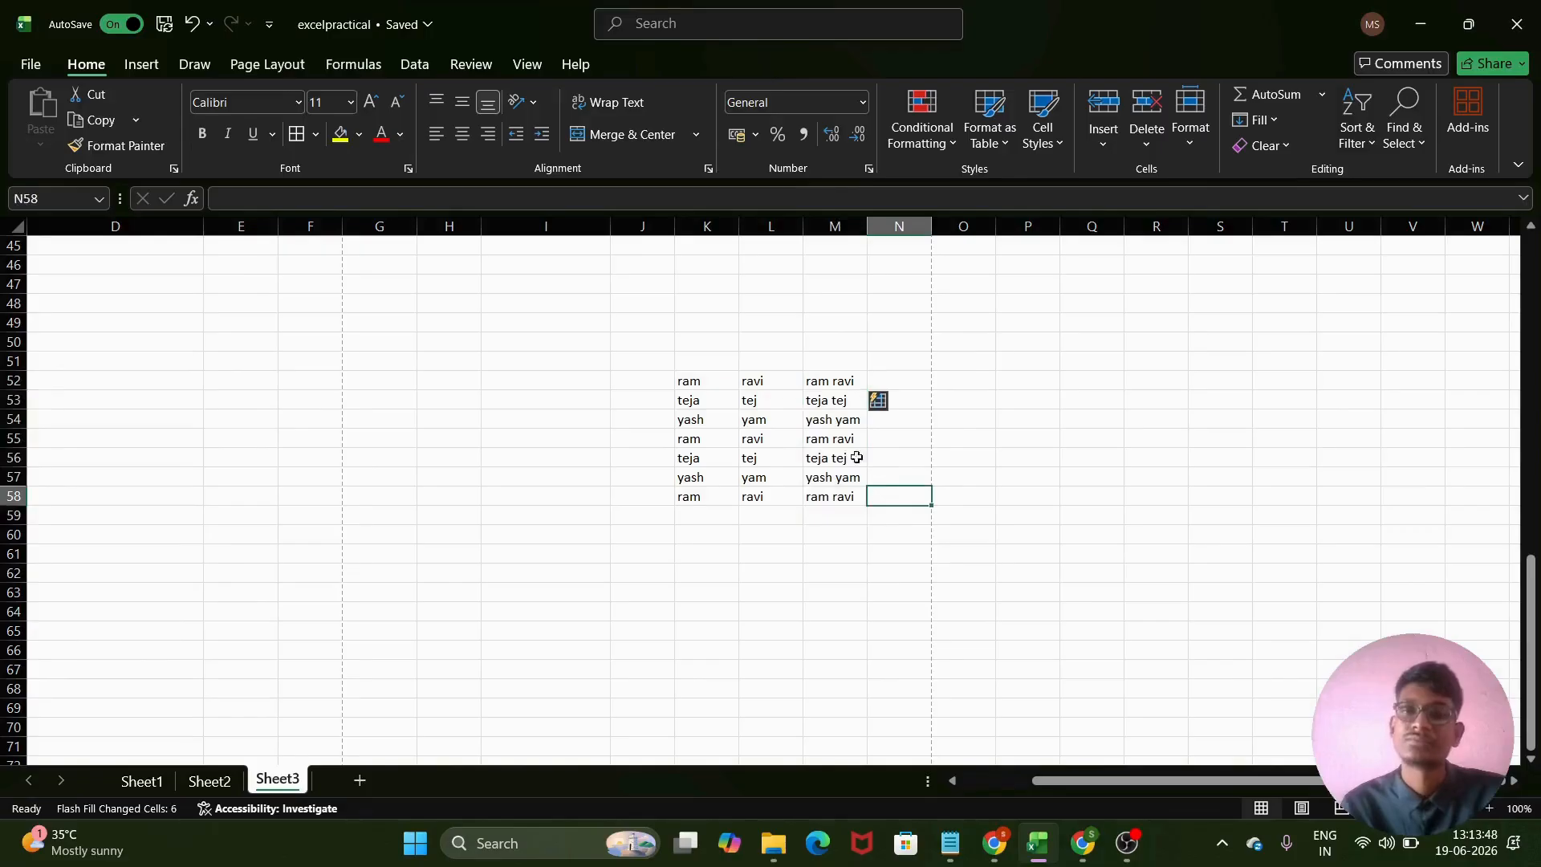
# - Clear all contents and formatting from the filled names in M53:M58
pyautogui.moveTo(810, 399); pyautogui.dragTo(849, 499)
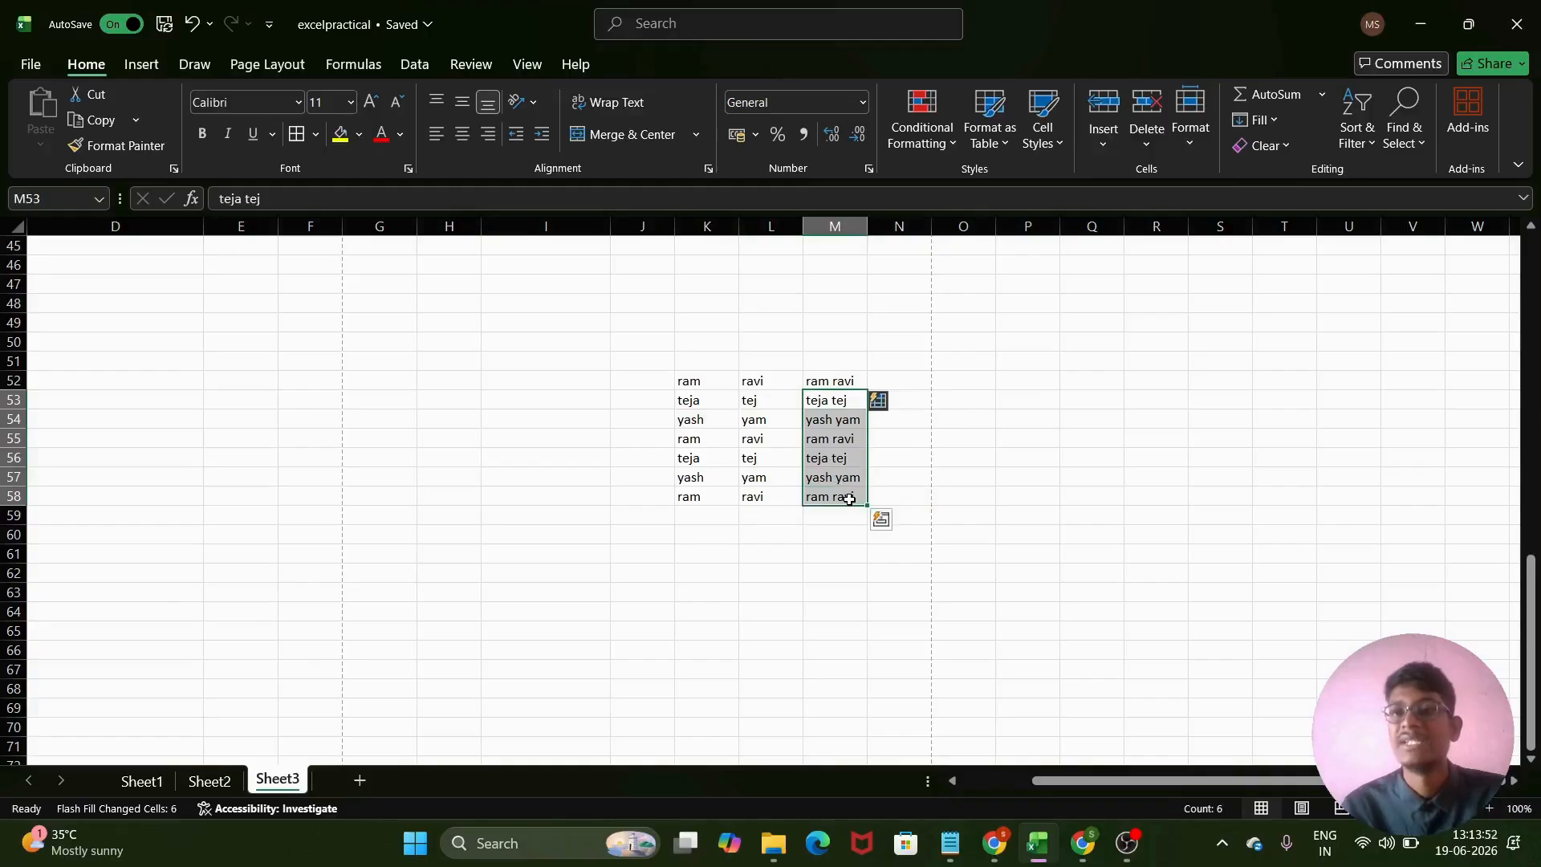
pyautogui.click(1264, 145)
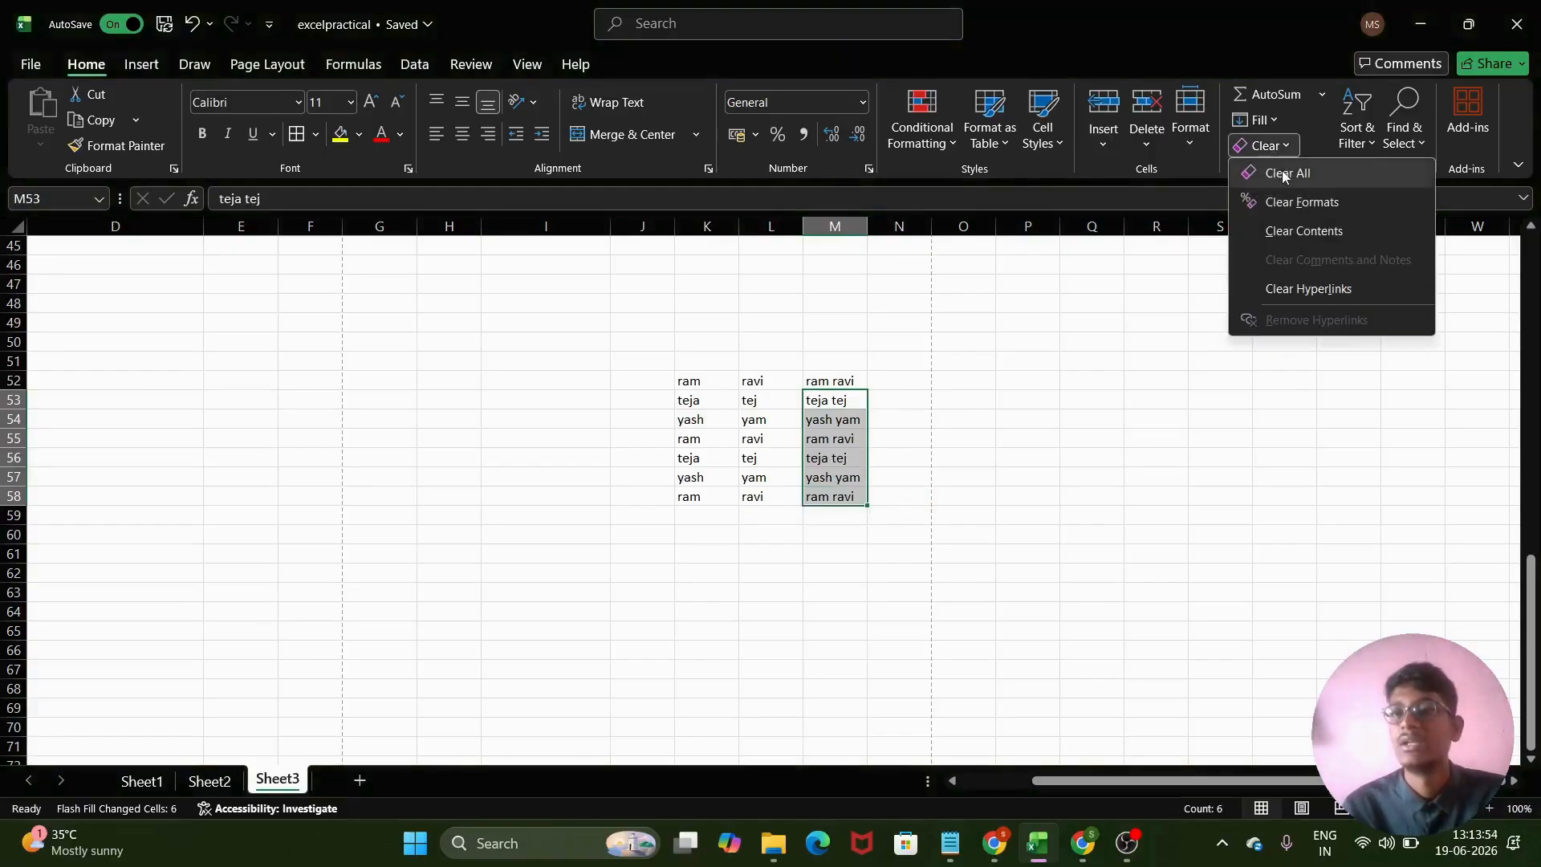
pyautogui.click(1283, 173)
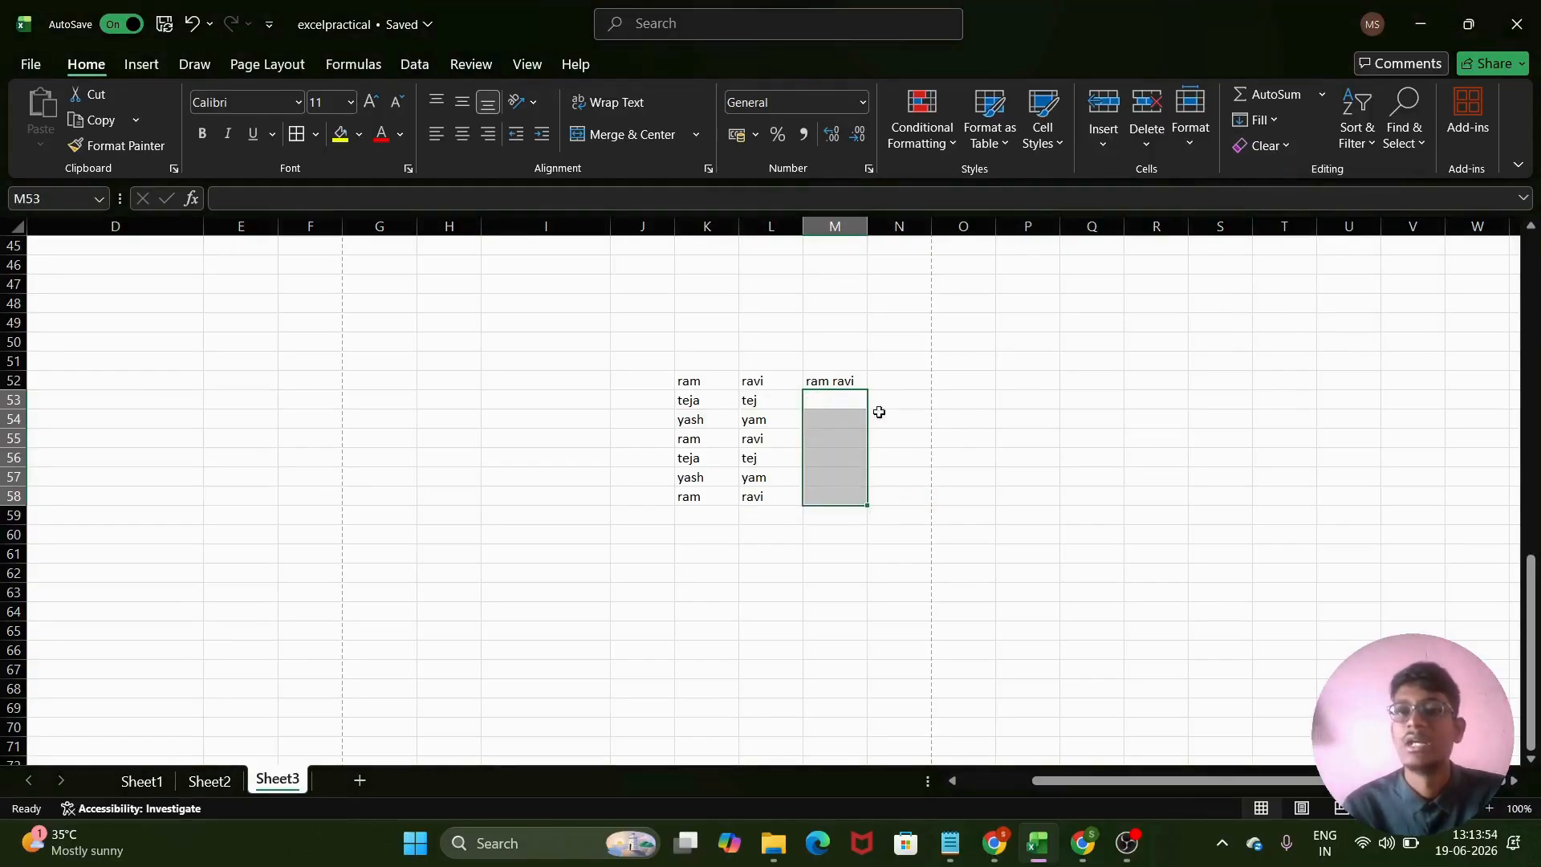
# - Replace M52 with the two names capitalized and separated by a space, and Flash Fill that pattern down through M58
pyautogui.click(835, 382)
pyautogui.press('BackSpace')
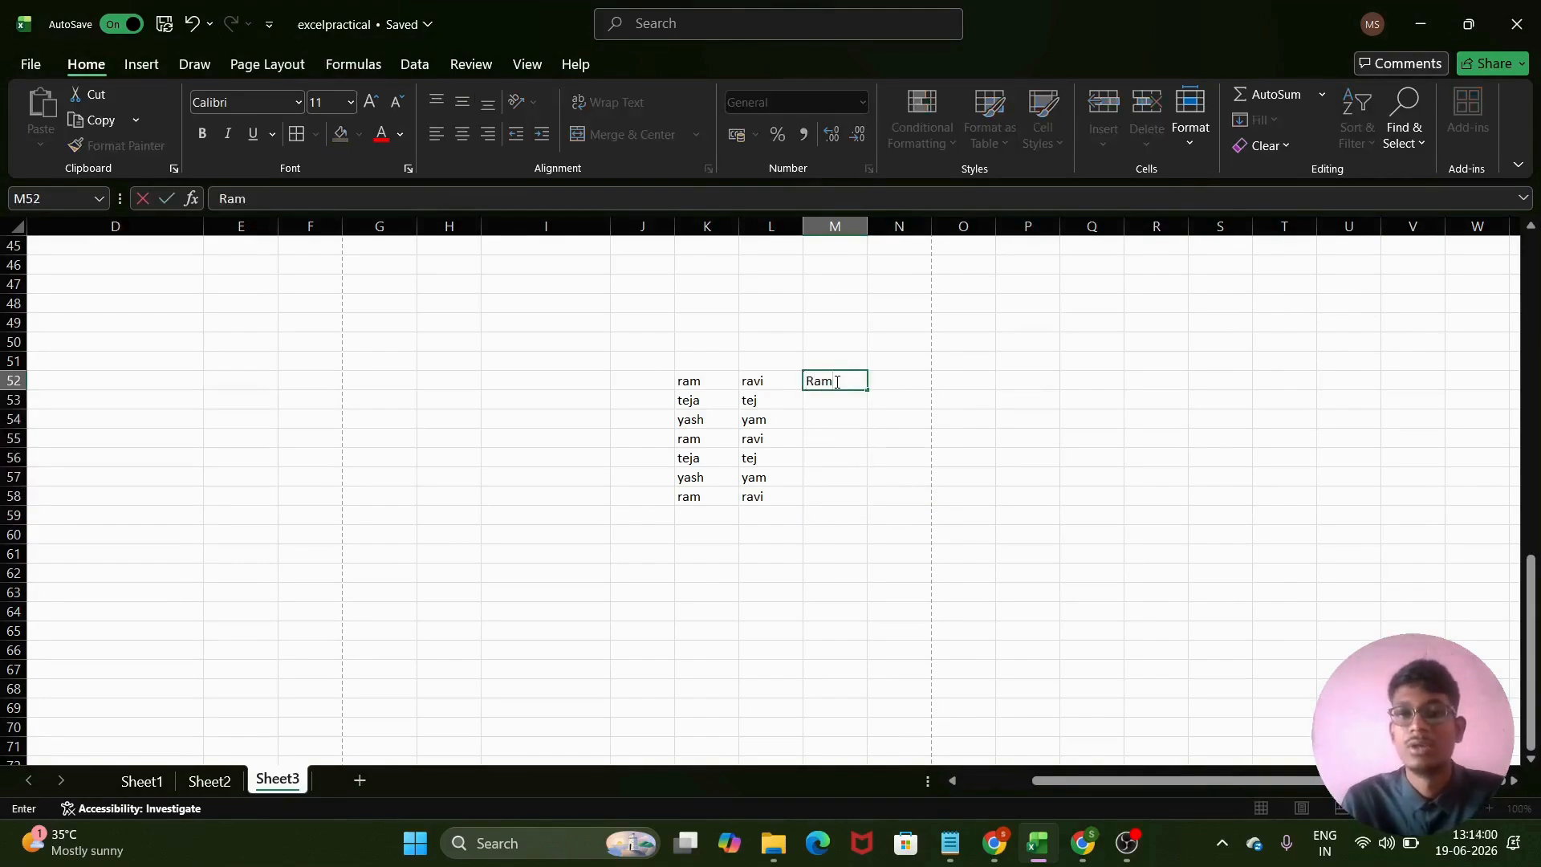
pyautogui.write('Ram ')
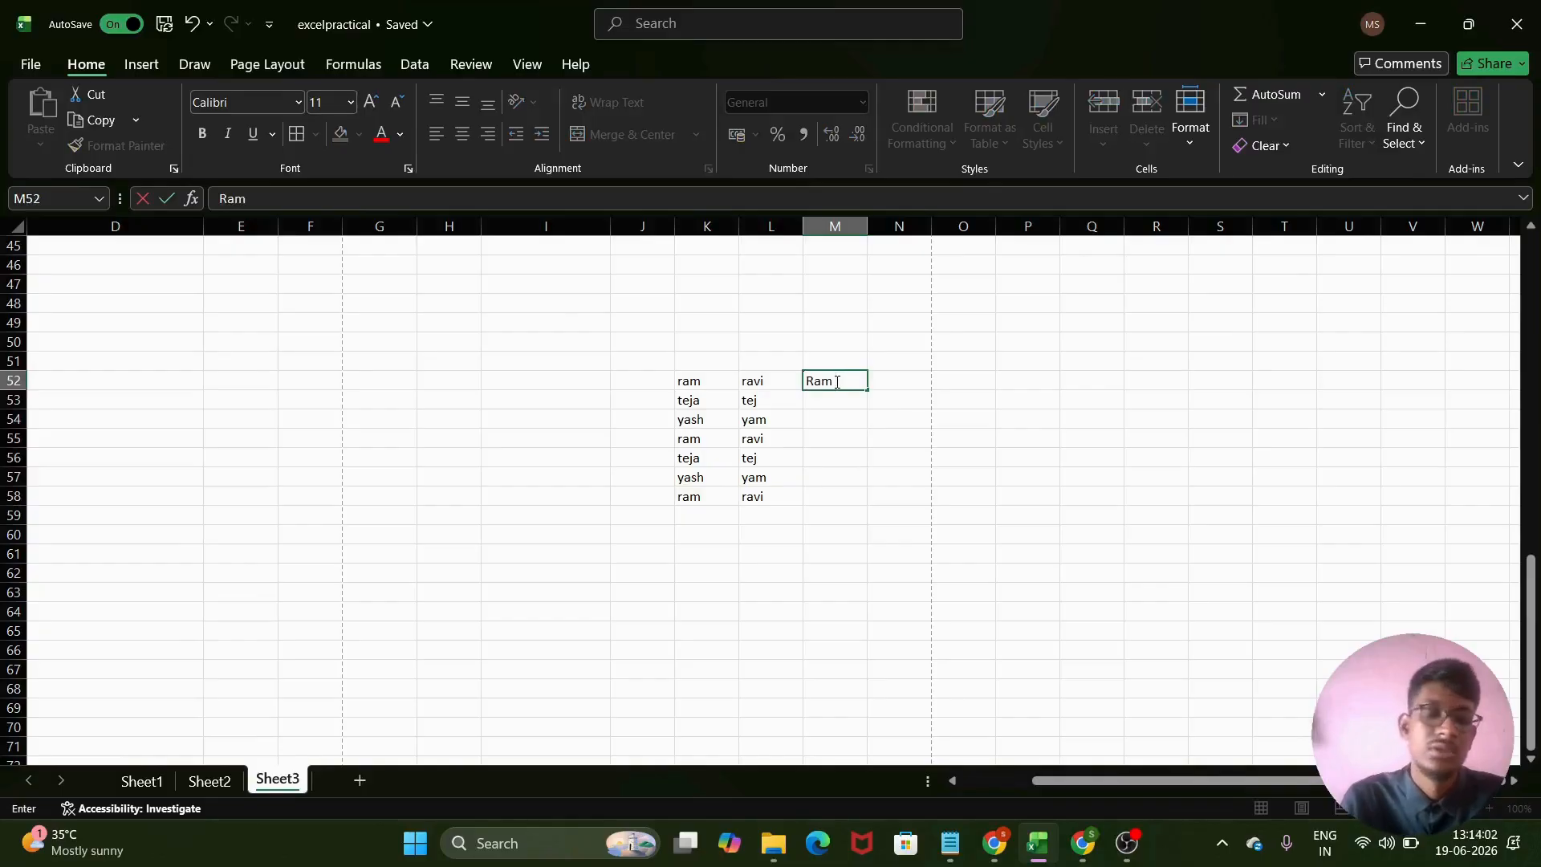
pyautogui.write('Ravi')
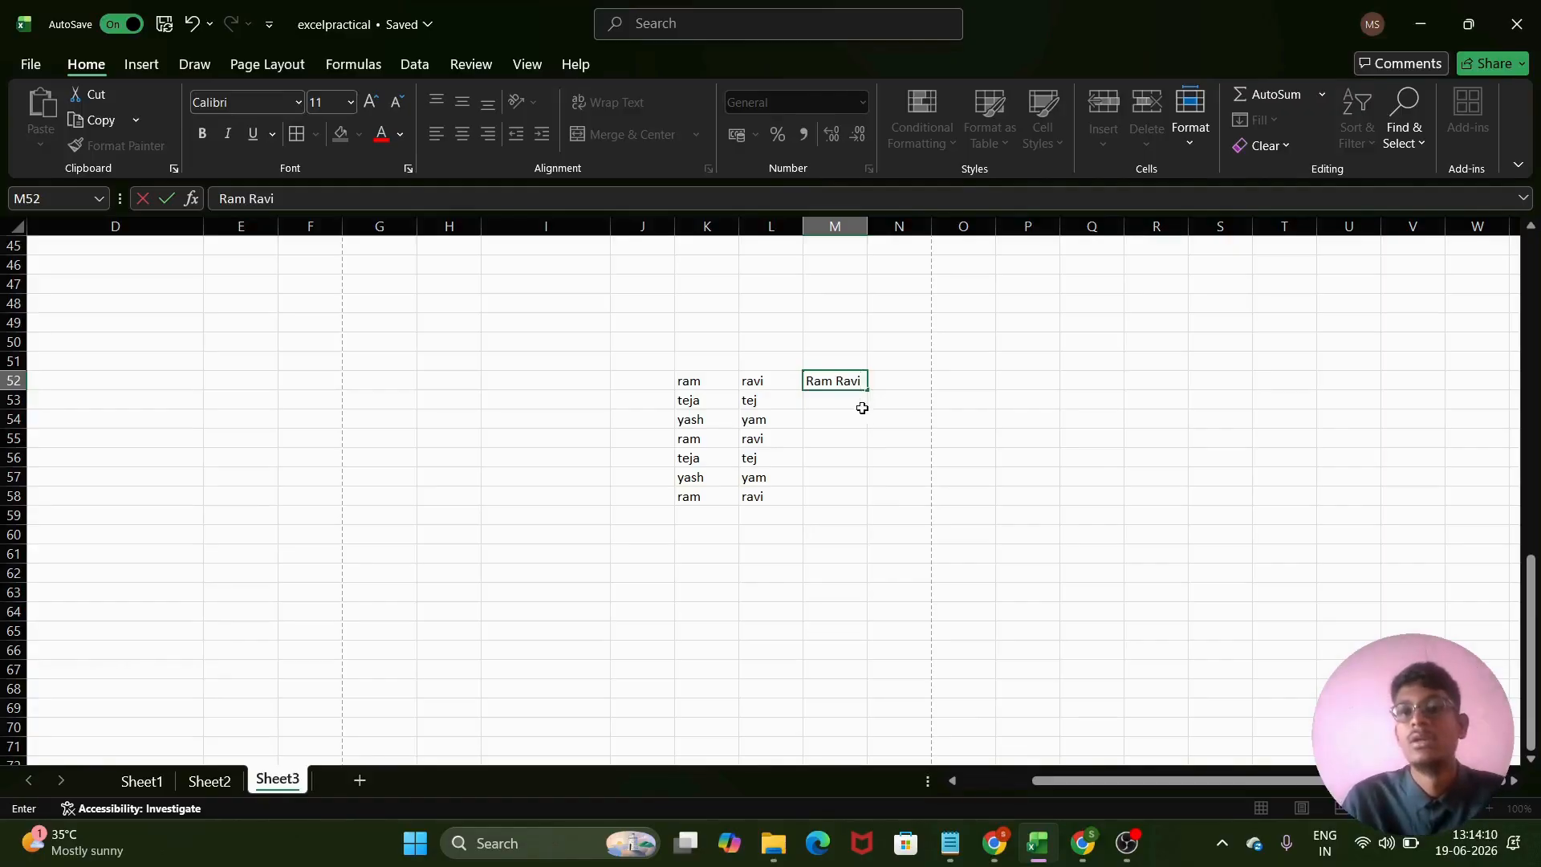
pyautogui.click(896, 407)
pyautogui.click(829, 384)
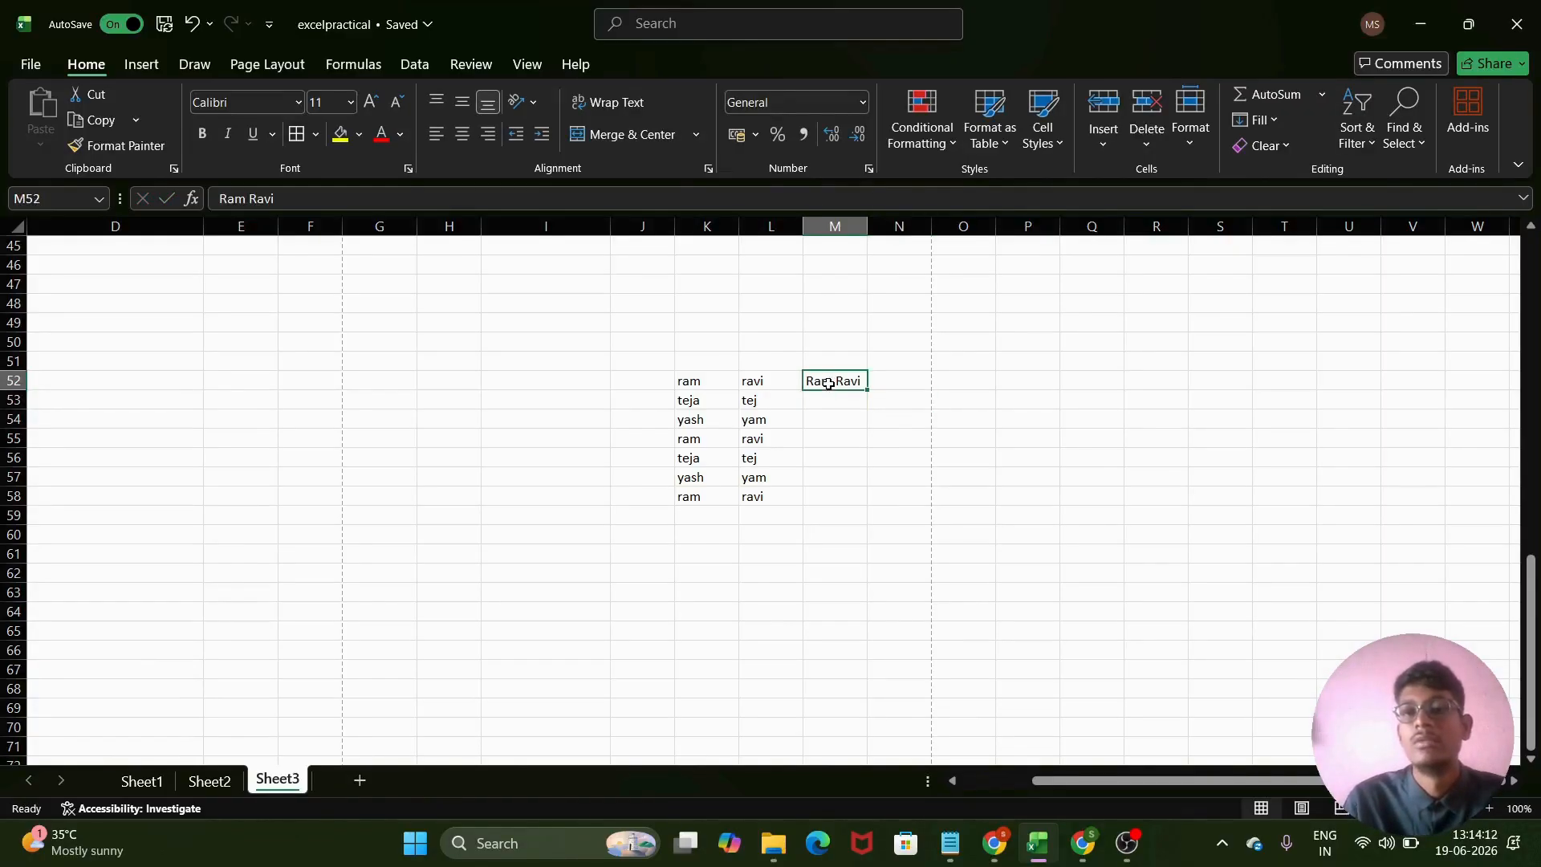
pyautogui.hotkey('ctrl', 'e')
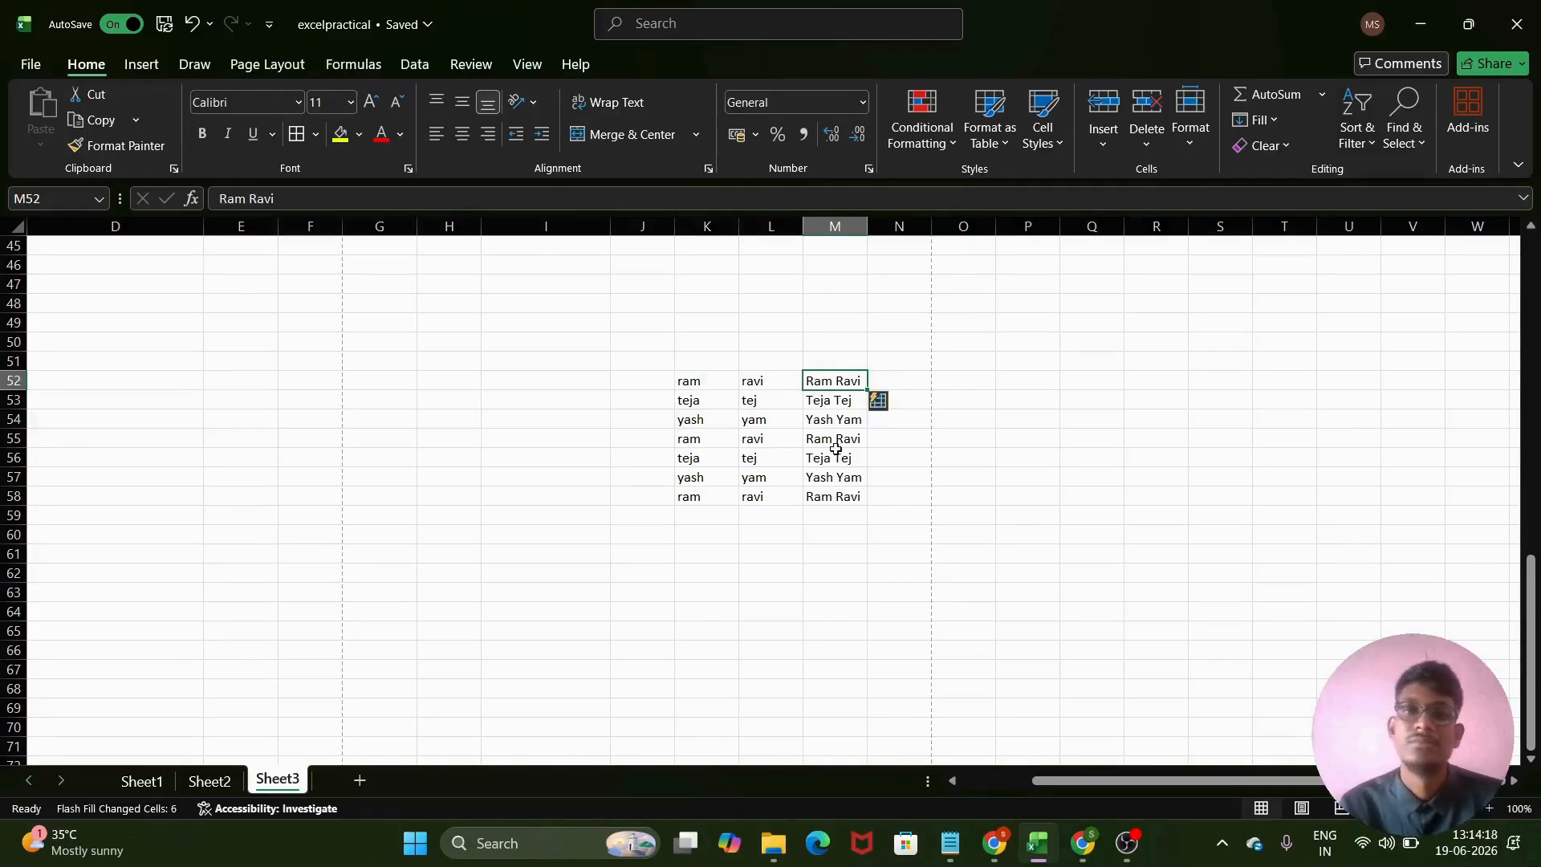
# - Enter the shortcut note "ctrl+E" in cell O52 and select the combined names in M52:M58
pyautogui.click(959, 383)
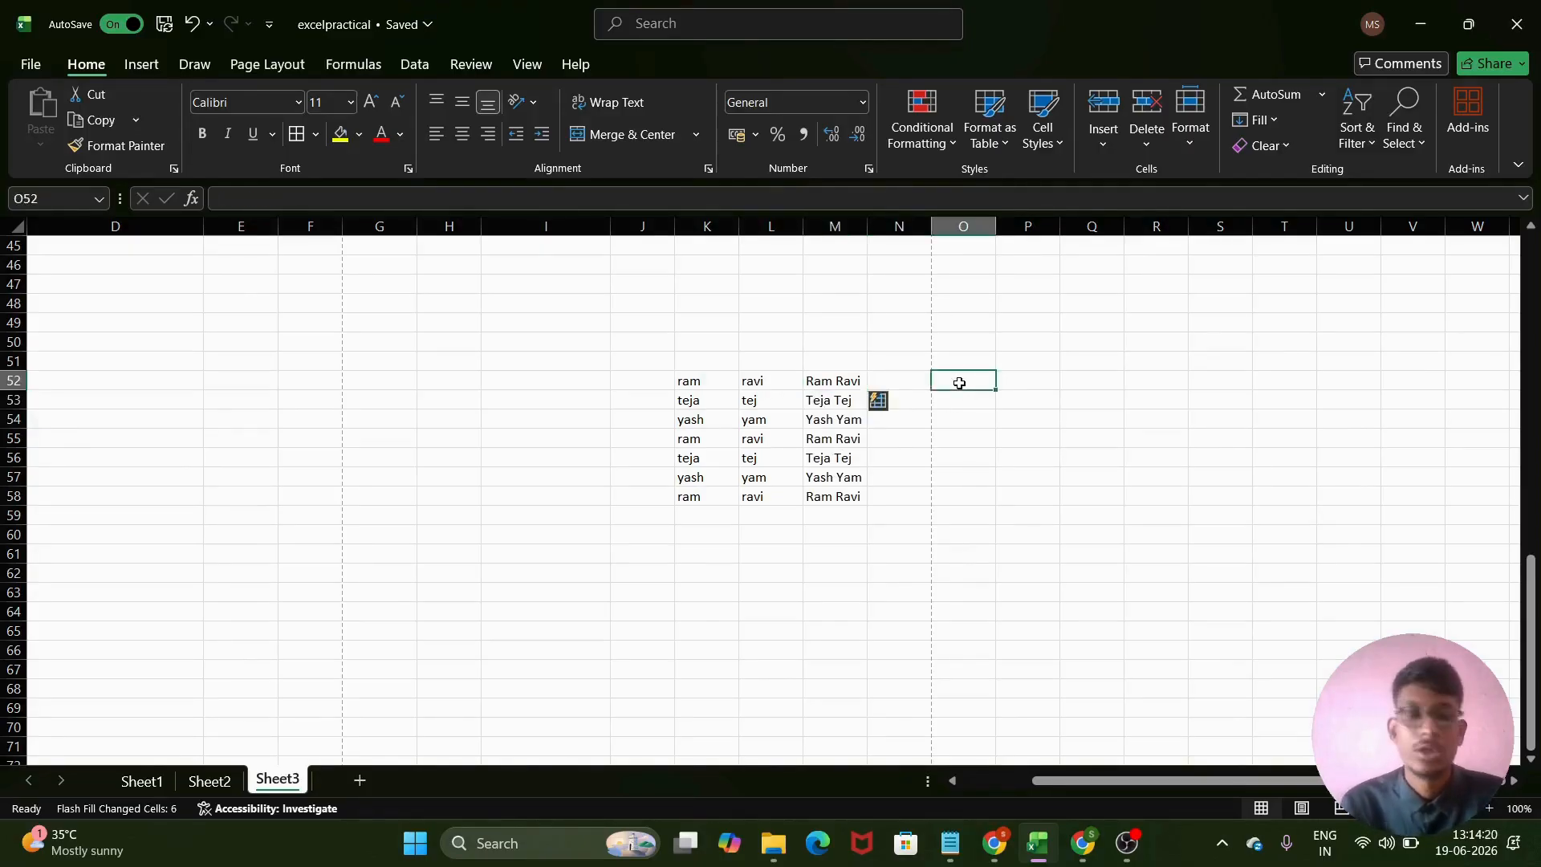
pyautogui.write('ctrl')
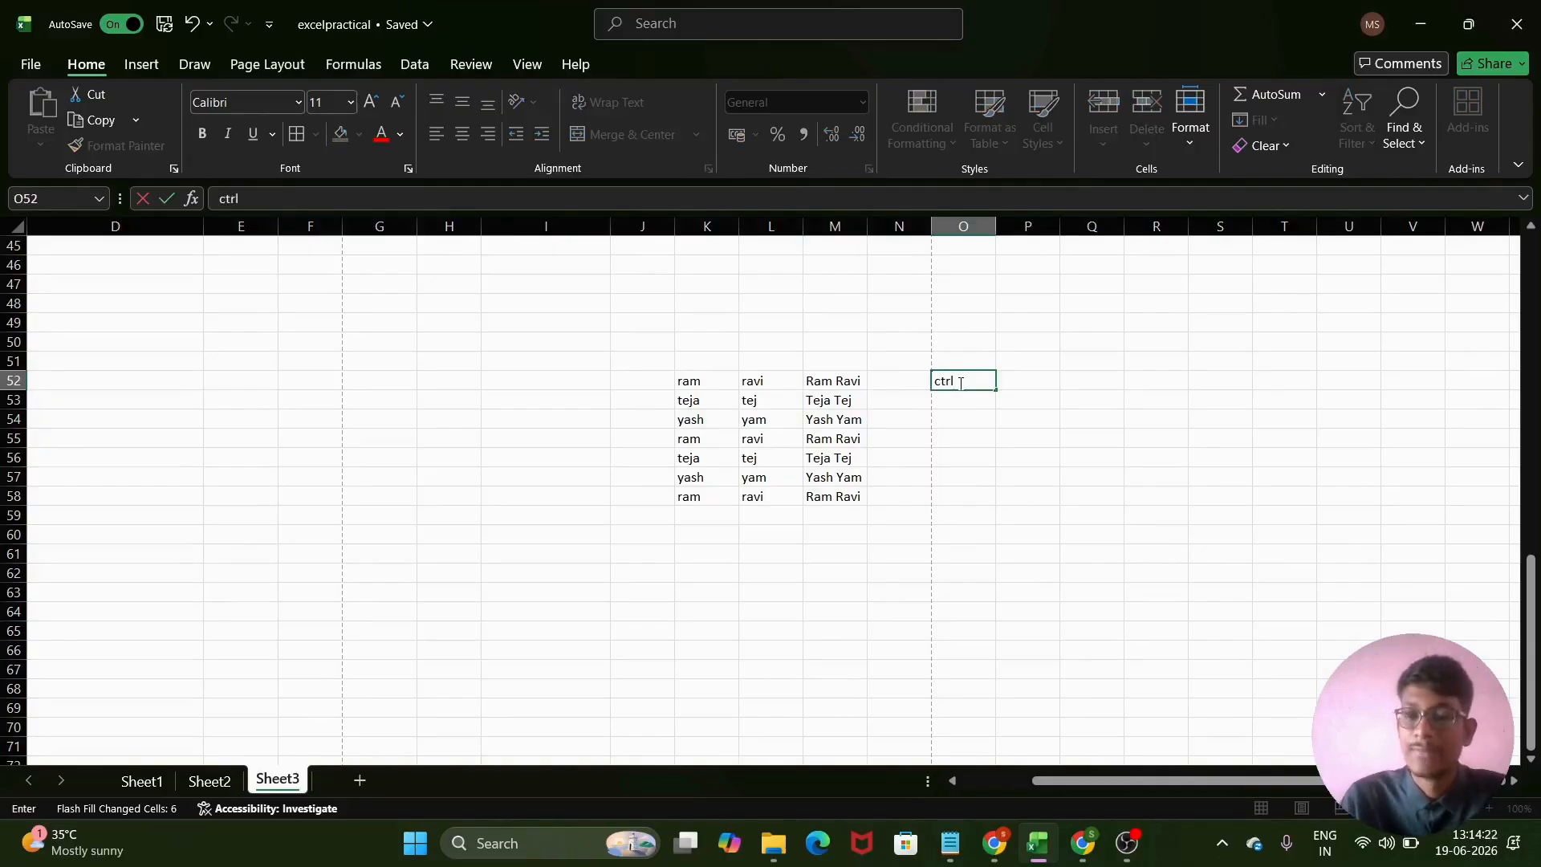
pyautogui.write('+E')
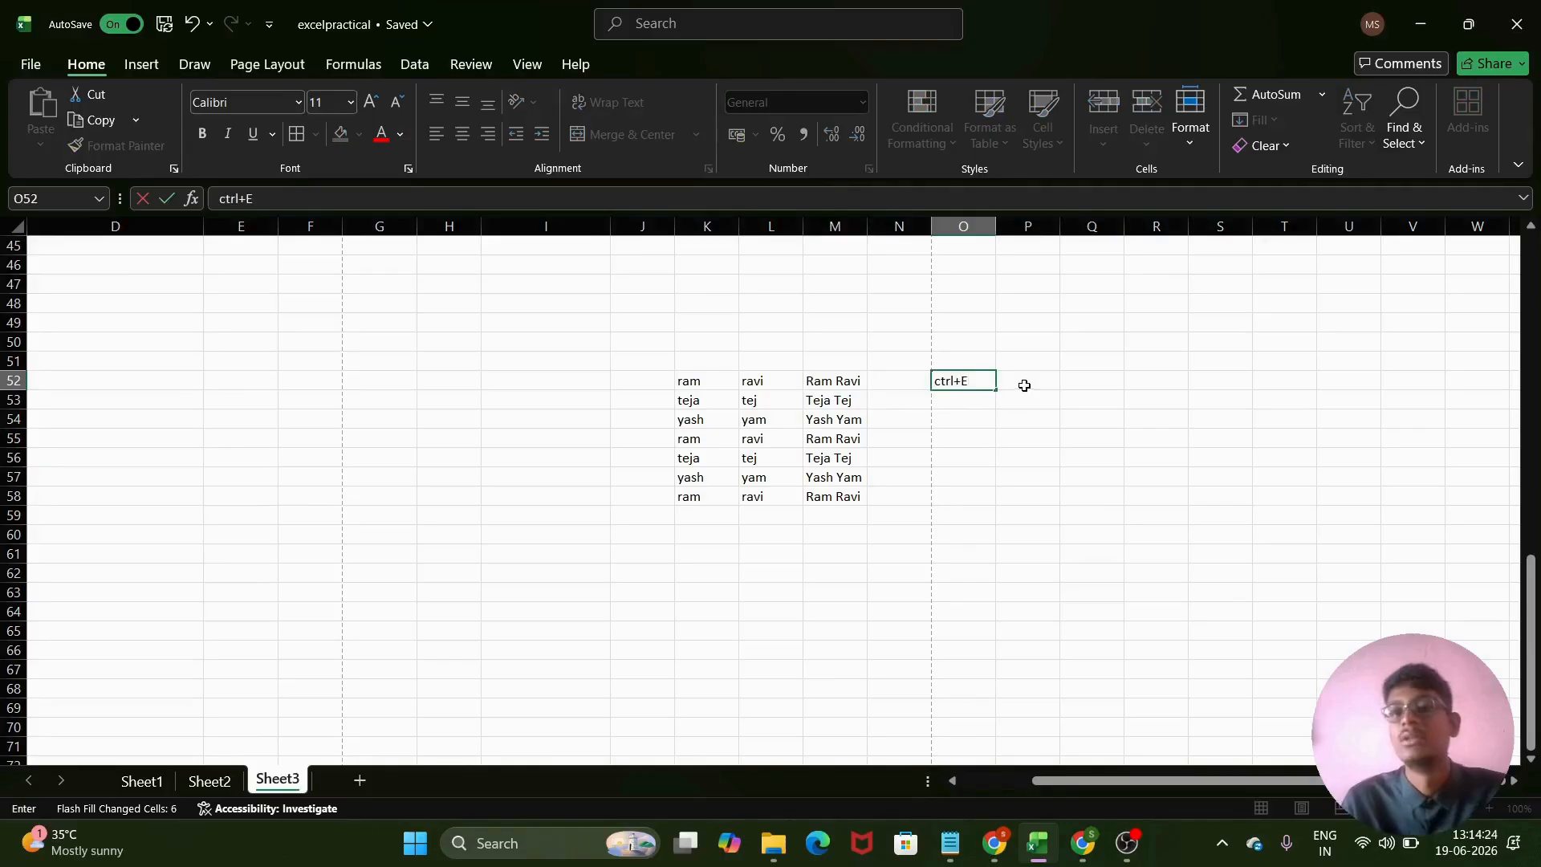
pyautogui.moveTo(832, 383); pyautogui.dragTo(832, 496)
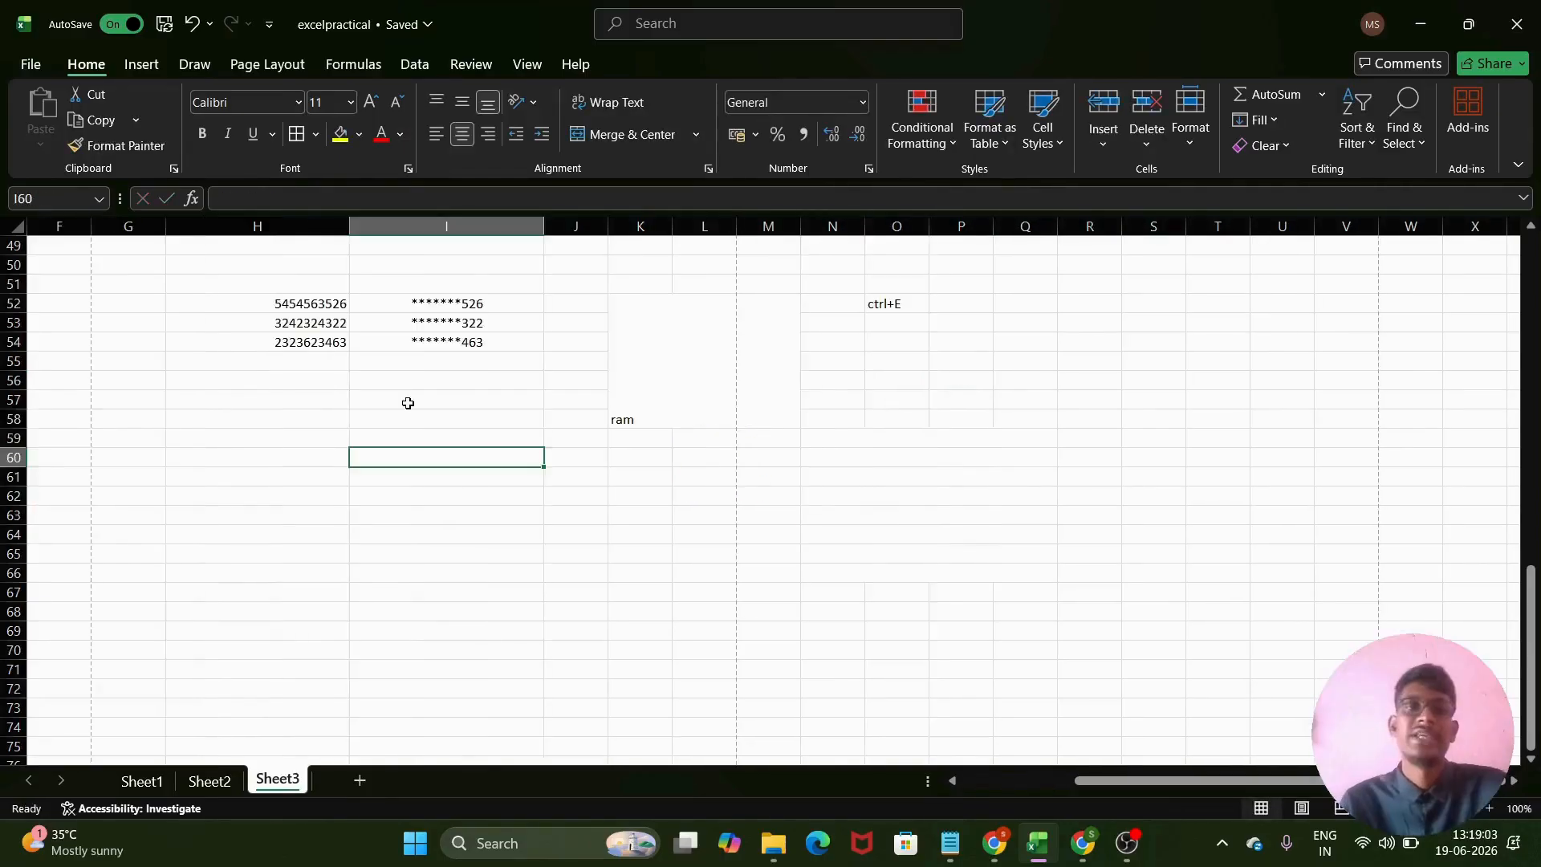
# - Select the empty cell I56 below the masked numbers
pyautogui.scroll(5, 406, 402)
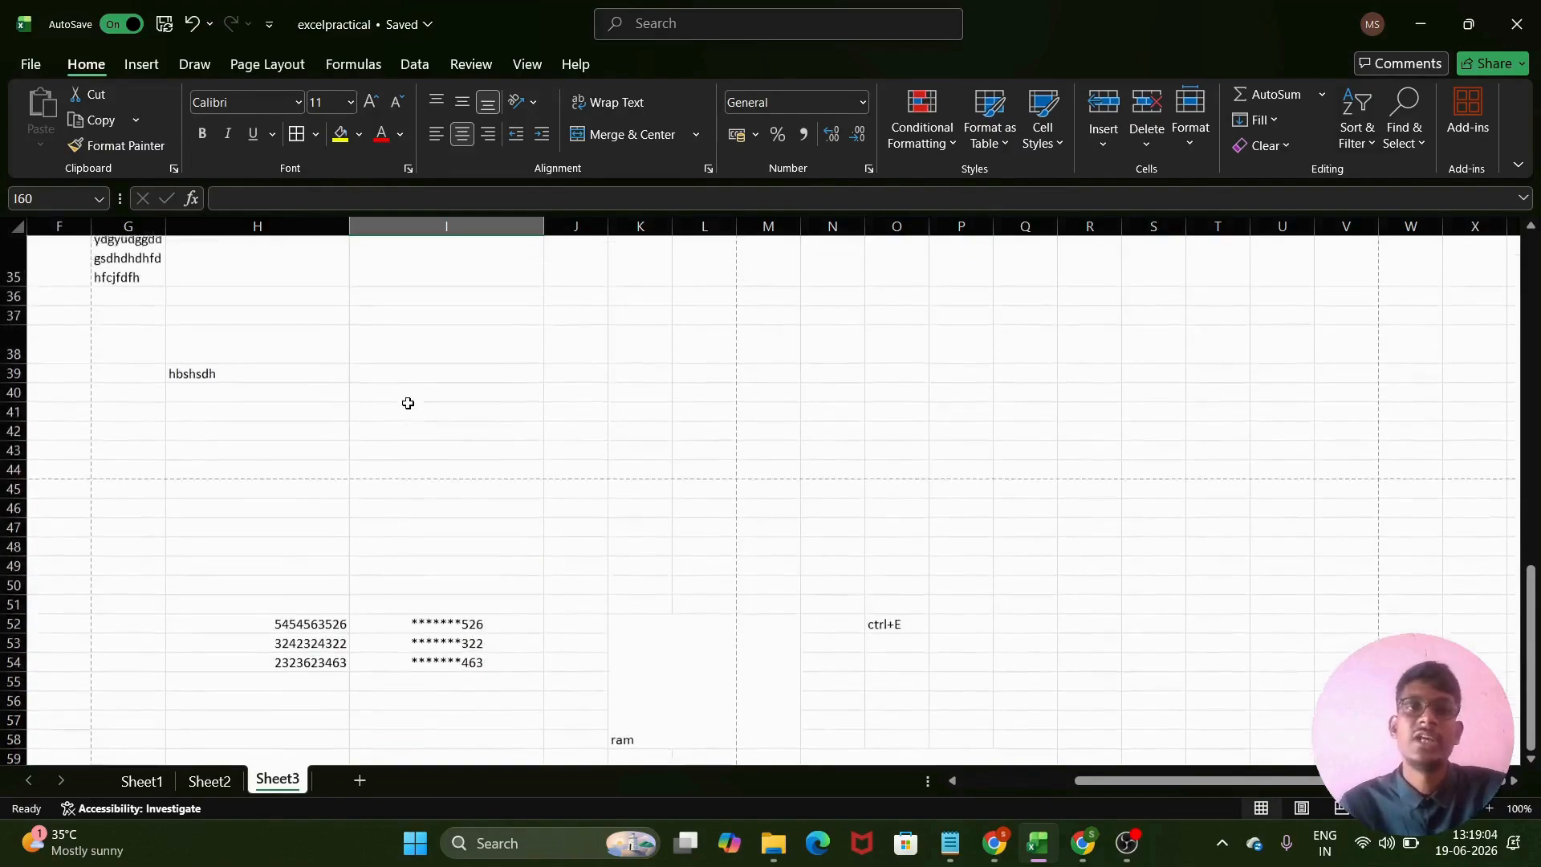
pyautogui.scroll(-4, 408, 404)
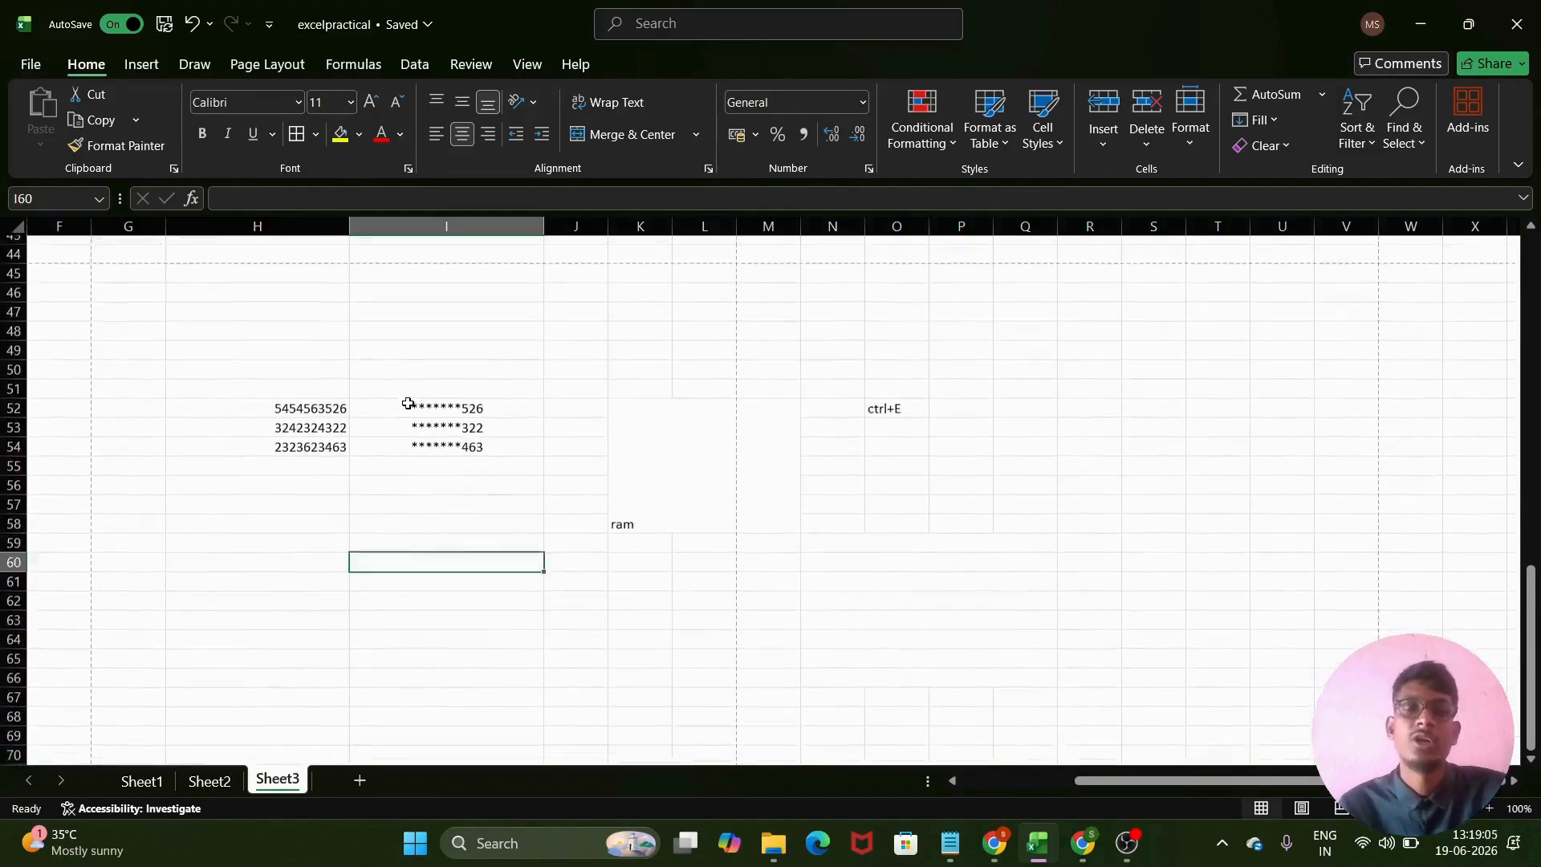
pyautogui.scroll(-1, 408, 404)
pyautogui.click(435, 438)
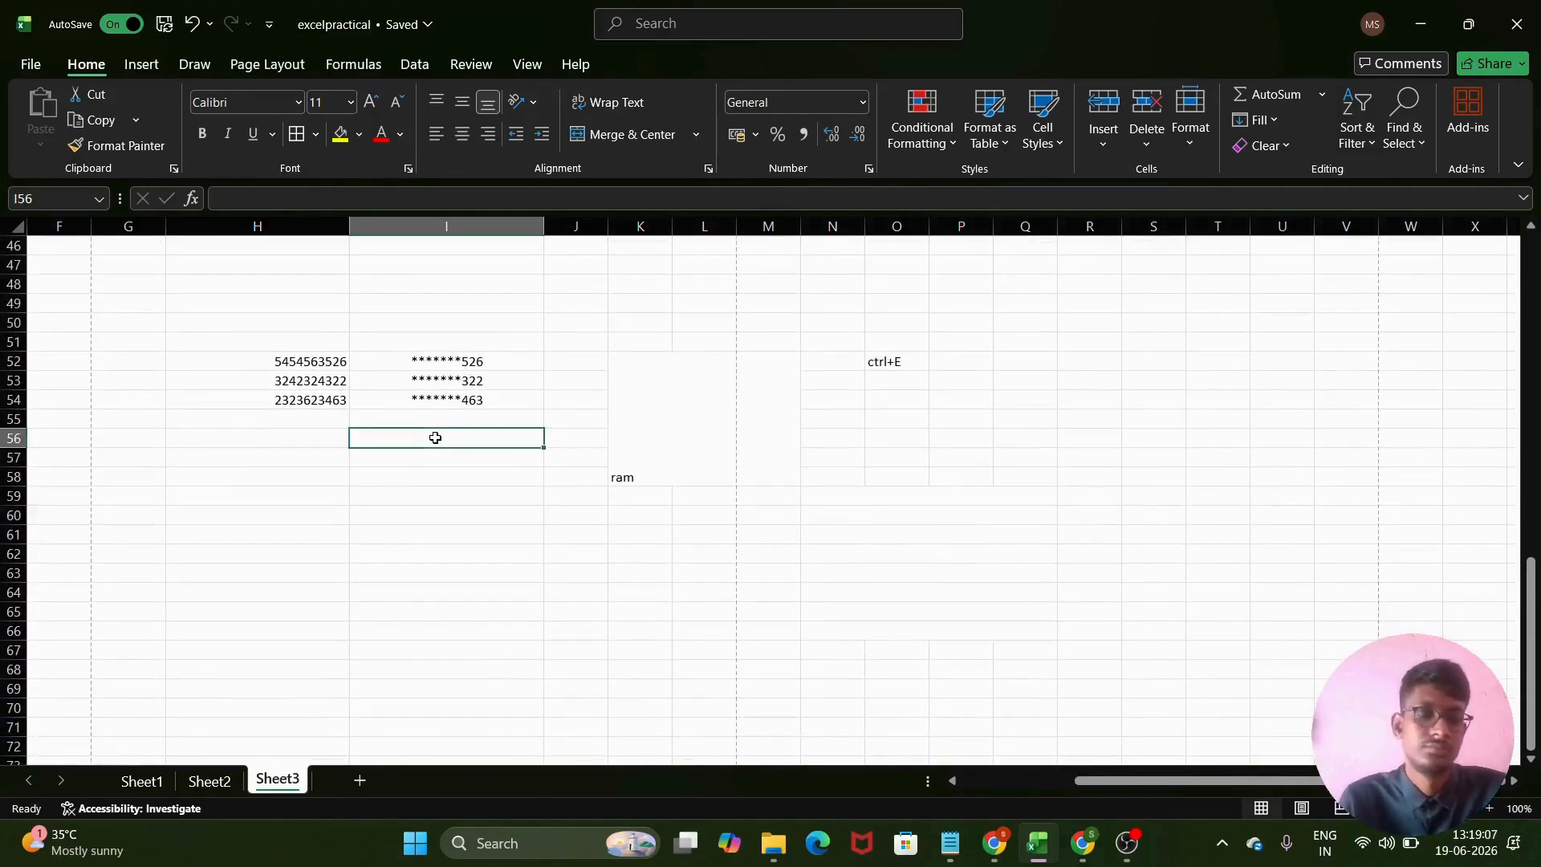